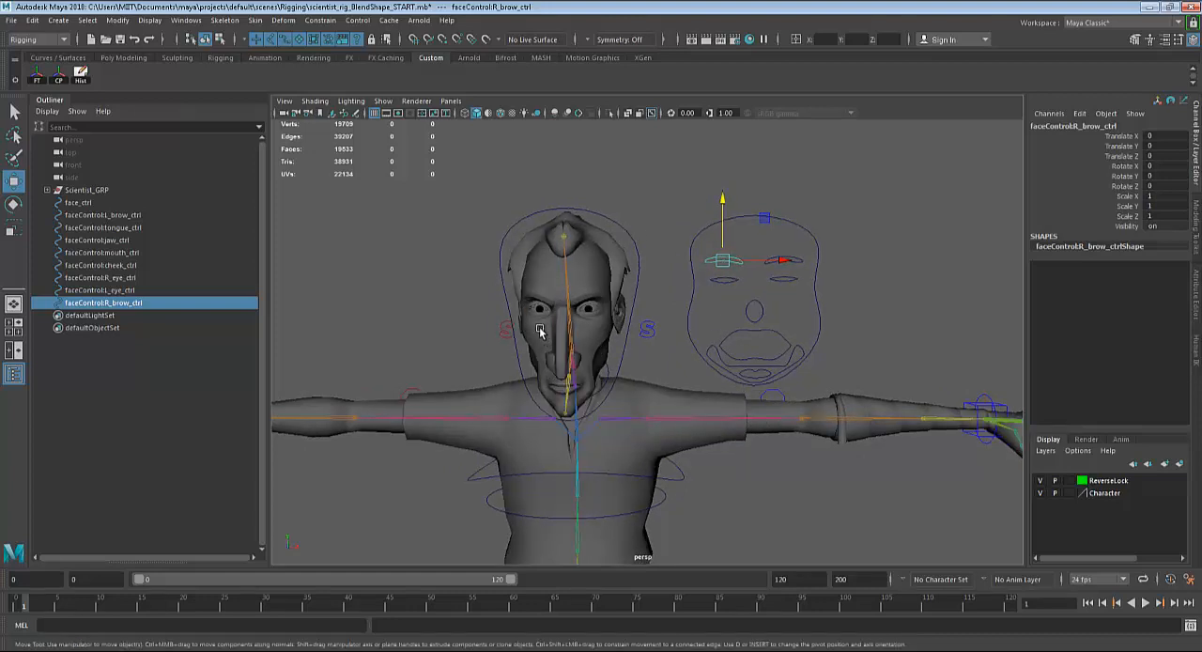
Examine the set of facial control curves beside the character's head, selecting them together and clearing the selection.
{"action": "left_click", "coordinate": [670, 244]}
{"action": "left_click_drag", "start_coordinate": [658, 250], "coordinate": [646, 287], "text": "alt"}
{"action": "right_click_drag", "start_coordinate": [674, 309], "coordinate": [764, 366], "text": "alt"}
{"action": "left_click_drag", "start_coordinate": [764, 366], "coordinate": [717, 376], "text": "alt"}
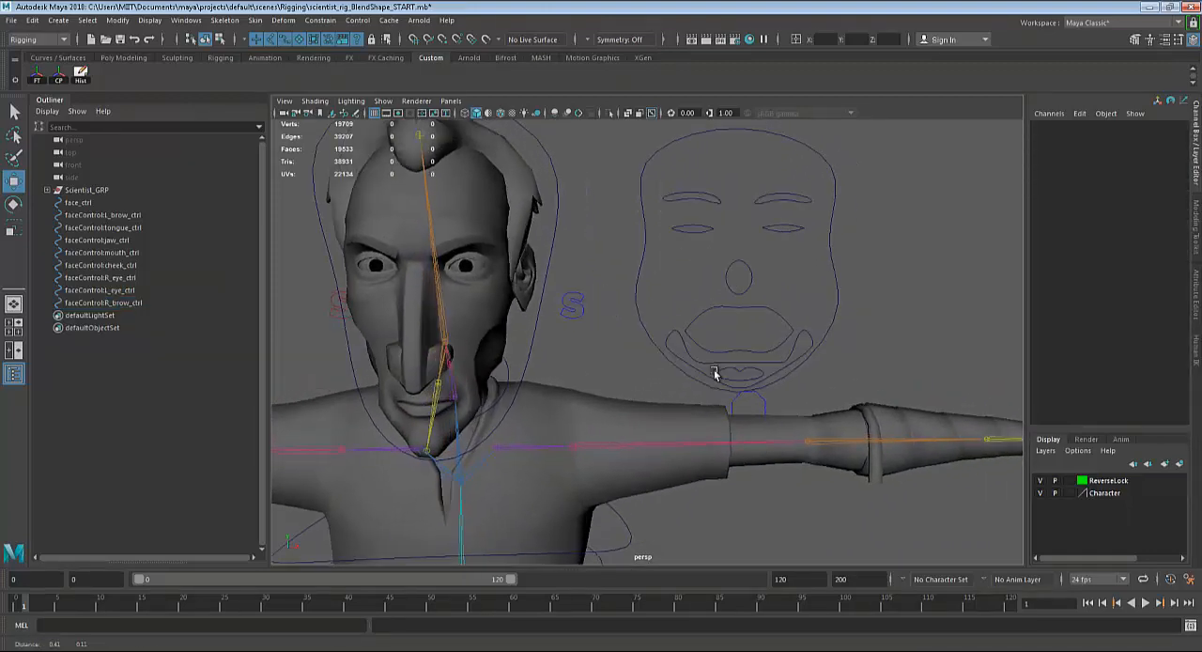
{"action": "middle_click_drag", "start_coordinate": [717, 376], "coordinate": [675, 386], "text": "alt"}
{"action": "left_click_drag", "start_coordinate": [587, 145], "coordinate": [850, 381]}
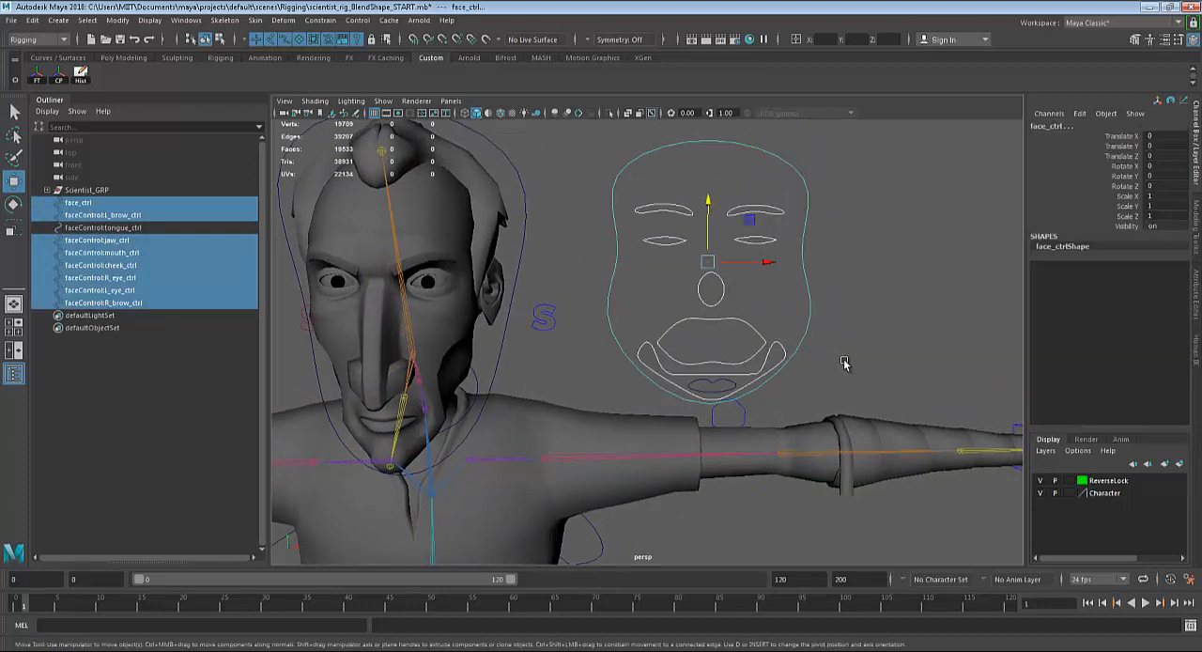
{"action": "left_click", "coordinate": [845, 362]}
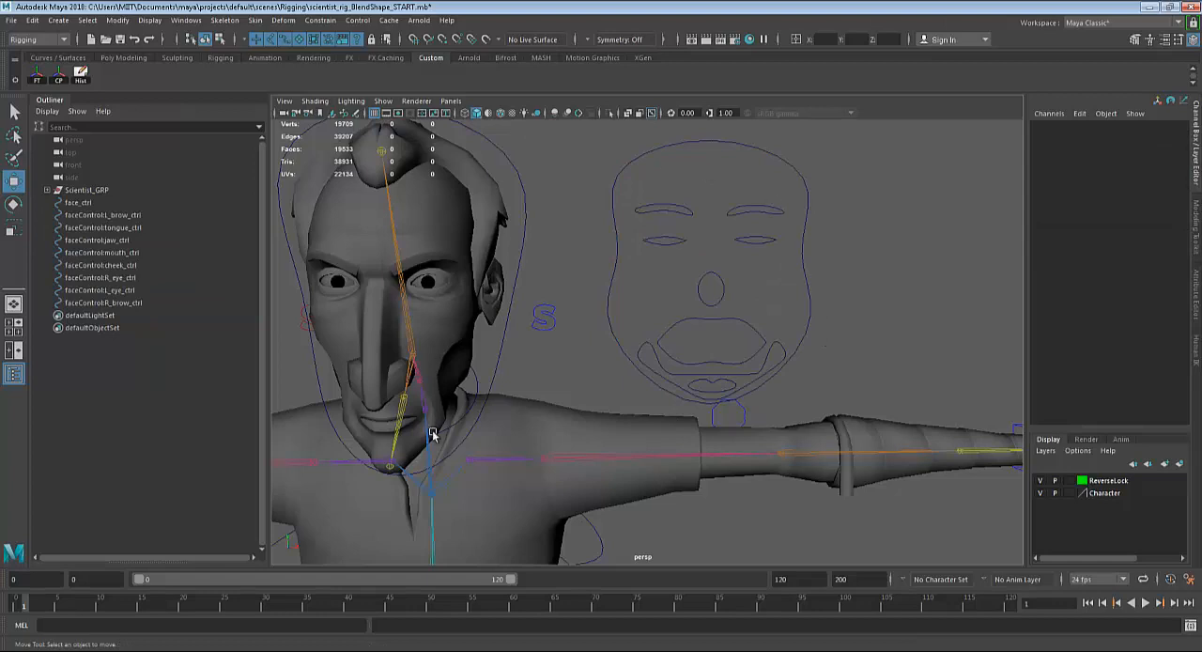
{"action": "left_click", "coordinate": [59, 20]}
{"action": "mouse_move", "coordinate": [108, 52]}
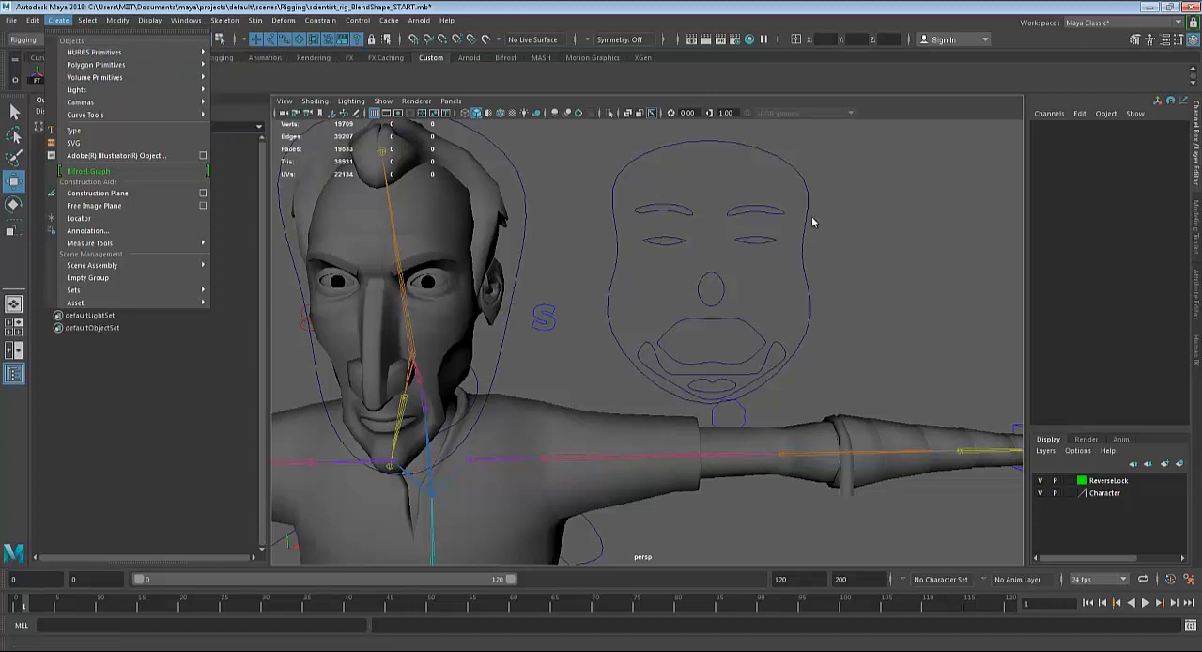
Inspect the brow, eye and cheek controls one by one, try moving the cheek control downward, and undo the move.
{"action": "left_click", "coordinate": [692, 215]}
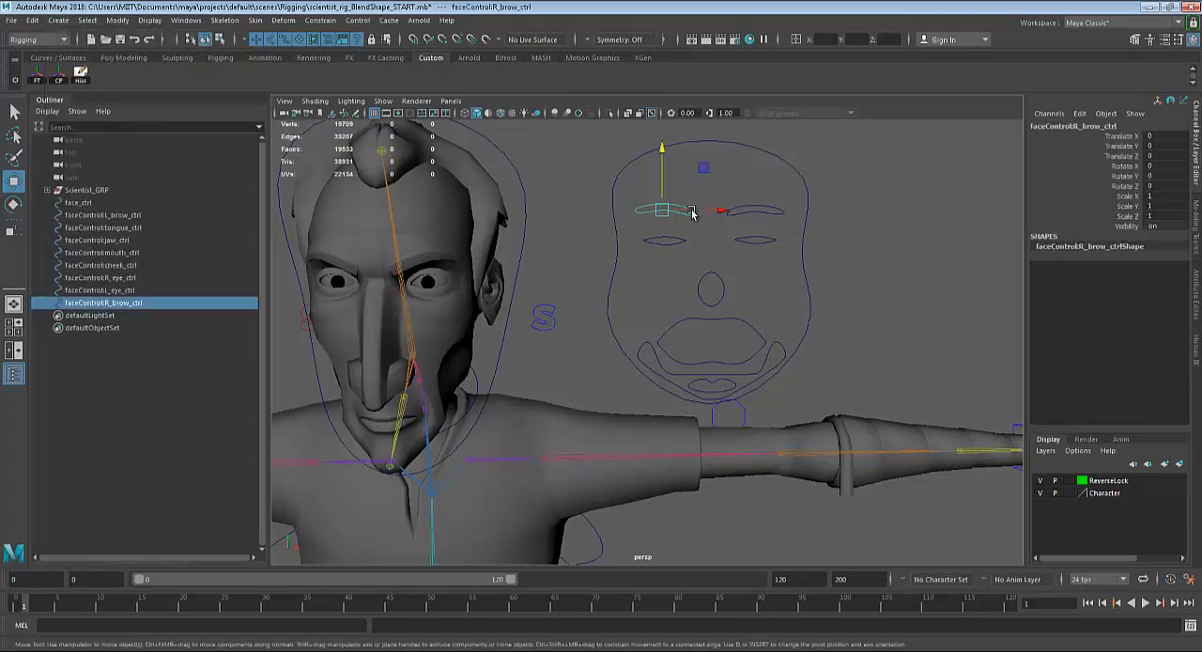
{"action": "left_click", "coordinate": [757, 208]}
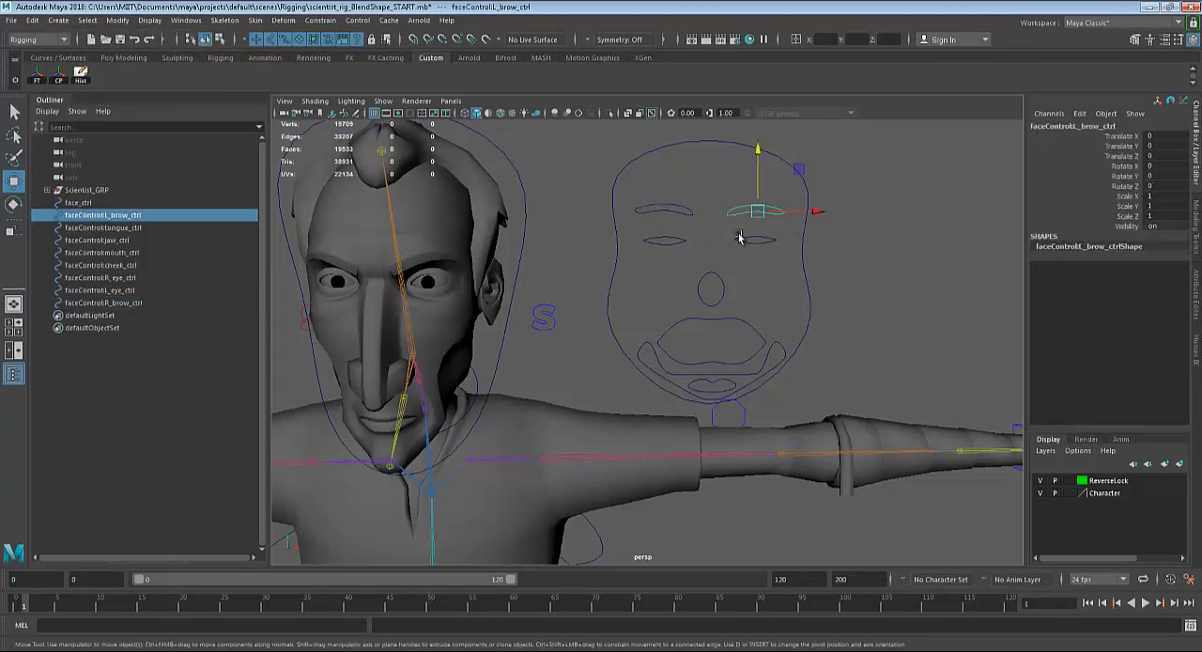
{"action": "left_click", "coordinate": [742, 242]}
{"action": "left_click", "coordinate": [685, 242]}
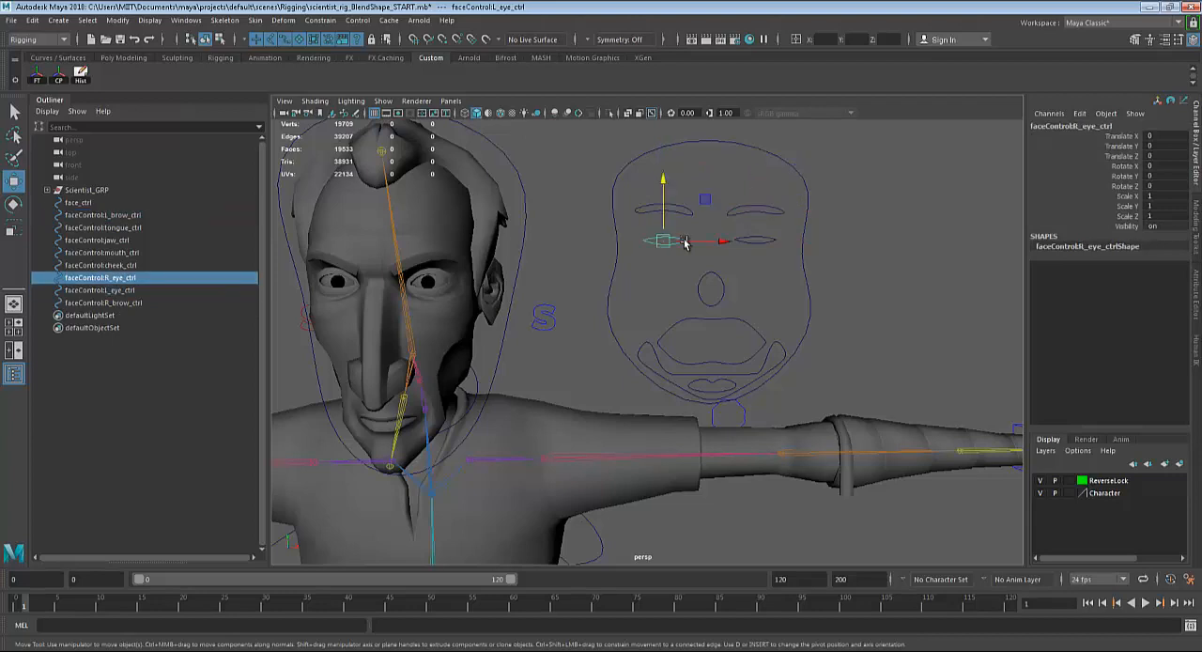
{"action": "left_click", "coordinate": [713, 277]}
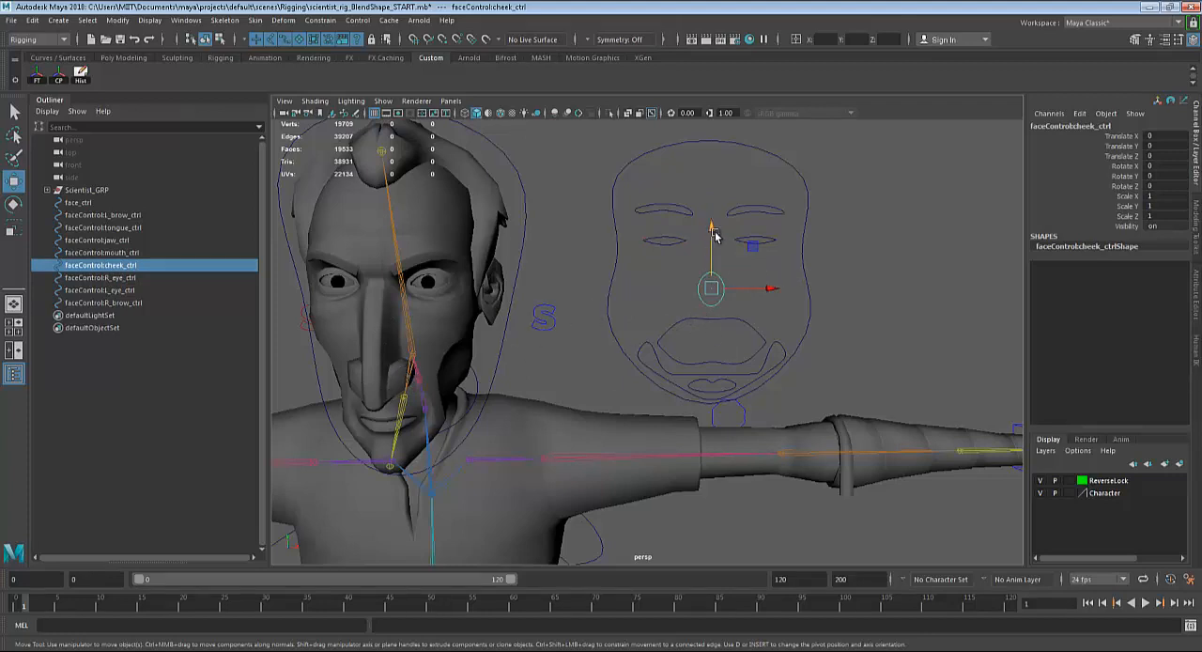
{"action": "left_click_drag", "start_coordinate": [712, 228], "coordinate": [712, 229]}
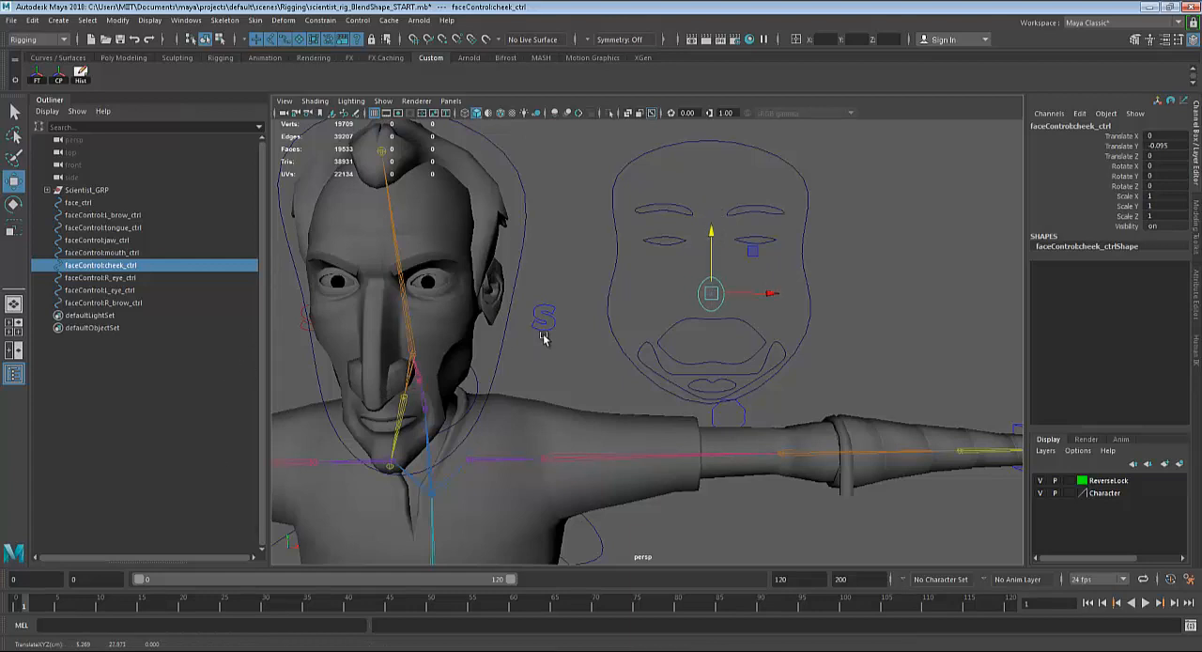
{"action": "key", "text": "ctrl+z"}
Inspect the mouth, jaw and tongue controls on the face control one after another.
{"action": "left_click", "coordinate": [683, 324]}
{"action": "middle_click_drag", "start_coordinate": [706, 358], "coordinate": [710, 311], "text": "alt"}
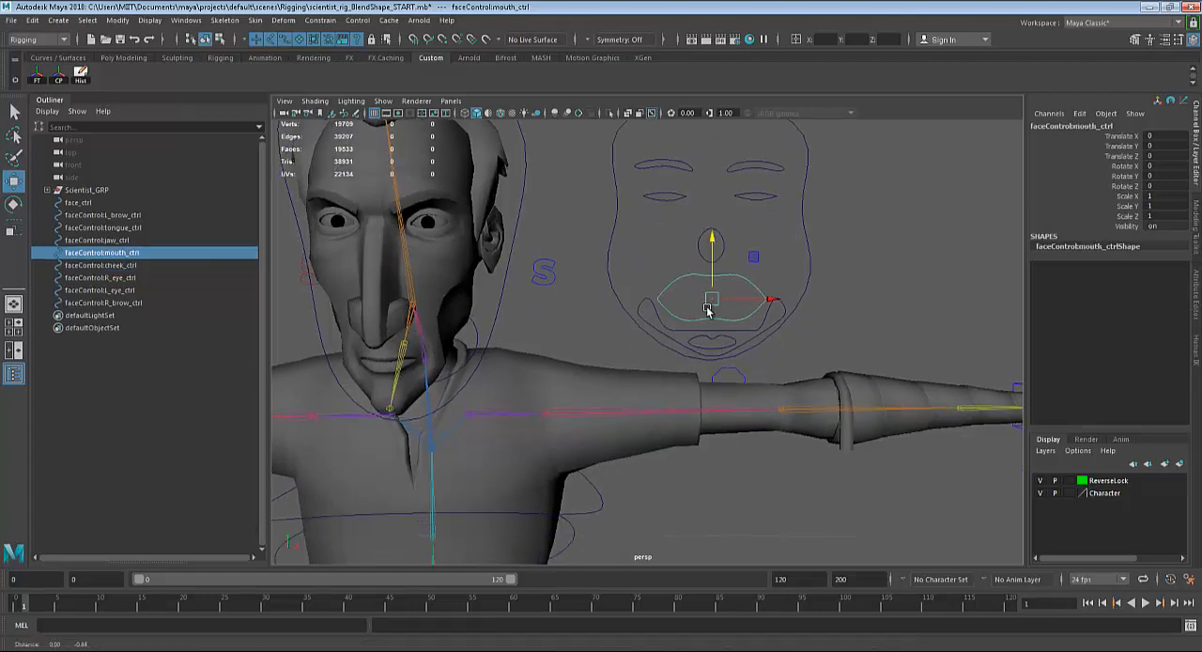
{"action": "left_click", "coordinate": [662, 336]}
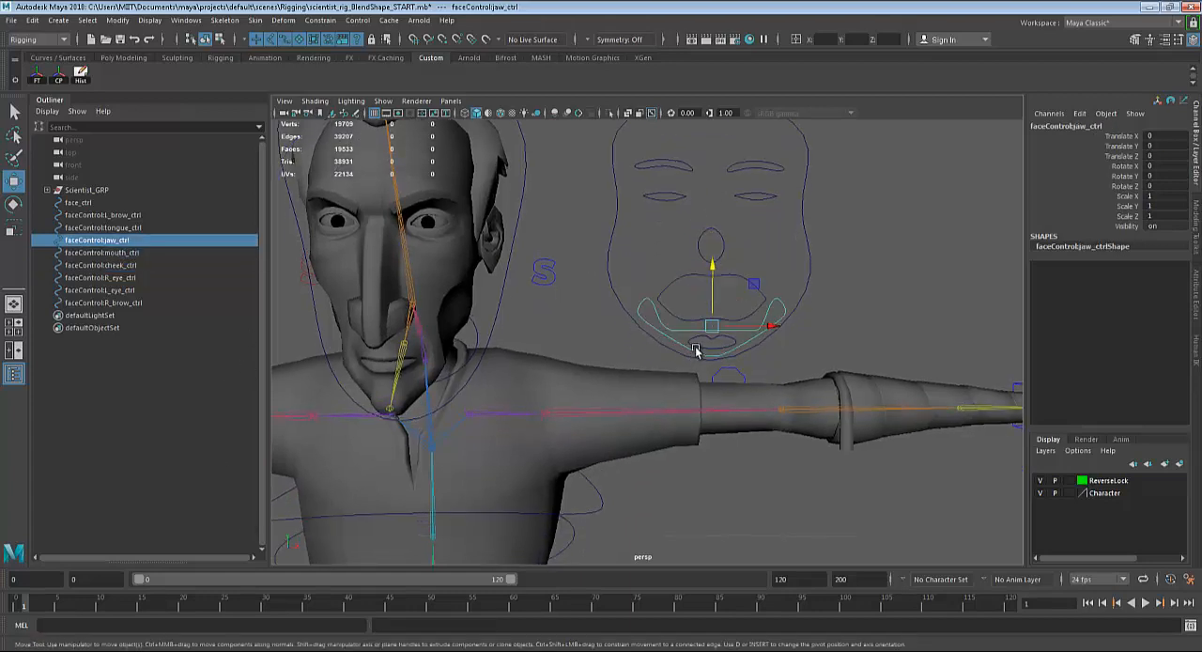
{"action": "left_click", "coordinate": [694, 338]}
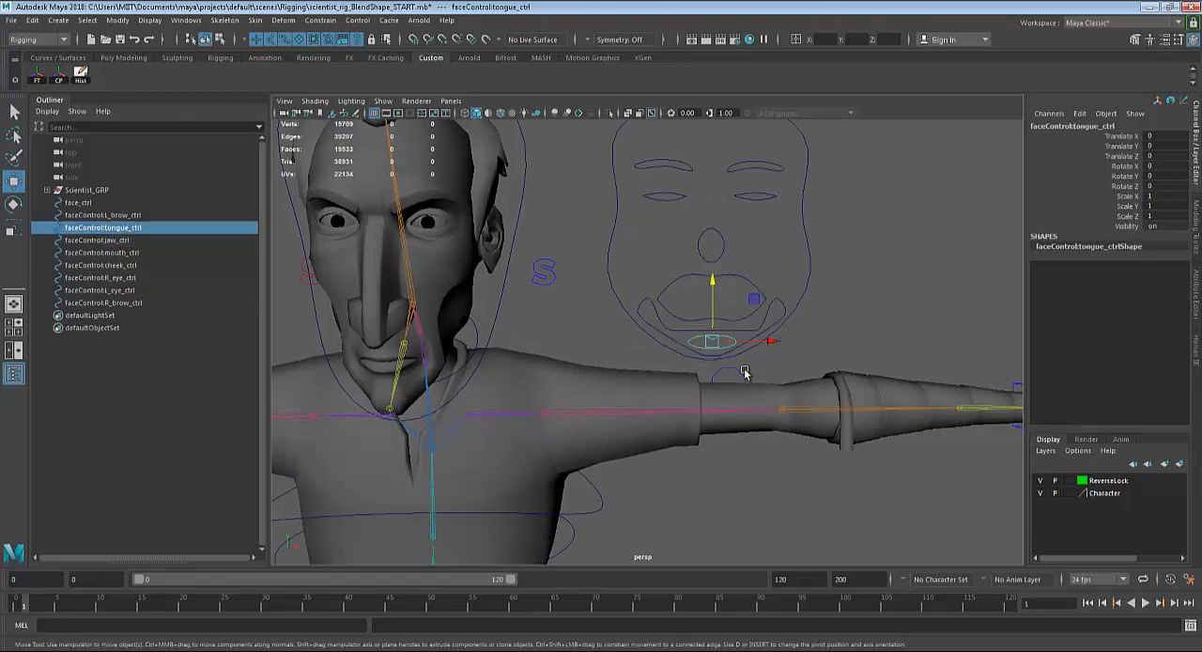
{"action": "left_click_drag", "start_coordinate": [866, 397], "coordinate": [724, 413], "text": "alt"}
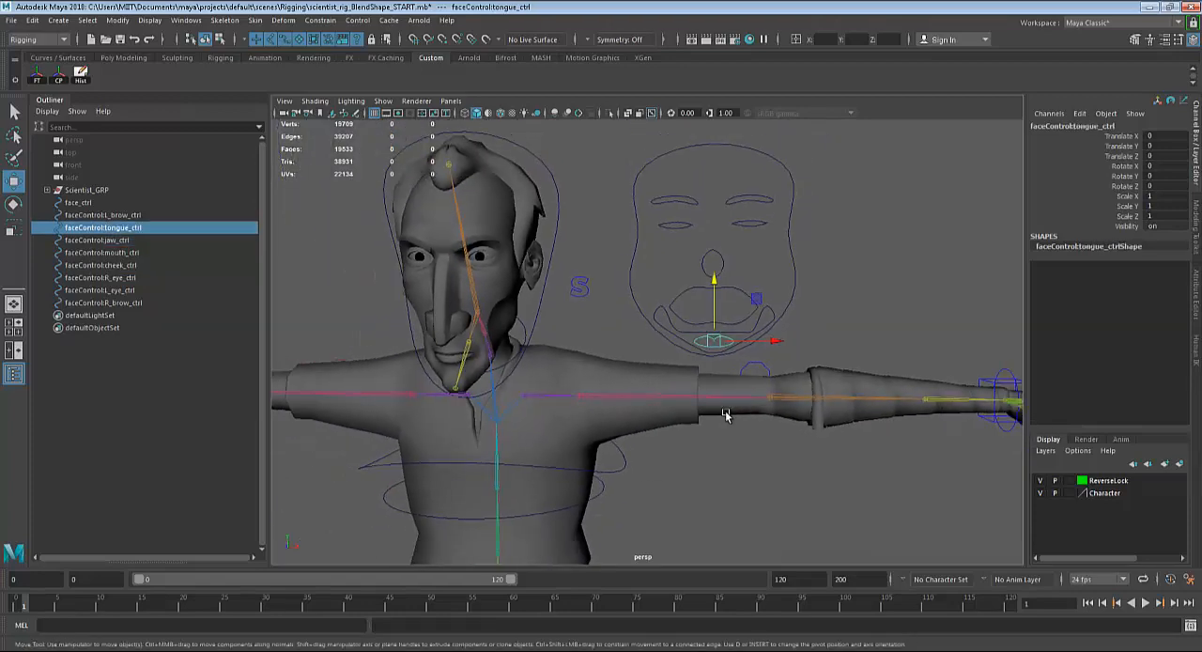
Try moving the face outline control, face_ctrl, and undo the move.
{"action": "left_click", "coordinate": [790, 223]}
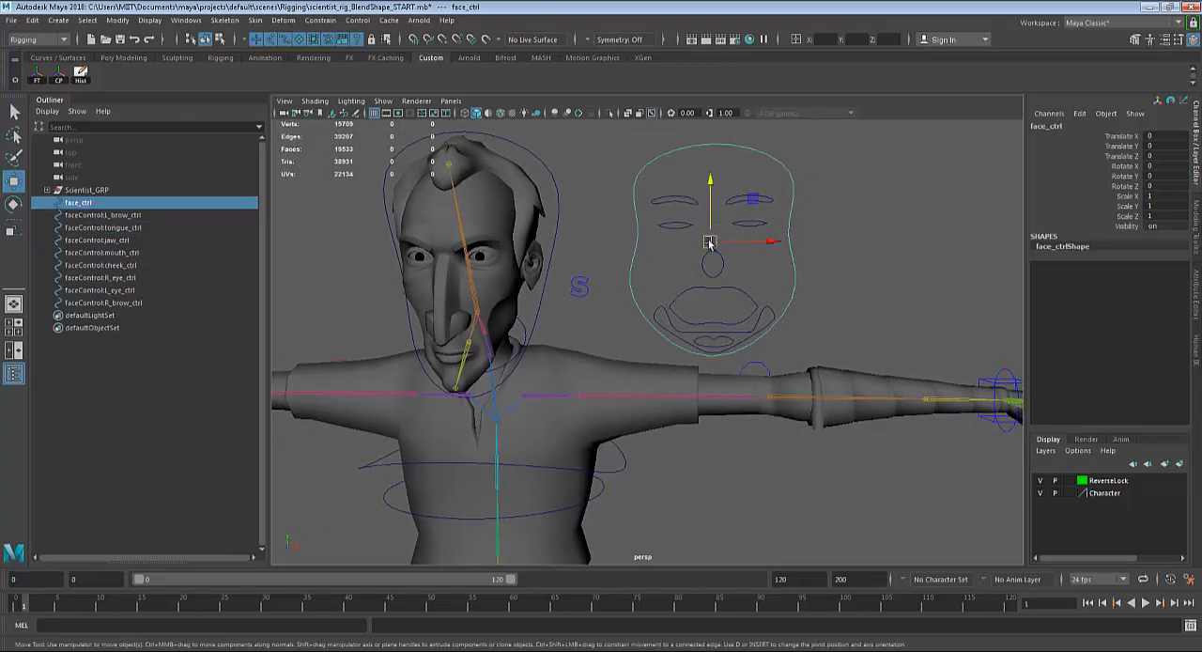
{"action": "mouse_move", "coordinate": [710, 243]}
{"action": "left_mouse_down"}
{"action": "mouse_move", "coordinate": [726, 250]}
{"action": "mouse_move", "coordinate": [705, 245]}
{"action": "left_mouse_up"}
{"action": "key", "text": "ctrl+z"}
{"action": "middle_click_drag", "start_coordinate": [760, 329], "coordinate": [763, 310], "text": "alt"}
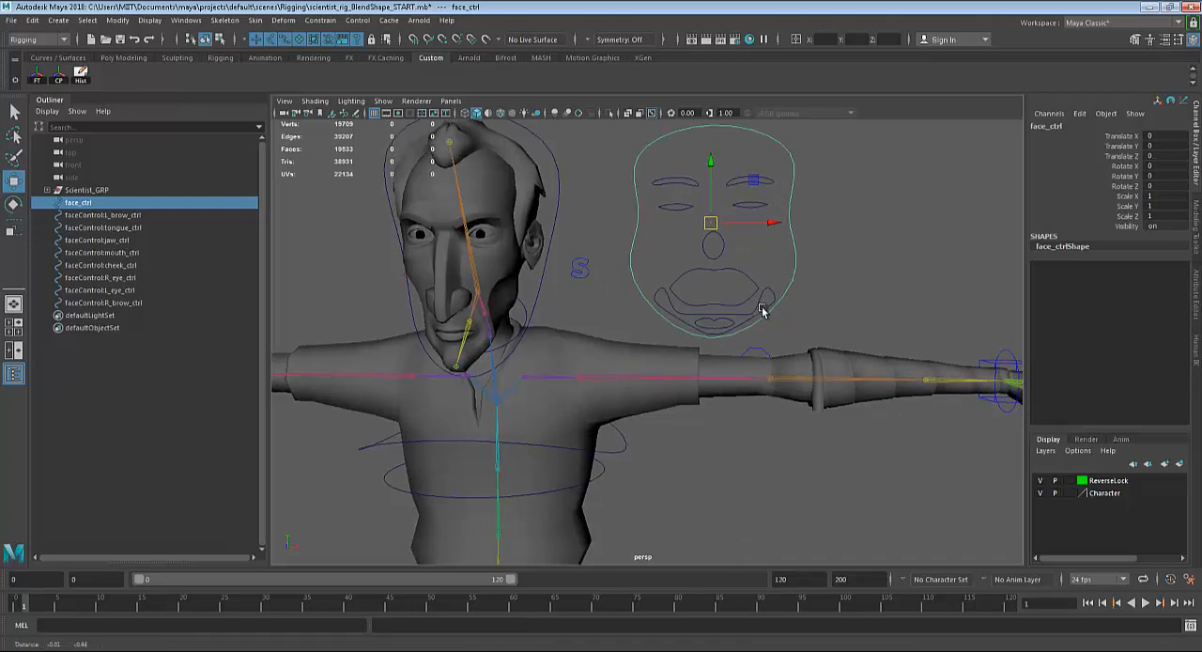
{"action": "scroll", "coordinate": [763, 311], "scroll_direction": "down", "scroll_amount": 1}
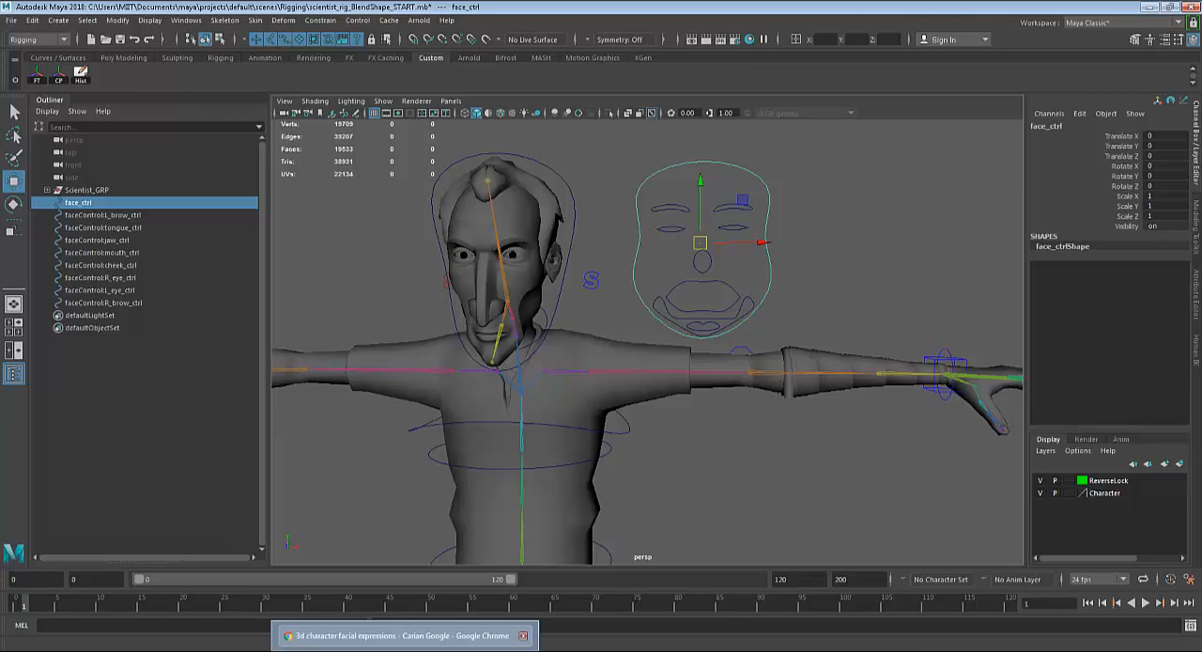
Switch to Chrome, examine several 3D character facial expression sheets in the image results, and return to Maya.
{"action": "left_click", "coordinate": [404, 636]}
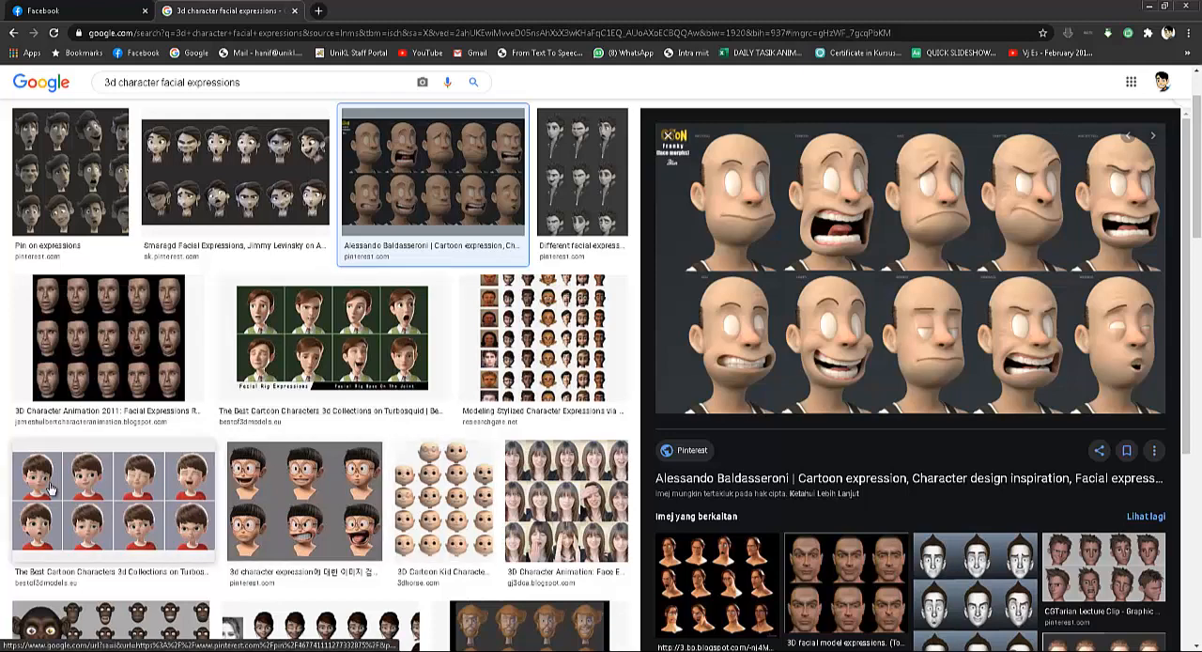
{"action": "left_click", "coordinate": [108, 338]}
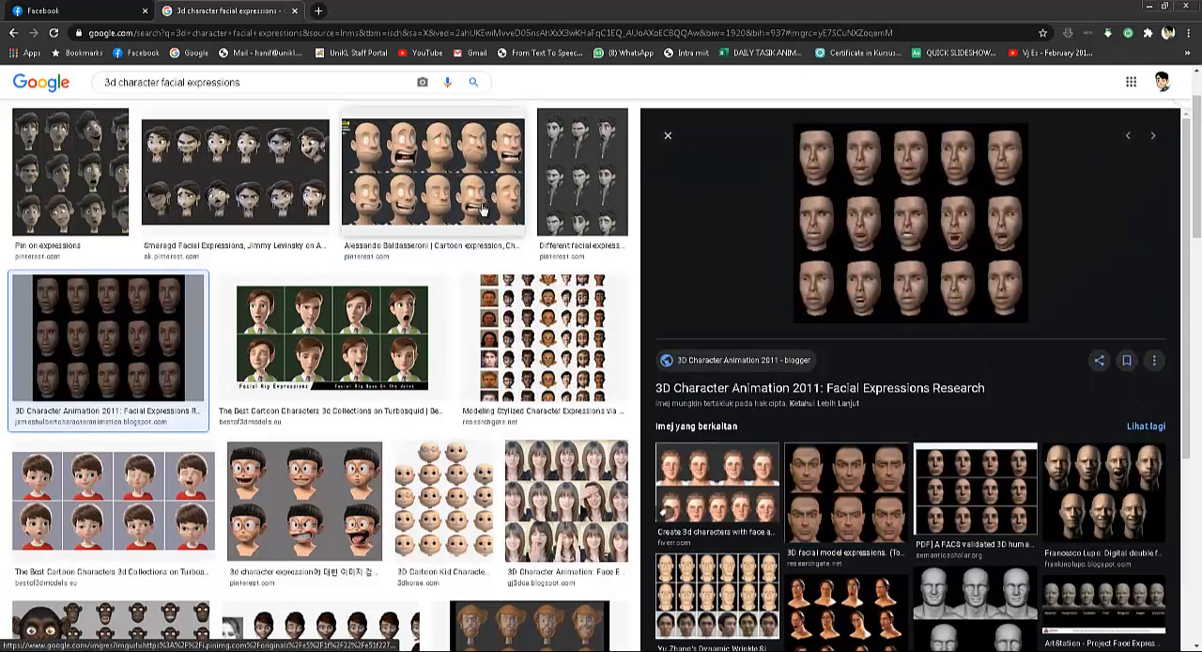
{"action": "left_click", "coordinate": [442, 188]}
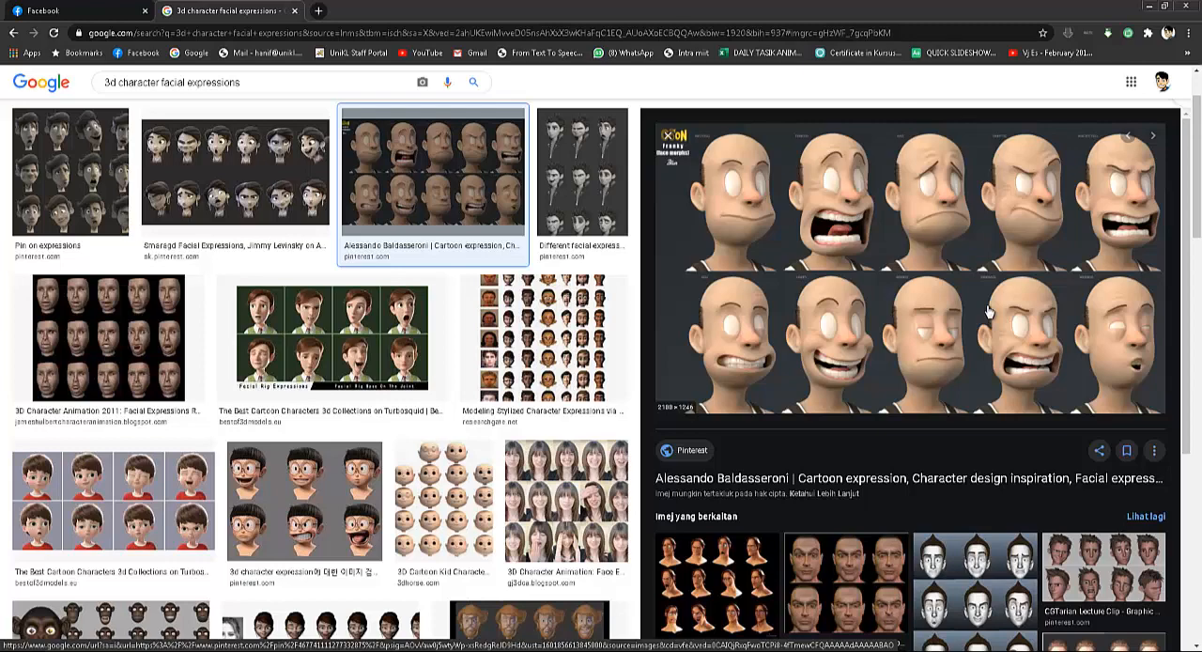
{"action": "left_click", "coordinate": [874, 575]}
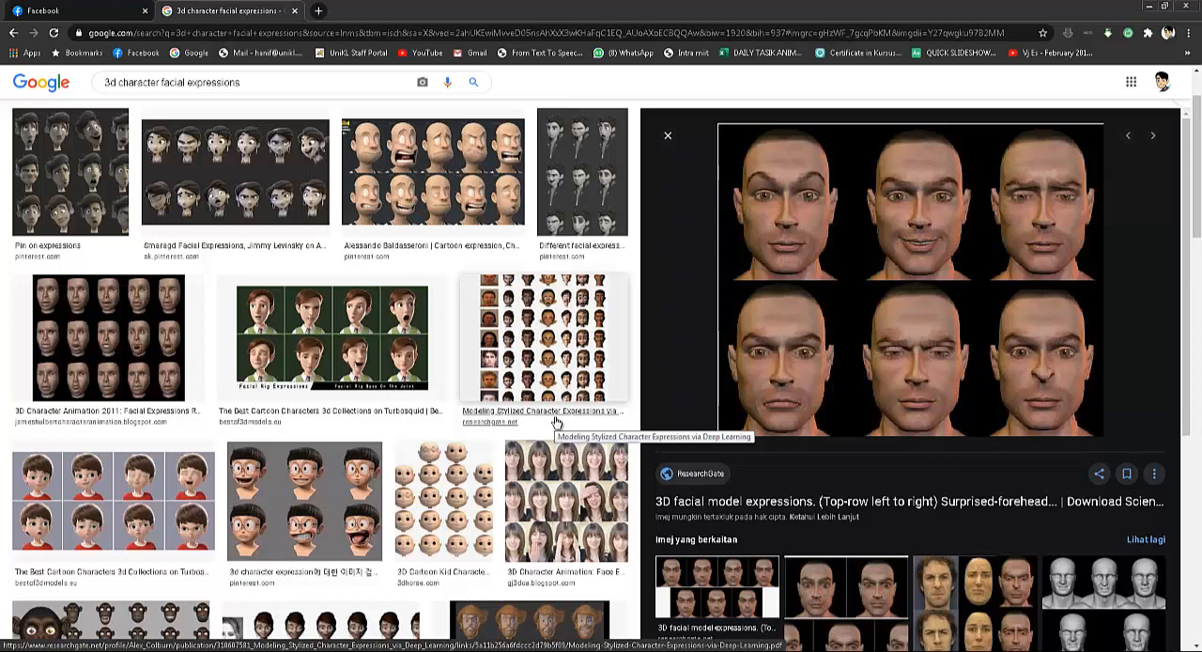
{"action": "left_click", "coordinate": [275, 180]}
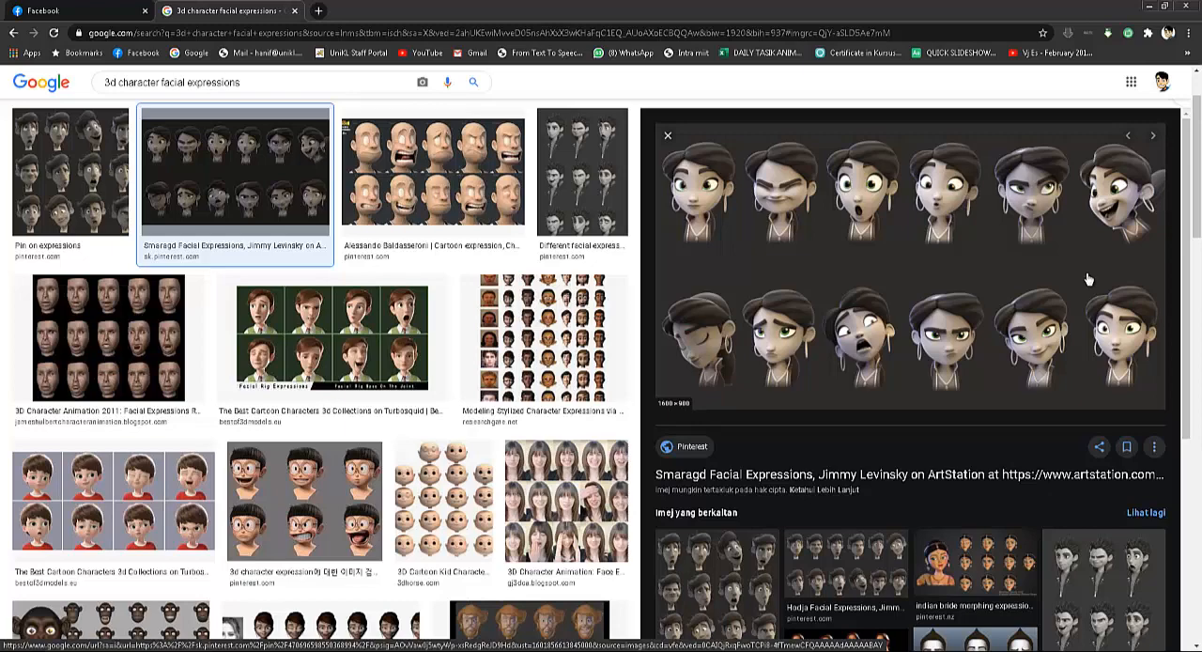
{"action": "left_click", "coordinate": [308, 543]}
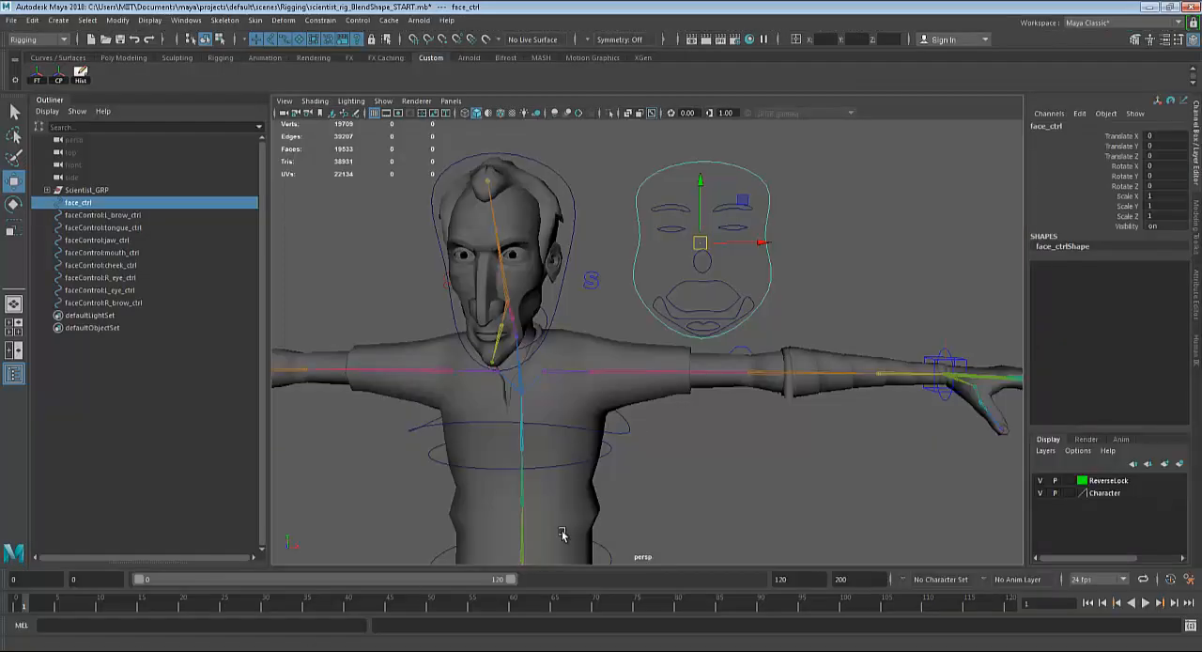
Check the name of every face control curve by selecting each in turn, from face_ctrl through faceControl:R_brow_ctrl.
{"action": "middle_click_drag", "start_coordinate": [731, 437], "coordinate": [736, 458], "text": "alt"}
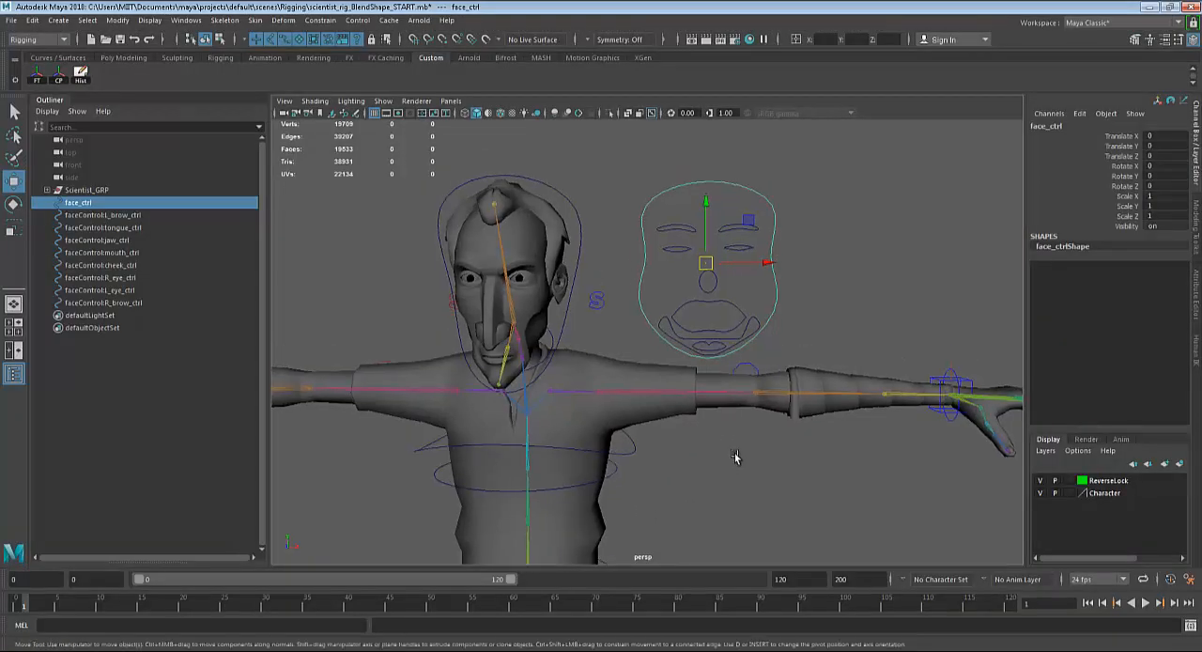
{"action": "left_click", "coordinate": [695, 188]}
{"action": "left_click_drag", "start_coordinate": [644, 180], "coordinate": [785, 330]}
{"action": "left_click", "coordinate": [817, 280]}
{"action": "left_click", "coordinate": [87, 205]}
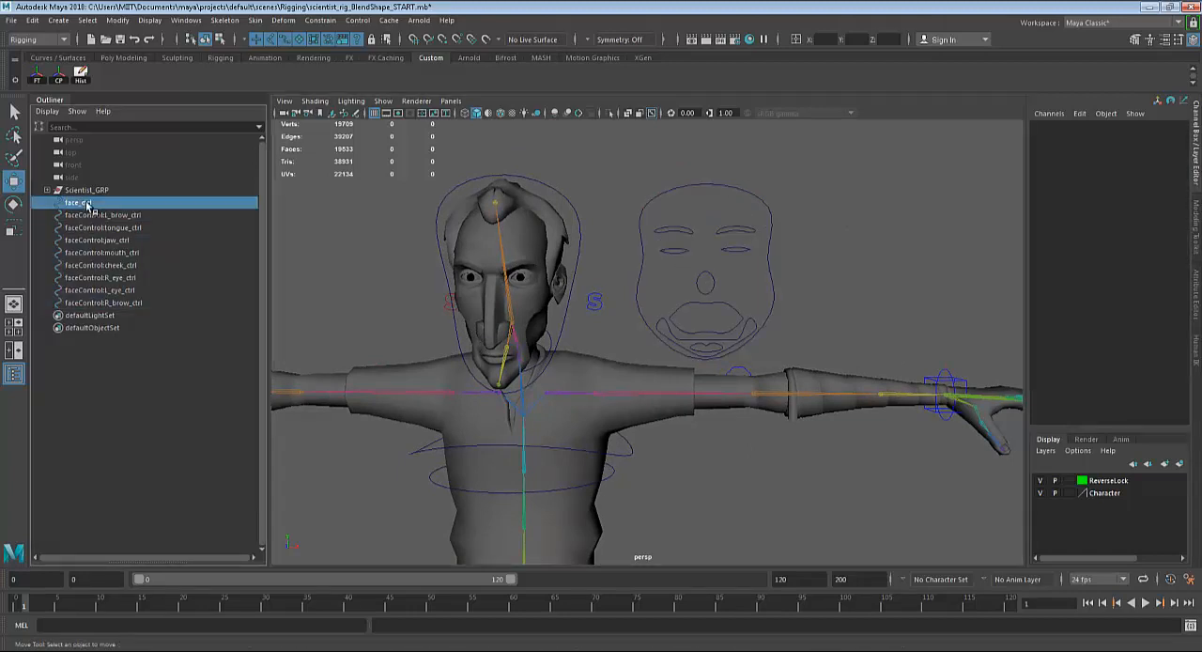
{"action": "left_click", "coordinate": [90, 217]}
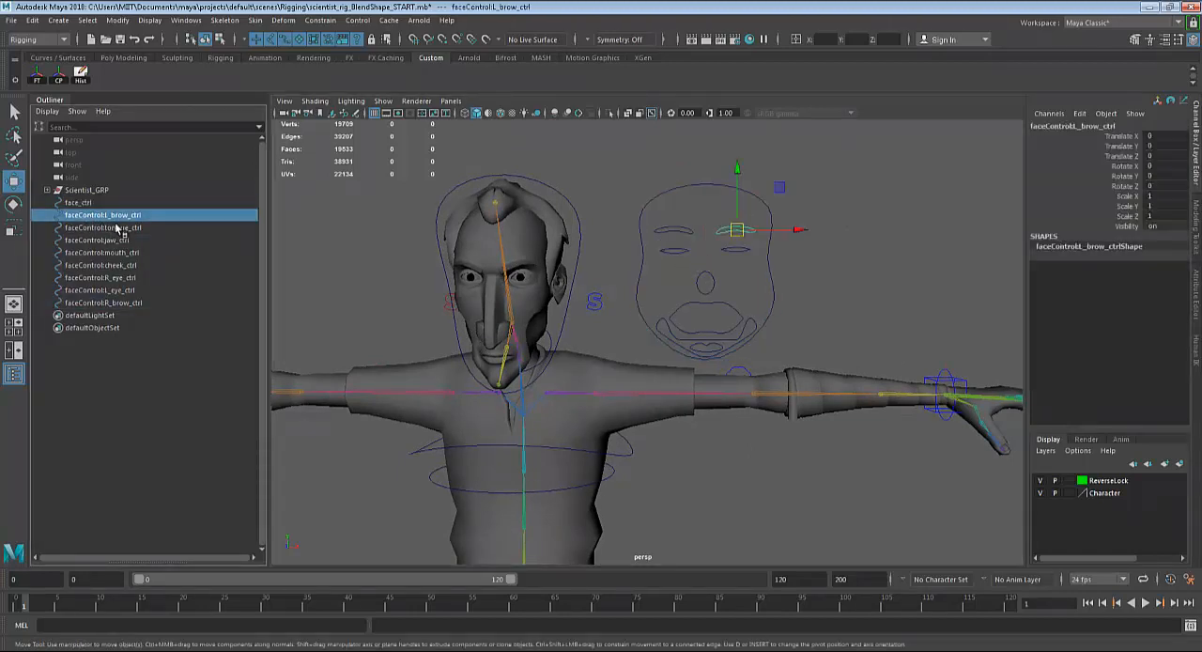
{"action": "left_click", "coordinate": [134, 230]}
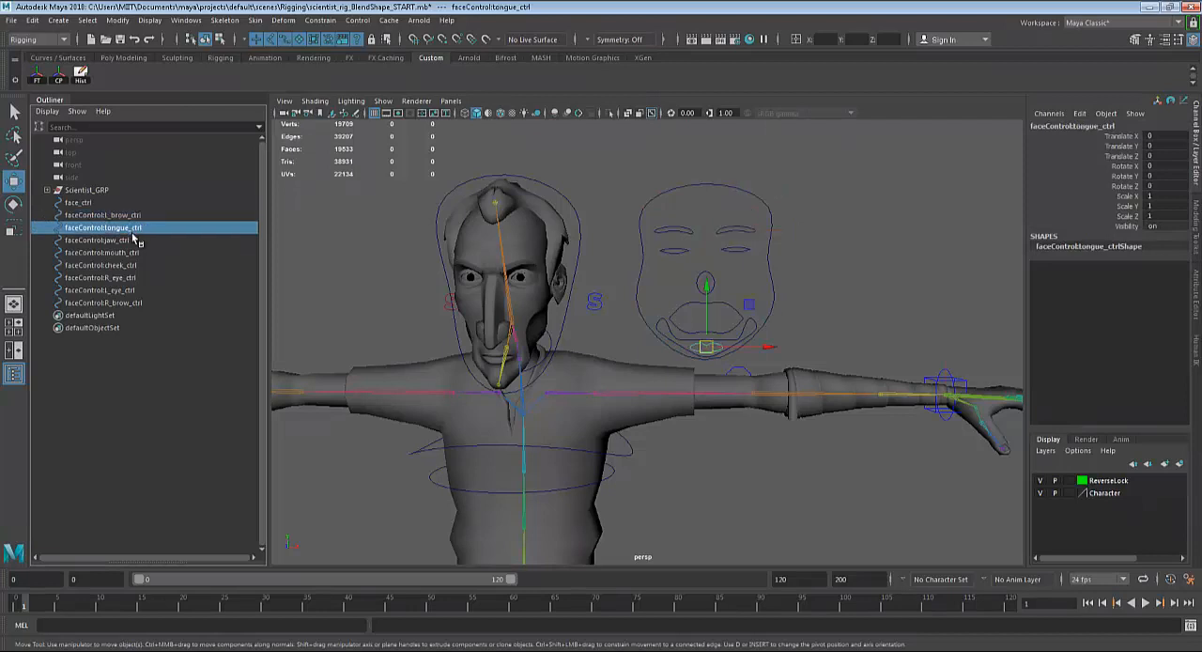
{"action": "left_click", "coordinate": [135, 240]}
{"action": "left_click", "coordinate": [123, 254]}
{"action": "left_click", "coordinate": [123, 266]}
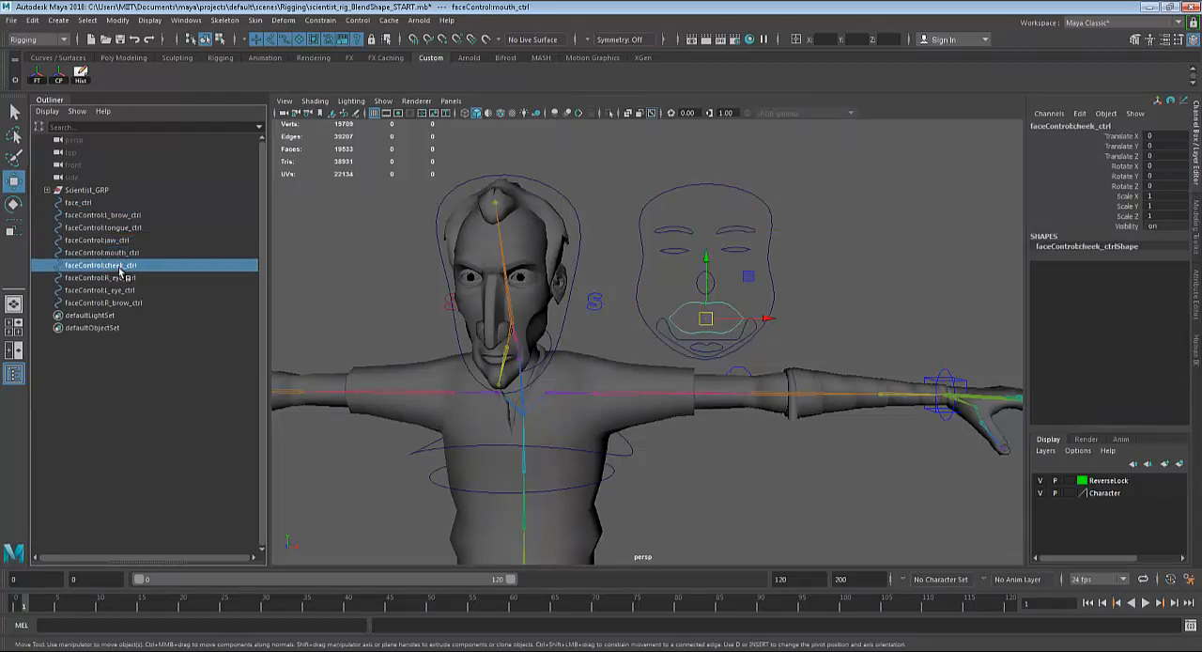
{"action": "left_click", "coordinate": [121, 278]}
{"action": "left_click", "coordinate": [116, 301]}
{"action": "left_click", "coordinate": [117, 294]}
{"action": "left_click", "coordinate": [119, 304]}
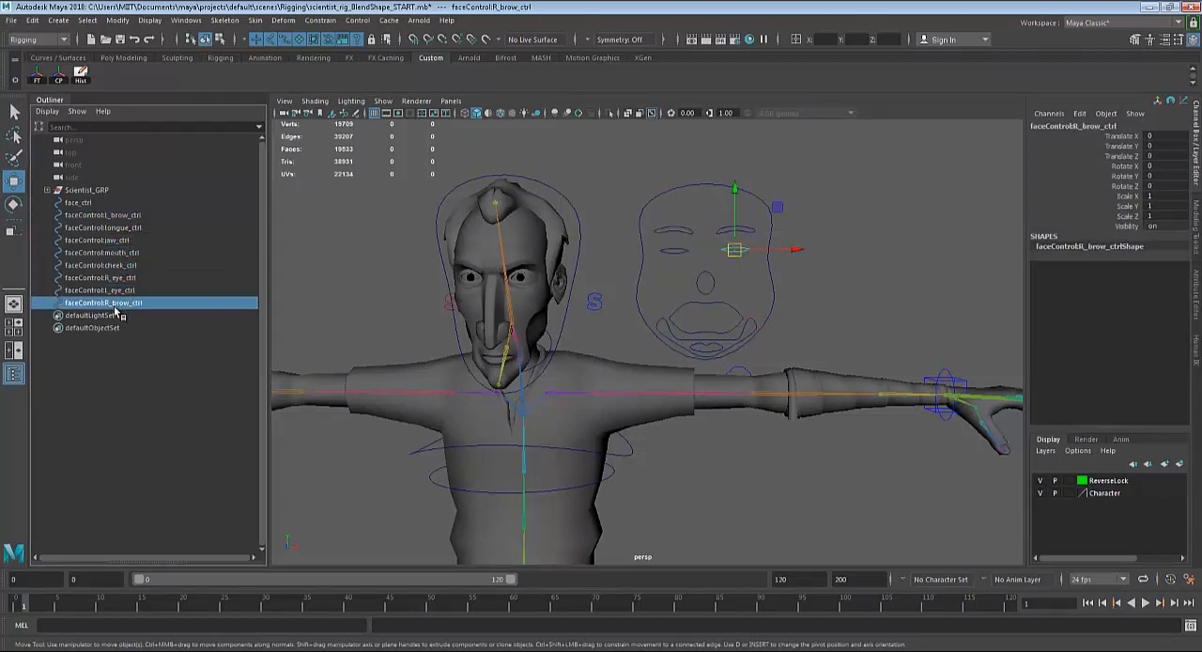
Select all the face control curves together, freeze their transformations and center their pivots.
{"action": "middle_click_drag", "start_coordinate": [803, 278], "coordinate": [803, 264], "text": "alt"}
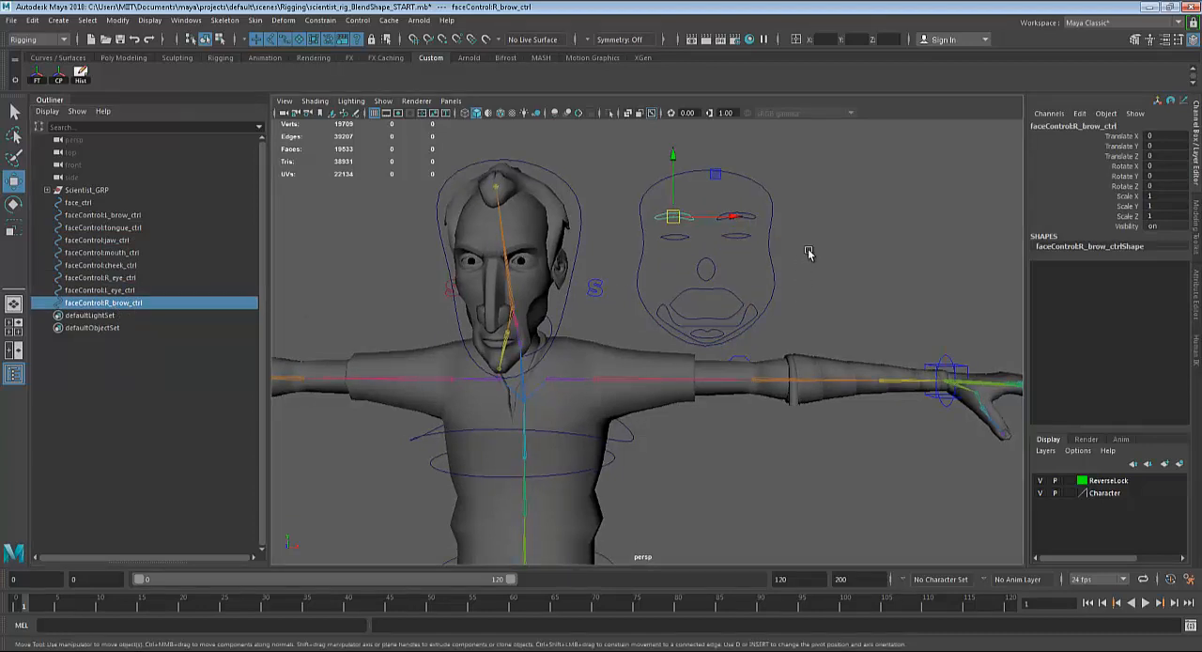
{"action": "left_click_drag", "start_coordinate": [841, 164], "coordinate": [622, 345]}
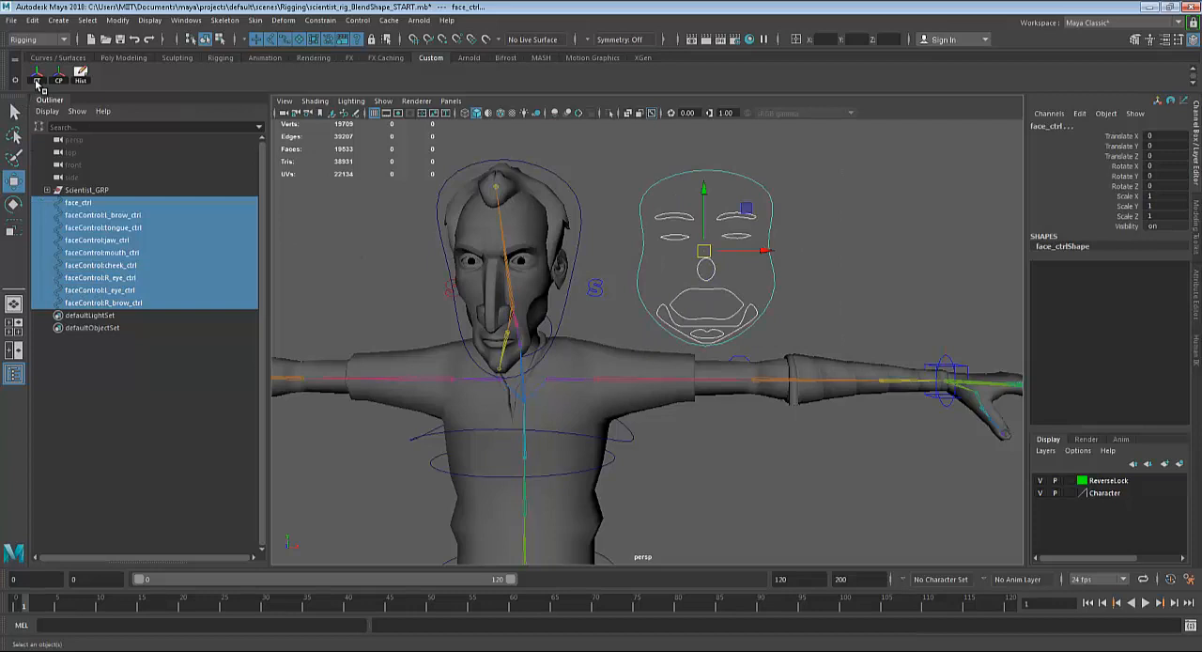
{"action": "left_click", "coordinate": [37, 81]}
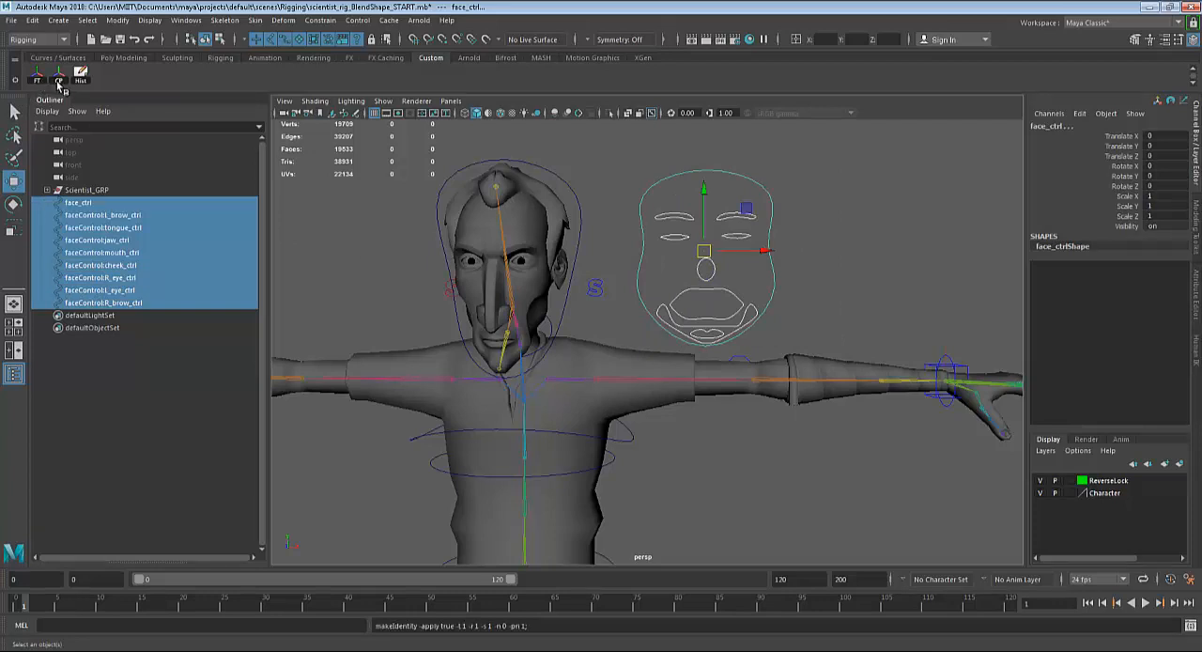
{"action": "left_click", "coordinate": [58, 80]}
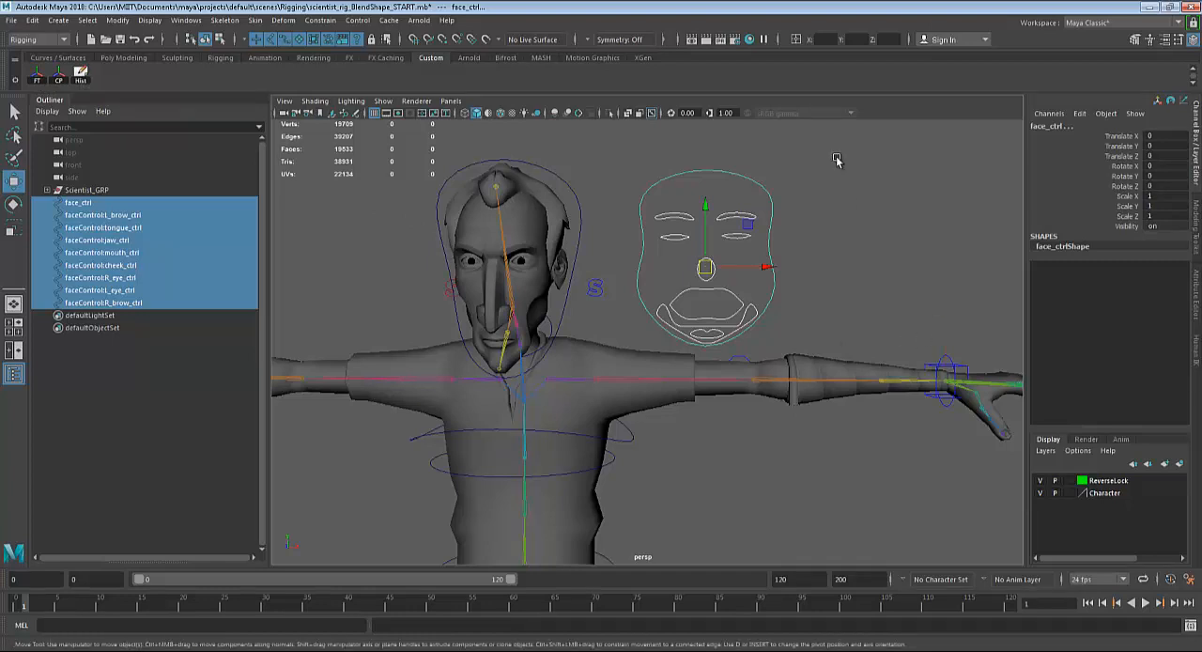
Try rotating the character's head control, HeadControl, and undo the rotation.
{"action": "left_click_drag", "start_coordinate": [838, 156], "coordinate": [636, 353]}
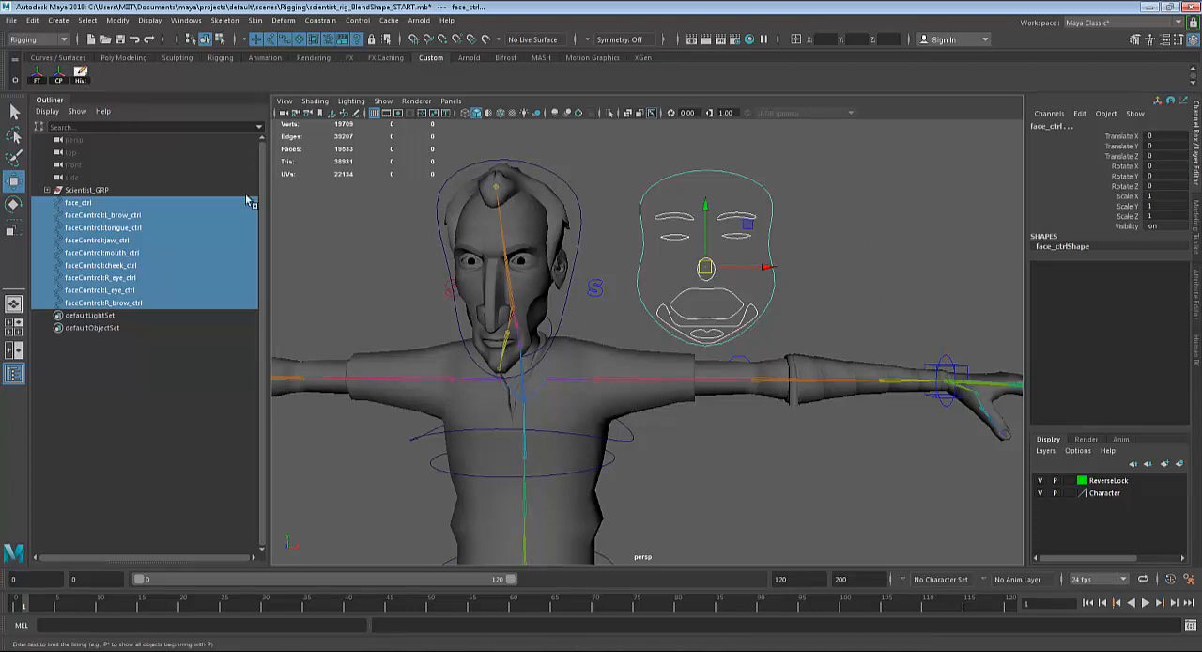
{"action": "left_click", "coordinate": [581, 216]}
{"action": "key", "text": "e"}
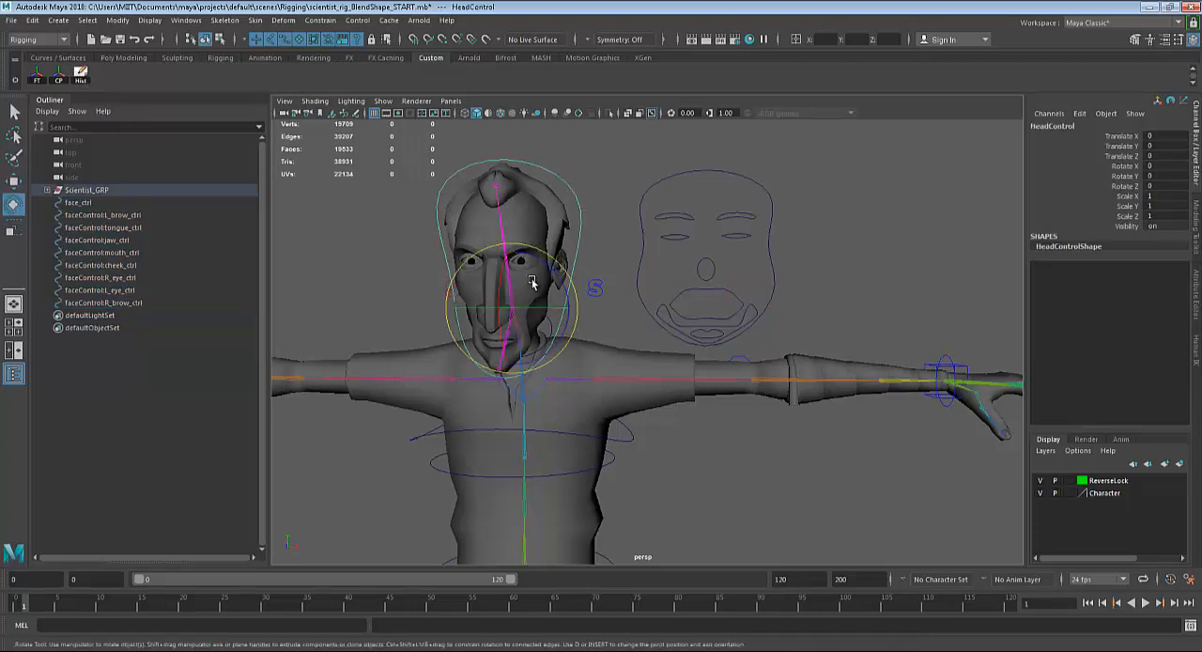
{"action": "mouse_move", "coordinate": [532, 283]}
{"action": "left_mouse_down"}
{"action": "mouse_move", "coordinate": [554, 291]}
{"action": "mouse_move", "coordinate": [508, 296]}
{"action": "mouse_move", "coordinate": [526, 301]}
{"action": "left_mouse_up"}
{"action": "key", "text": "ctrl+z"}
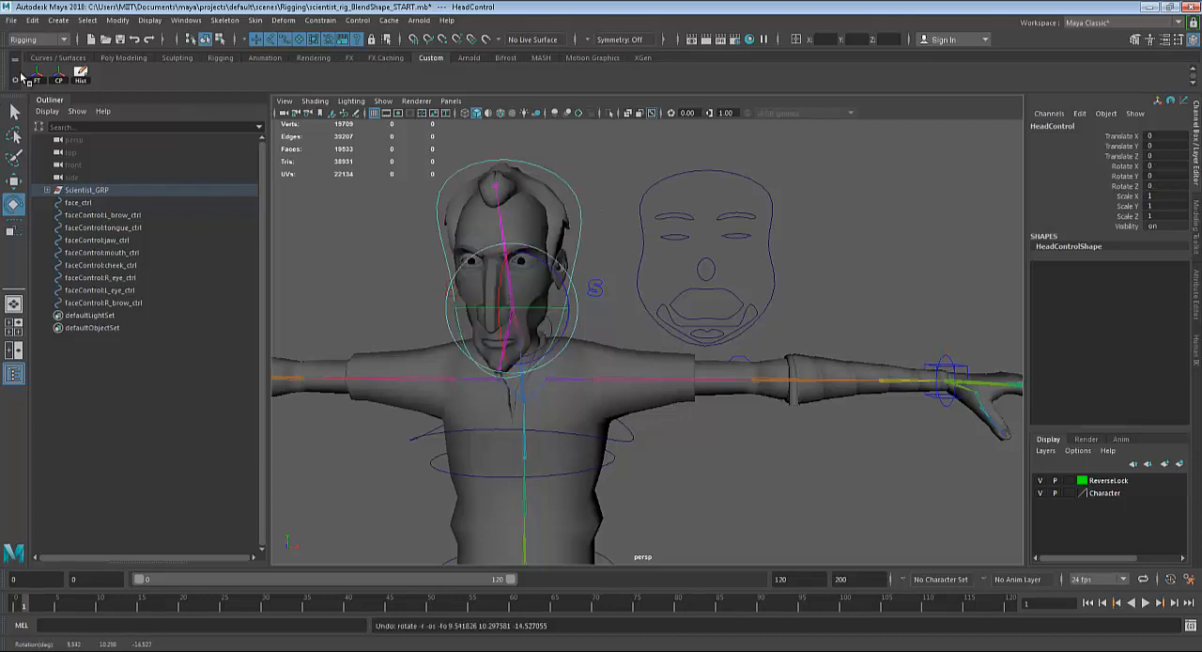
Try deleting the history of HeadControl and test-rotating it, and undo both the rotation and the history deletion.
{"action": "left_click", "coordinate": [80, 79]}
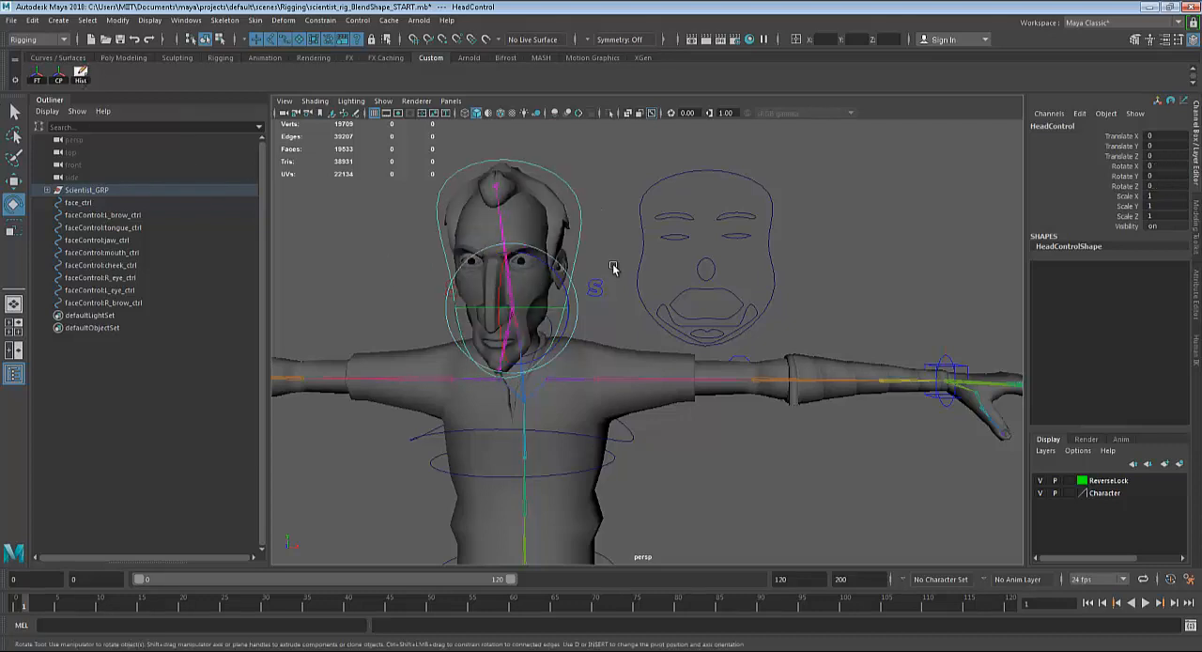
{"action": "left_click", "coordinate": [583, 260]}
{"action": "left_click", "coordinate": [575, 252]}
{"action": "left_click_drag", "start_coordinate": [531, 296], "coordinate": [553, 329]}
{"action": "key", "text": "ctrl+z"}
{"action": "key", "text": "ctrl+z"}
{"action": "key", "text": "ctrl+z"}
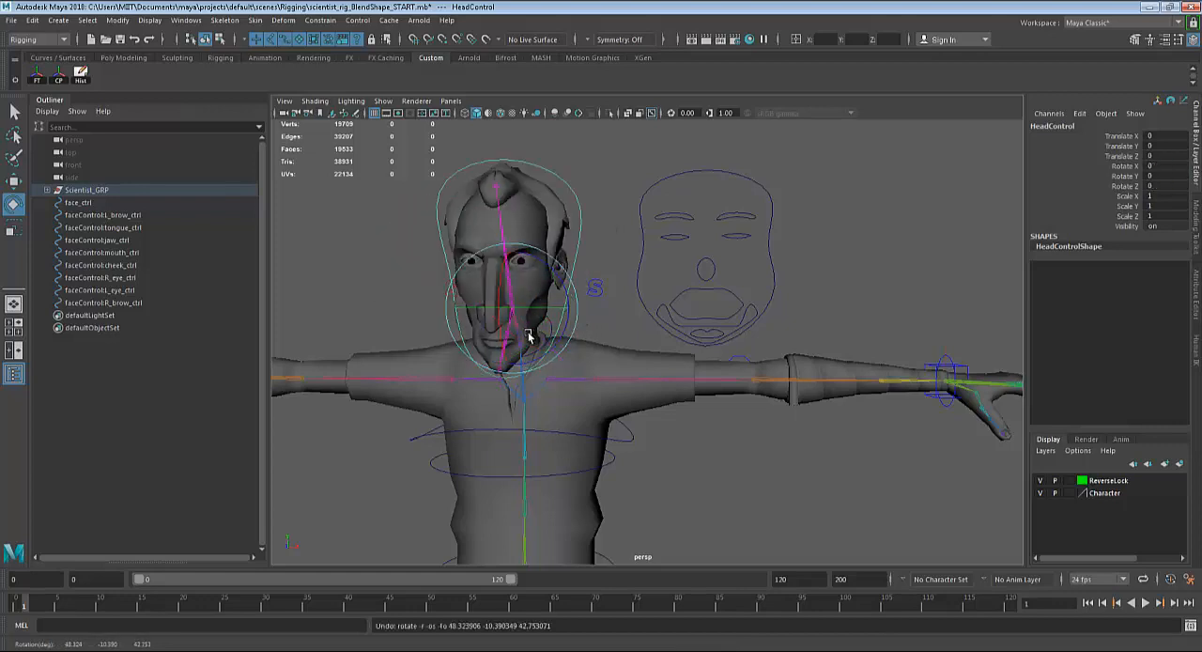
{"action": "key", "text": "ctrl+z"}
{"action": "key", "text": "ctrl+z"}
{"action": "key", "text": "ctrl+z"}
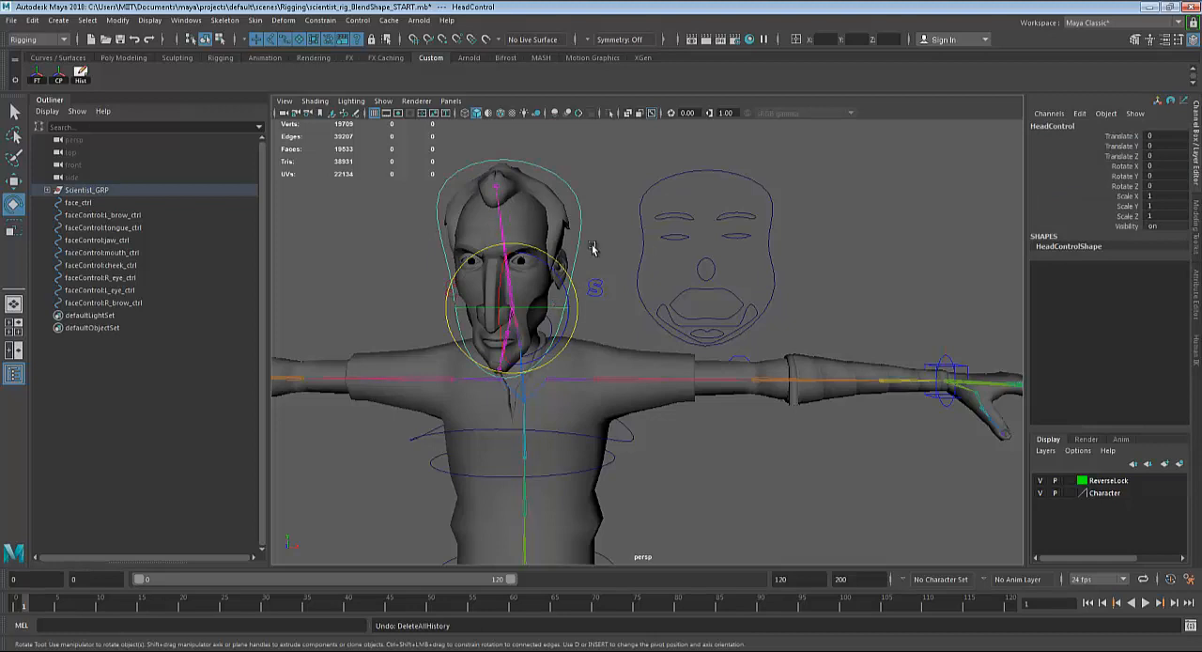
Parent all eight faceControl curves (brows, eyes, cheek, mouth, jaw and tongue) under face_ctrl.
{"action": "left_click", "coordinate": [645, 235]}
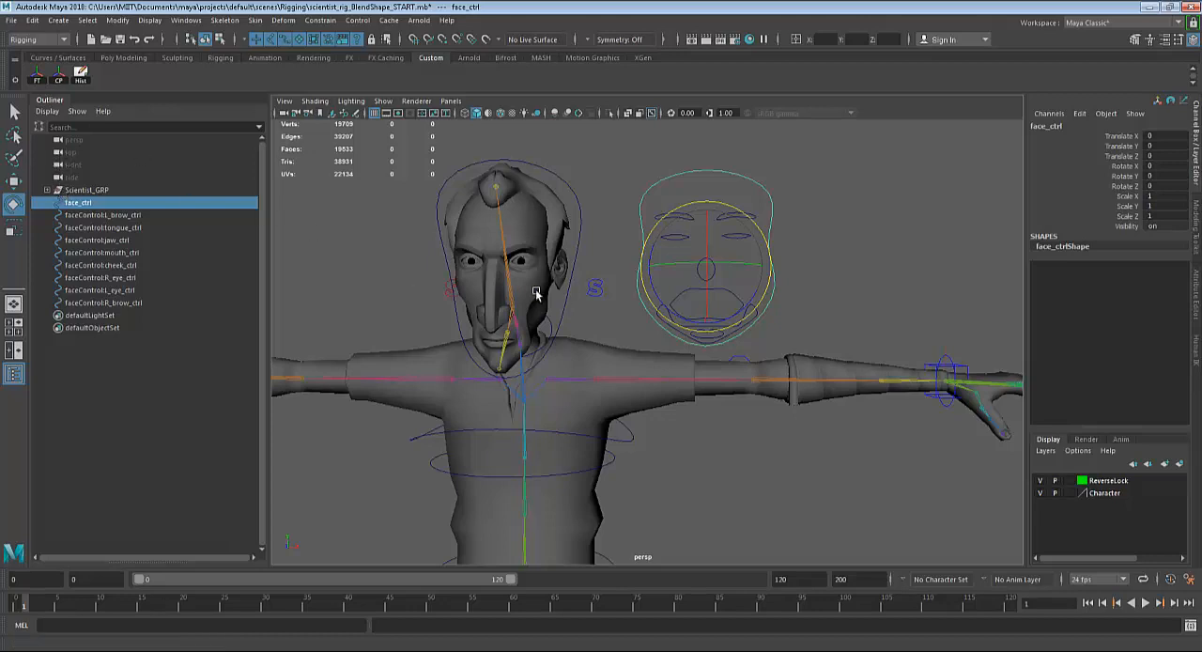
{"action": "left_click", "coordinate": [613, 237]}
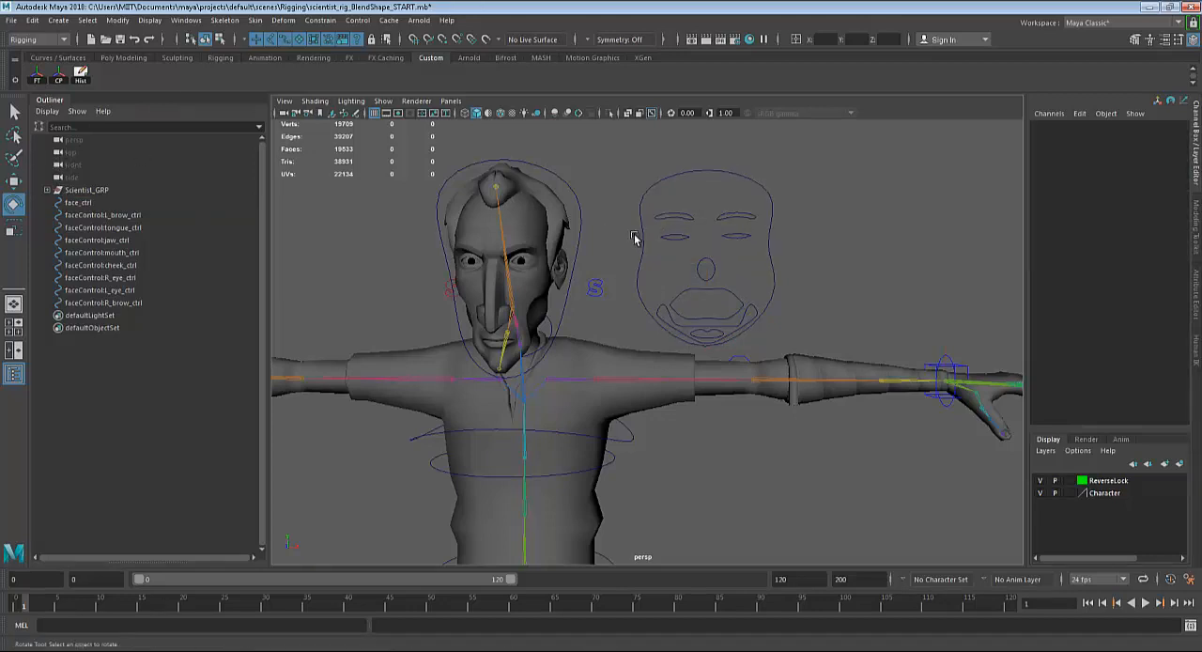
{"action": "left_click_drag", "start_coordinate": [666, 203], "coordinate": [752, 330]}
{"action": "key", "text": "q"}
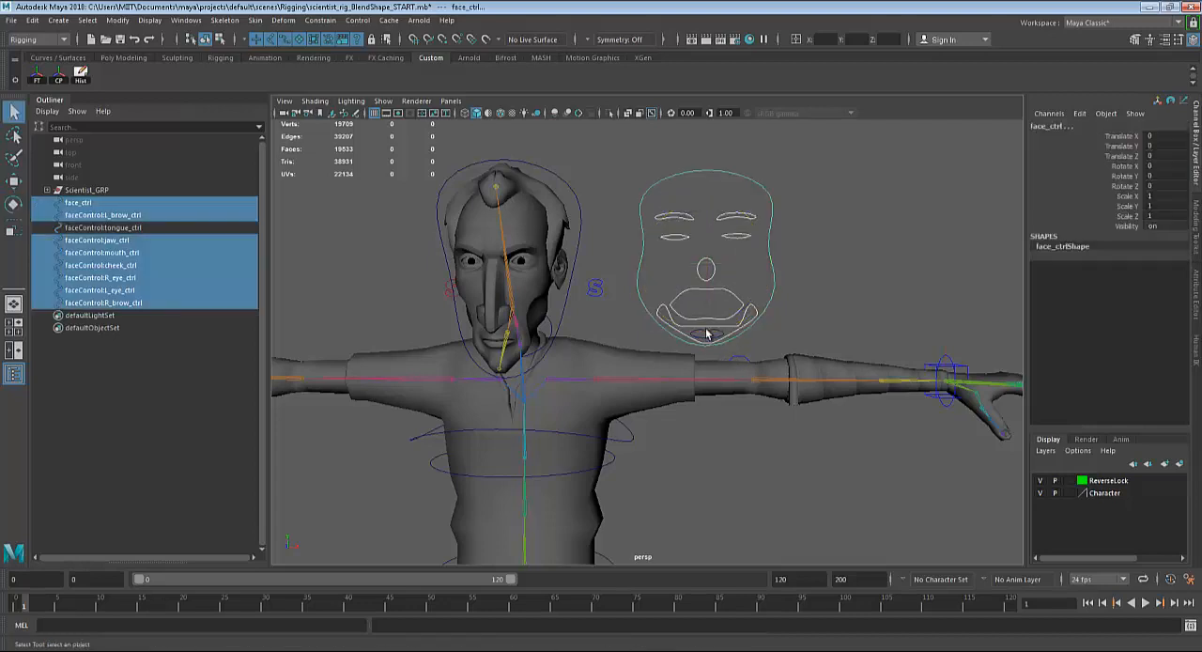
{"action": "left_click", "coordinate": [708, 335], "text": "shift"}
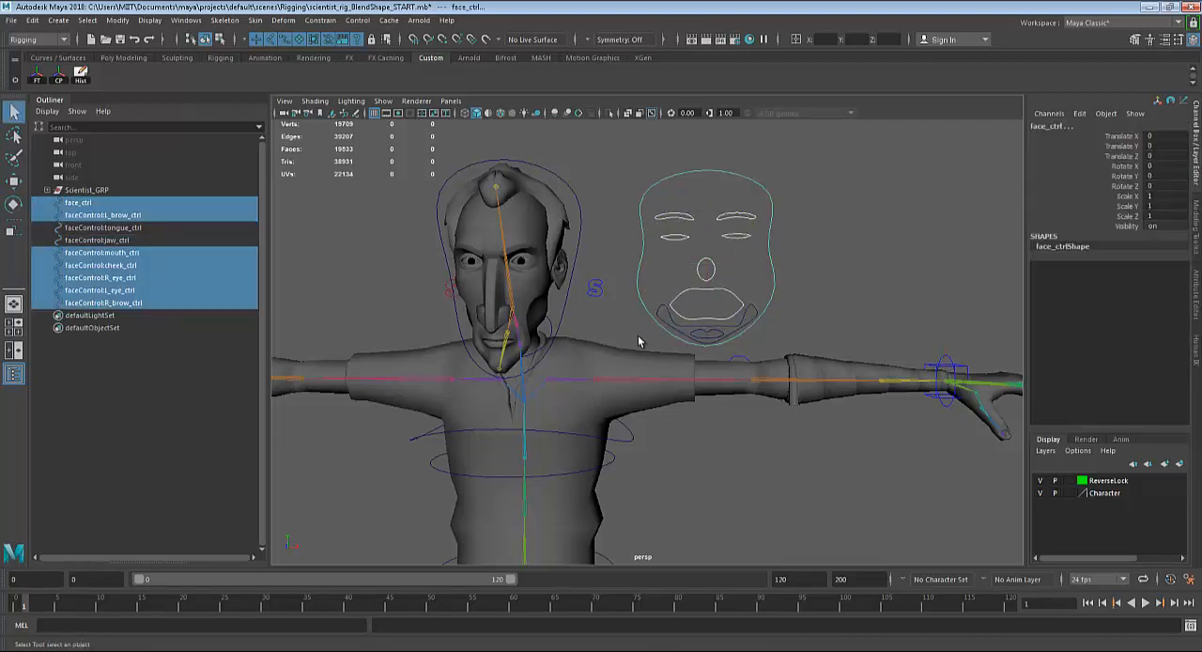
{"action": "left_click", "coordinate": [80, 217]}
{"action": "left_click", "coordinate": [98, 302], "text": "shift"}
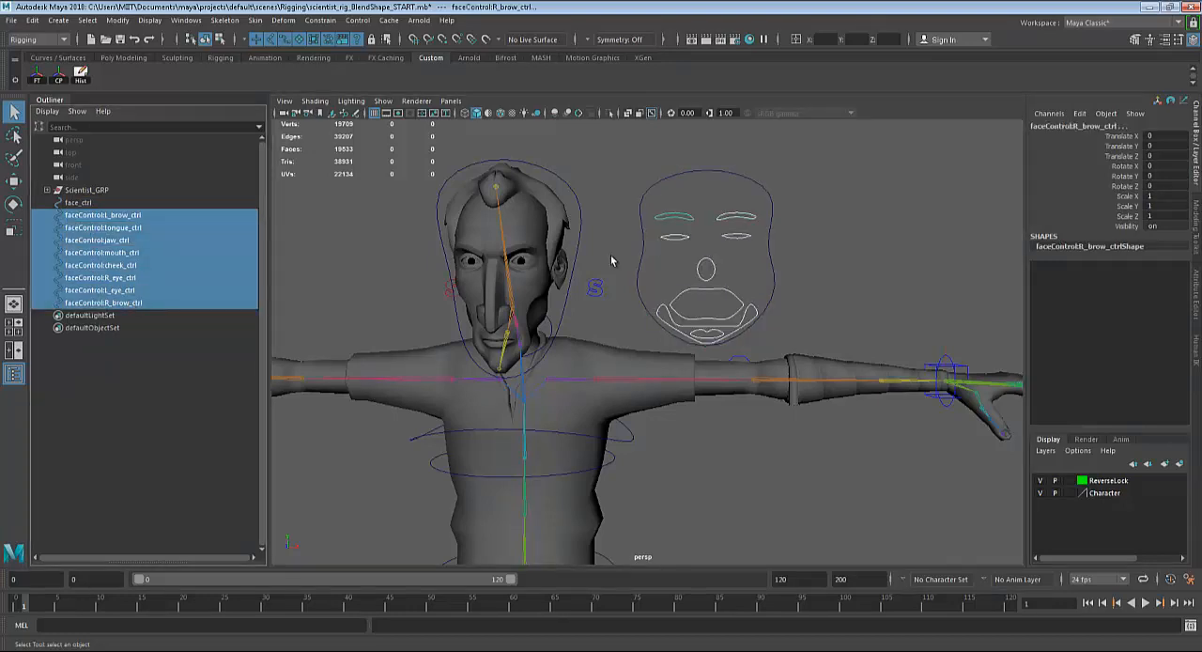
{"action": "left_click", "coordinate": [724, 177], "text": "shift"}
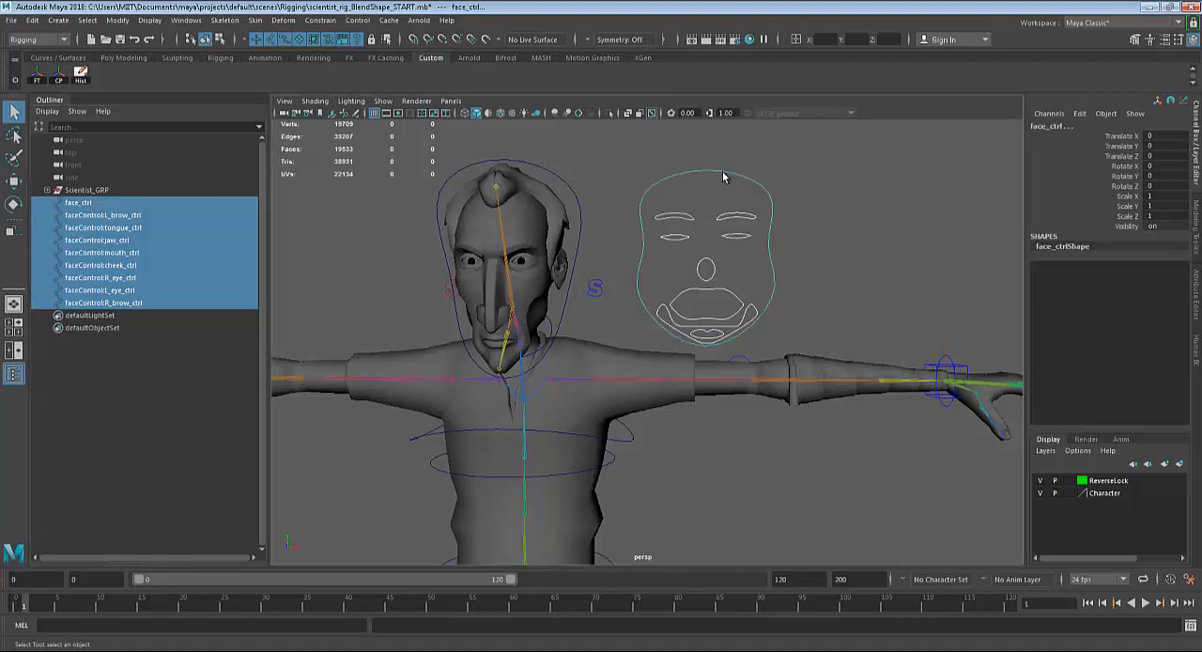
{"action": "key", "text": "p"}
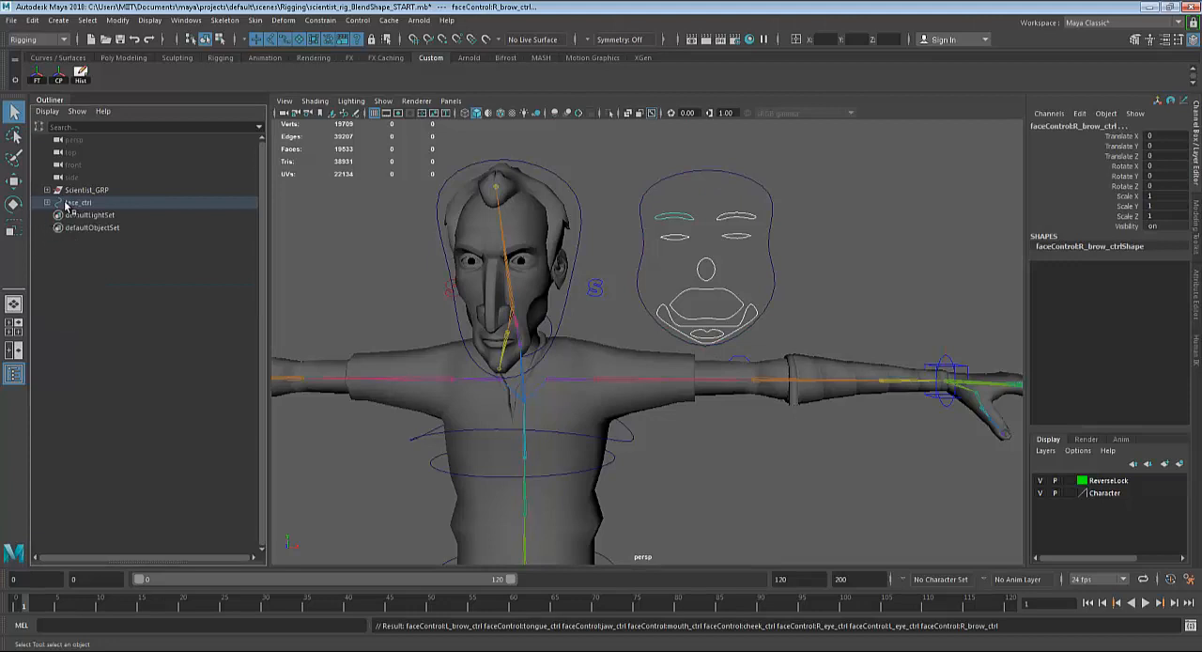
Try moving face_ctrl together with its child curves, and undo the move.
{"action": "left_click", "coordinate": [640, 278]}
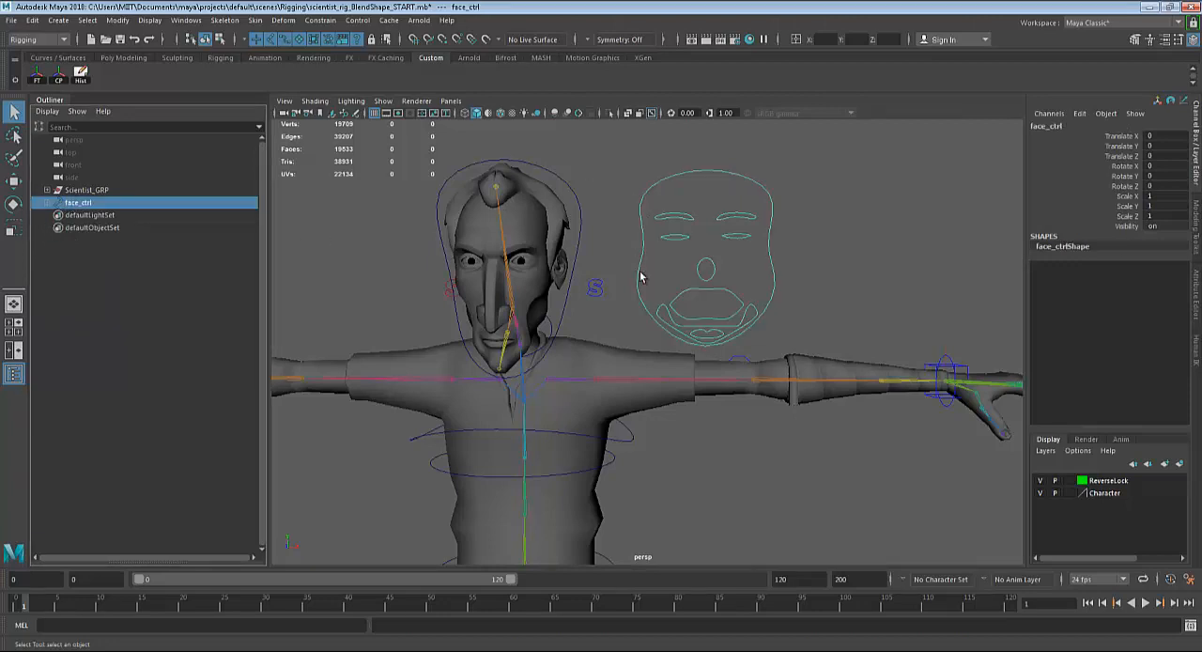
{"action": "key", "text": "w"}
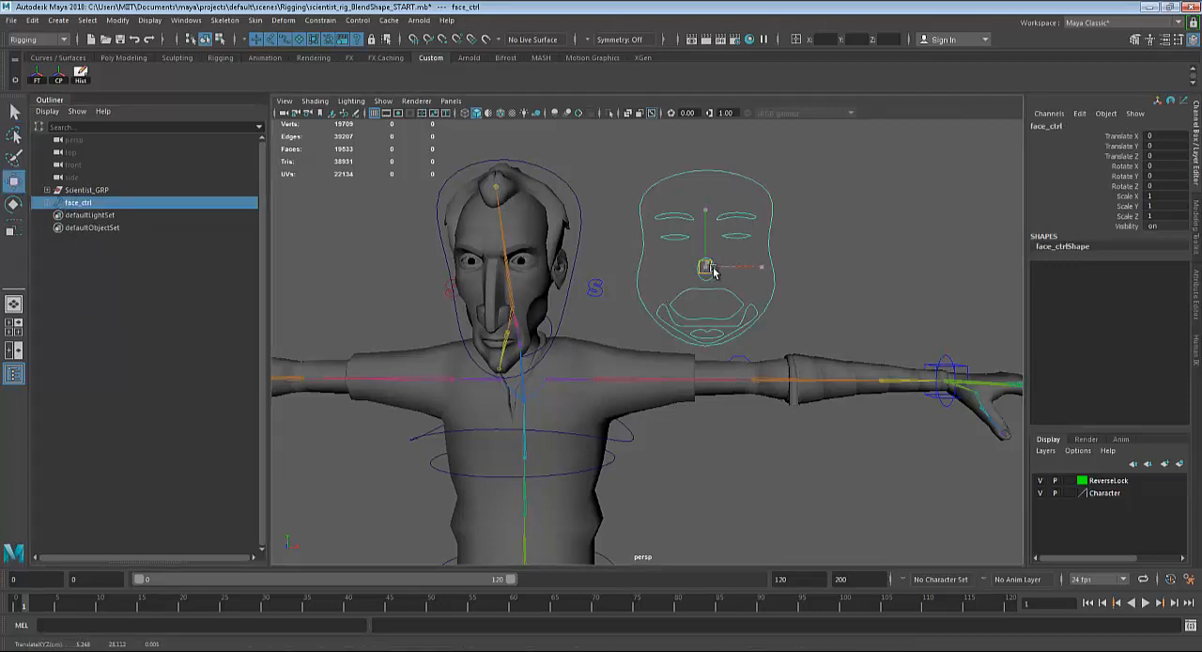
{"action": "mouse_move", "coordinate": [704, 268]}
{"action": "left_mouse_down"}
{"action": "mouse_move", "coordinate": [695, 243]}
{"action": "mouse_move", "coordinate": [686, 255]}
{"action": "mouse_move", "coordinate": [720, 252]}
{"action": "left_mouse_up"}
{"action": "key", "text": "ctrl+z"}
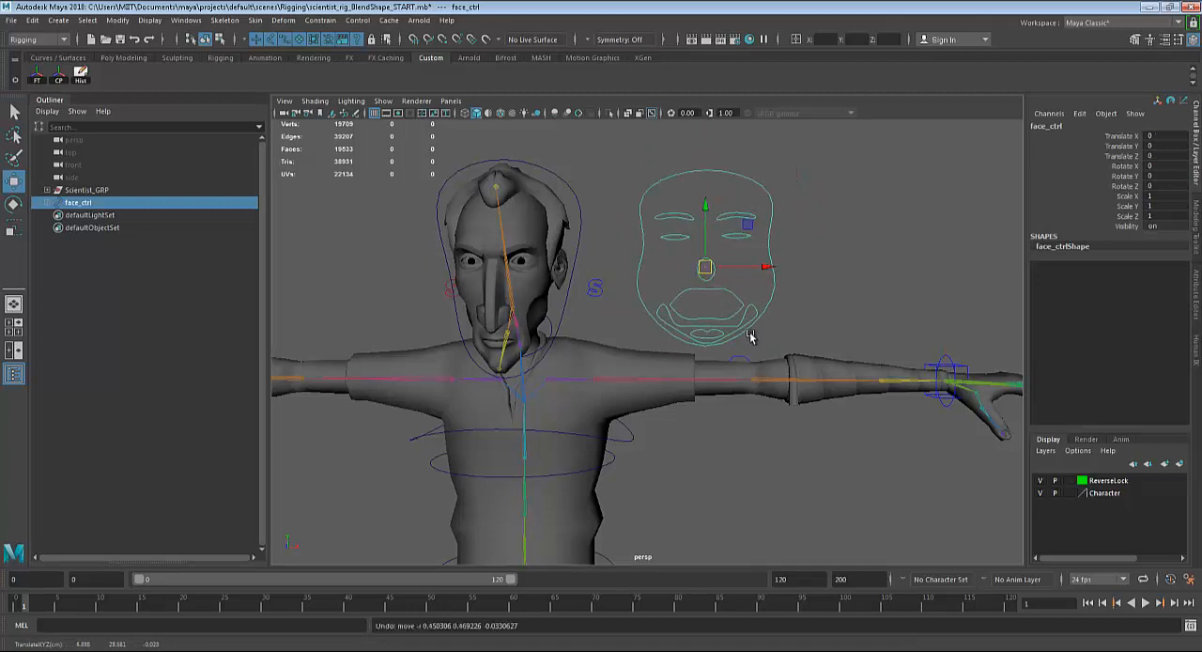
Scale face_ctrl uniformly to about 0.82, shift it about 0.39 units closer to the head along X, and freeze its transformations.
{"action": "left_click_drag", "start_coordinate": [750, 333], "coordinate": [753, 334], "text": "alt"}
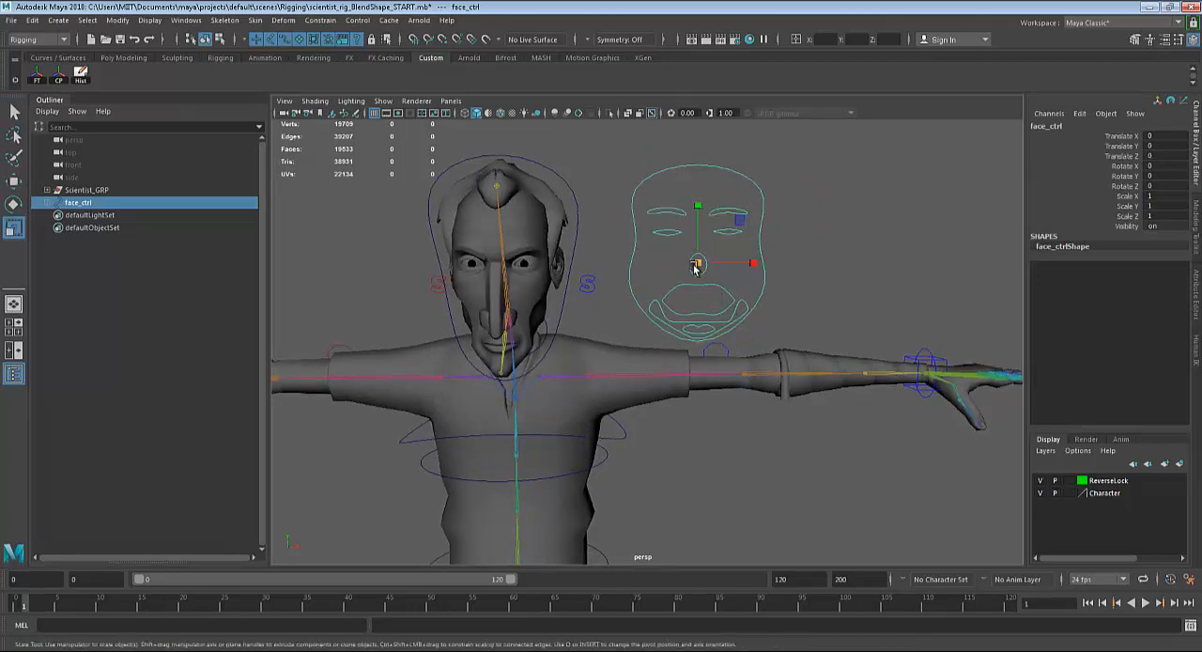
{"action": "left_click_drag", "start_coordinate": [696, 267], "coordinate": [671, 264]}
{"action": "key", "text": "w"}
{"action": "left_click_drag", "start_coordinate": [762, 260], "coordinate": [729, 262]}
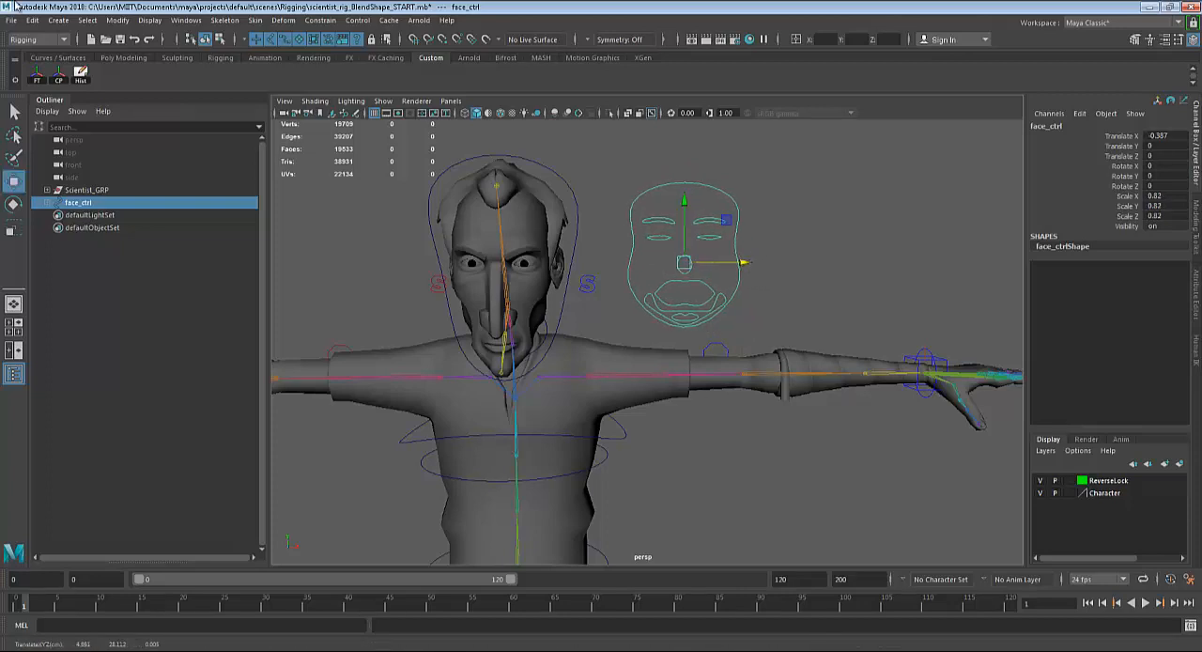
{"action": "left_click", "coordinate": [38, 74]}
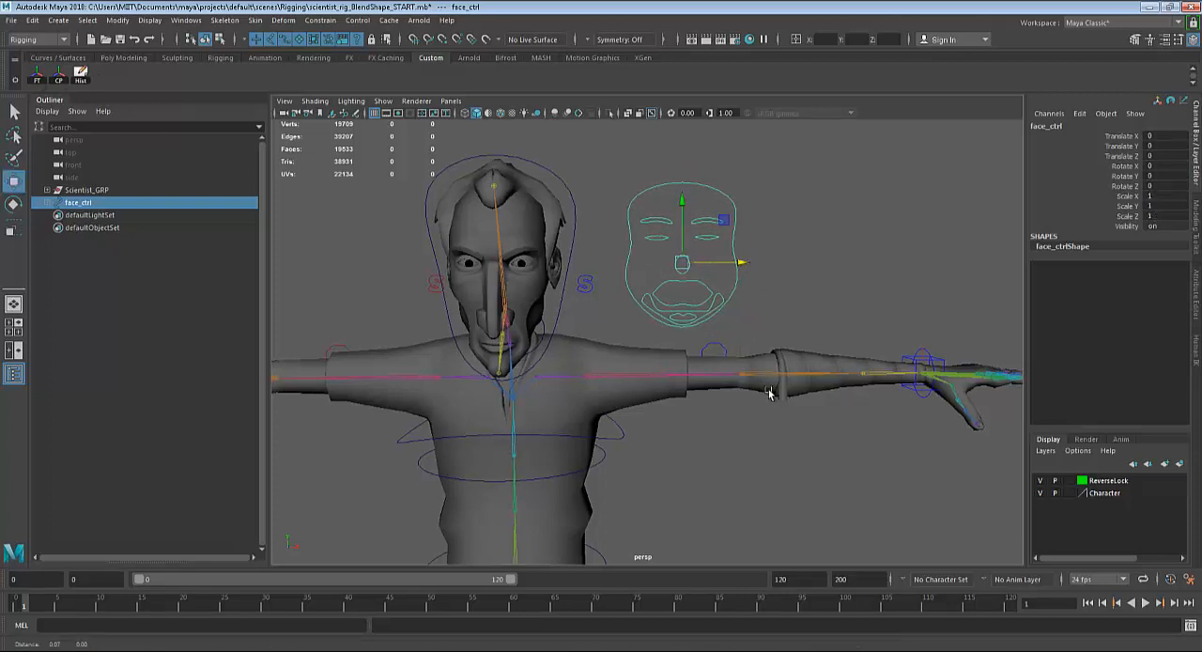
Select the scientist's head mesh and duplicate it.
{"action": "middle_click_drag", "start_coordinate": [770, 392], "coordinate": [766, 375], "text": "alt"}
{"action": "left_click_drag", "start_coordinate": [779, 406], "coordinate": [708, 254], "text": "alt"}
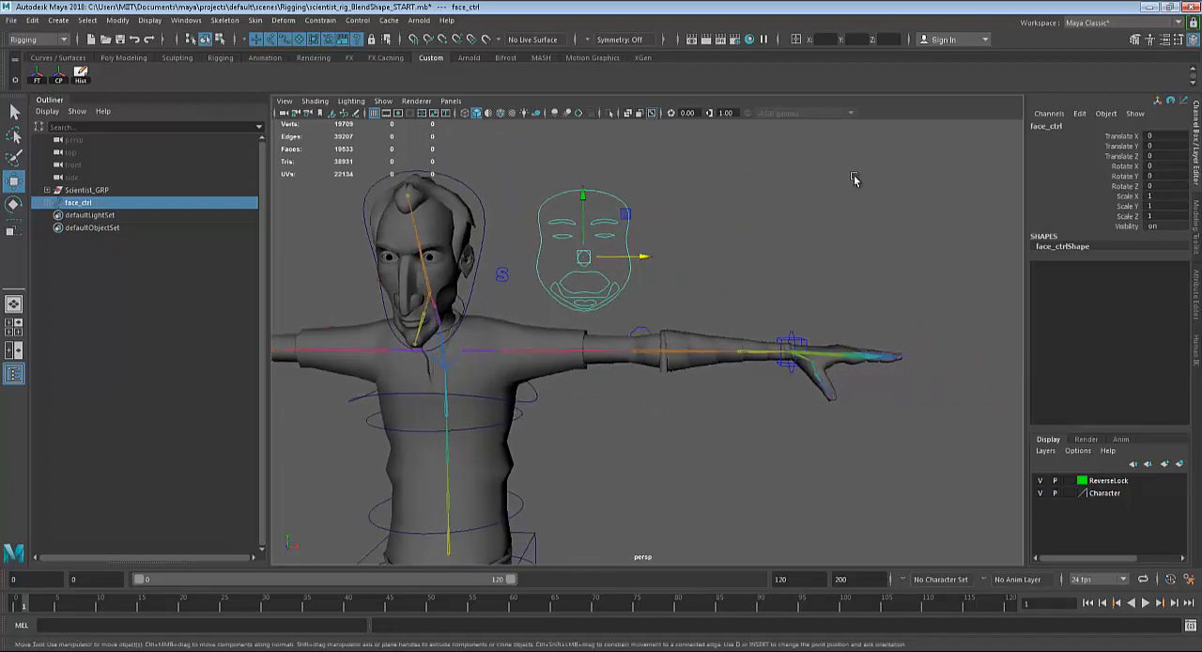
{"action": "middle_click_drag", "start_coordinate": [919, 359], "coordinate": [829, 363], "text": "alt"}
{"action": "right_click_drag", "start_coordinate": [829, 363], "coordinate": [660, 357], "text": "alt"}
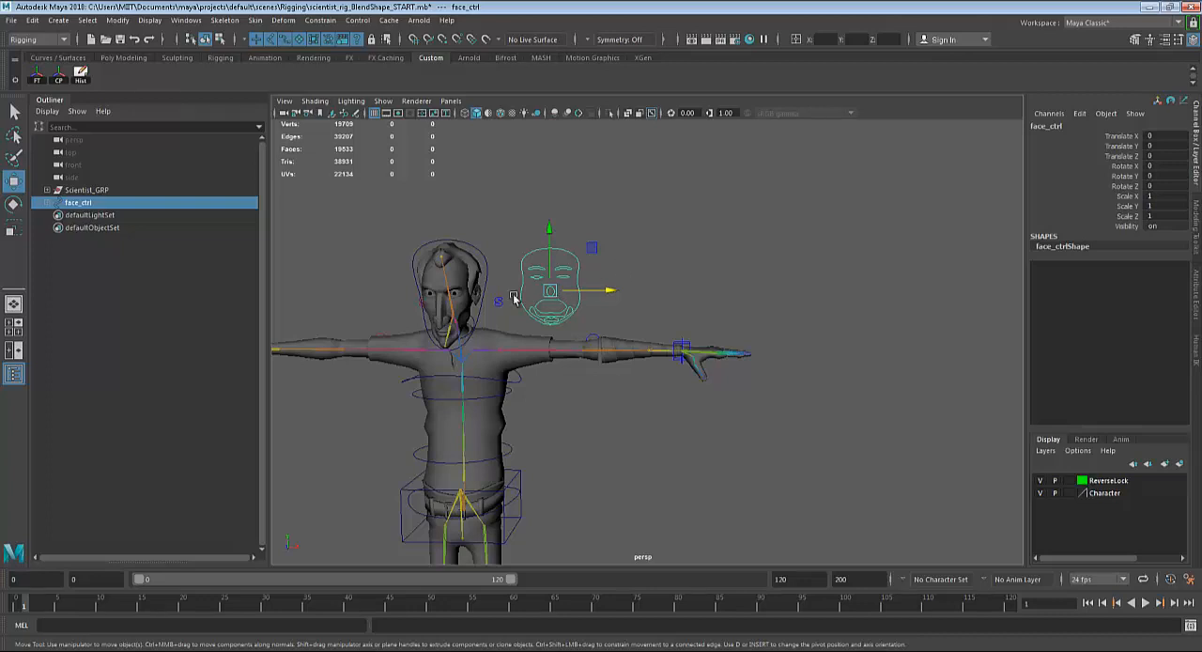
{"action": "left_click", "coordinate": [462, 271]}
{"action": "left_click_drag", "start_coordinate": [564, 338], "coordinate": [611, 330], "text": "alt"}
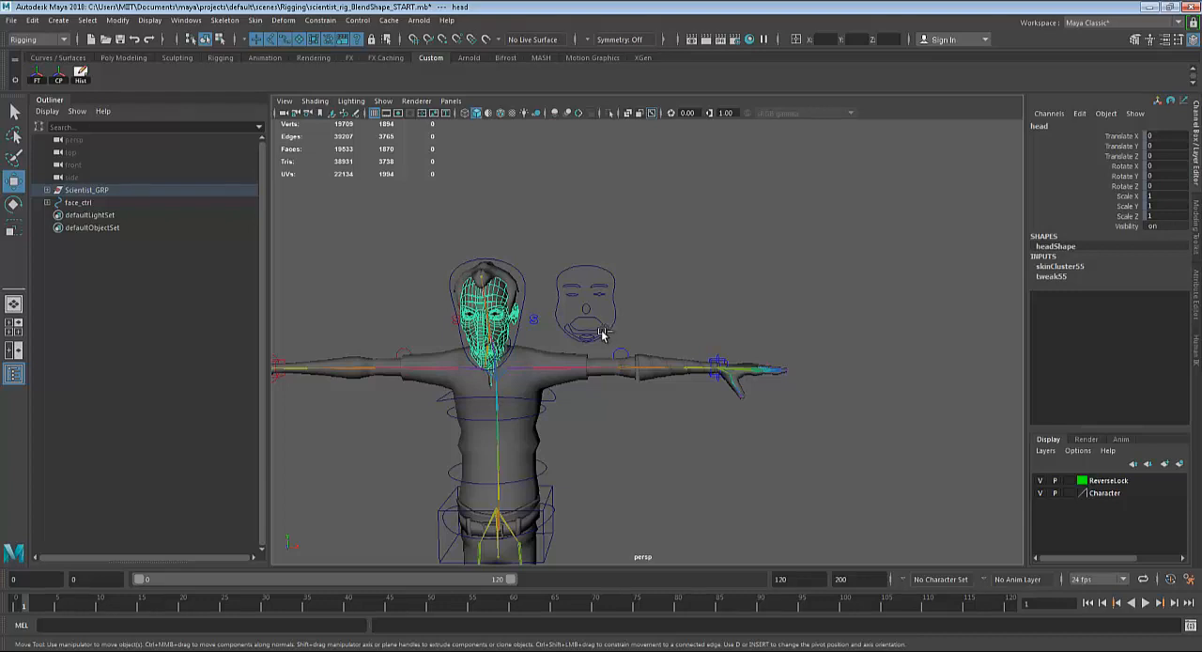
{"action": "key", "text": "ctrl+d"}
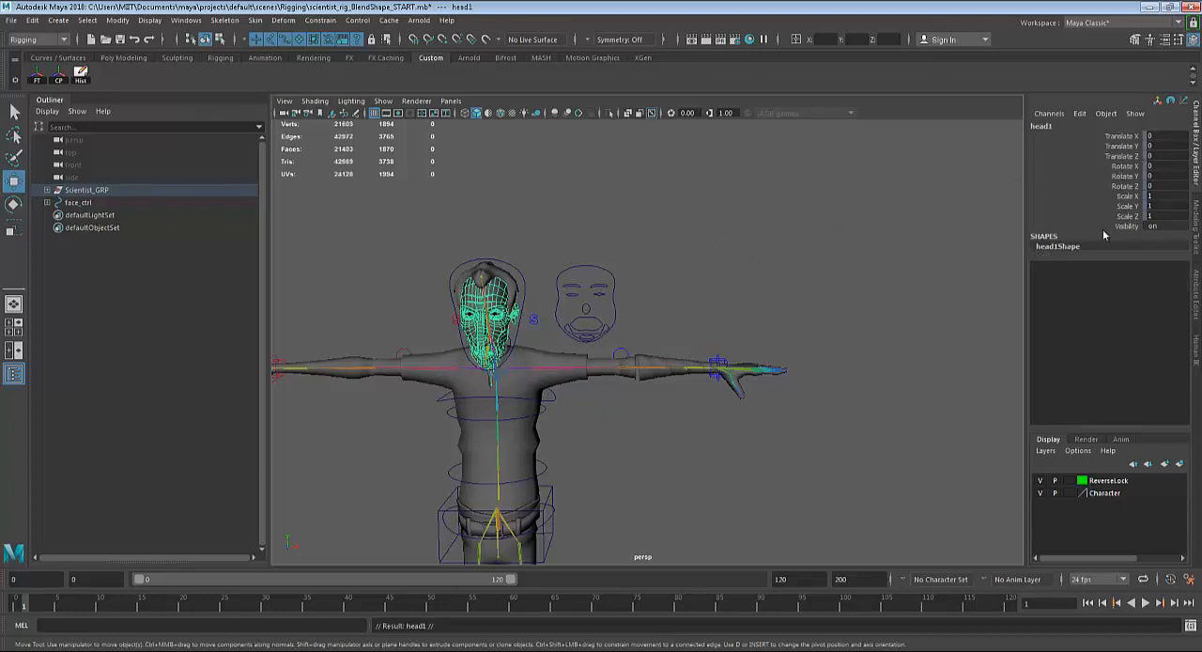
{"action": "scroll", "coordinate": [749, 420], "scroll_direction": "down", "scroll_amount": 10}
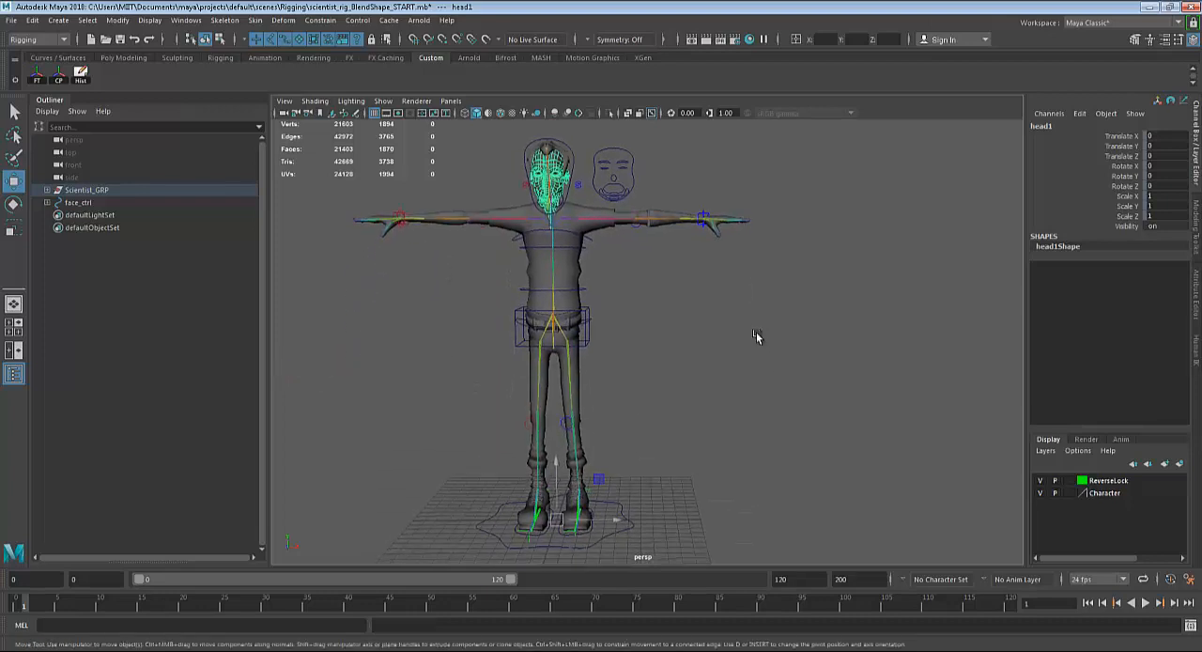
Unlock the translate, rotate and scale channels of the duplicated head and move it beside the character to about Translate X 21.05.
{"action": "left_click_drag", "start_coordinate": [756, 336], "coordinate": [755, 342], "text": "alt"}
{"action": "left_click_drag", "start_coordinate": [1121, 140], "coordinate": [1120, 218]}
{"action": "right_click", "coordinate": [1115, 187]}
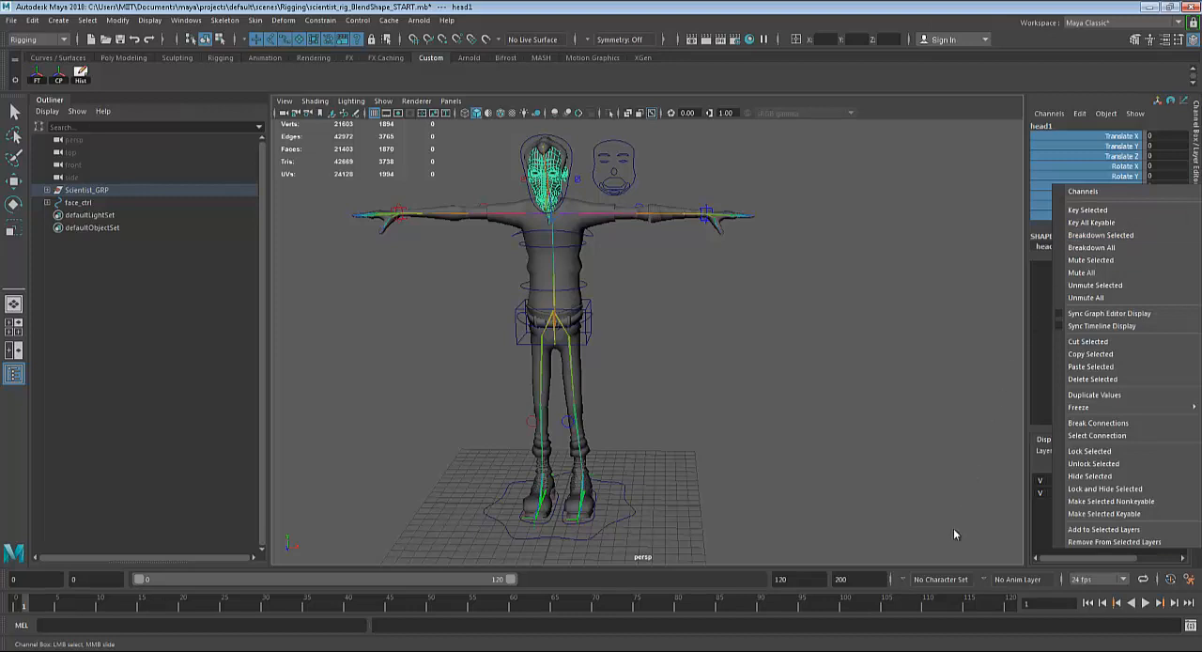
{"action": "left_click", "coordinate": [1058, 464]}
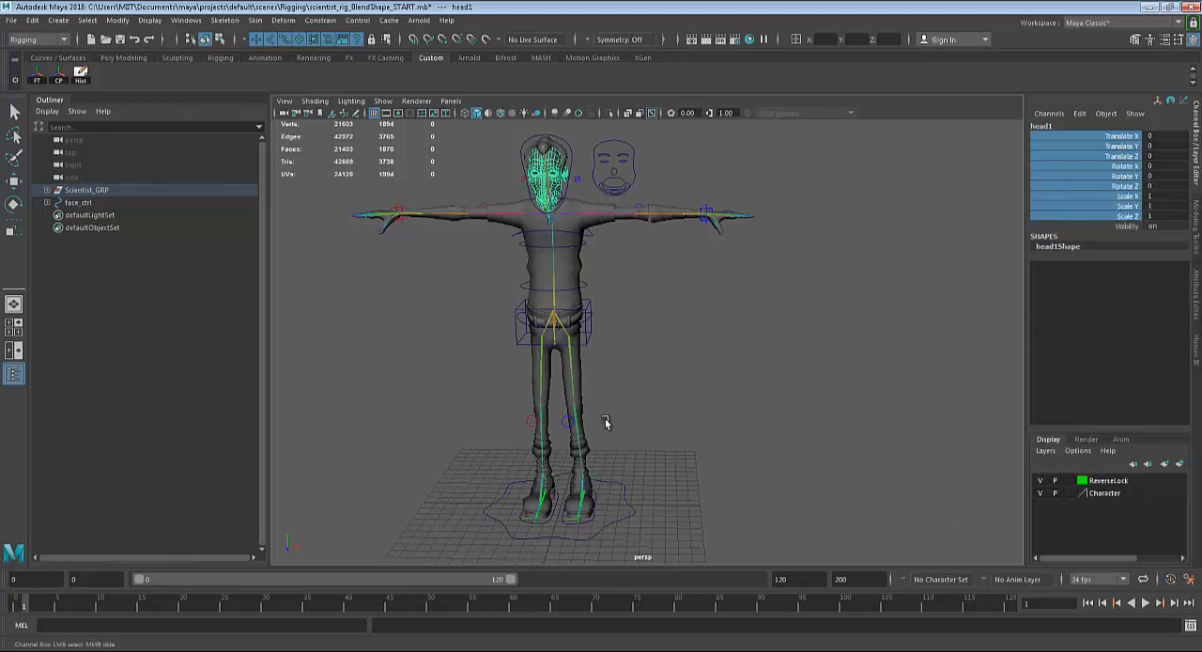
{"action": "key", "text": "w"}
{"action": "left_click_drag", "start_coordinate": [625, 510], "coordinate": [867, 511]}
Duplicate the moved head three more times and space the copies in a row along X, the last at about Translate X 36.45.
{"action": "middle_click_drag", "start_coordinate": [899, 434], "coordinate": [717, 424], "text": "alt"}
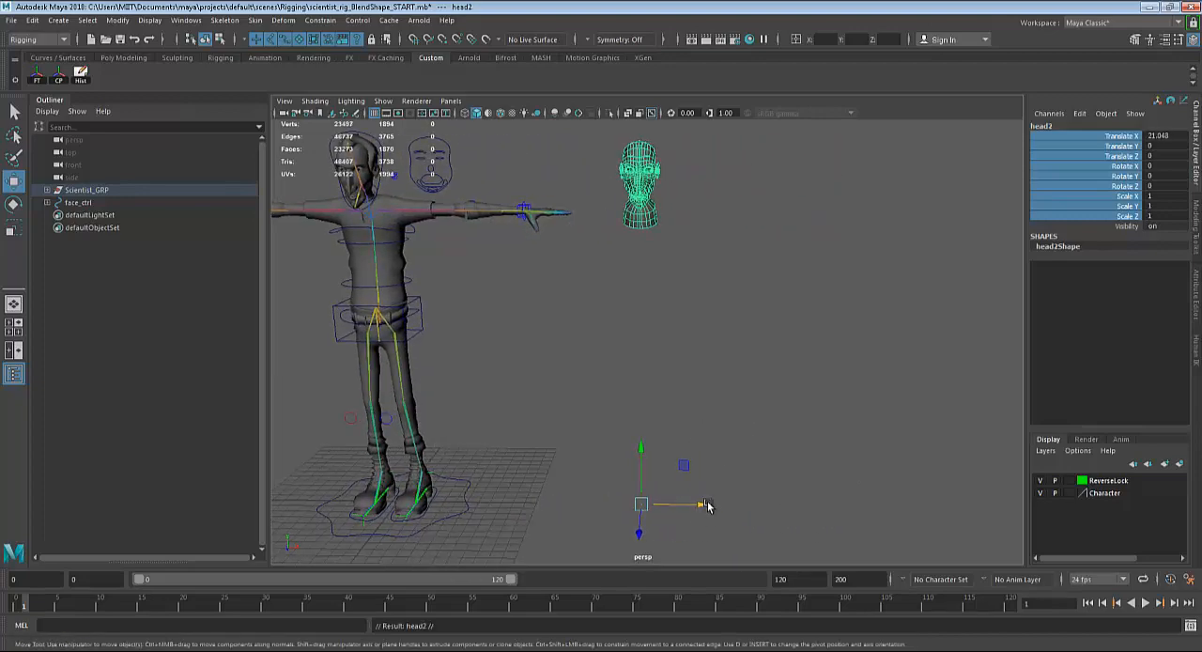
{"action": "mouse_move", "coordinate": [703, 506]}
{"action": "left_mouse_down", "text": "shift"}
{"action": "mouse_move", "coordinate": [803, 501]}
{"action": "mouse_move", "coordinate": [883, 510]}
{"action": "mouse_move", "coordinate": [878, 523]}
{"action": "mouse_move", "coordinate": [879, 509]}
{"action": "left_mouse_up", "text": "shift"}
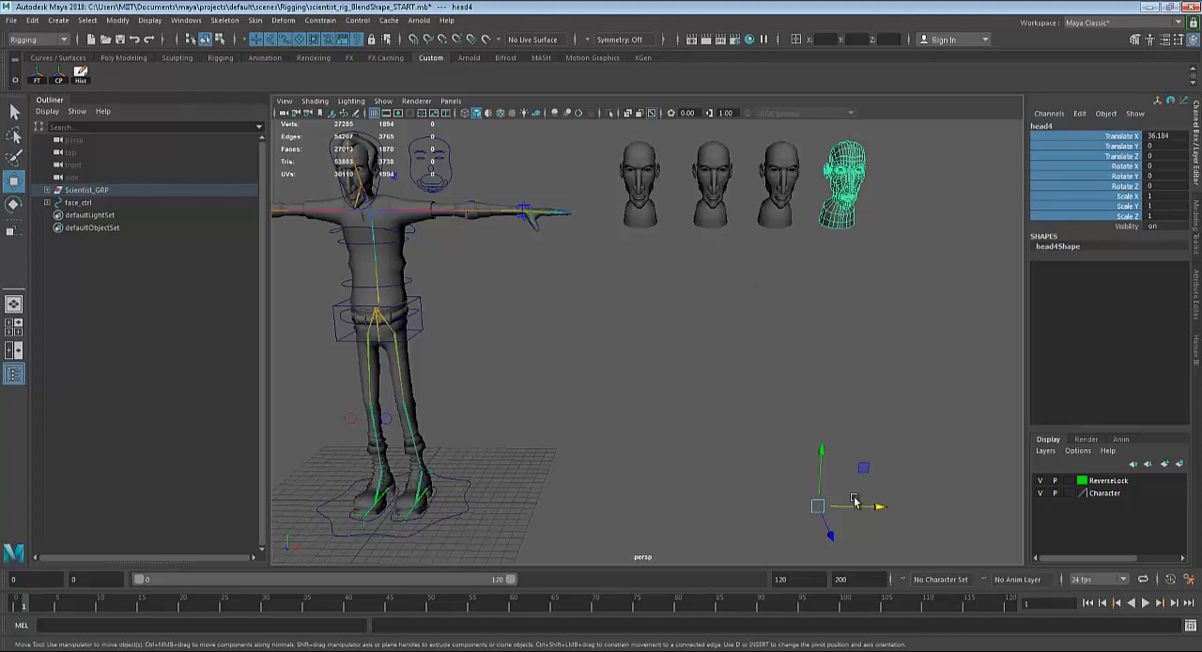
{"action": "left_click_drag", "start_coordinate": [883, 513], "coordinate": [886, 513]}
Select the first head copy, head1, and switch it to vertex selection with its right eye framed up close.
{"action": "middle_click_drag", "start_coordinate": [802, 354], "coordinate": [811, 465], "text": "alt"}
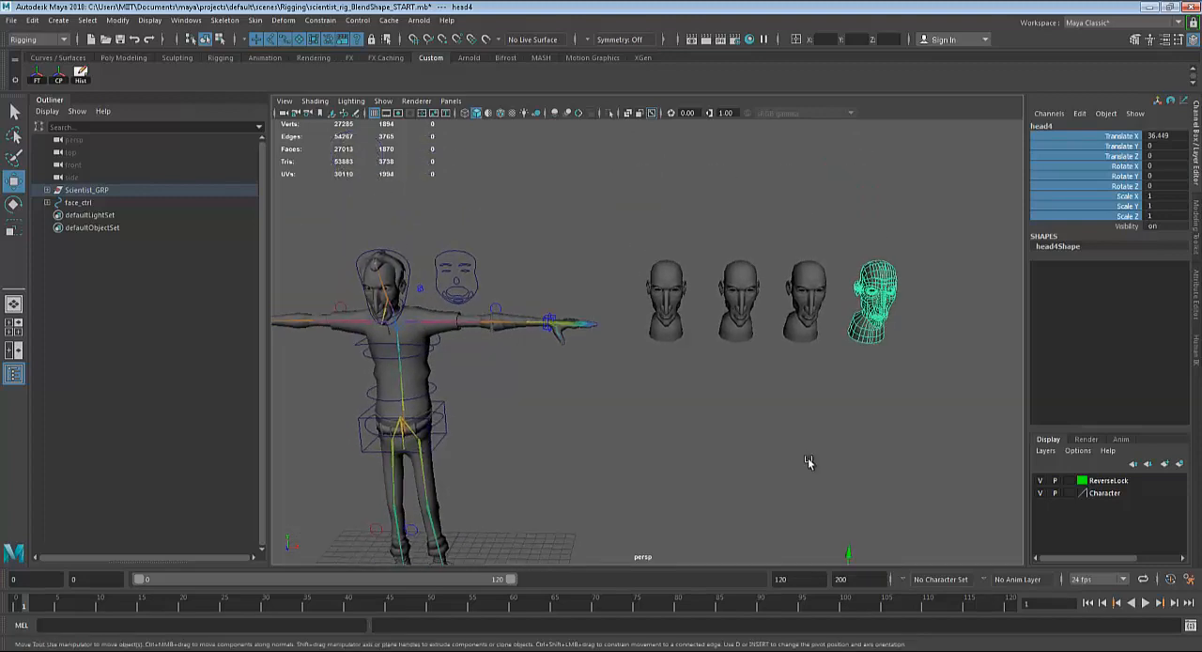
{"action": "scroll", "coordinate": [792, 416], "scroll_direction": "up", "scroll_amount": 5}
{"action": "scroll", "coordinate": [799, 307], "scroll_direction": "up", "scroll_amount": 2}
{"action": "middle_click_drag", "start_coordinate": [799, 306], "coordinate": [773, 386], "text": "alt"}
{"action": "scroll", "coordinate": [771, 373], "scroll_direction": "up", "scroll_amount": 5}
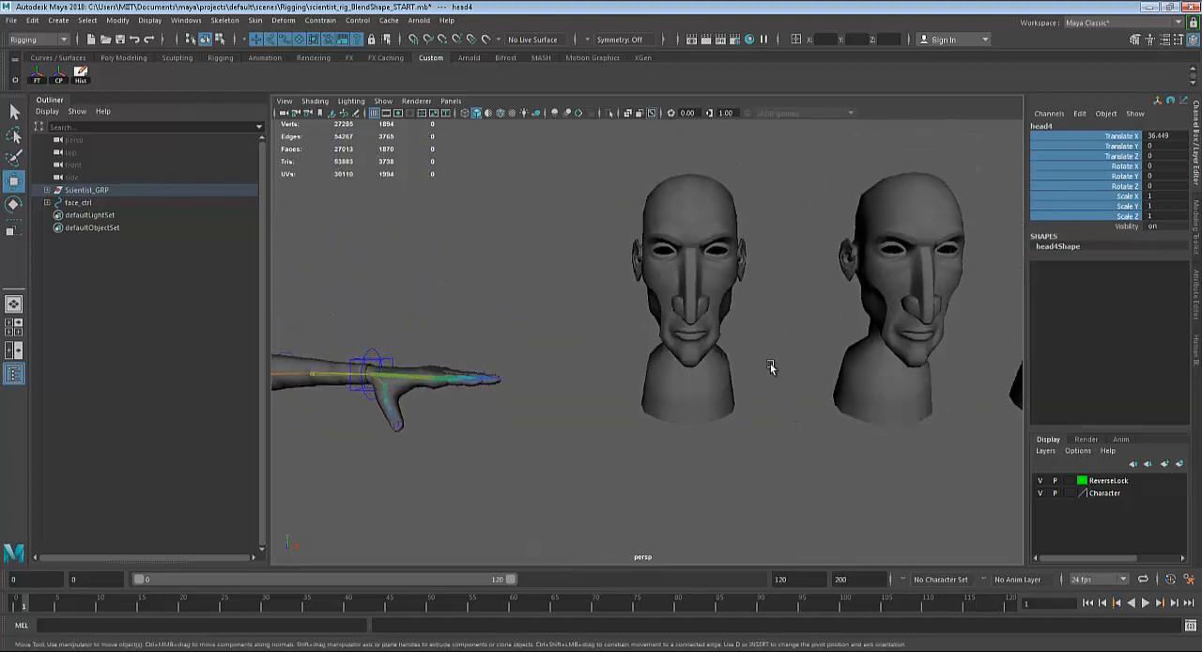
{"action": "left_click", "coordinate": [736, 413]}
{"action": "scroll", "coordinate": [699, 373], "scroll_direction": "up", "scroll_amount": 6}
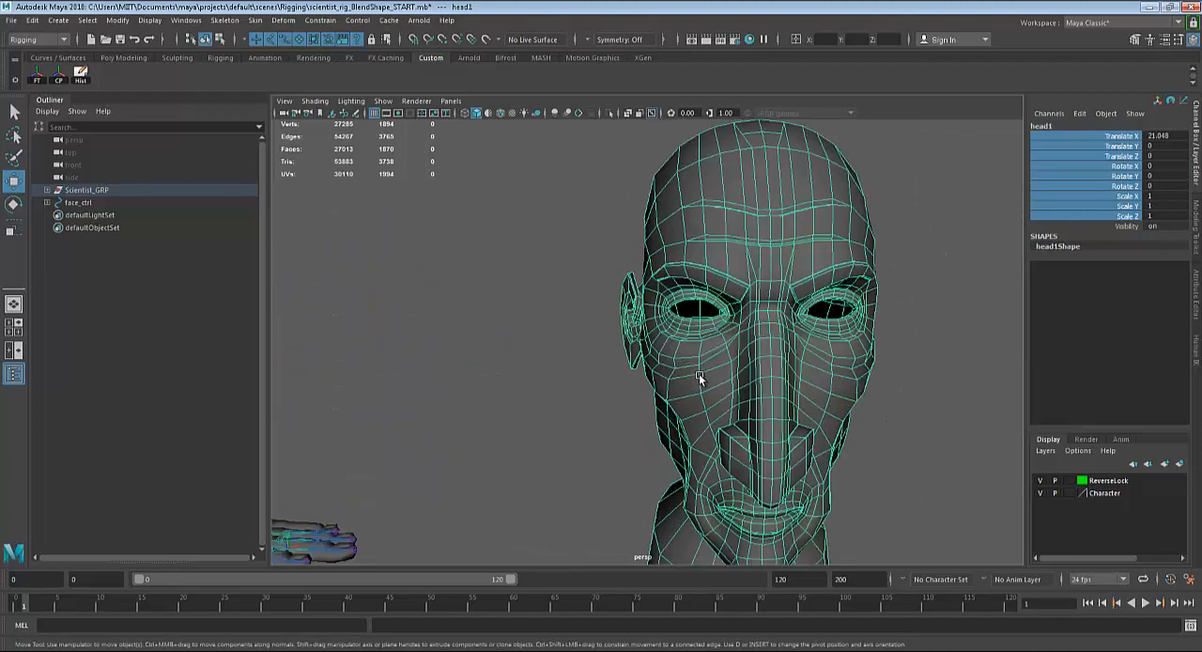
{"action": "scroll", "coordinate": [709, 352], "scroll_direction": "down", "scroll_amount": 2}
{"action": "scroll", "coordinate": [714, 409], "scroll_direction": "up", "scroll_amount": 3}
{"action": "scroll", "coordinate": [705, 357], "scroll_direction": "up", "scroll_amount": 4}
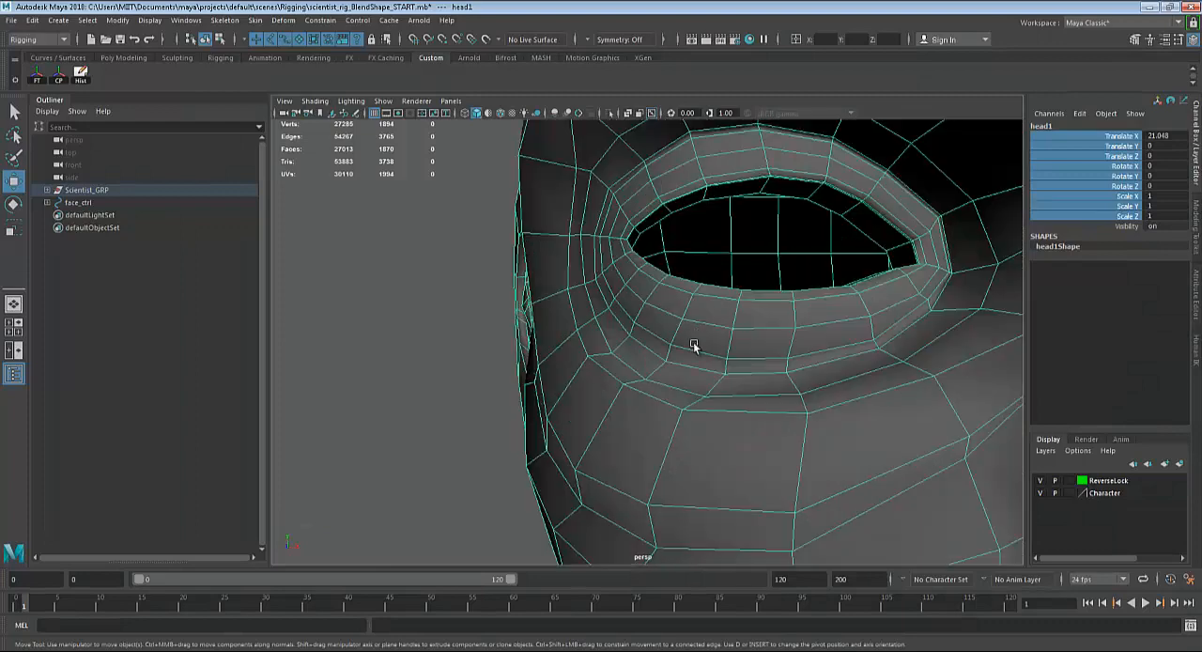
{"action": "left_click_drag", "start_coordinate": [693, 346], "coordinate": [657, 328], "text": "alt"}
{"action": "key", "text": "q"}
{"action": "right_click_drag", "start_coordinate": [633, 300], "coordinate": [605, 293]}
{"action": "left_click_drag", "start_coordinate": [746, 381], "coordinate": [754, 384], "text": "alt"}
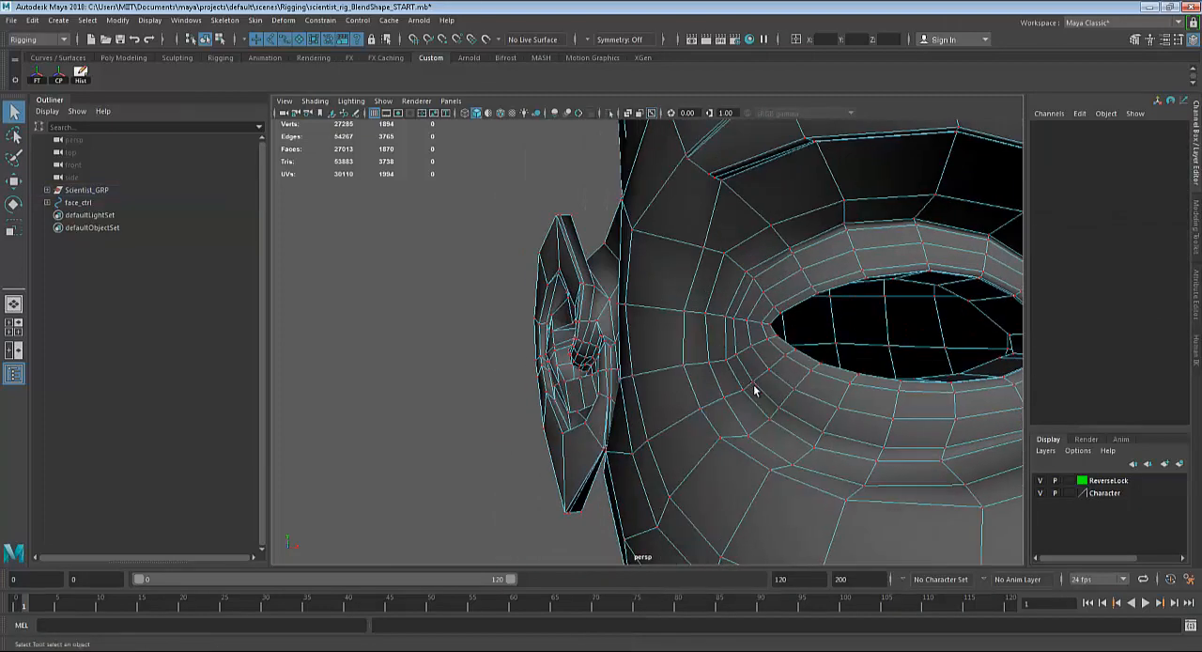
Select the vertices along the upper eyelid rim of head1's right eye, from the outer to the inner corner.
{"action": "left_click", "coordinate": [812, 291]}
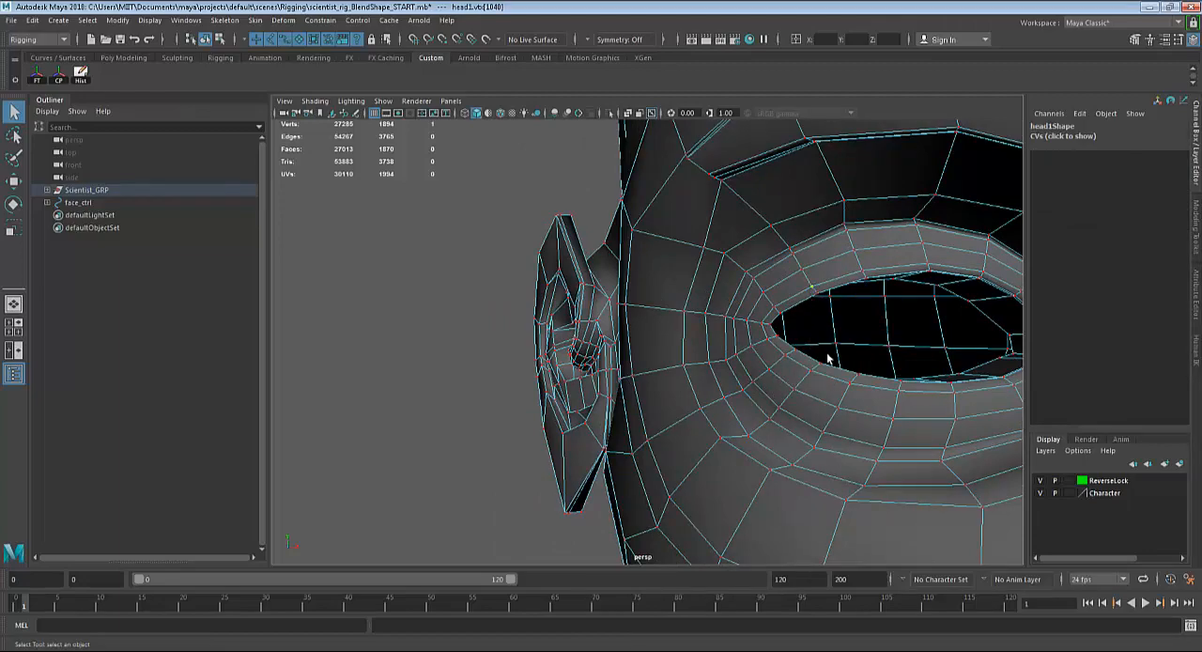
{"action": "left_click_drag", "start_coordinate": [829, 358], "coordinate": [760, 408], "text": "alt"}
{"action": "scroll", "coordinate": [674, 374], "scroll_direction": "down", "scroll_amount": 3}
{"action": "left_click_drag", "start_coordinate": [689, 367], "coordinate": [578, 367], "text": "alt"}
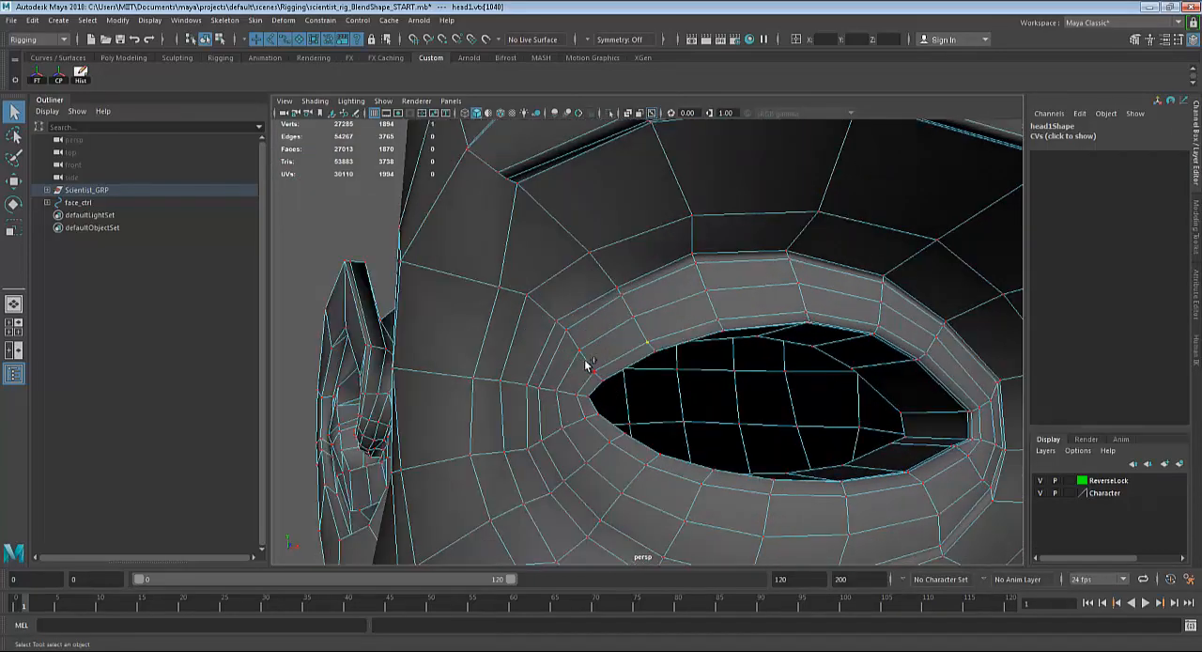
{"action": "left_click_drag", "start_coordinate": [620, 385], "coordinate": [613, 388], "text": "shift"}
{"action": "left_click", "coordinate": [598, 371]}
{"action": "left_click_drag", "start_coordinate": [619, 391], "coordinate": [621, 393]}
{"action": "left_click_drag", "start_coordinate": [639, 335], "coordinate": [669, 369], "text": "shift"}
{"action": "left_click_drag", "start_coordinate": [703, 310], "coordinate": [738, 355], "text": "shift"}
{"action": "left_click_drag", "start_coordinate": [830, 308], "coordinate": [692, 341], "text": "shift"}
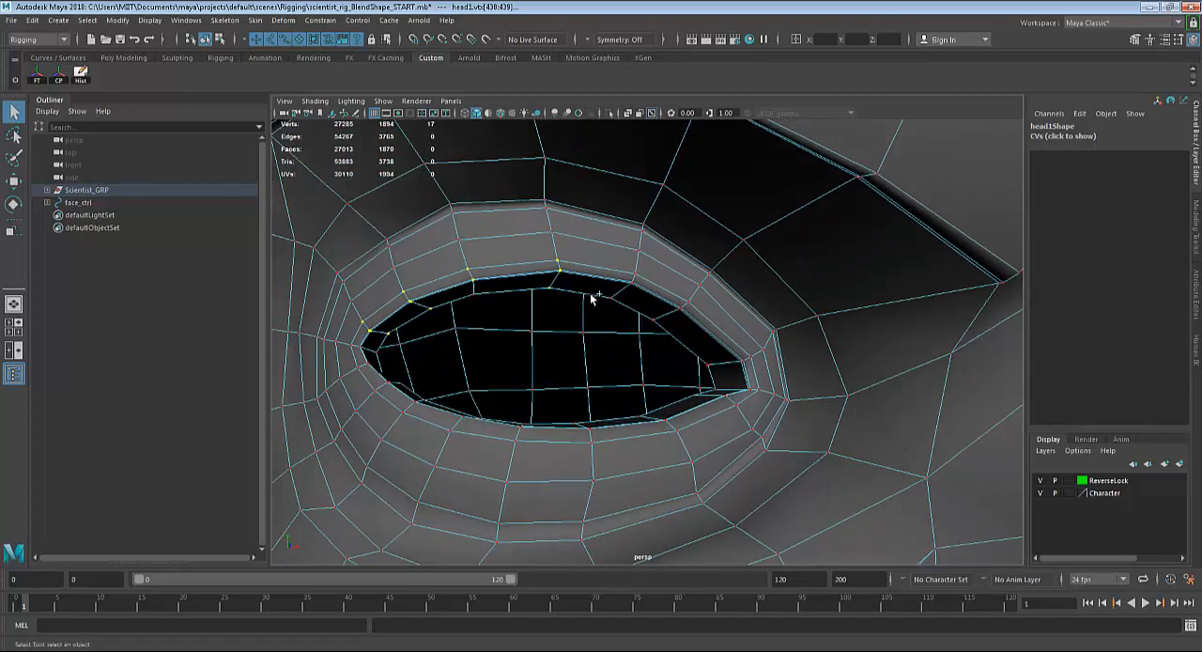
{"action": "left_click_drag", "start_coordinate": [593, 264], "coordinate": [756, 373], "text": "shift"}
{"action": "scroll", "coordinate": [775, 376], "scroll_direction": "down", "scroll_amount": 10}
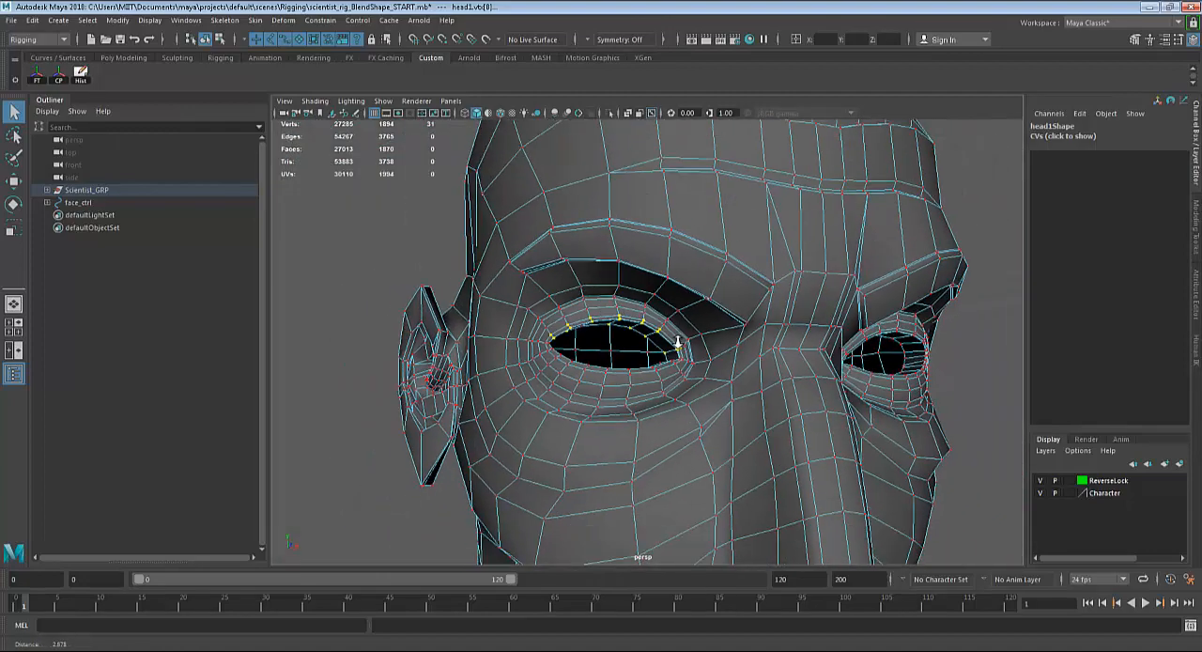
{"action": "right_click_drag", "start_coordinate": [677, 343], "coordinate": [658, 340], "text": "alt"}
{"action": "left_click_drag", "start_coordinate": [605, 372], "coordinate": [646, 363], "text": "alt"}
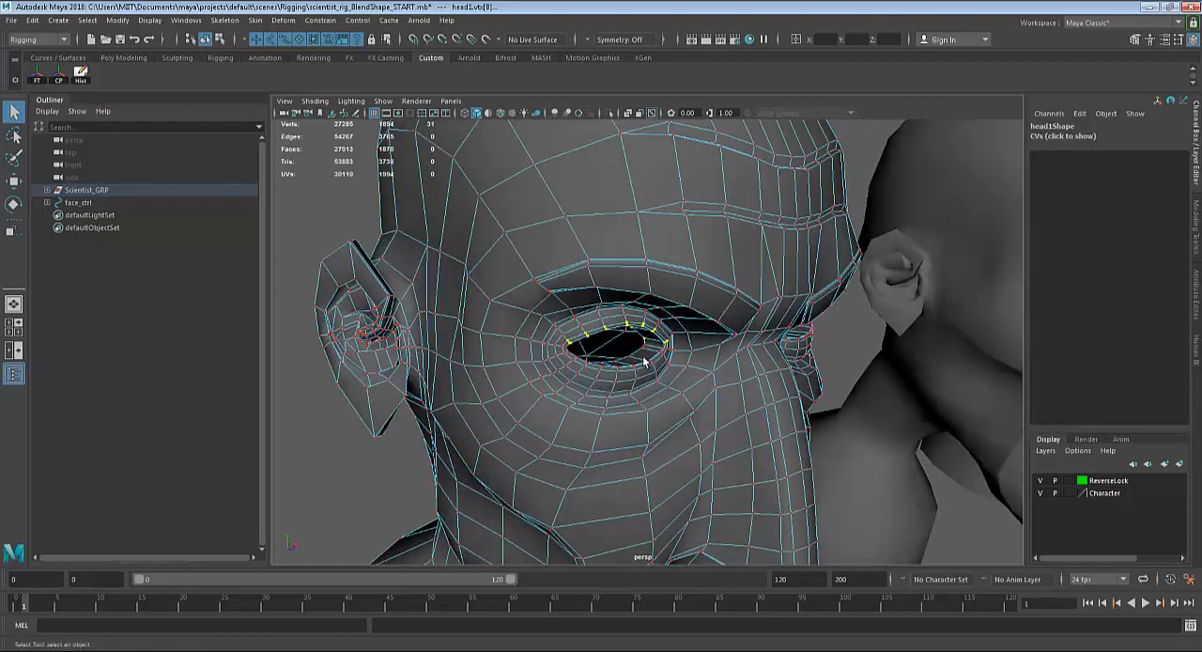
Check the eyelid selection in wireframe display and remove the stray vertices on the side and back of head1 from it.
{"action": "right_click_drag", "start_coordinate": [558, 339], "coordinate": [520, 331], "text": "alt"}
{"action": "left_click_drag", "start_coordinate": [554, 332], "coordinate": [648, 328], "text": "alt"}
{"action": "middle_click_drag", "start_coordinate": [662, 325], "coordinate": [784, 327], "text": "alt"}
{"action": "left_click_drag", "start_coordinate": [784, 326], "coordinate": [731, 329], "text": "alt"}
{"action": "key", "text": "4"}
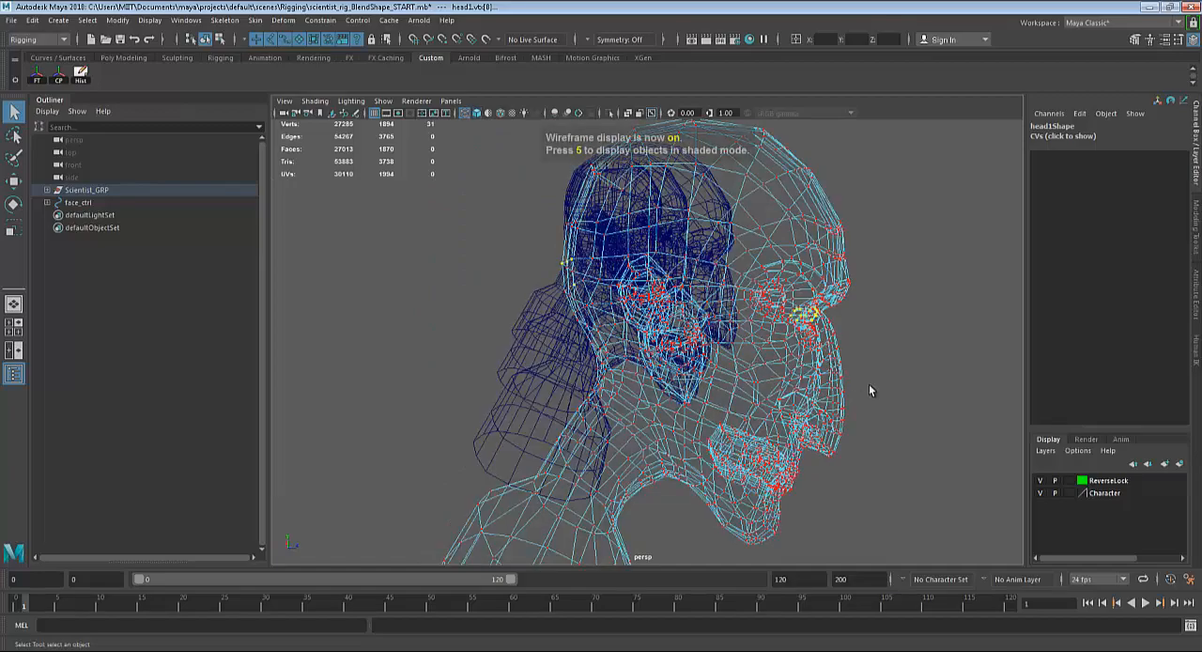
{"action": "left_click_drag", "start_coordinate": [857, 385], "coordinate": [784, 388], "text": "alt"}
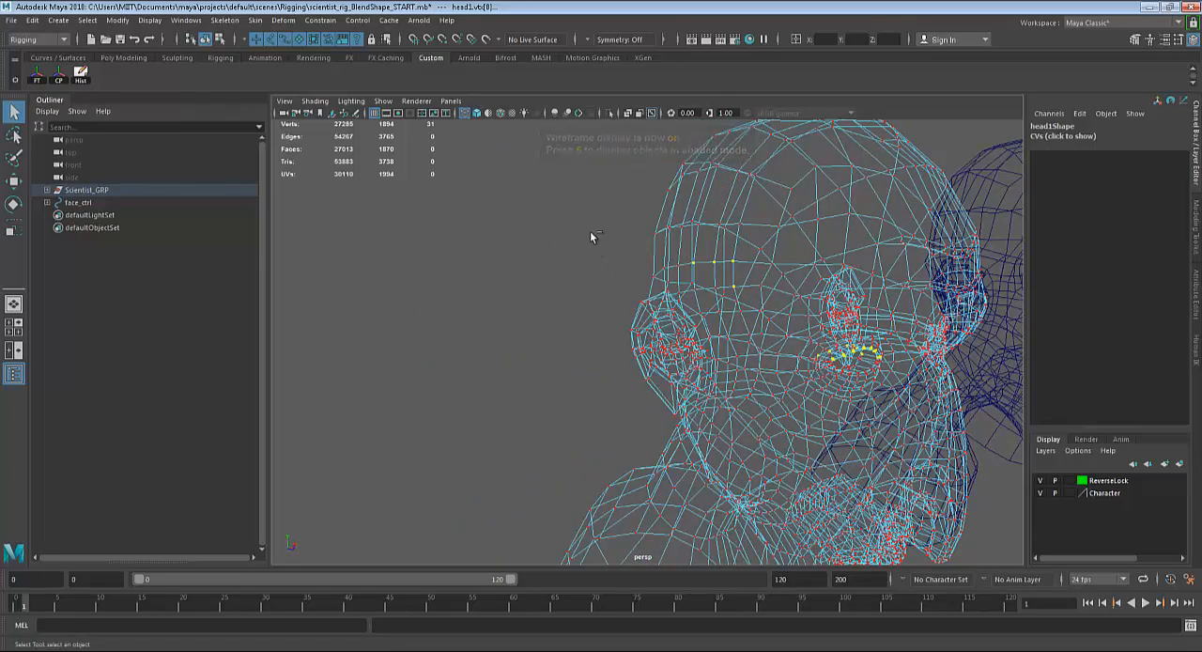
{"action": "left_click_drag", "start_coordinate": [568, 186], "coordinate": [783, 384]}
{"action": "key", "text": "5"}
{"action": "scroll", "coordinate": [835, 376], "scroll_direction": "up", "scroll_amount": 10}
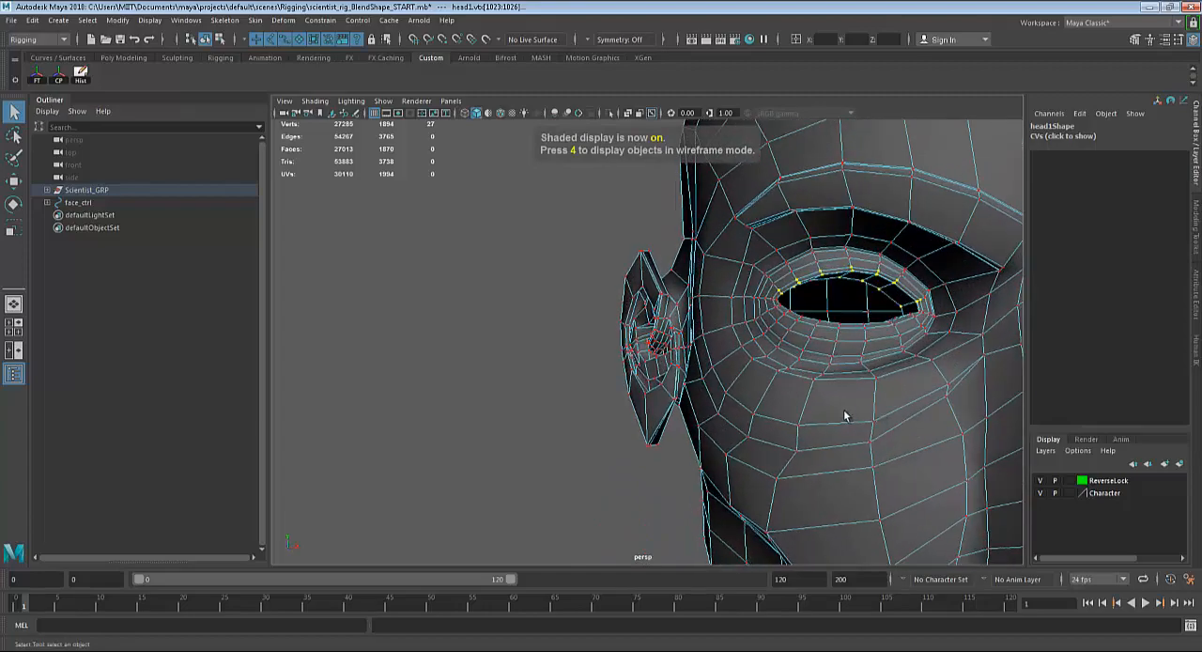
Add the missing vertex on the inner edge of the upper eyelid rim to the selection.
{"action": "scroll", "coordinate": [844, 415], "scroll_direction": "up", "scroll_amount": 8}
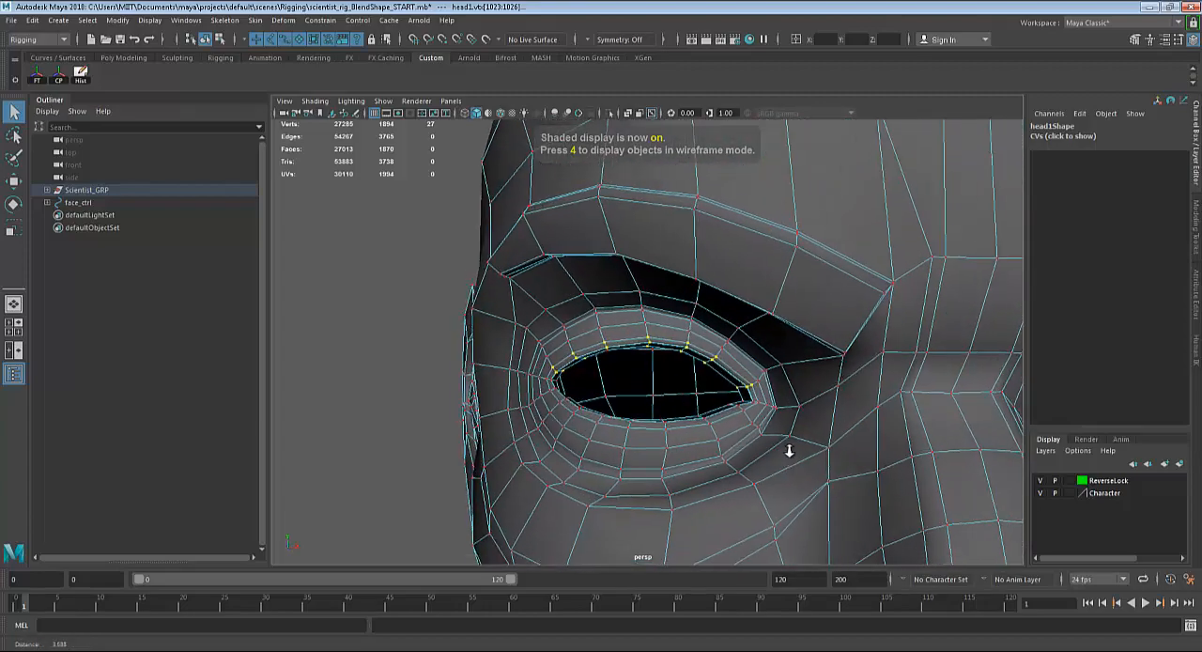
{"action": "scroll", "coordinate": [789, 451], "scroll_direction": "up", "scroll_amount": 8}
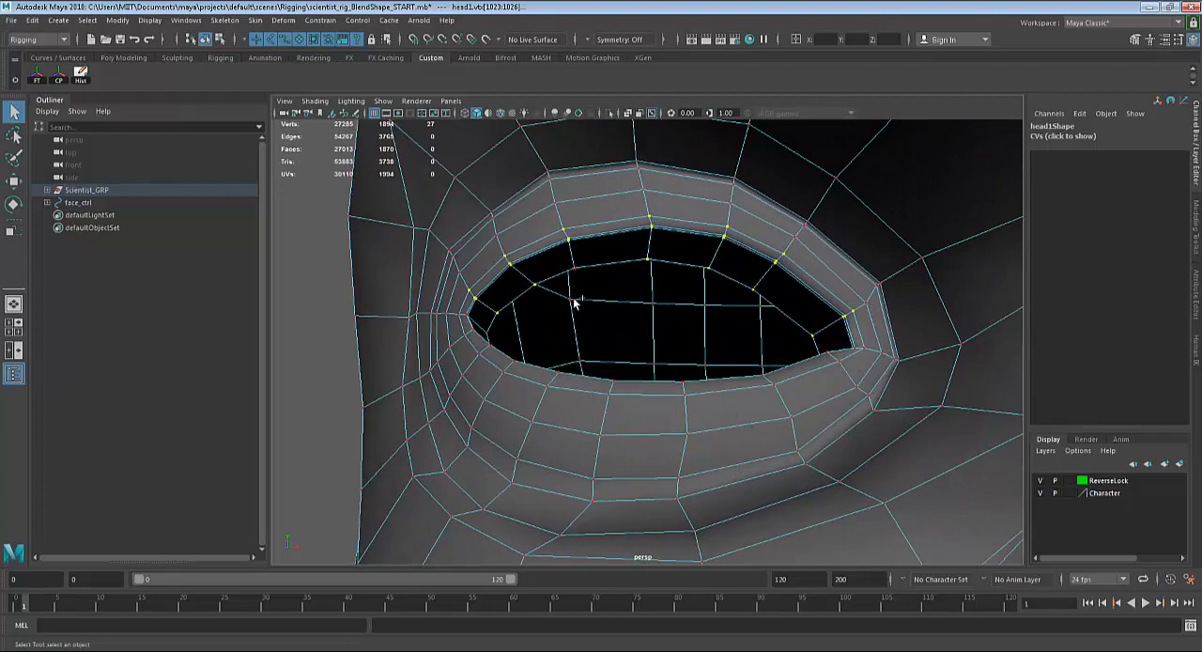
{"action": "scroll", "coordinate": [681, 368], "scroll_direction": "down", "scroll_amount": 3}
{"action": "left_click_drag", "start_coordinate": [690, 371], "coordinate": [701, 376], "text": "alt"}
{"action": "key", "text": "f"}
{"action": "scroll", "coordinate": [710, 359], "scroll_direction": "down", "scroll_amount": 10}
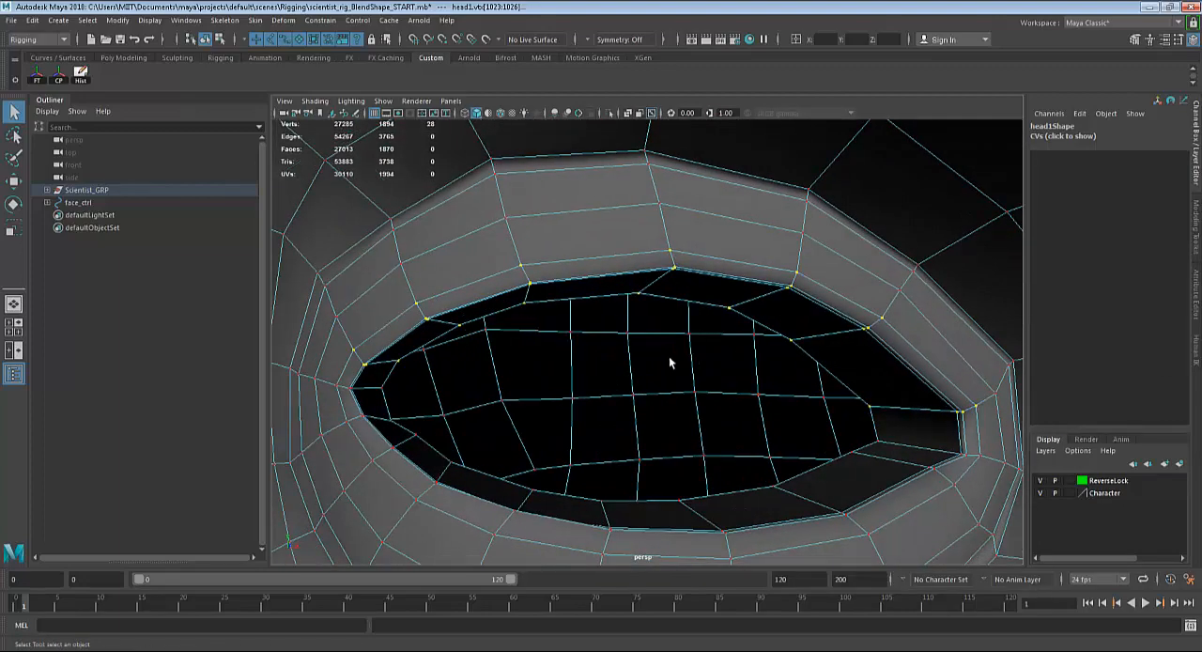
{"action": "scroll", "coordinate": [685, 416], "scroll_direction": "up", "scroll_amount": 3}
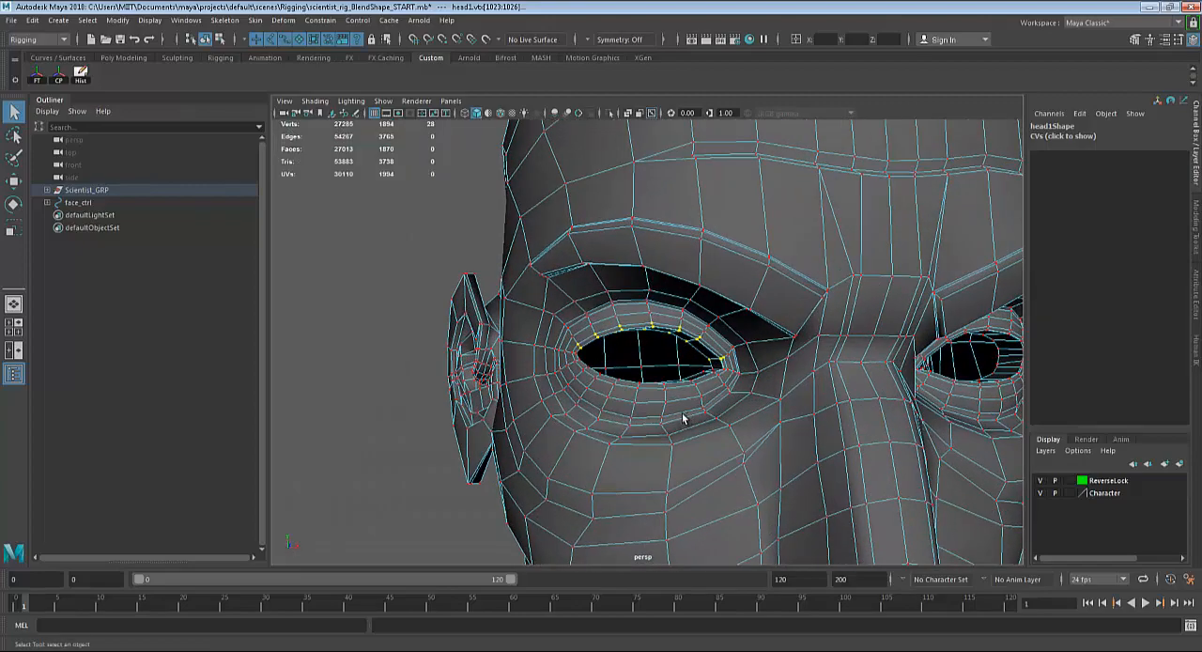
Turn on smooth mesh preview for head1 and move the selected upper eyelid vertices partway down over the right eye opening.
{"action": "key", "text": "3"}
{"action": "left_click_drag", "start_coordinate": [724, 373], "coordinate": [650, 397], "text": "alt"}
{"action": "right_click_drag", "start_coordinate": [649, 398], "coordinate": [751, 432], "text": "alt"}
{"action": "left_click_drag", "start_coordinate": [751, 432], "coordinate": [751, 426], "text": "alt"}
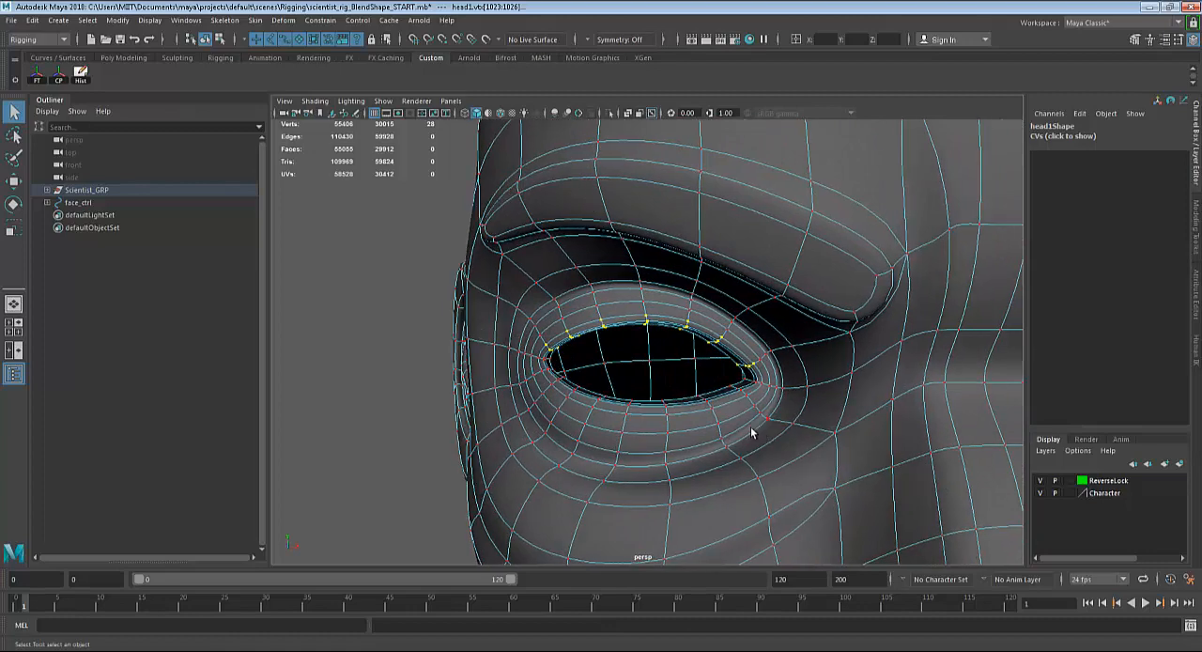
{"action": "key", "text": "w"}
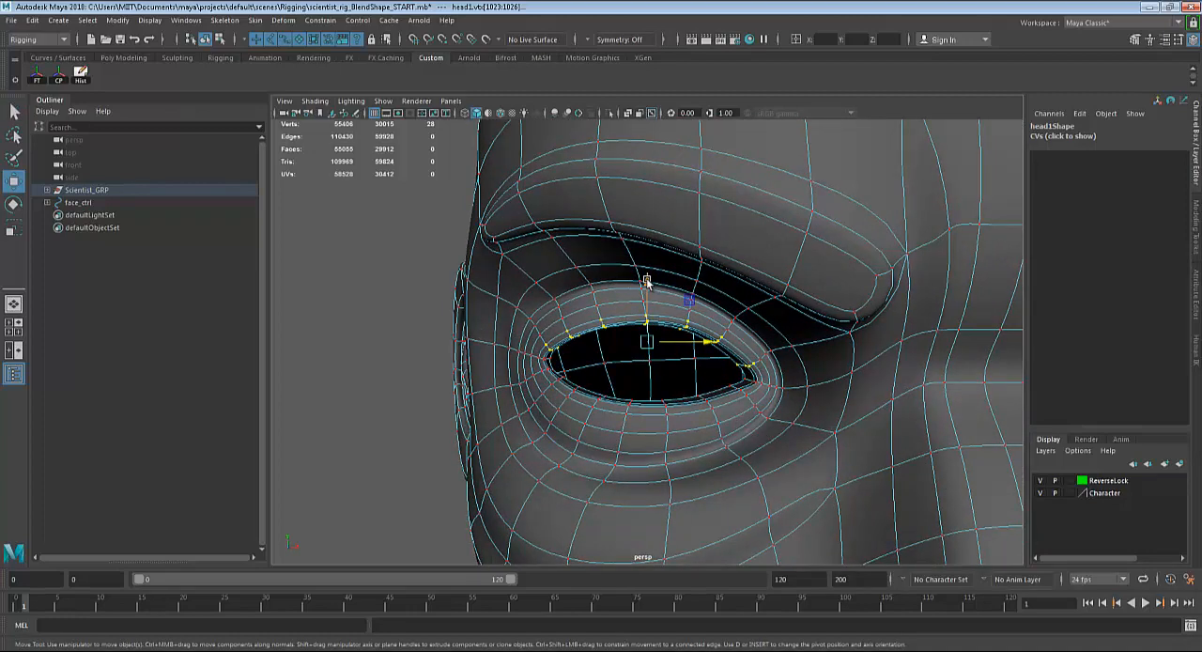
{"action": "left_click_drag", "start_coordinate": [647, 282], "coordinate": [645, 303]}
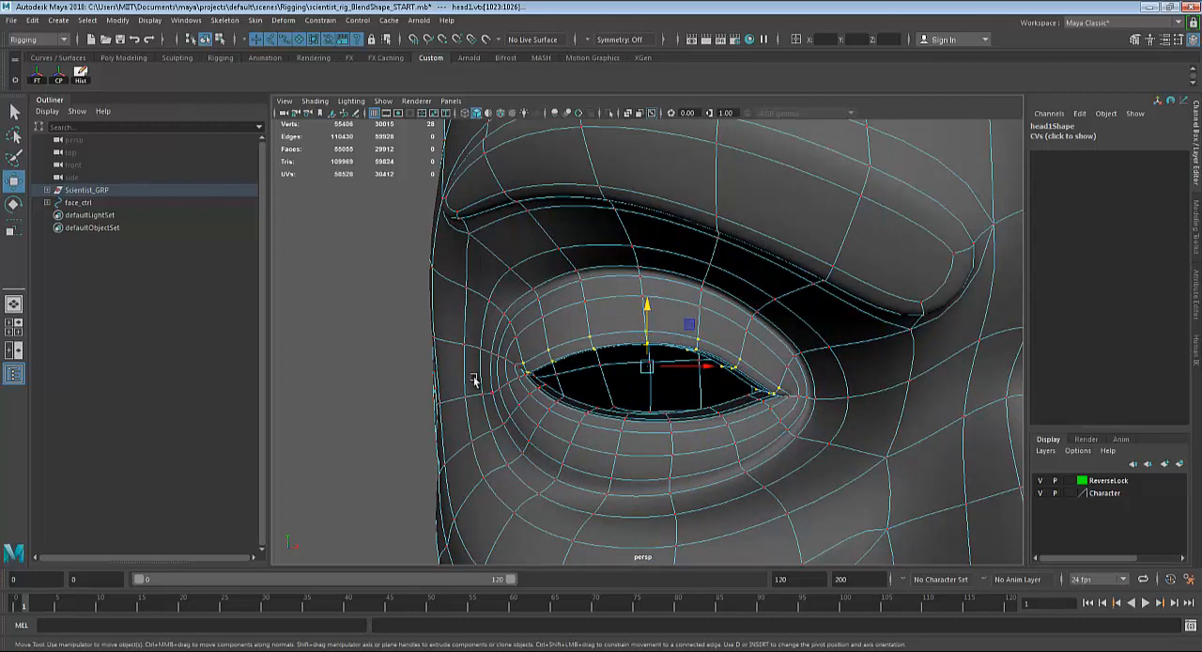
Remove the eye-corner vertices and their neighbours from the selection in two passes, lowering the remaining eyelid vertices after each pass.
{"action": "left_click_drag", "start_coordinate": [500, 348], "coordinate": [537, 387]}
{"action": "left_click_drag", "start_coordinate": [815, 370], "coordinate": [744, 406], "text": "ctrl"}
{"action": "left_click_drag", "start_coordinate": [628, 297], "coordinate": [623, 340]}
{"action": "left_click_drag", "start_coordinate": [766, 358], "coordinate": [716, 441], "text": "ctrl"}
{"action": "left_click_drag", "start_coordinate": [529, 358], "coordinate": [571, 434], "text": "ctrl"}
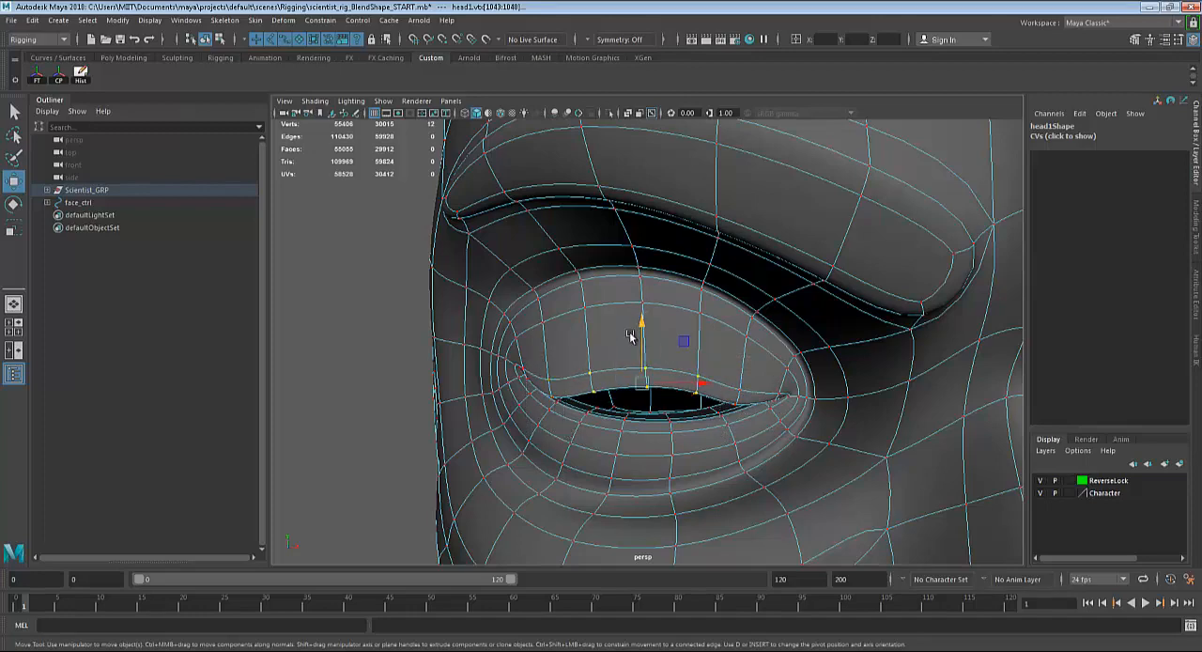
{"action": "left_click_drag", "start_coordinate": [642, 322], "coordinate": [642, 338]}
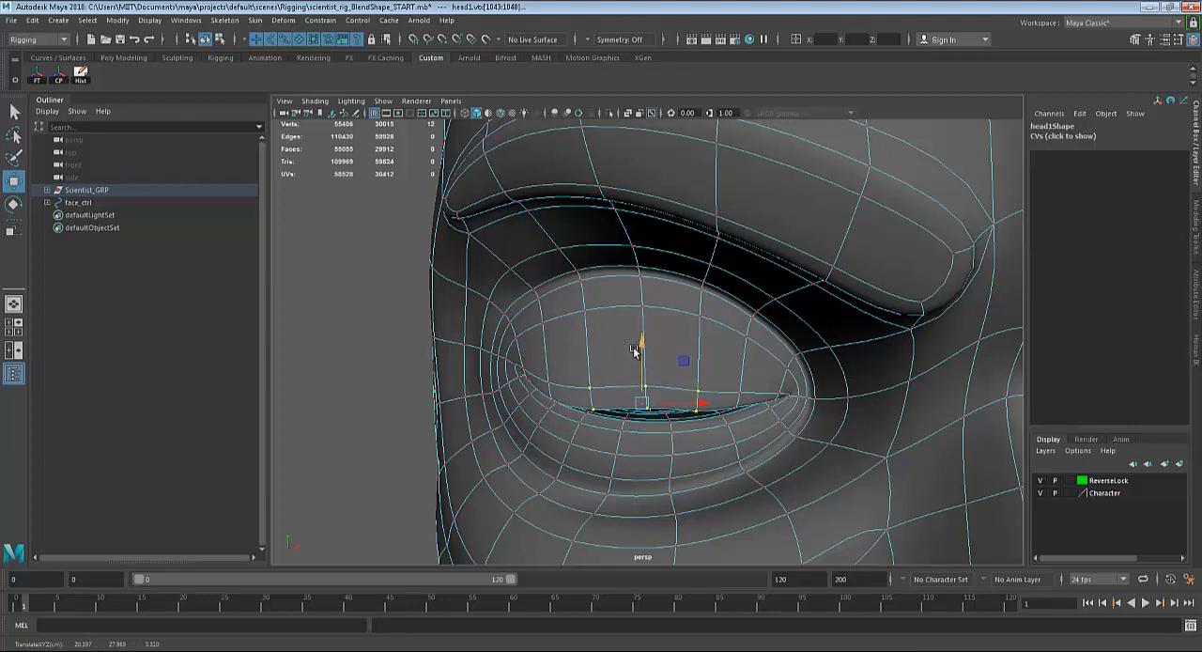
Keep only the middle eyelid column selected, lower it onto the lower lid, and return head1 to object selection.
{"action": "left_click_drag", "start_coordinate": [606, 358], "coordinate": [565, 426], "text": "ctrl"}
{"action": "left_click_drag", "start_coordinate": [740, 353], "coordinate": [689, 422], "text": "ctrl"}
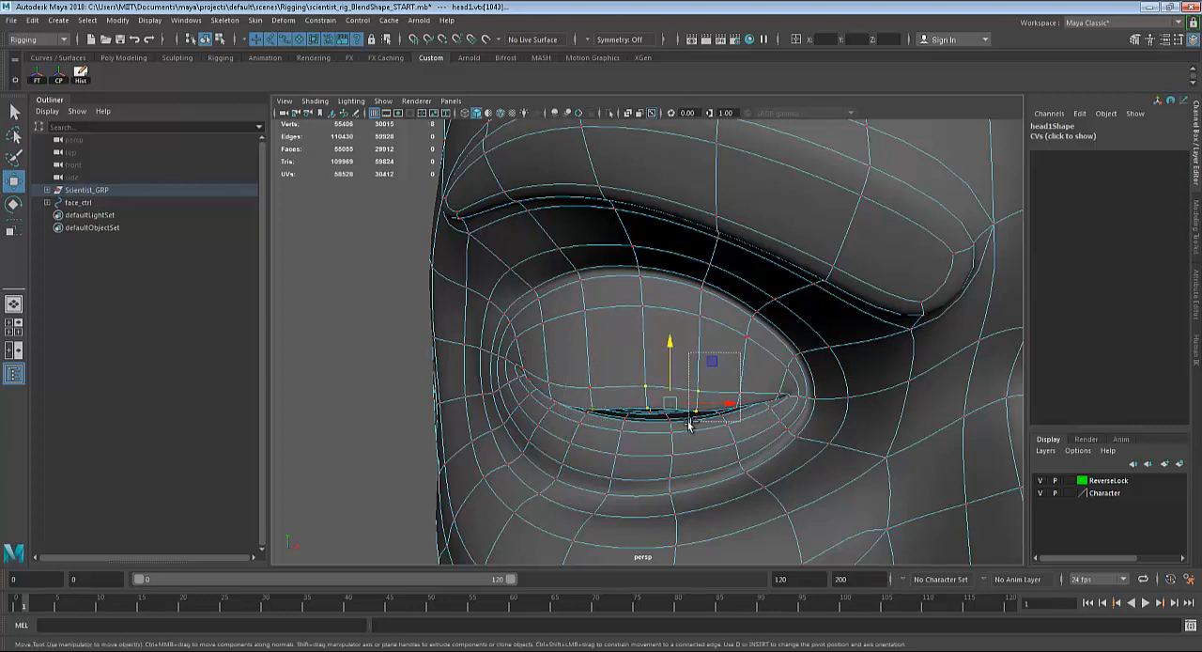
{"action": "left_click_drag", "start_coordinate": [672, 344], "coordinate": [670, 360]}
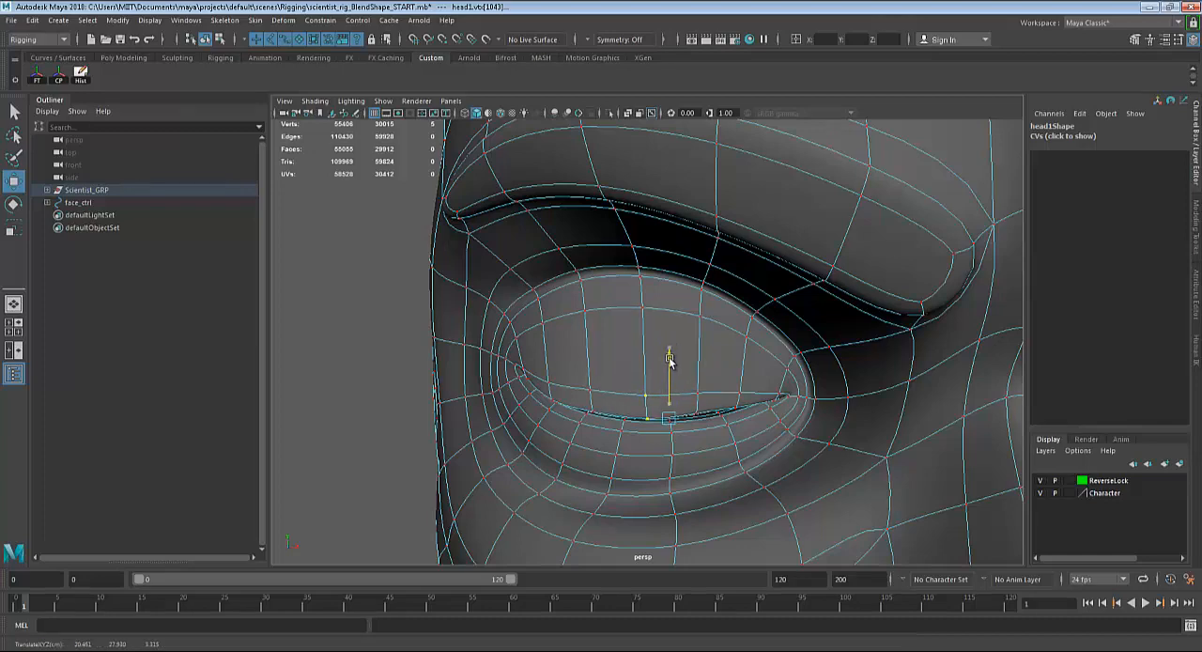
{"action": "key", "text": "q"}
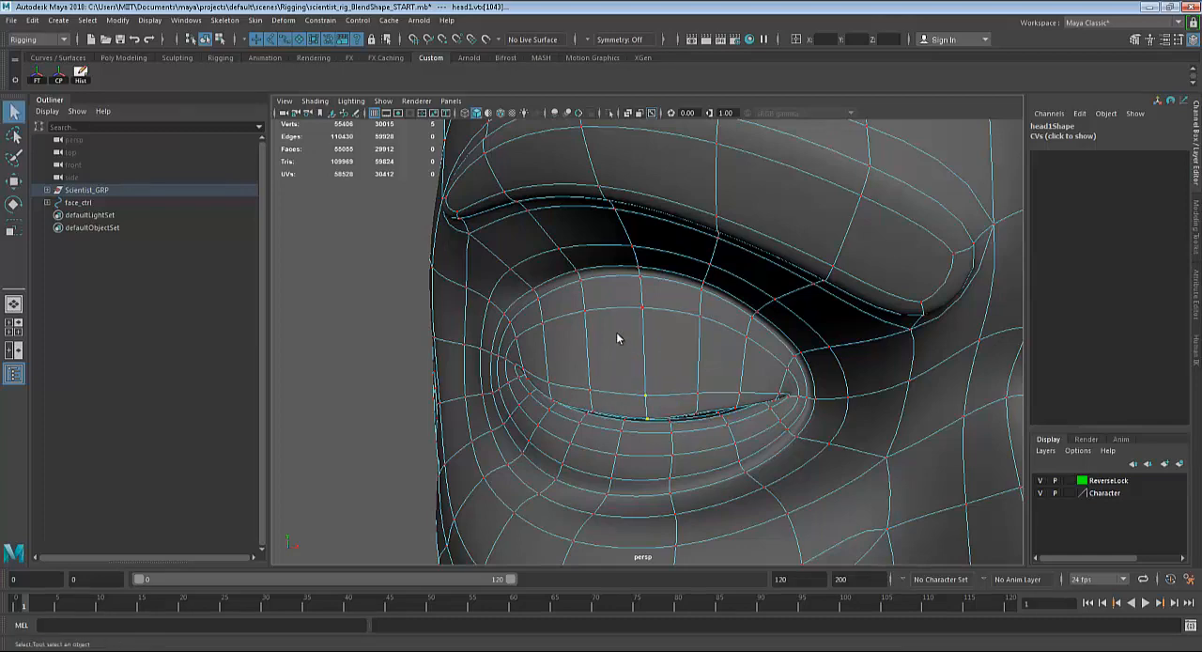
{"action": "right_click_drag", "start_coordinate": [617, 338], "coordinate": [678, 282]}
{"action": "left_click", "coordinate": [380, 332]}
{"action": "scroll", "coordinate": [395, 322], "scroll_direction": "down", "scroll_amount": 5}
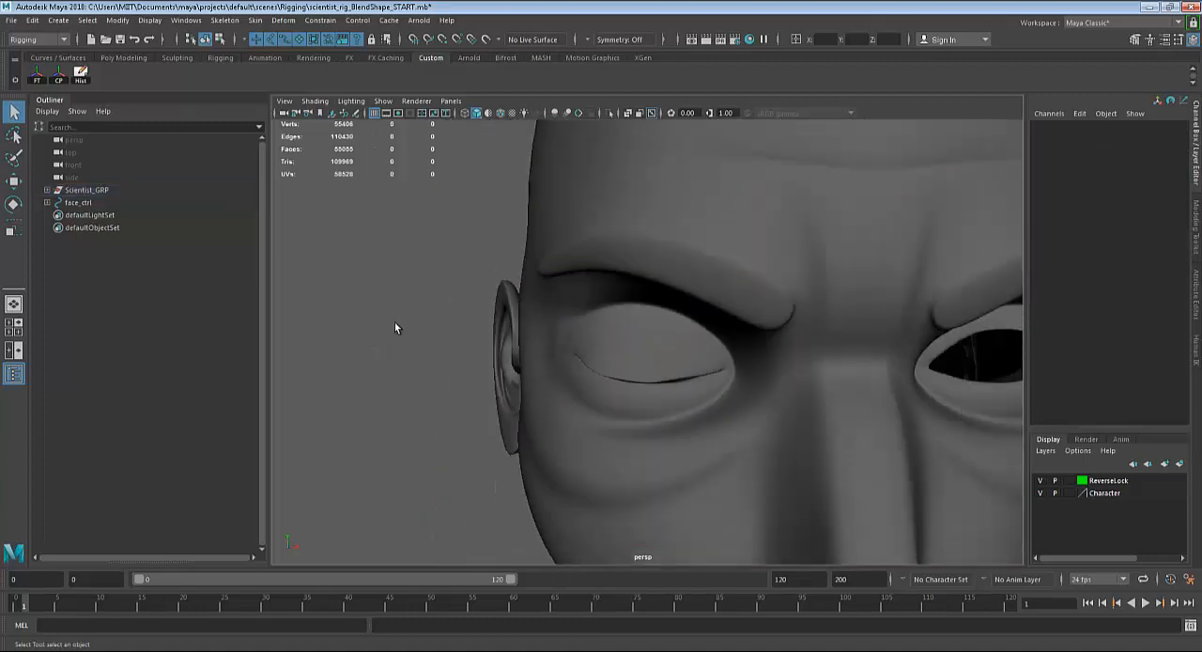
Reselect head1 and switch it back to vertex selection with the gap toward the inner corner of the right eye framed.
{"action": "scroll", "coordinate": [394, 322], "scroll_direction": "down", "scroll_amount": 5}
{"action": "left_click_drag", "start_coordinate": [574, 379], "coordinate": [601, 390], "text": "alt"}
{"action": "right_click_drag", "start_coordinate": [601, 390], "coordinate": [1041, 502], "text": "alt"}
{"action": "left_click_drag", "start_coordinate": [791, 462], "coordinate": [763, 463], "text": "alt"}
{"action": "left_click", "coordinate": [710, 423]}
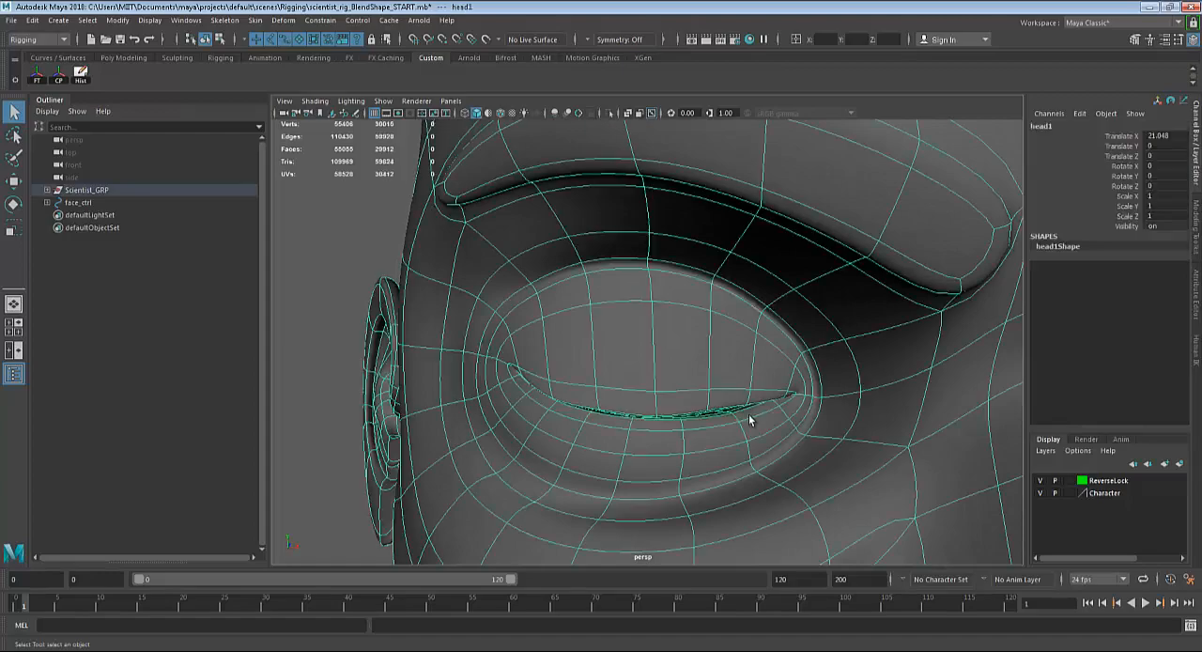
{"action": "left_click_drag", "start_coordinate": [749, 419], "coordinate": [712, 437], "text": "alt"}
{"action": "right_click_drag", "start_coordinate": [711, 437], "coordinate": [767, 462], "text": "alt"}
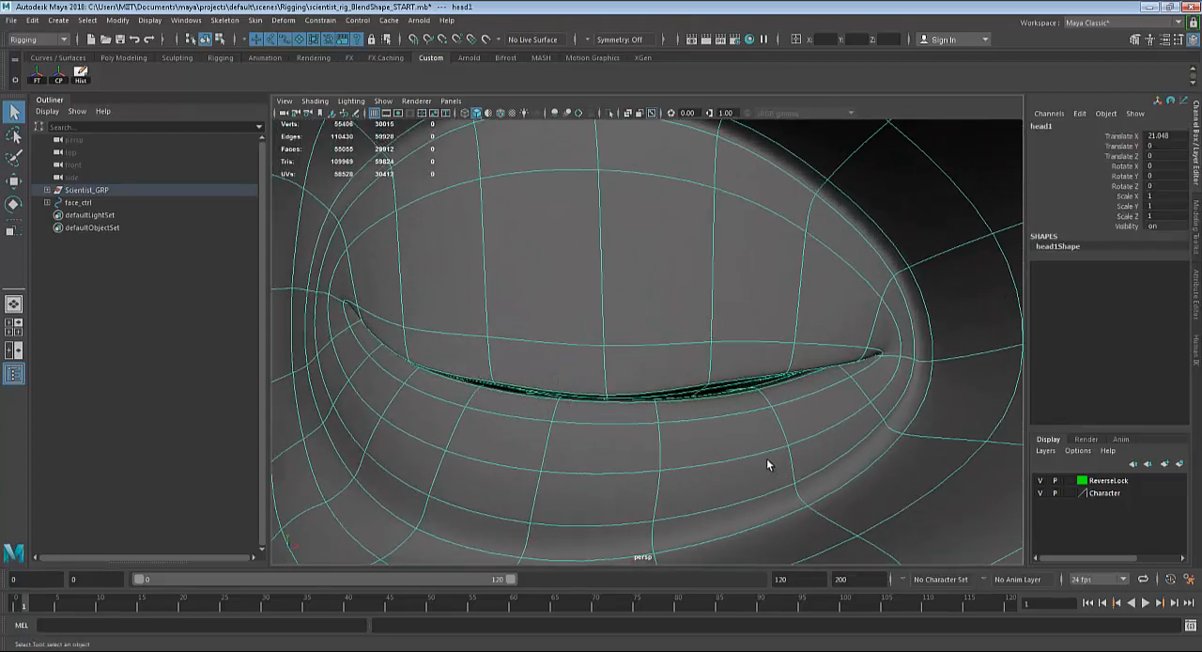
{"action": "left_click_drag", "start_coordinate": [767, 462], "coordinate": [701, 372], "text": "alt"}
{"action": "right_click_drag", "start_coordinate": [658, 290], "coordinate": [601, 289]}
{"action": "left_click", "coordinate": [691, 383]}
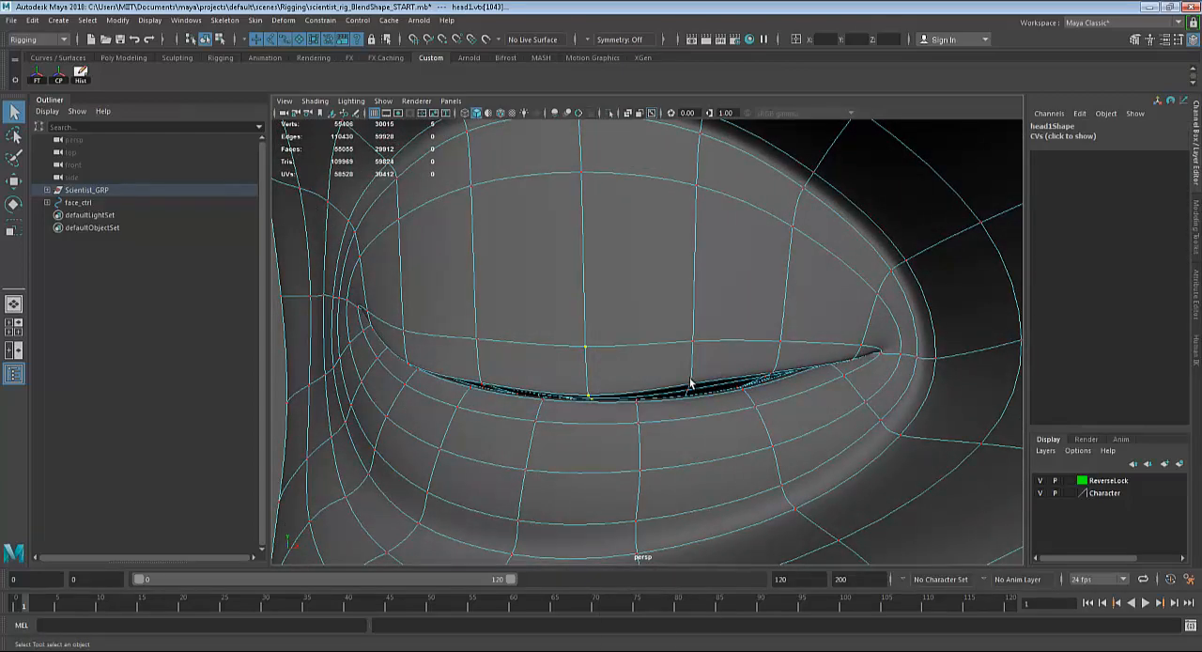
Select the upper rim vertices at the gap between the lid's middle and inner corner, lower them to close it, and leave vertex selection.
{"action": "right_click_drag", "start_coordinate": [705, 344], "coordinate": [934, 413], "text": "alt"}
{"action": "mouse_move", "coordinate": [615, 391]}
{"action": "right_mouse_down", "text": "alt"}
{"action": "mouse_move", "coordinate": [649, 400]}
{"action": "mouse_move", "coordinate": [641, 394]}
{"action": "right_mouse_up", "text": "alt"}
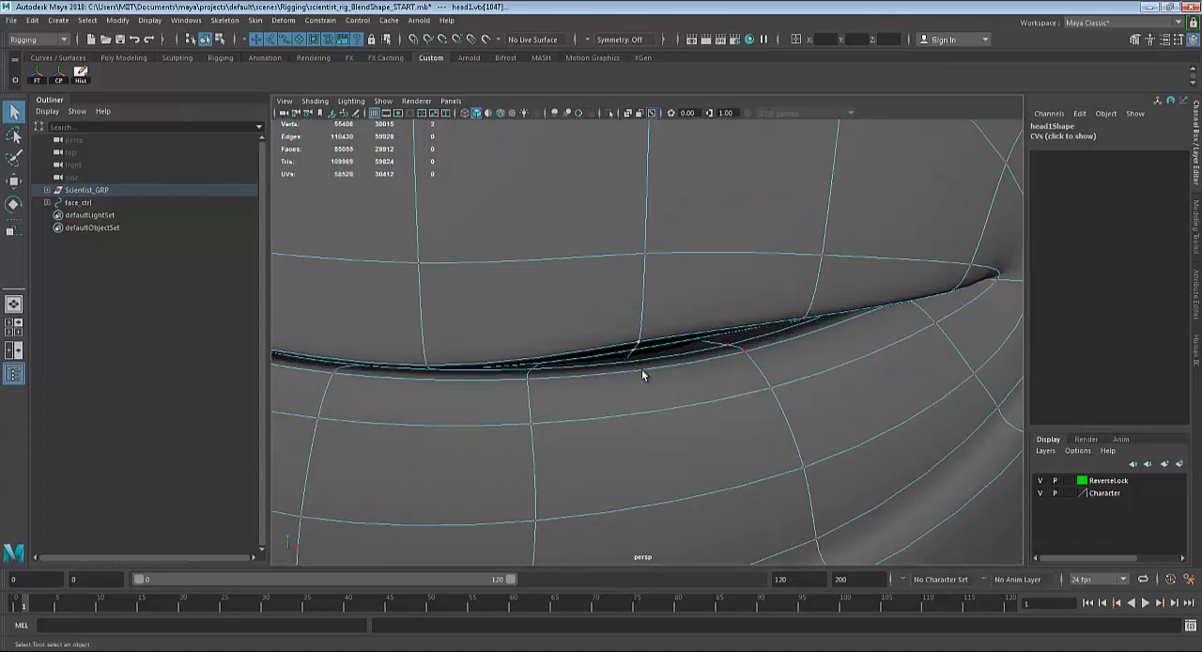
{"action": "key", "text": "4"}
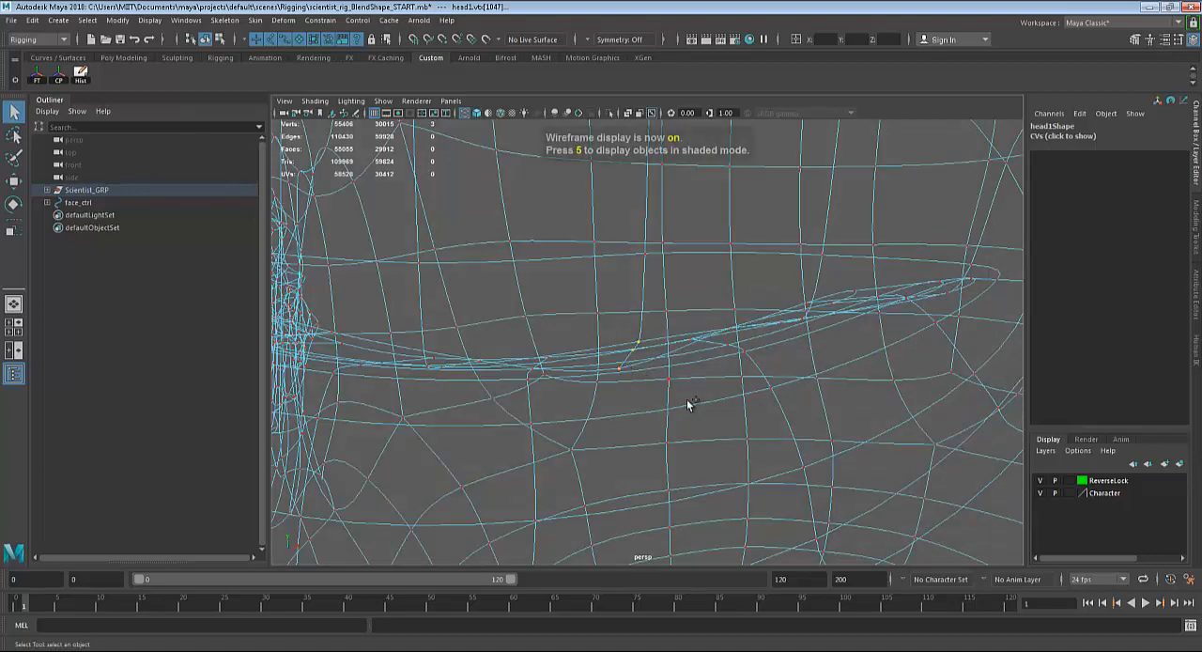
{"action": "key", "text": "5"}
{"action": "key", "text": "w"}
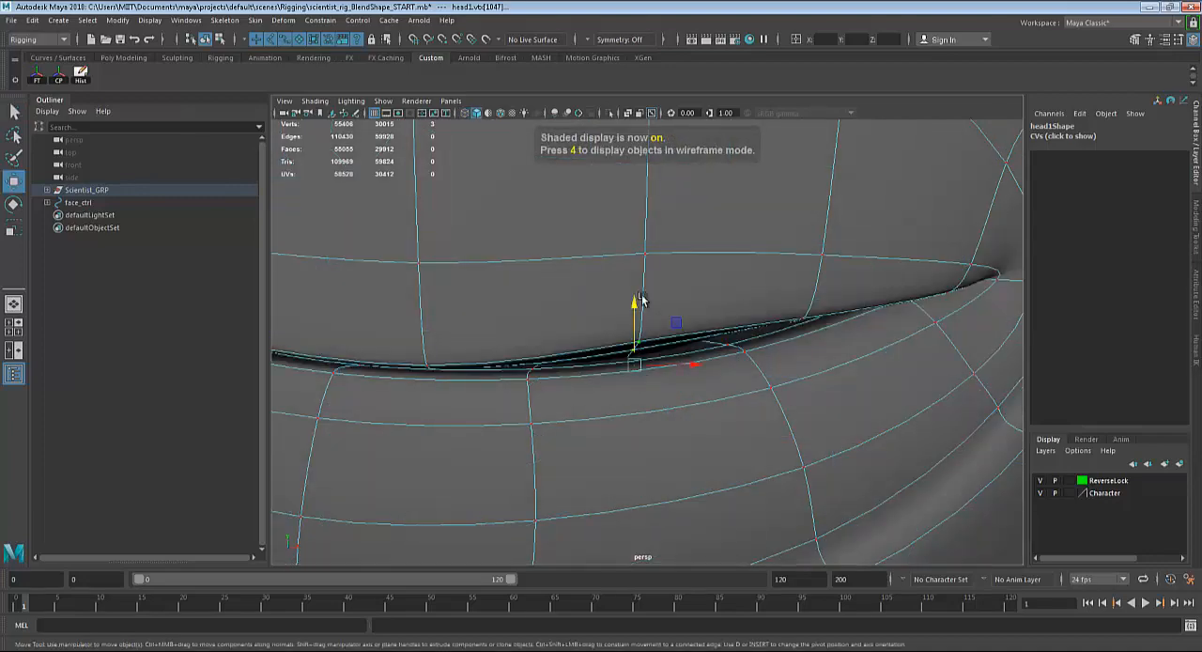
{"action": "left_click_drag", "start_coordinate": [632, 308], "coordinate": [637, 328]}
{"action": "scroll", "coordinate": [637, 329], "scroll_direction": "down", "scroll_amount": 5}
{"action": "key", "text": "q"}
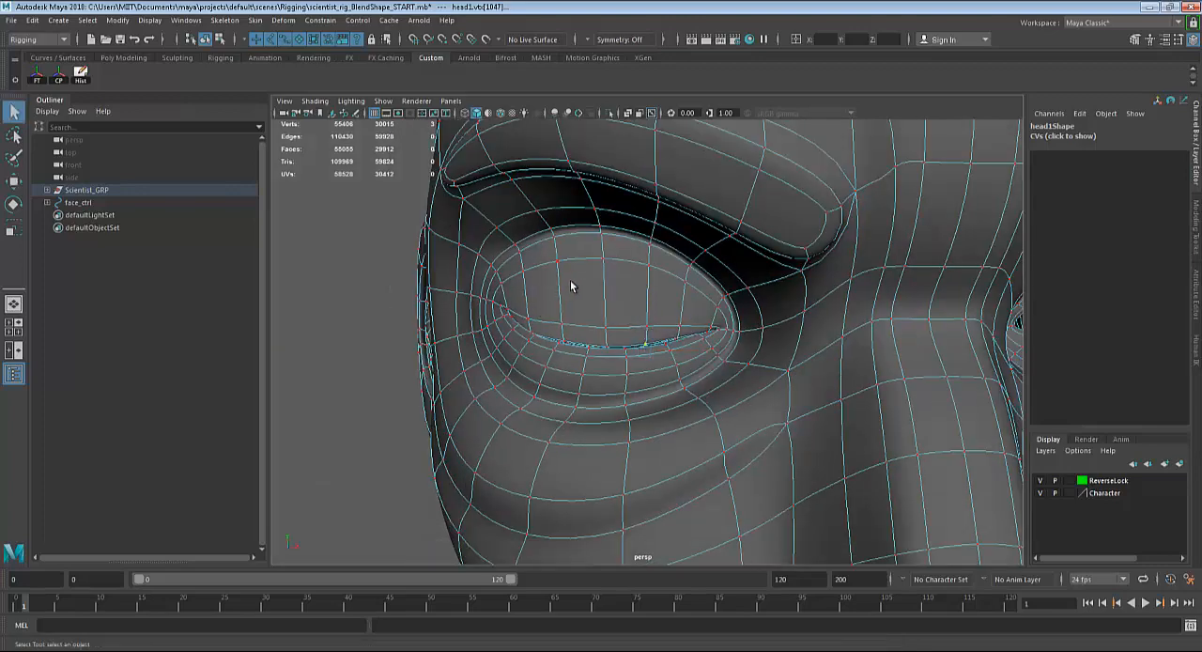
{"action": "right_click_drag", "start_coordinate": [570, 280], "coordinate": [633, 260]}
{"action": "left_click", "coordinate": [286, 281]}
{"action": "scroll", "coordinate": [298, 280], "scroll_direction": "down", "scroll_amount": 4}
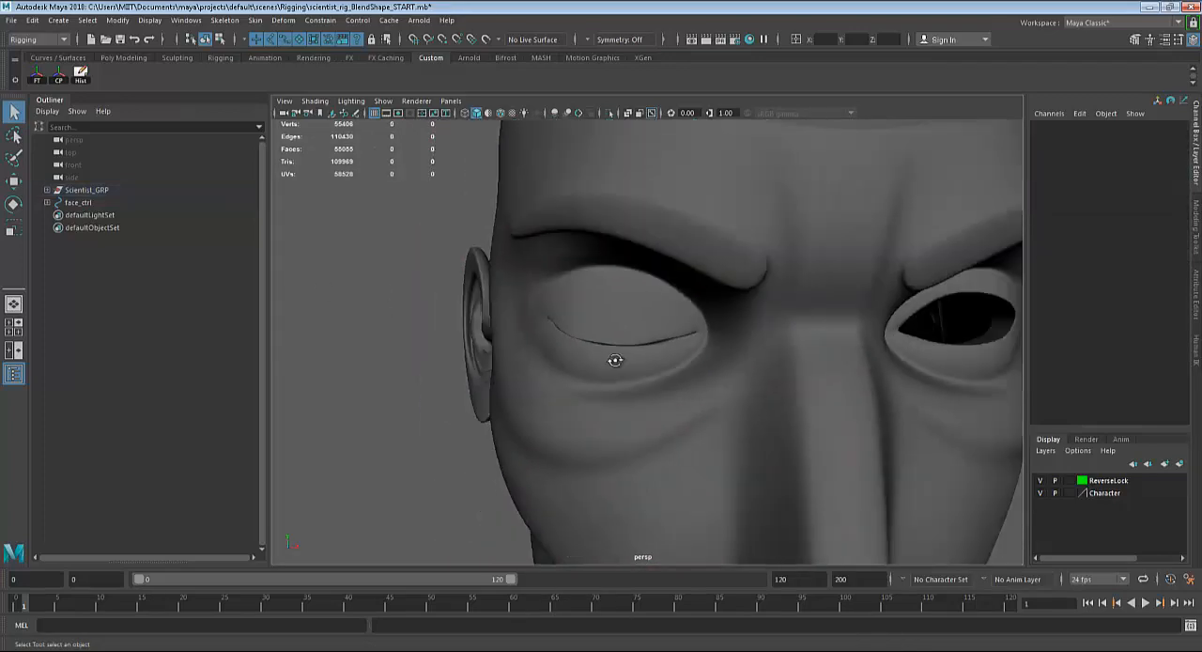
Examine the closed right eyelid on head1 against its open left eye and the neighbouring head copy, head2.
{"action": "left_click_drag", "start_coordinate": [616, 360], "coordinate": [598, 354], "text": "alt"}
{"action": "right_click_drag", "start_coordinate": [598, 354], "coordinate": [347, 355], "text": "alt"}
{"action": "left_click_drag", "start_coordinate": [787, 370], "coordinate": [717, 354], "text": "alt"}
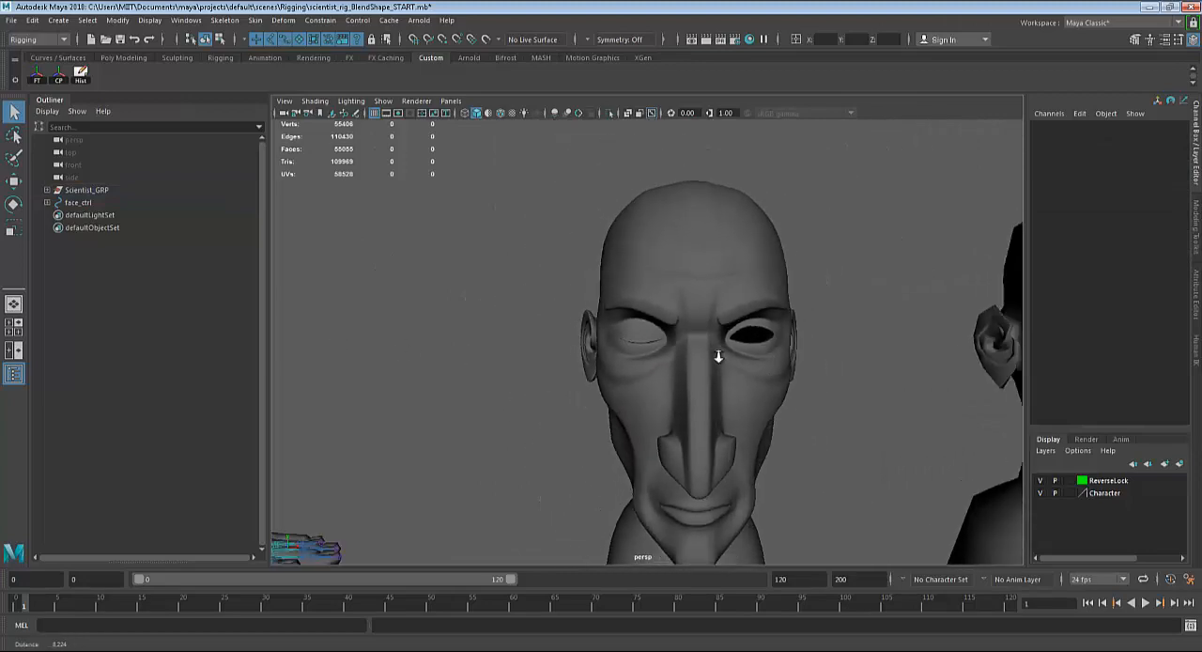
{"action": "right_click_drag", "start_coordinate": [717, 354], "coordinate": [566, 365], "text": "alt"}
{"action": "scroll", "coordinate": [701, 367], "scroll_direction": "up", "scroll_amount": 10}
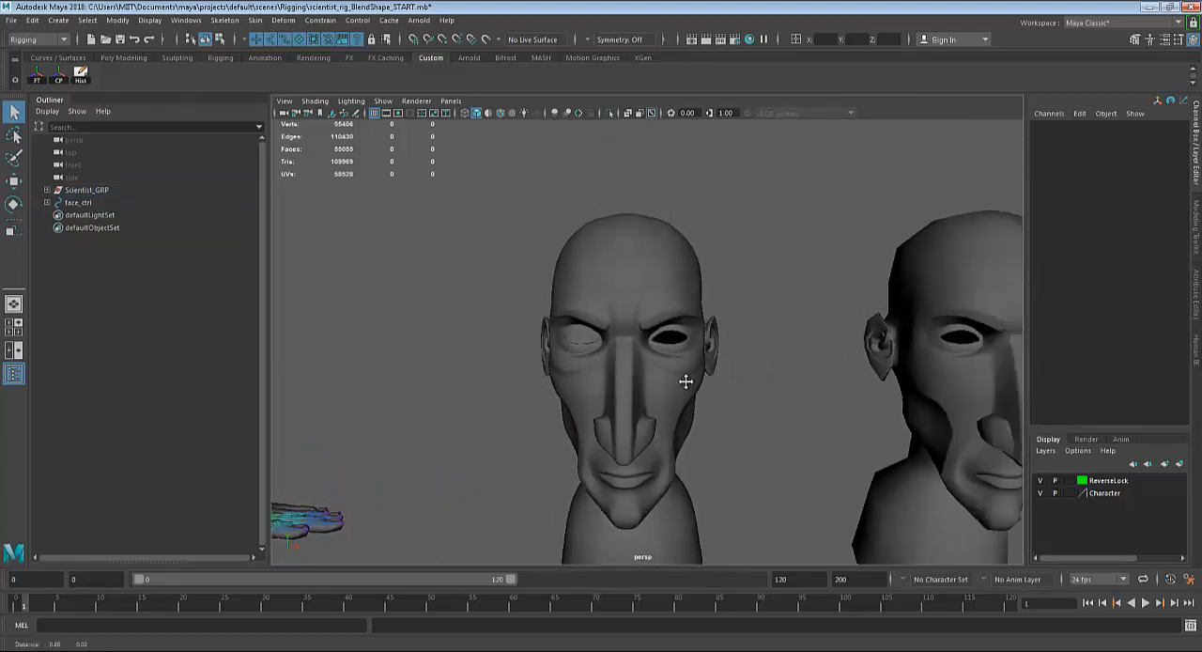
{"action": "scroll", "coordinate": [601, 329], "scroll_direction": "down", "scroll_amount": 2}
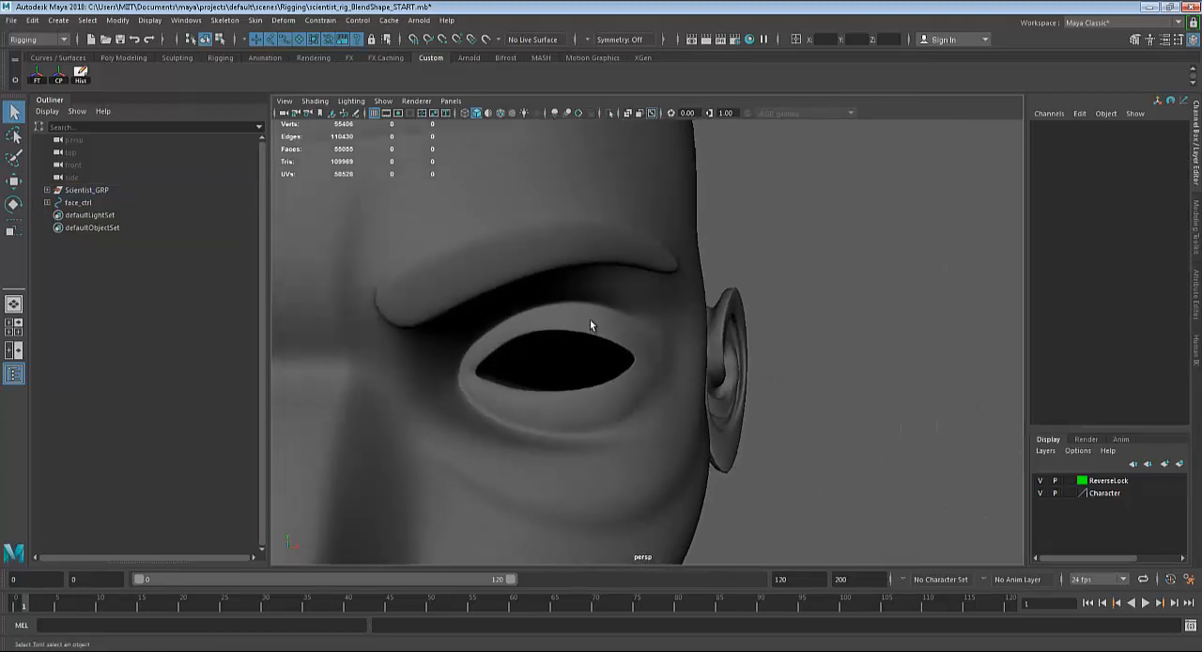
{"action": "left_click", "coordinate": [590, 319]}
{"action": "scroll", "coordinate": [620, 366], "scroll_direction": "down", "scroll_amount": 4}
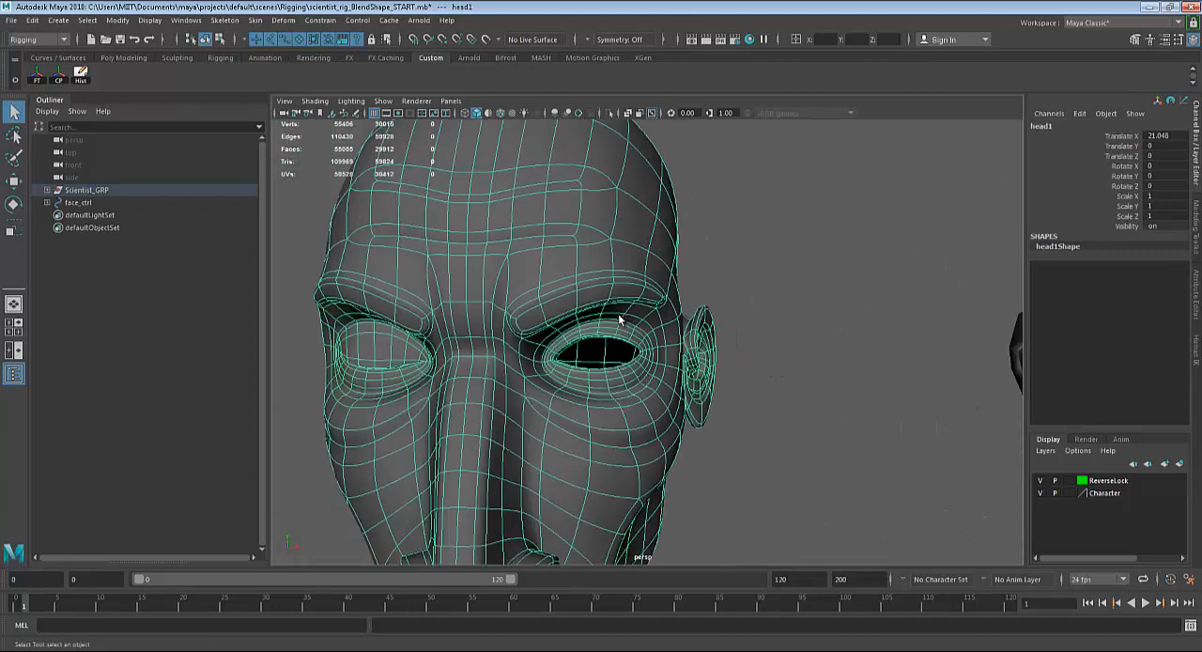
{"action": "scroll", "coordinate": [618, 378], "scroll_direction": "down", "scroll_amount": 5}
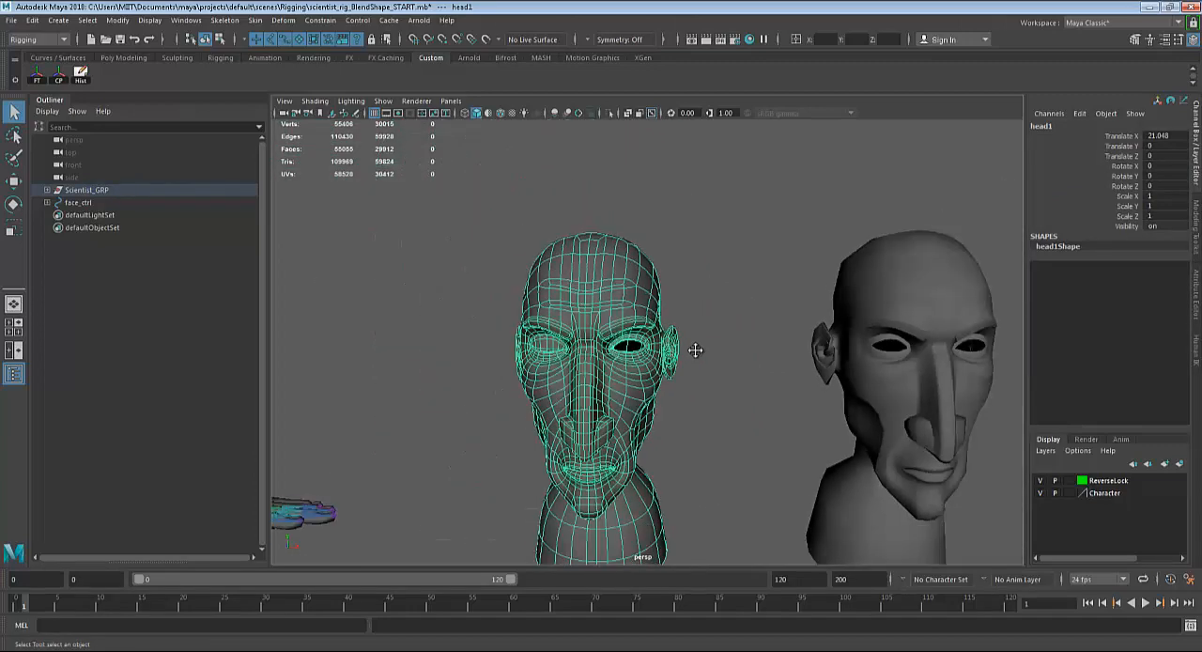
{"action": "left_click", "coordinate": [934, 351]}
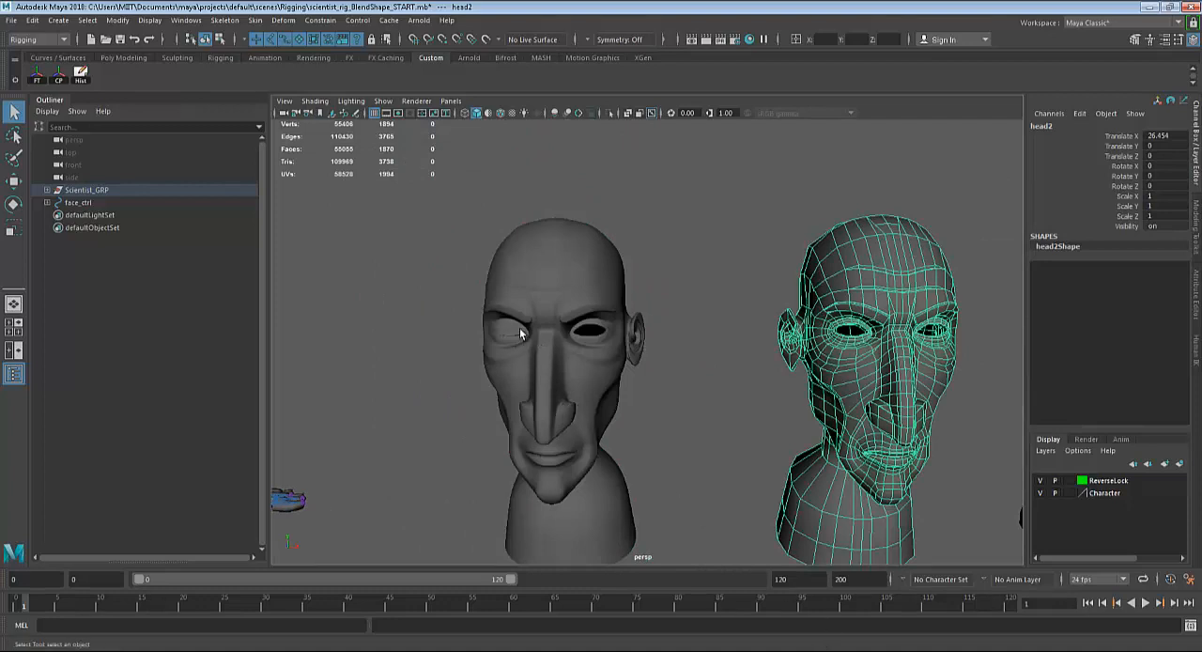
Select the right eye control in the face control beside the character and lower it to about Translate Y -0.606.
{"action": "left_click_drag", "start_coordinate": [628, 350], "coordinate": [823, 353], "text": "alt"}
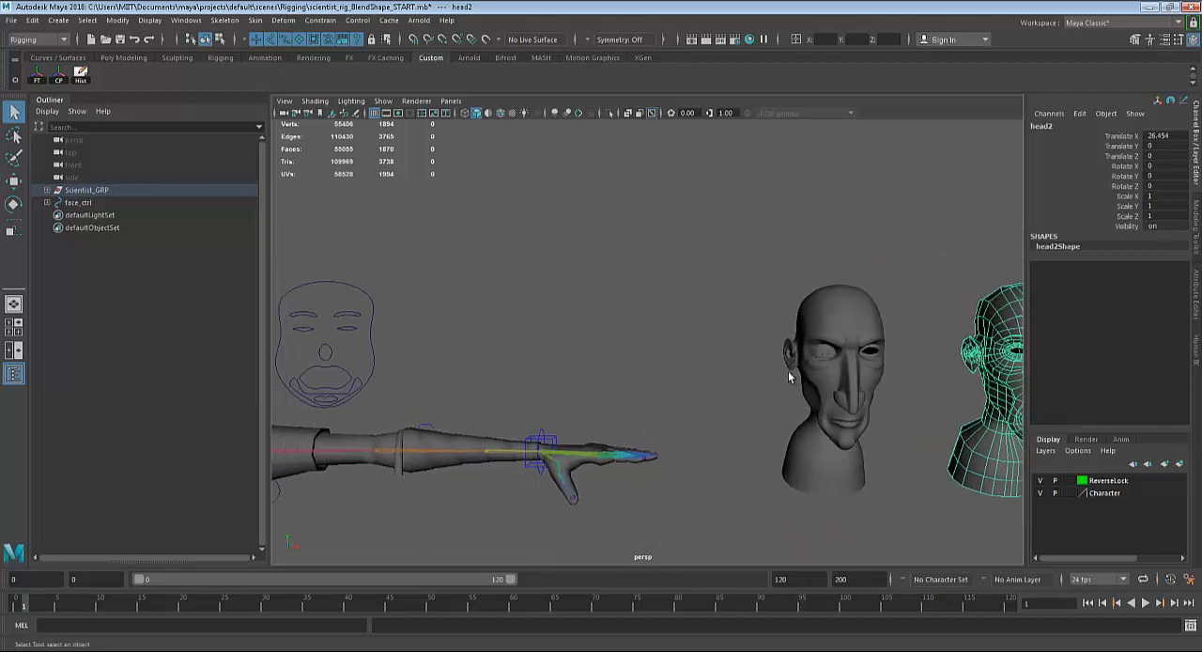
{"action": "middle_click_drag", "start_coordinate": [680, 387], "coordinate": [765, 381], "text": "alt"}
{"action": "right_click_drag", "start_coordinate": [762, 379], "coordinate": [693, 373], "text": "alt"}
{"action": "middle_click_drag", "start_coordinate": [693, 373], "coordinate": [837, 344], "text": "alt"}
{"action": "middle_click_drag", "start_coordinate": [742, 357], "coordinate": [784, 352], "text": "alt"}
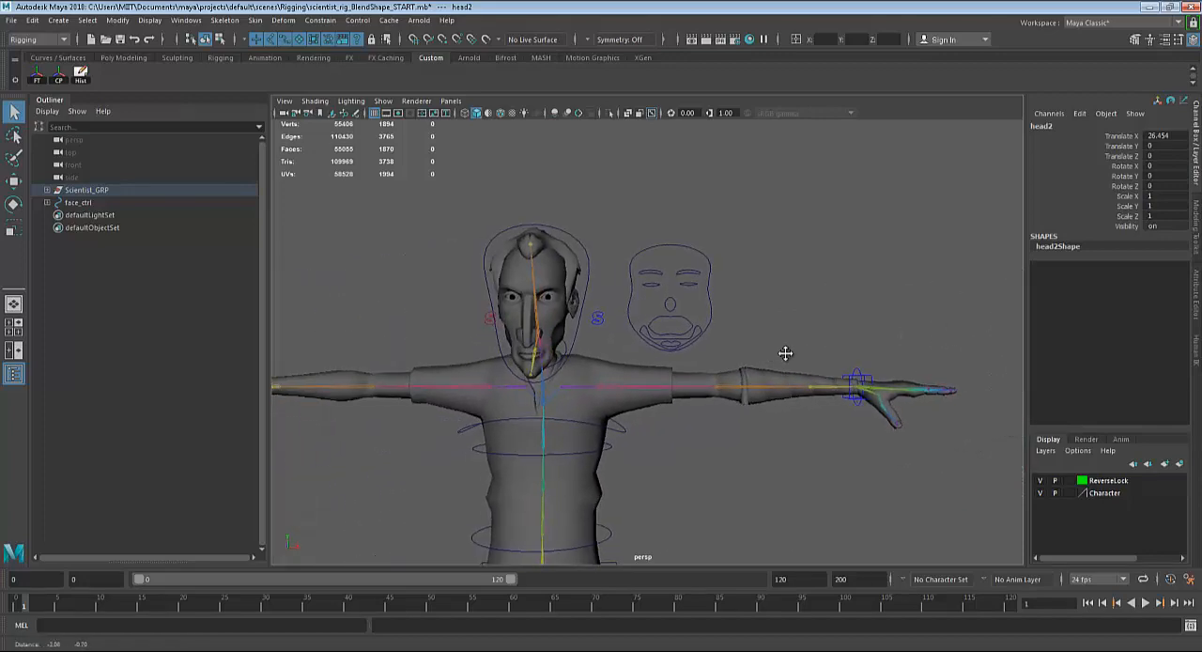
{"action": "left_click_drag", "start_coordinate": [784, 352], "coordinate": [698, 367], "text": "alt"}
{"action": "right_click_drag", "start_coordinate": [698, 368], "coordinate": [813, 398], "text": "alt"}
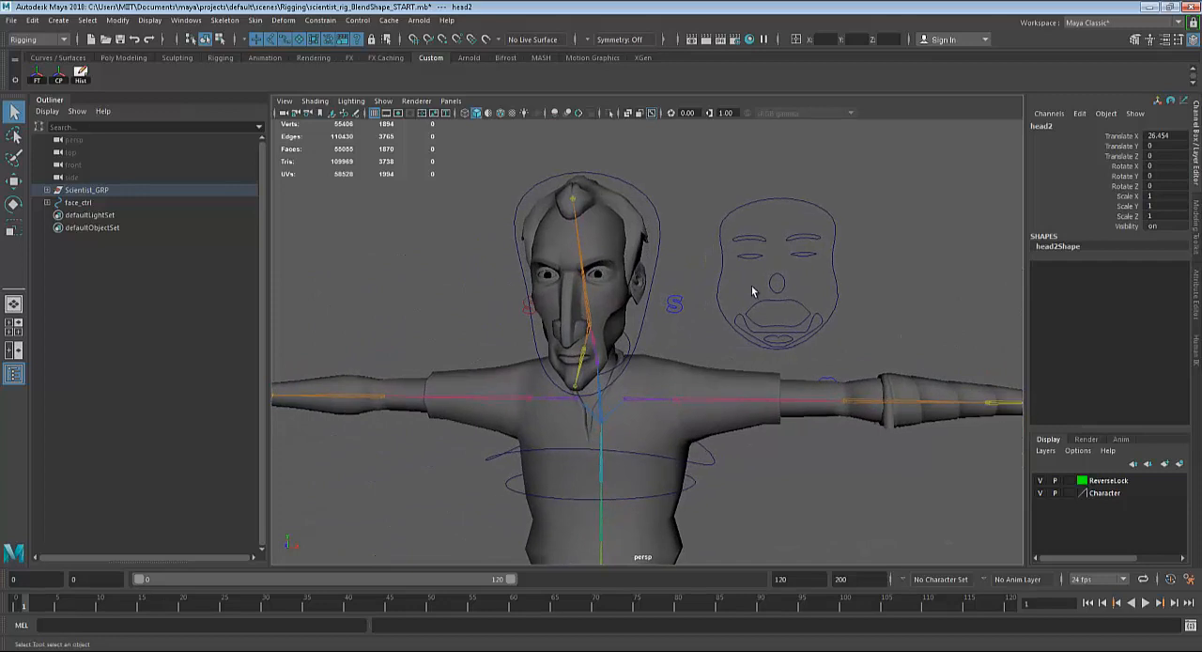
{"action": "left_click", "coordinate": [757, 259]}
{"action": "key", "text": "w"}
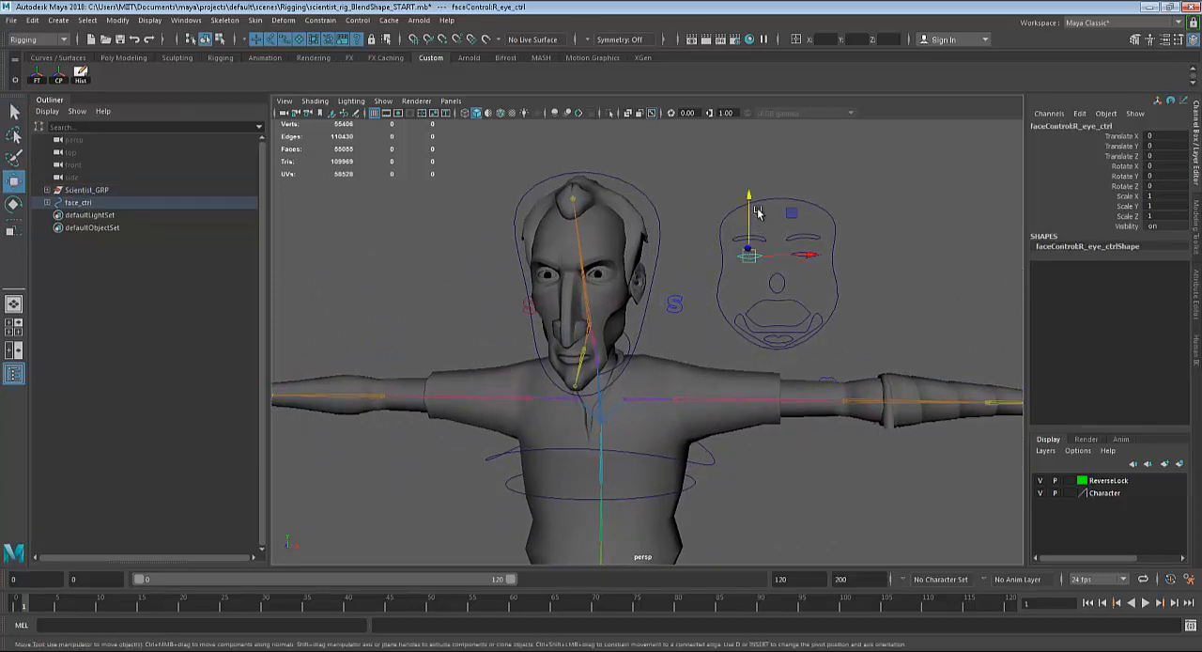
{"action": "left_click_drag", "start_coordinate": [752, 193], "coordinate": [754, 215]}
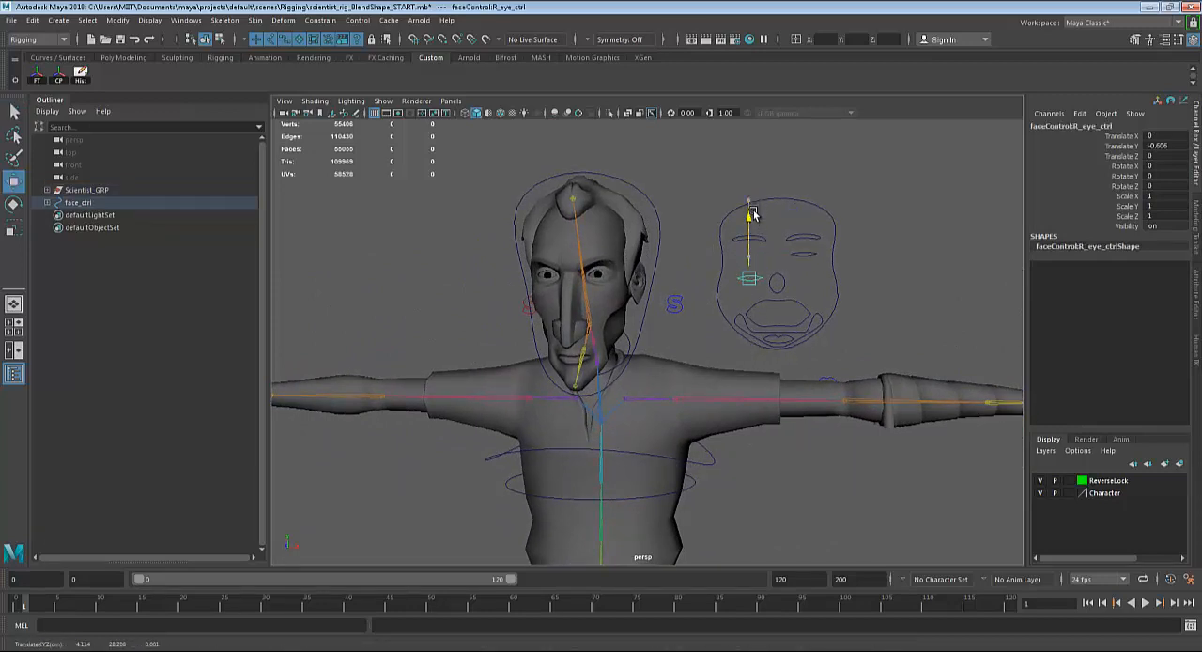
Undo the right eye control's move and select the left eye control in the face control with the Move tool.
{"action": "key", "text": "ctrl+z"}
{"action": "key", "text": "q"}
{"action": "left_click", "coordinate": [799, 256]}
{"action": "key", "text": "w"}
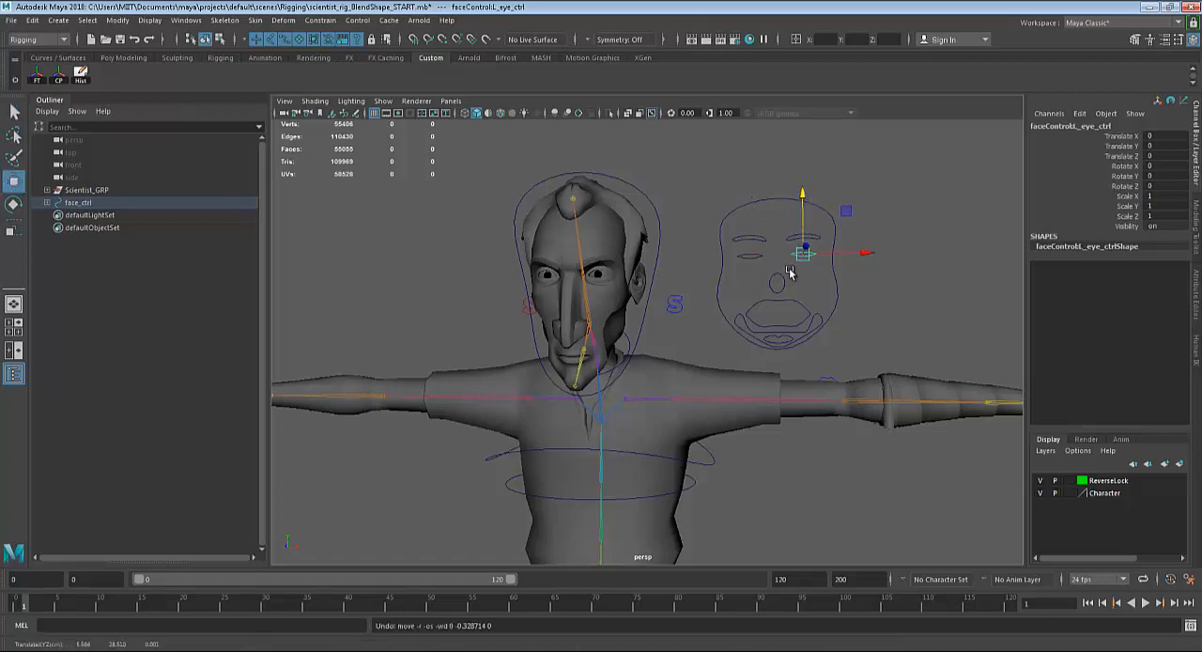
Select the right eye control, lower it to about Translate Y -0.269, and undo the move.
{"action": "scroll", "coordinate": [769, 279], "scroll_direction": "down", "scroll_amount": 3}
{"action": "left_click_drag", "start_coordinate": [768, 279], "coordinate": [459, 308], "text": "alt"}
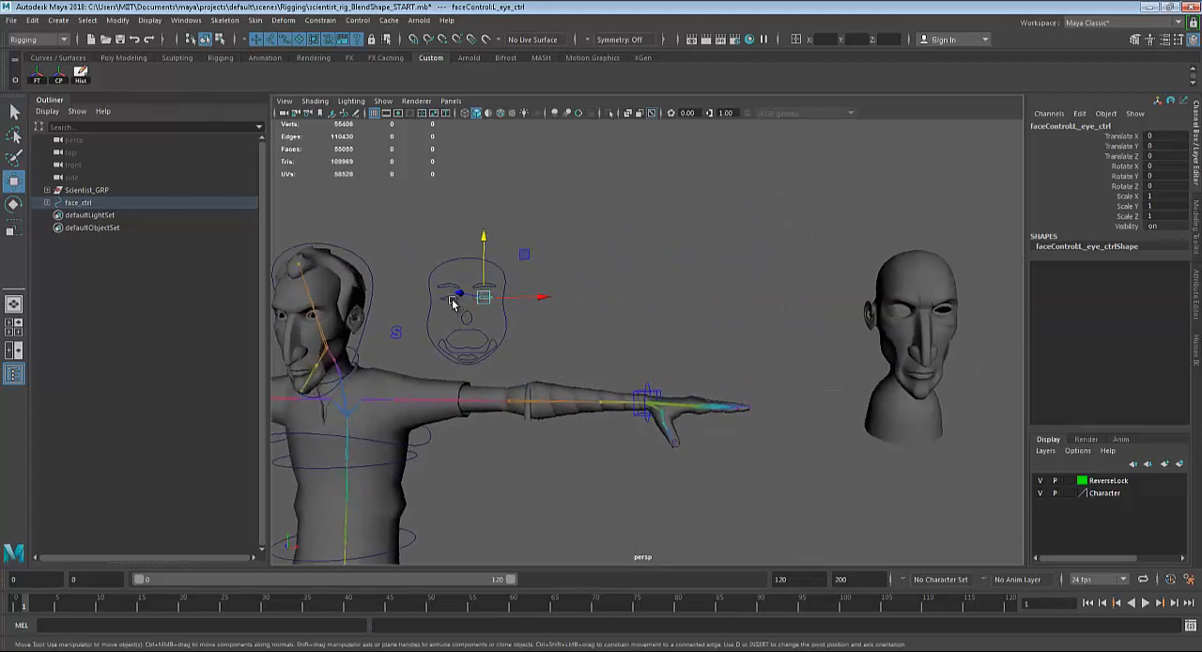
{"action": "left_click", "coordinate": [449, 297]}
{"action": "left_click_drag", "start_coordinate": [449, 238], "coordinate": [450, 246]}
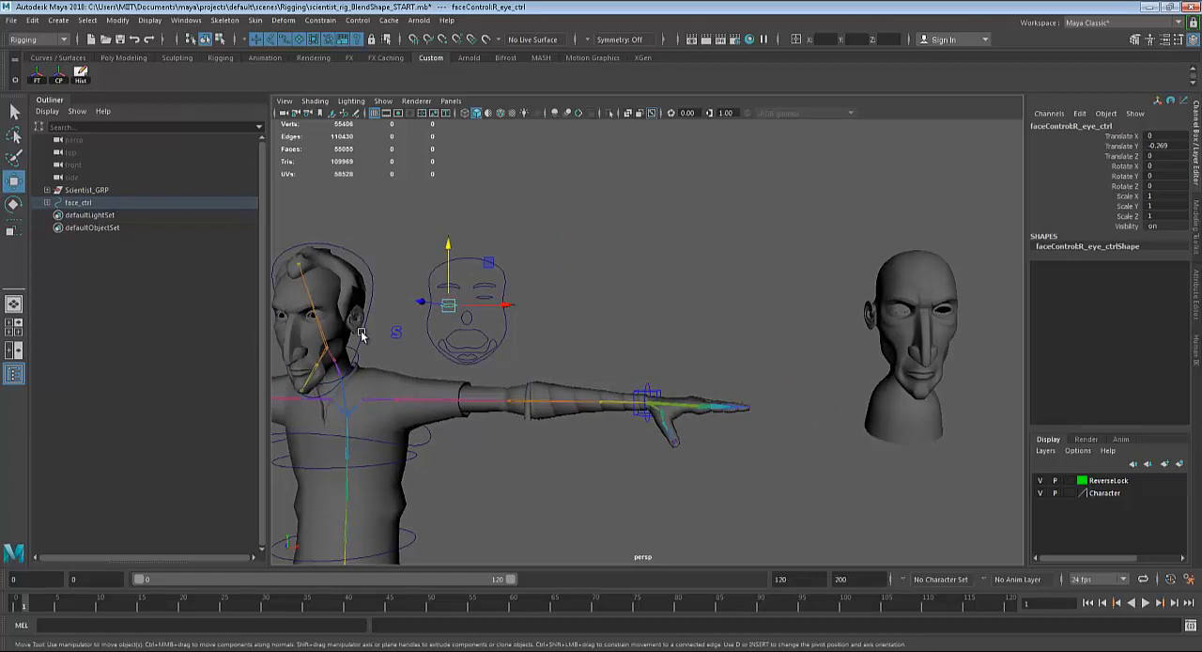
{"action": "key", "text": "ctrl+z"}
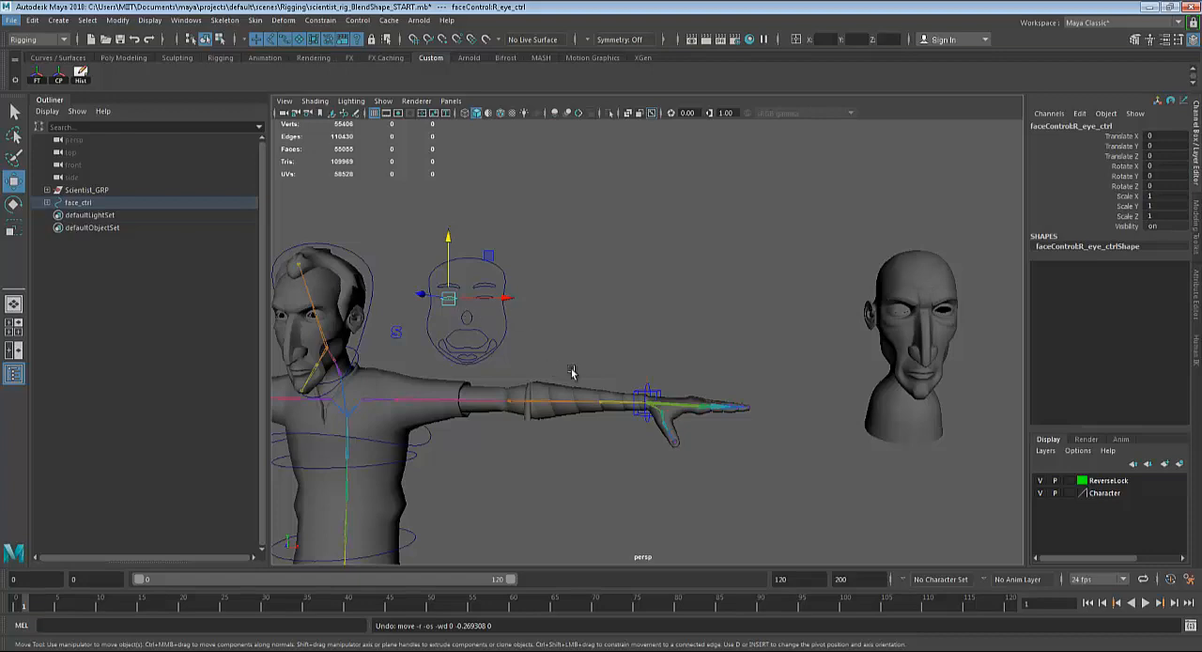
Try lowering the right eye control to about Translate Y -0.284 with the character's face framed, and undo it.
{"action": "middle_click_drag", "start_coordinate": [573, 373], "coordinate": [877, 413], "text": "alt"}
{"action": "right_click_drag", "start_coordinate": [877, 413], "coordinate": [1084, 451], "text": "alt"}
{"action": "middle_click_drag", "start_coordinate": [997, 437], "coordinate": [950, 429], "text": "alt"}
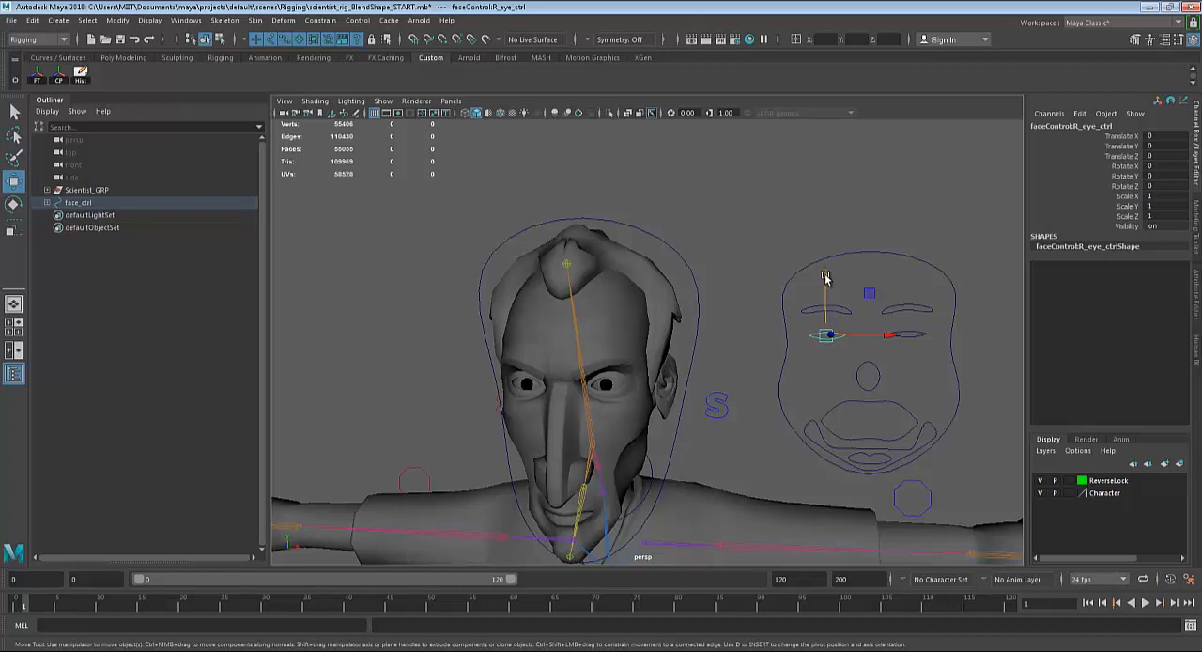
{"action": "left_click_drag", "start_coordinate": [826, 277], "coordinate": [826, 293]}
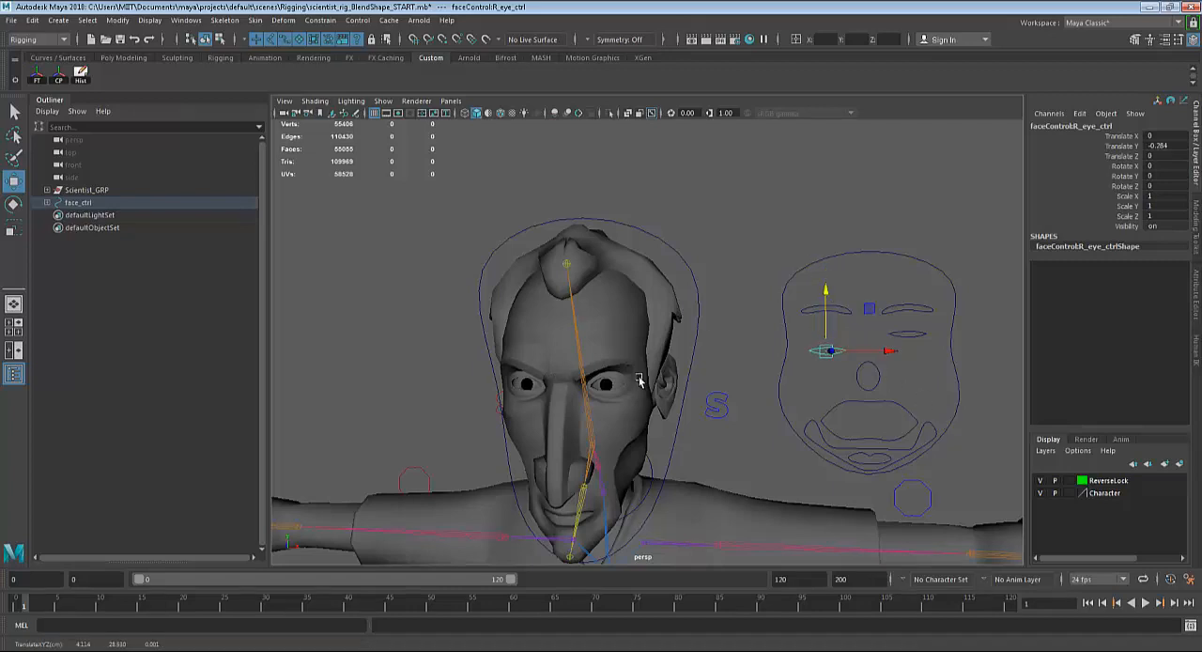
{"action": "key", "text": "ctrl+z"}
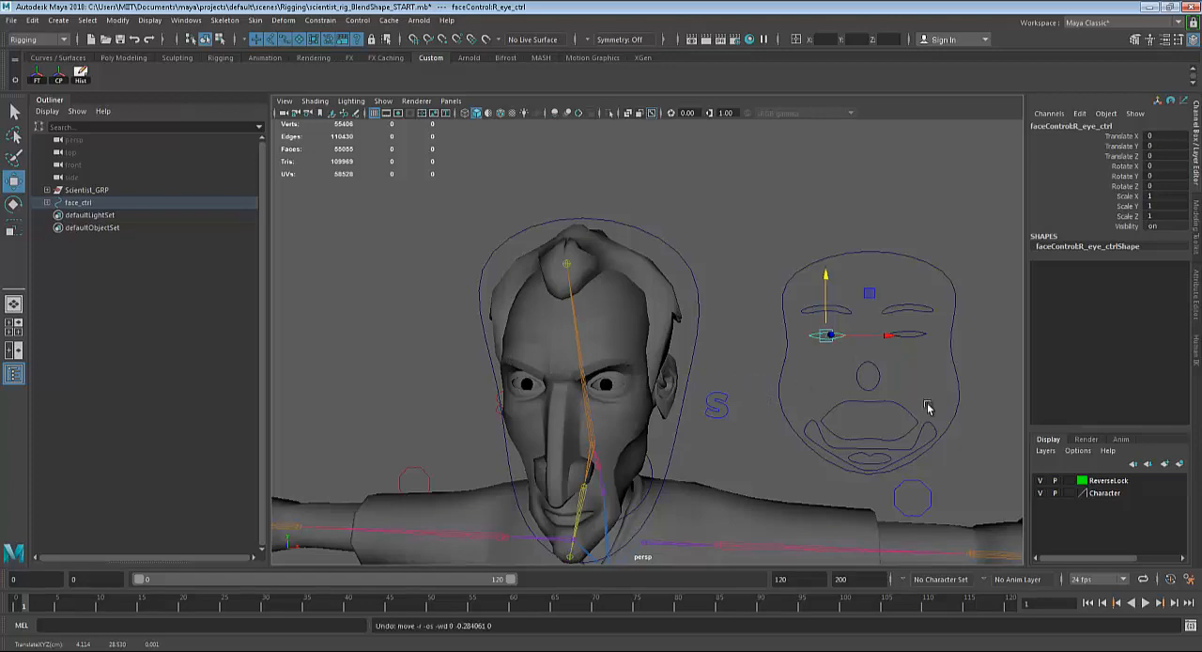
Examine the row of duplicated heads beside the character, comparing the closed eyelids with the unedited copies.
{"action": "right_click_drag", "start_coordinate": [930, 408], "coordinate": [574, 366], "text": "alt"}
{"action": "middle_click_drag", "start_coordinate": [574, 365], "coordinate": [147, 354], "text": "alt"}
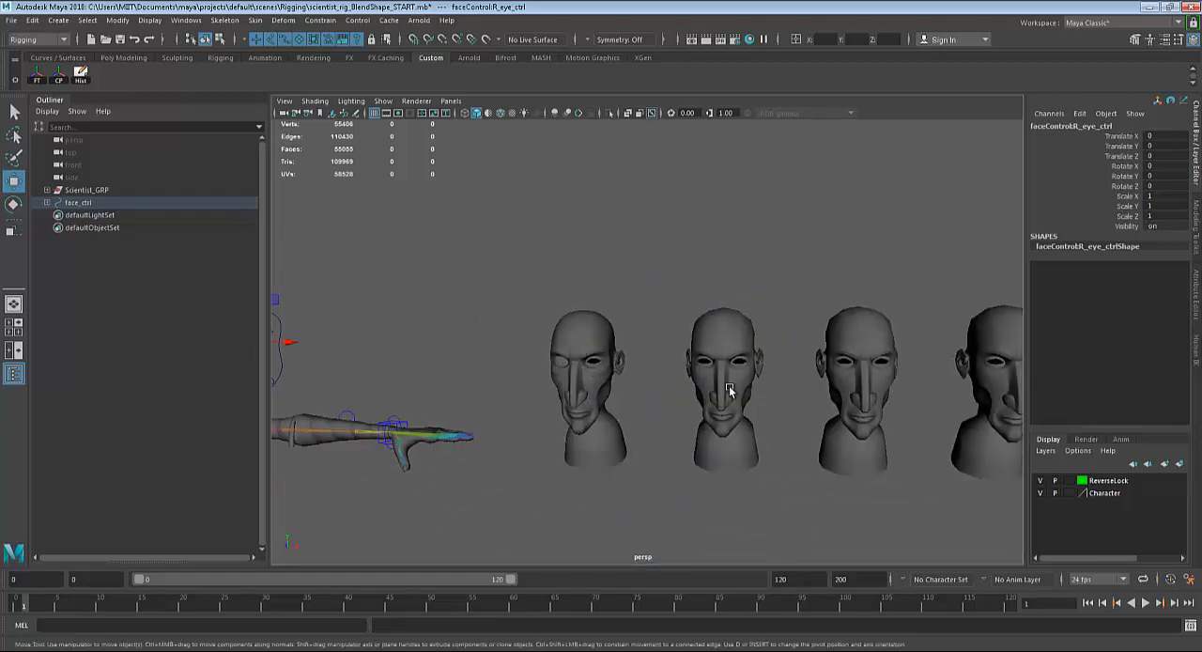
{"action": "right_click_drag", "start_coordinate": [705, 401], "coordinate": [756, 411], "text": "alt"}
{"action": "middle_click_drag", "start_coordinate": [757, 412], "coordinate": [706, 382], "text": "alt"}
{"action": "right_click_drag", "start_coordinate": [706, 382], "coordinate": [827, 446], "text": "alt"}
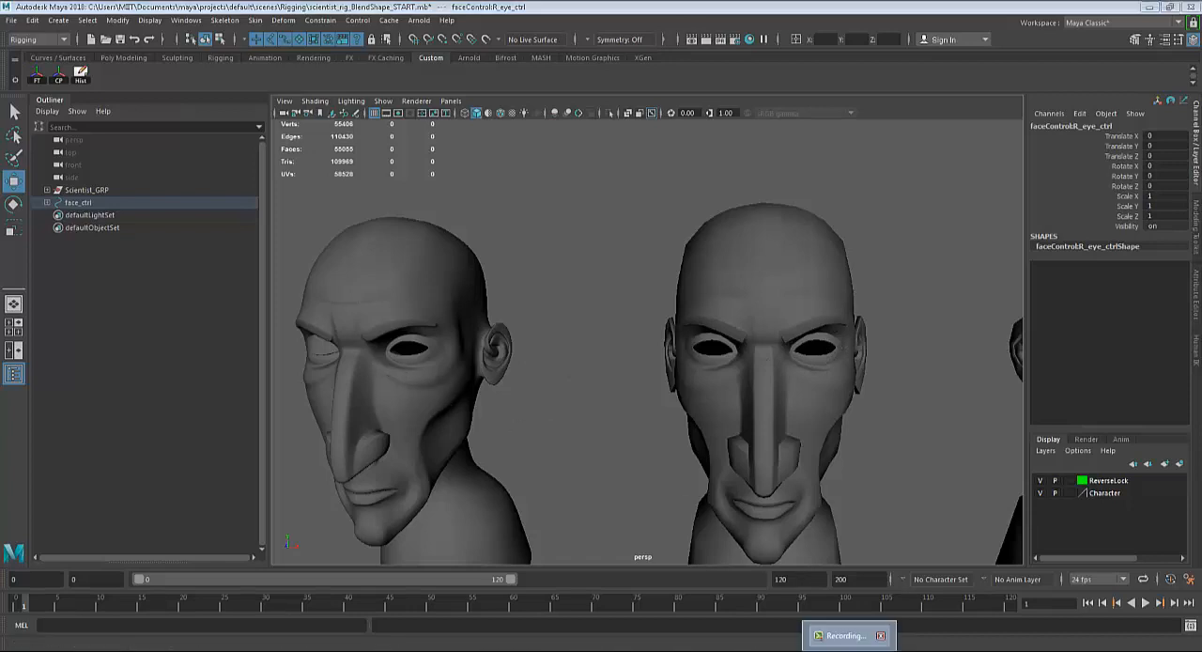
{"action": "left_click", "coordinate": [850, 637]}
{"action": "left_click", "coordinate": [1146, 609]}
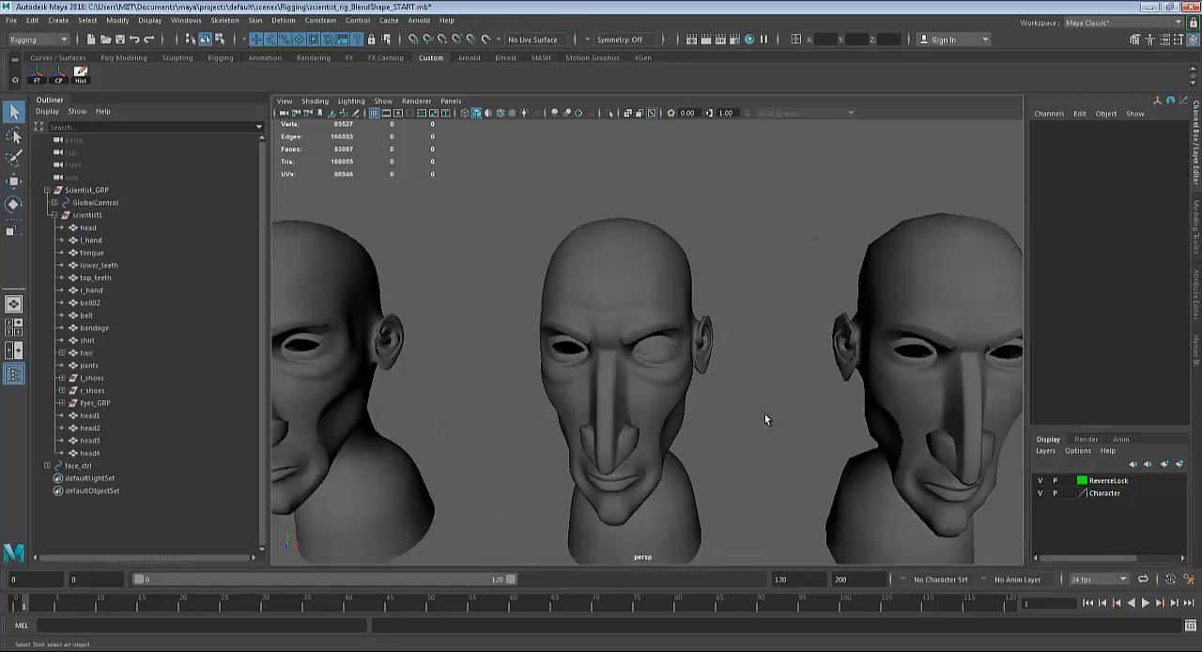
{"action": "right_click_drag", "start_coordinate": [764, 414], "coordinate": [713, 411], "text": "alt"}
{"action": "left_click_drag", "start_coordinate": [623, 412], "coordinate": [551, 353], "text": "alt"}
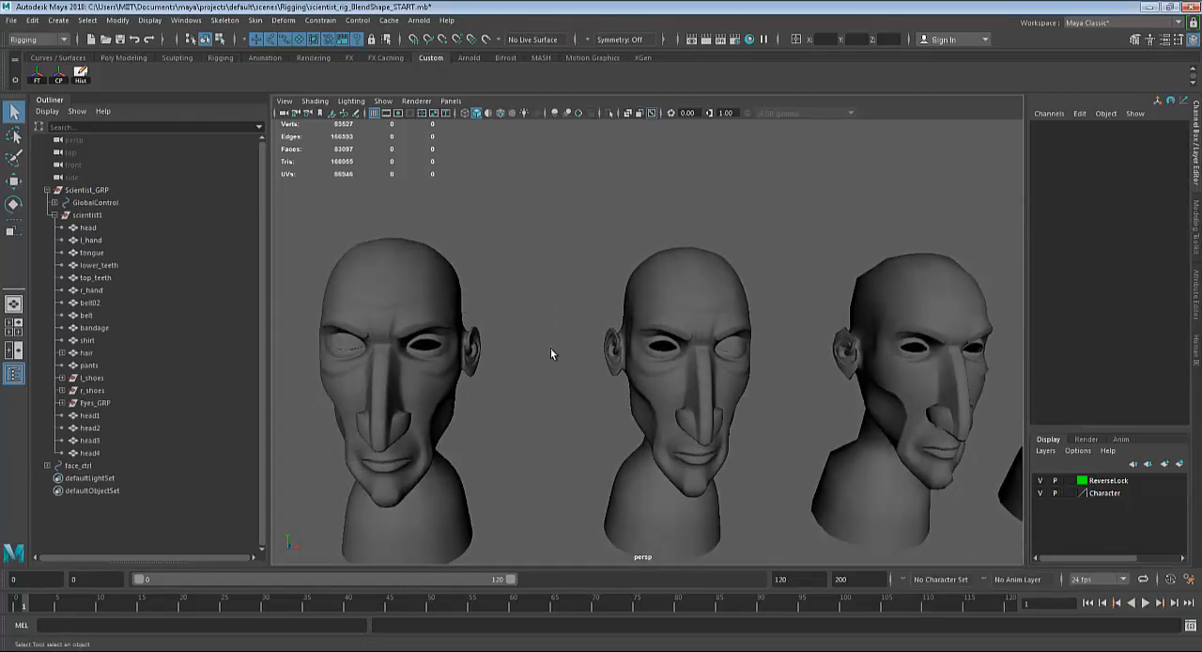
Switch head3 to vertex selection with the right corner of its mouth framed closely.
{"action": "middle_click_drag", "start_coordinate": [1003, 379], "coordinate": [749, 434], "text": "alt"}
{"action": "right_click_drag", "start_coordinate": [583, 421], "coordinate": [660, 418], "text": "alt"}
{"action": "middle_click_drag", "start_coordinate": [661, 417], "coordinate": [660, 246], "text": "alt"}
{"action": "left_click_drag", "start_coordinate": [735, 426], "coordinate": [698, 427], "text": "alt"}
{"action": "right_click_drag", "start_coordinate": [698, 427], "coordinate": [738, 478], "text": "alt"}
{"action": "middle_click_drag", "start_coordinate": [738, 479], "coordinate": [736, 387], "text": "alt"}
{"action": "right_click_drag", "start_coordinate": [677, 428], "coordinate": [699, 445], "text": "alt"}
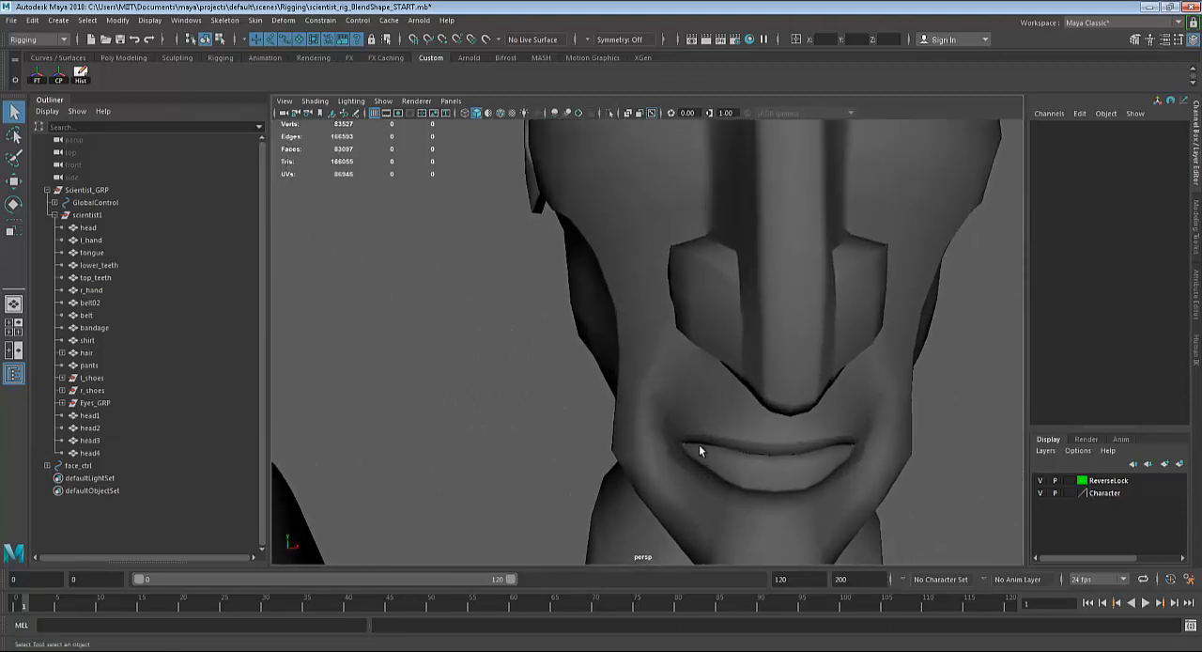
{"action": "left_click", "coordinate": [694, 473]}
{"action": "middle_click_drag", "start_coordinate": [722, 454], "coordinate": [706, 378], "text": "alt"}
{"action": "mouse_move", "coordinate": [645, 361]}
{"action": "right_mouse_down", "text": "alt"}
{"action": "mouse_move", "coordinate": [714, 378]}
{"action": "mouse_move", "coordinate": [709, 398]}
{"action": "mouse_move", "coordinate": [607, 301]}
{"action": "right_mouse_up", "text": "alt"}
{"action": "right_click", "coordinate": [670, 376]}
{"action": "right_click_drag", "start_coordinate": [635, 402], "coordinate": [663, 419], "text": "alt"}
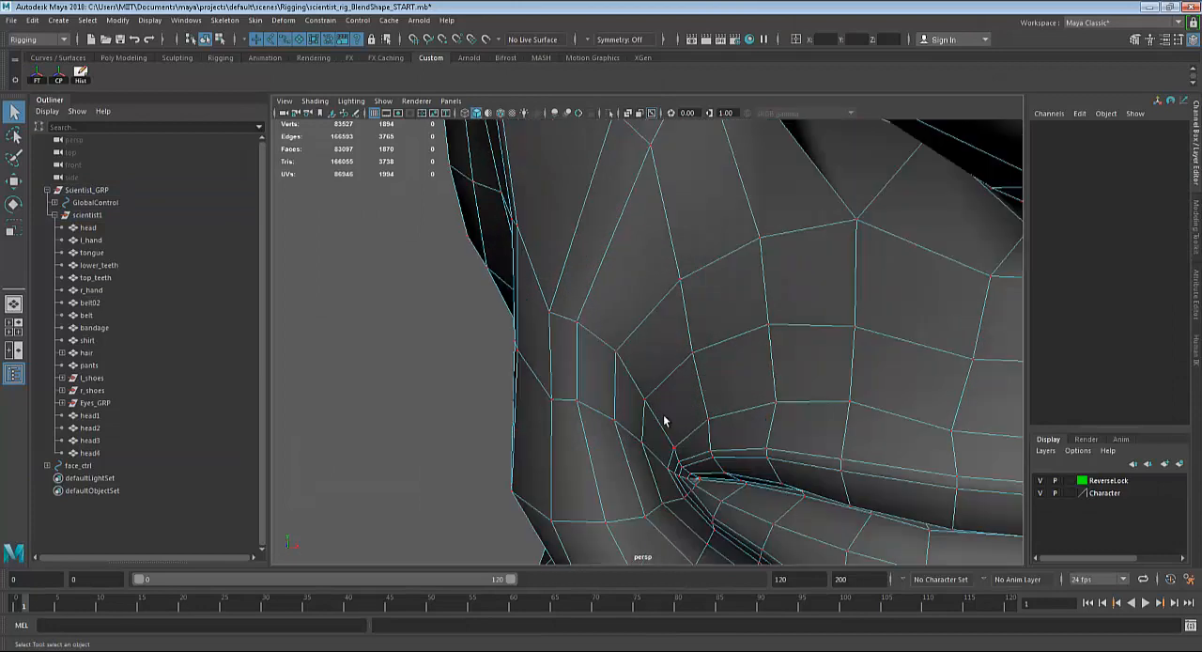
Select the vertices around the right corner of head3's mouth and turn on soft selection.
{"action": "scroll", "coordinate": [643, 411], "scroll_direction": "down", "scroll_amount": 5}
{"action": "left_click_drag", "start_coordinate": [634, 368], "coordinate": [690, 440]}
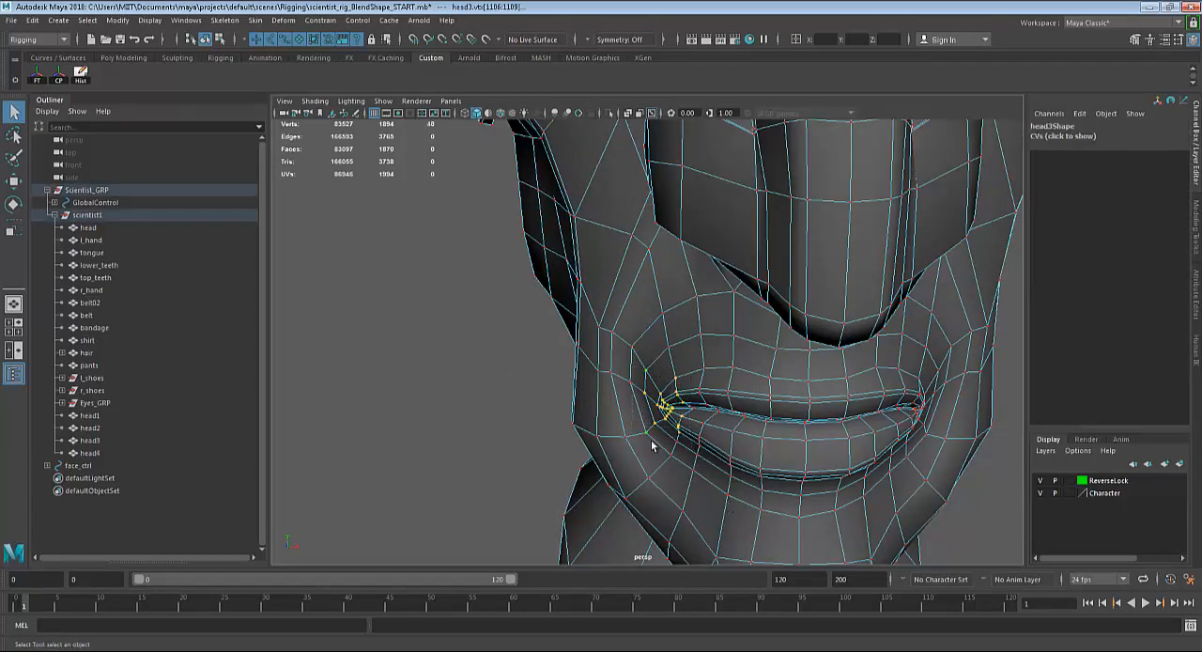
{"action": "key", "text": "b"}
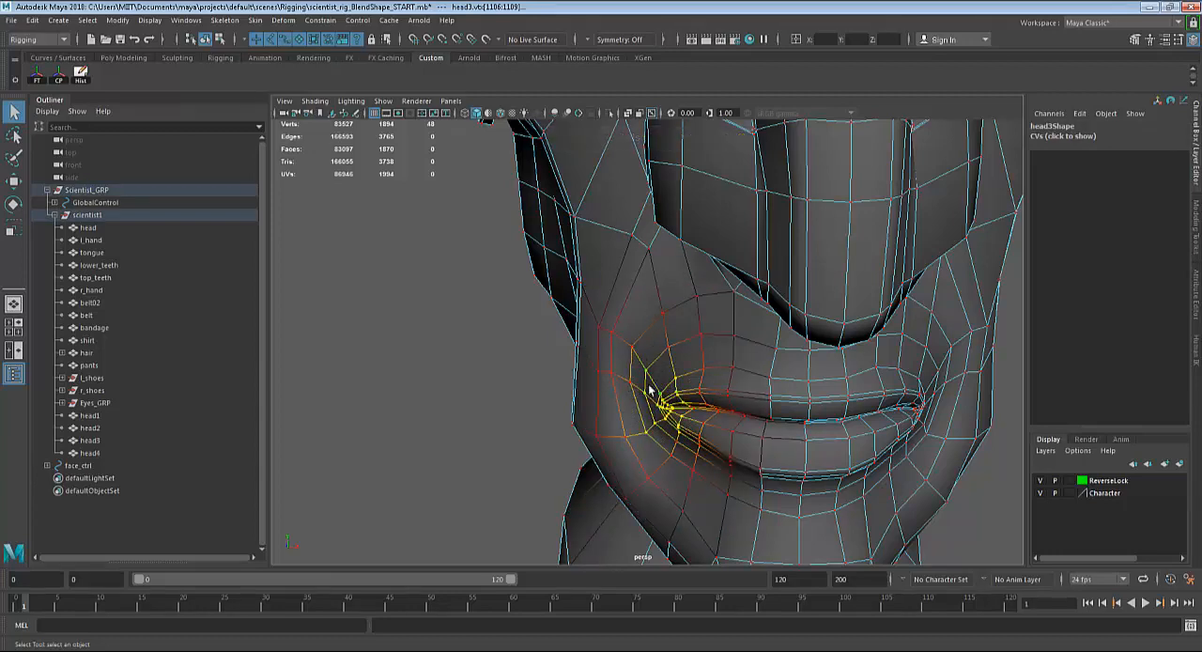
{"action": "key", "text": "b"}
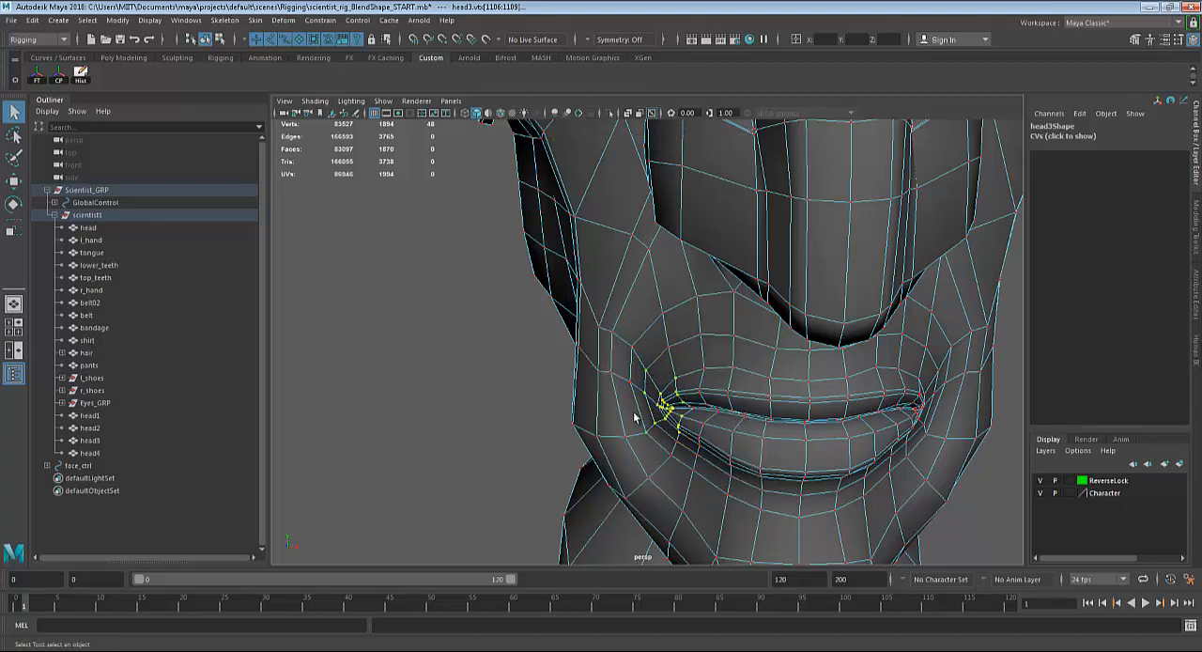
{"action": "key", "text": "b"}
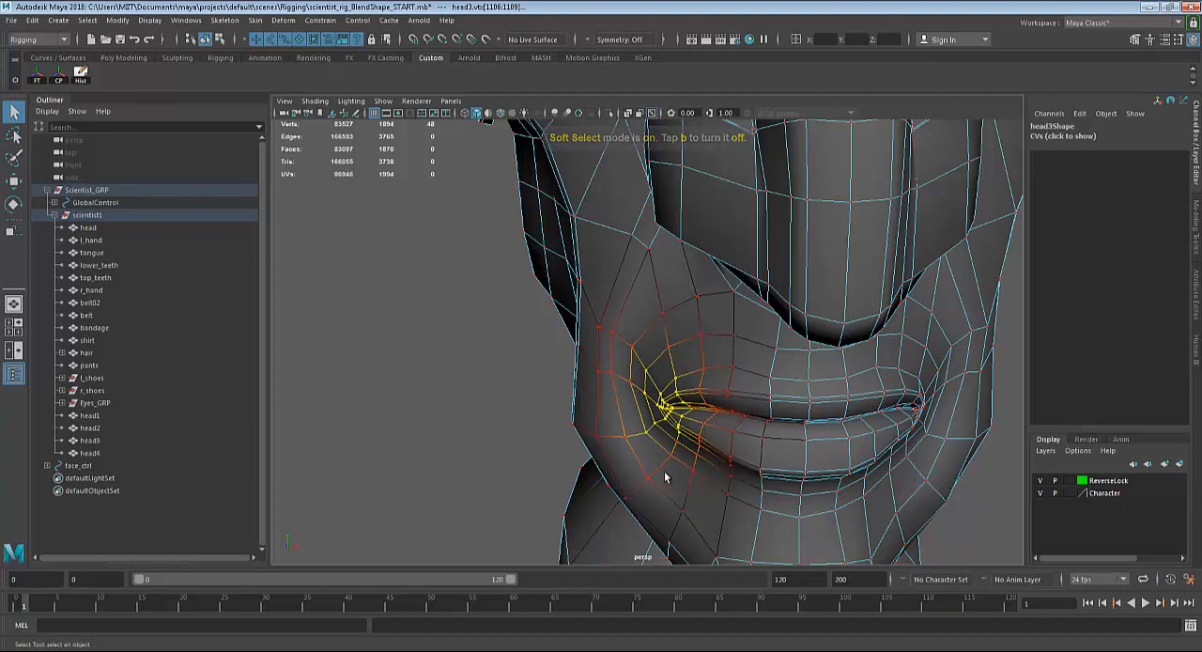
{"action": "left_click_drag", "start_coordinate": [660, 463], "coordinate": [661, 447], "text": "alt"}
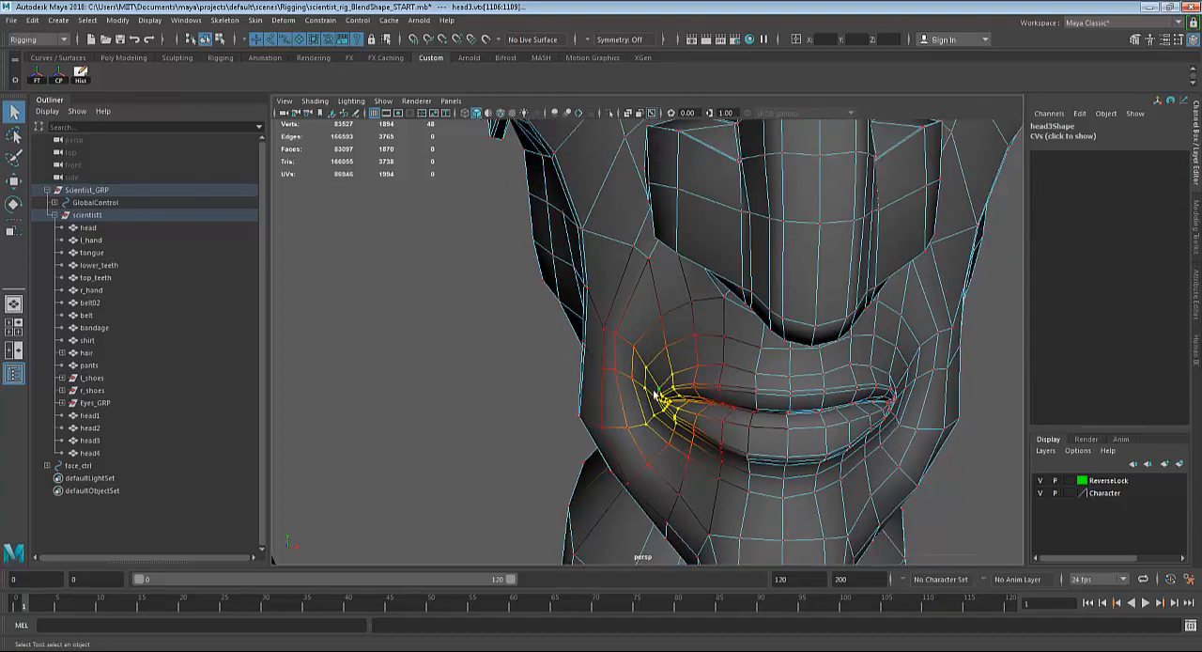
Try moving head3's right mouth corner slightly up and outward, and undo the move.
{"action": "key", "text": "w"}
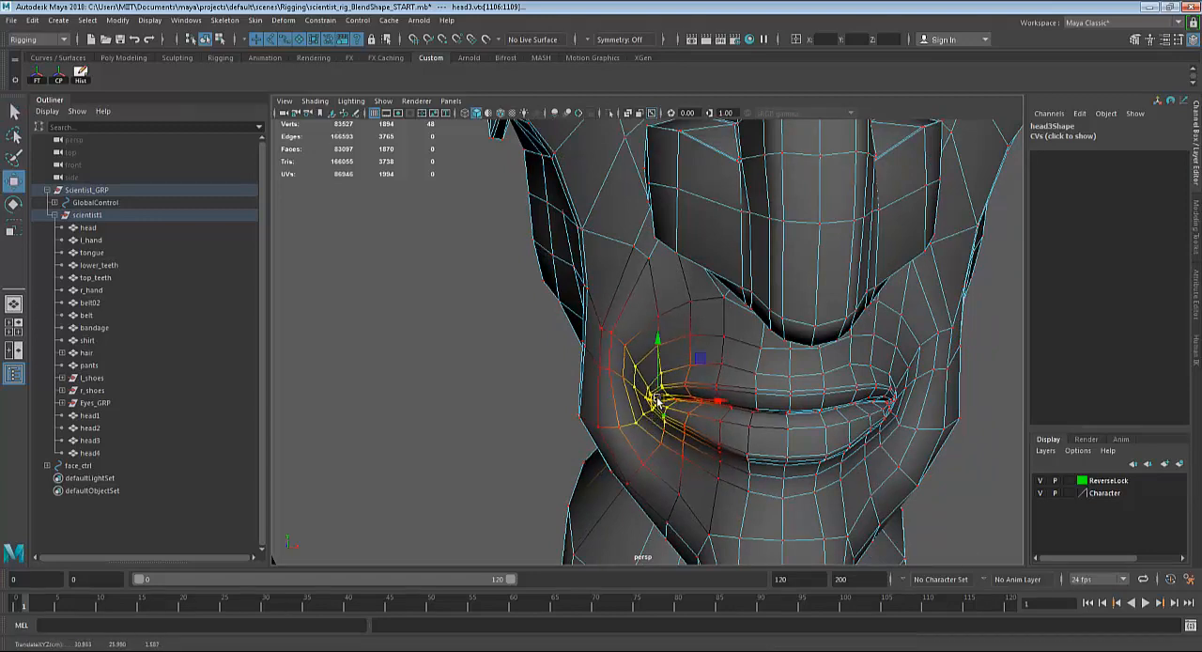
{"action": "left_click_drag", "start_coordinate": [660, 402], "coordinate": [655, 398]}
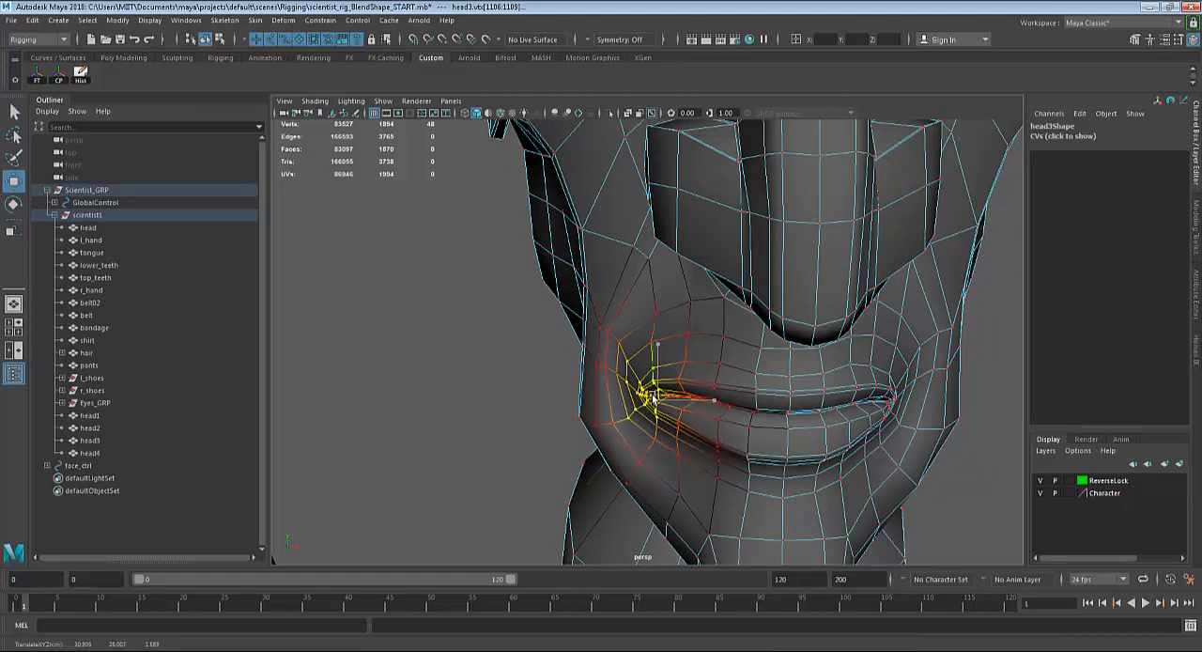
{"action": "key", "text": "ctrl+z"}
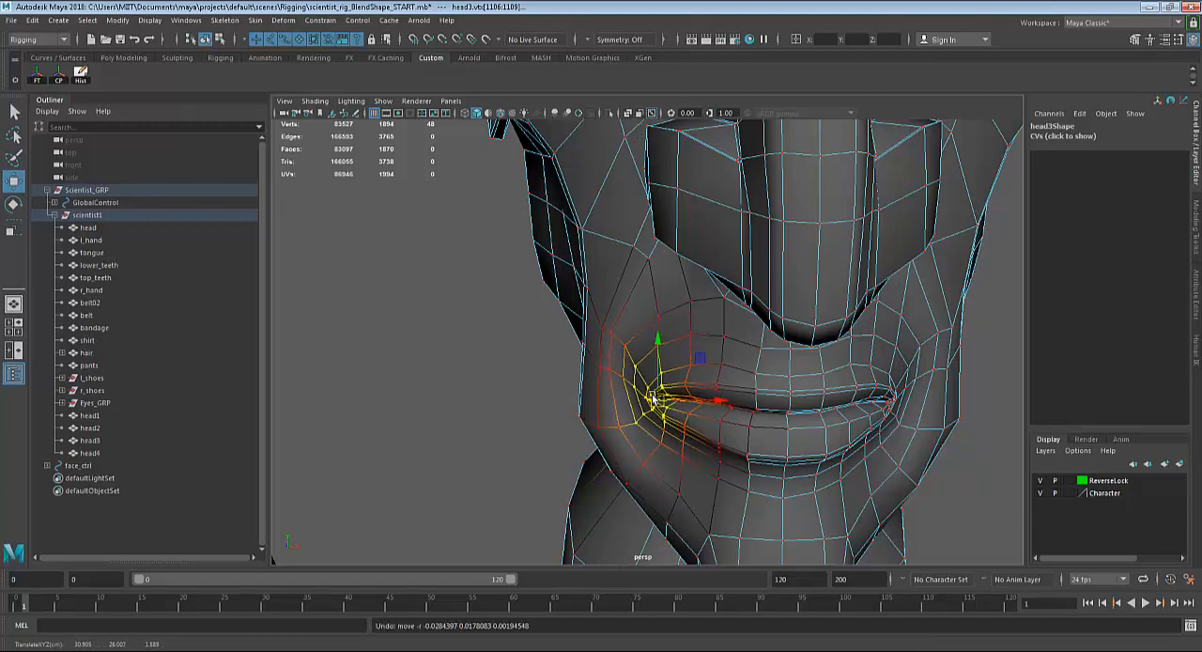
Try widening the soft selection falloff across the whole face, and narrow it back to the right mouth corner.
{"action": "scroll", "coordinate": [646, 388], "scroll_direction": "down", "scroll_amount": 5}
{"action": "scroll", "coordinate": [645, 387], "scroll_direction": "down", "scroll_amount": 2}
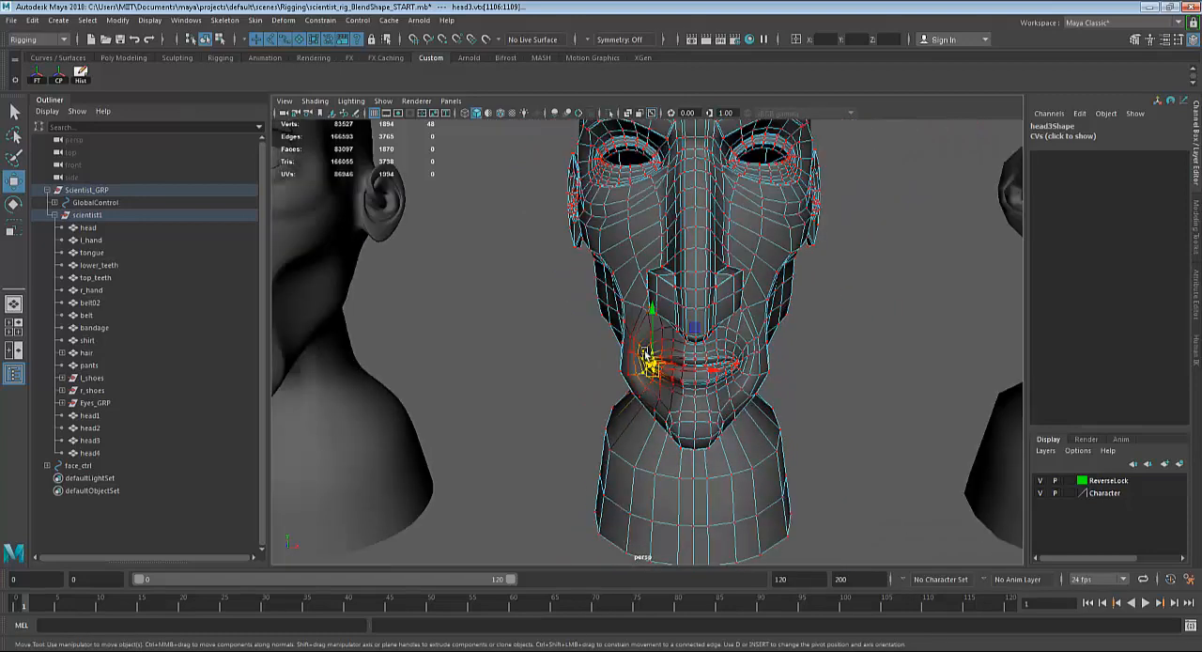
{"action": "key", "text": "b"}
{"action": "left_click_drag", "start_coordinate": [650, 368], "coordinate": [842, 391]}
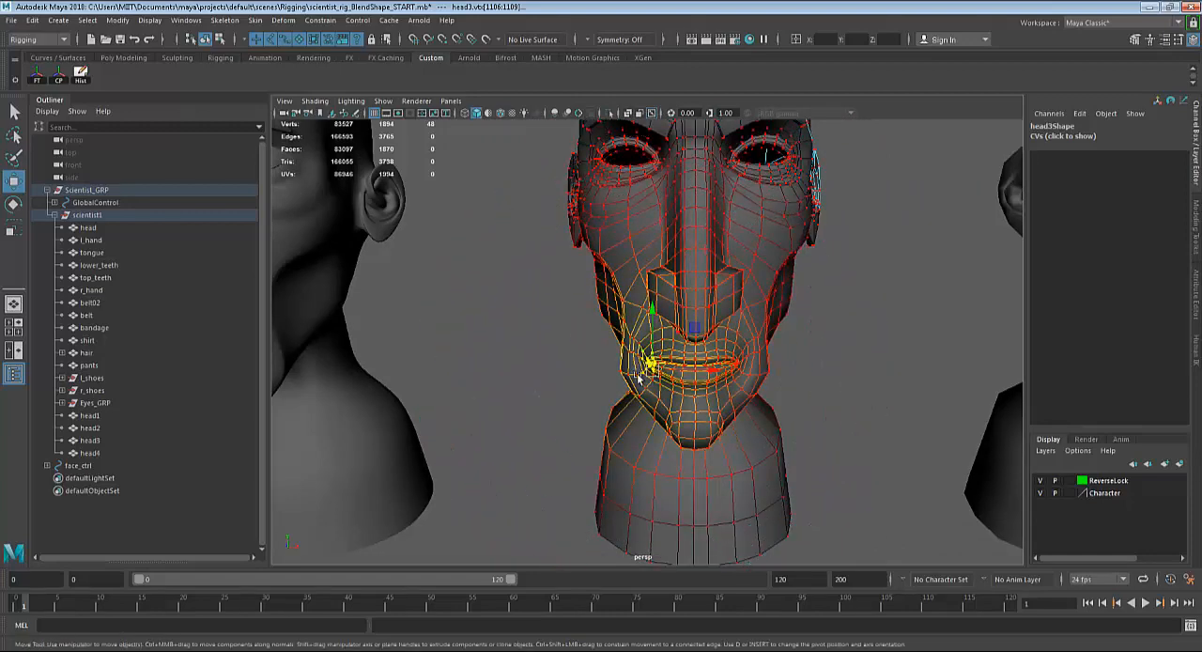
{"action": "left_click_drag", "start_coordinate": [648, 366], "coordinate": [463, 369]}
{"action": "key", "text": "ctrl+z"}
{"action": "key", "text": "b"}
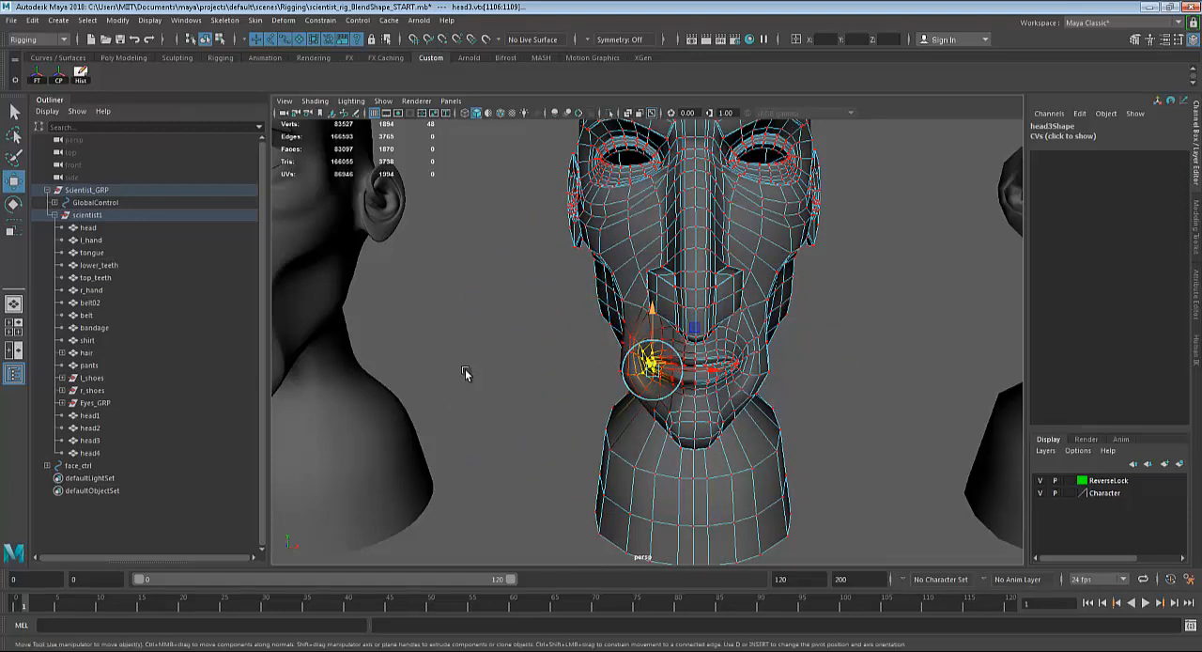
Deselect the stray neck vertices behind head3's mouth corner and check the remaining selection in wireframe and shaded display.
{"action": "right_click_drag", "start_coordinate": [463, 369], "coordinate": [618, 396], "text": "alt"}
{"action": "left_click_drag", "start_coordinate": [617, 396], "coordinate": [568, 420], "text": "alt"}
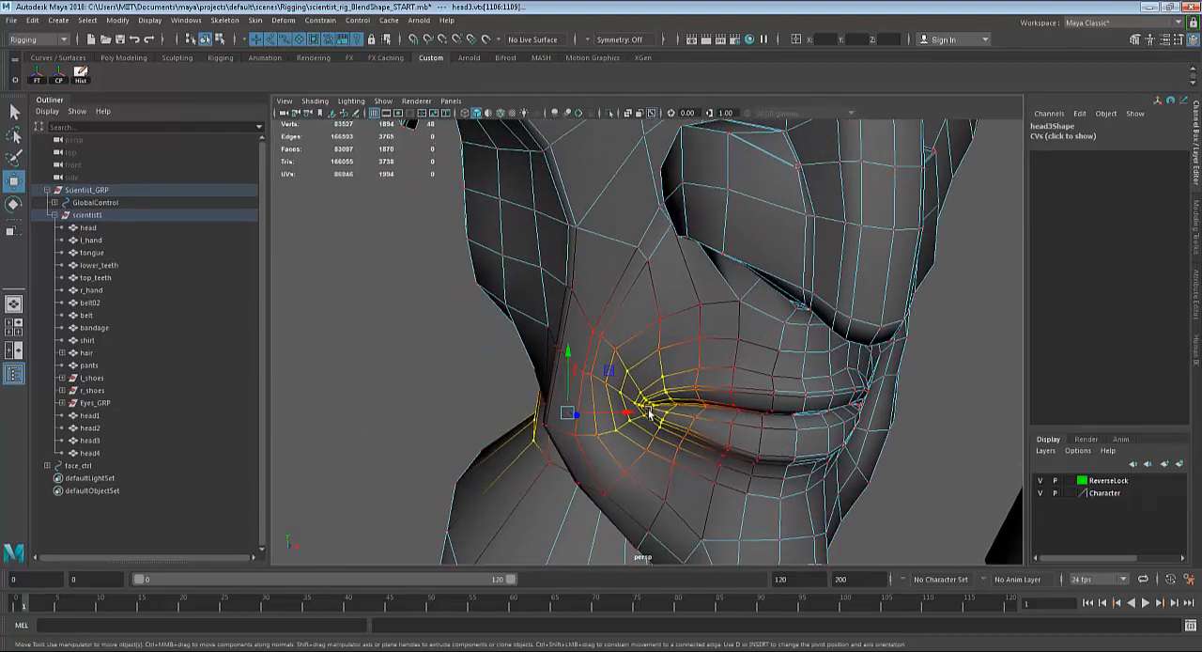
{"action": "scroll", "coordinate": [569, 418], "scroll_direction": "down", "scroll_amount": 8}
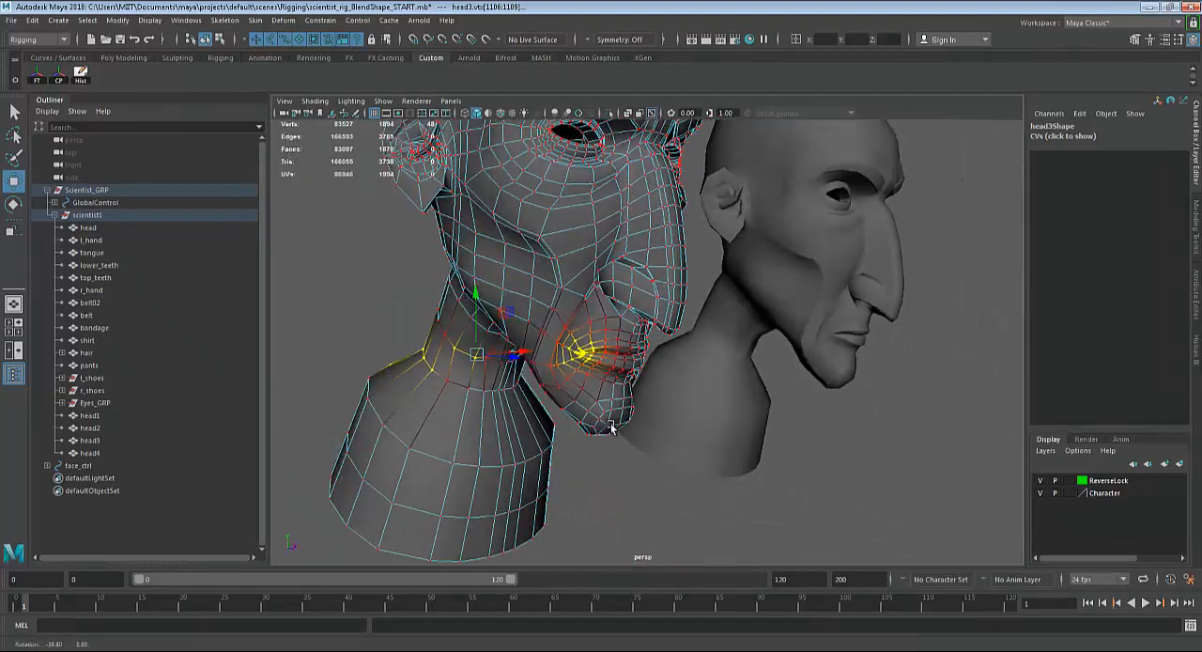
{"action": "mouse_move", "coordinate": [318, 244]}
{"action": "left_mouse_down", "text": "ctrl"}
{"action": "mouse_move", "coordinate": [471, 421]}
{"action": "mouse_move", "coordinate": [550, 432]}
{"action": "mouse_move", "coordinate": [564, 410]}
{"action": "mouse_move", "coordinate": [585, 429]}
{"action": "mouse_move", "coordinate": [570, 445]}
{"action": "mouse_move", "coordinate": [685, 462]}
{"action": "left_mouse_up", "text": "ctrl"}
{"action": "scroll", "coordinate": [500, 425], "scroll_direction": "down", "scroll_amount": 3}
{"action": "key", "text": "4"}
{"action": "key", "text": "5"}
{"action": "scroll", "coordinate": [685, 438], "scroll_direction": "up", "scroll_amount": 5}
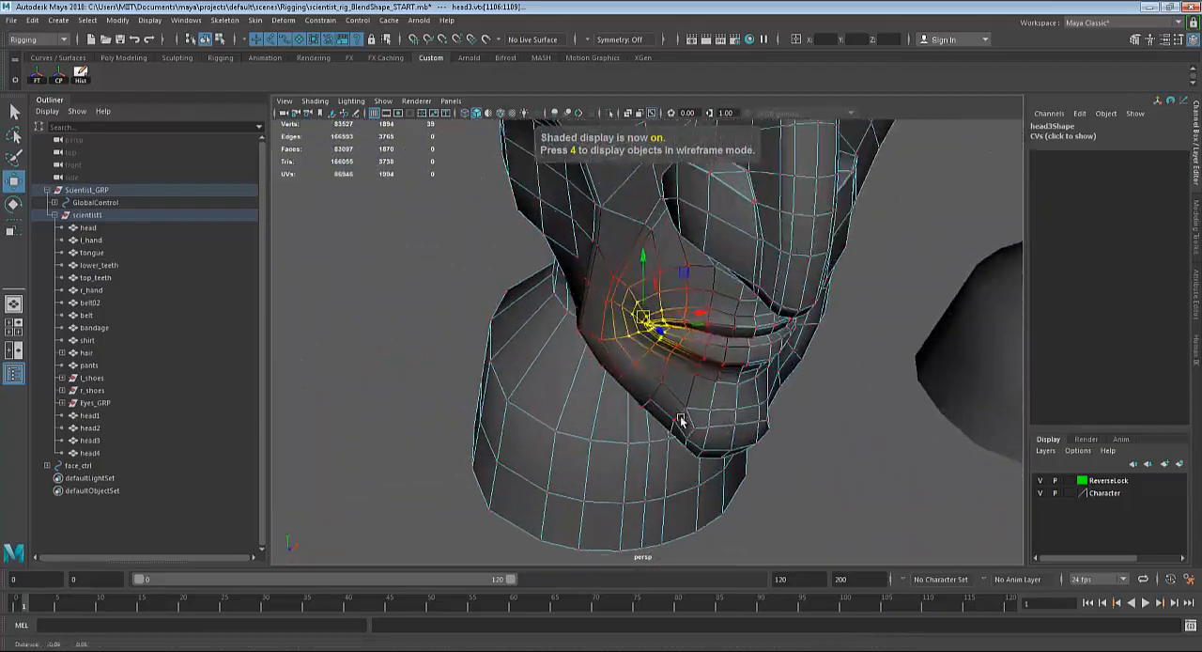
Move head3's right mouth corner up and outward with soft selection to form one side of a smile.
{"action": "mouse_move", "coordinate": [682, 422]}
{"action": "left_mouse_down", "text": "alt"}
{"action": "mouse_move", "coordinate": [644, 435]}
{"action": "mouse_move", "coordinate": [736, 477]}
{"action": "mouse_move", "coordinate": [658, 362]}
{"action": "mouse_move", "coordinate": [670, 346]}
{"action": "left_mouse_up", "text": "alt"}
{"action": "scroll", "coordinate": [736, 477], "scroll_direction": "up", "scroll_amount": 2}
{"action": "key", "text": "f"}
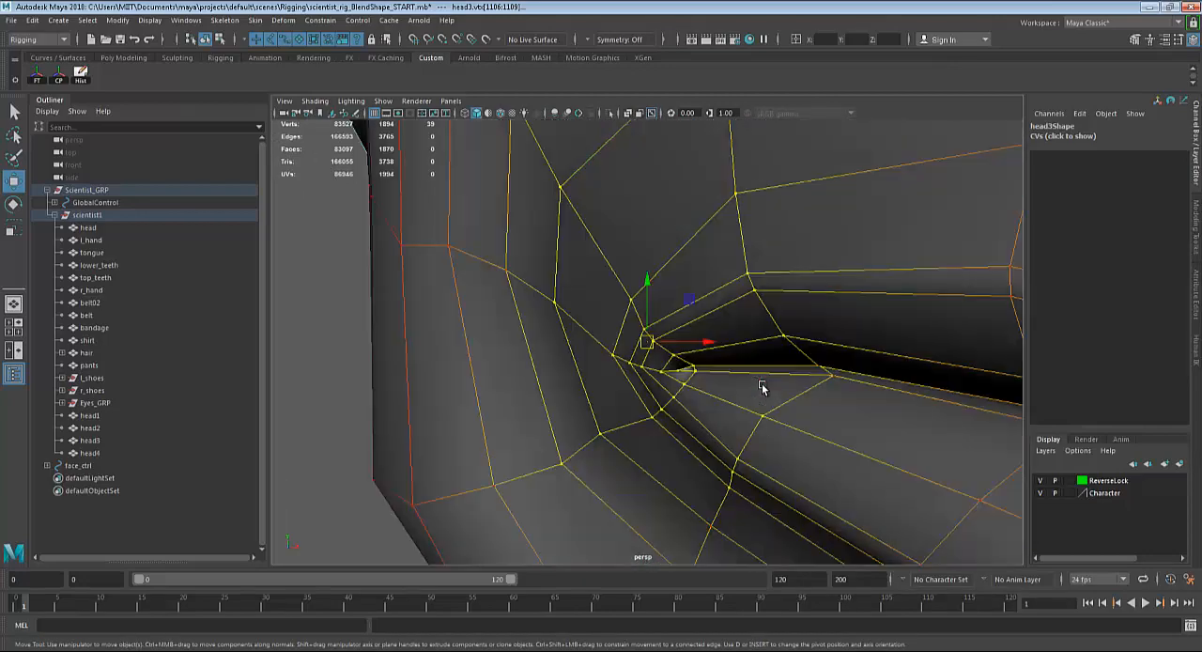
{"action": "left_click_drag", "start_coordinate": [763, 387], "coordinate": [691, 382], "text": "alt"}
{"action": "scroll", "coordinate": [654, 374], "scroll_direction": "down", "scroll_amount": 5}
{"action": "key", "text": "e"}
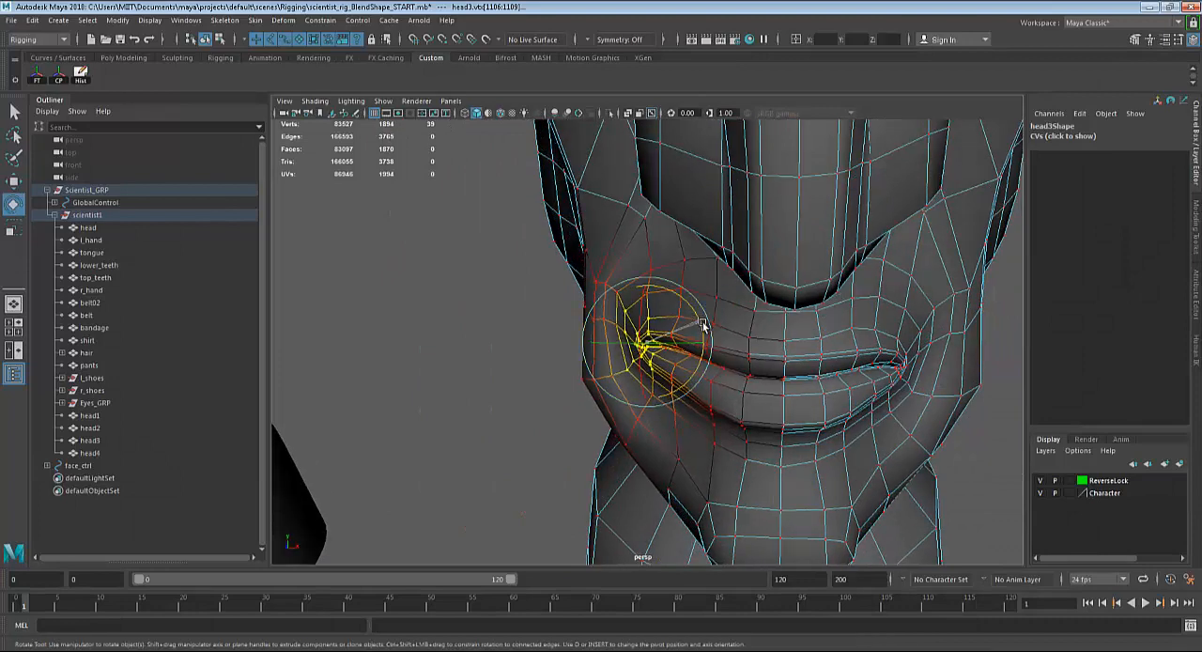
{"action": "key", "text": "w"}
{"action": "left_click_drag", "start_coordinate": [646, 346], "coordinate": [622, 348]}
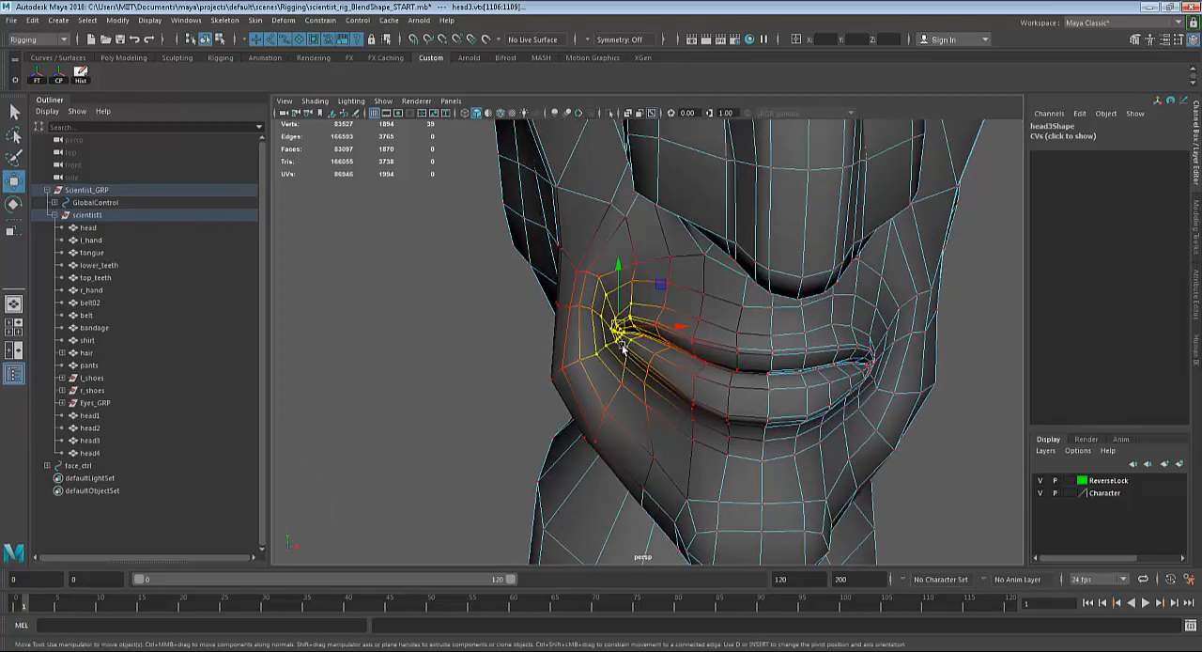
Select only the vertices around the left corner of head3's mouth, checking the selection in wireframe and shaded display.
{"action": "left_click_drag", "start_coordinate": [688, 372], "coordinate": [738, 375], "text": "alt"}
{"action": "scroll", "coordinate": [830, 382], "scroll_direction": "down", "scroll_amount": 5}
{"action": "left_click_drag", "start_coordinate": [891, 385], "coordinate": [827, 389], "text": "alt"}
{"action": "mouse_move", "coordinate": [866, 295]}
{"action": "left_mouse_down", "text": "ctrl"}
{"action": "mouse_move", "coordinate": [711, 412]}
{"action": "mouse_move", "coordinate": [774, 428]}
{"action": "mouse_move", "coordinate": [789, 362]}
{"action": "mouse_move", "coordinate": [739, 388]}
{"action": "mouse_move", "coordinate": [821, 440]}
{"action": "mouse_move", "coordinate": [826, 410]}
{"action": "mouse_move", "coordinate": [855, 443]}
{"action": "mouse_move", "coordinate": [663, 463]}
{"action": "mouse_move", "coordinate": [706, 451]}
{"action": "left_mouse_up", "text": "ctrl"}
{"action": "key", "text": "4"}
{"action": "key", "text": "5"}
{"action": "scroll", "coordinate": [723, 382], "scroll_direction": "up", "scroll_amount": 5}
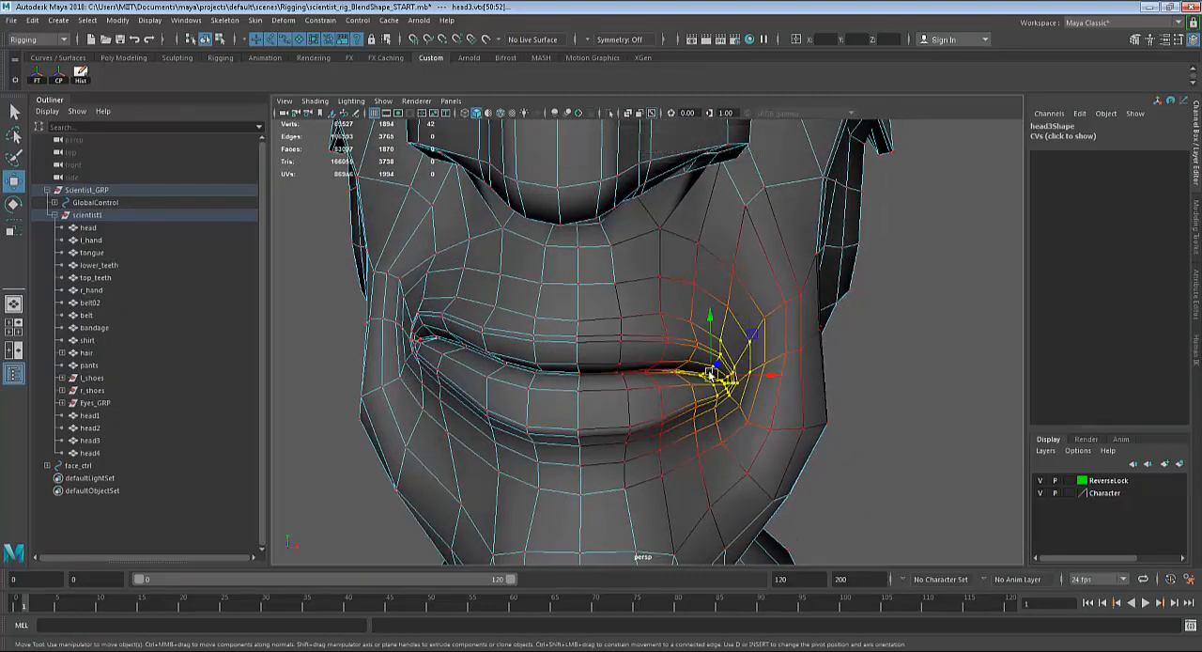
Move head3's left mouth corner up and outward to match the raised right corner.
{"action": "left_click_drag", "start_coordinate": [712, 374], "coordinate": [721, 359]}
{"action": "key", "text": "e"}
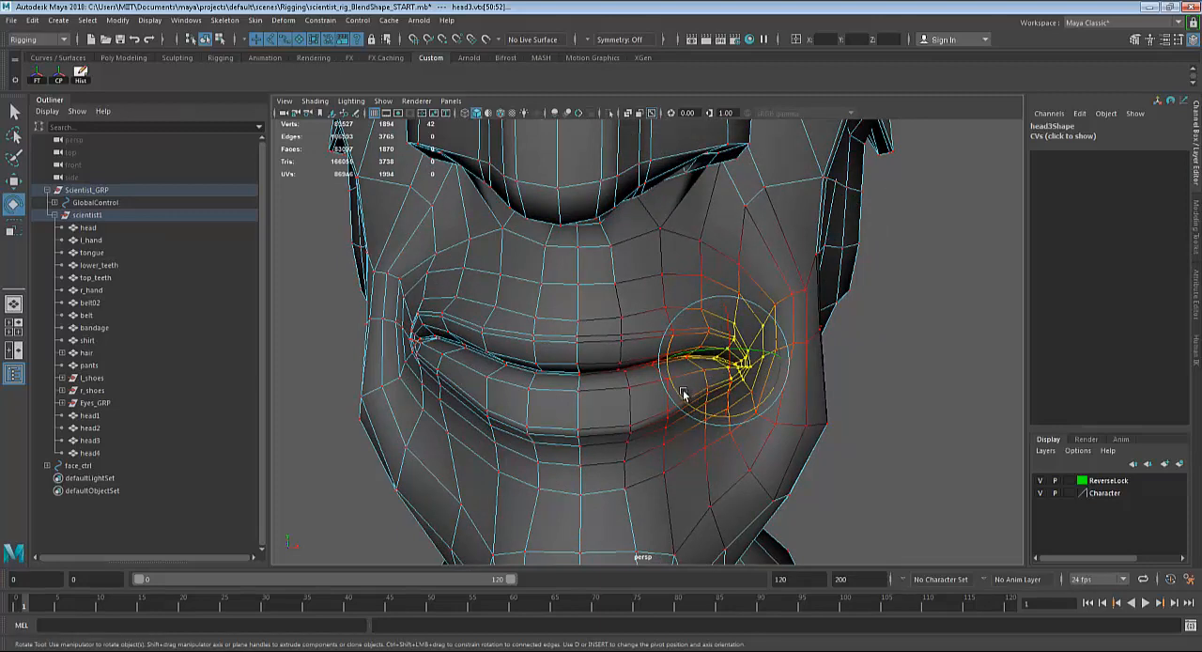
{"action": "key", "text": "w"}
{"action": "left_click", "coordinate": [724, 360]}
{"action": "mouse_move", "coordinate": [725, 360]}
{"action": "left_mouse_down"}
{"action": "mouse_move", "coordinate": [733, 353]}
{"action": "mouse_move", "coordinate": [805, 399]}
{"action": "mouse_move", "coordinate": [785, 369]}
{"action": "left_mouse_up"}
Check the left mouth corner's selection in wireframe and nudge the corner slightly higher to even out the smile.
{"action": "scroll", "coordinate": [738, 354], "scroll_direction": "down", "scroll_amount": 5}
{"action": "key", "text": "4"}
{"action": "key", "text": "5"}
{"action": "scroll", "coordinate": [797, 388], "scroll_direction": "up", "scroll_amount": 6}
{"action": "key", "text": "e"}
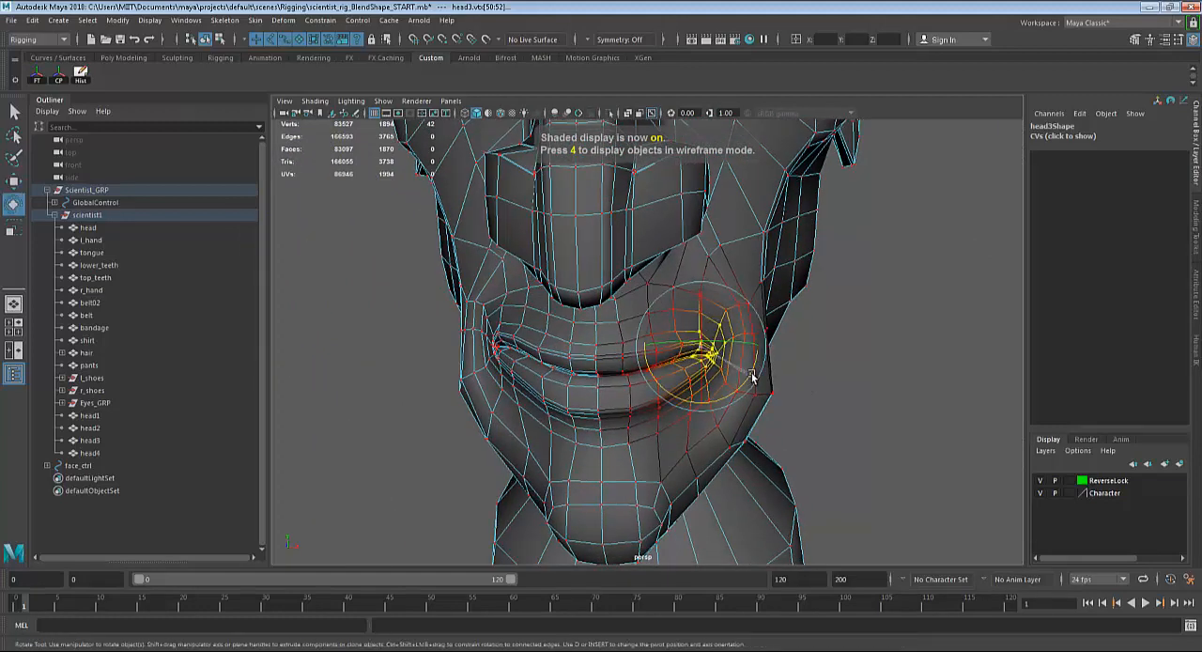
{"action": "key", "text": "w"}
{"action": "left_click_drag", "start_coordinate": [703, 352], "coordinate": [705, 347]}
{"action": "scroll", "coordinate": [706, 350], "scroll_direction": "down", "scroll_amount": 8}
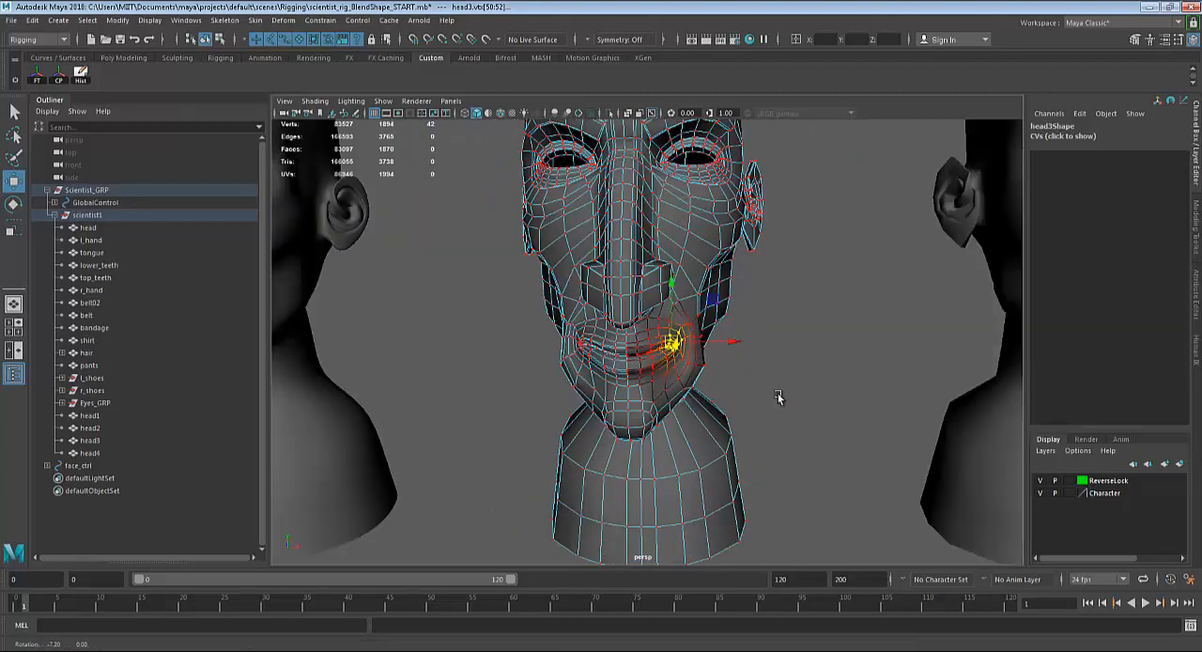
Leave vertex selection on head3, deselect it, and view the smiling head beside its neighbouring copies.
{"action": "key", "text": "q"}
{"action": "right_click_drag", "start_coordinate": [743, 254], "coordinate": [789, 237]}
{"action": "left_click", "coordinate": [818, 372]}
{"action": "scroll", "coordinate": [789, 379], "scroll_direction": "down", "scroll_amount": 3}
{"action": "left_click_drag", "start_coordinate": [788, 378], "coordinate": [768, 381], "text": "alt"}
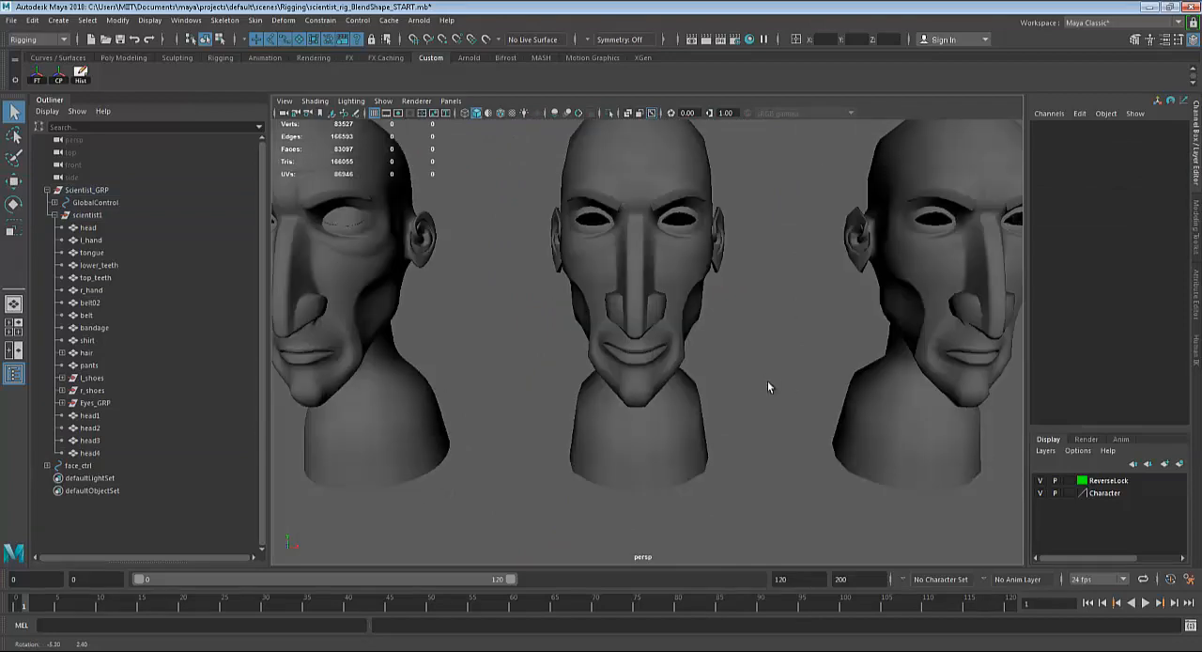
Select head4 and switch it to vertex selection for reshaping its mouth.
{"action": "right_click_drag", "start_coordinate": [769, 381], "coordinate": [624, 387], "text": "alt"}
{"action": "right_click_drag", "start_coordinate": [704, 398], "coordinate": [748, 407], "text": "alt"}
{"action": "middle_click_drag", "start_coordinate": [747, 408], "coordinate": [691, 392], "text": "alt"}
{"action": "scroll", "coordinate": [691, 392], "scroll_direction": "up", "scroll_amount": 4}
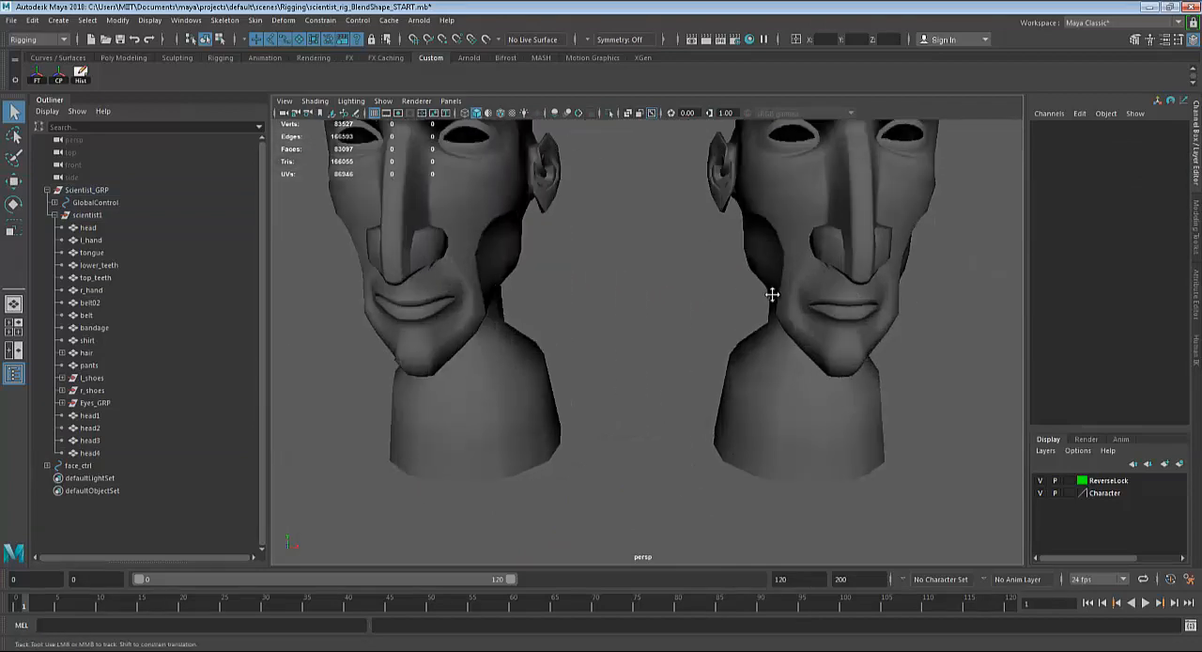
{"action": "middle_click_drag", "start_coordinate": [773, 295], "coordinate": [702, 308], "text": "alt"}
{"action": "scroll", "coordinate": [702, 308], "scroll_direction": "up", "scroll_amount": 3}
{"action": "left_click", "coordinate": [736, 321]}
{"action": "middle_click_drag", "start_coordinate": [763, 362], "coordinate": [717, 362], "text": "alt"}
{"action": "right_click_drag", "start_coordinate": [717, 362], "coordinate": [859, 414], "text": "alt"}
{"action": "middle_click_drag", "start_coordinate": [791, 365], "coordinate": [763, 380], "text": "alt"}
{"action": "right_click_drag", "start_coordinate": [646, 306], "coordinate": [616, 297]}
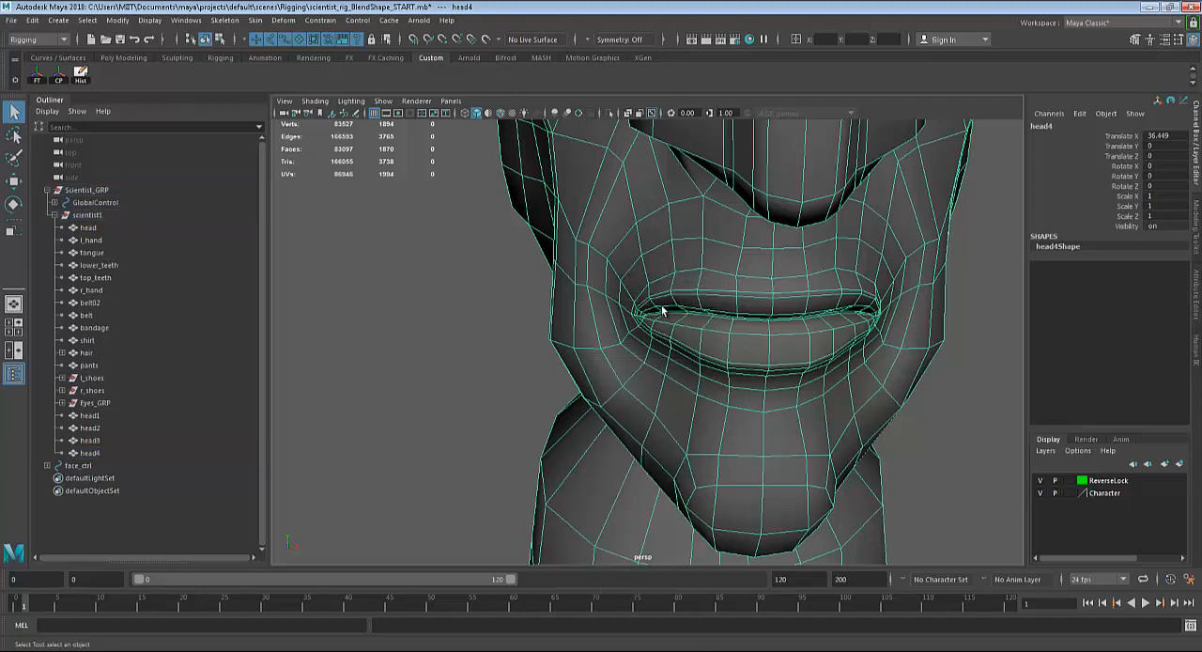
Select only the vertices around the character's right corner of head4's mouth, dropping the neck vertices, and check the selection in wireframe and shaded display.
{"action": "left_click_drag", "start_coordinate": [673, 333], "coordinate": [619, 252], "text": "alt"}
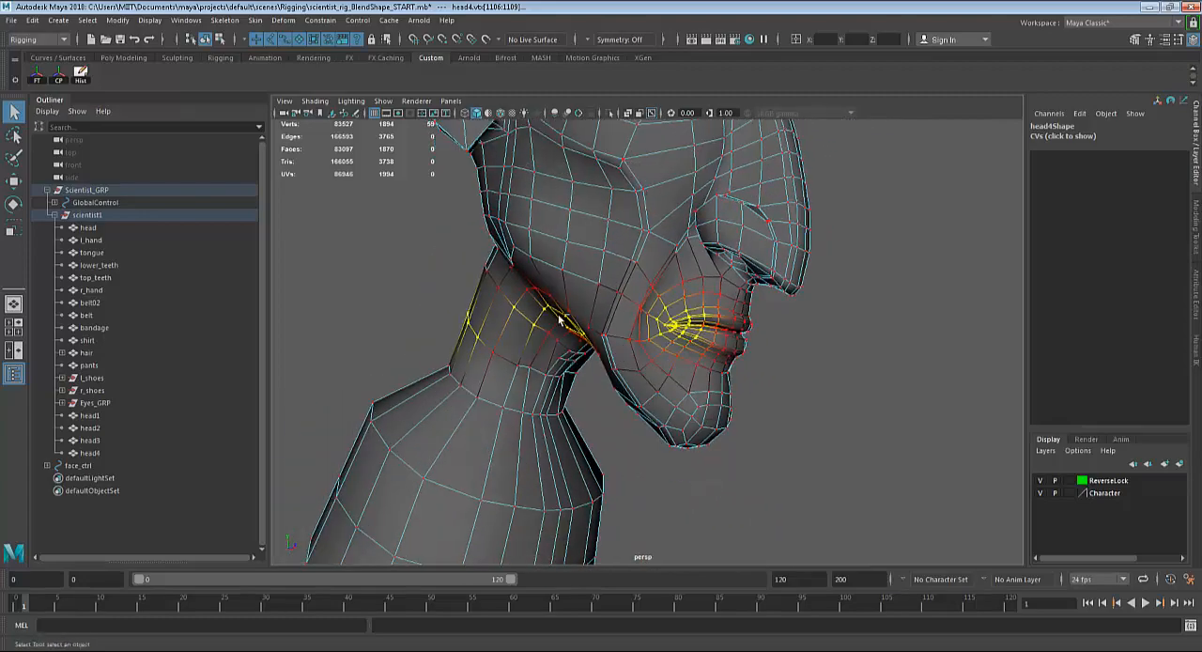
{"action": "left_click_drag", "start_coordinate": [627, 165], "coordinate": [404, 474], "text": "ctrl"}
{"action": "key", "text": "4"}
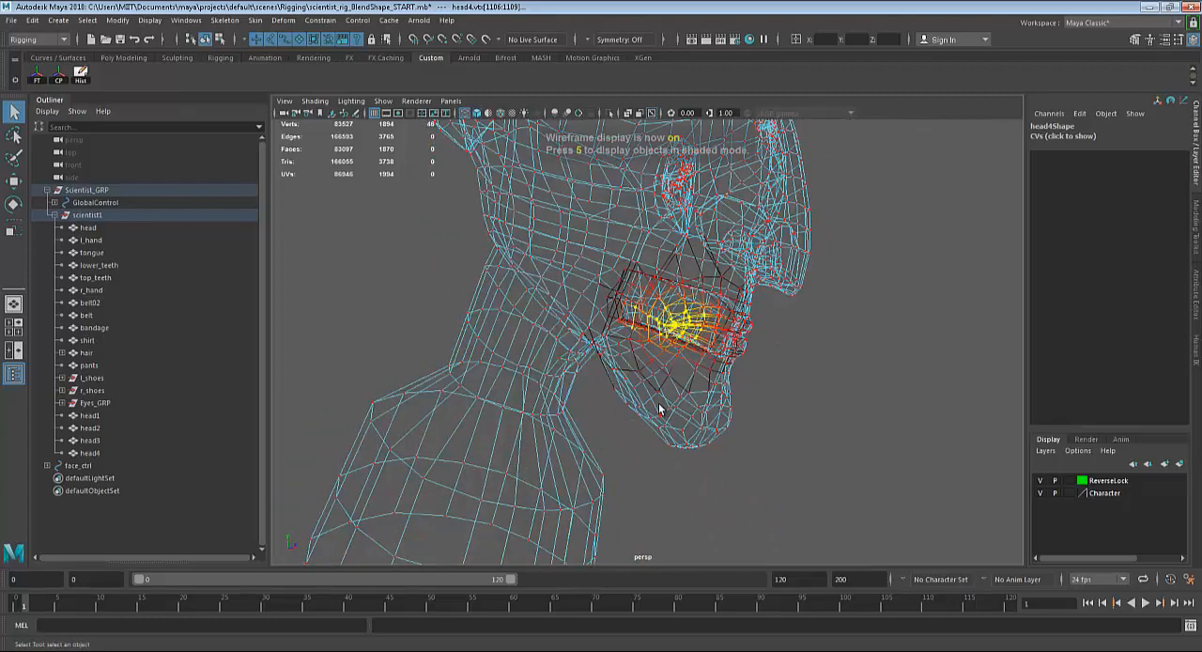
{"action": "left_click_drag", "start_coordinate": [695, 404], "coordinate": [646, 407], "text": "alt"}
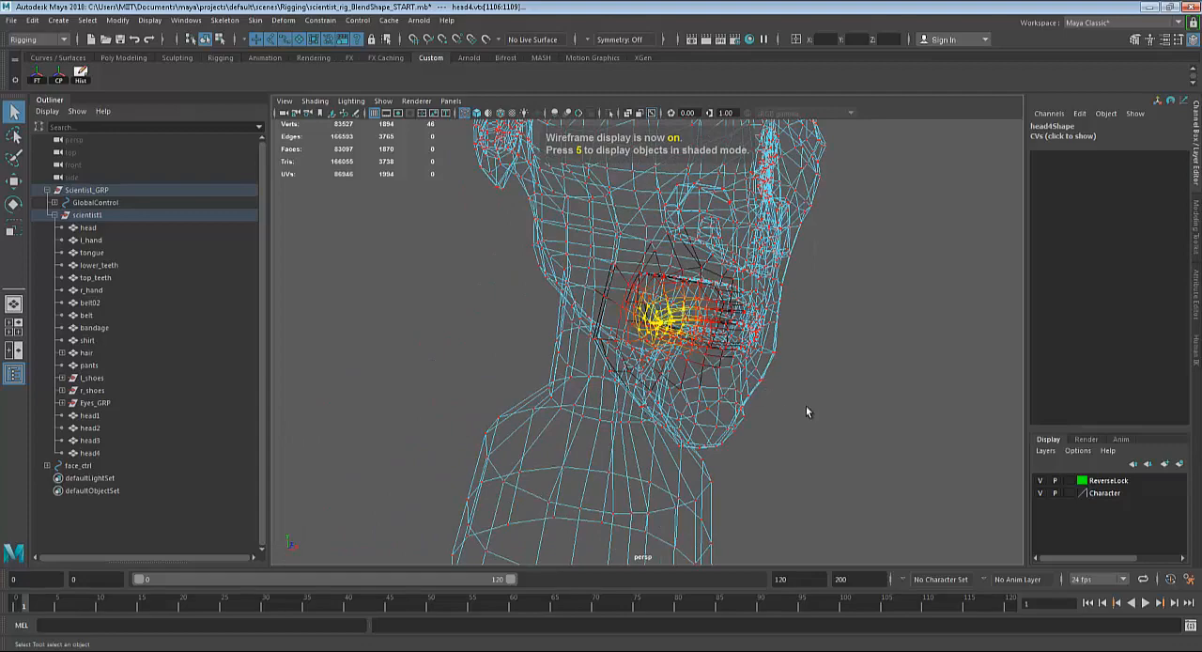
{"action": "key", "text": "5"}
{"action": "right_click_drag", "start_coordinate": [806, 406], "coordinate": [842, 413], "text": "alt"}
{"action": "left_click_drag", "start_coordinate": [842, 413], "coordinate": [732, 383], "text": "alt"}
Move head4's right mouth corner downward, rotate it slightly, and lower it a little more to start a frown.
{"action": "key", "text": "w"}
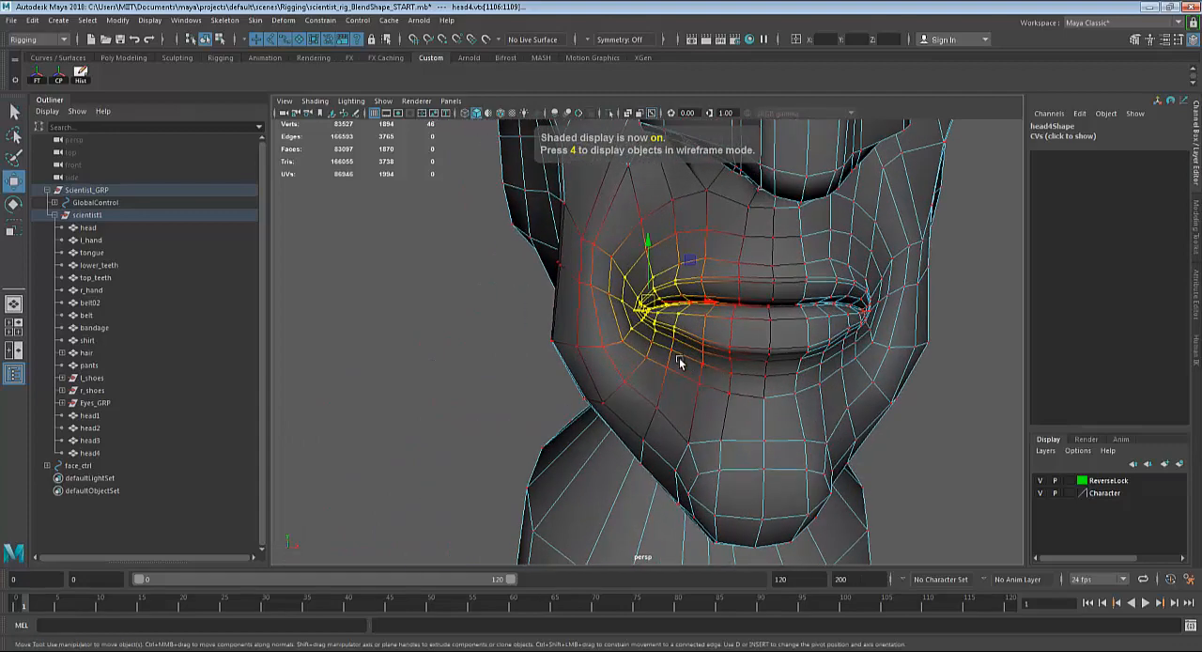
{"action": "left_click_drag", "start_coordinate": [655, 244], "coordinate": [668, 270]}
{"action": "key", "text": "e"}
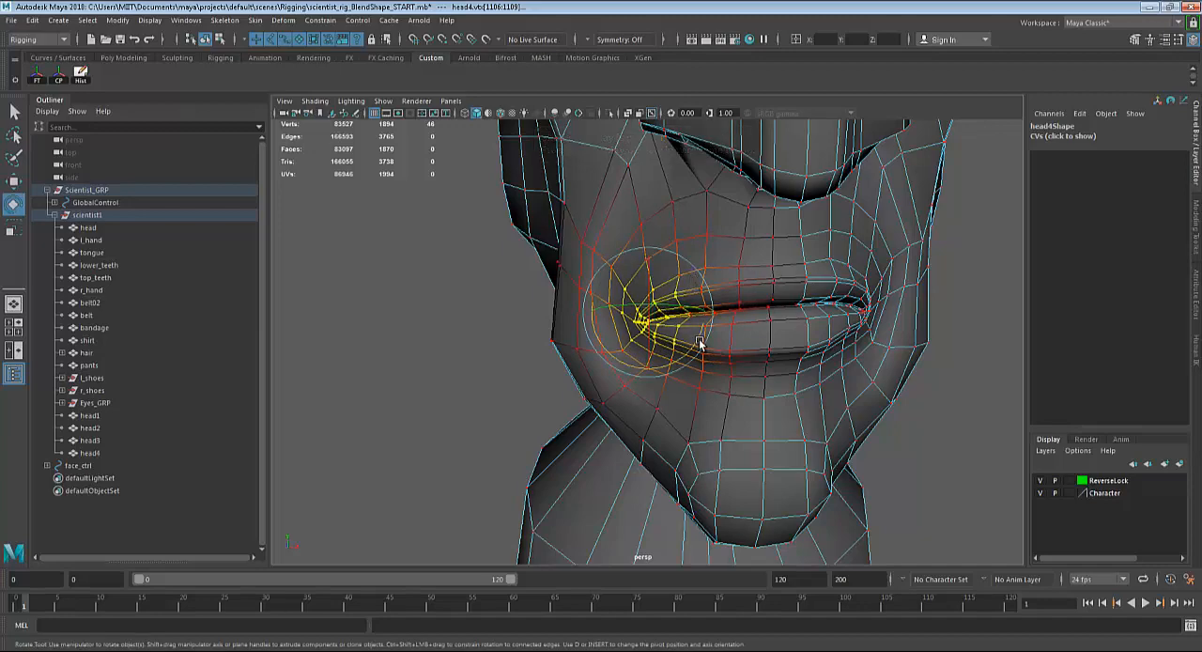
{"action": "left_click_drag", "start_coordinate": [698, 340], "coordinate": [705, 333]}
{"action": "key", "text": "w"}
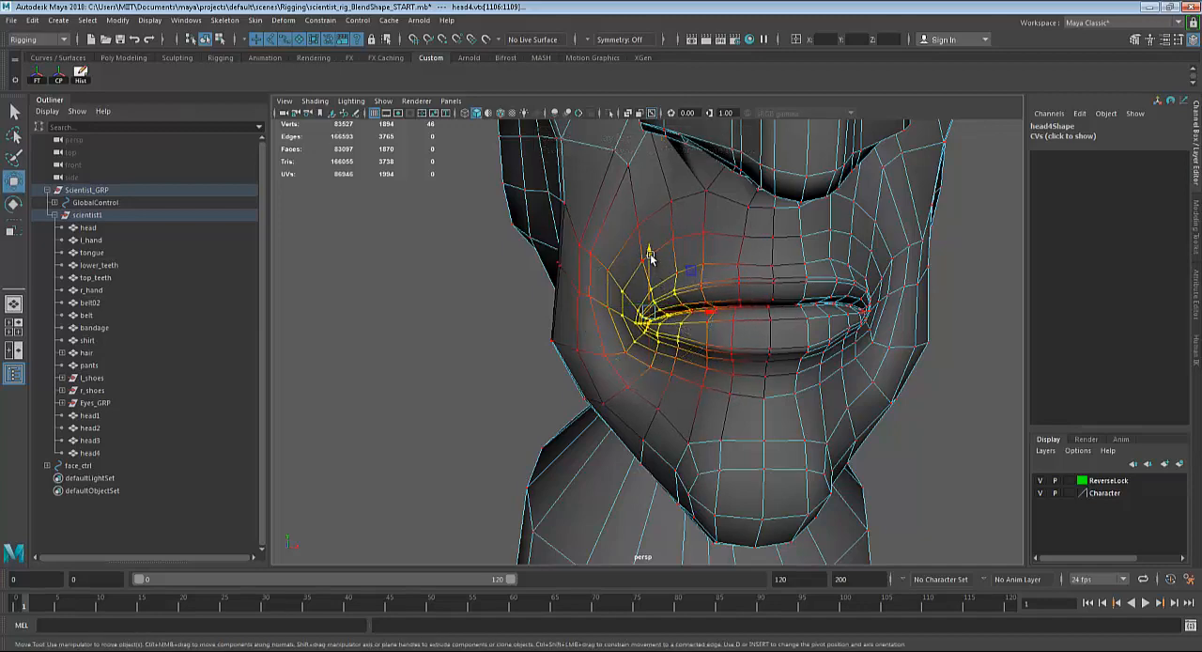
{"action": "left_click_drag", "start_coordinate": [650, 256], "coordinate": [651, 263]}
{"action": "left_click_drag", "start_coordinate": [880, 371], "coordinate": [754, 340], "text": "alt"}
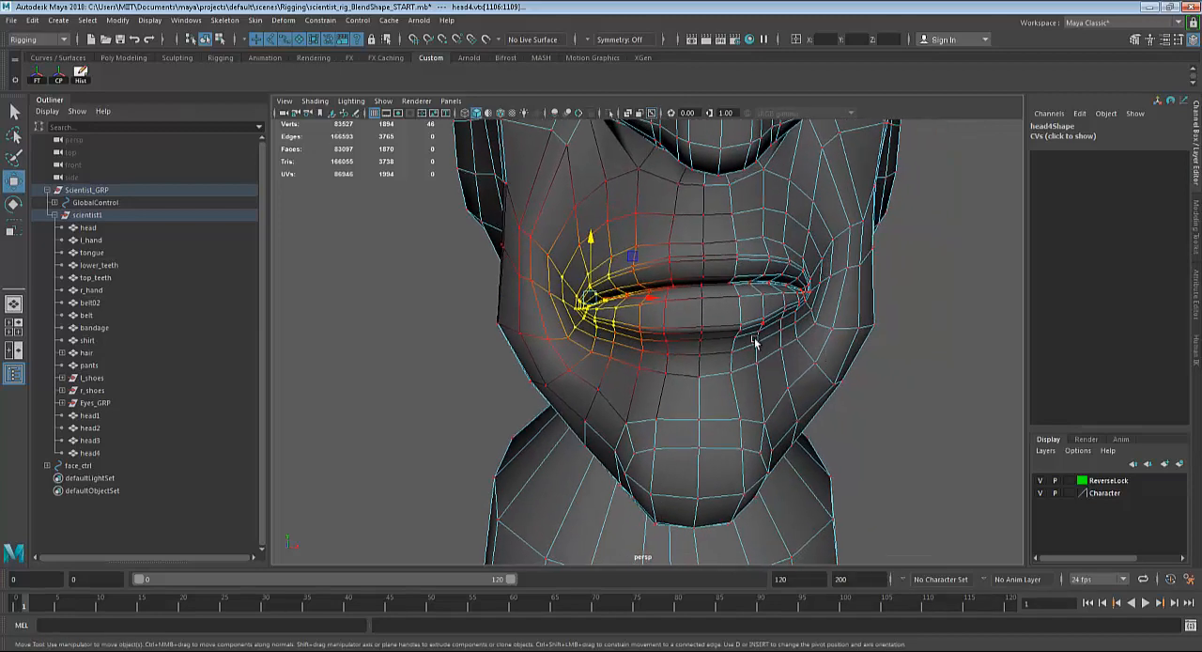
{"action": "middle_click_drag", "start_coordinate": [795, 326], "coordinate": [763, 340], "text": "alt"}
{"action": "left_click_drag", "start_coordinate": [763, 340], "coordinate": [732, 332], "text": "alt"}
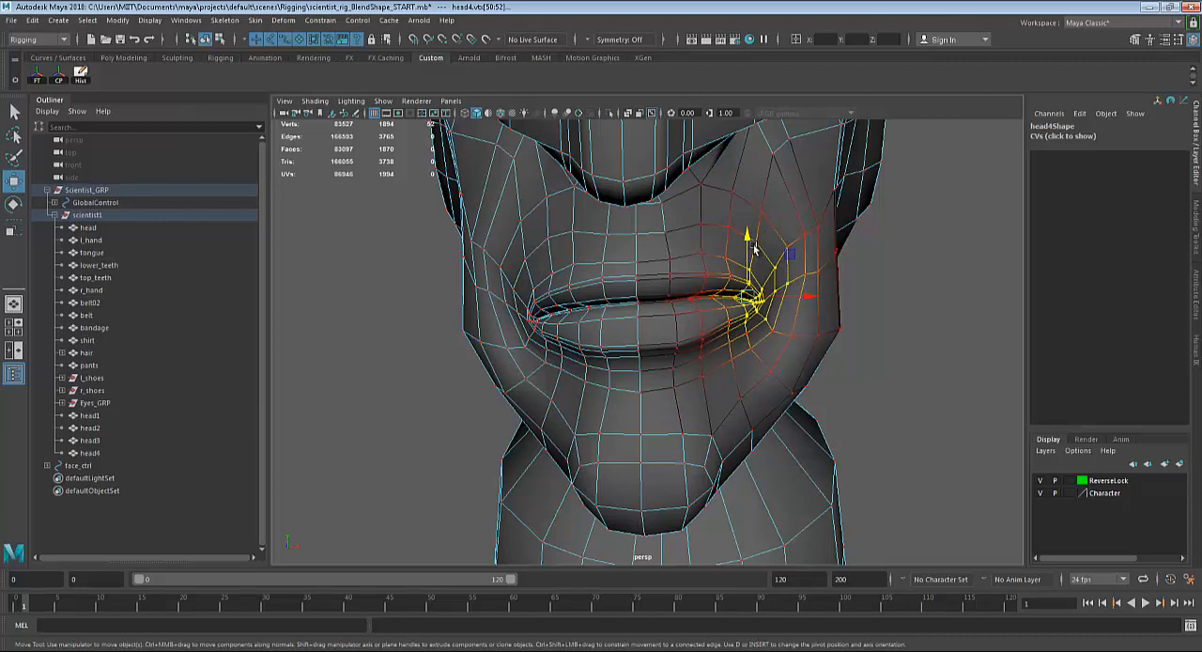
{"action": "key", "text": "ctrl+z"}
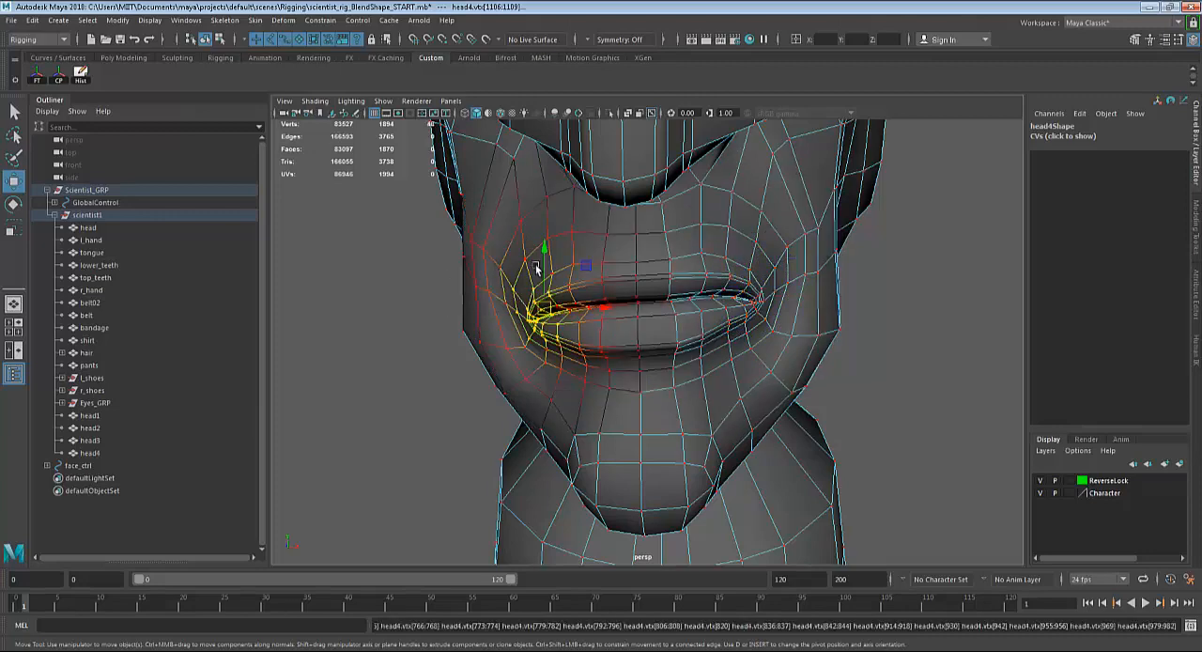
Nudge head4's right mouth corner slightly lower with the Move tool.
{"action": "key", "text": "e"}
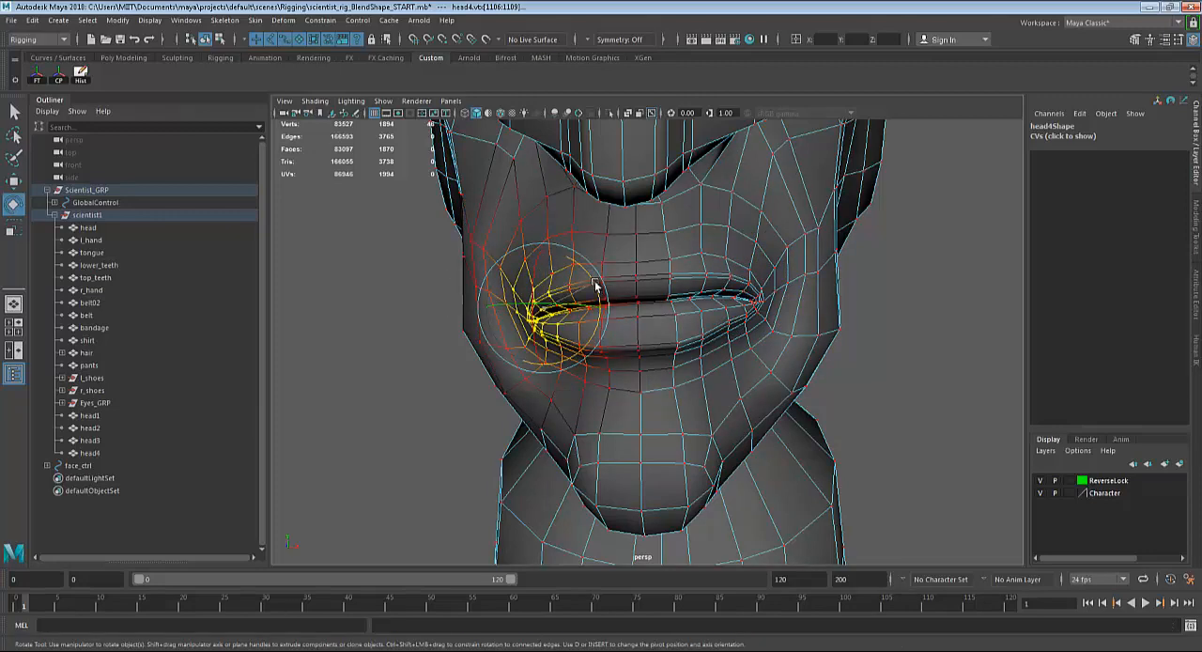
{"action": "key", "text": "w"}
{"action": "left_click_drag", "start_coordinate": [547, 249], "coordinate": [547, 250]}
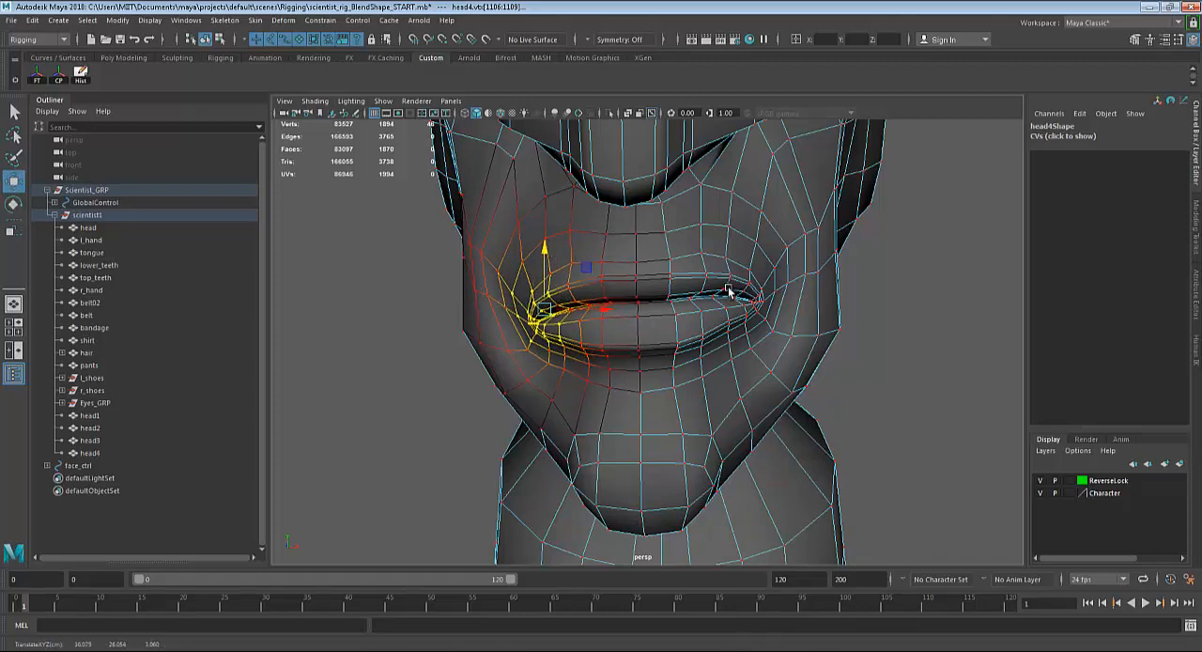
Select the vertices around the character's left corner of head4's mouth, removing the stray neck vertices from the selection.
{"action": "left_click_drag", "start_coordinate": [739, 271], "coordinate": [776, 324]}
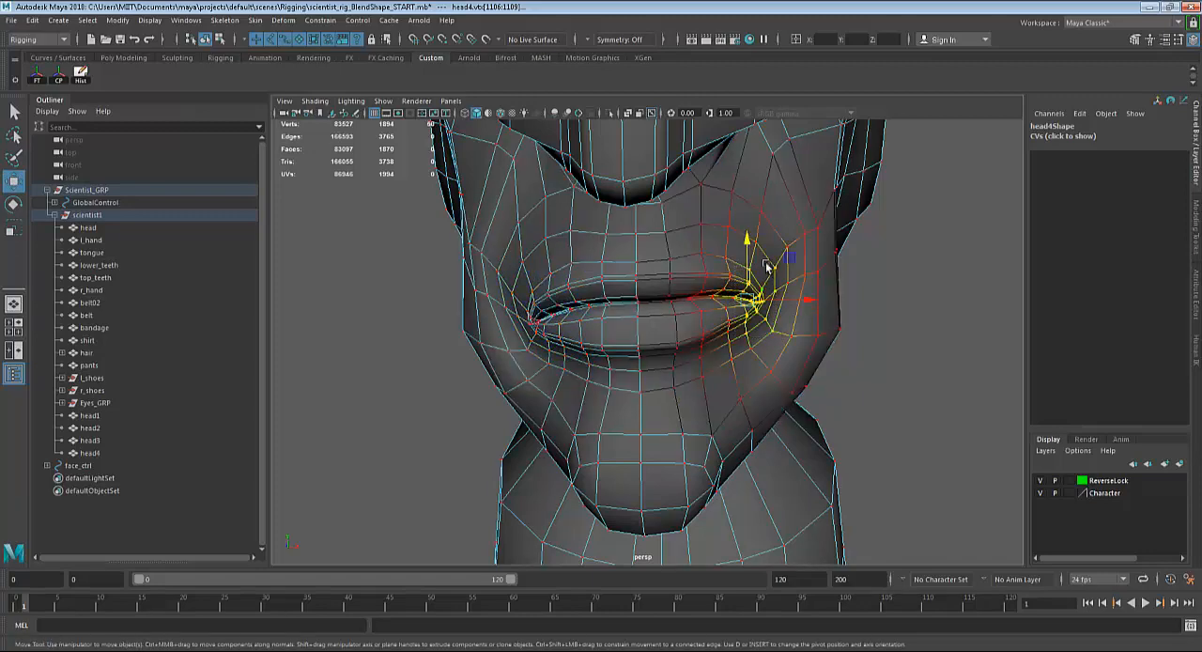
{"action": "left_click_drag", "start_coordinate": [924, 365], "coordinate": [880, 368], "text": "alt"}
{"action": "scroll", "coordinate": [881, 368], "scroll_direction": "down", "scroll_amount": 3}
{"action": "left_click_drag", "start_coordinate": [964, 177], "coordinate": [736, 461], "text": "ctrl"}
{"action": "mouse_move", "coordinate": [860, 403]}
{"action": "left_mouse_down", "text": "alt"}
{"action": "mouse_move", "coordinate": [861, 372]}
{"action": "mouse_move", "coordinate": [854, 403]}
{"action": "left_mouse_up", "text": "alt"}
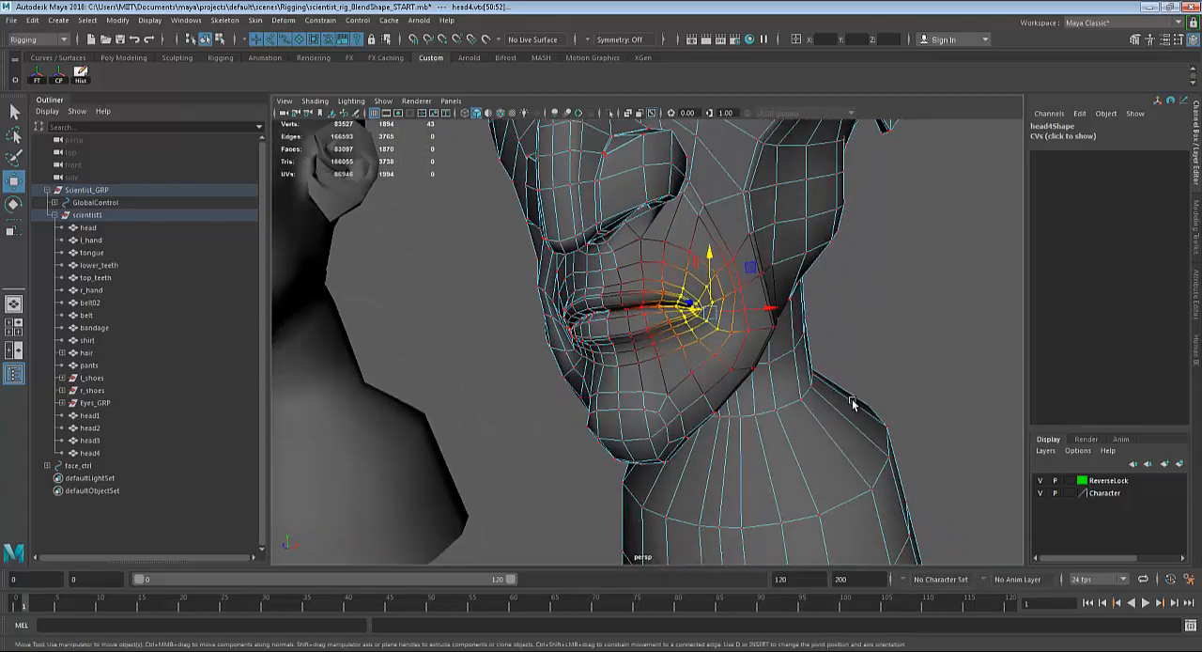
{"action": "right_click_drag", "start_coordinate": [898, 435], "coordinate": [948, 464], "text": "alt"}
Move head4's left mouth corner down to match the lowered right corner.
{"action": "left_click_drag", "start_coordinate": [818, 282], "coordinate": [785, 346], "text": "alt"}
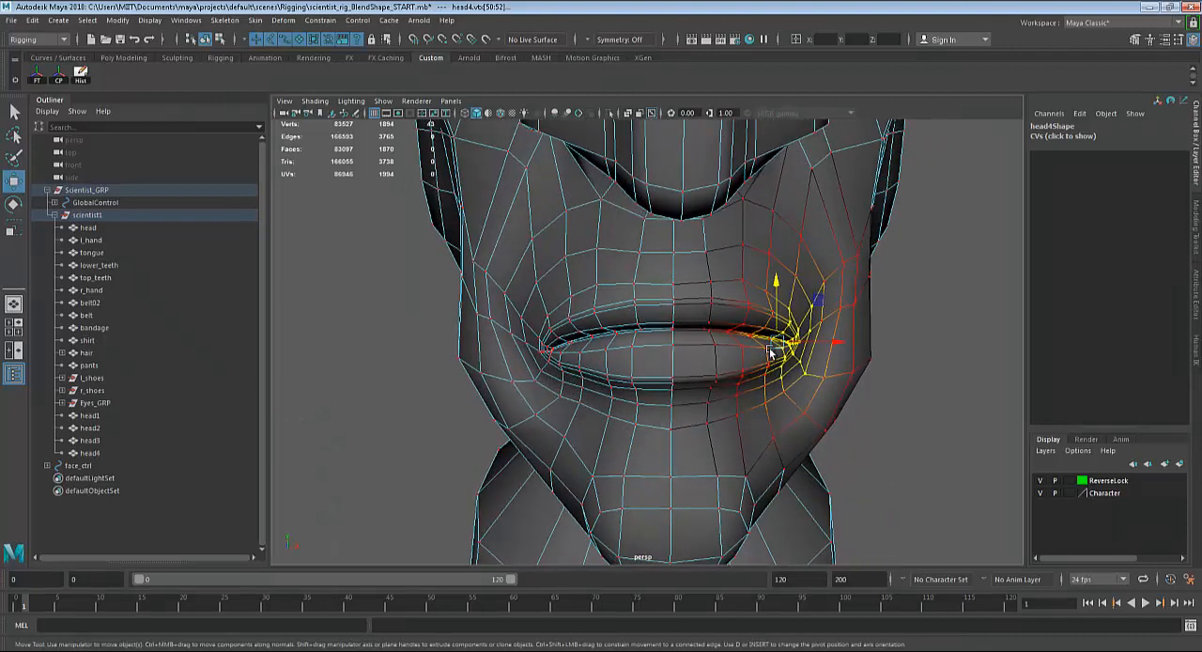
{"action": "key", "text": "e"}
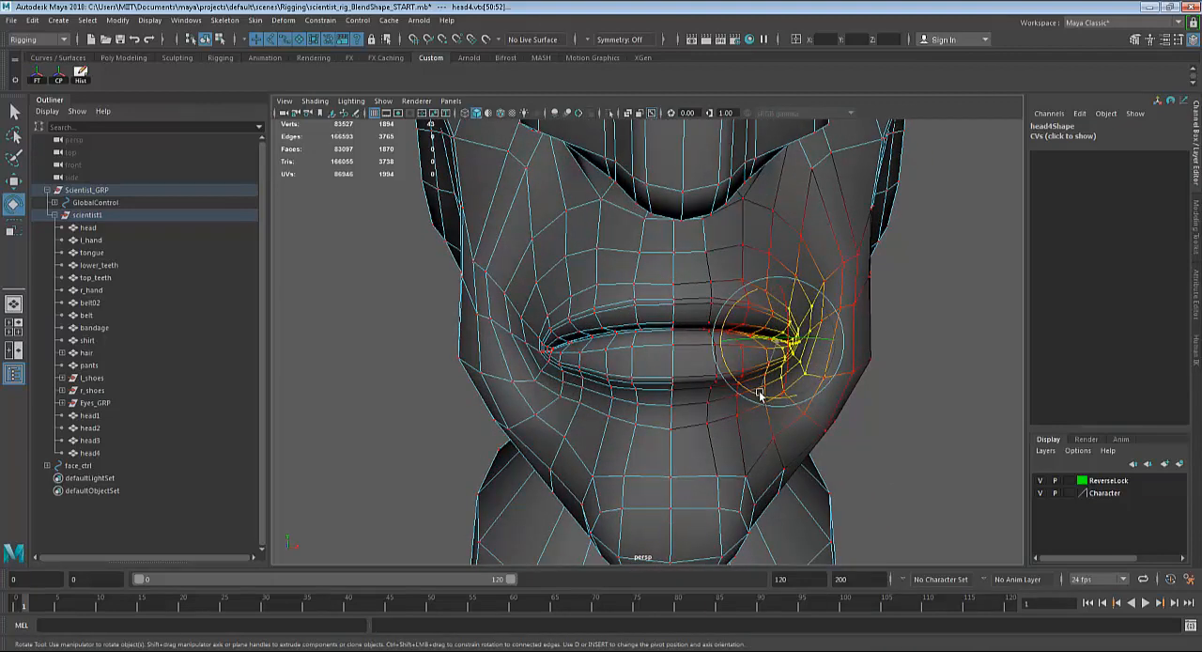
{"action": "key", "text": "w"}
{"action": "left_click_drag", "start_coordinate": [779, 284], "coordinate": [779, 288]}
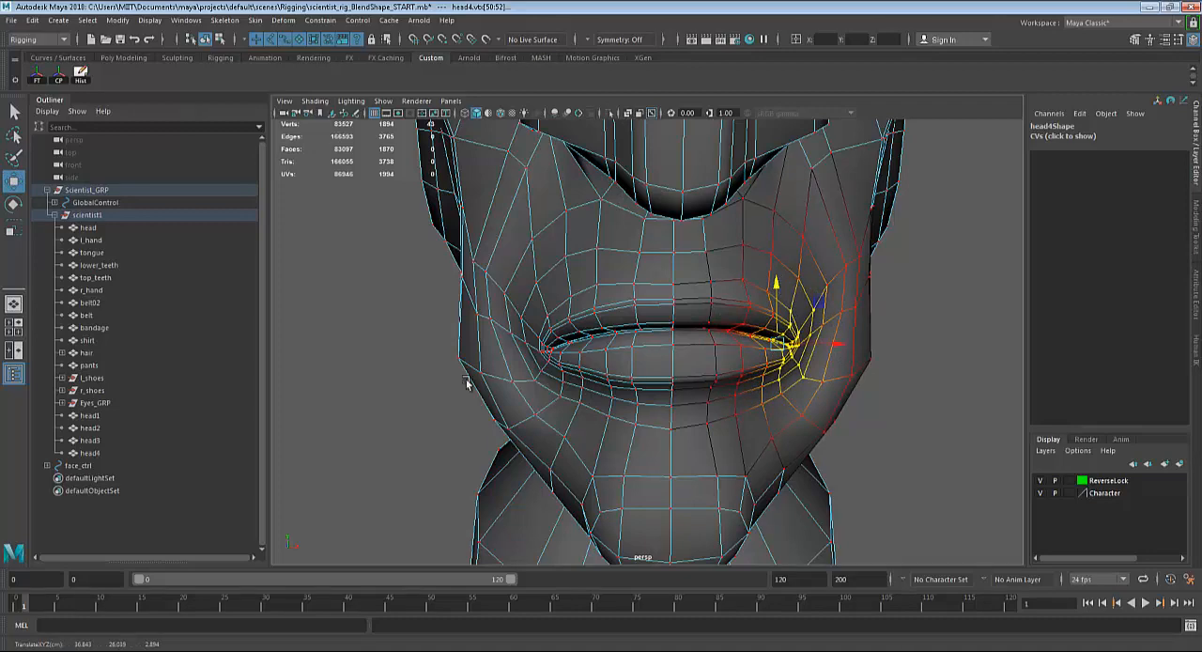
Reselect head4's right mouth corner without the neck vertices and fine-tune its height, slightly lower, for the frown.
{"action": "left_click", "coordinate": [561, 363]}
{"action": "scroll", "coordinate": [596, 391], "scroll_direction": "down", "scroll_amount": 5}
{"action": "left_click_drag", "start_coordinate": [613, 387], "coordinate": [652, 387], "text": "alt"}
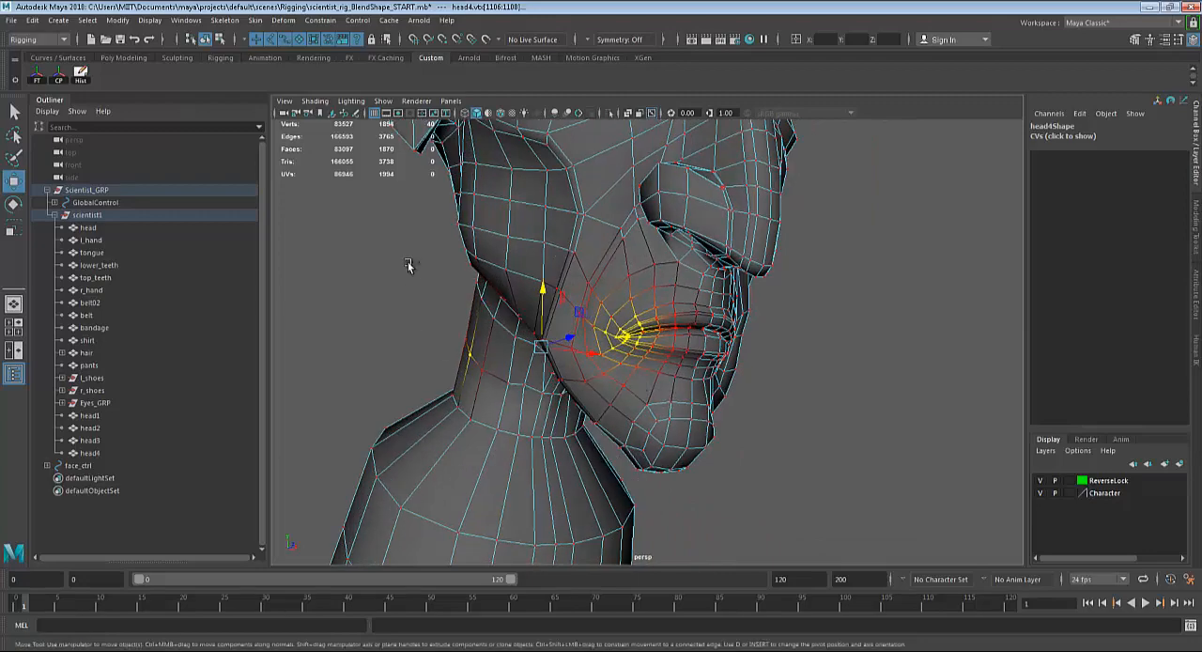
{"action": "left_click_drag", "start_coordinate": [408, 224], "coordinate": [508, 404], "text": "ctrl"}
{"action": "mouse_move", "coordinate": [675, 444]}
{"action": "left_mouse_down", "text": "alt"}
{"action": "mouse_move", "coordinate": [690, 477]}
{"action": "mouse_move", "coordinate": [673, 467]}
{"action": "mouse_move", "coordinate": [685, 456]}
{"action": "left_mouse_up", "text": "alt"}
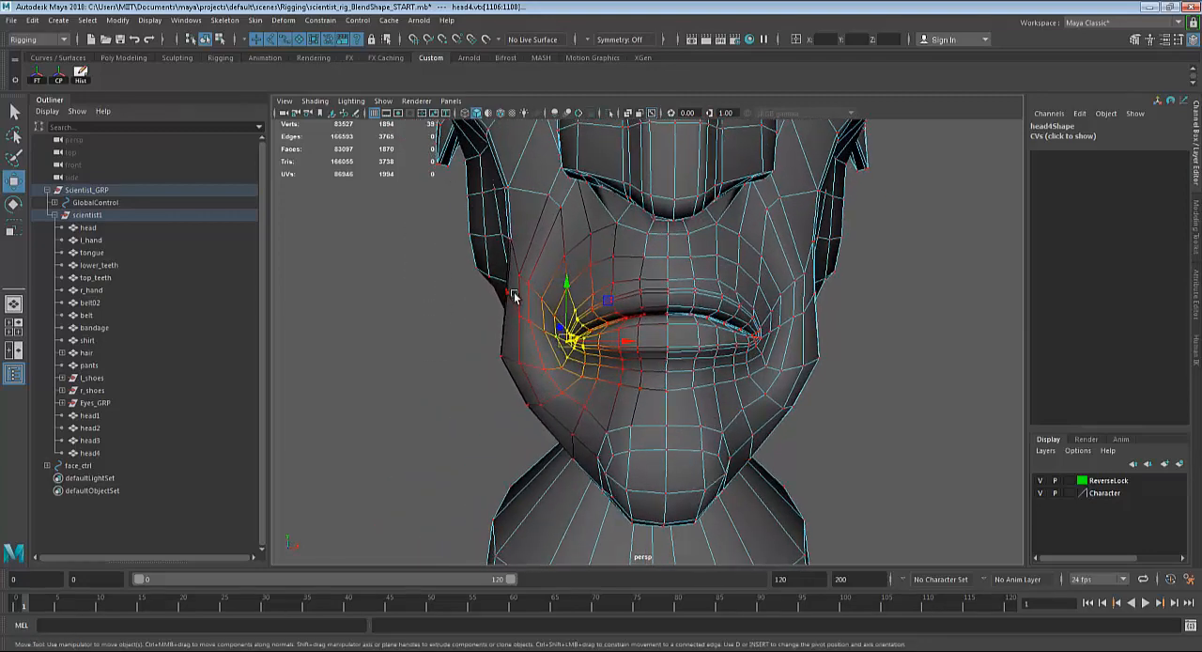
{"action": "scroll", "coordinate": [540, 277], "scroll_direction": "up", "scroll_amount": 2}
{"action": "middle_click_drag", "start_coordinate": [548, 280], "coordinate": [546, 285]}
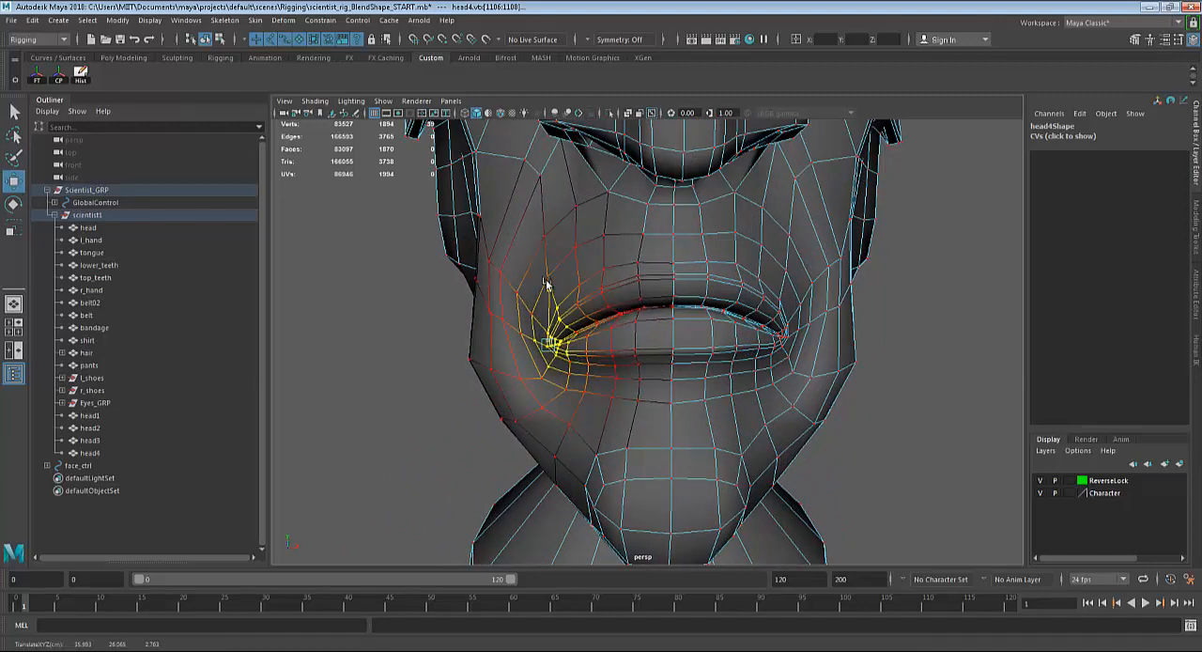
{"action": "left_click_drag", "start_coordinate": [547, 283], "coordinate": [549, 283]}
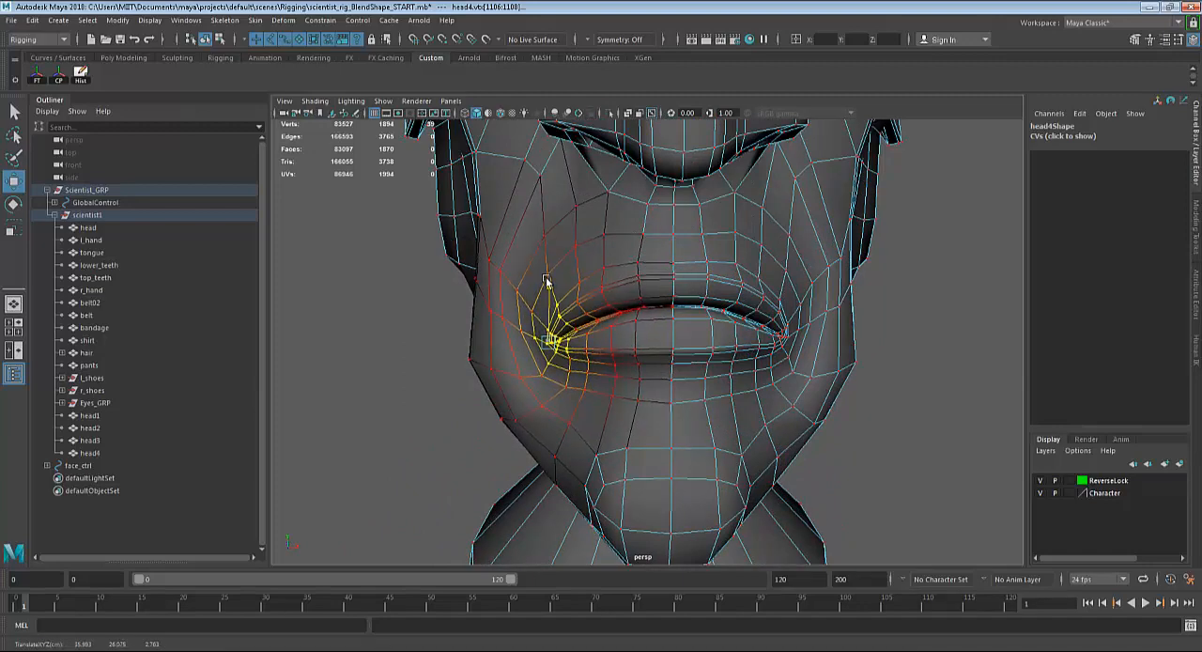
Reselect head4's left mouth corner, excluding the neck vertices, and fine-tune its height to even out the frown.
{"action": "left_click_drag", "start_coordinate": [767, 380], "coordinate": [748, 383], "text": "alt"}
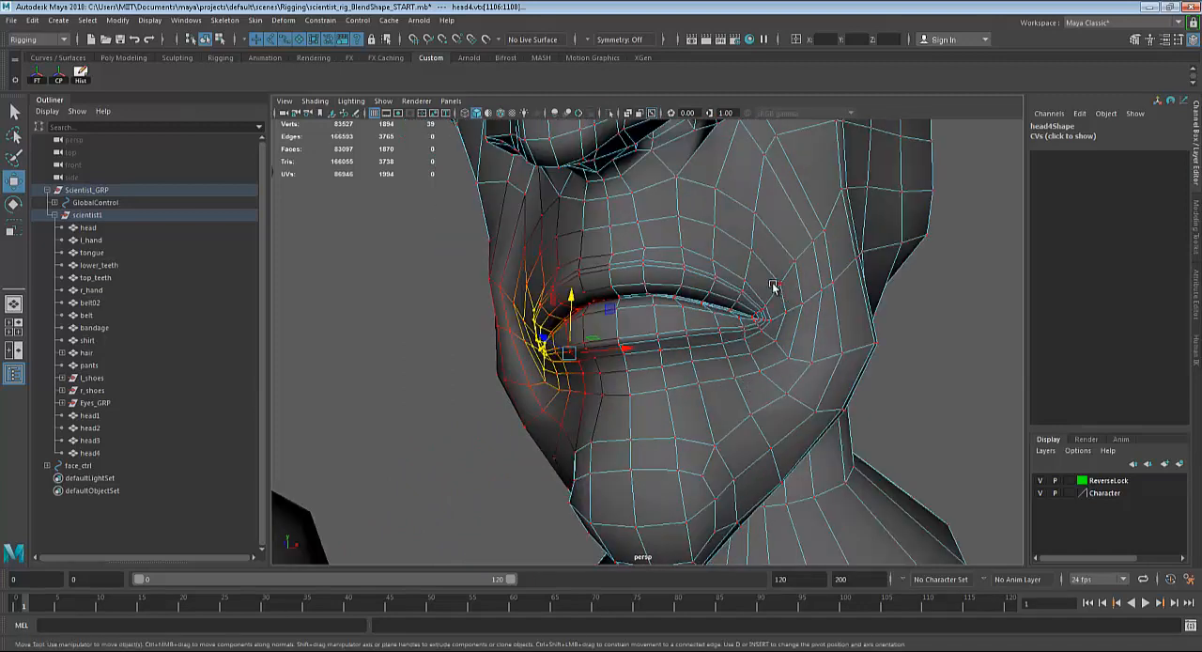
{"action": "left_click_drag", "start_coordinate": [756, 338], "coordinate": [716, 438], "text": "alt"}
{"action": "scroll", "coordinate": [718, 402], "scroll_direction": "down", "scroll_amount": 3}
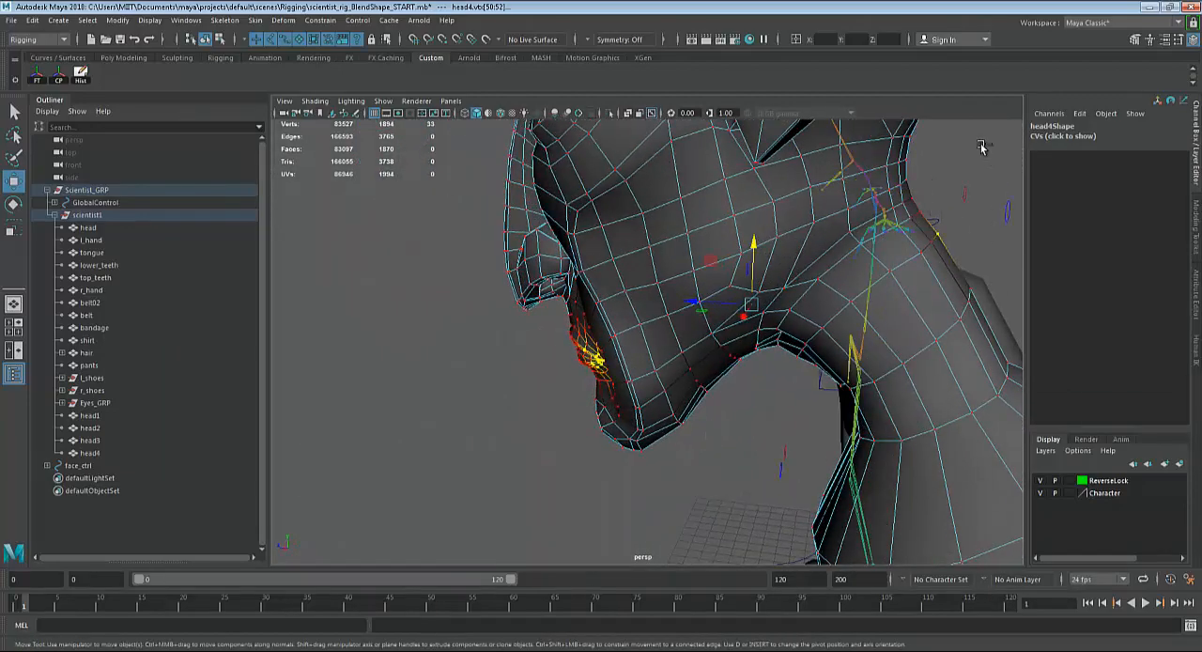
{"action": "left_click_drag", "start_coordinate": [768, 331], "coordinate": [795, 344], "text": "alt"}
{"action": "right_click_drag", "start_coordinate": [795, 344], "coordinate": [1099, 425], "text": "alt"}
{"action": "left_click_drag", "start_coordinate": [768, 401], "coordinate": [799, 314], "text": "alt"}
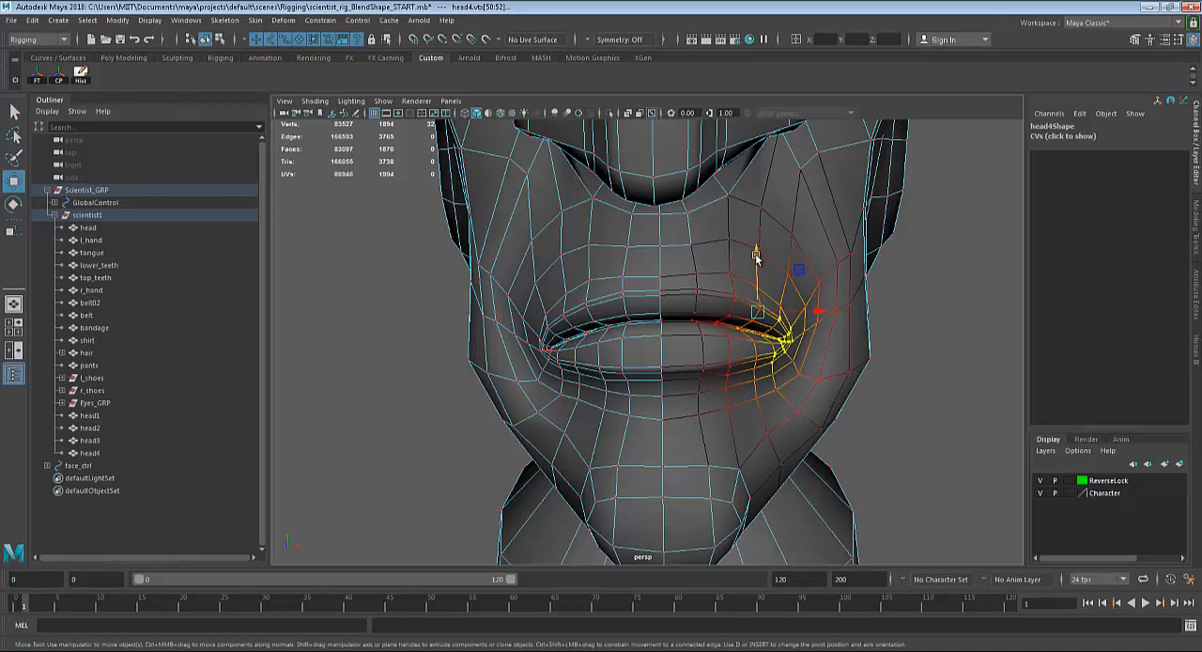
{"action": "left_click_drag", "start_coordinate": [756, 255], "coordinate": [757, 256]}
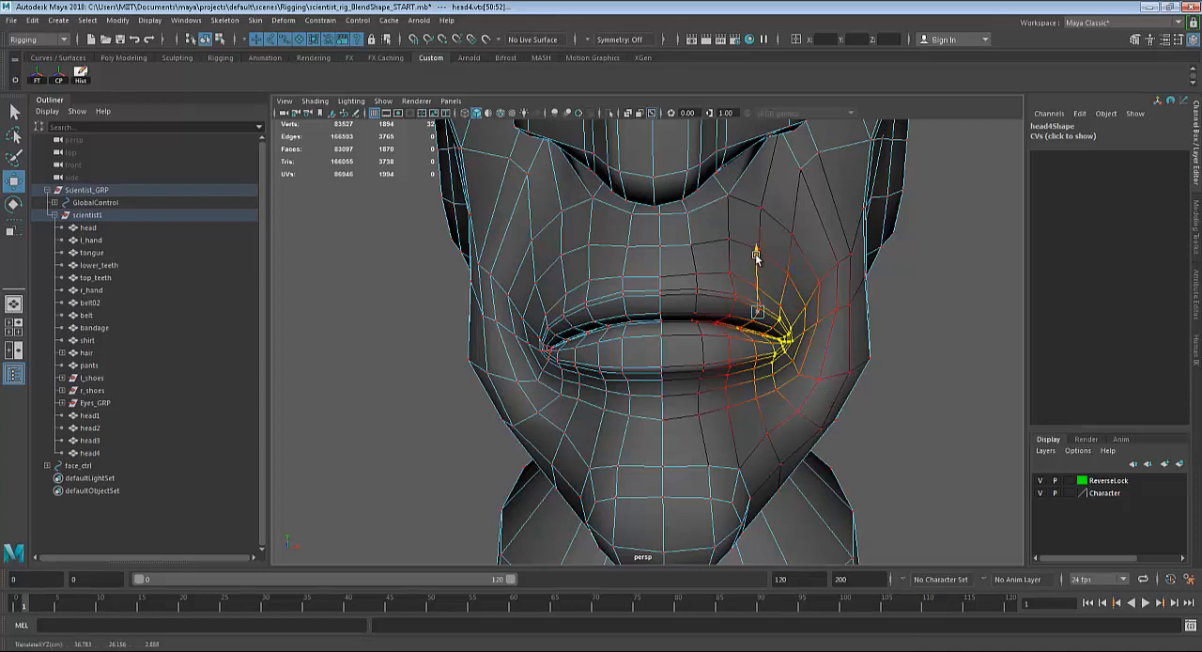
{"action": "left_click_drag", "start_coordinate": [759, 259], "coordinate": [761, 260]}
Leave vertex selection on head4 and deselect it to show the frowning head in plain shading.
{"action": "left_click_drag", "start_coordinate": [758, 320], "coordinate": [698, 326], "text": "alt"}
{"action": "key", "text": "q"}
{"action": "scroll", "coordinate": [628, 298], "scroll_direction": "down", "scroll_amount": 4}
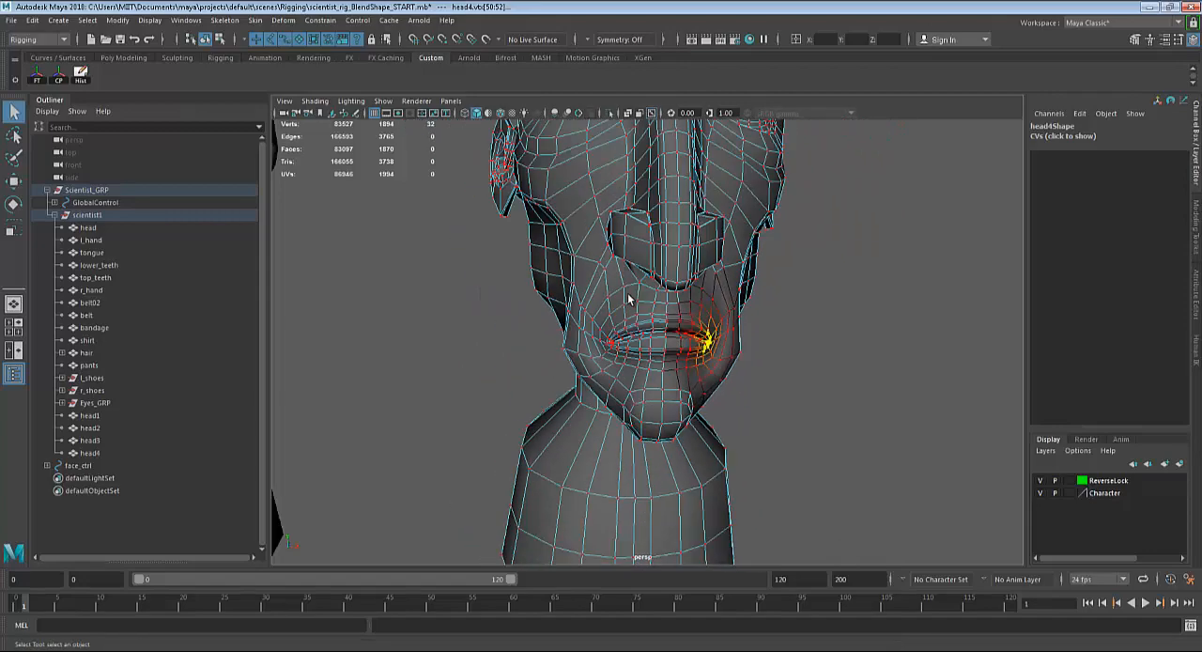
{"action": "right_click_drag", "start_coordinate": [628, 297], "coordinate": [668, 274]}
{"action": "left_click", "coordinate": [868, 381]}
{"action": "scroll", "coordinate": [860, 376], "scroll_direction": "down", "scroll_amount": 8}
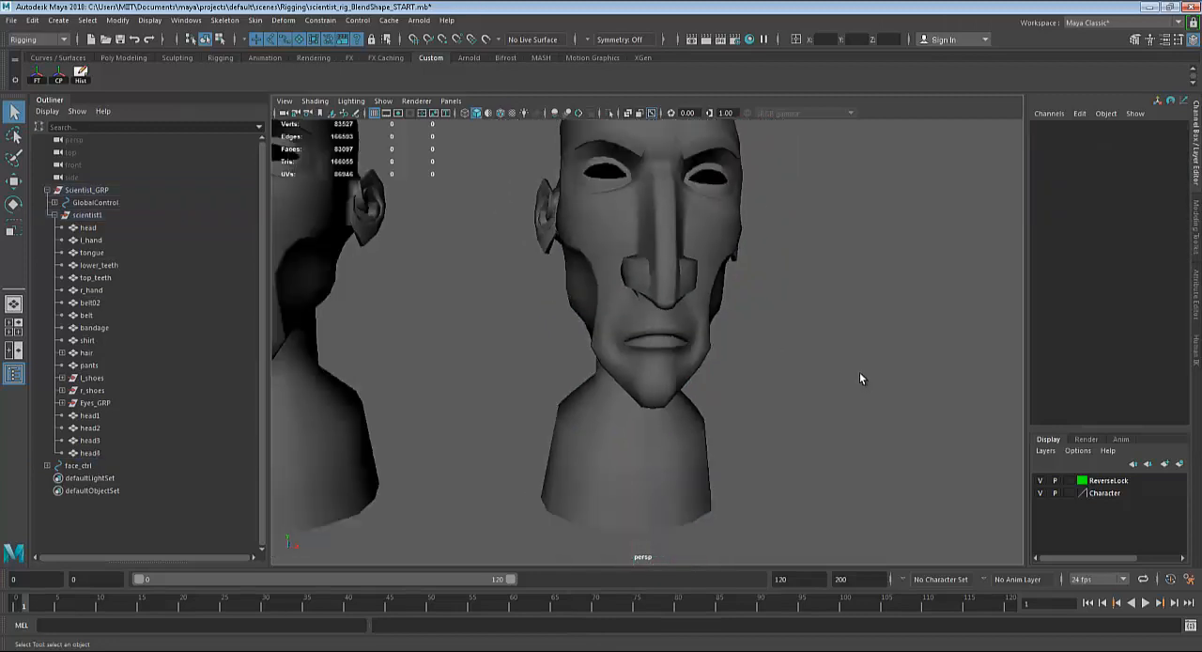
{"action": "scroll", "coordinate": [695, 388], "scroll_direction": "down", "scroll_amount": 5}
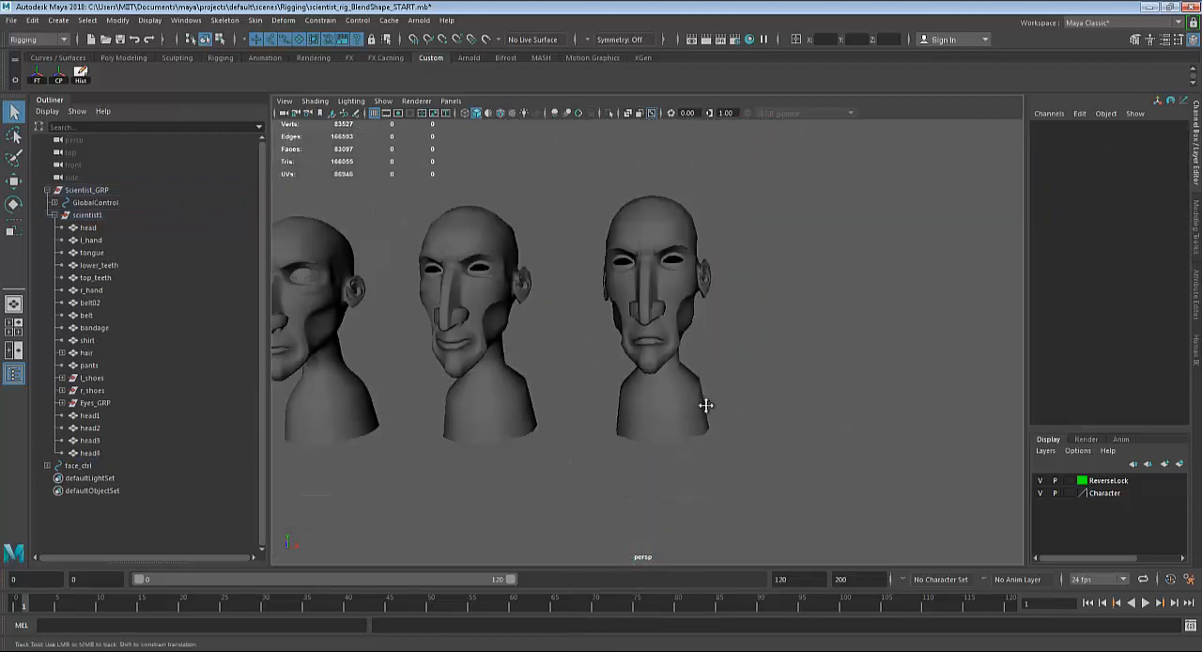
Compare the four sculpted heads from several angles, picking out head3 and head2 among the eyelid, smile and frown shapes.
{"action": "middle_click_drag", "start_coordinate": [705, 402], "coordinate": [835, 402], "text": "alt"}
{"action": "left_click_drag", "start_coordinate": [834, 402], "coordinate": [731, 432], "text": "alt"}
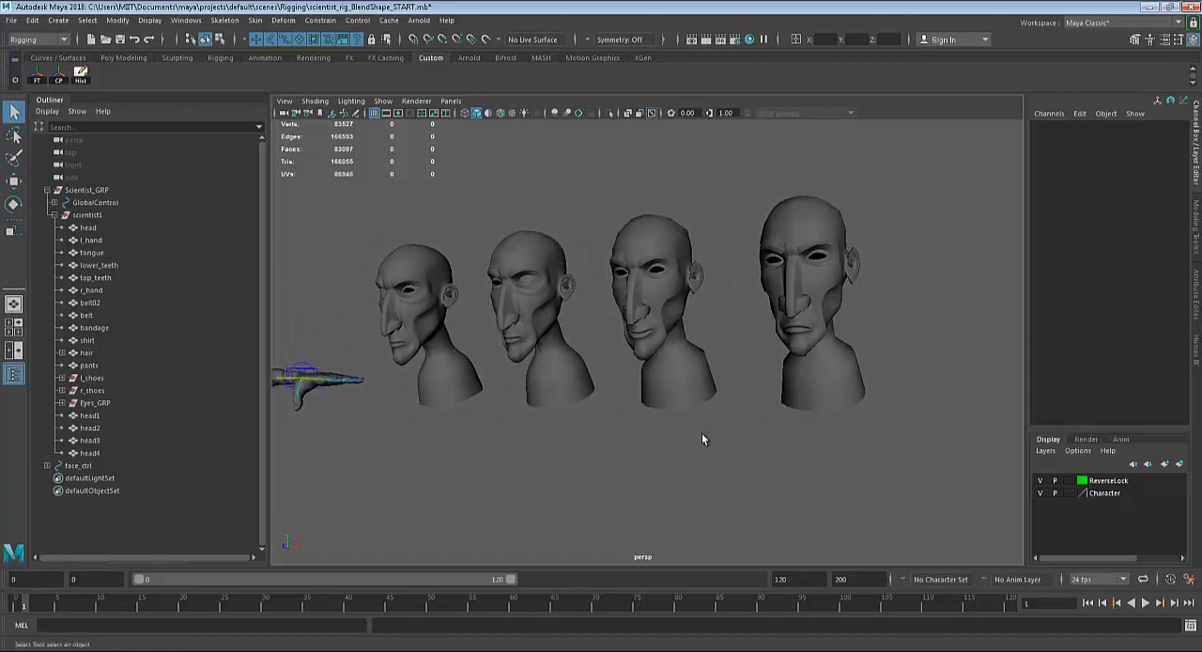
{"action": "scroll", "coordinate": [702, 430], "scroll_direction": "up", "scroll_amount": 3}
{"action": "left_click_drag", "start_coordinate": [830, 395], "coordinate": [759, 404], "text": "alt"}
{"action": "scroll", "coordinate": [695, 413], "scroll_direction": "down", "scroll_amount": 2}
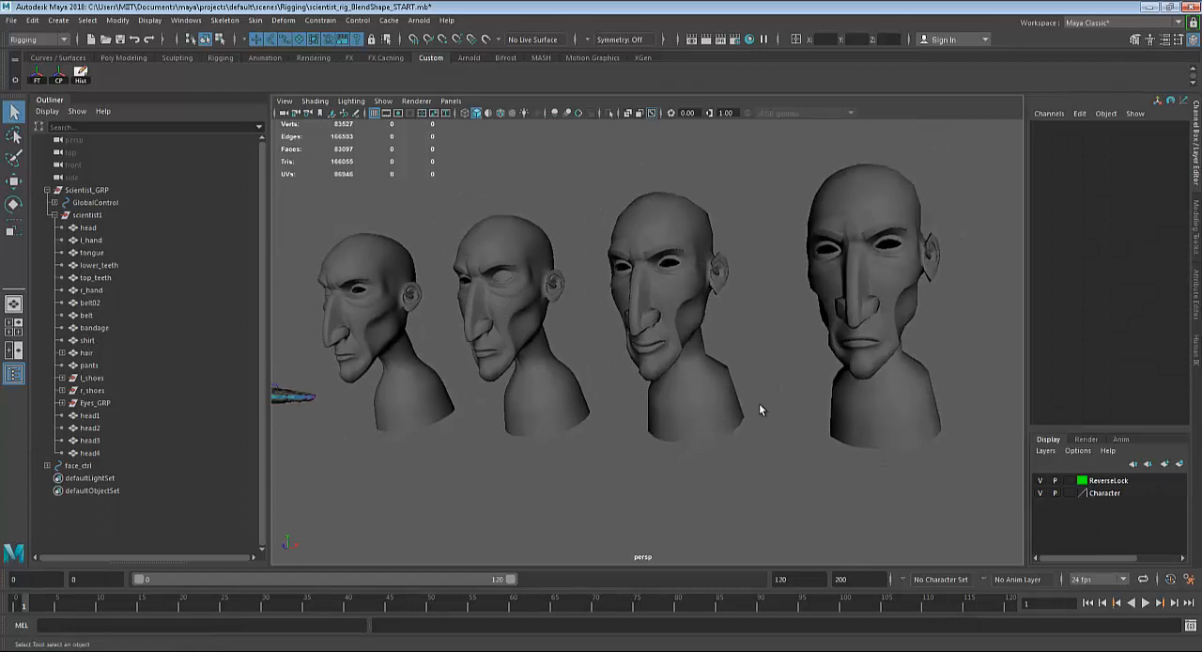
{"action": "left_click_drag", "start_coordinate": [524, 435], "coordinate": [801, 333], "text": "alt"}
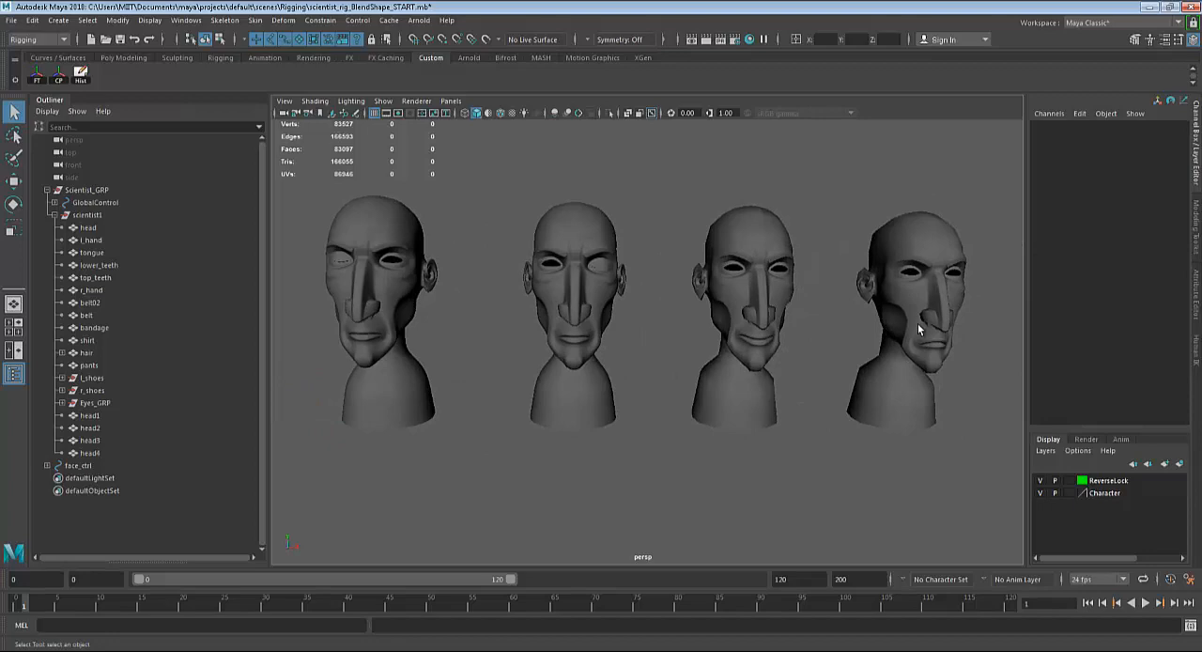
{"action": "left_click", "coordinate": [770, 310]}
{"action": "left_click", "coordinate": [593, 299]}
{"action": "scroll", "coordinate": [801, 320], "scroll_direction": "down", "scroll_amount": 4}
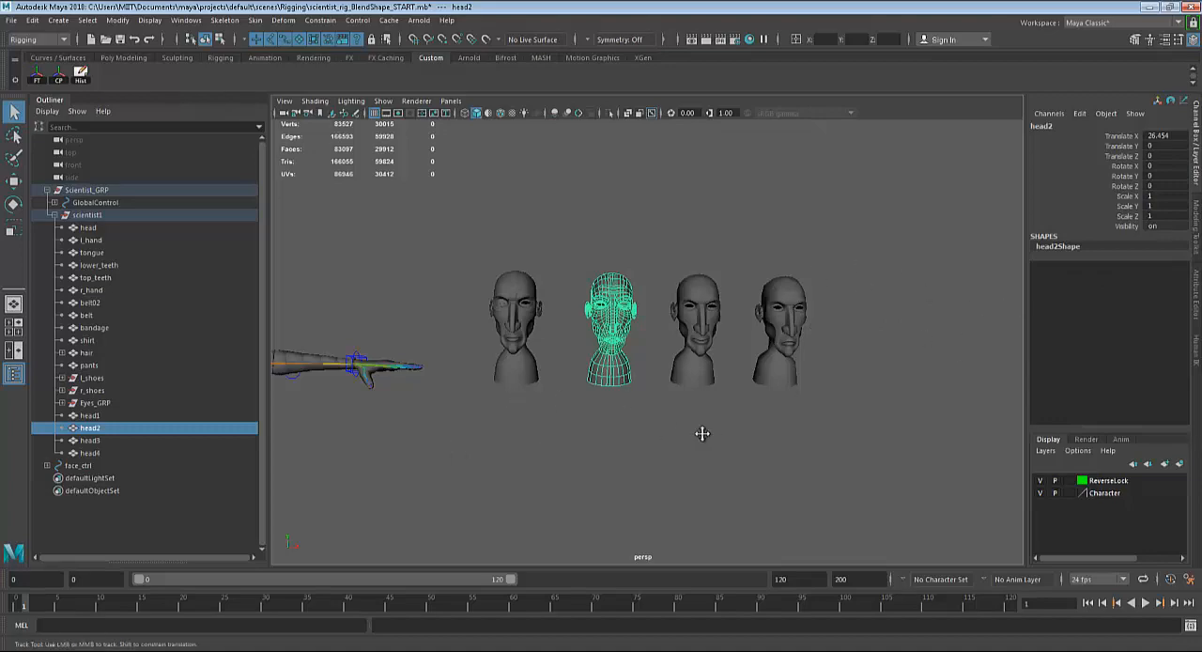
Examine the rigged scientist's original face beside the face control curves.
{"action": "middle_click_drag", "start_coordinate": [701, 434], "coordinate": [1094, 429], "text": "alt"}
{"action": "scroll", "coordinate": [702, 298], "scroll_direction": "up", "scroll_amount": 3}
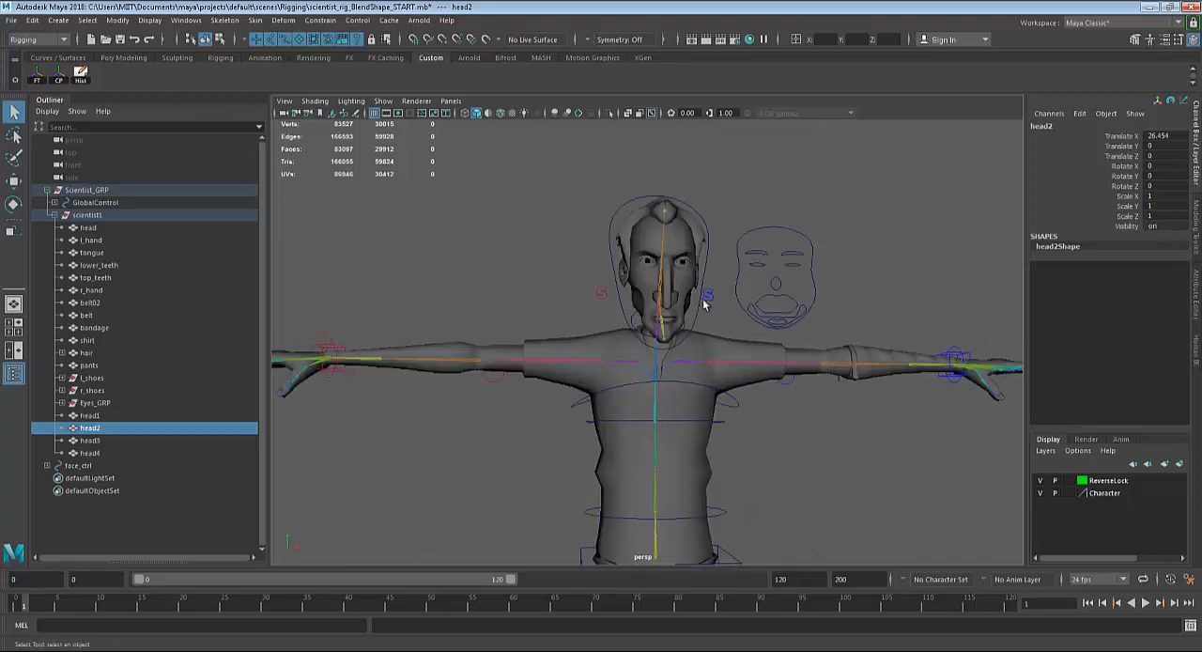
{"action": "middle_click_drag", "start_coordinate": [641, 350], "coordinate": [579, 402], "text": "alt"}
{"action": "scroll", "coordinate": [635, 366], "scroll_direction": "up", "scroll_amount": 4}
{"action": "scroll", "coordinate": [636, 365], "scroll_direction": "up", "scroll_amount": 3}
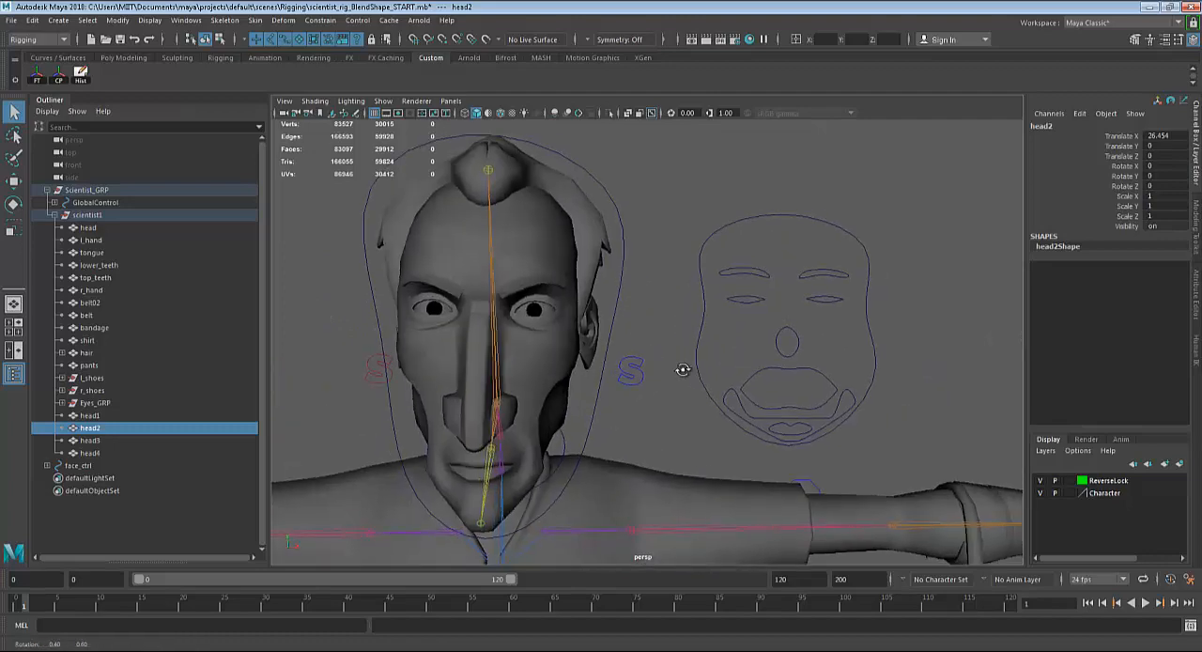
Try moving the right eye control of the face rig up and to both sides, undoing each move.
{"action": "left_click", "coordinate": [744, 300]}
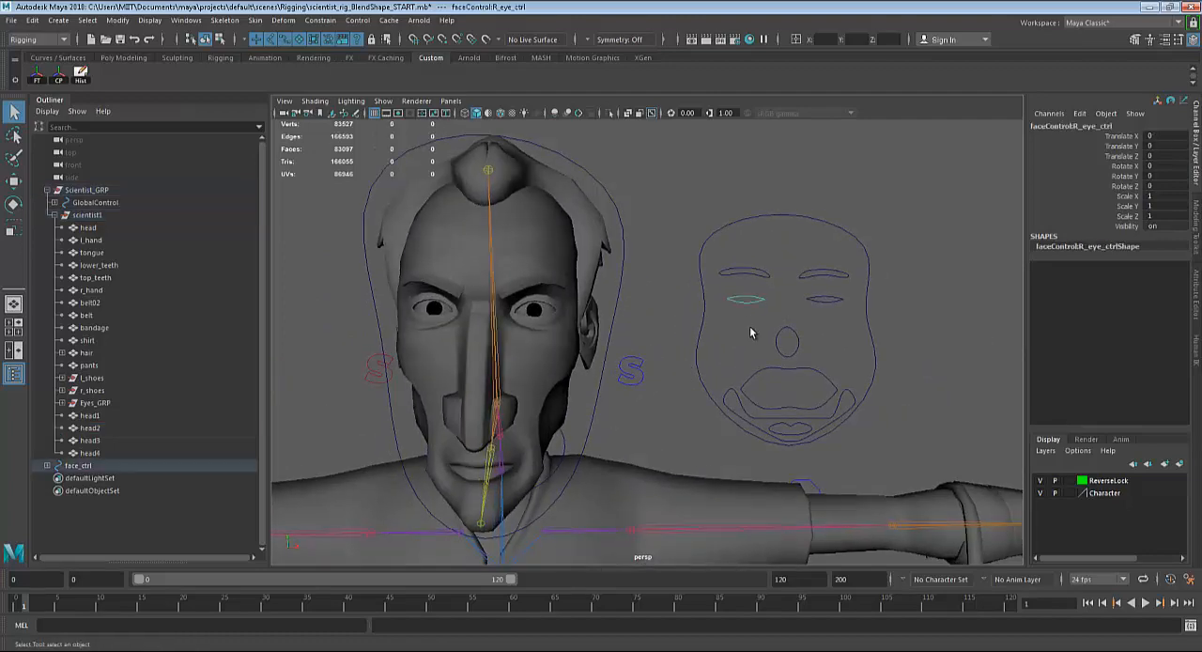
{"action": "key", "text": "w"}
{"action": "mouse_move", "coordinate": [743, 235]}
{"action": "left_mouse_down"}
{"action": "mouse_move", "coordinate": [747, 251]}
{"action": "mouse_move", "coordinate": [748, 218]}
{"action": "left_mouse_up"}
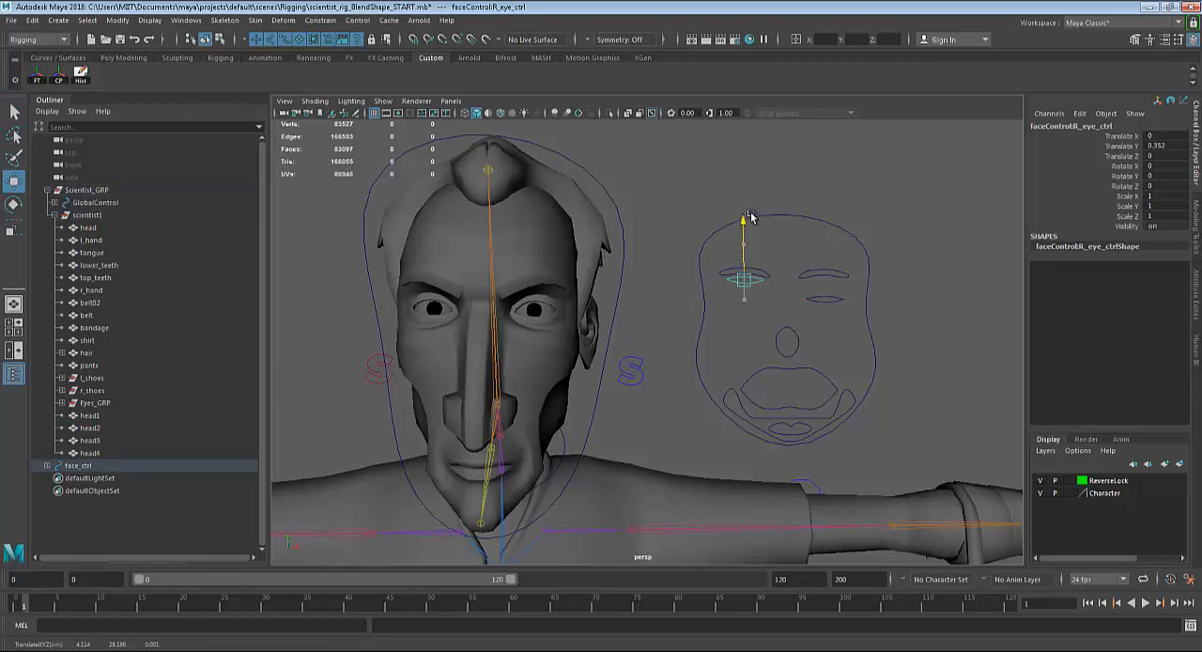
{"action": "key", "text": "ctrl+z"}
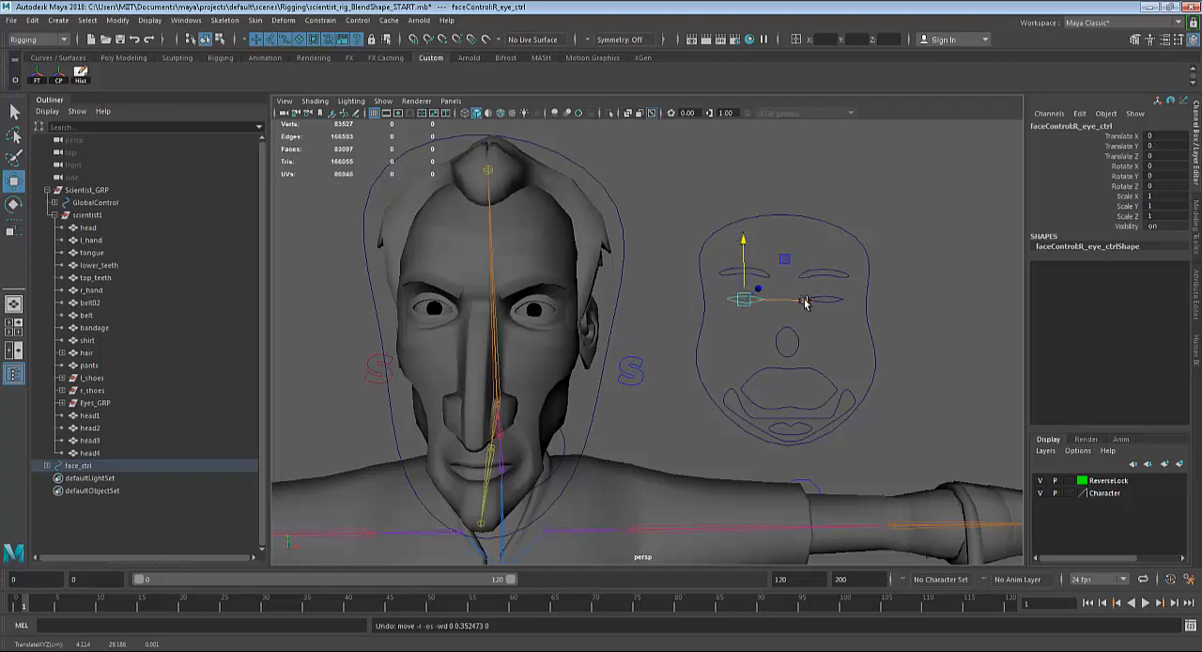
{"action": "left_click_drag", "start_coordinate": [804, 300], "coordinate": [819, 301]}
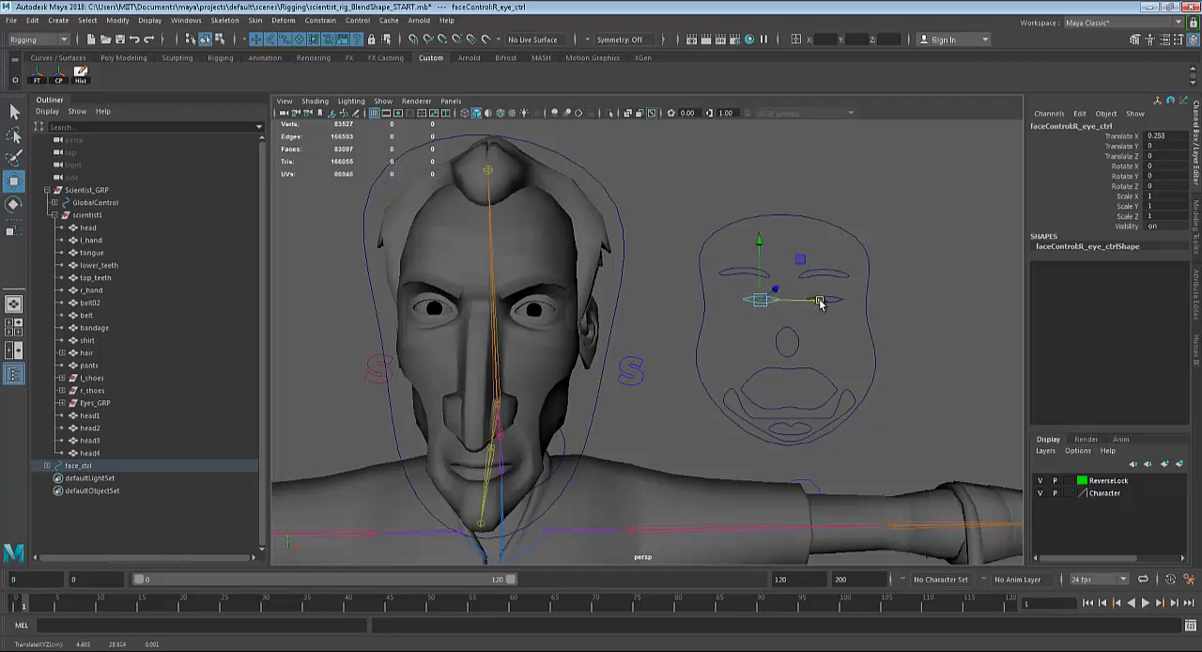
{"action": "left_click_drag", "start_coordinate": [820, 301], "coordinate": [785, 301]}
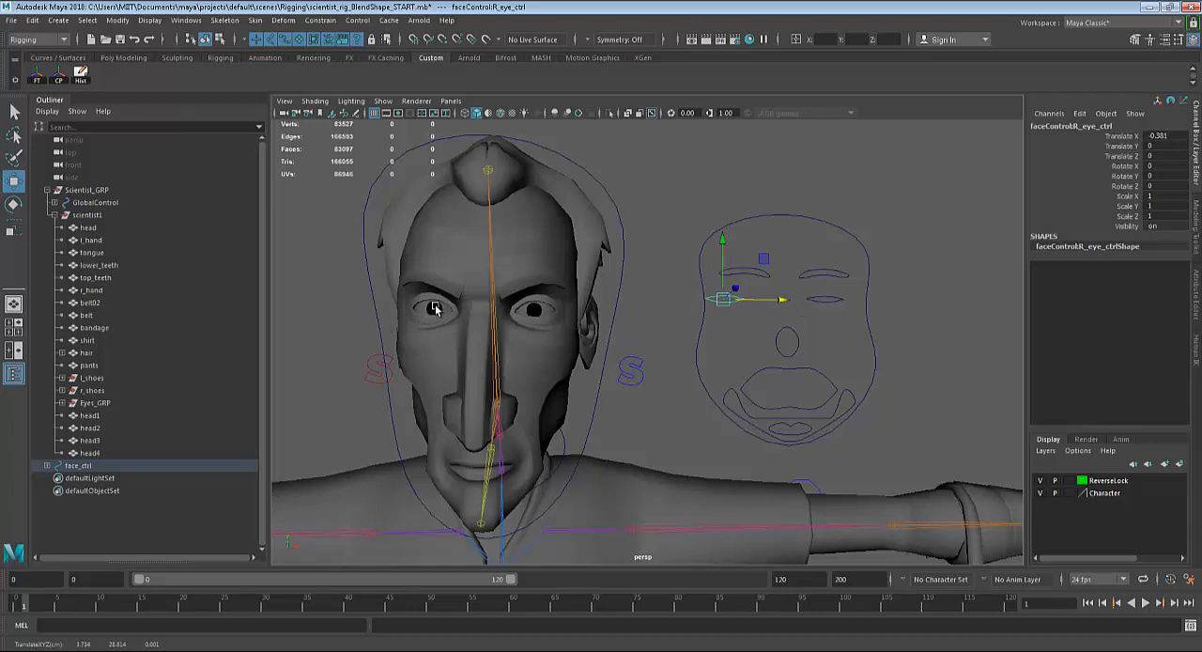
{"action": "key", "text": "ctrl+z"}
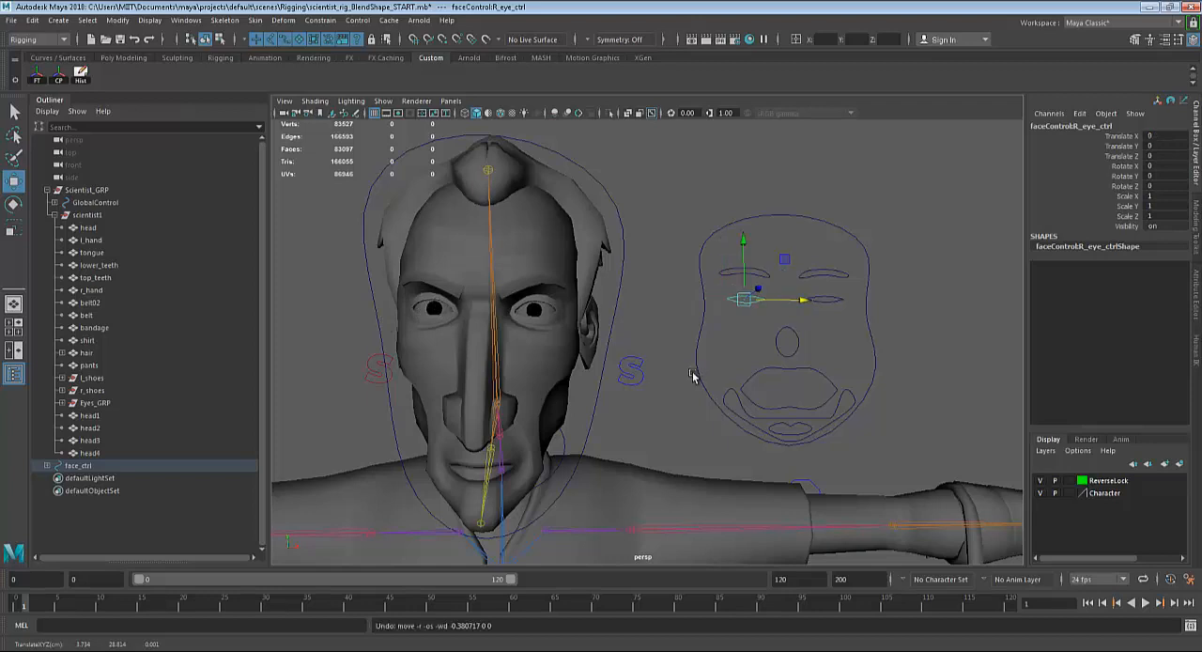
{"action": "middle_click_drag", "start_coordinate": [682, 365], "coordinate": [666, 371], "text": "alt"}
{"action": "key", "text": "q"}
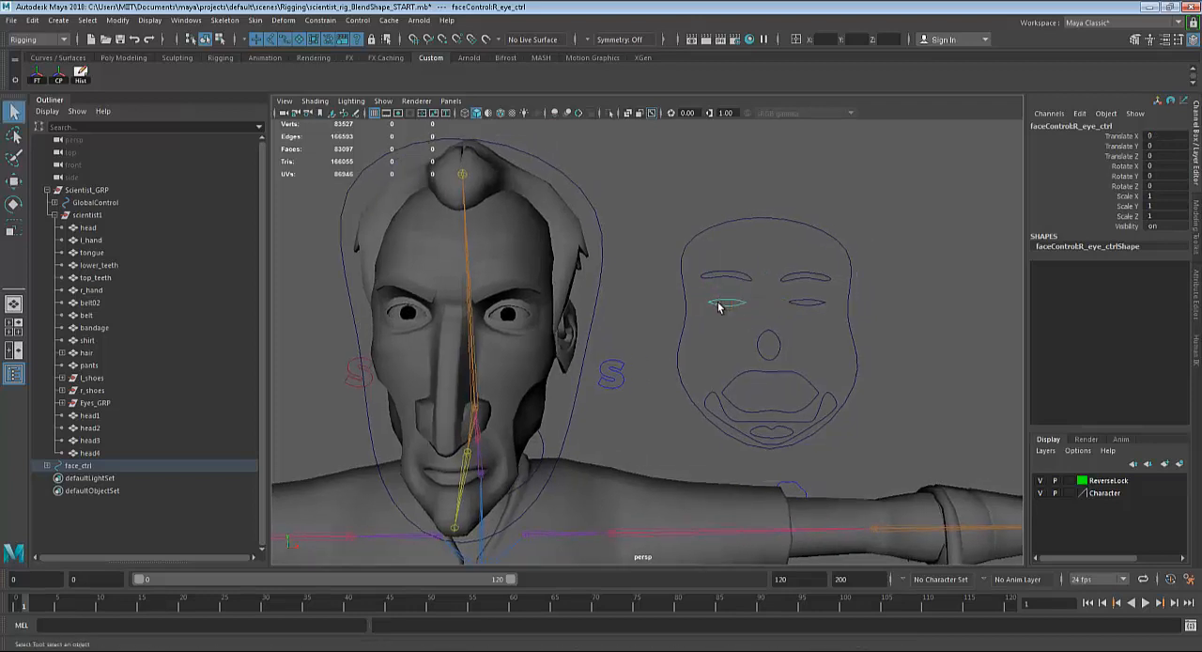
Try moving the right brow control of the face rig up and down, and undo both moves.
{"action": "left_click", "coordinate": [720, 277]}
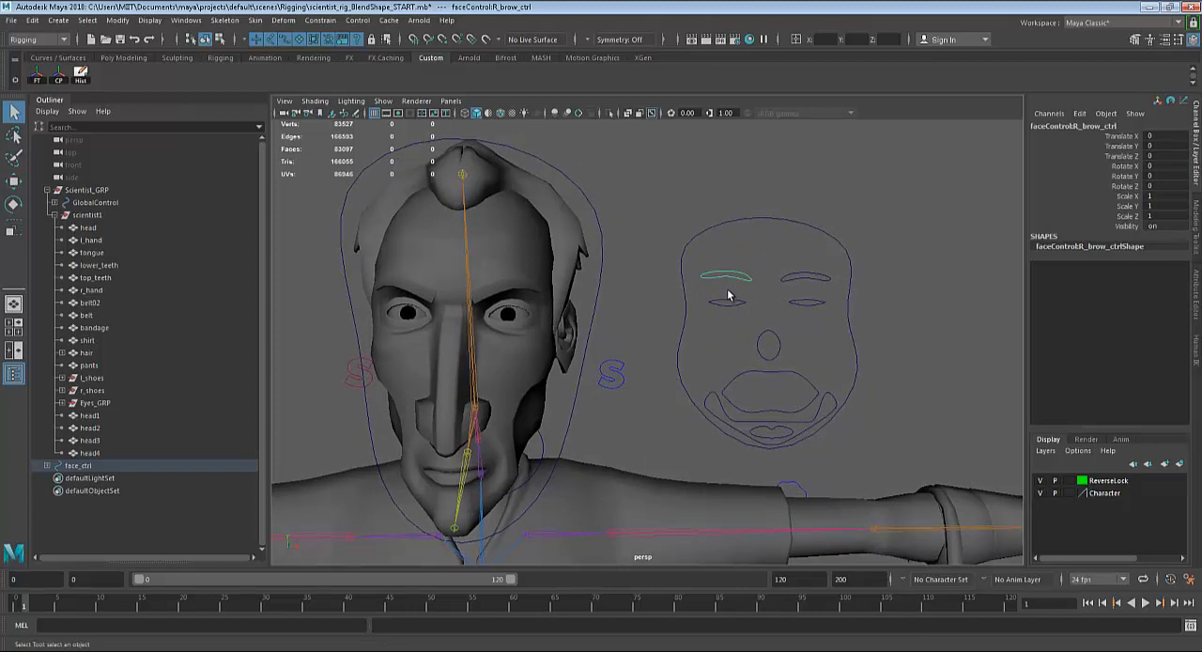
{"action": "key", "text": "w"}
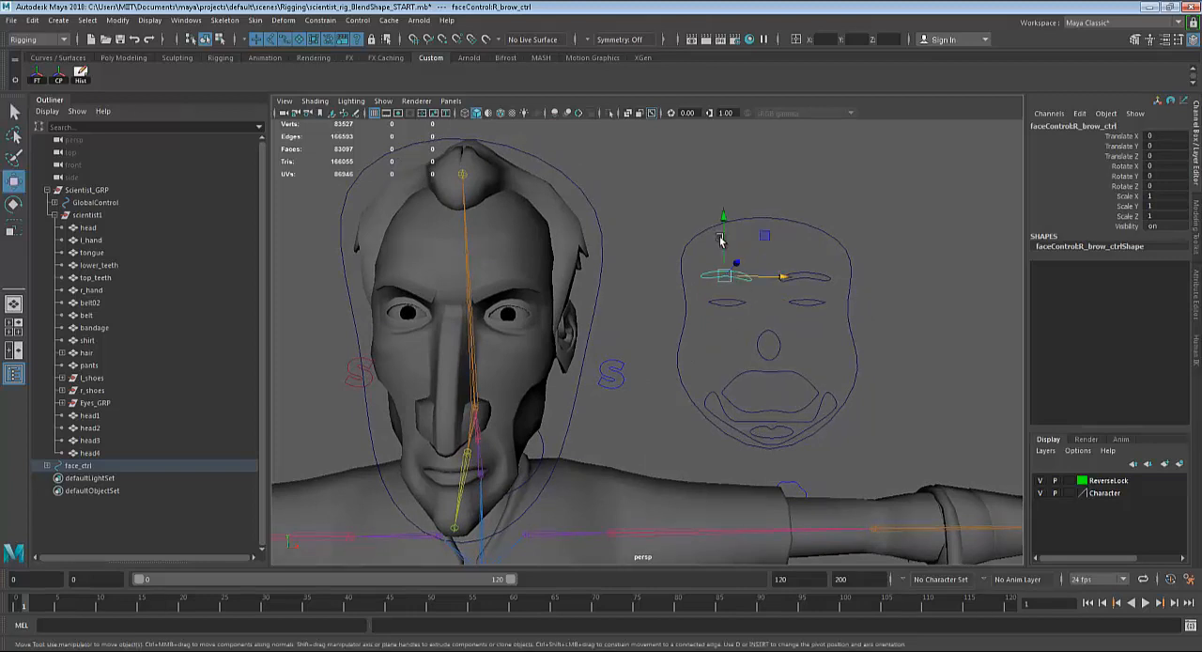
{"action": "mouse_move", "coordinate": [726, 214]}
{"action": "left_mouse_down"}
{"action": "mouse_move", "coordinate": [728, 193]}
{"action": "mouse_move", "coordinate": [728, 222]}
{"action": "left_mouse_up"}
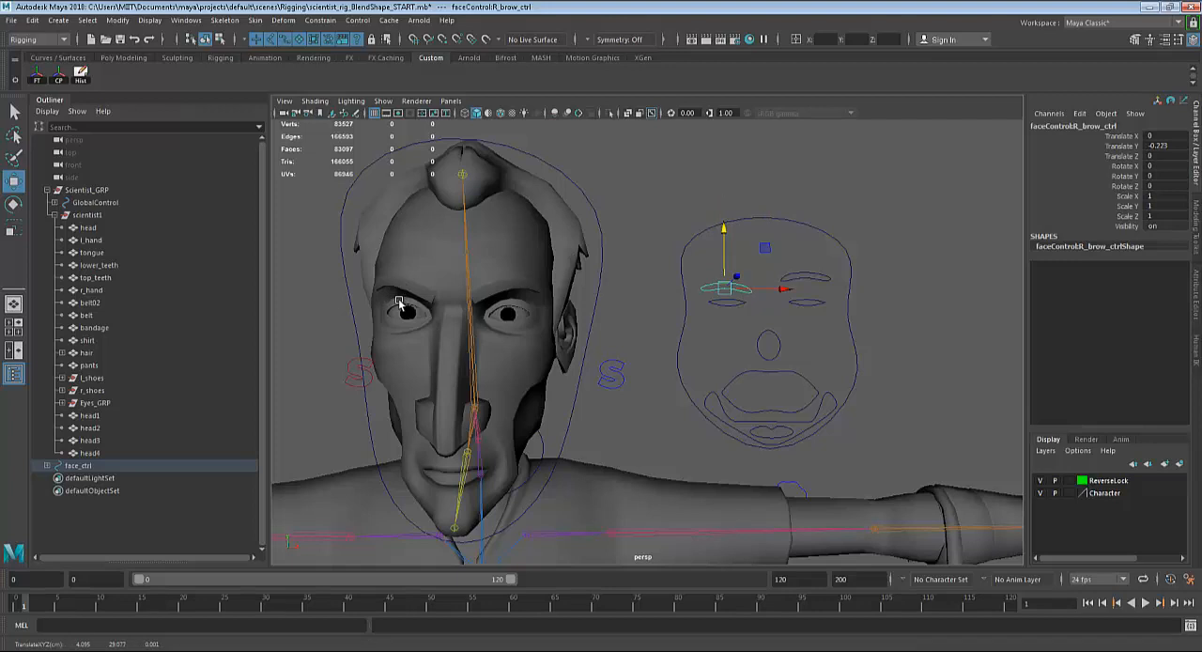
{"action": "key", "text": "ctrl+z"}
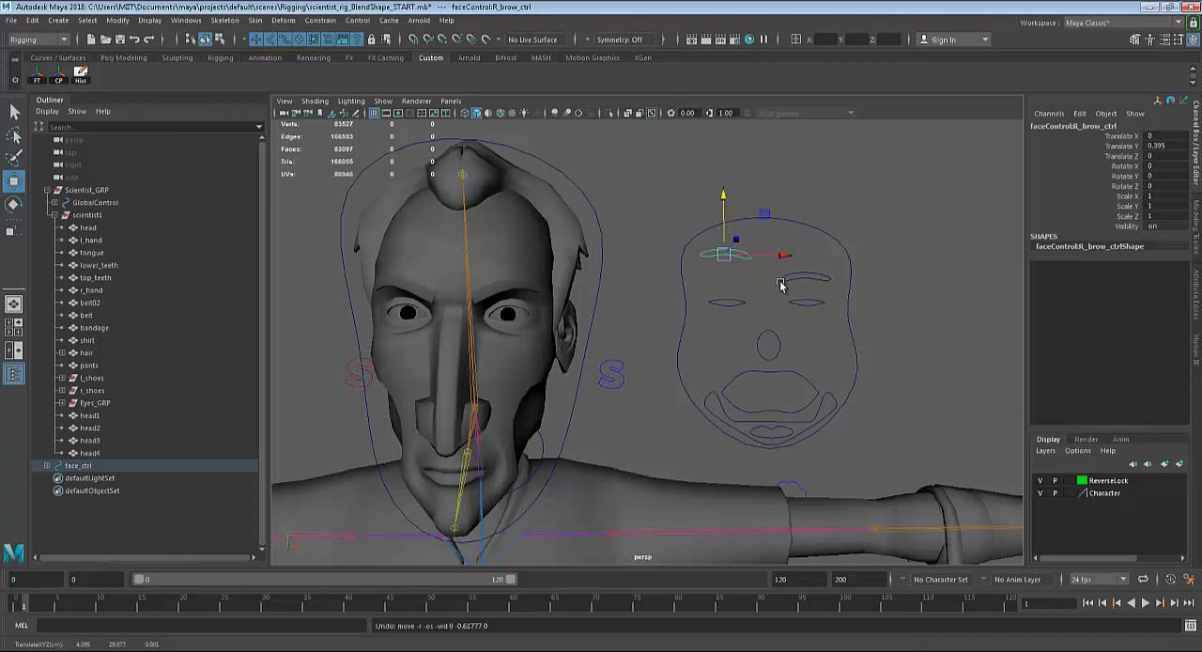
{"action": "key", "text": "ctrl+z"}
Try sliding the right brow control inward and outward along X, and return it to its original position.
{"action": "left_click_drag", "start_coordinate": [781, 283], "coordinate": [791, 281]}
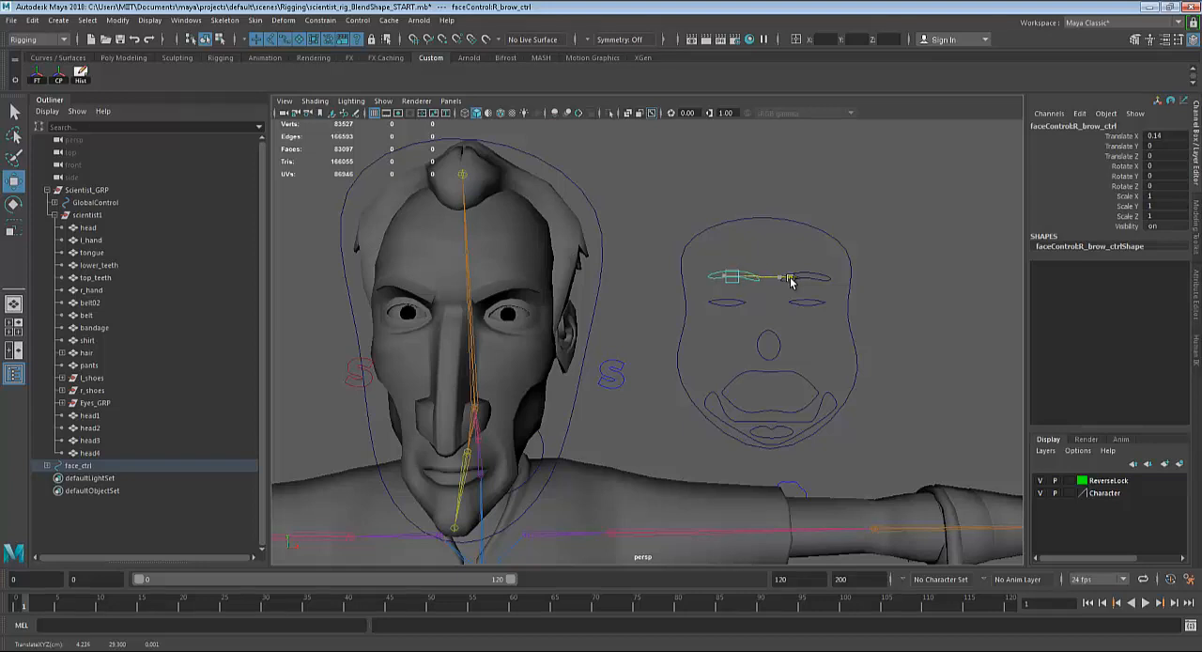
{"action": "left_click_drag", "start_coordinate": [779, 278], "coordinate": [795, 277]}
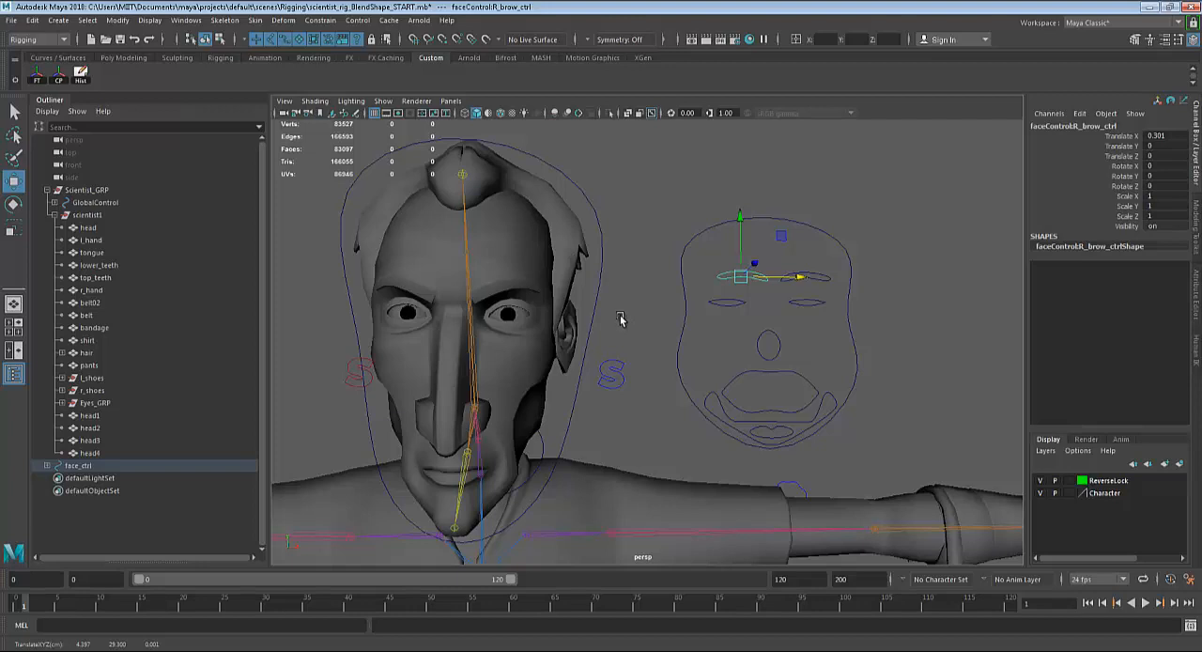
{"action": "key", "text": "ctrl+z"}
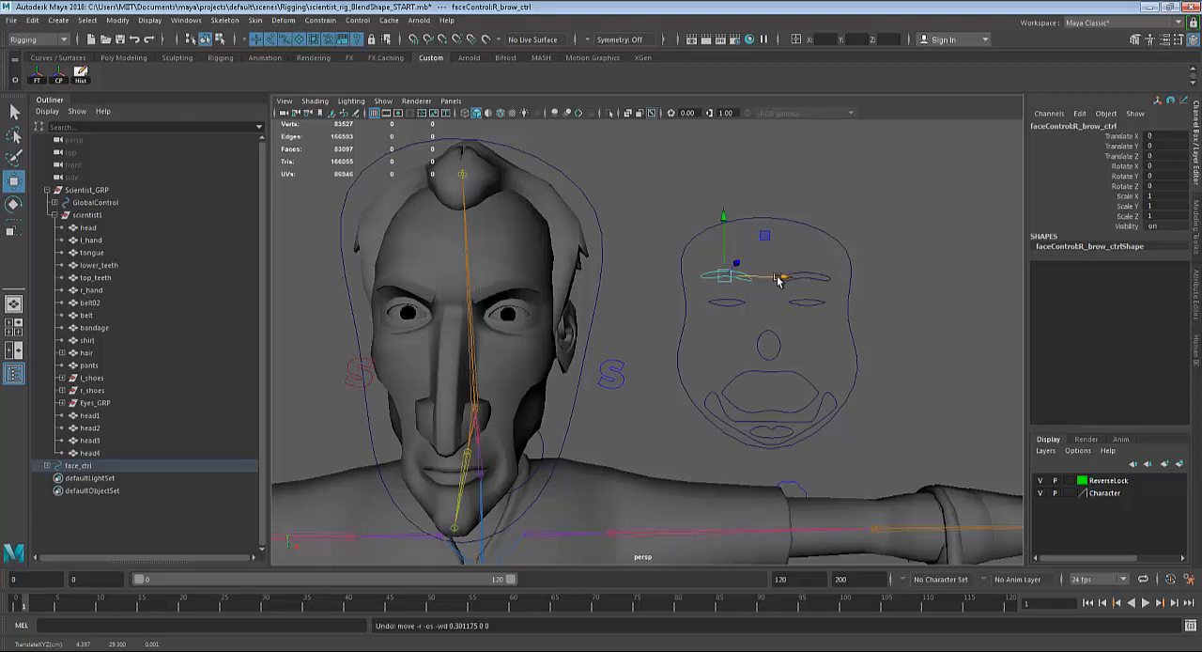
{"action": "left_click_drag", "start_coordinate": [787, 279], "coordinate": [802, 279]}
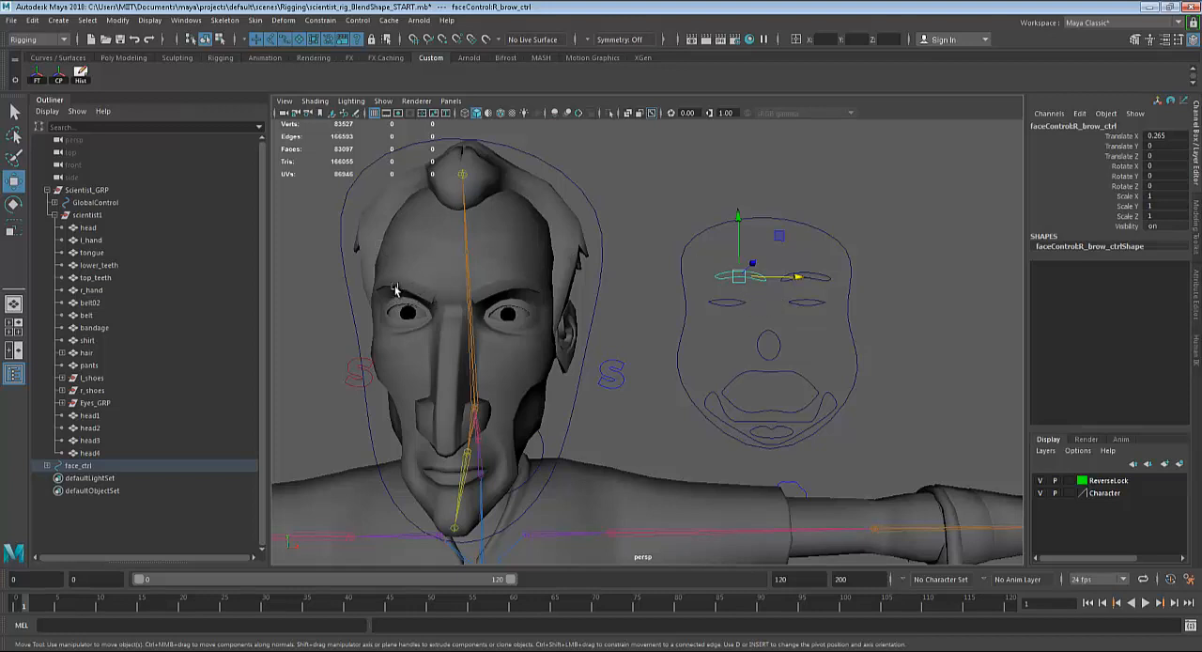
{"action": "key", "text": "ctrl+z"}
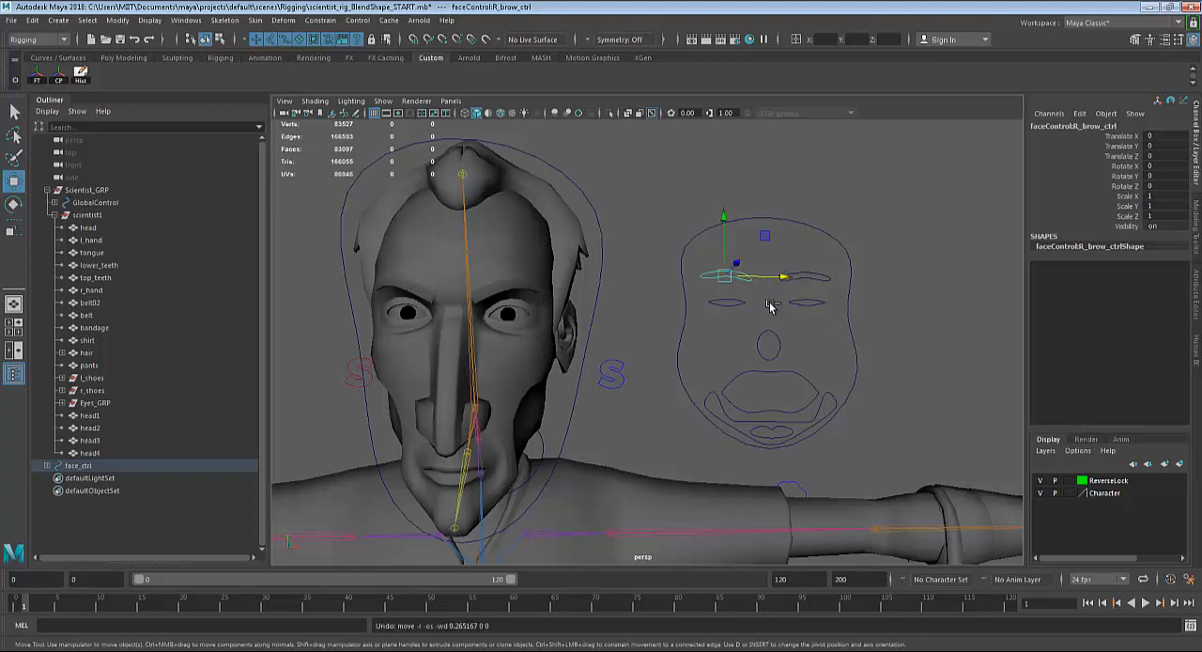
{"action": "left_click_drag", "start_coordinate": [786, 282], "coordinate": [752, 278]}
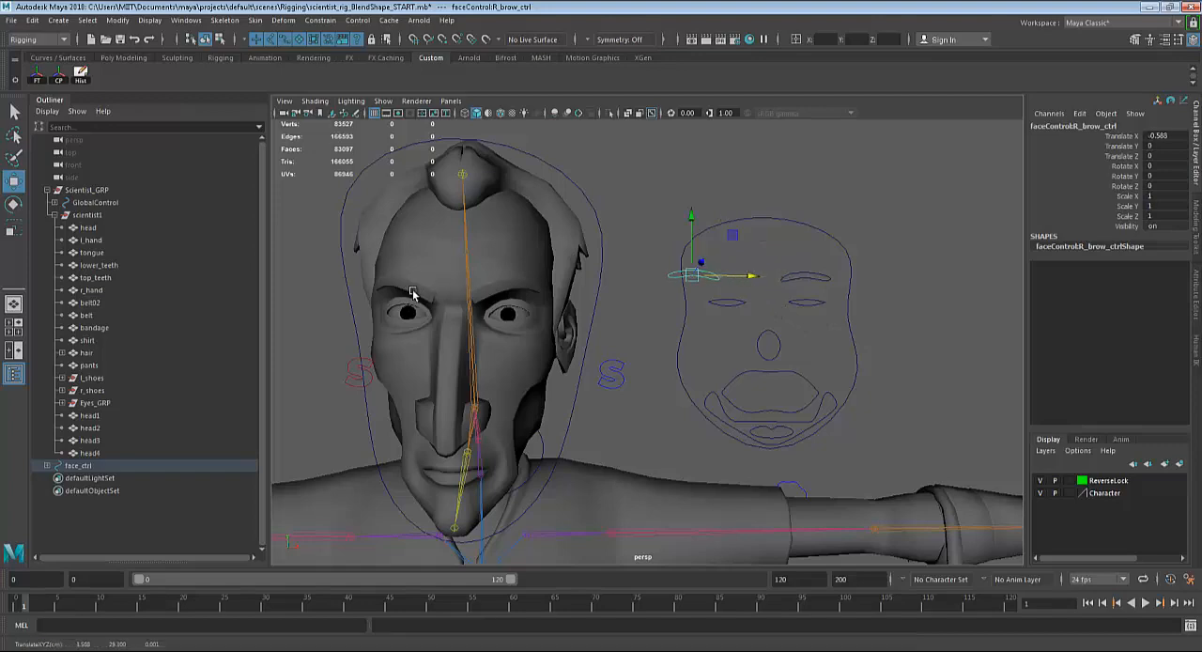
{"action": "scroll", "coordinate": [540, 324], "scroll_direction": "down", "scroll_amount": 4}
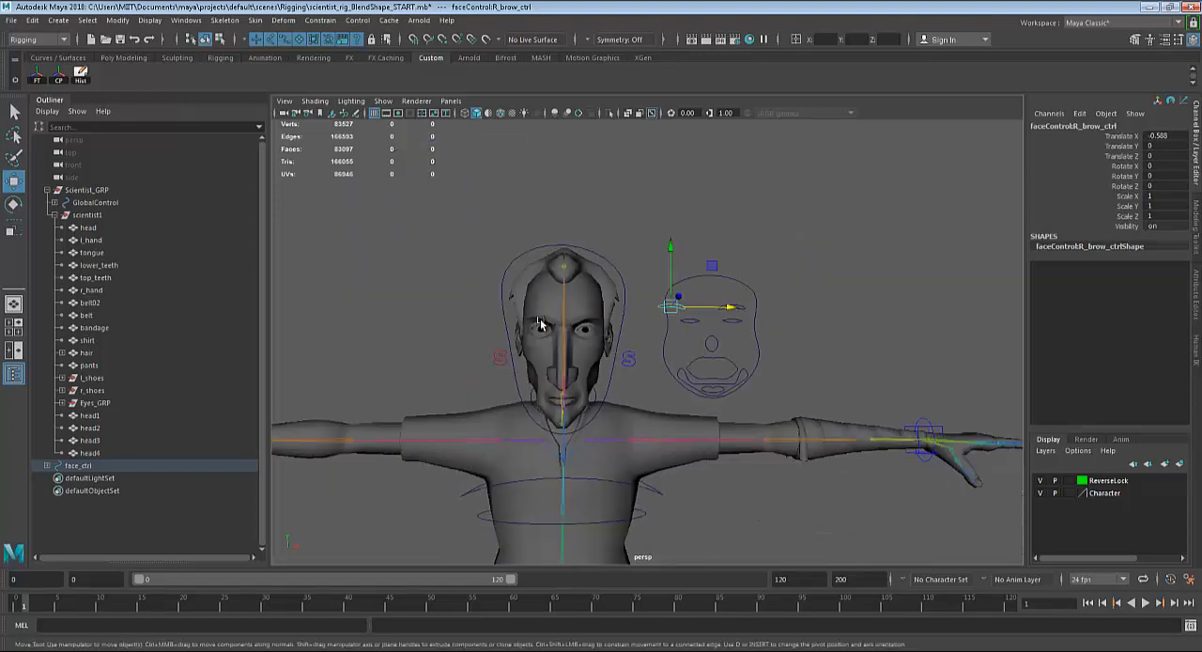
{"action": "scroll", "coordinate": [738, 341], "scroll_direction": "down", "scroll_amount": 3}
{"action": "middle_click_drag", "start_coordinate": [739, 341], "coordinate": [491, 333], "text": "alt"}
{"action": "key", "text": "ctrl+z"}
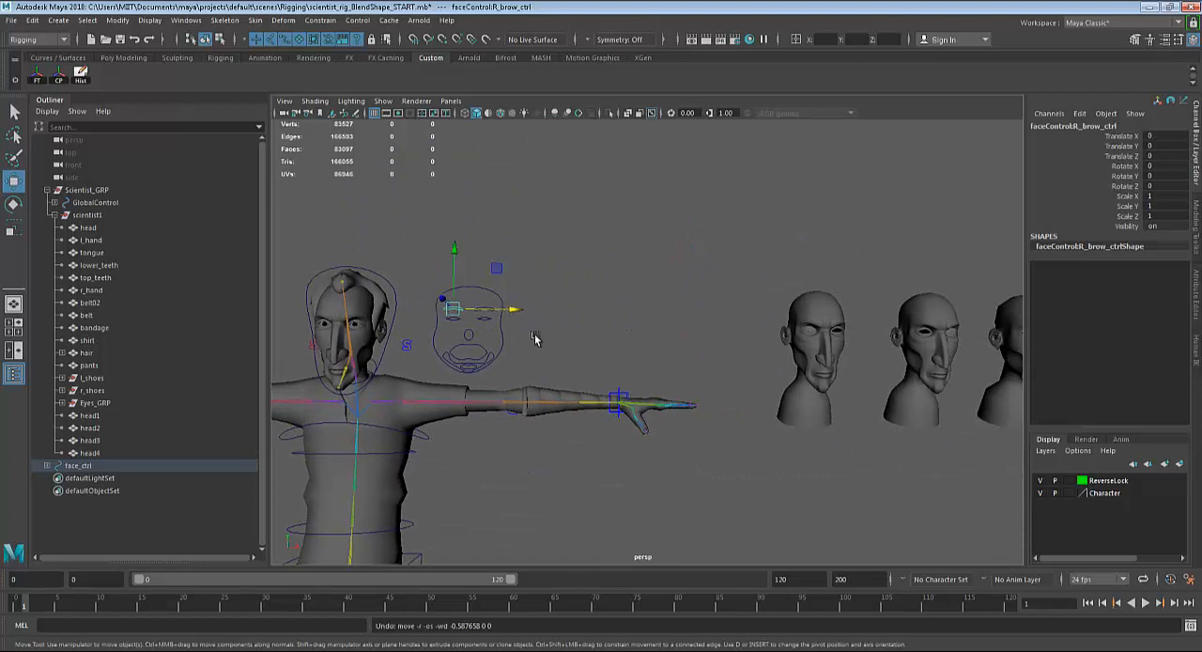
Rename head1, the first sculpted copy beside the scientist, as r_blink.
{"action": "middle_click_drag", "start_coordinate": [807, 401], "coordinate": [587, 385], "text": "alt"}
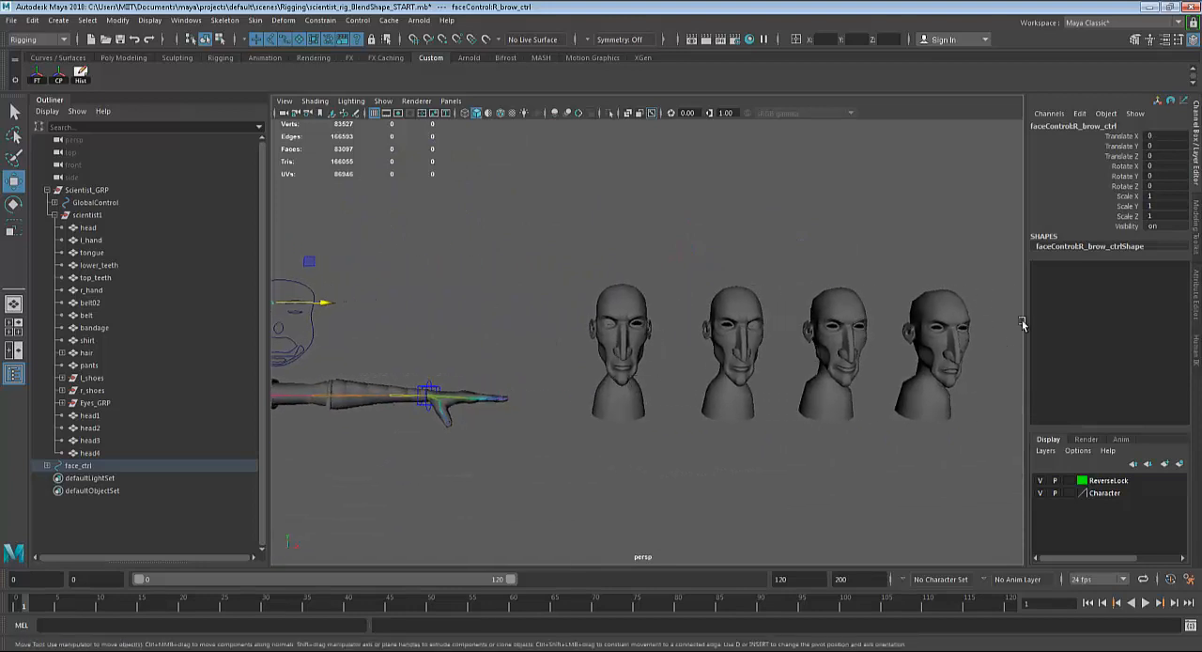
{"action": "middle_click_drag", "start_coordinate": [461, 398], "coordinate": [582, 411], "text": "alt"}
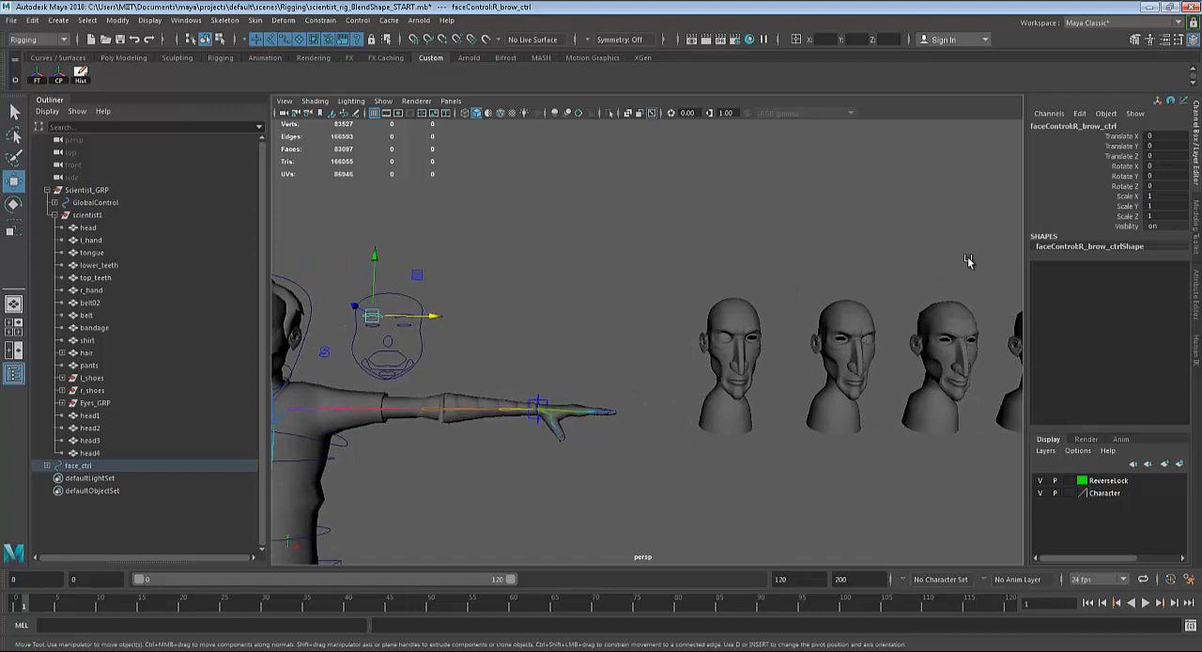
{"action": "middle_click_drag", "start_coordinate": [762, 373], "coordinate": [639, 374], "text": "alt"}
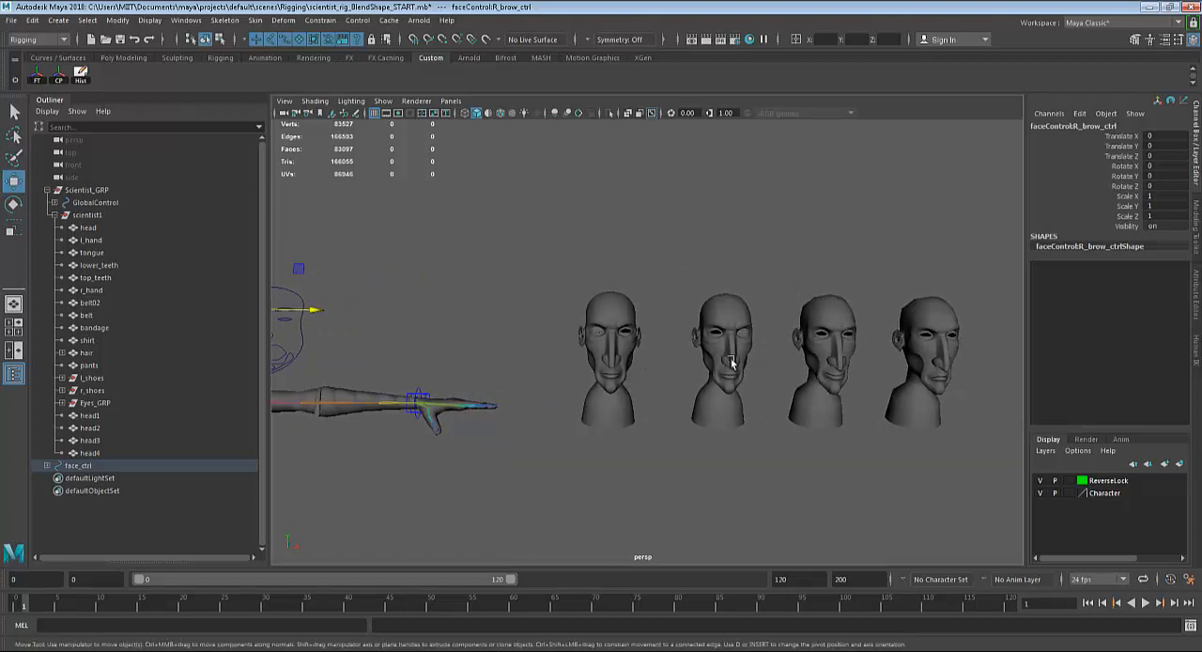
{"action": "right_click_drag", "start_coordinate": [724, 364], "coordinate": [806, 347], "text": "alt"}
{"action": "middle_click_drag", "start_coordinate": [806, 348], "coordinate": [876, 321], "text": "alt"}
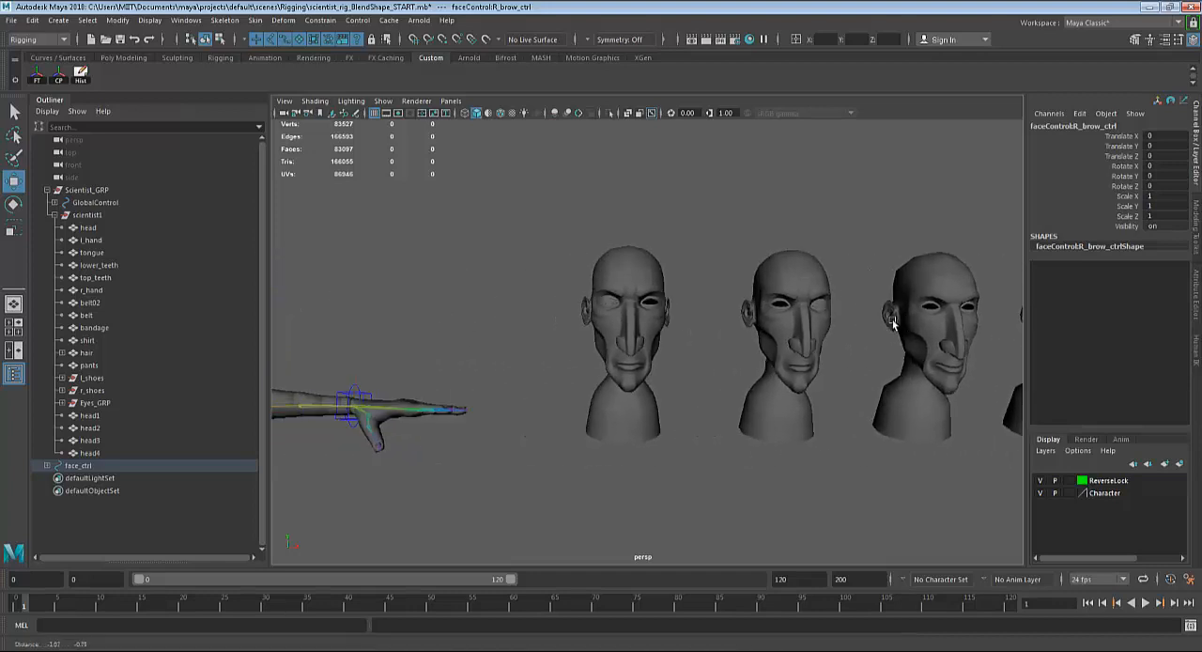
{"action": "left_click", "coordinate": [672, 272]}
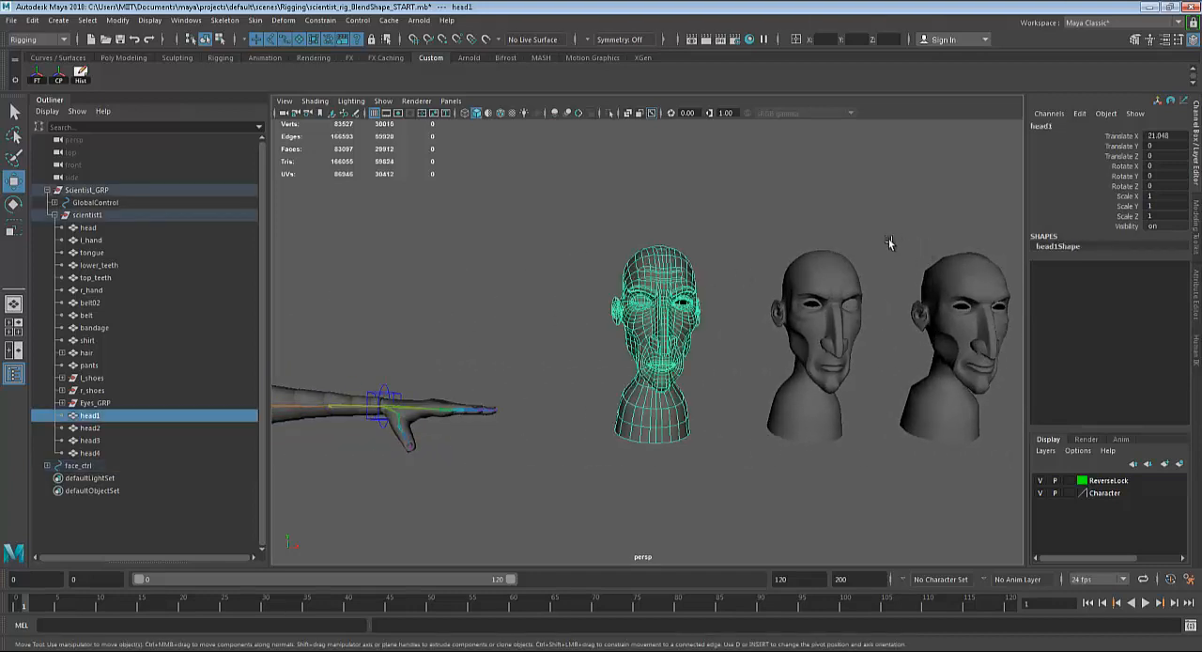
{"action": "double_click", "coordinate": [1040, 127]}
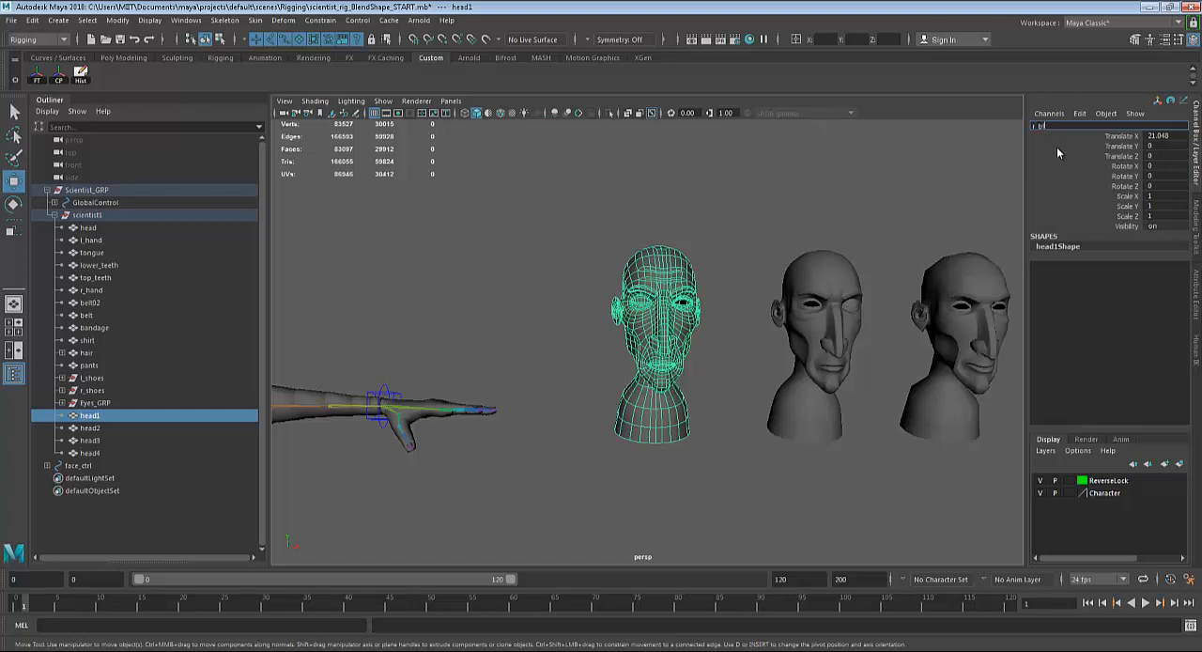
{"action": "type", "text": "ink"}
{"action": "key", "text": "Return"}
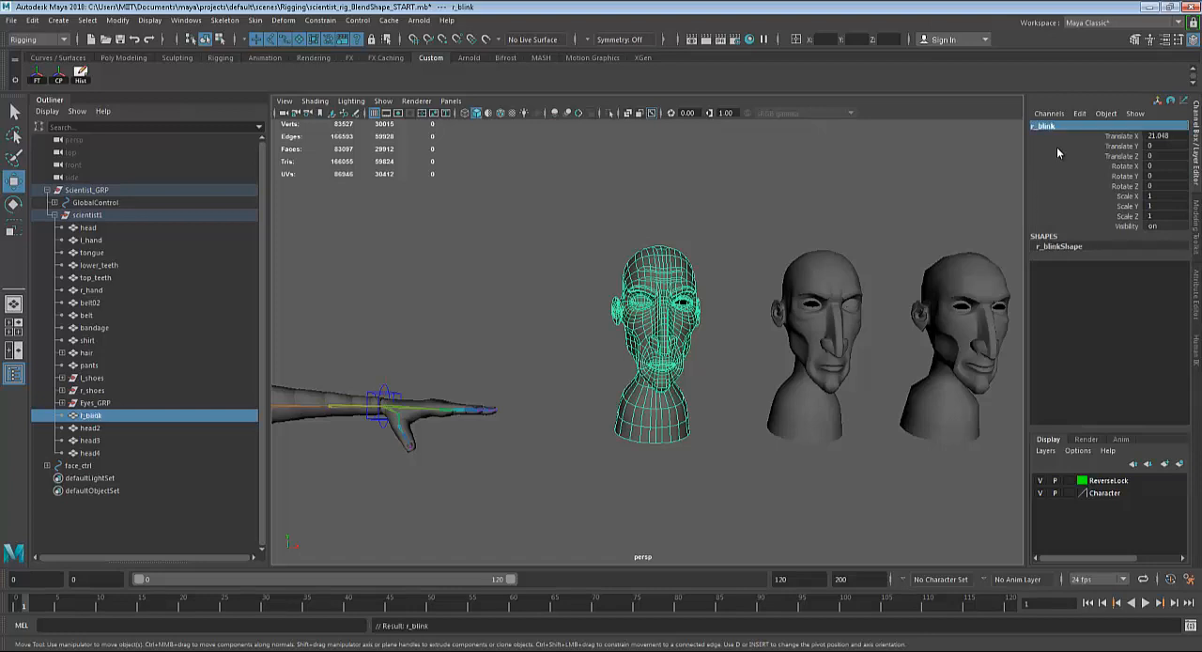
Rename head2, the second sculpted copy with a closed eyelid, as l_blink.
{"action": "left_click", "coordinate": [818, 267]}
{"action": "double_click", "coordinate": [1046, 126]}
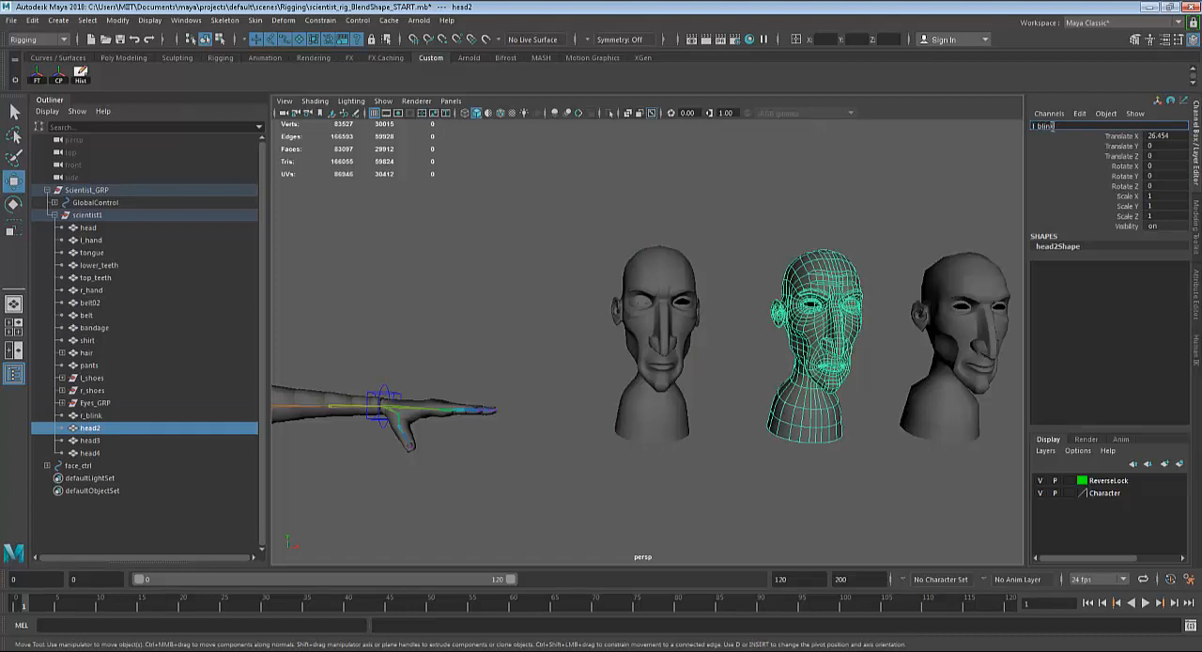
{"action": "type", "text": "l_blink"}
{"action": "key", "text": "Return"}
Rename head3, the smiling copy, as smile.
{"action": "left_click", "coordinate": [967, 274]}
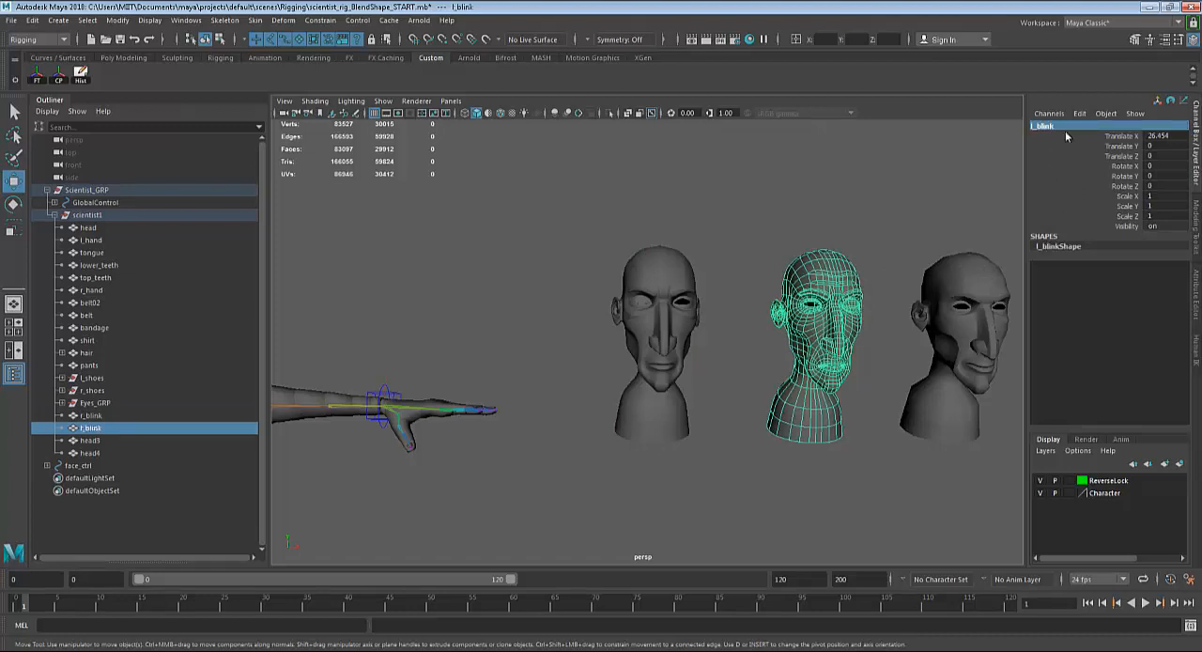
{"action": "double_click", "coordinate": [1068, 126]}
{"action": "type", "text": "smil"}
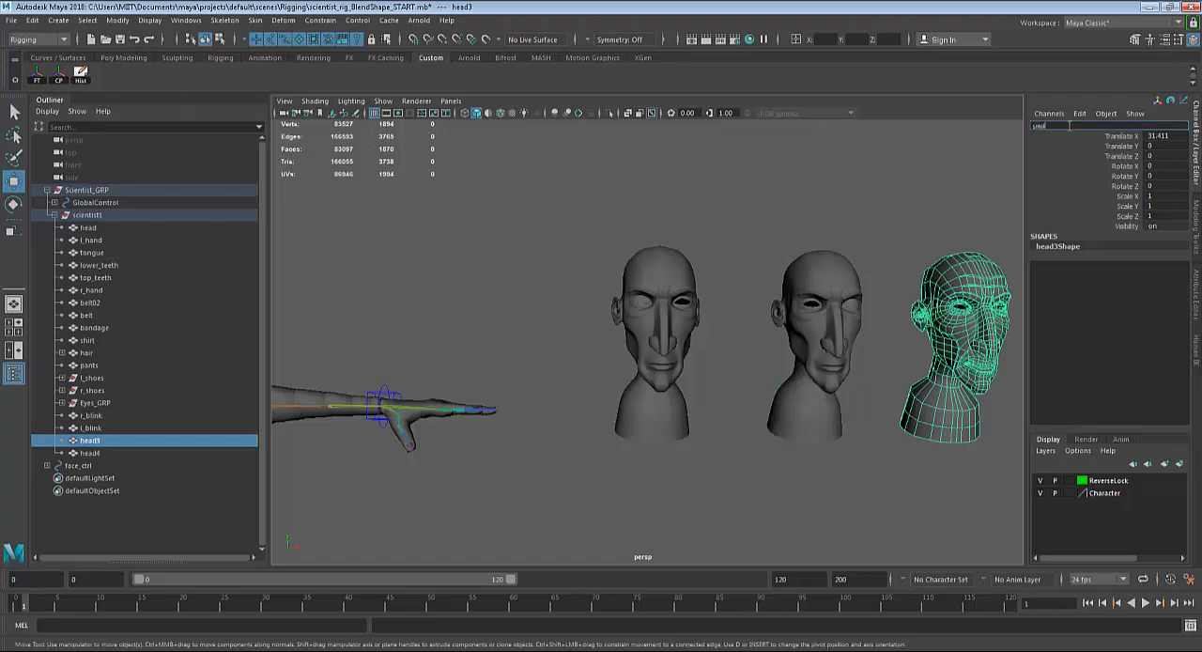
{"action": "type", "text": "e"}
{"action": "key", "text": "Return"}
Rename head4, the frowning copy at the end of the row, as sad.
{"action": "left_click_drag", "start_coordinate": [902, 245], "coordinate": [788, 280], "text": "alt"}
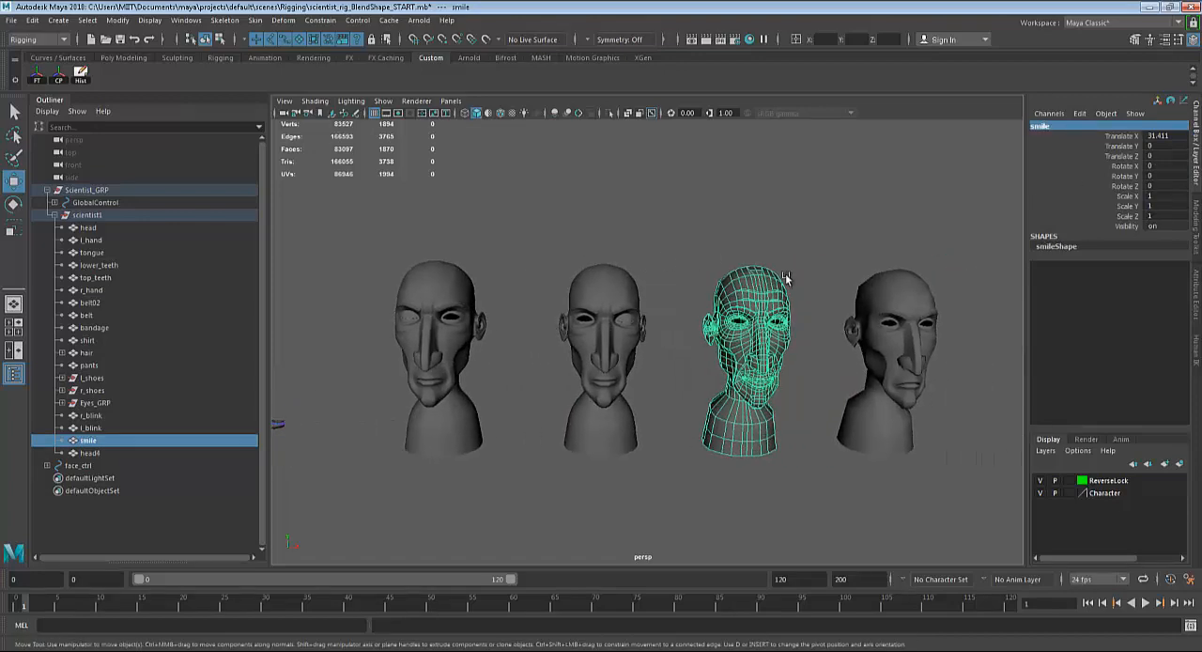
{"action": "left_click", "coordinate": [890, 286]}
{"action": "double_click", "coordinate": [1071, 128]}
{"action": "type", "text": "sad"}
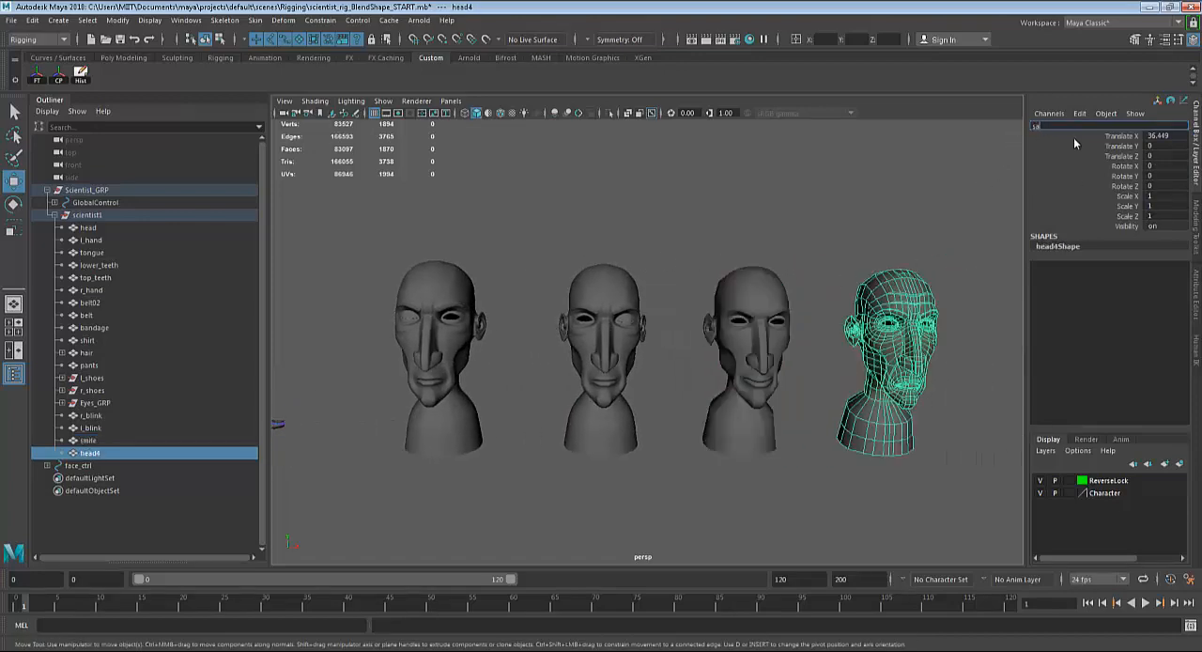
{"action": "key", "text": "Return"}
Select the r_blink, l_blink, smile and sad heads, and add the scientist's original head as the last selected object.
{"action": "scroll", "coordinate": [529, 368], "scroll_direction": "down", "scroll_amount": 3}
{"action": "middle_click_drag", "start_coordinate": [658, 321], "coordinate": [669, 323], "text": "alt"}
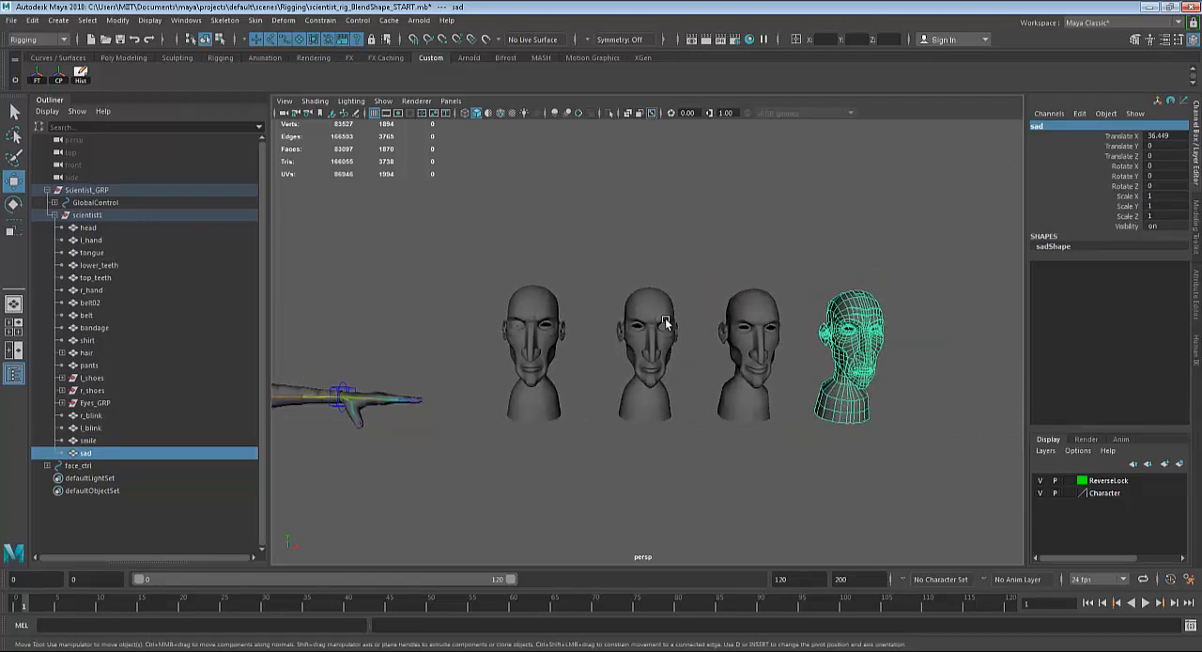
{"action": "scroll", "coordinate": [723, 310], "scroll_direction": "down", "scroll_amount": 2}
{"action": "left_click_drag", "start_coordinate": [934, 215], "coordinate": [671, 448]}
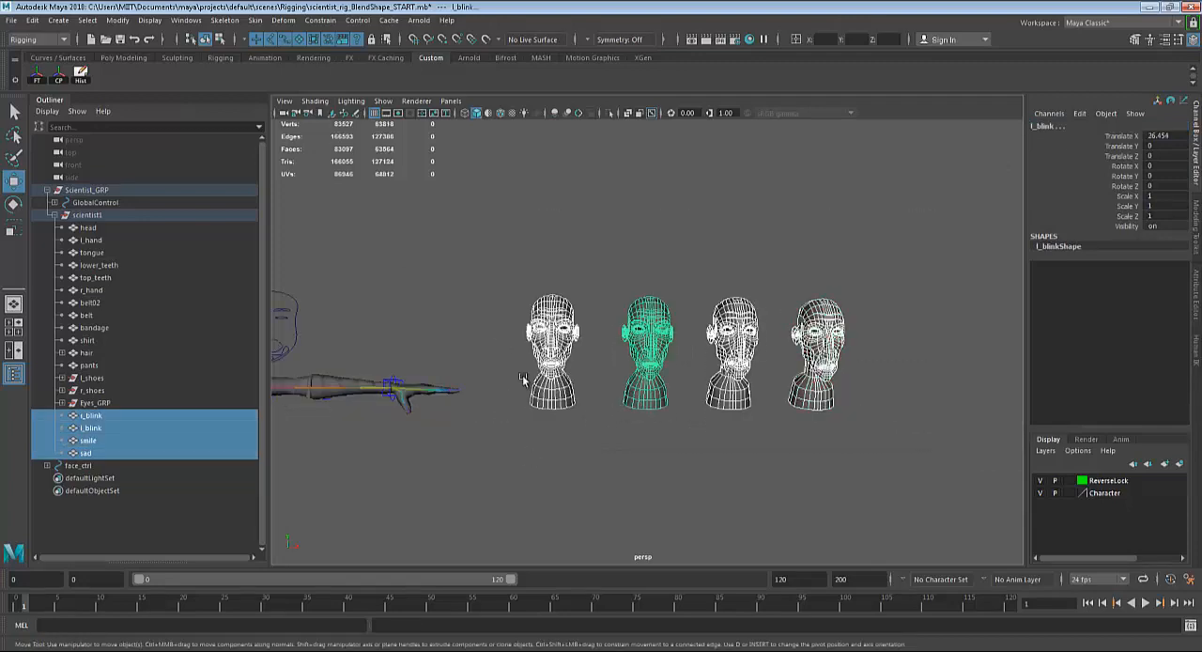
{"action": "middle_click_drag", "start_coordinate": [564, 353], "coordinate": [817, 353], "text": "alt"}
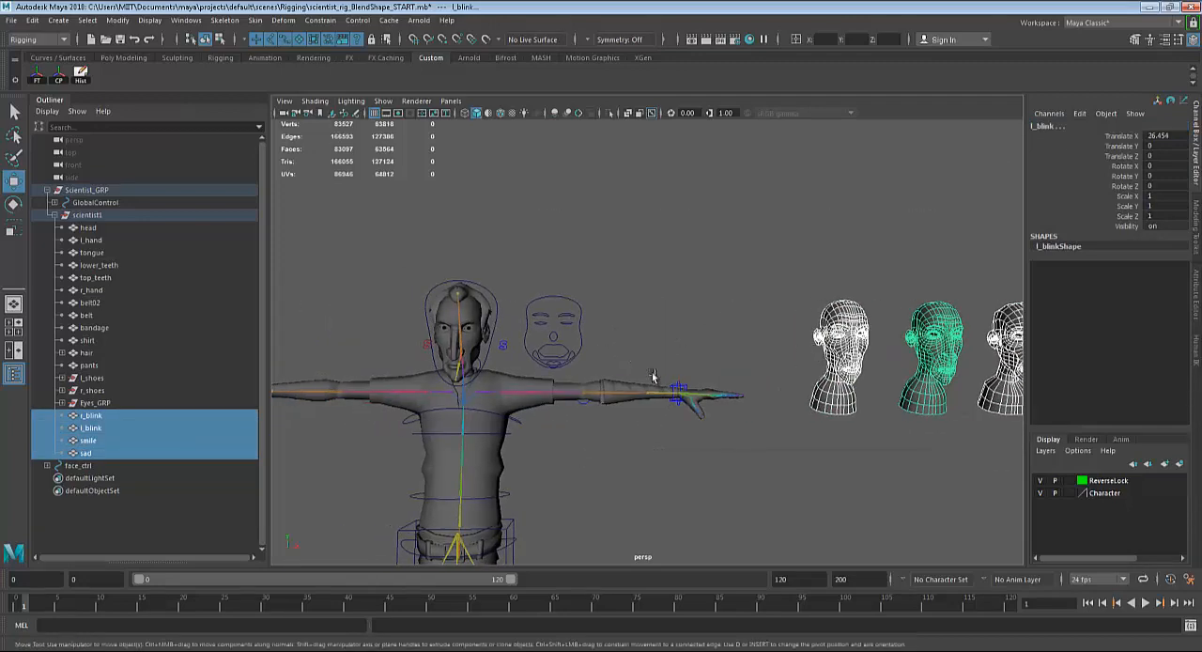
{"action": "left_click", "coordinate": [494, 329], "text": "shift"}
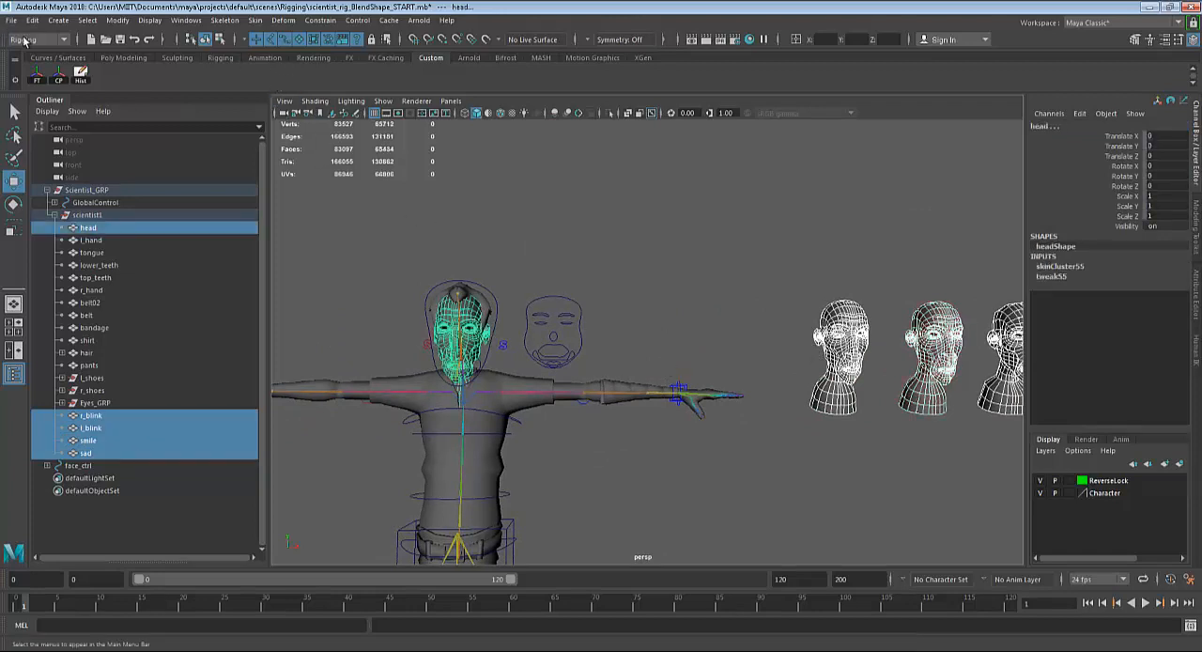
Create a blend shape node named Character_BlendShape from the selected heads, with envelope 1, local origin and topology checking, then clear the selection.
{"action": "left_click", "coordinate": [25, 39]}
{"action": "left_click", "coordinate": [40, 77]}
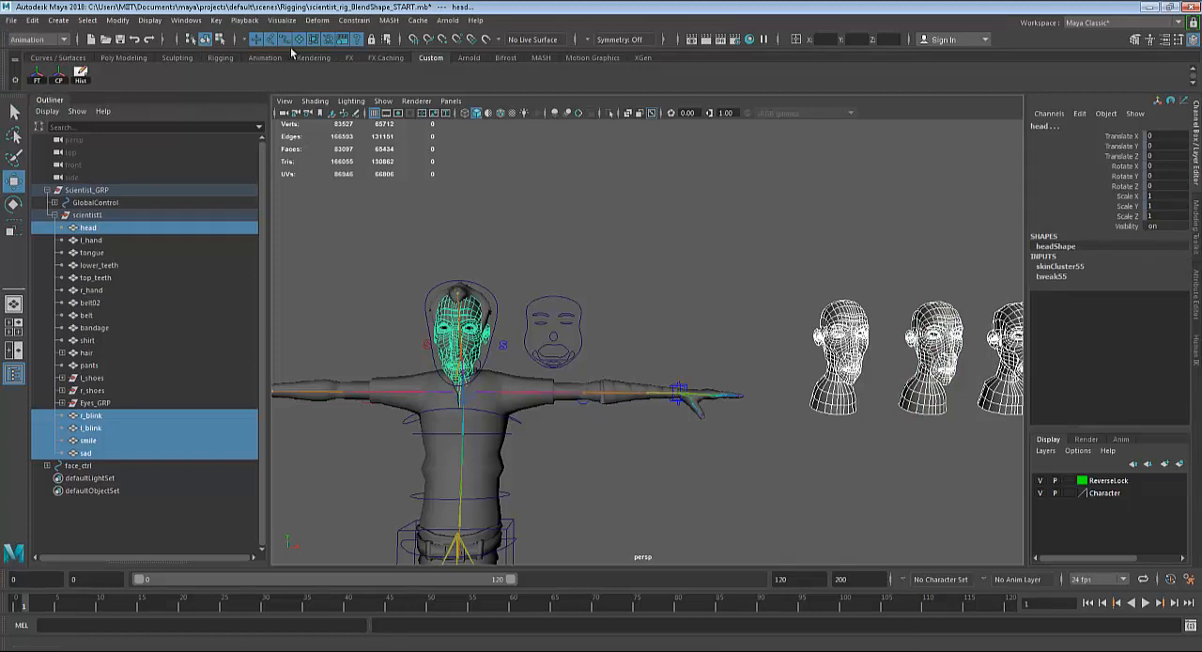
{"action": "left_click", "coordinate": [324, 21]}
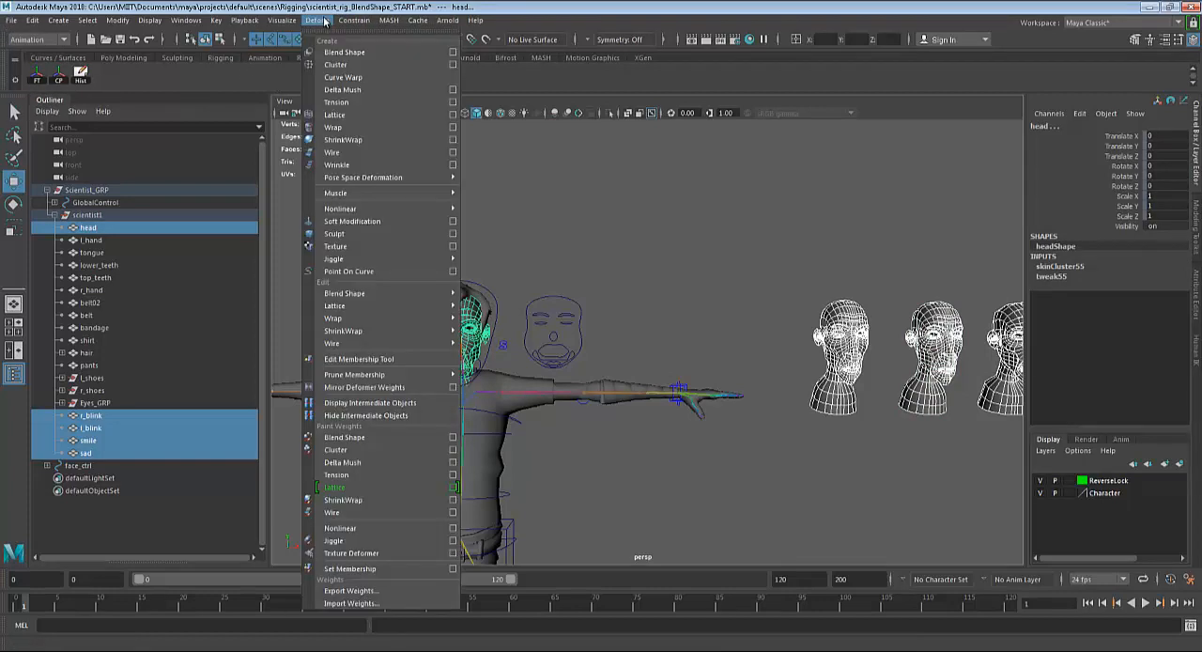
{"action": "left_click", "coordinate": [453, 52]}
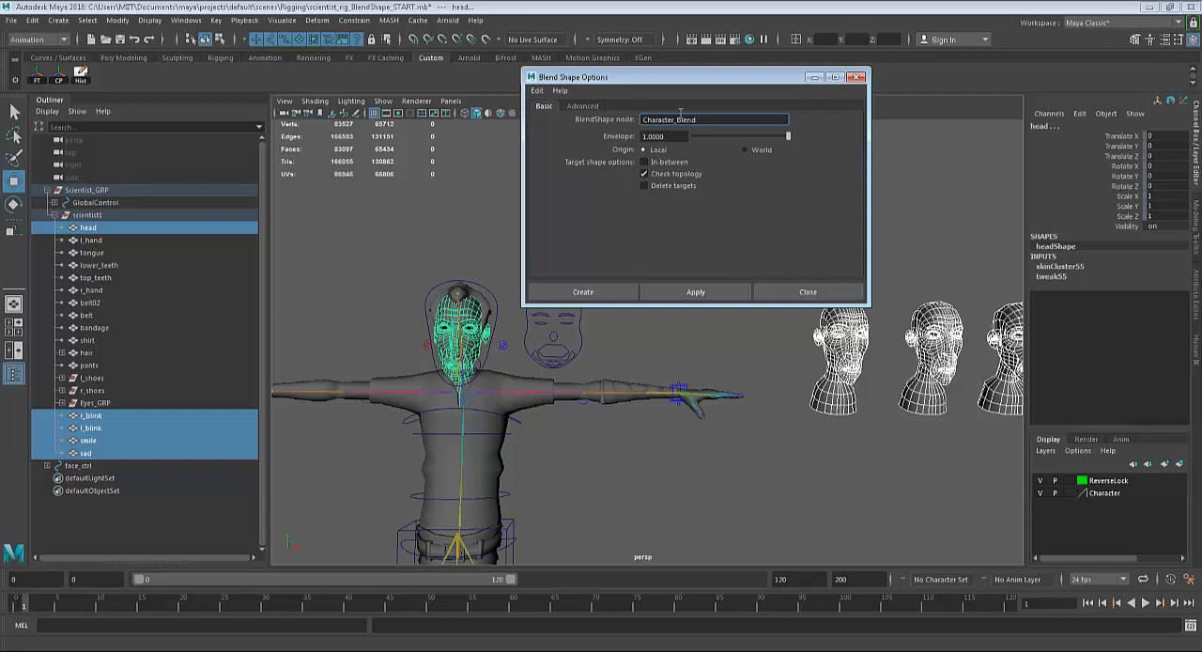
{"action": "left_click", "coordinate": [696, 293]}
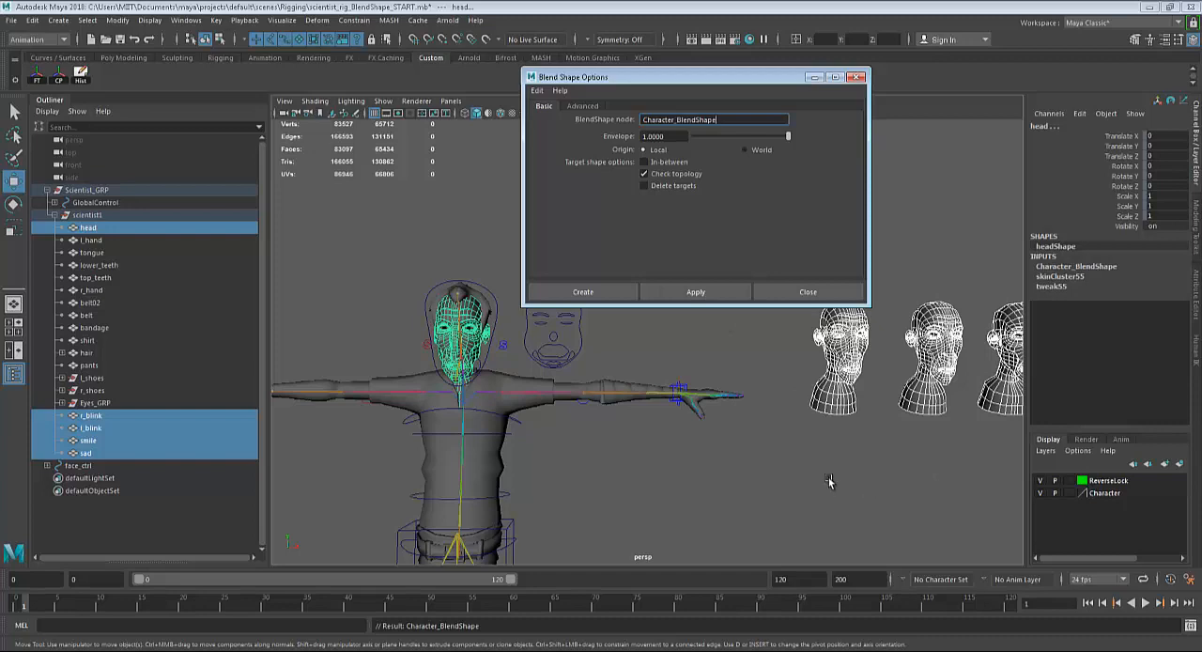
{"action": "left_click", "coordinate": [801, 293]}
{"action": "left_click", "coordinate": [528, 418]}
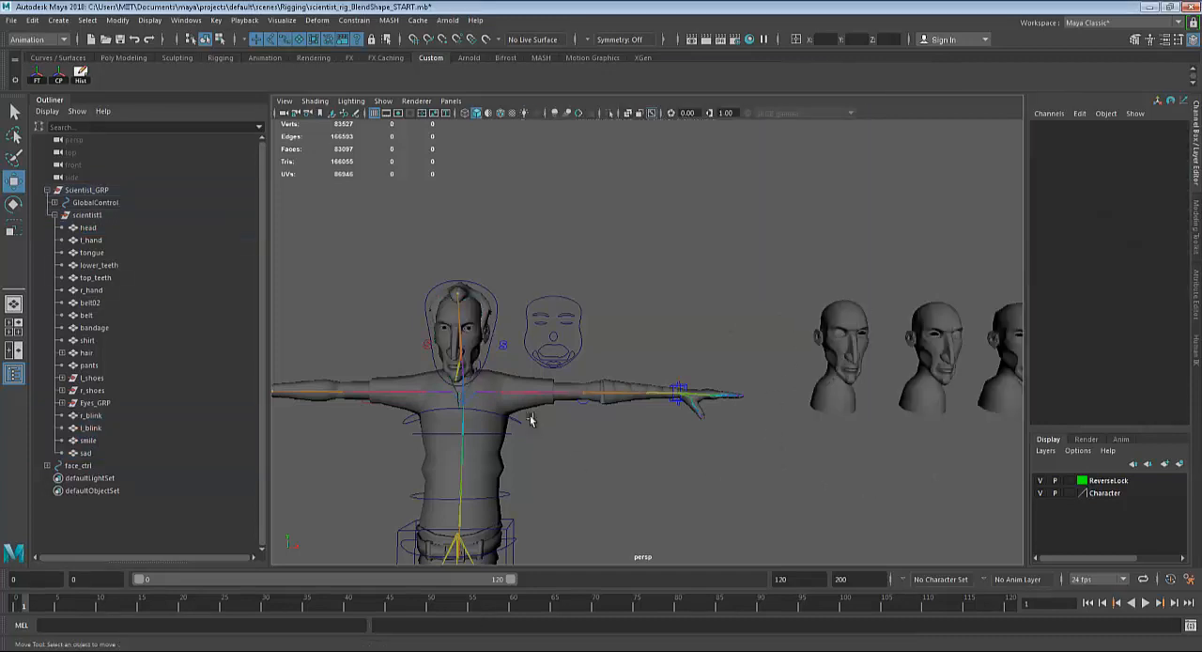
Select the scientist's head, open the Character_BlendShape targets, test r_blink on the face and undo the change.
{"action": "left_click", "coordinate": [466, 313]}
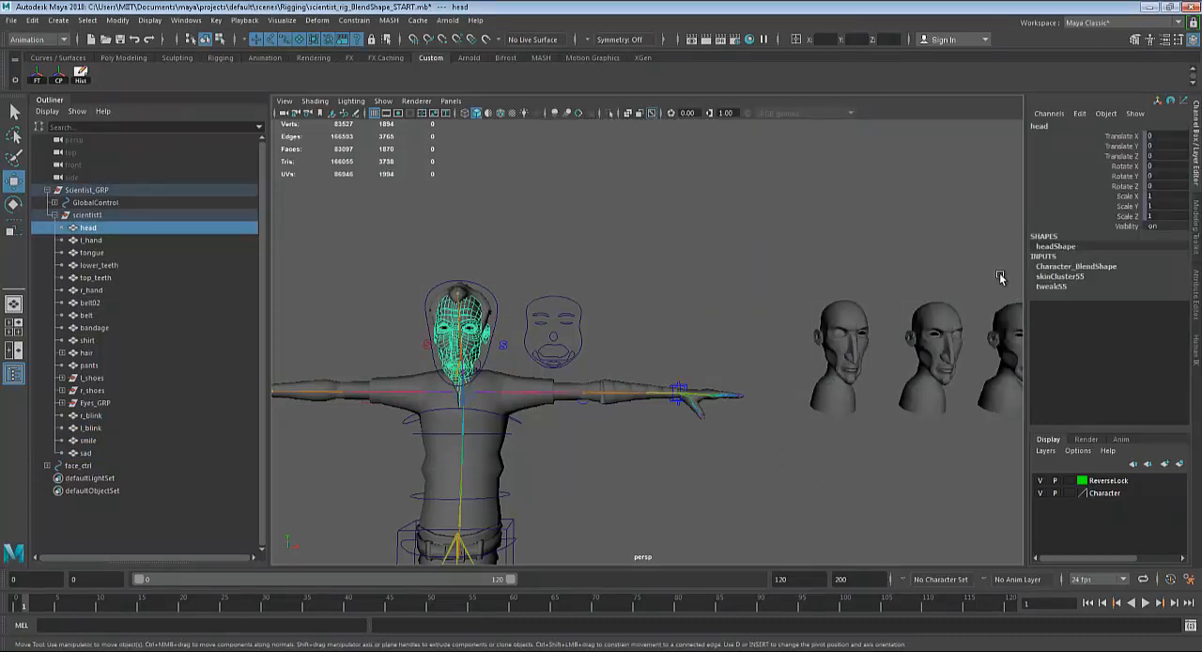
{"action": "left_click", "coordinate": [1071, 267]}
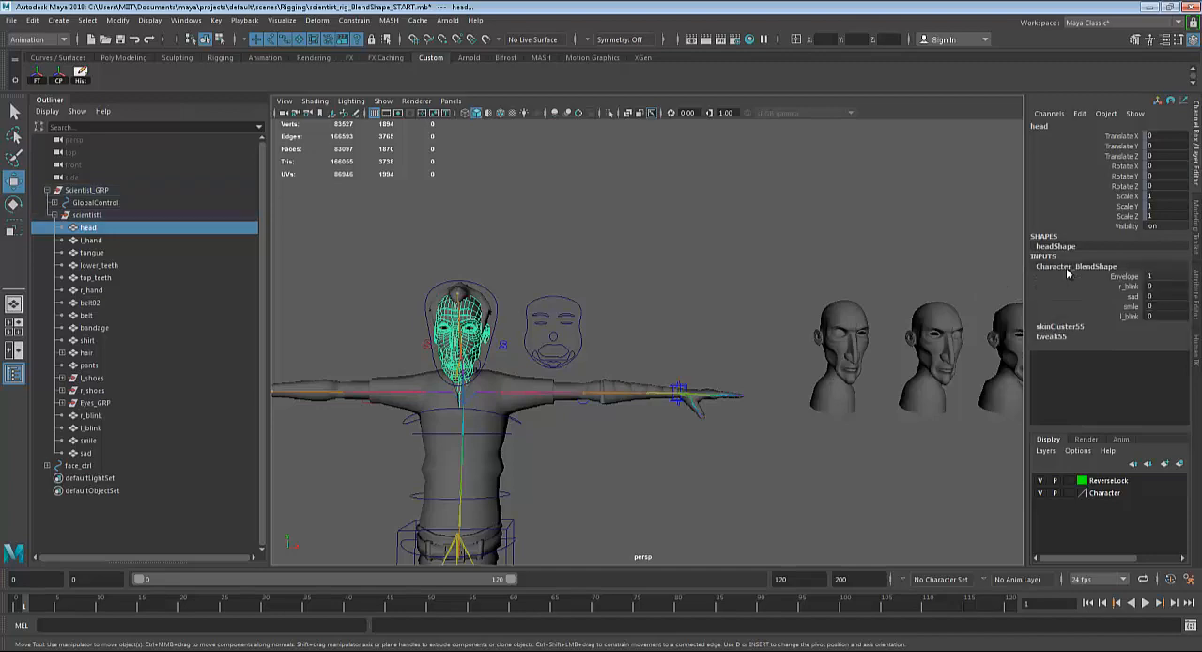
{"action": "left_click", "coordinate": [1122, 286]}
{"action": "scroll", "coordinate": [751, 347], "scroll_direction": "up", "scroll_amount": 5}
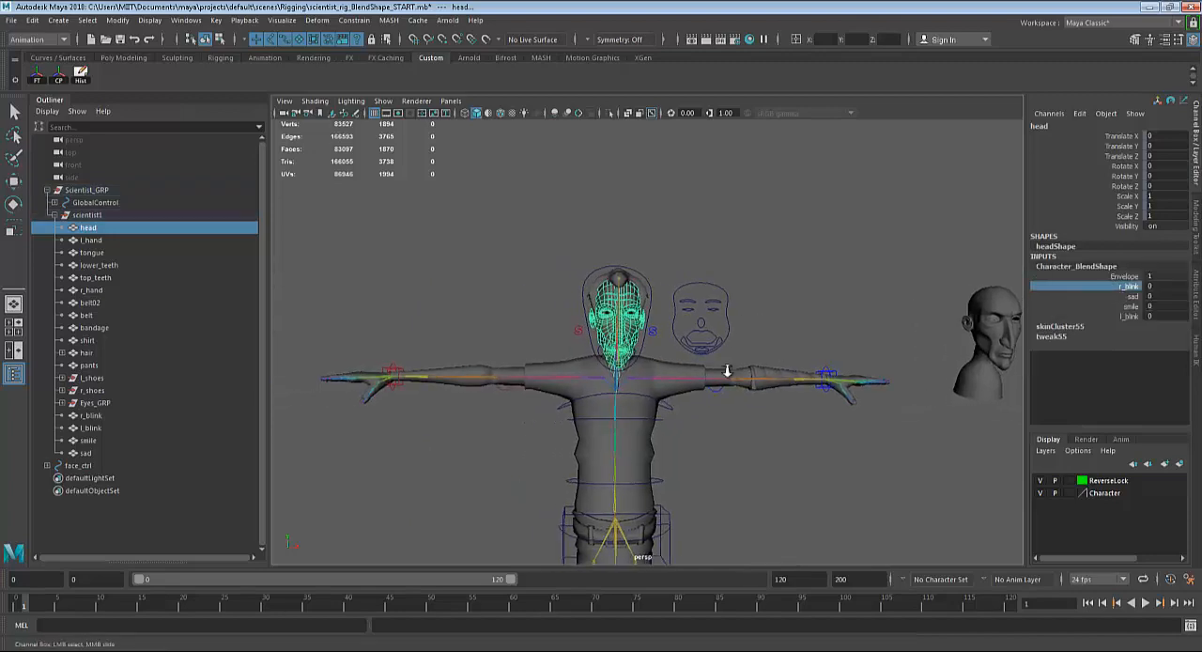
{"action": "scroll", "coordinate": [728, 373], "scroll_direction": "up", "scroll_amount": 2}
{"action": "mouse_move", "coordinate": [881, 295]}
{"action": "middle_mouse_down"}
{"action": "mouse_move", "coordinate": [869, 294]}
{"action": "mouse_move", "coordinate": [889, 293]}
{"action": "mouse_move", "coordinate": [883, 273]}
{"action": "middle_mouse_up"}
{"action": "key", "text": "ctrl+z"}
{"action": "left_click", "coordinate": [1133, 296], "text": "ctrl"}
{"action": "key", "text": "ctrl+z"}
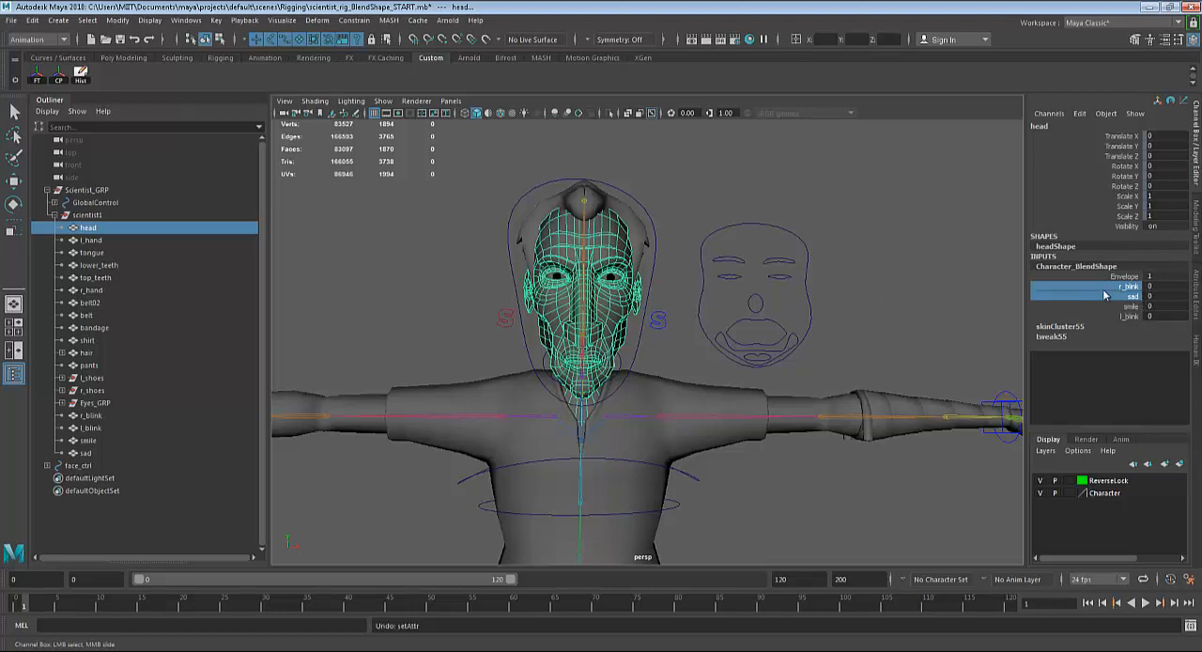
Test the sad target and the smile target at 1 on the scientist's head, undoing each change.
{"action": "left_click", "coordinate": [1108, 297]}
{"action": "middle_click_drag", "start_coordinate": [842, 317], "coordinate": [918, 303]}
{"action": "key", "text": "ctrl+z"}
{"action": "left_click", "coordinate": [1132, 307]}
{"action": "key", "text": "ctrl+z"}
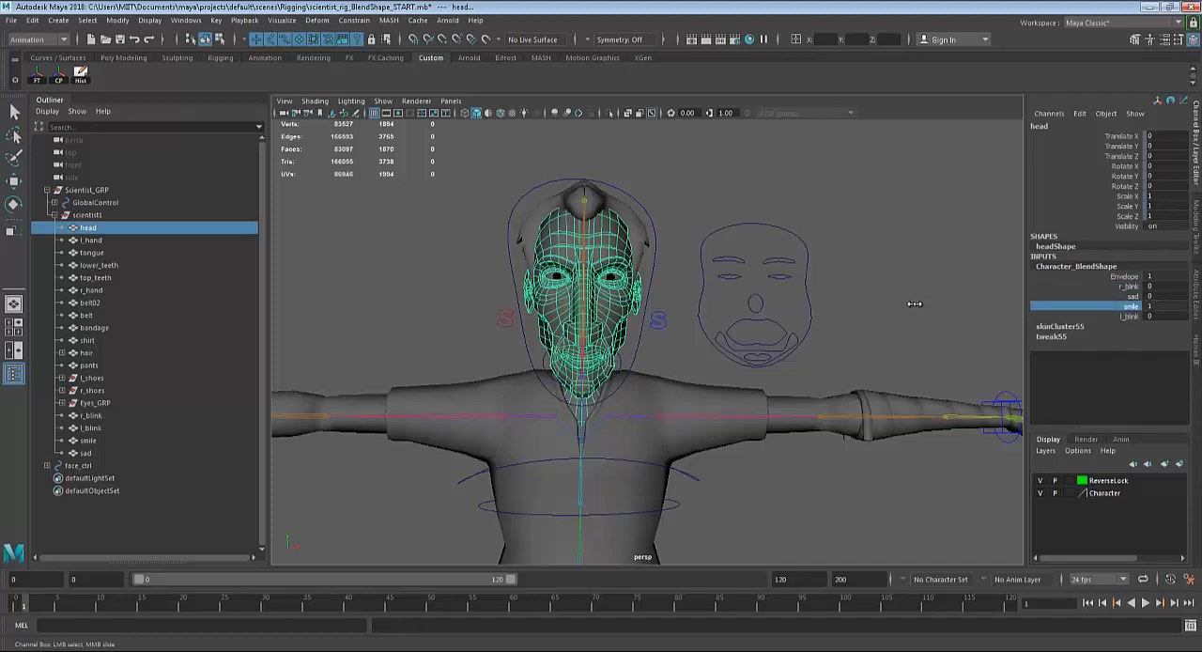
{"action": "key", "text": "ctrl+z"}
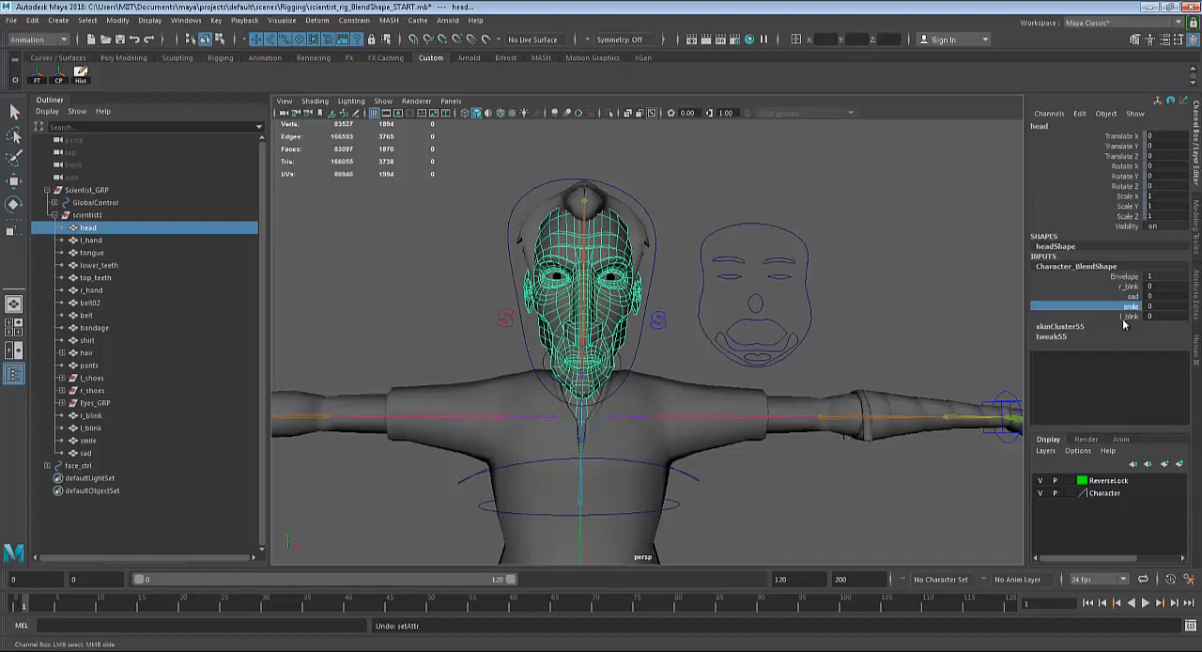
Select the l_blink target of Character_BlendShape and inspect the scientist's head beside the face controls.
{"action": "left_click", "coordinate": [1126, 317]}
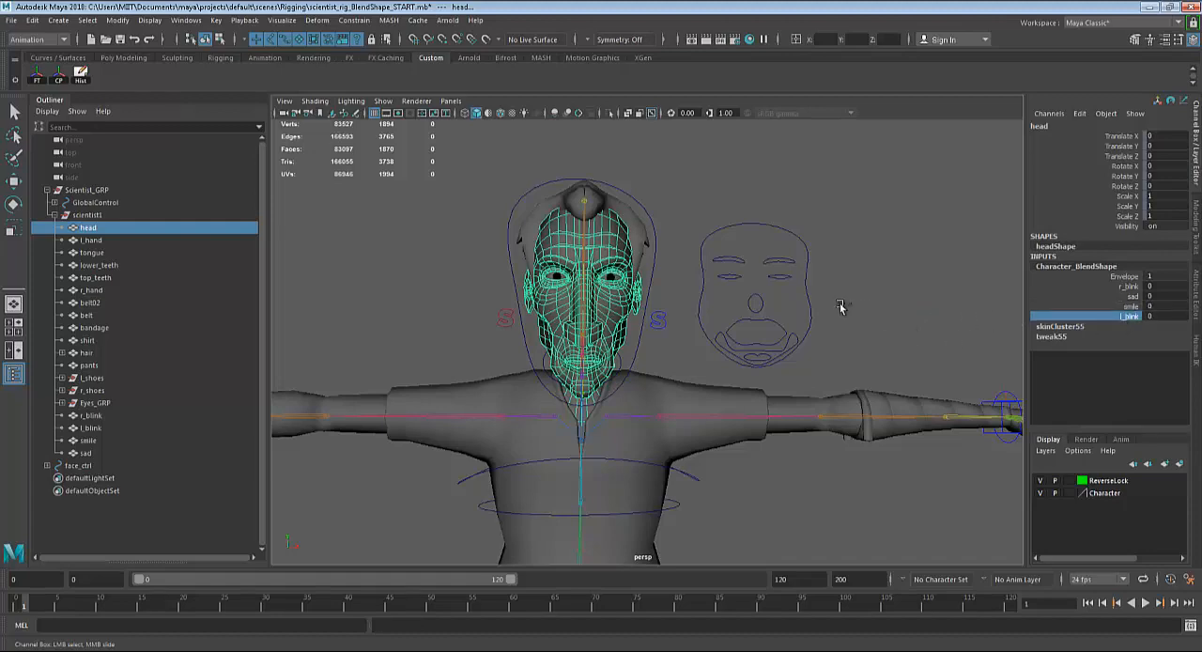
{"action": "key", "text": "w"}
{"action": "left_click_drag", "start_coordinate": [848, 304], "coordinate": [736, 355], "text": "alt"}
{"action": "right_click_drag", "start_coordinate": [735, 355], "coordinate": [851, 364], "text": "alt"}
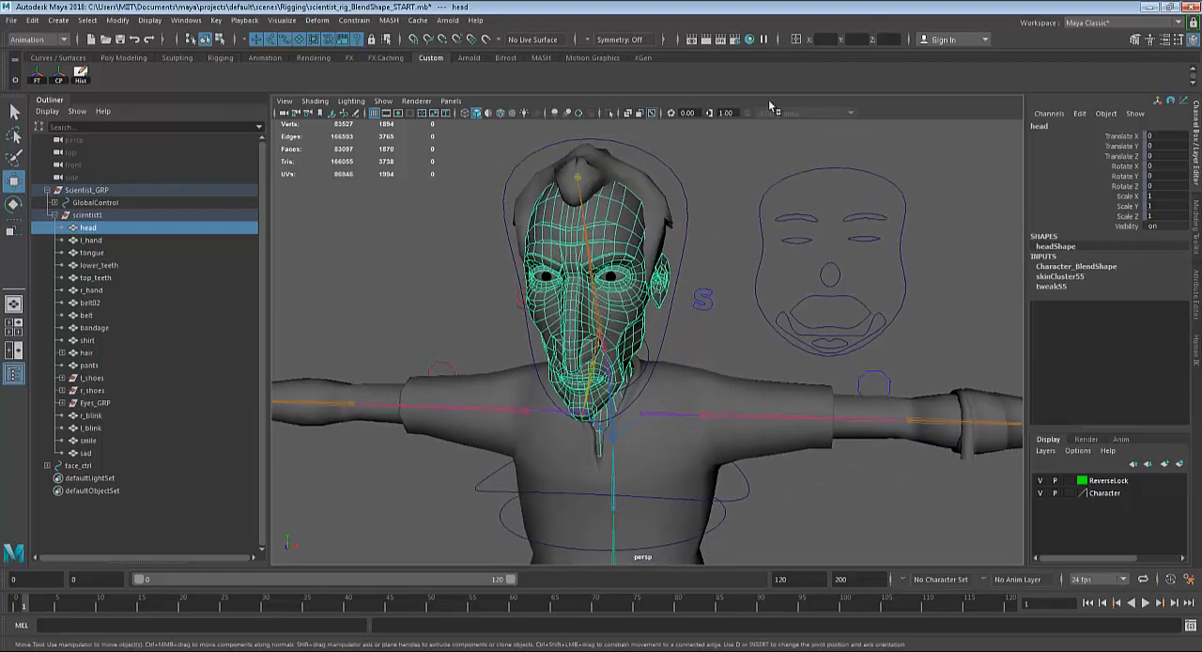
{"action": "scroll", "coordinate": [766, 324], "scroll_direction": "down", "scroll_amount": 3}
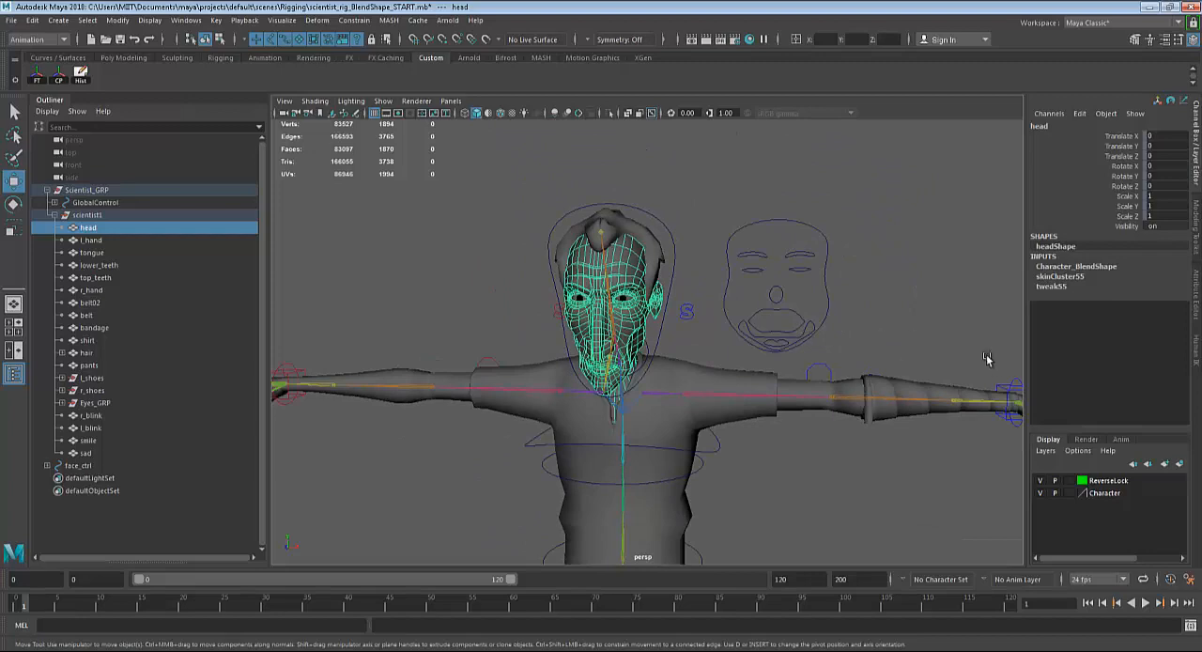
{"action": "scroll", "coordinate": [905, 363], "scroll_direction": "down", "scroll_amount": 3}
{"action": "scroll", "coordinate": [812, 371], "scroll_direction": "up", "scroll_amount": 4}
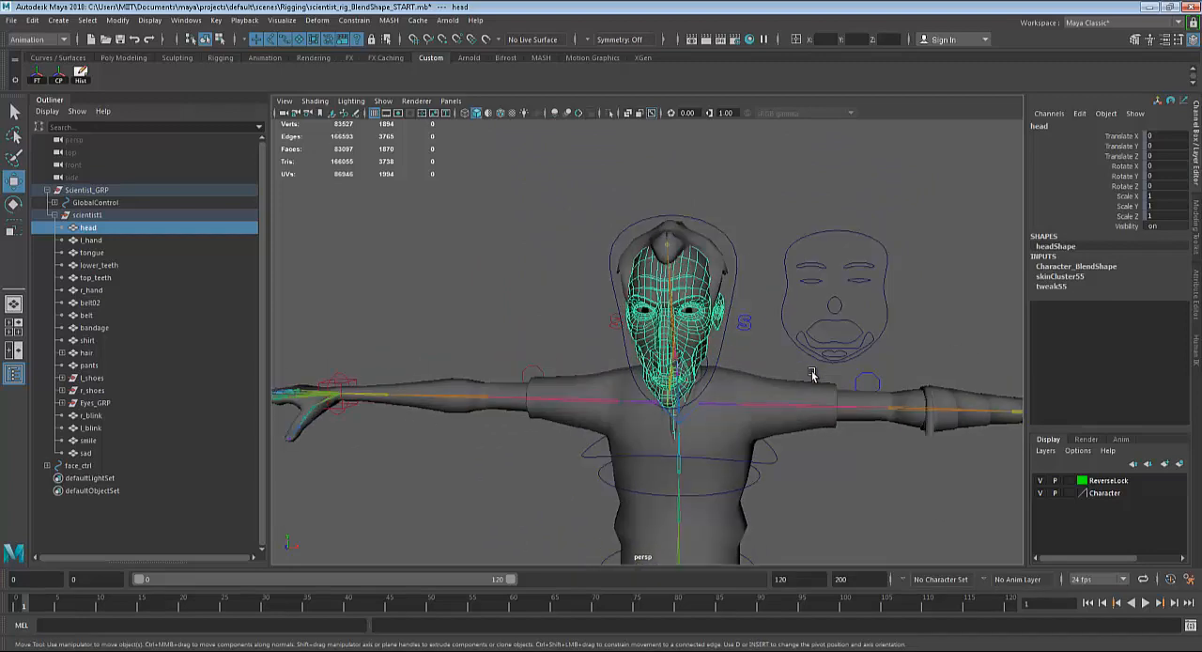
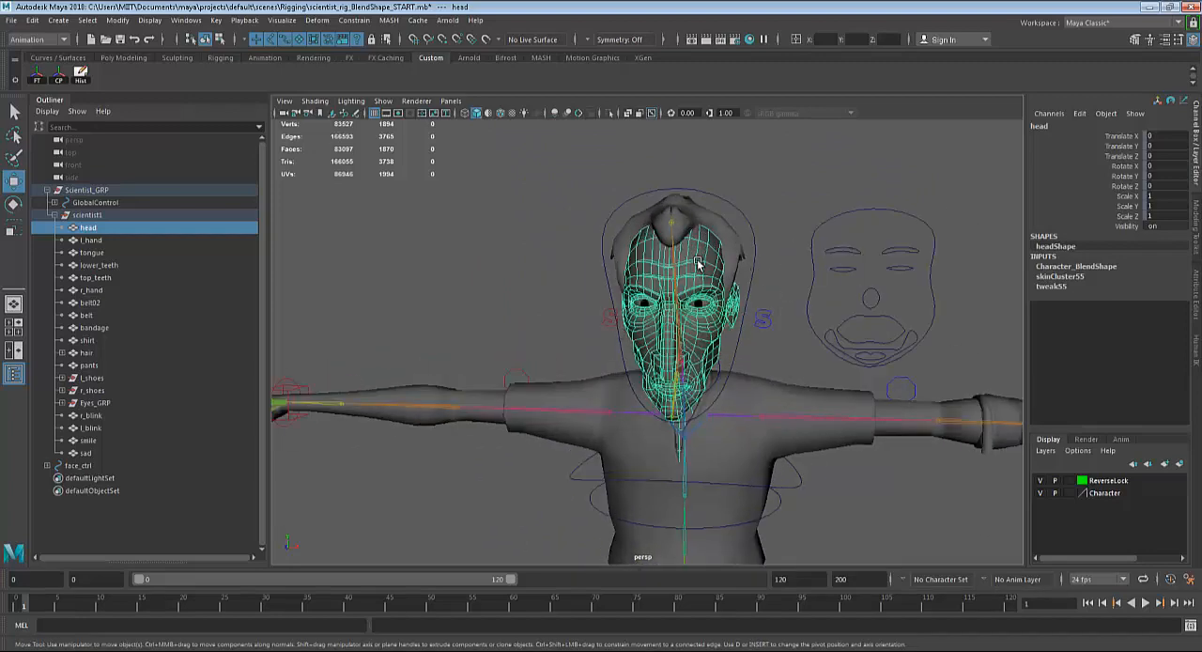
Key the r_blink target of Character_BlendShape at 0 on frame 1.
{"action": "left_click", "coordinate": [1056, 267]}
{"action": "left_click", "coordinate": [1116, 286]}
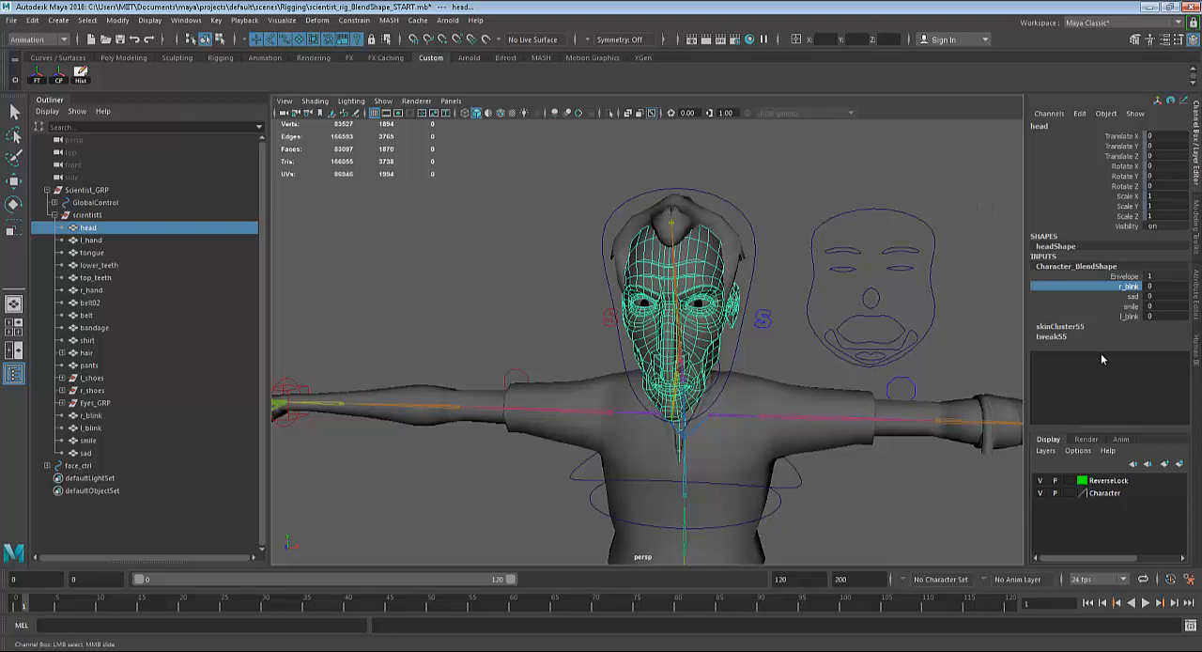
{"action": "right_click", "coordinate": [1119, 287]}
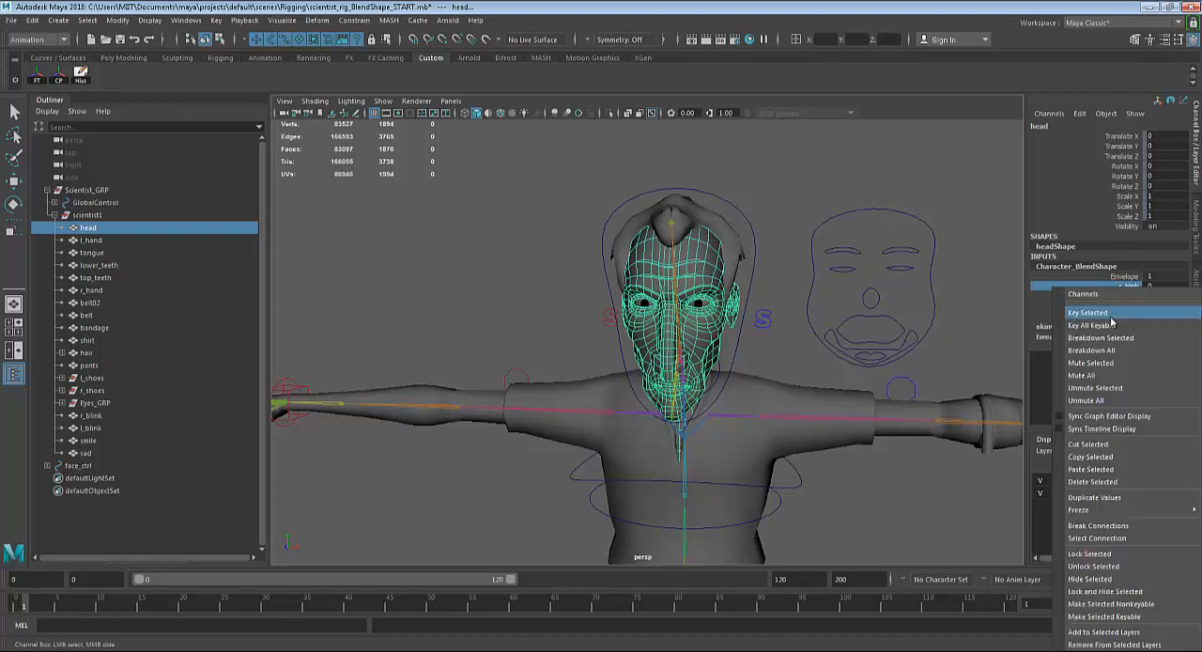
{"action": "left_click", "coordinate": [1113, 308]}
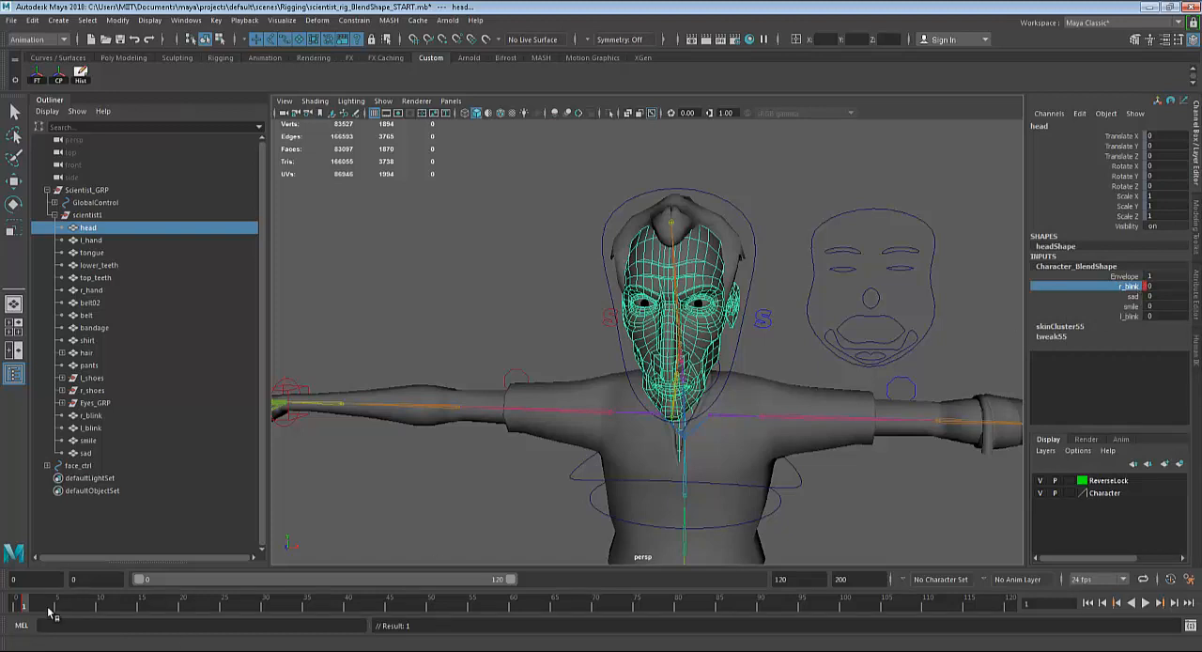
Set r_blink to 1 at frame 15 and key it.
{"action": "left_click", "coordinate": [132, 605]}
{"action": "left_click", "coordinate": [142, 604]}
{"action": "left_click", "coordinate": [1168, 287]}
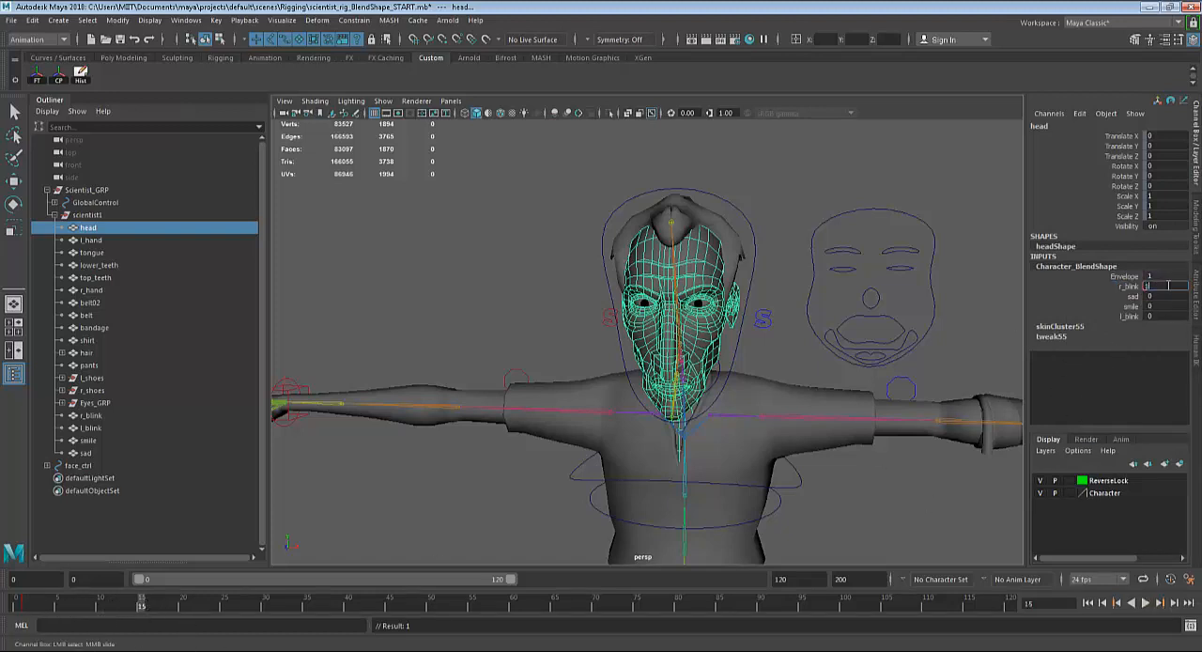
{"action": "type", "text": "1"}
{"action": "key", "text": "Return"}
{"action": "right_click", "coordinate": [1132, 286]}
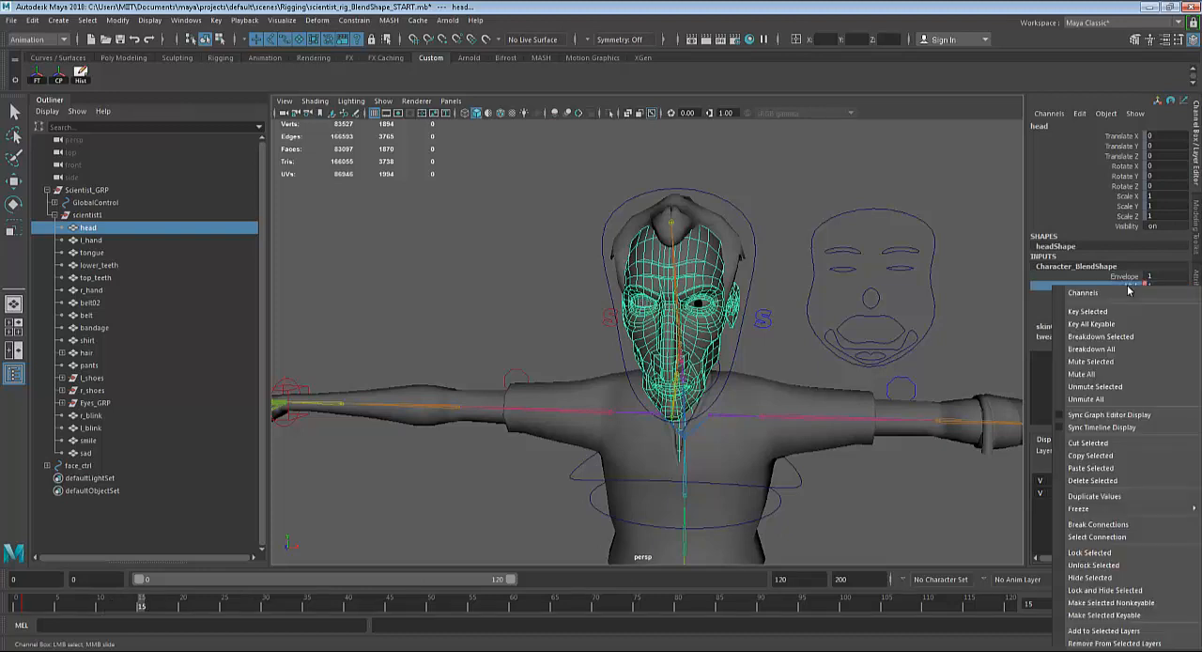
{"action": "left_click", "coordinate": [1118, 312]}
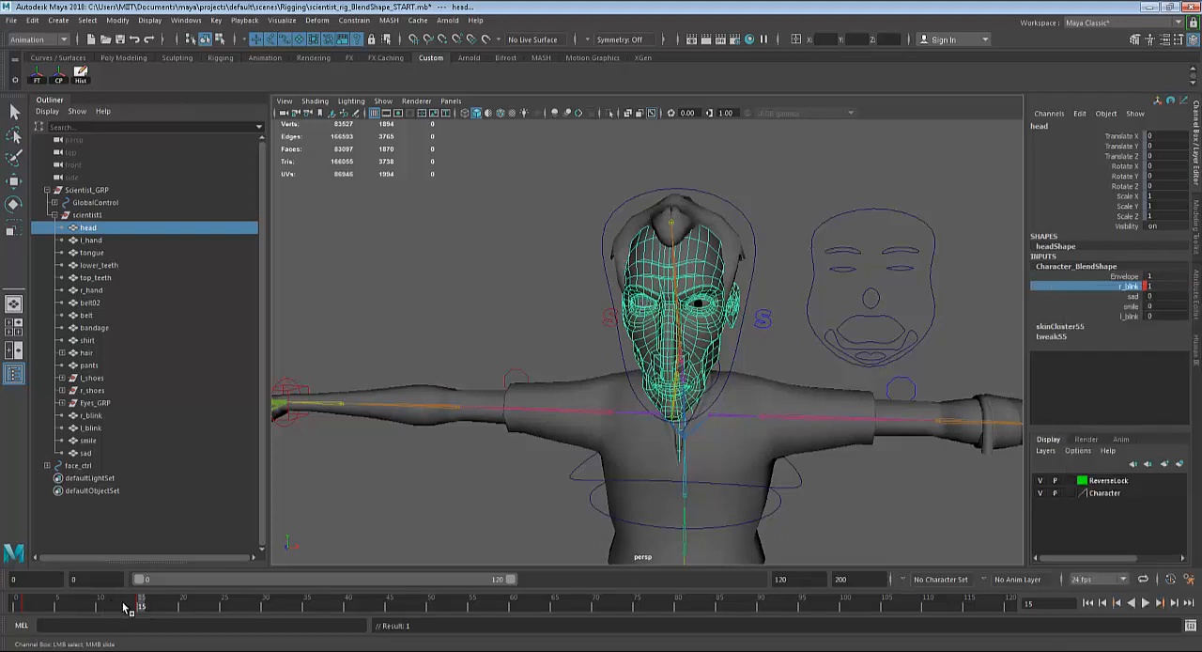
Preview the blink by scrubbing back to the start of the timeline and undo the r_blink keys.
{"action": "left_click_drag", "start_coordinate": [123, 604], "coordinate": [1, 621]}
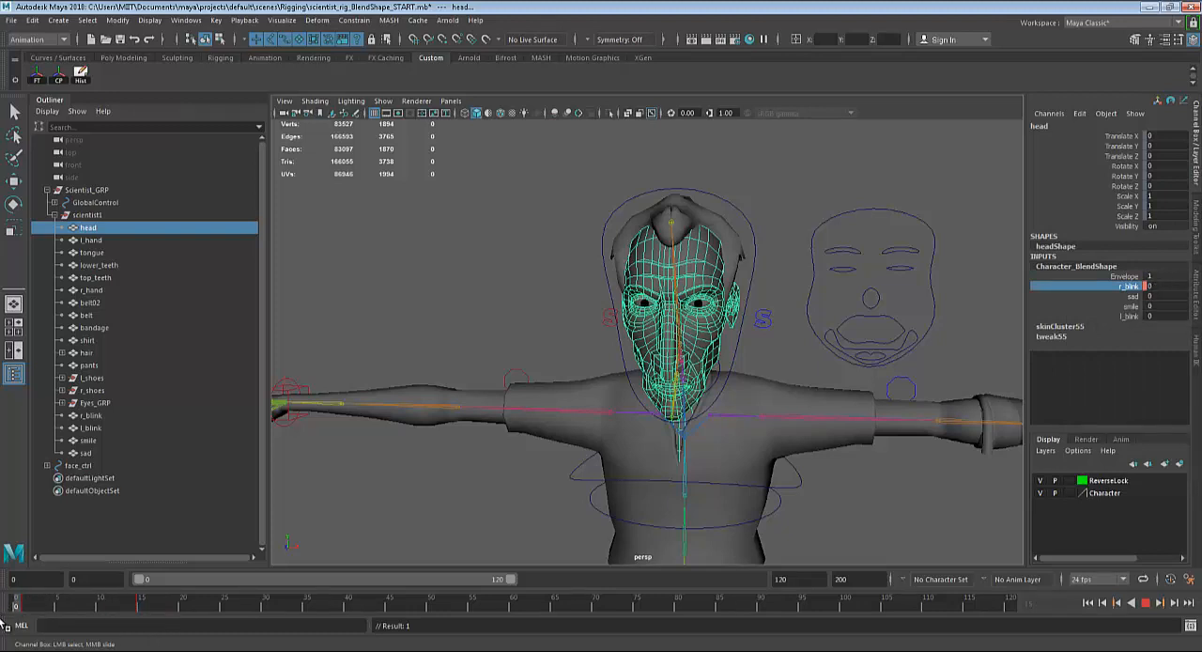
{"action": "key", "text": "ctrl+z"}
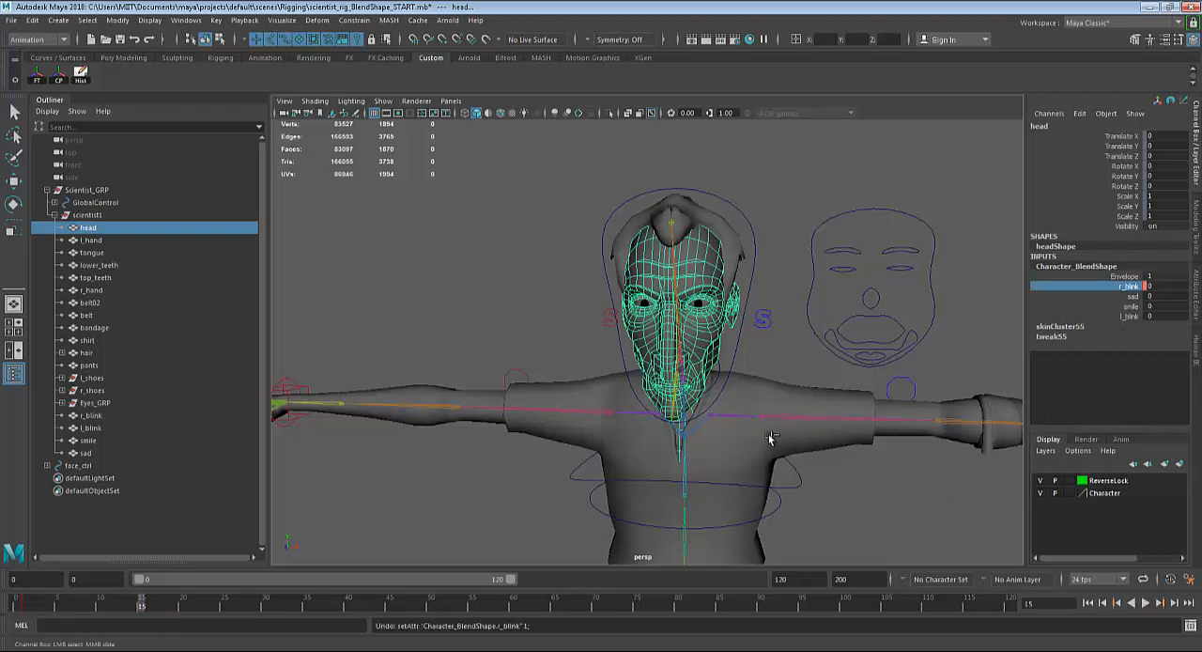
{"action": "key", "text": "ctrl+z"}
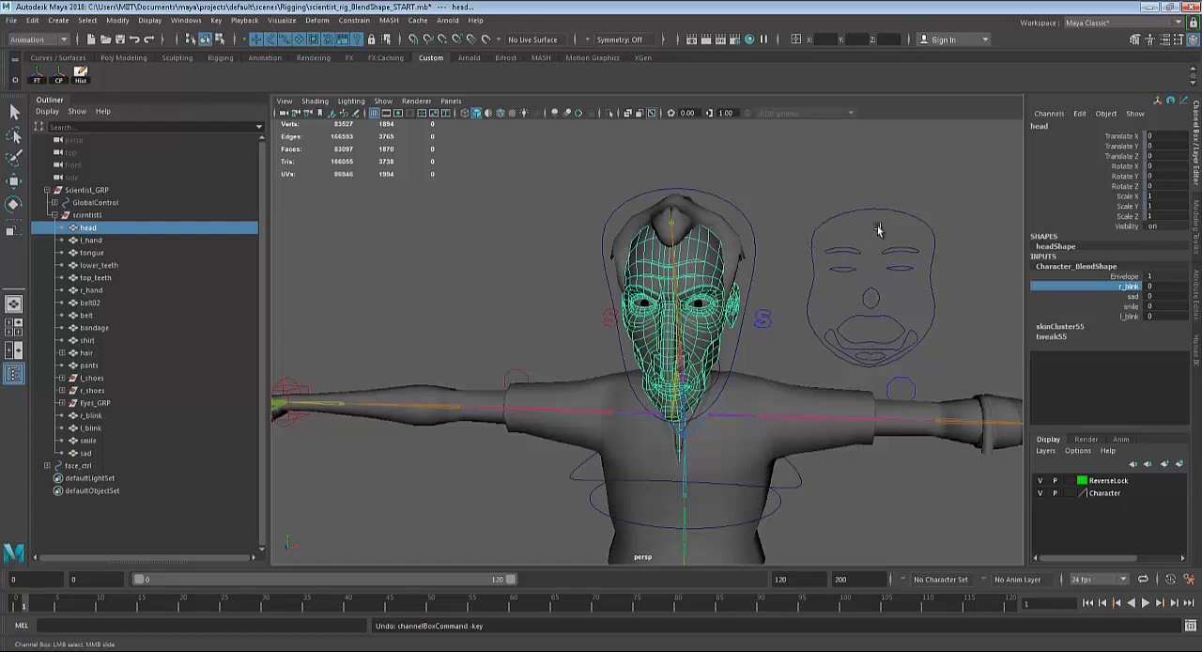
Select the face_ctrl outline beside the head and move it forward to about 1.873 in Translate Z.
{"action": "left_click_drag", "start_coordinate": [853, 291], "coordinate": [747, 274], "text": "alt"}
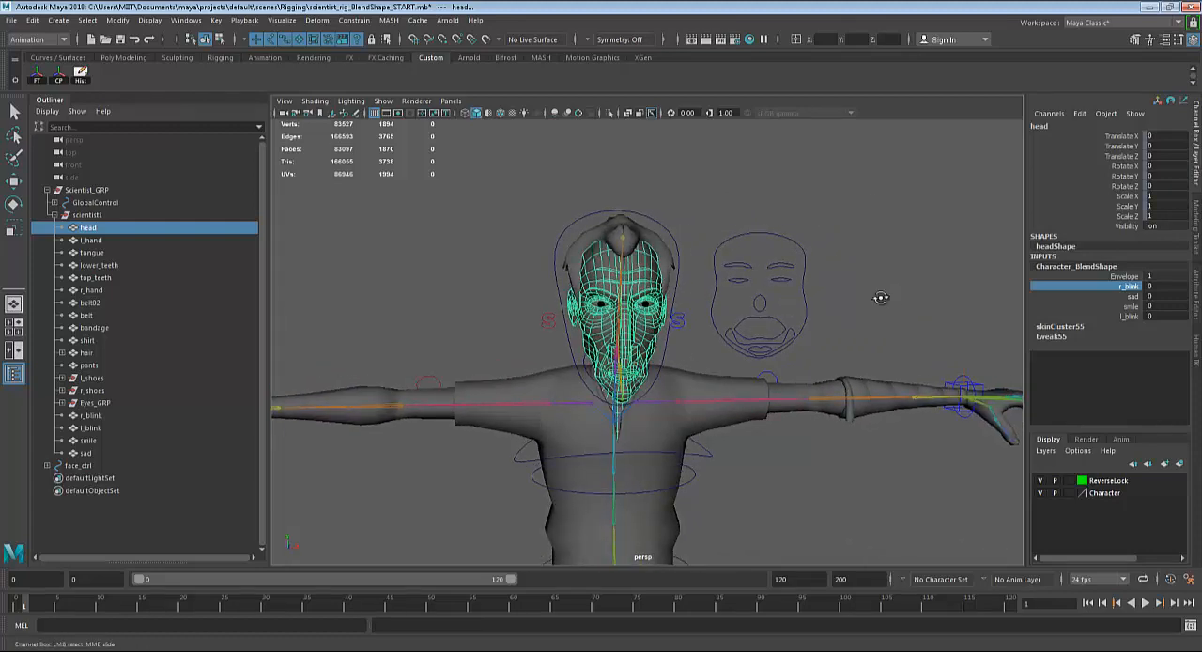
{"action": "left_click_drag", "start_coordinate": [881, 298], "coordinate": [789, 255], "text": "alt"}
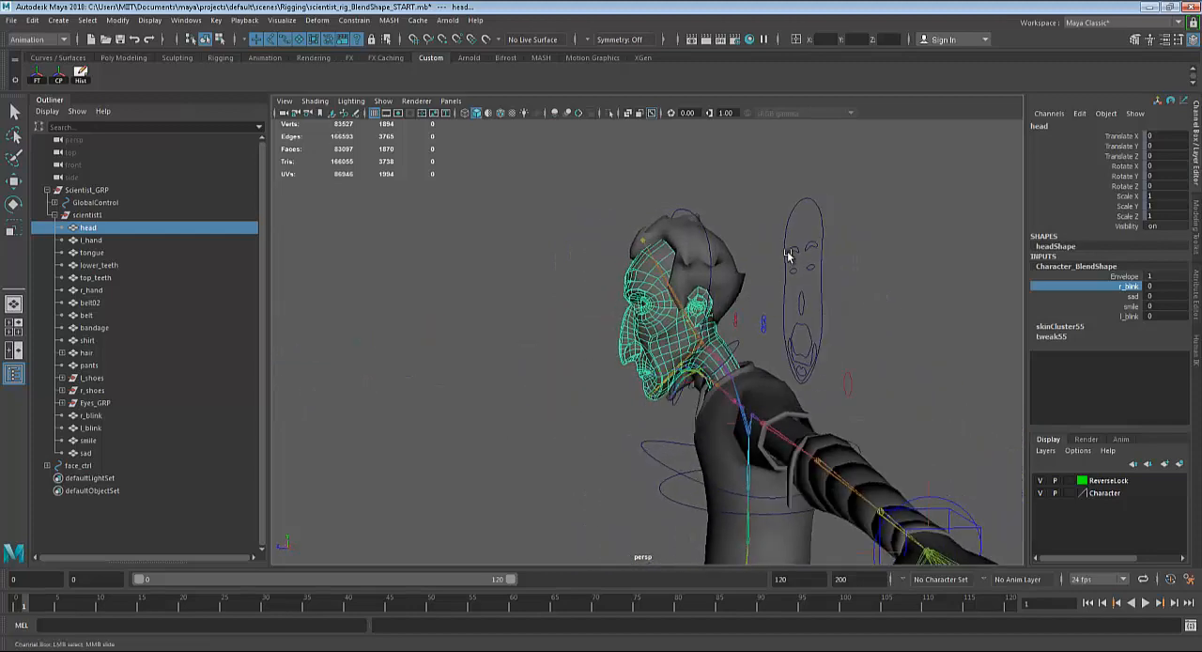
{"action": "left_click", "coordinate": [799, 201]}
{"action": "key", "text": "w"}
{"action": "left_click_drag", "start_coordinate": [740, 300], "coordinate": [659, 301]}
{"action": "mouse_move", "coordinate": [889, 392]}
{"action": "left_mouse_down", "text": "alt"}
{"action": "mouse_move", "coordinate": [862, 392]}
{"action": "mouse_move", "coordinate": [875, 393]}
{"action": "left_mouse_up", "text": "alt"}
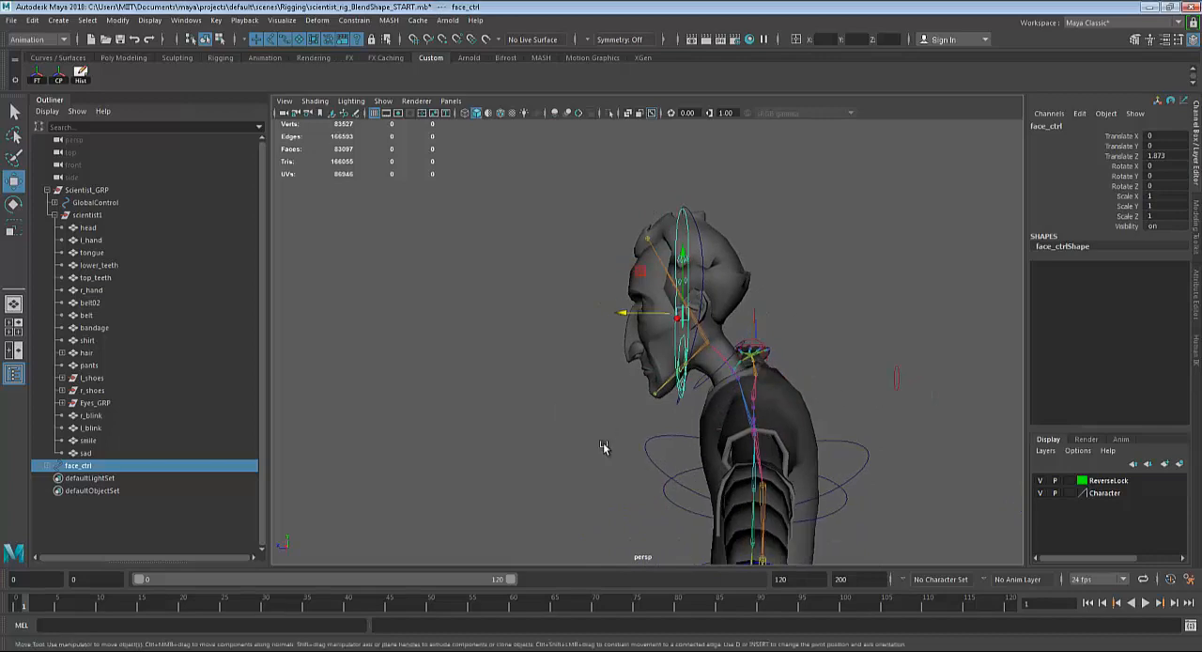
Move face_ctrl further forward in the side view to about 3.073 in Translate Z and freeze its transformations.
{"action": "key", "text": "space"}
{"action": "key", "text": "space"}
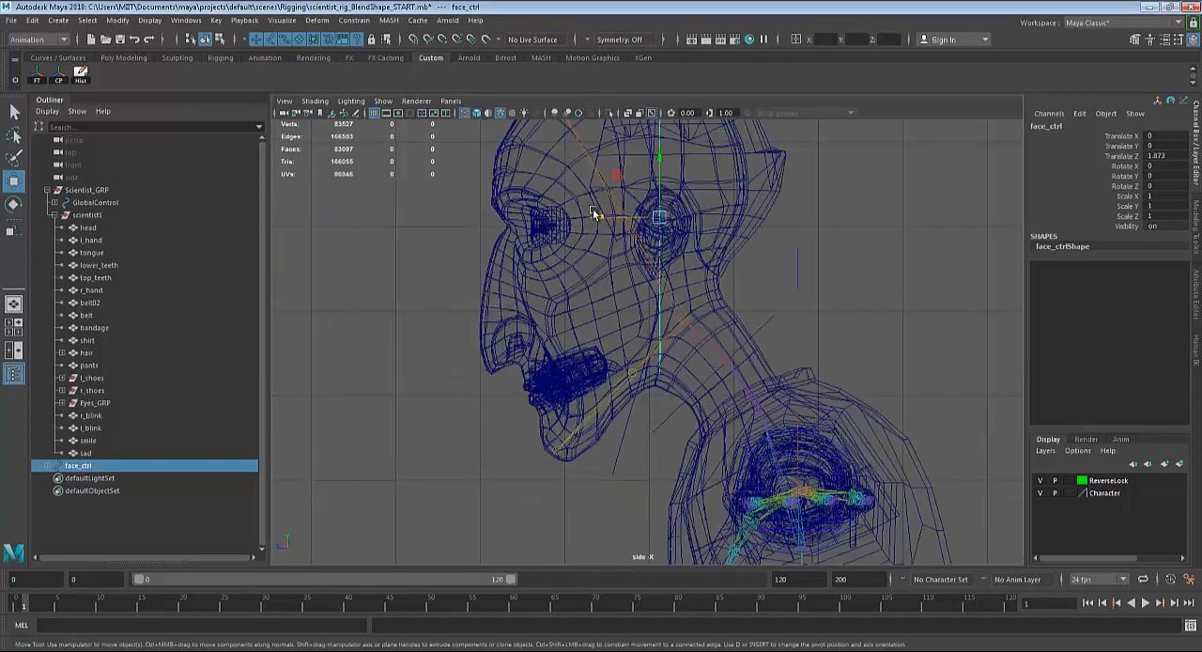
{"action": "left_click_drag", "start_coordinate": [594, 214], "coordinate": [493, 220]}
{"action": "key", "text": "space"}
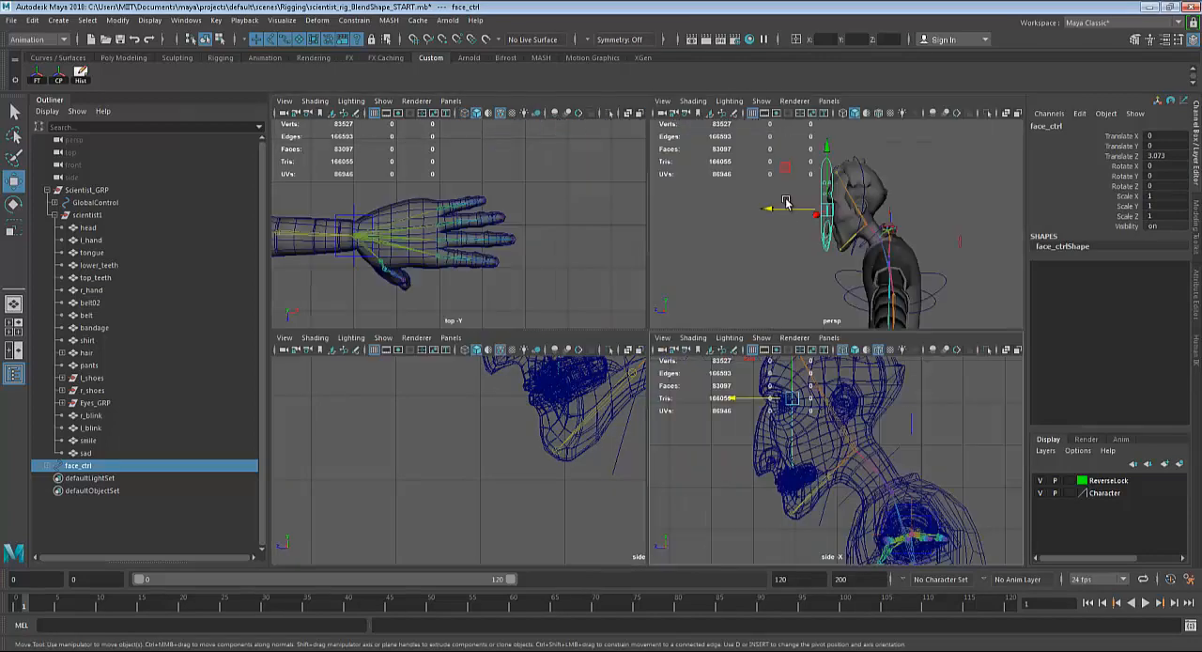
{"action": "key", "text": "space"}
{"action": "left_click_drag", "start_coordinate": [762, 279], "coordinate": [832, 273], "text": "alt"}
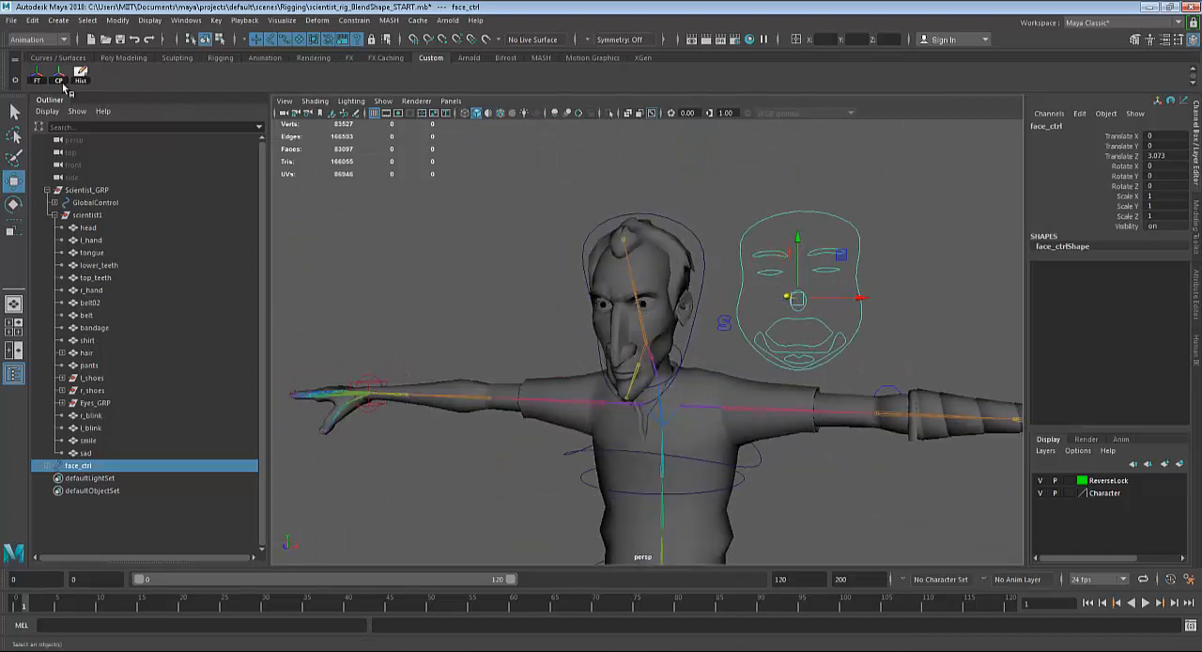
{"action": "left_click", "coordinate": [43, 83]}
{"action": "left_click_drag", "start_coordinate": [723, 297], "coordinate": [778, 406], "text": "alt"}
{"action": "key", "text": "q"}
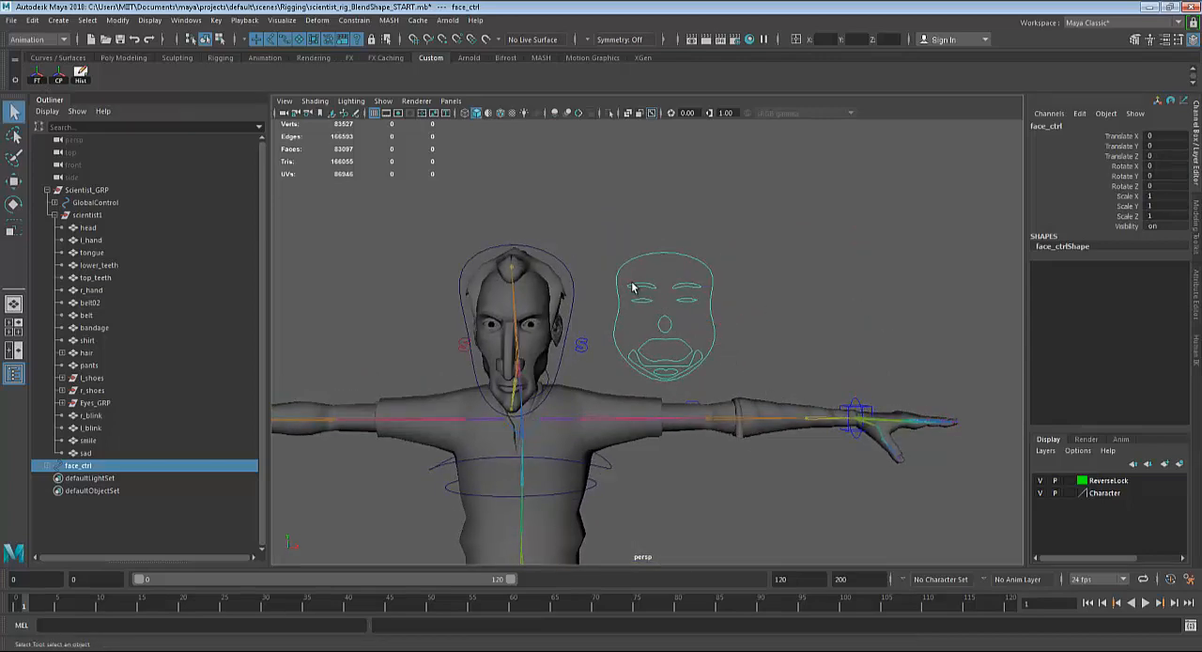
Check the right brow control, select the scientist's head and open Set Driven Key.
{"action": "left_click", "coordinate": [633, 287]}
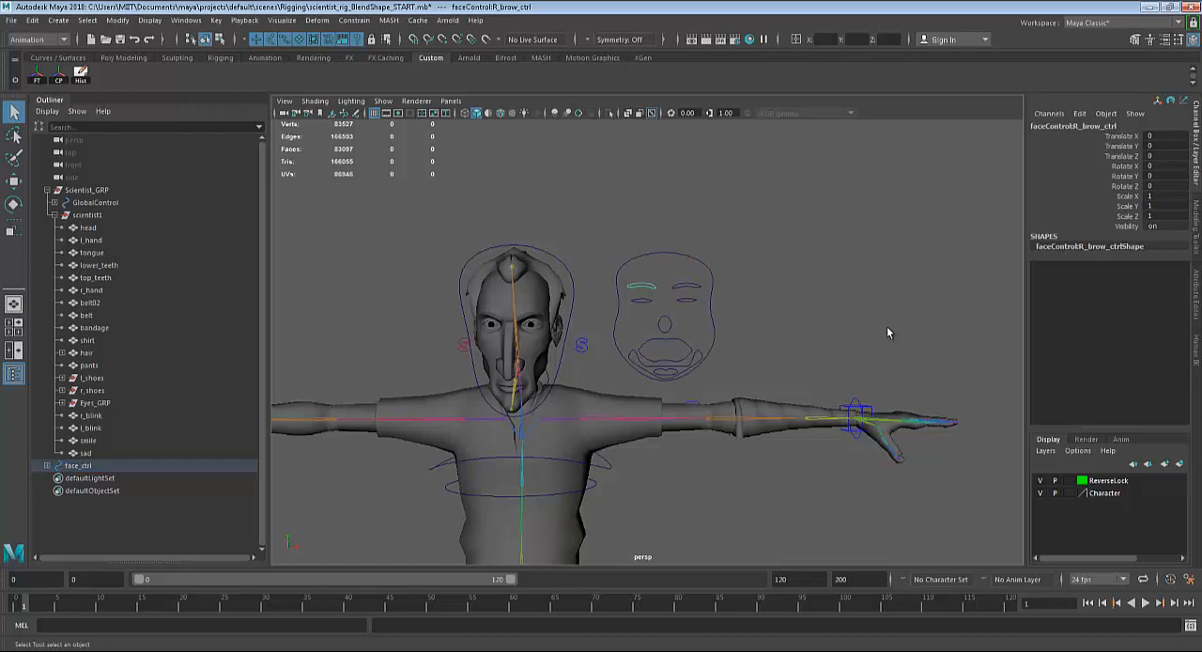
{"action": "scroll", "coordinate": [887, 328], "scroll_direction": "down", "scroll_amount": 4}
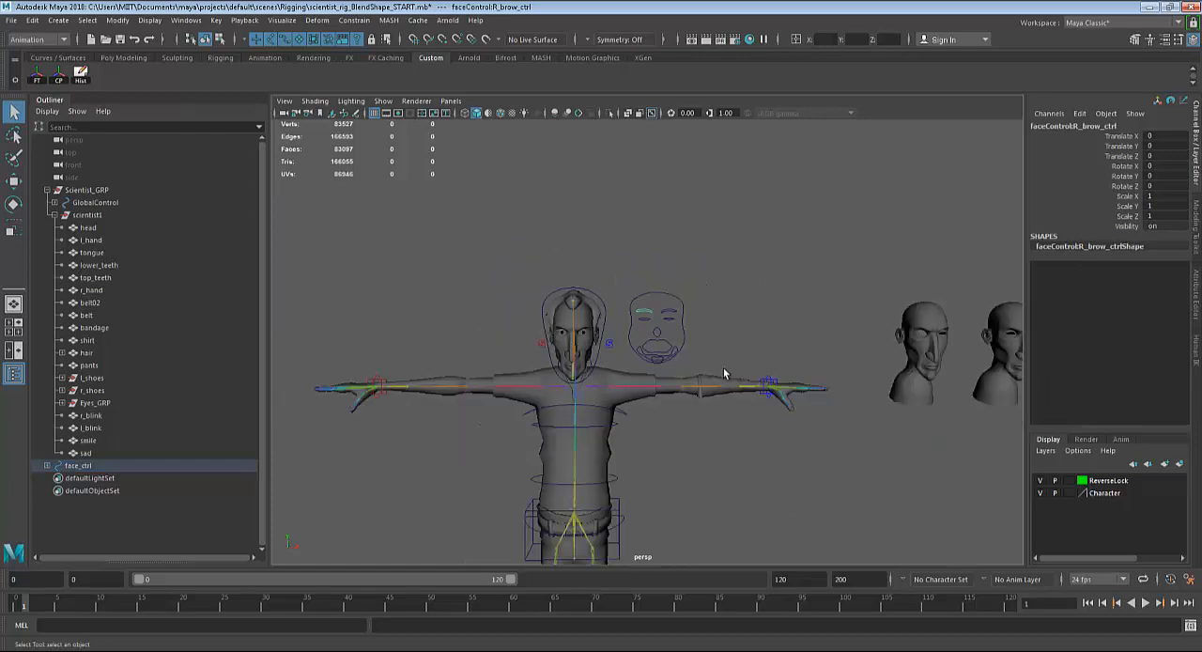
{"action": "left_click", "coordinate": [580, 326]}
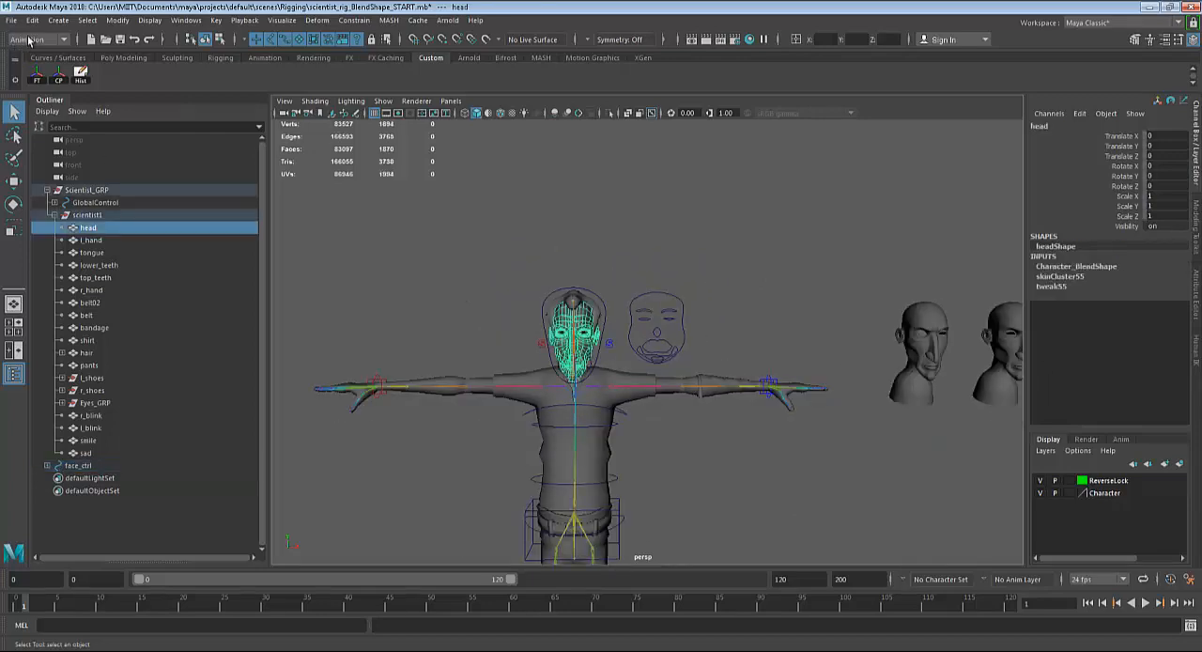
{"action": "left_click", "coordinate": [216, 20]}
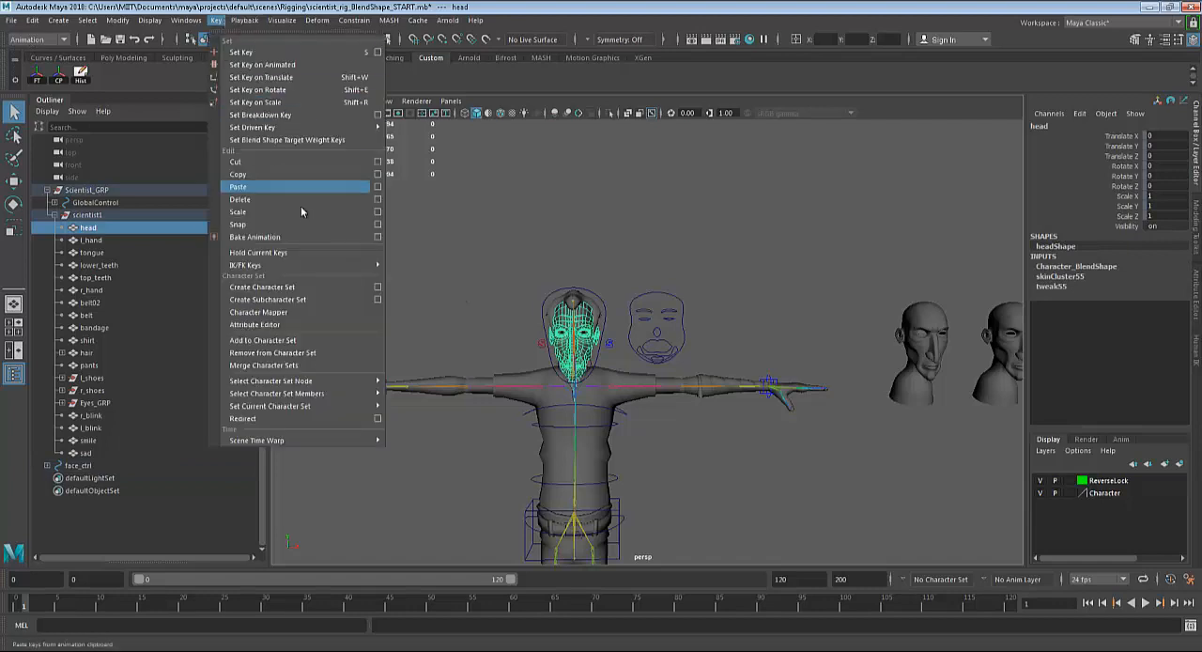
{"action": "mouse_move", "coordinate": [344, 127]}
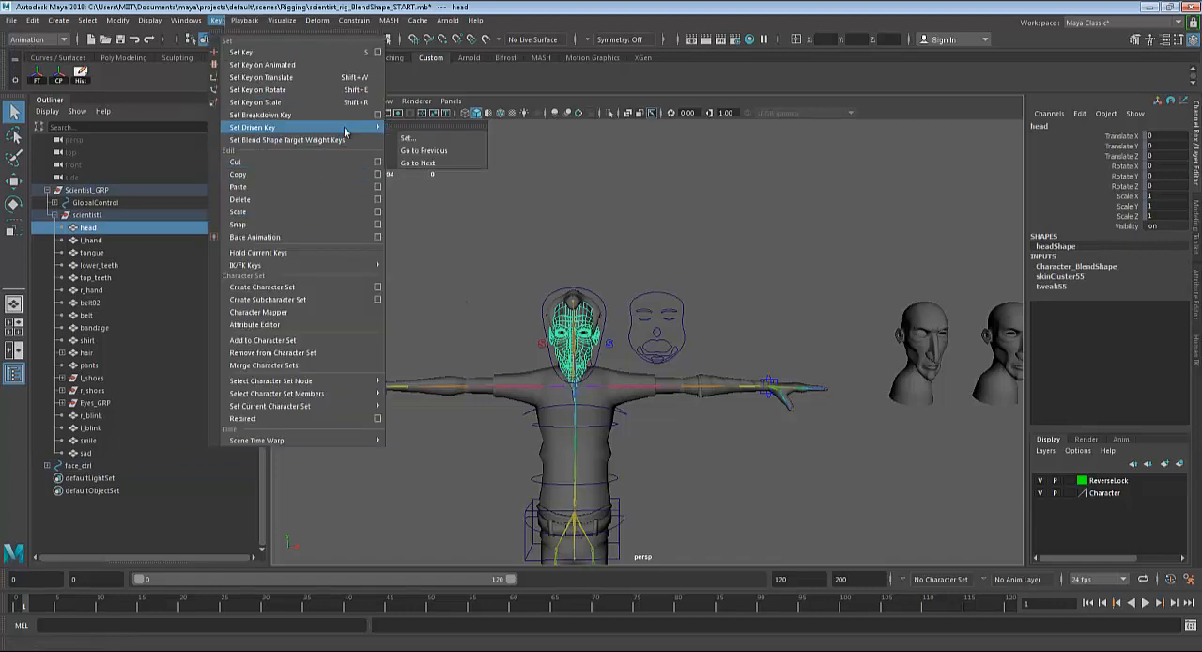
{"action": "left_click", "coordinate": [406, 138]}
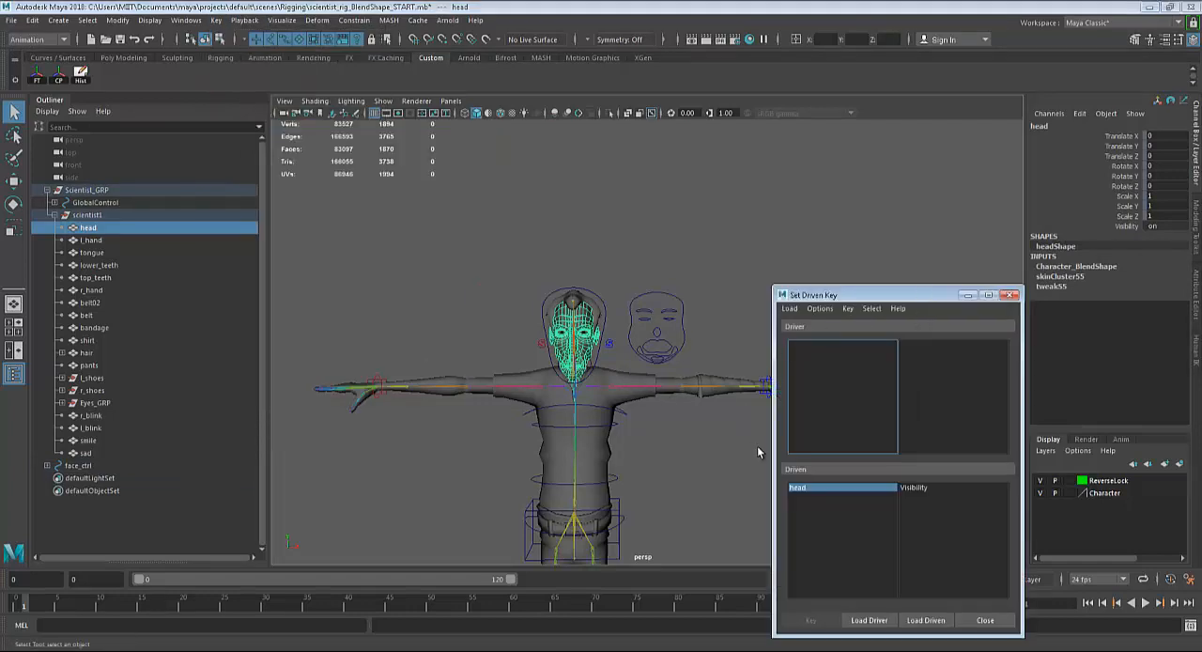
Try loading the scientist's head together with its Character_BlendShape node as the driver.
{"action": "left_click", "coordinate": [869, 620]}
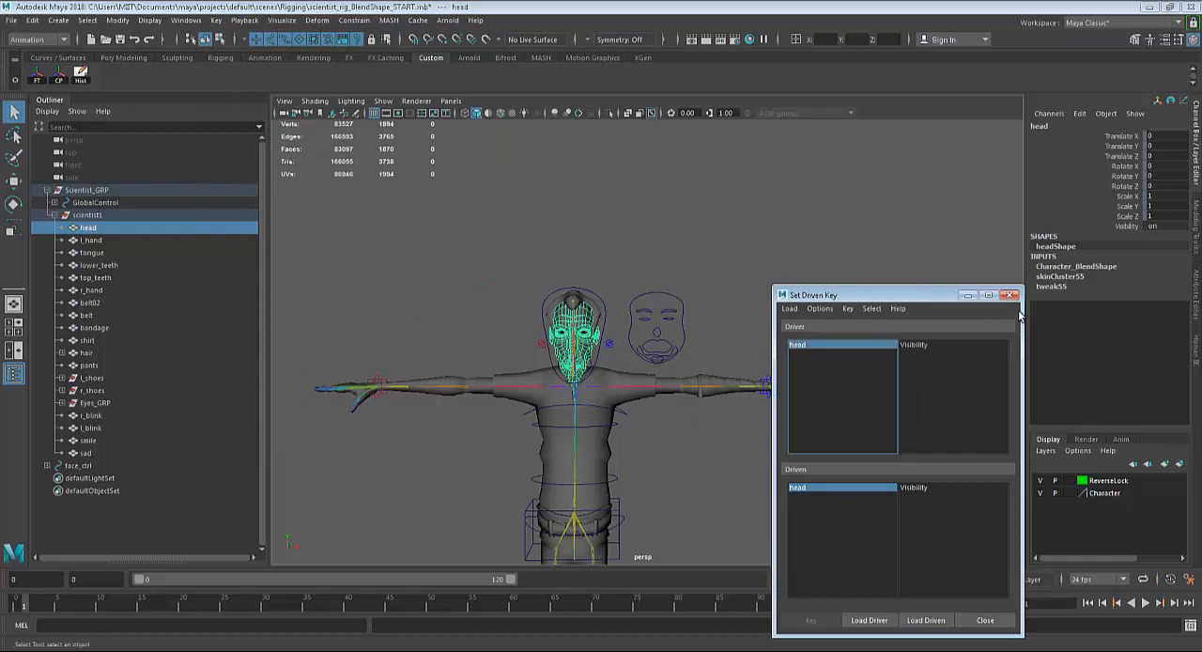
{"action": "left_click", "coordinate": [1064, 269]}
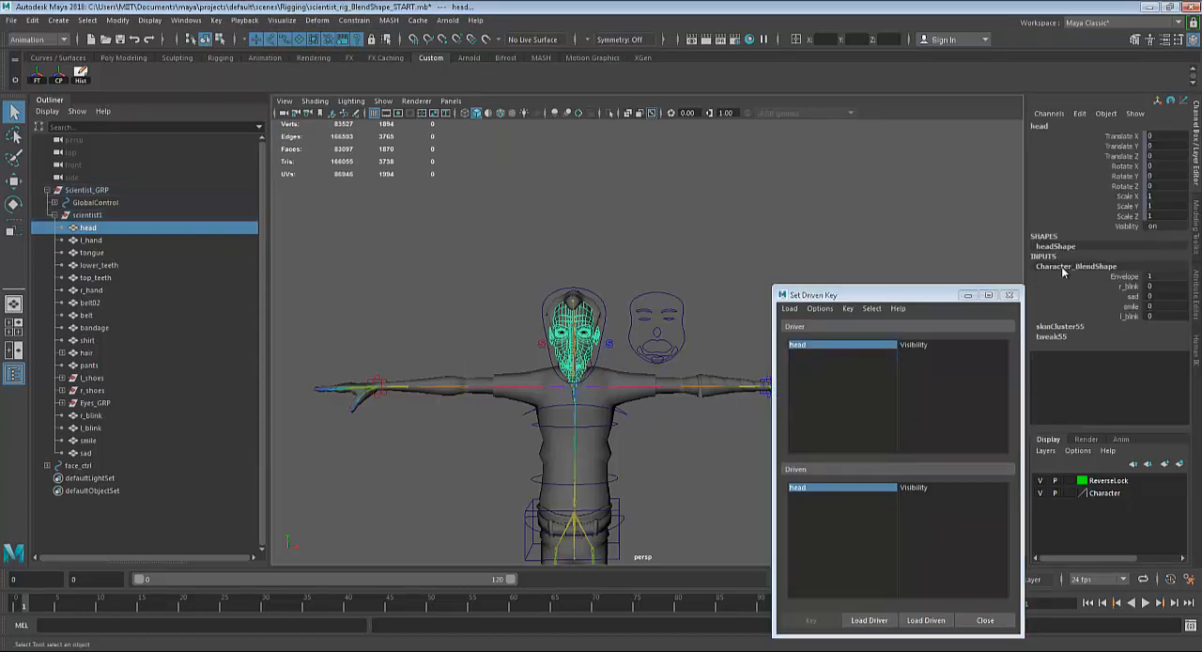
{"action": "left_click", "coordinate": [869, 620]}
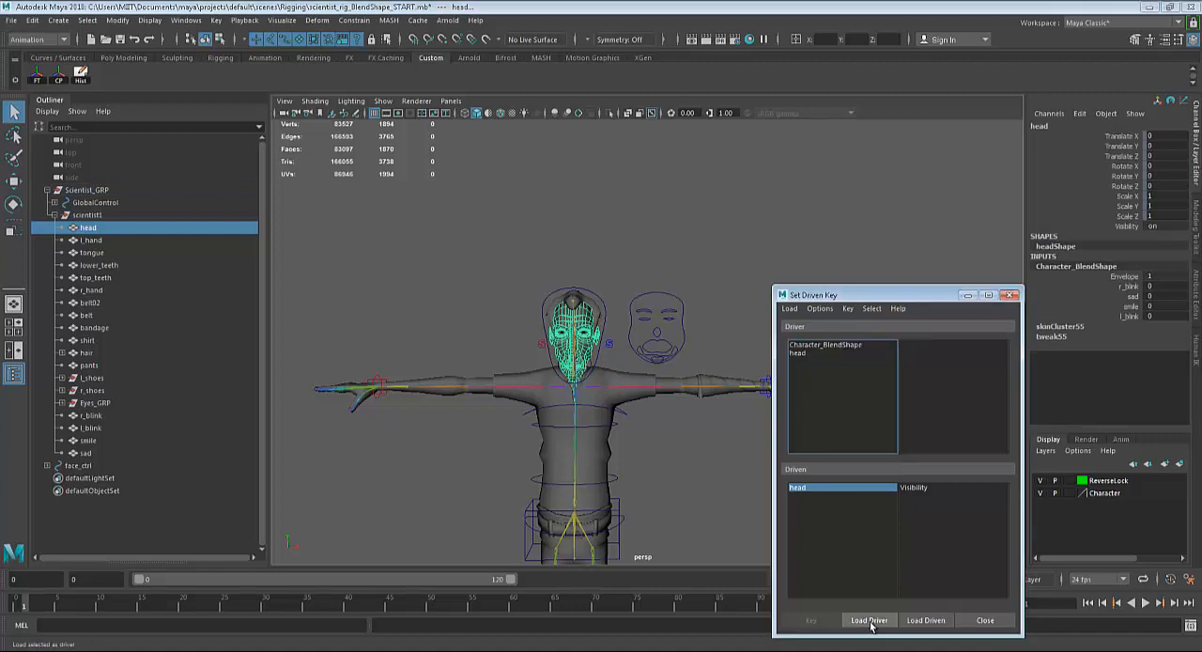
{"action": "left_click", "coordinate": [800, 345]}
{"action": "left_click", "coordinate": [798, 353]}
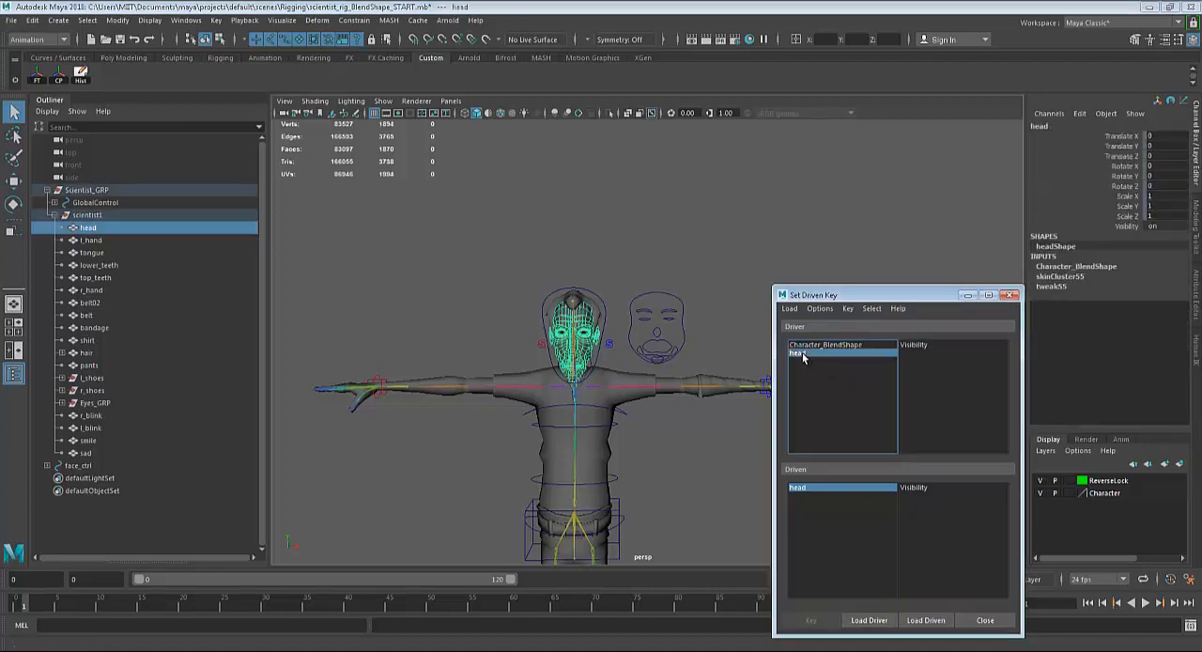
Reload the head as driver and examine the Character_BlendShape attributes, choosing sad, smile and l_blink in turn.
{"action": "scroll", "coordinate": [606, 328], "scroll_direction": "up", "scroll_amount": 3}
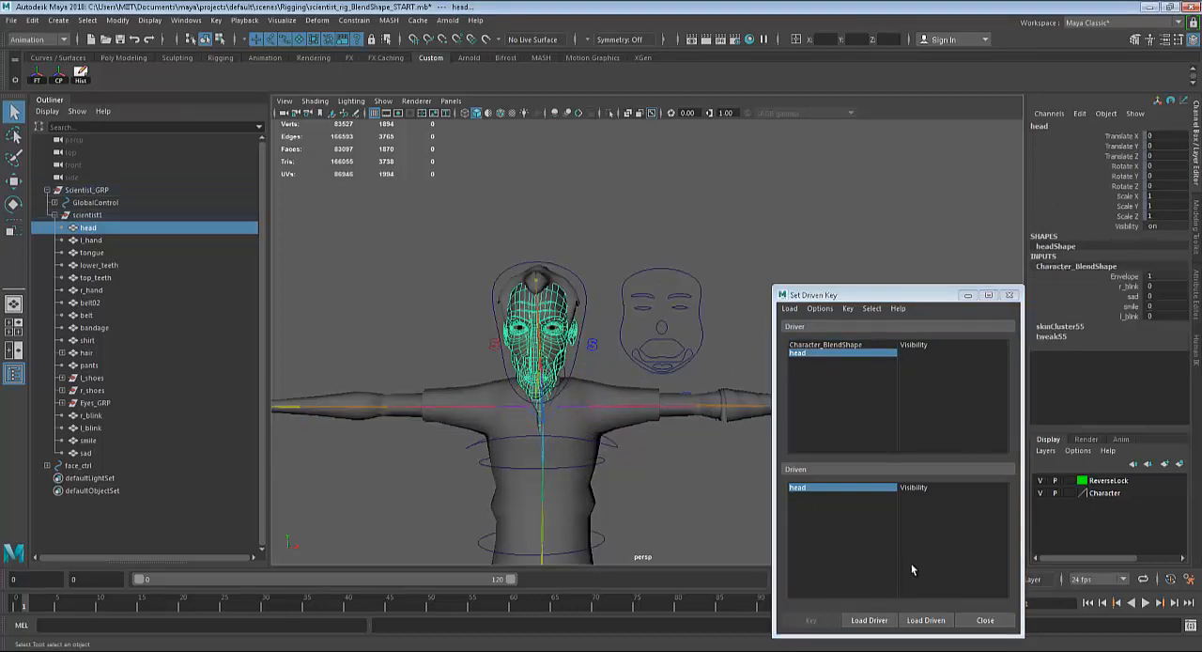
{"action": "left_click", "coordinate": [872, 621]}
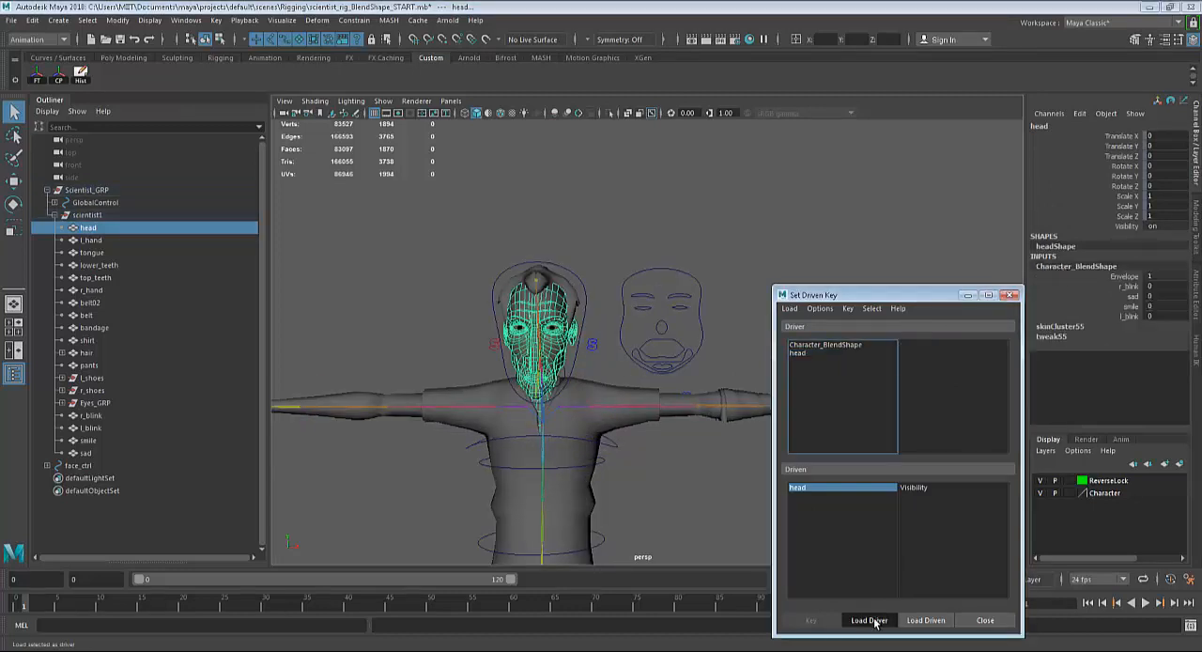
{"action": "left_click", "coordinate": [840, 344]}
{"action": "scroll", "coordinate": [990, 386], "scroll_direction": "down", "scroll_amount": 6}
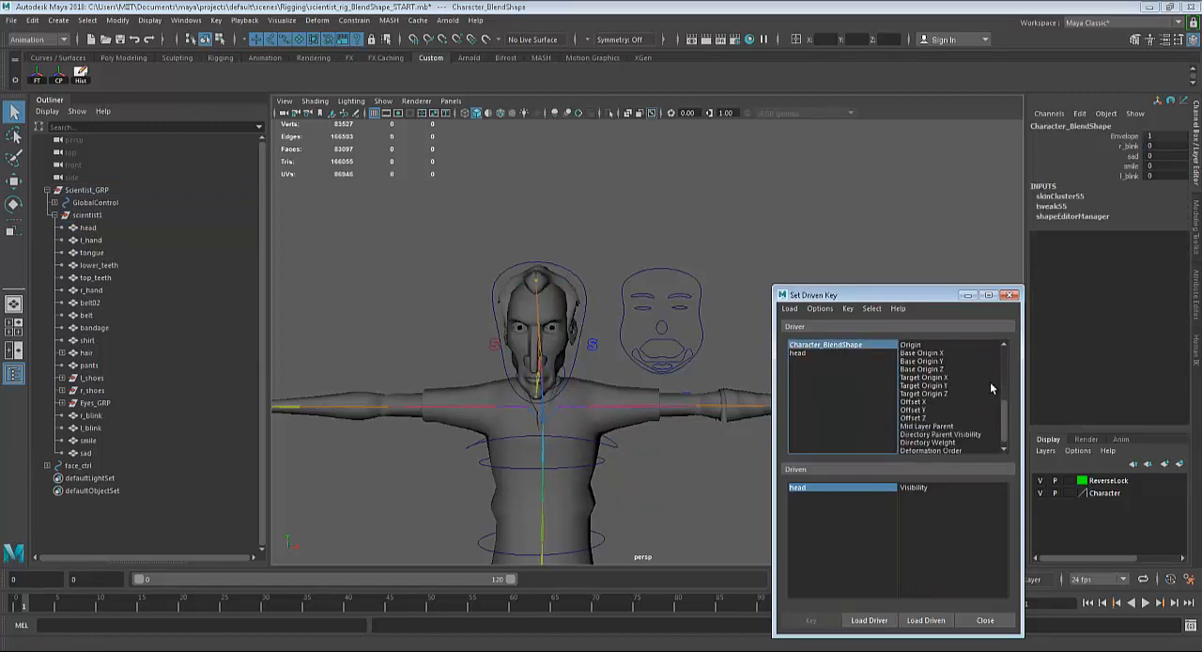
{"action": "scroll", "coordinate": [991, 387], "scroll_direction": "up", "scroll_amount": 6}
{"action": "scroll", "coordinate": [990, 381], "scroll_direction": "up", "scroll_amount": 1}
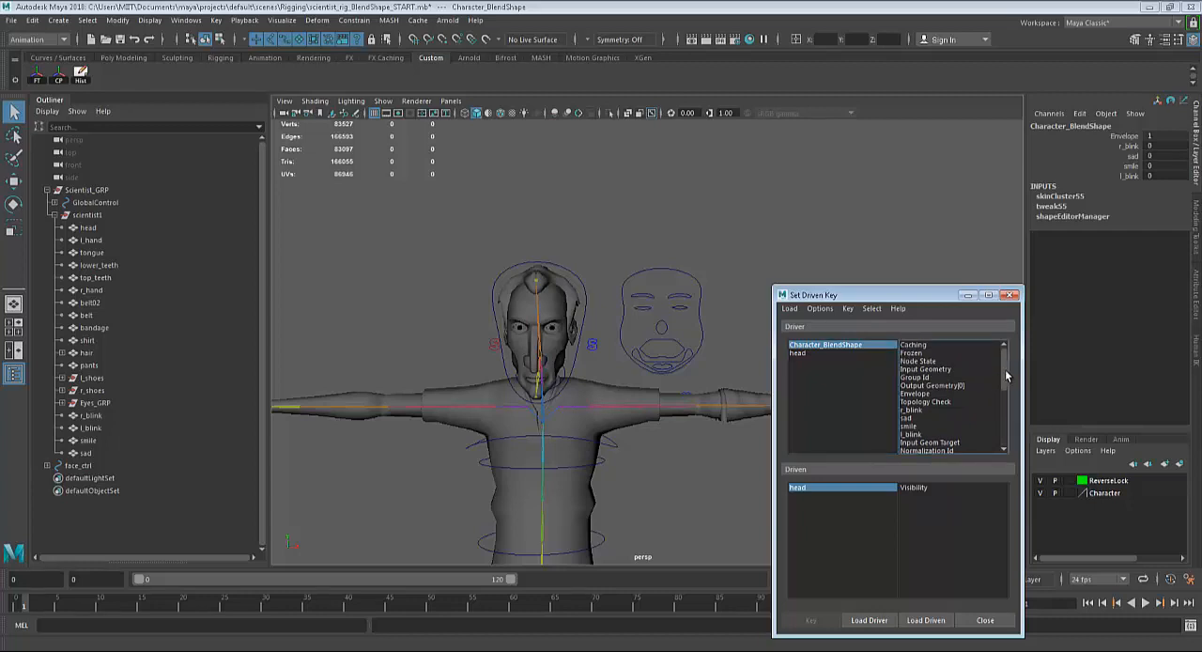
{"action": "left_click_drag", "start_coordinate": [1005, 369], "coordinate": [1003, 379]}
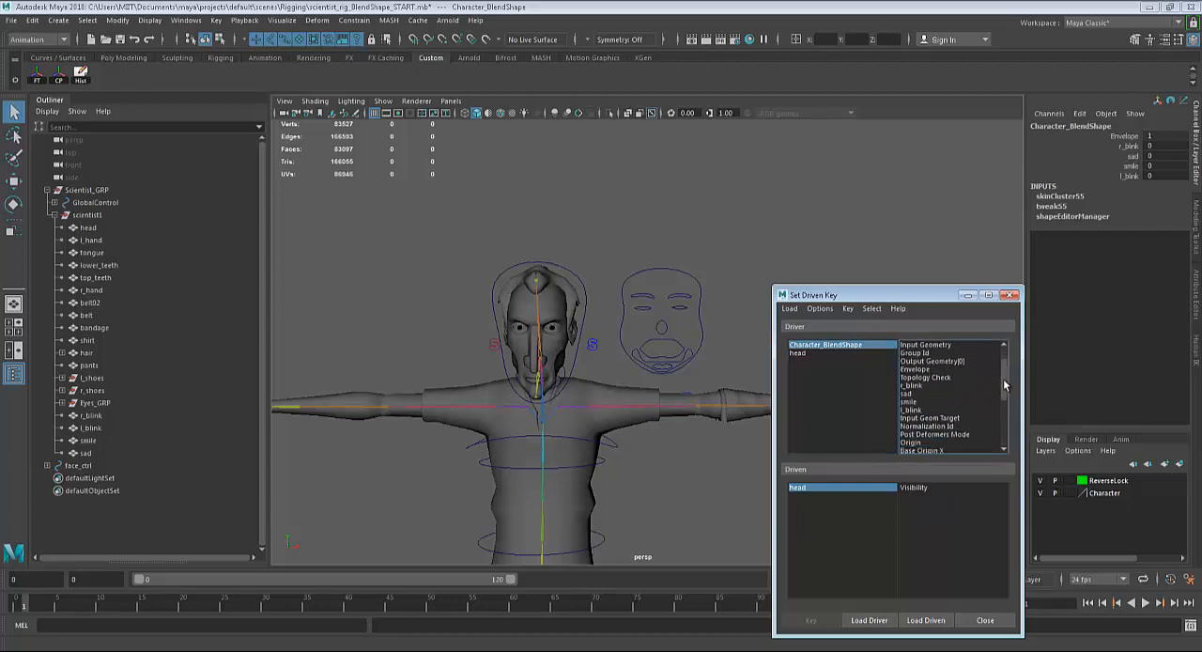
{"action": "left_click", "coordinate": [909, 395]}
{"action": "left_click", "coordinate": [910, 403]}
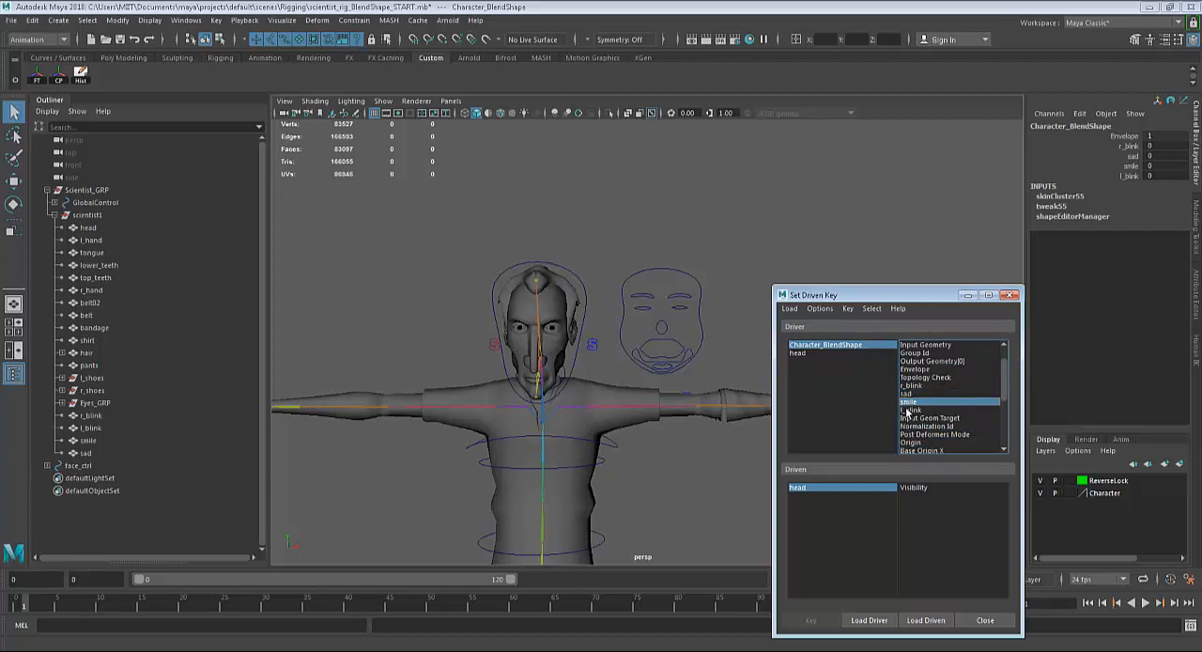
{"action": "left_click", "coordinate": [912, 410]}
{"action": "scroll", "coordinate": [916, 418], "scroll_direction": "down", "scroll_amount": 4}
{"action": "scroll", "coordinate": [917, 418], "scroll_direction": "up", "scroll_amount": 4}
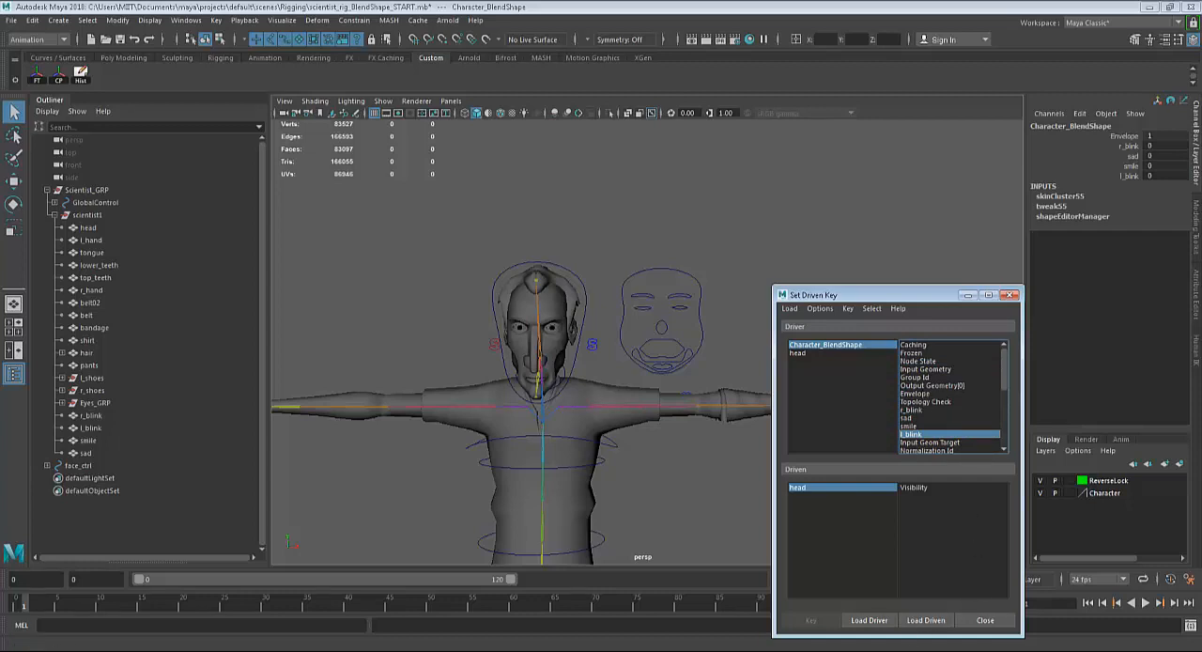
{"action": "left_click", "coordinate": [844, 636]}
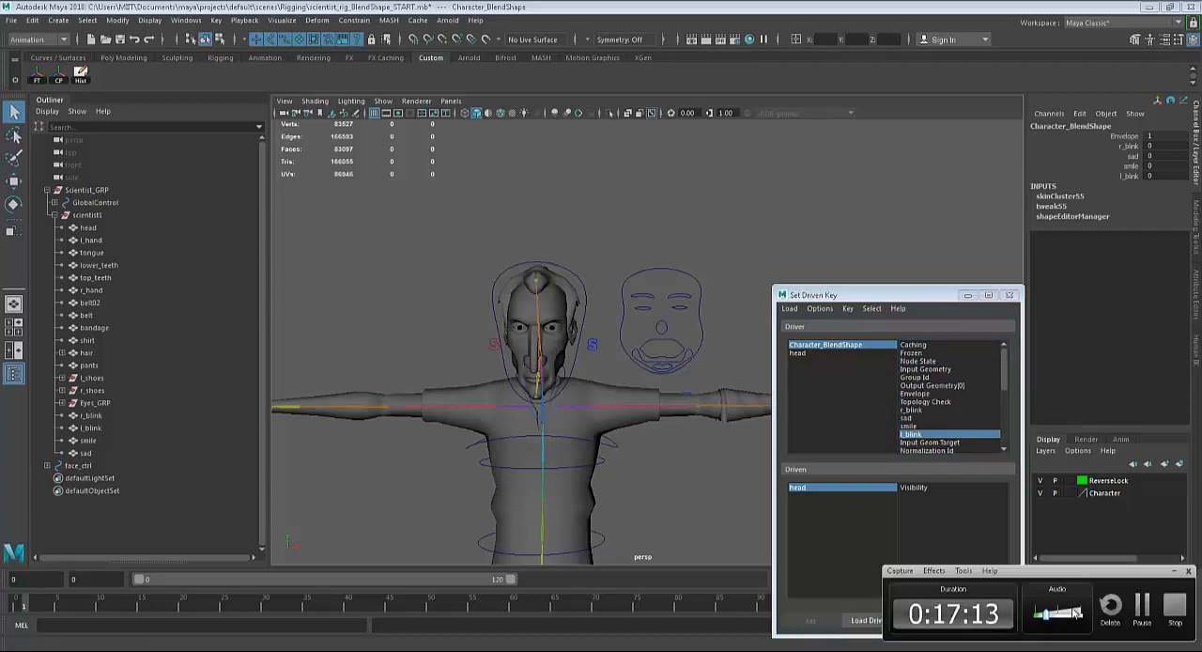
{"action": "left_click", "coordinate": [1142, 606]}
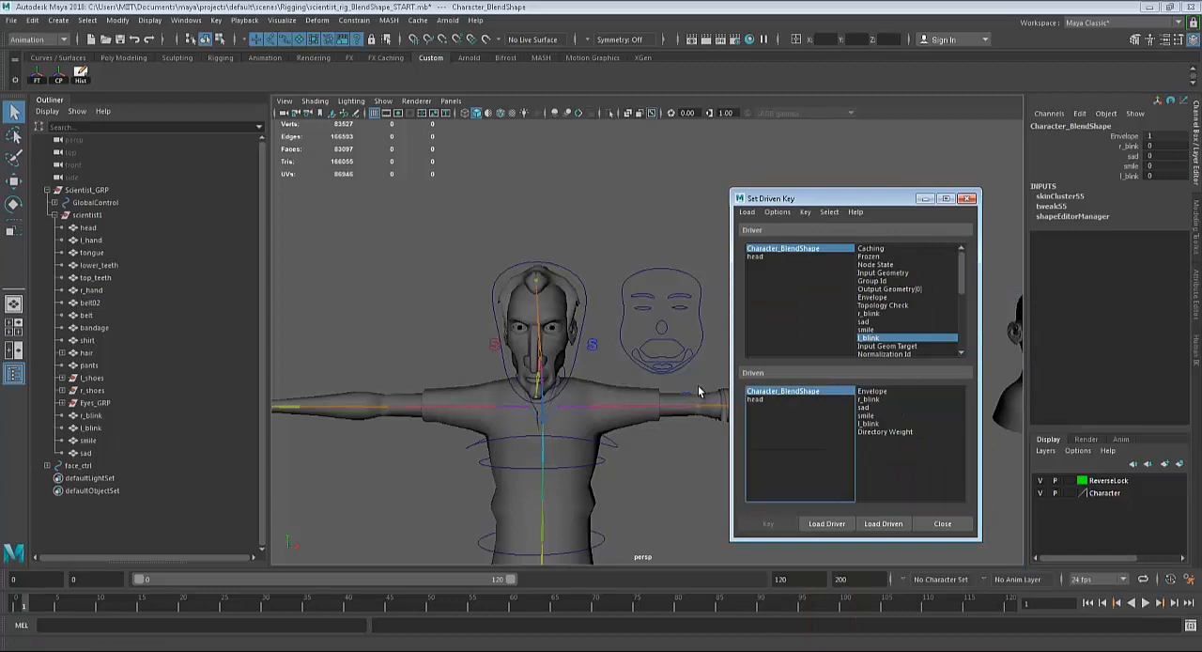
Select the right eye control on the face controls and load it as the driver in Set Driven Key.
{"action": "left_click", "coordinate": [645, 312]}
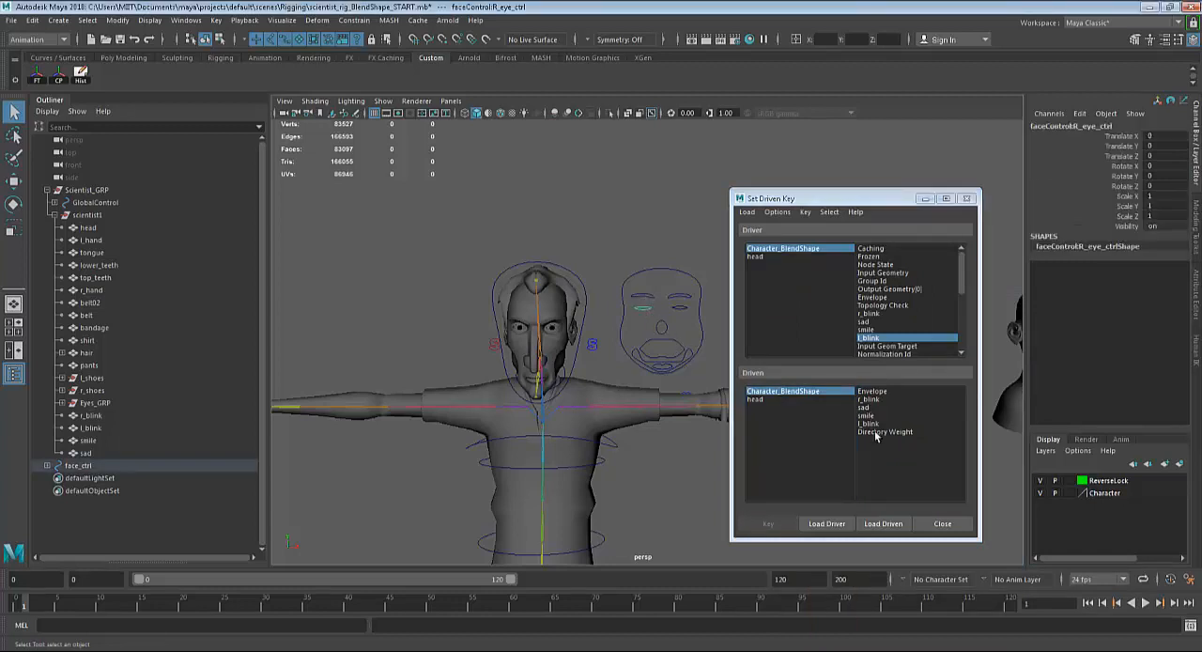
Load the scientist's head with its Character_BlendShape node as driven and choose Character_BlendShape to list its attributes.
{"action": "left_click", "coordinate": [818, 523]}
{"action": "right_click_drag", "start_coordinate": [616, 378], "coordinate": [720, 409], "text": "alt"}
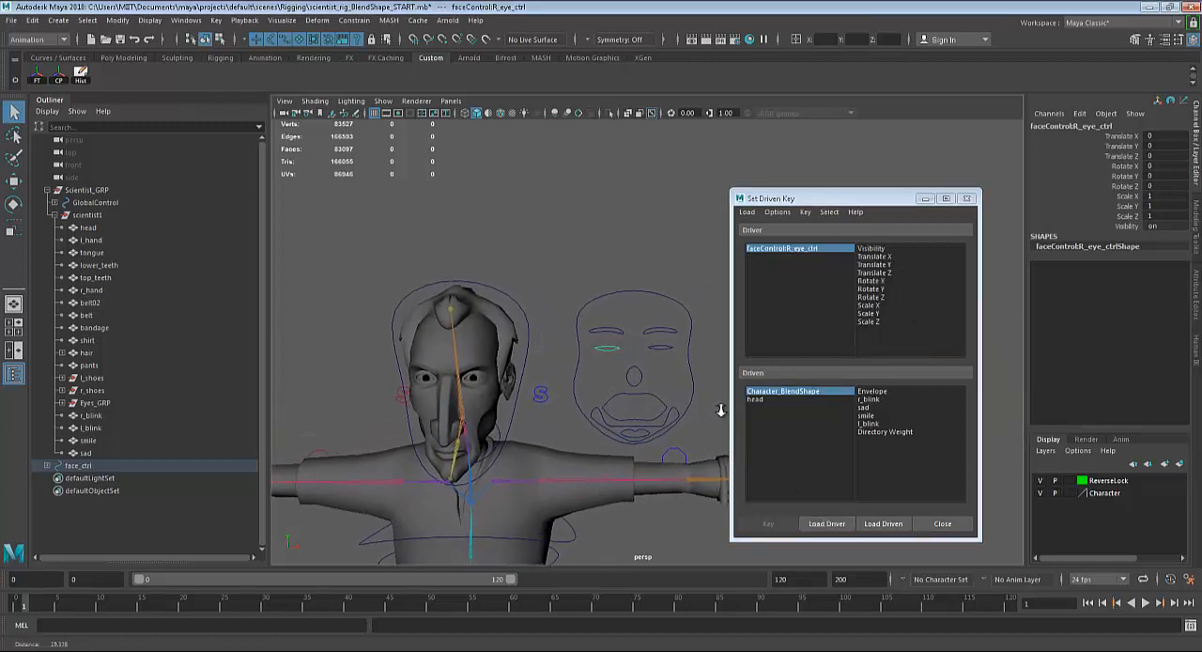
{"action": "left_click", "coordinate": [479, 341]}
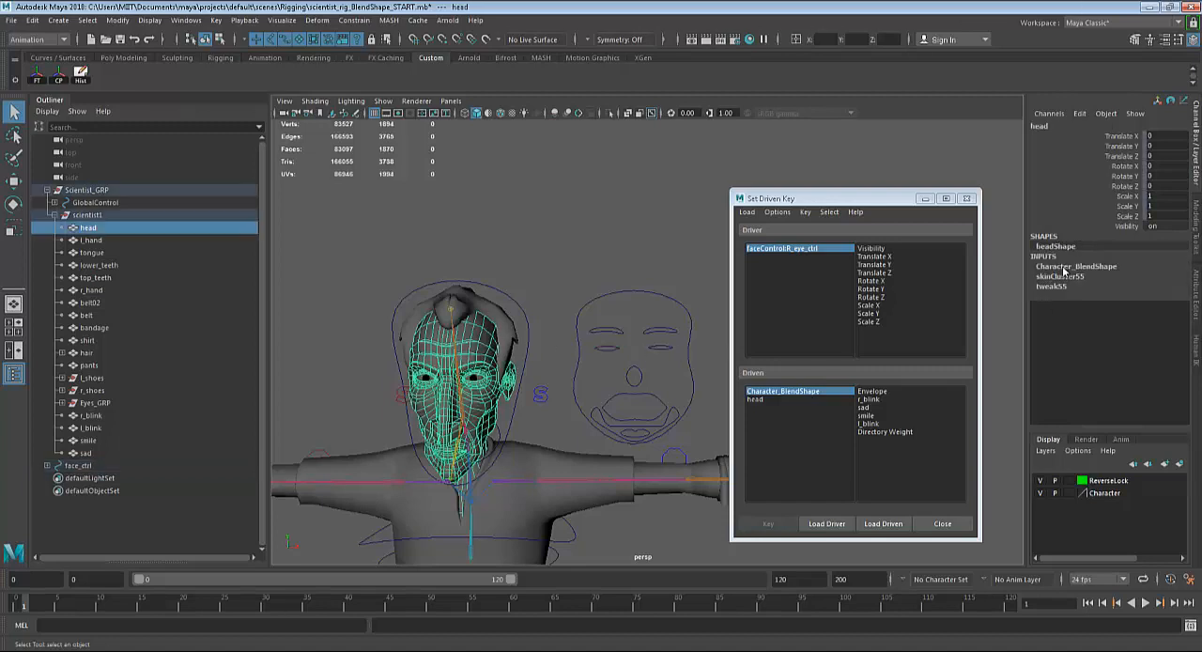
{"action": "left_click", "coordinate": [1065, 267]}
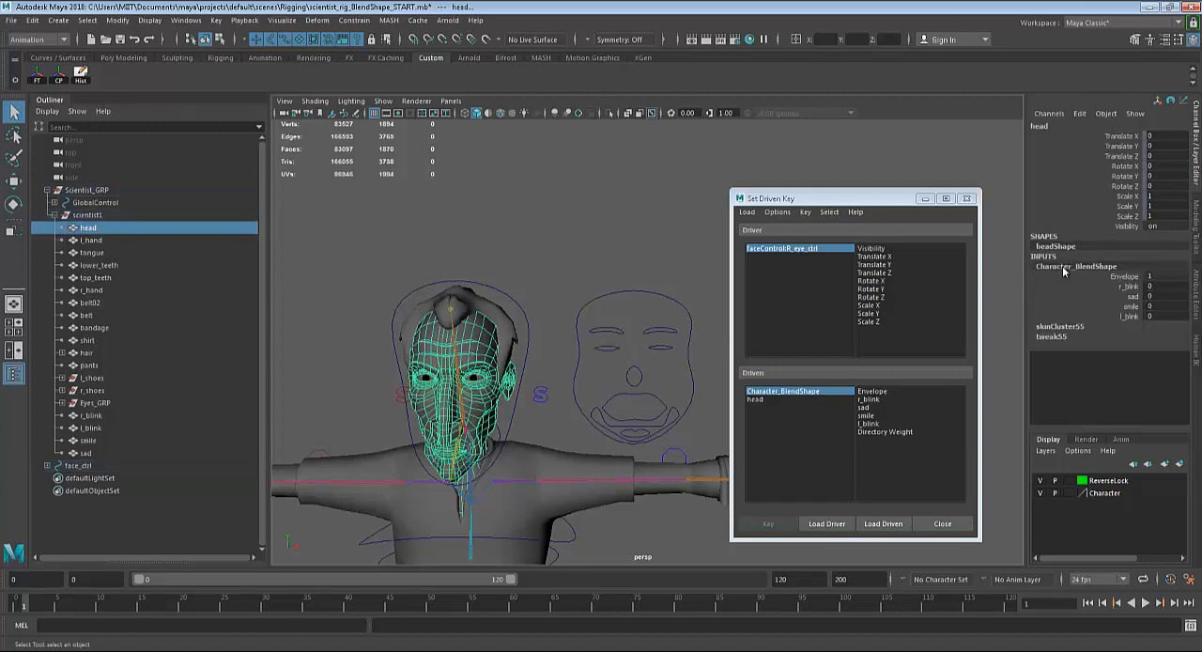
{"action": "left_click", "coordinate": [881, 526]}
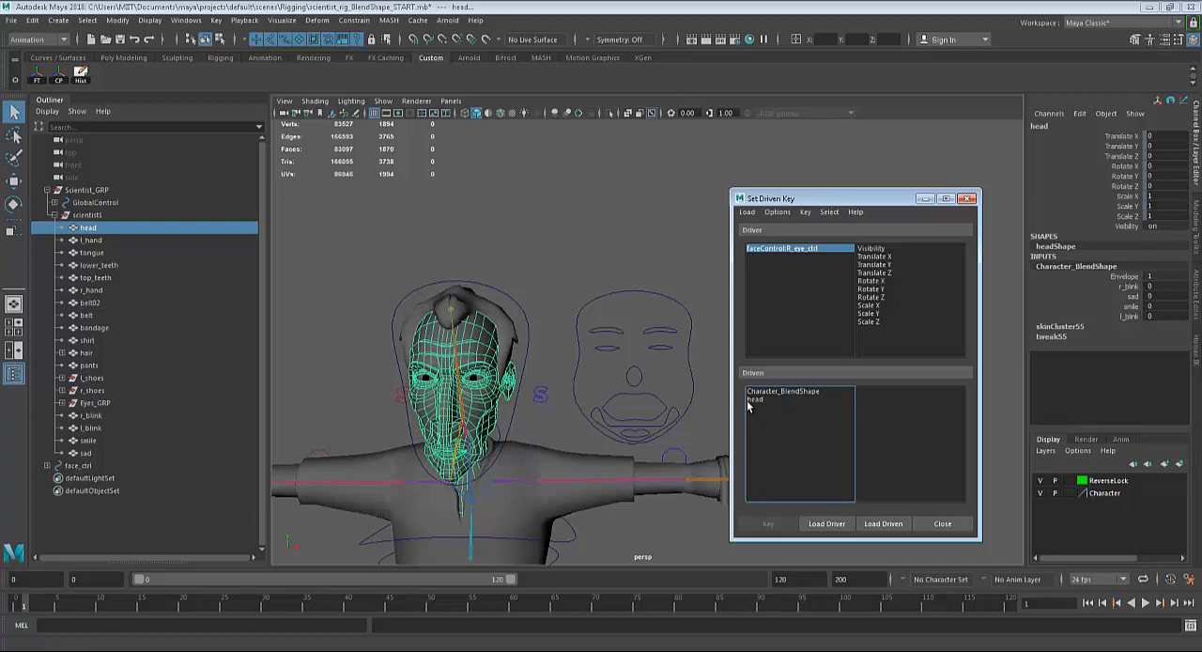
{"action": "left_click", "coordinate": [802, 393]}
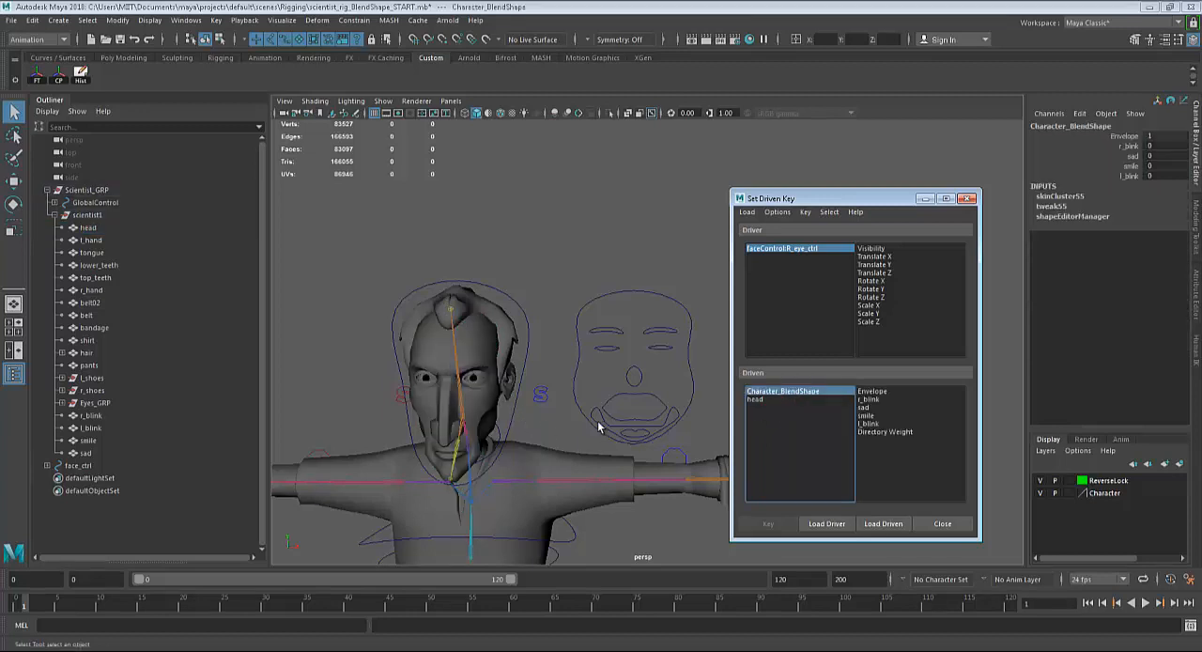
Key the right eye control's Translate Y as driver of r_blink in the neutral, eye-open pose.
{"action": "left_click", "coordinate": [604, 349]}
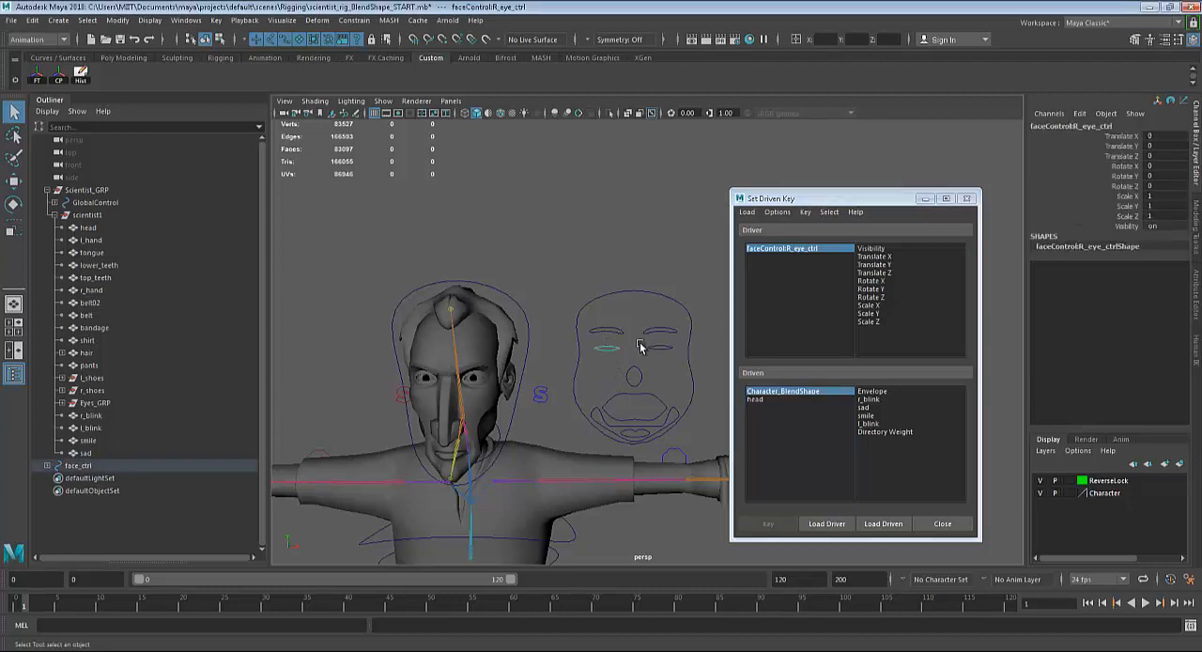
{"action": "key", "text": "w"}
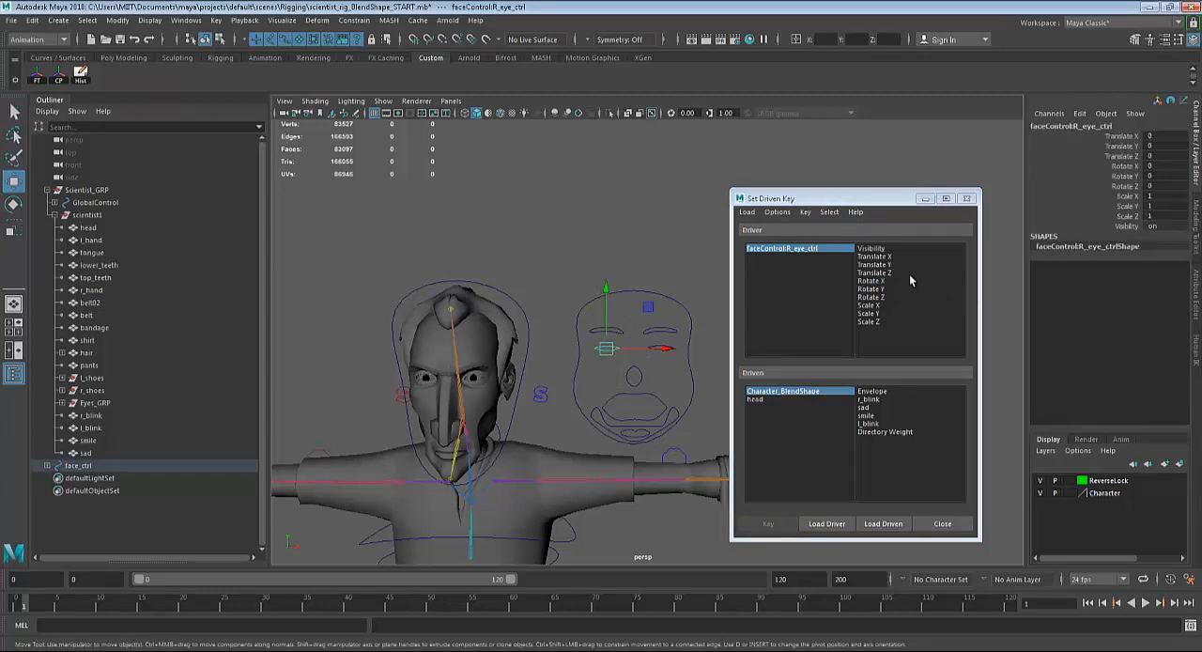
{"action": "left_click", "coordinate": [880, 265]}
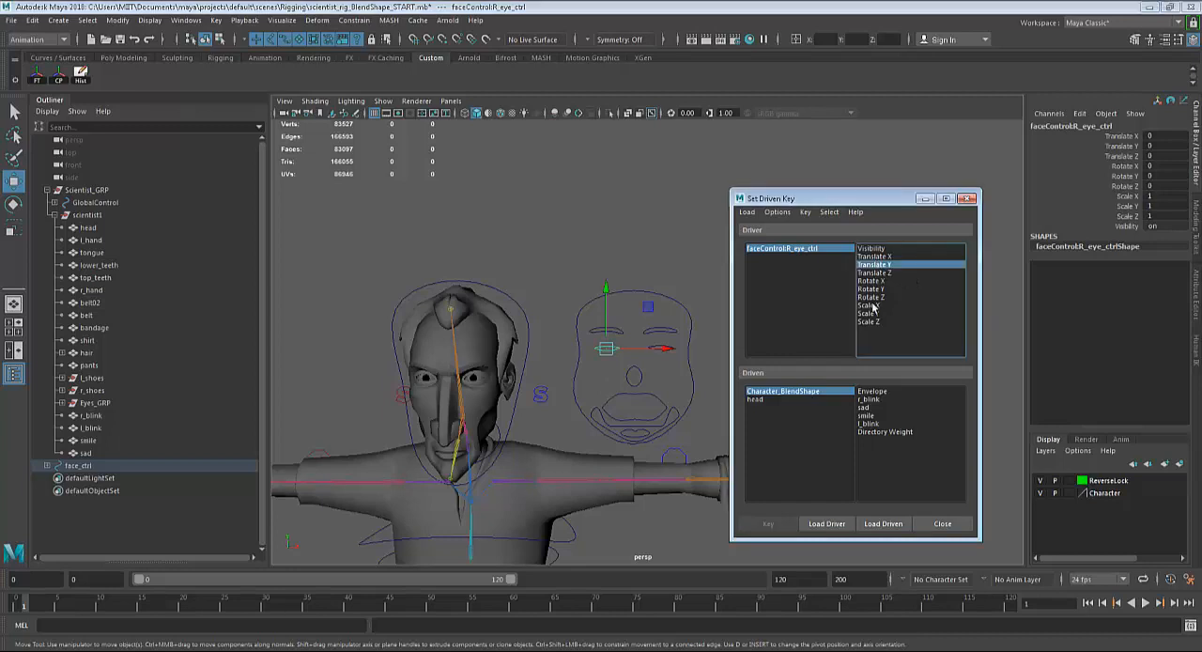
{"action": "left_click", "coordinate": [868, 401]}
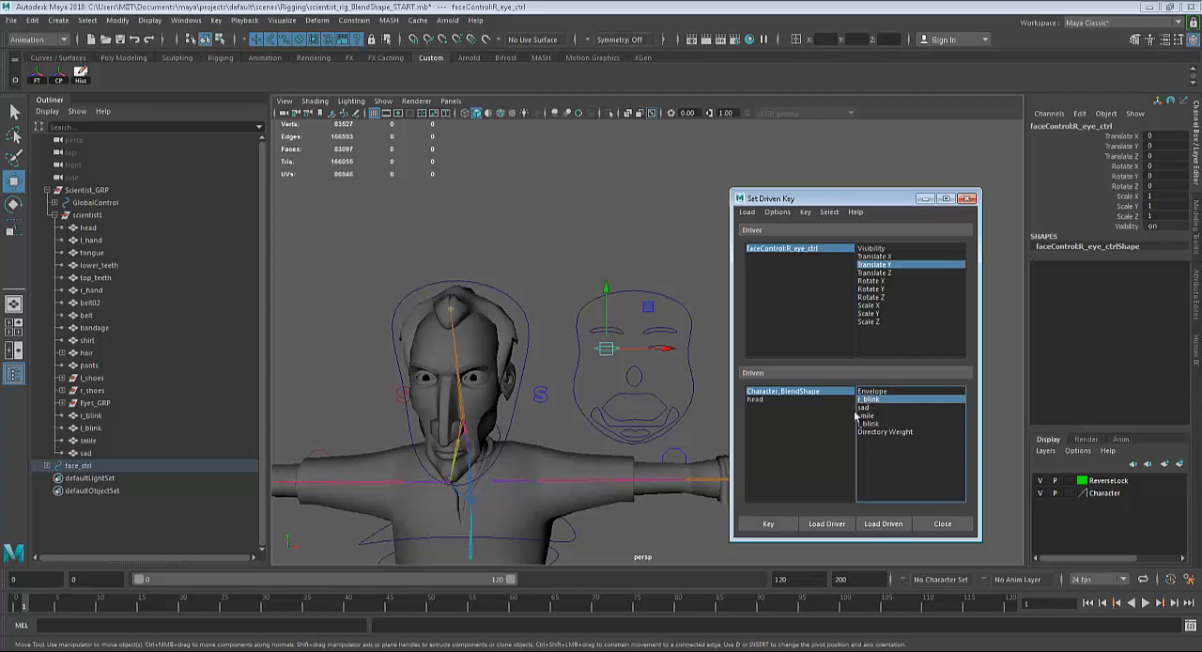
{"action": "left_click", "coordinate": [766, 526]}
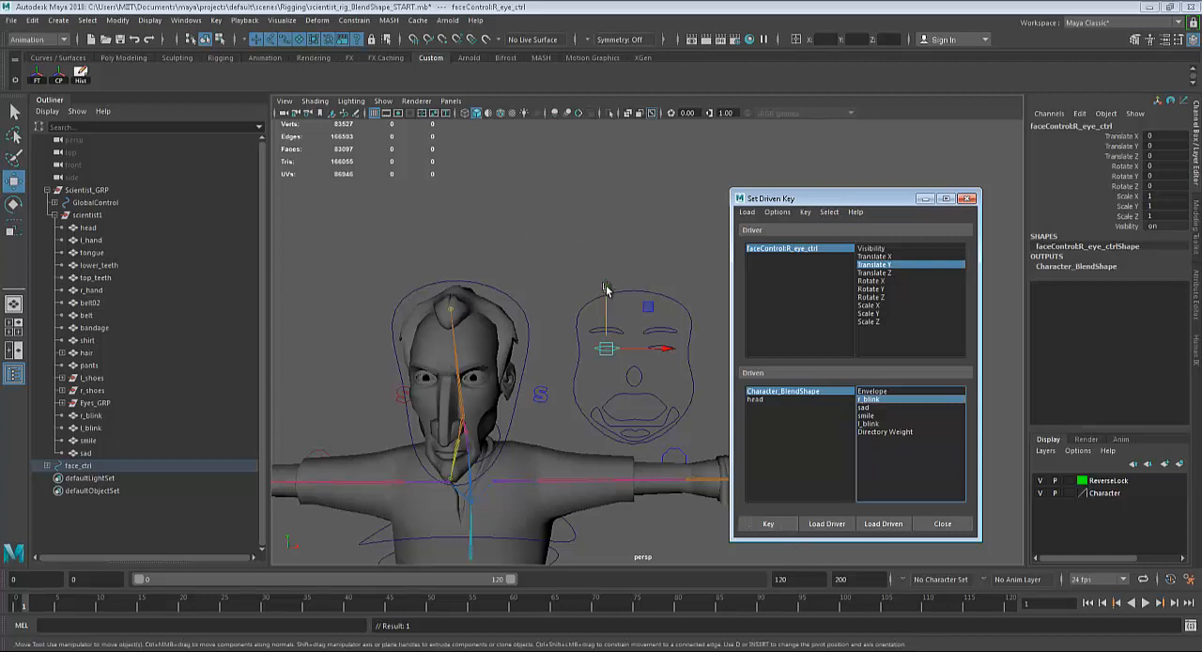
Set the right eye control's Translate Y to -0.5 and r_blink to 1, and key this closed-eye pose.
{"action": "left_click_drag", "start_coordinate": [606, 290], "coordinate": [607, 299]}
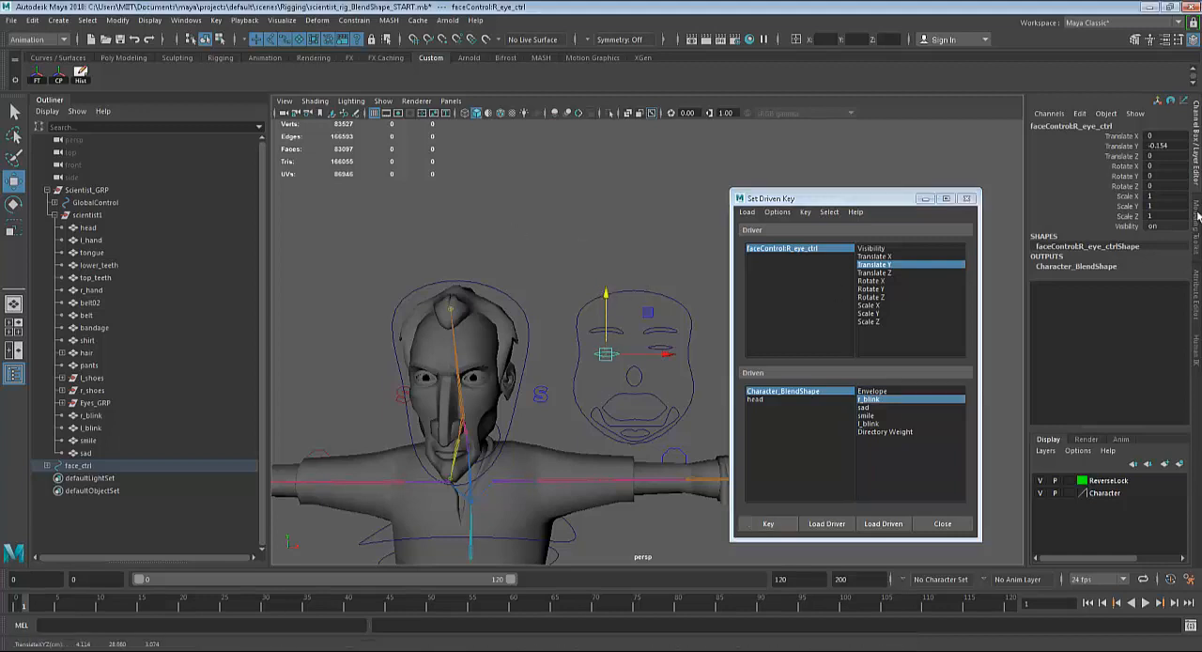
{"action": "left_click", "coordinate": [1169, 146]}
{"action": "type", "text": "-0"}
{"action": "key", "text": "Return"}
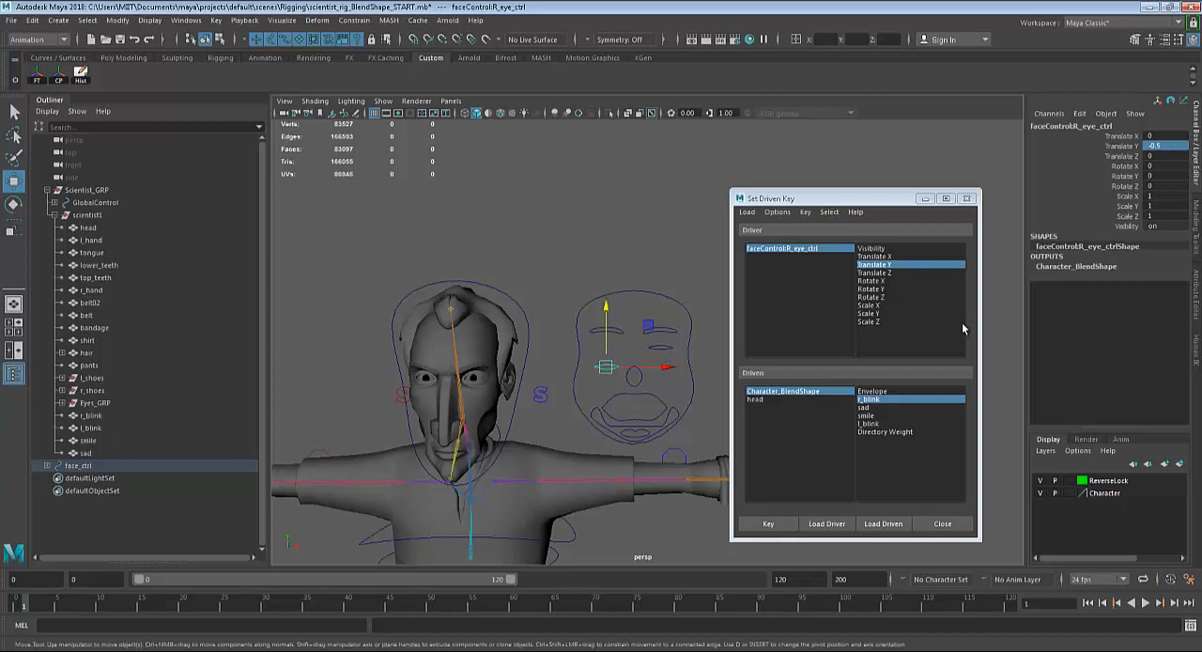
{"action": "left_click", "coordinate": [1056, 266]}
{"action": "left_click", "coordinate": [1150, 285]}
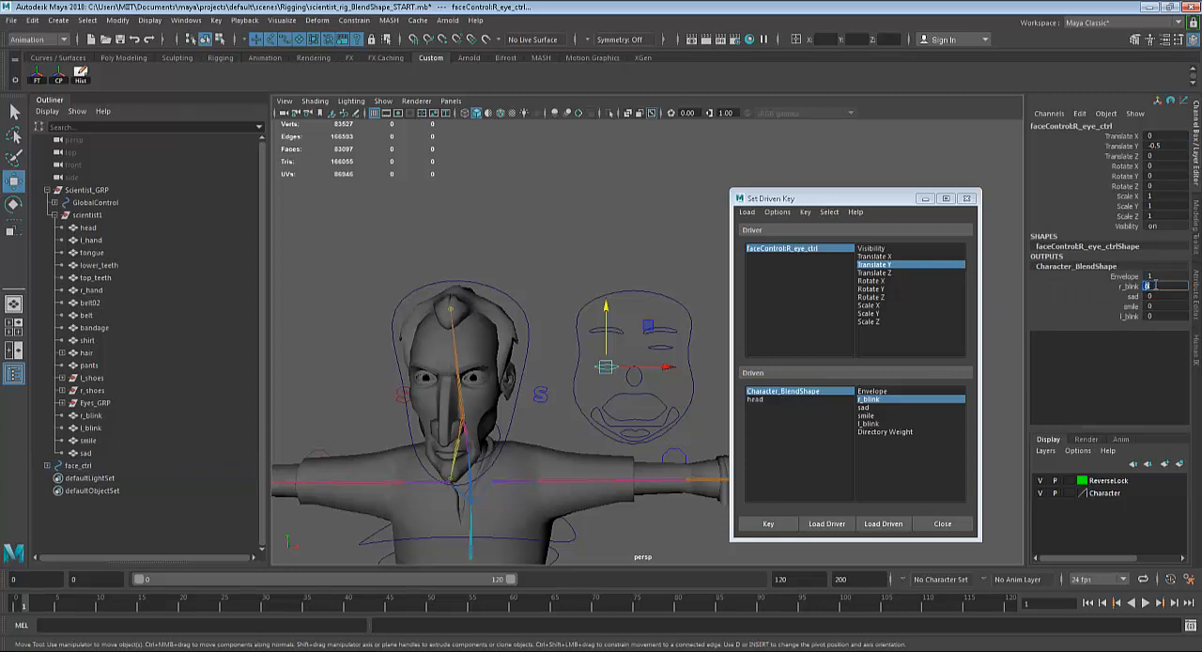
{"action": "type", "text": "1"}
{"action": "key", "text": "Return"}
{"action": "left_click", "coordinate": [765, 524]}
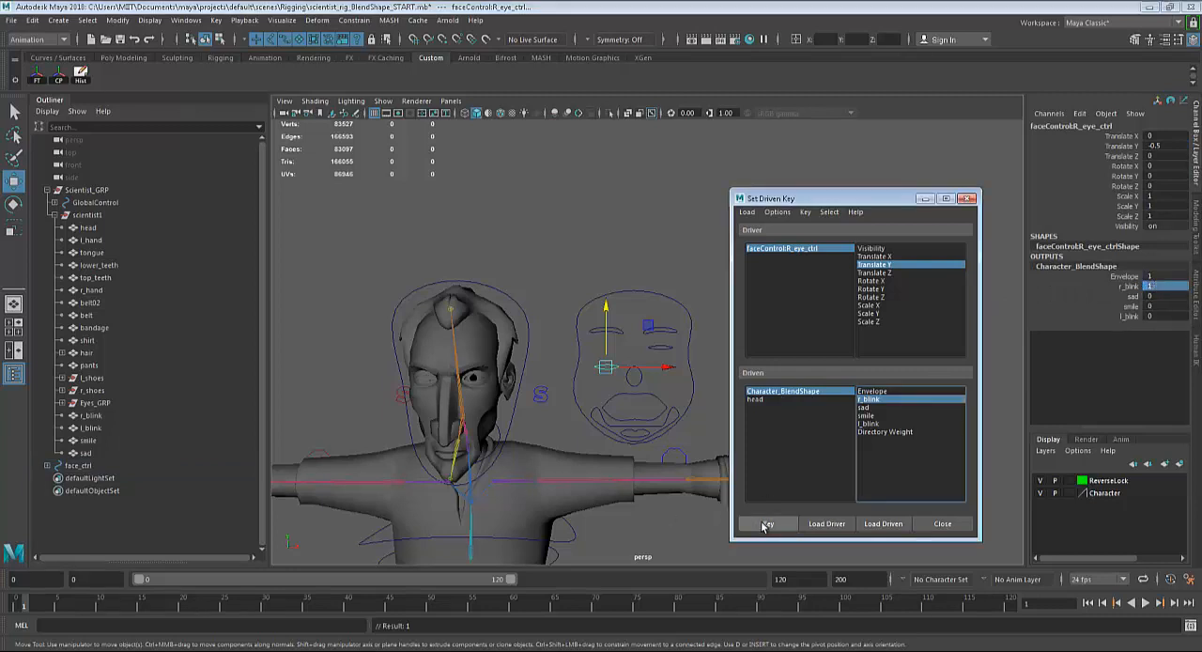
Test the right blink by moving the right eye control vertically, undo the move and reset its Translate Y to 0.
{"action": "mouse_move", "coordinate": [605, 307]}
{"action": "left_mouse_down"}
{"action": "mouse_move", "coordinate": [606, 286]}
{"action": "mouse_move", "coordinate": [609, 311]}
{"action": "left_mouse_up"}
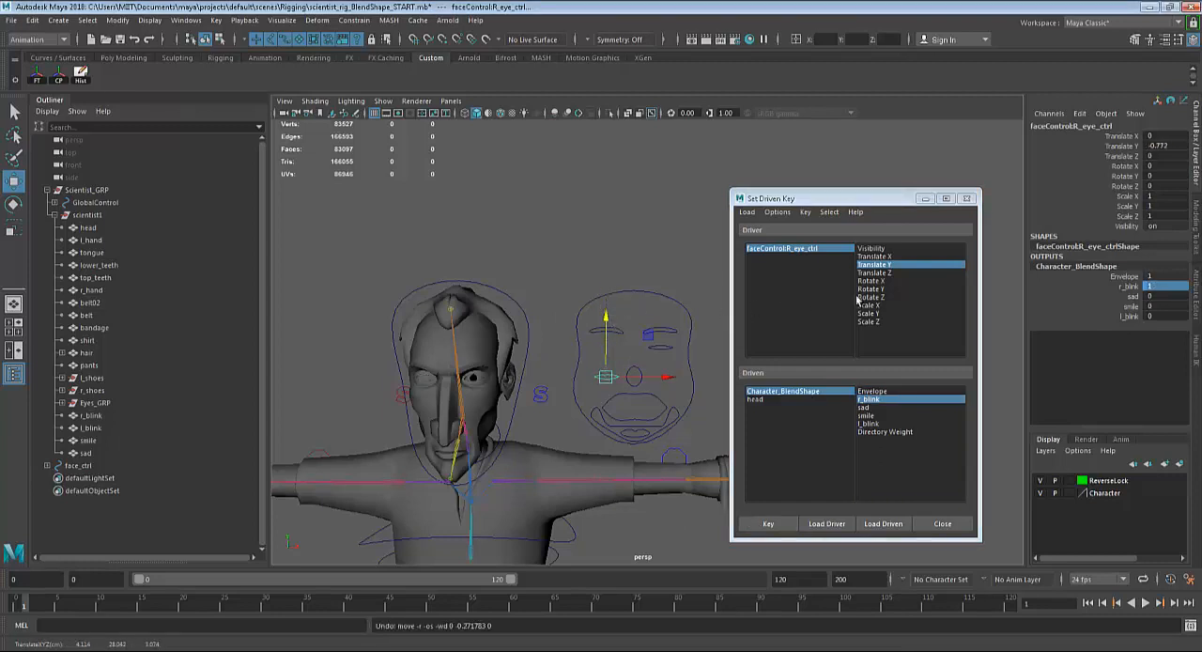
{"action": "left_click", "coordinate": [1154, 147]}
{"action": "type", "text": "0"}
{"action": "key", "text": "Return"}
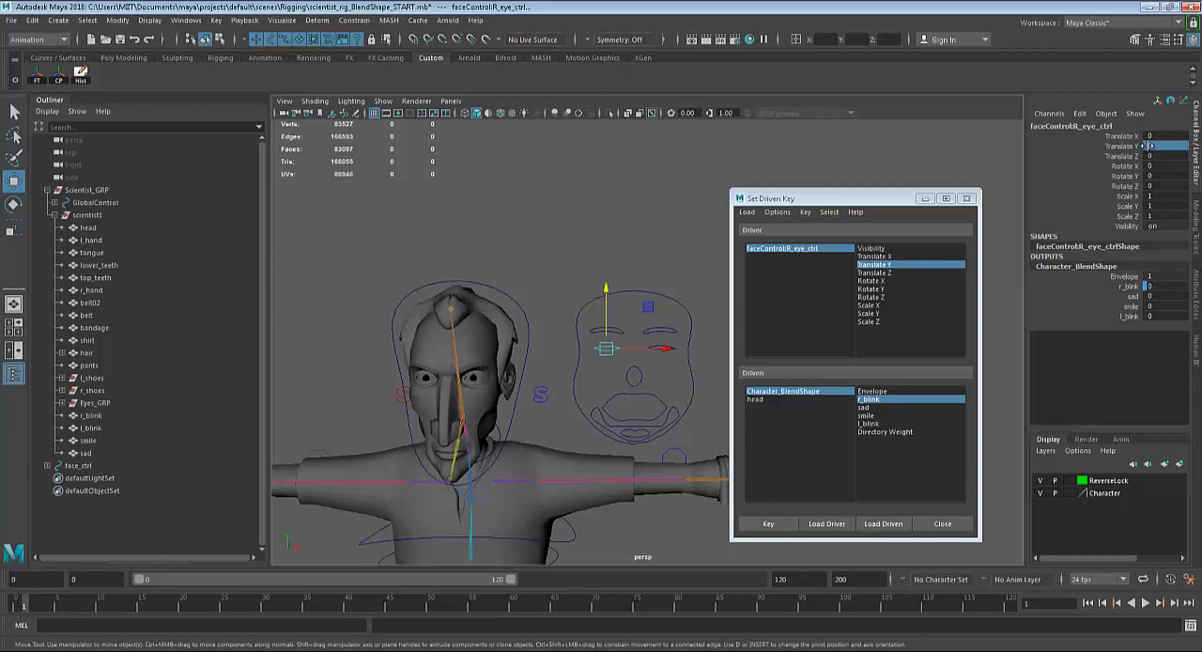
Load the left eye control as driver and key its Translate Y against l_blink in the neutral pose.
{"action": "key", "text": "q"}
{"action": "left_click", "coordinate": [658, 349]}
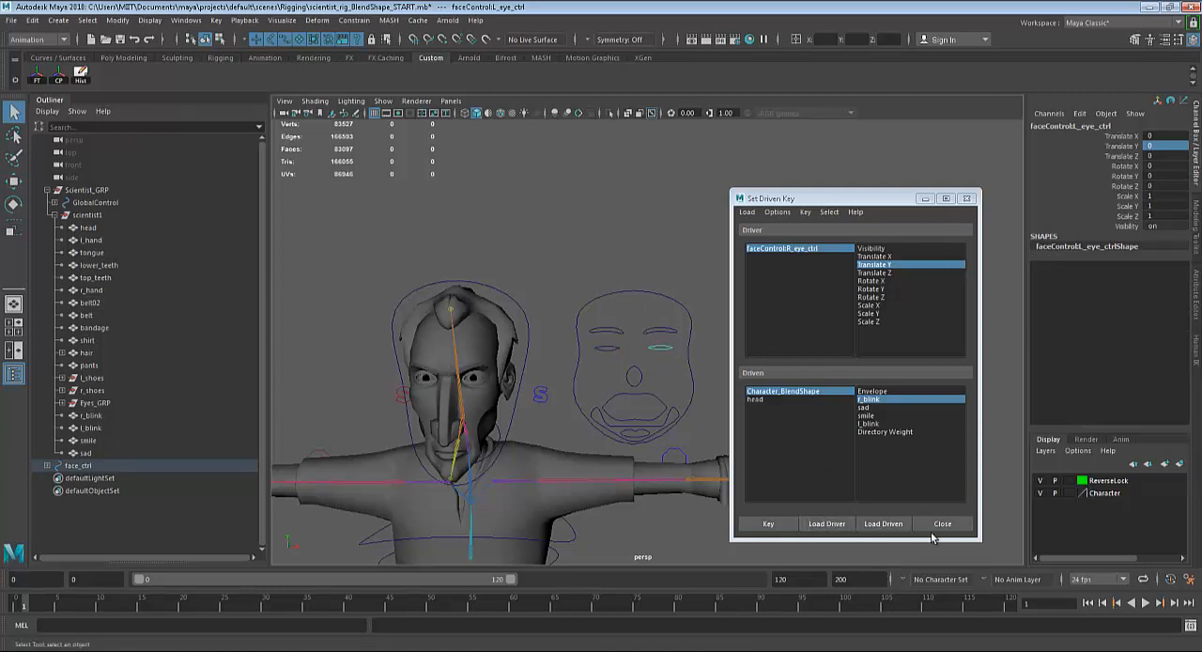
{"action": "left_click", "coordinate": [829, 524]}
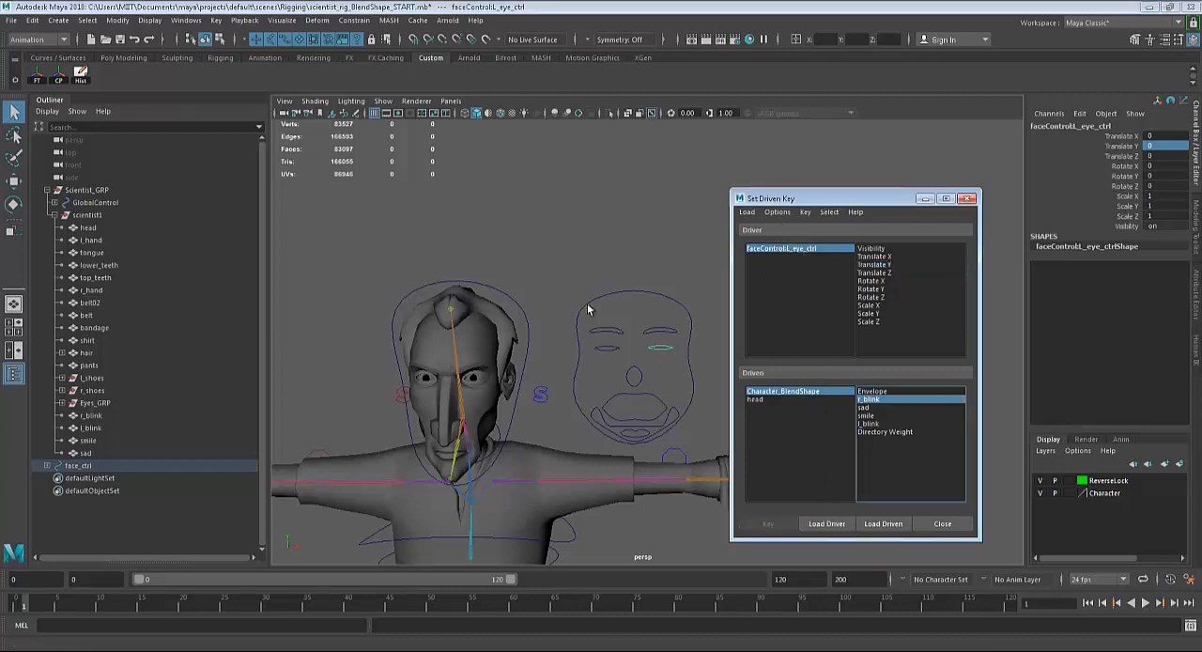
{"action": "left_click", "coordinate": [878, 265]}
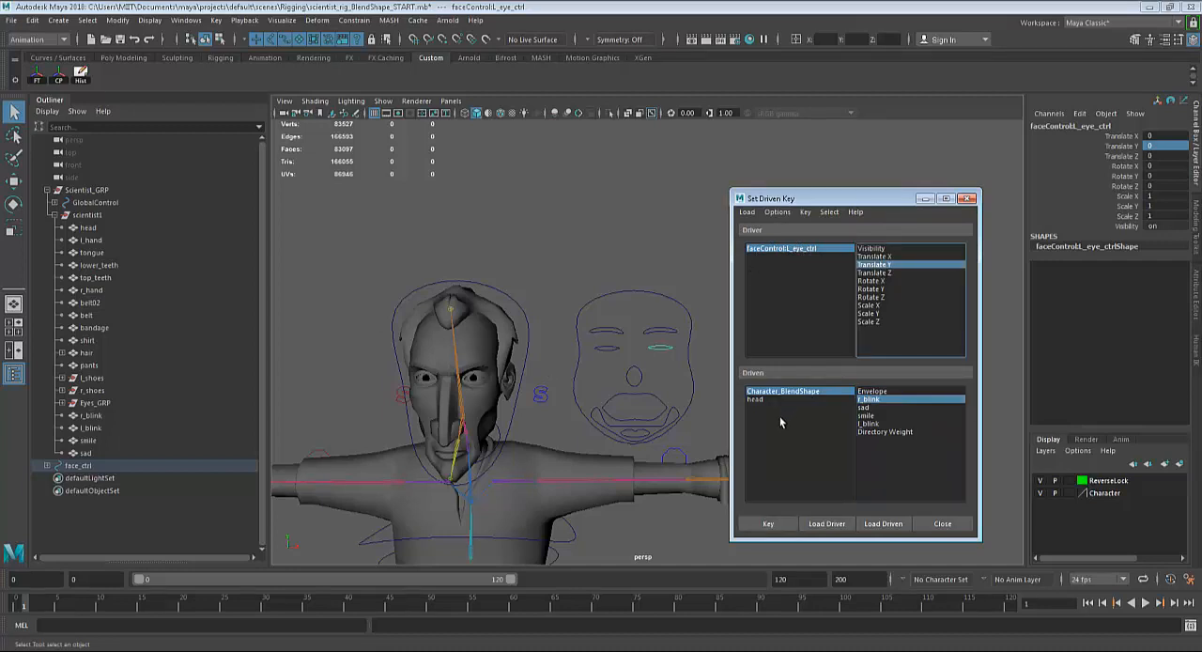
{"action": "left_click", "coordinate": [869, 423]}
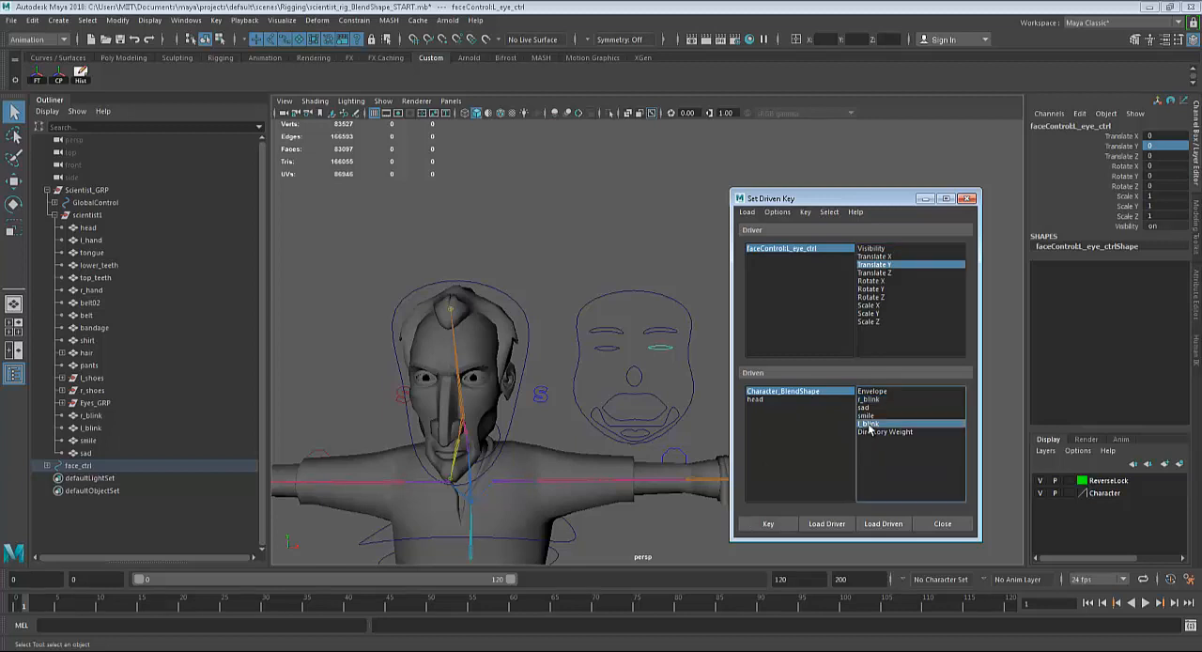
{"action": "left_click", "coordinate": [770, 525]}
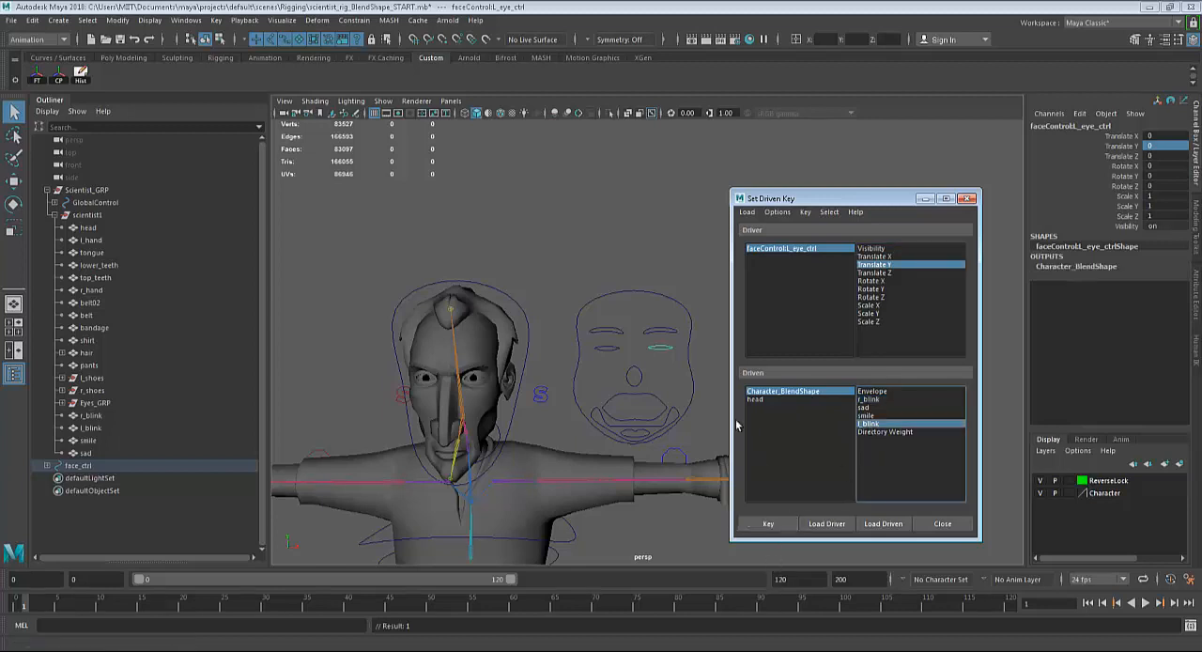
Set the left eye control's Translate Y to -0.5 and l_blink to 1, and key this closed-eye pose.
{"action": "left_click", "coordinate": [1164, 148]}
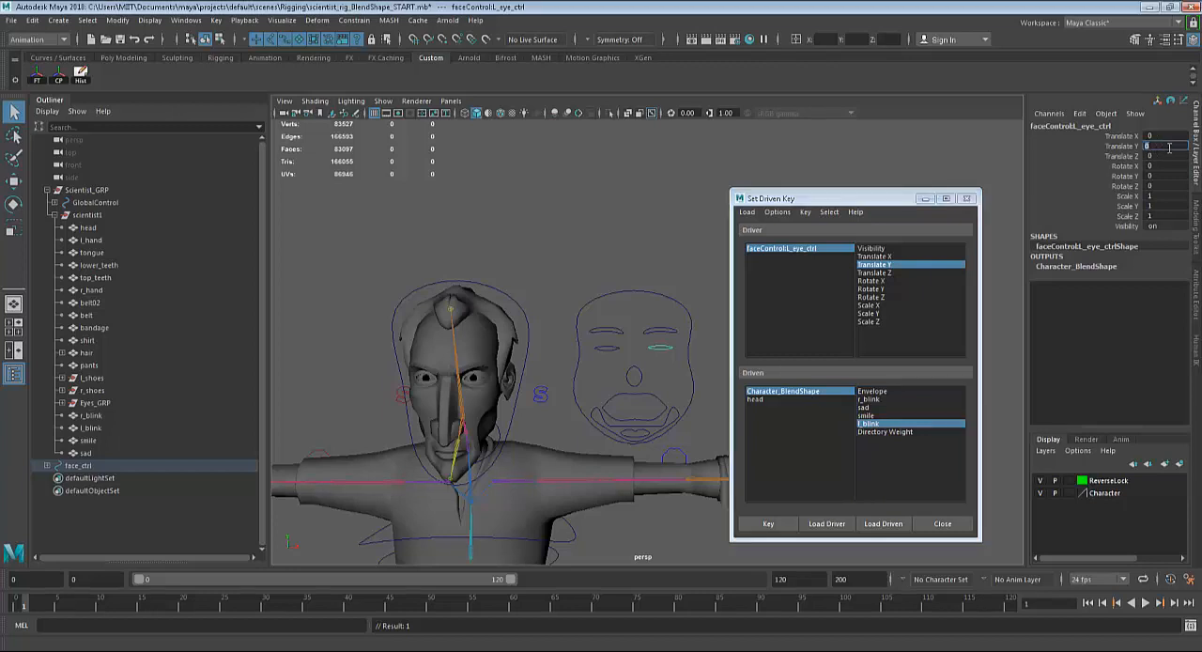
{"action": "type", "text": "-0.5"}
{"action": "key", "text": "Return"}
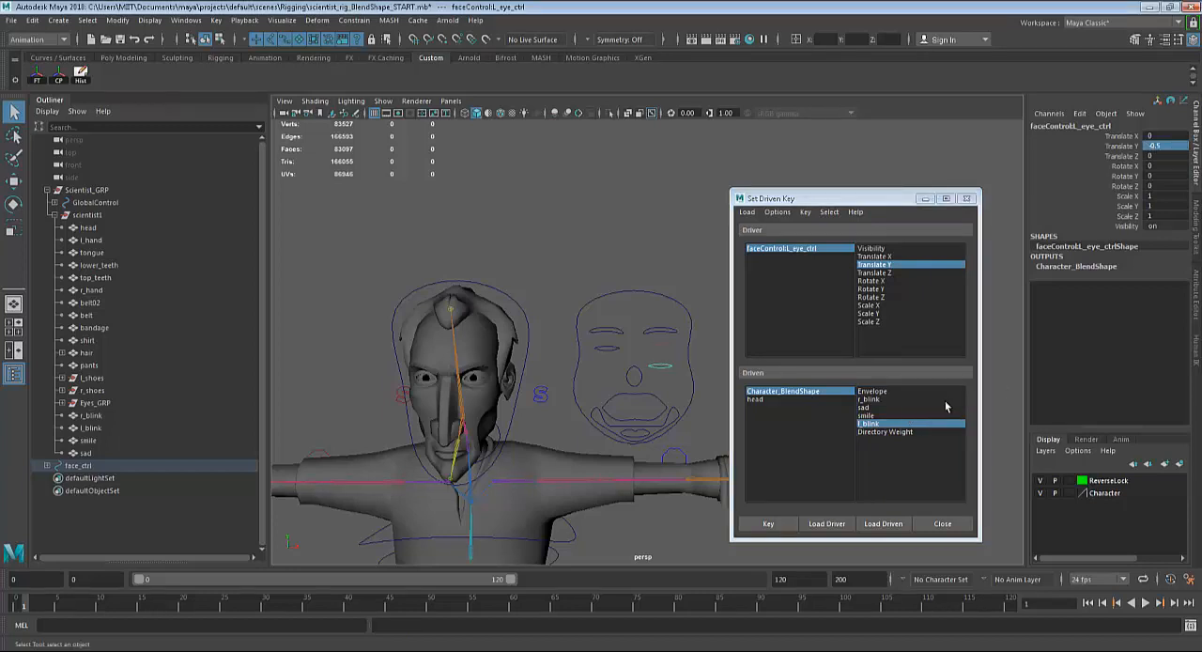
{"action": "left_click", "coordinate": [1065, 267]}
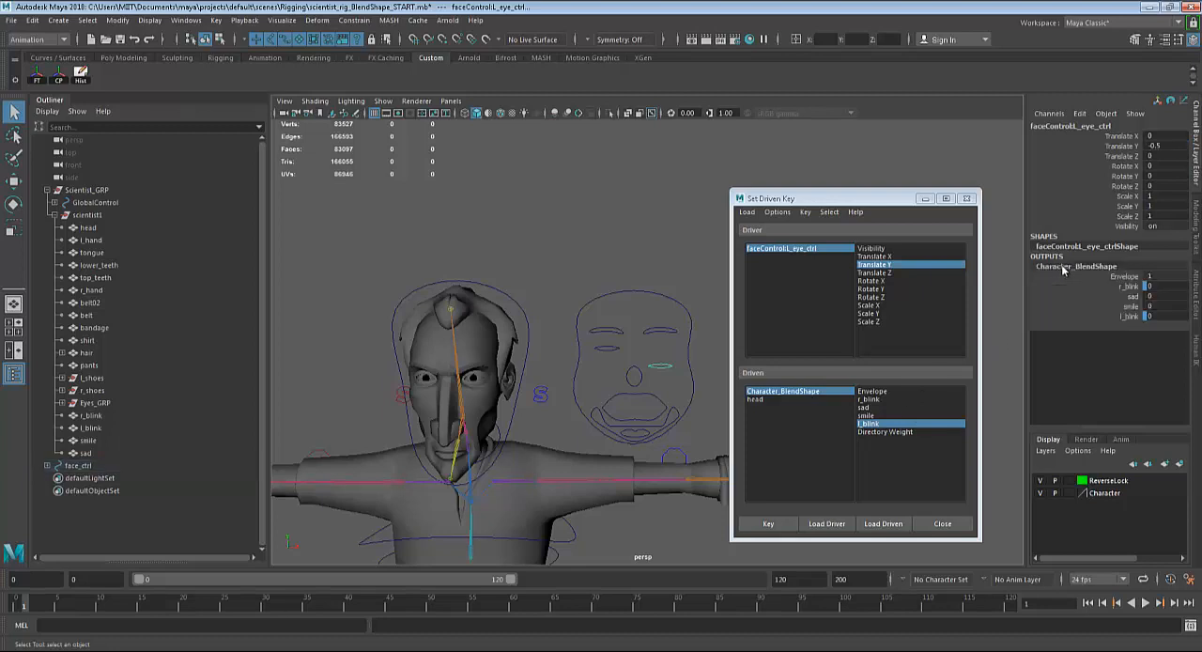
{"action": "double_click", "coordinate": [1156, 316]}
{"action": "type", "text": "1"}
{"action": "key", "text": "Return"}
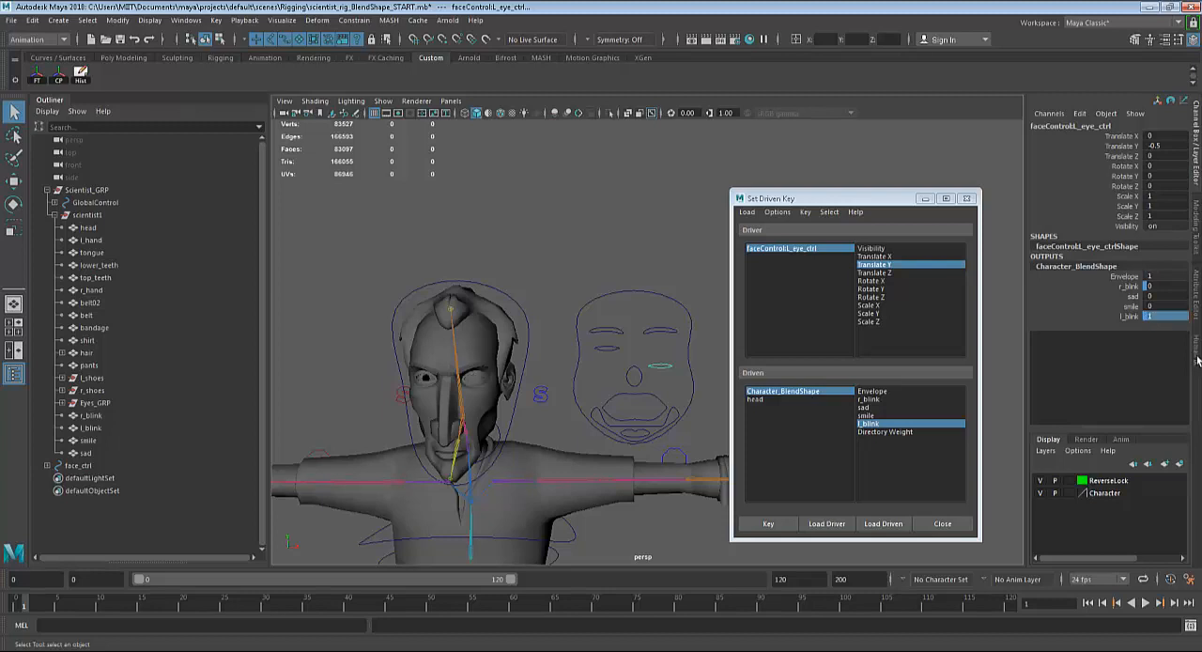
{"action": "left_click", "coordinate": [769, 524]}
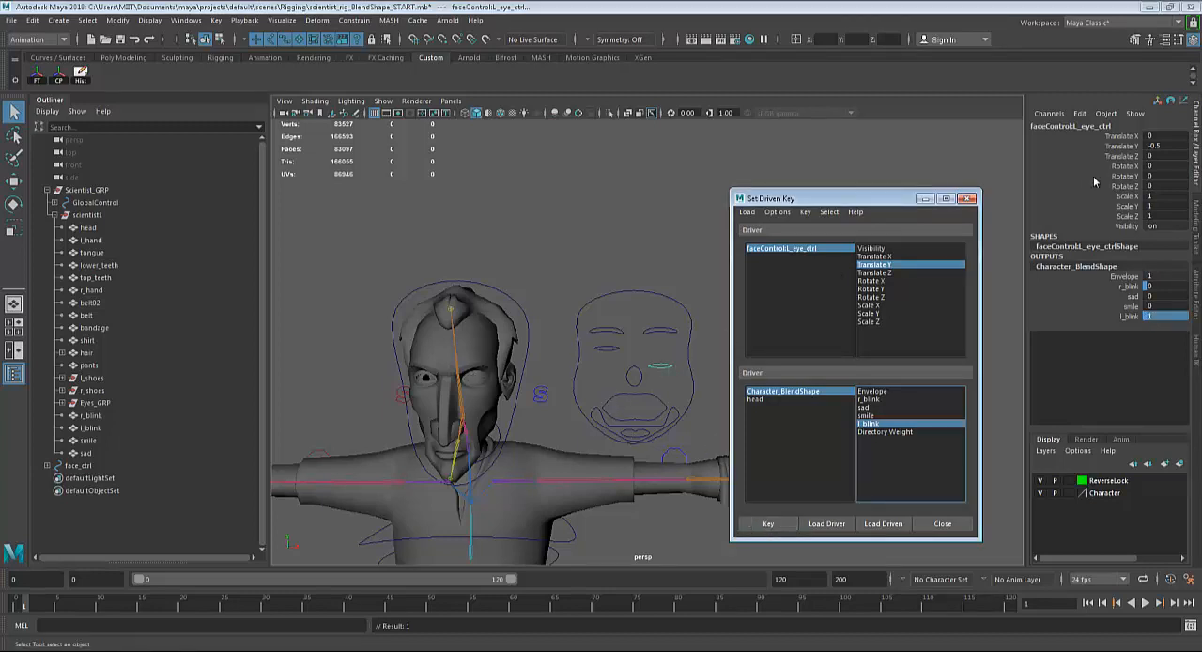
Reset the left eye control's Translate Y to 0.
{"action": "left_click", "coordinate": [1167, 148]}
{"action": "type", "text": "0"}
{"action": "key", "text": "Return"}
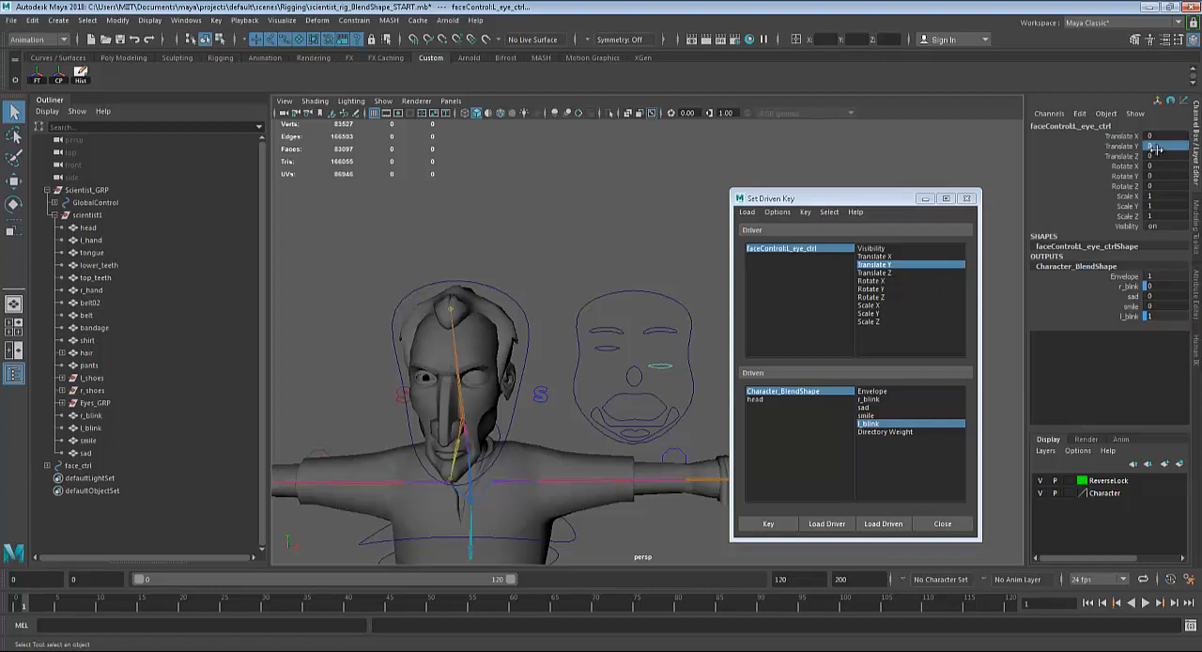
Test both blinks by moving the left and right eye controls down along Y, undoing each move.
{"action": "left_click", "coordinate": [655, 347]}
{"action": "key", "text": "w"}
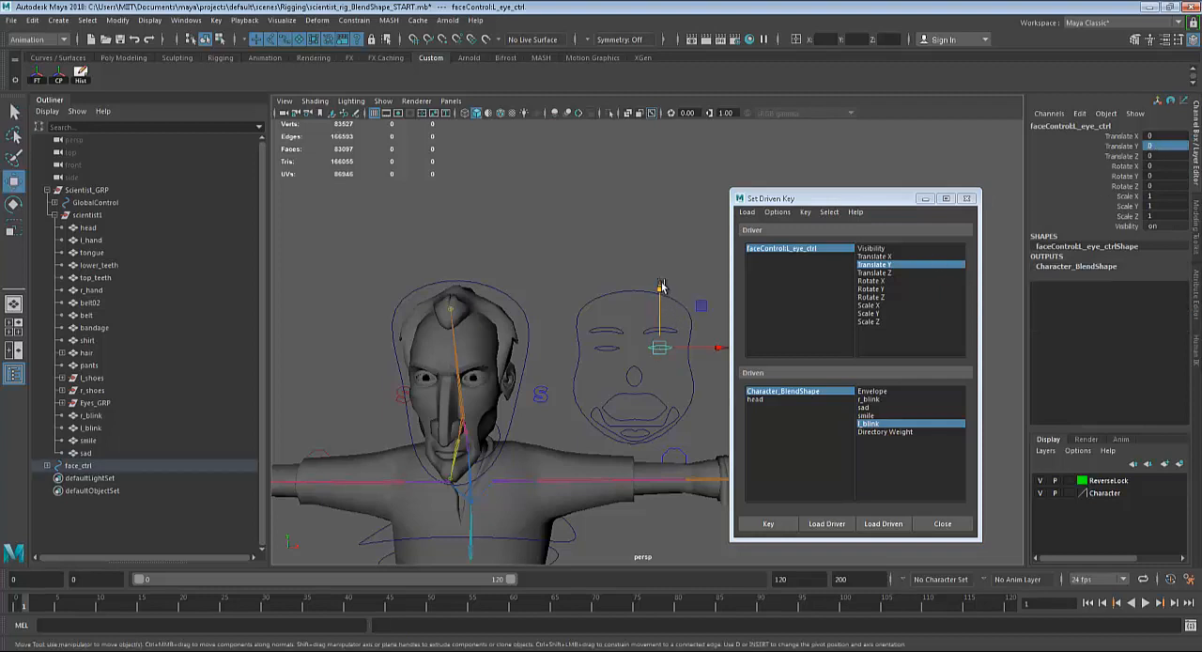
{"action": "left_click", "coordinate": [612, 365]}
{"action": "left_click", "coordinate": [610, 359]}
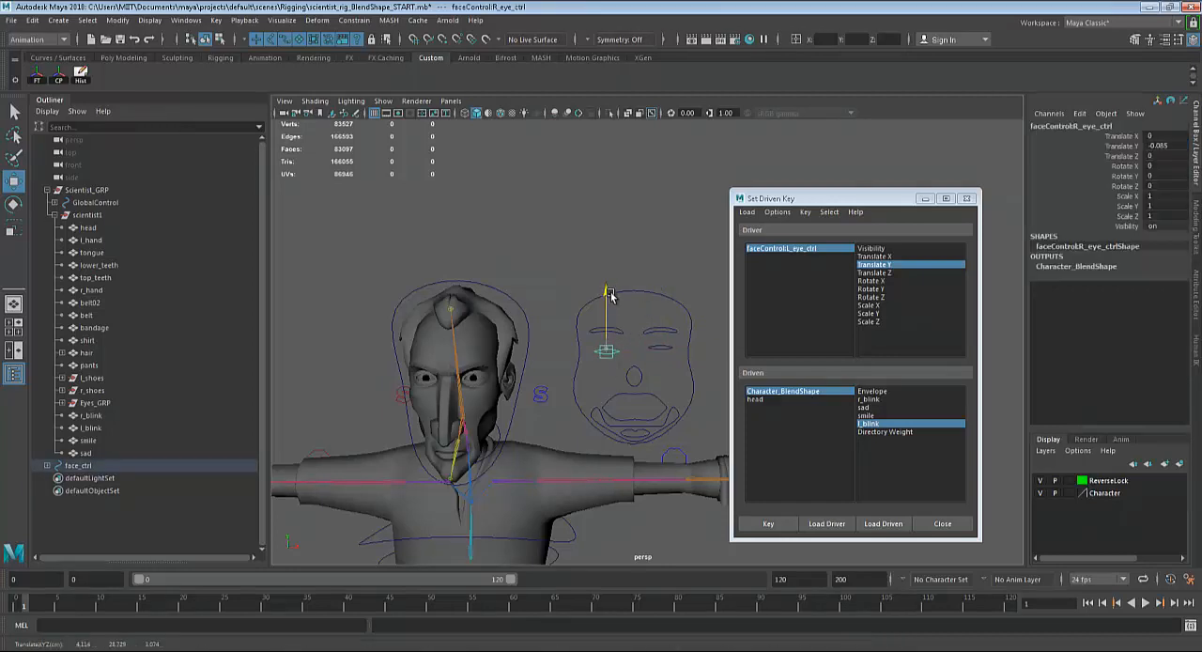
{"action": "key", "text": "ctrl+z"}
{"action": "key", "text": "ctrl+z"}
{"action": "key", "text": "q"}
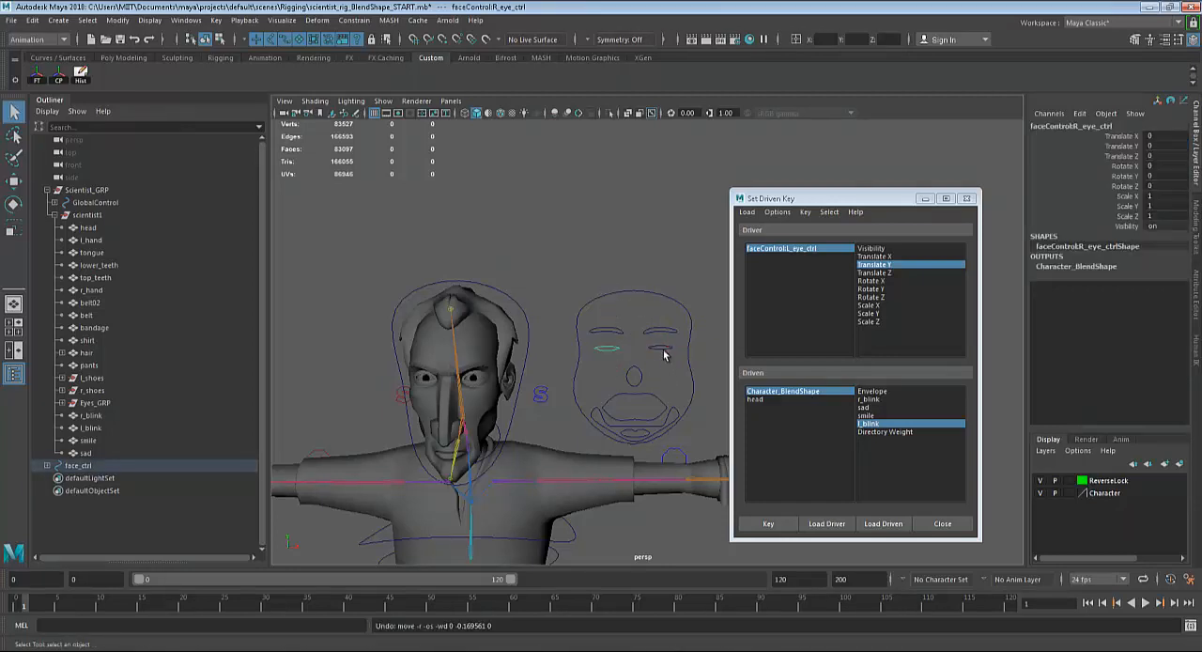
{"action": "left_click", "coordinate": [662, 351]}
{"action": "key", "text": "w"}
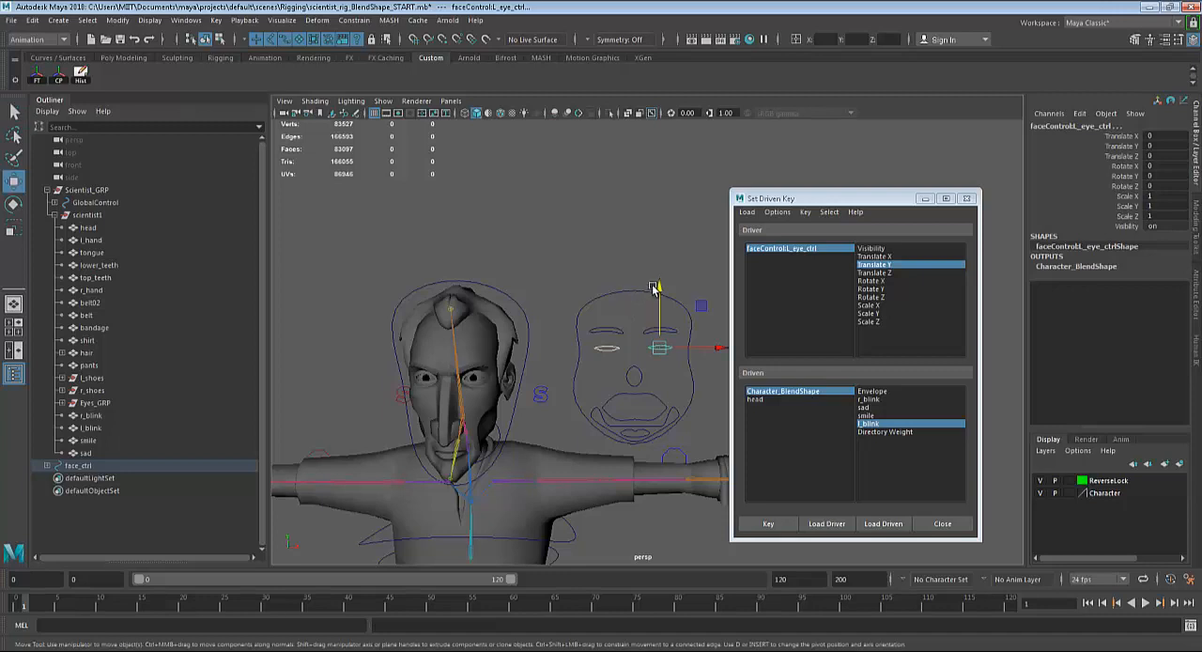
{"action": "left_click_drag", "start_coordinate": [662, 294], "coordinate": [665, 308]}
{"action": "key", "text": "ctrl+z"}
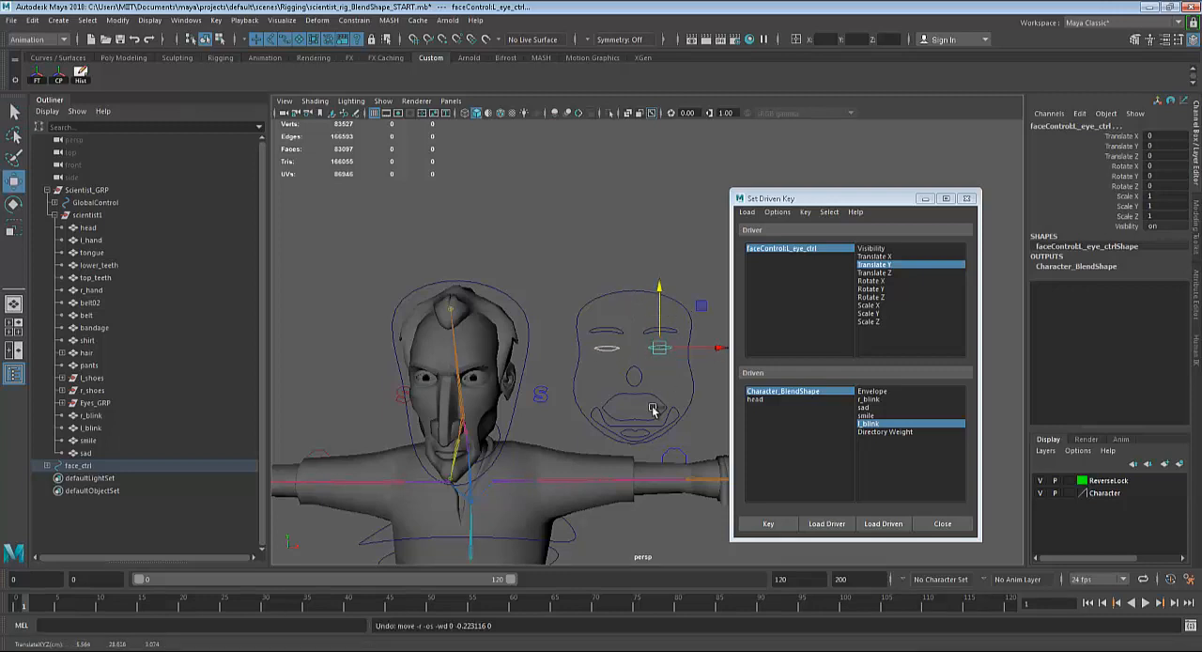
Select the mouth control on the face controls.
{"action": "left_click_drag", "start_coordinate": [668, 477], "coordinate": [650, 429], "text": "alt"}
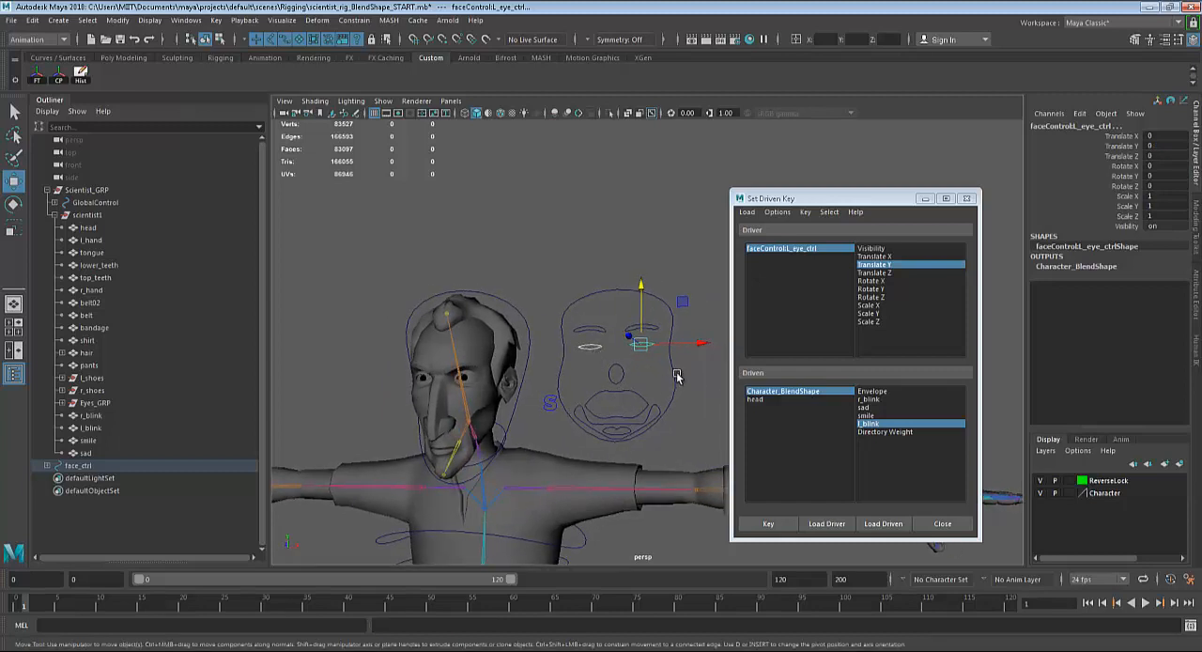
{"action": "left_click", "coordinate": [594, 406]}
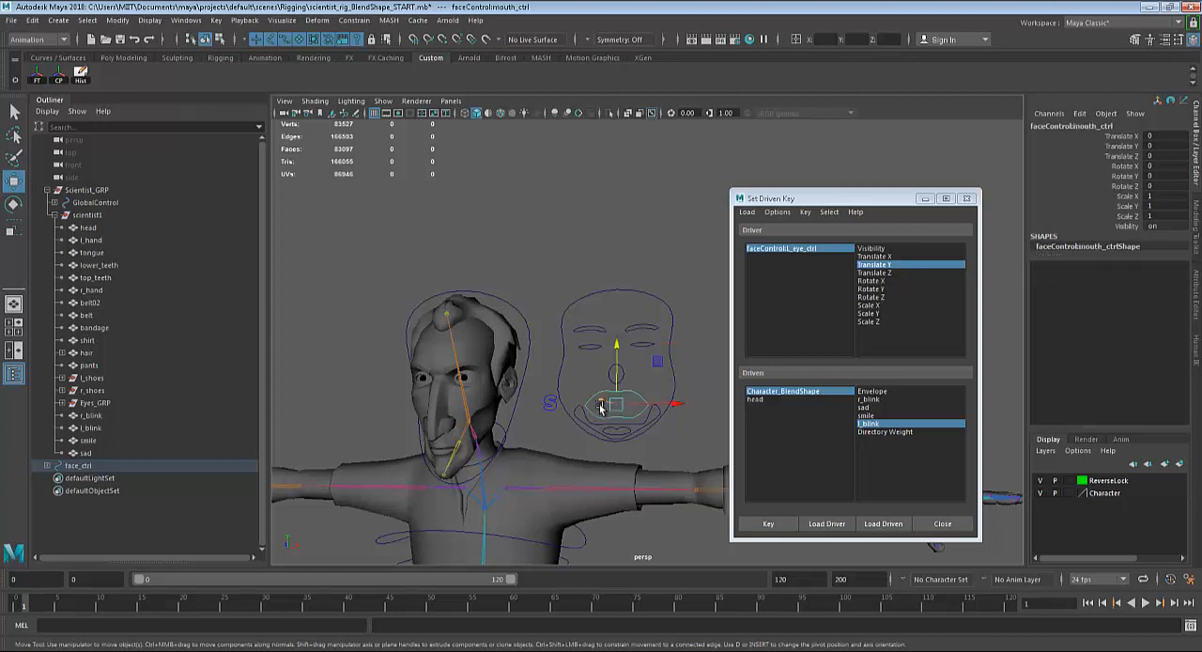
{"action": "left_click_drag", "start_coordinate": [620, 426], "coordinate": [637, 429], "text": "alt"}
{"action": "middle_click_drag", "start_coordinate": [637, 429], "coordinate": [659, 420], "text": "alt"}
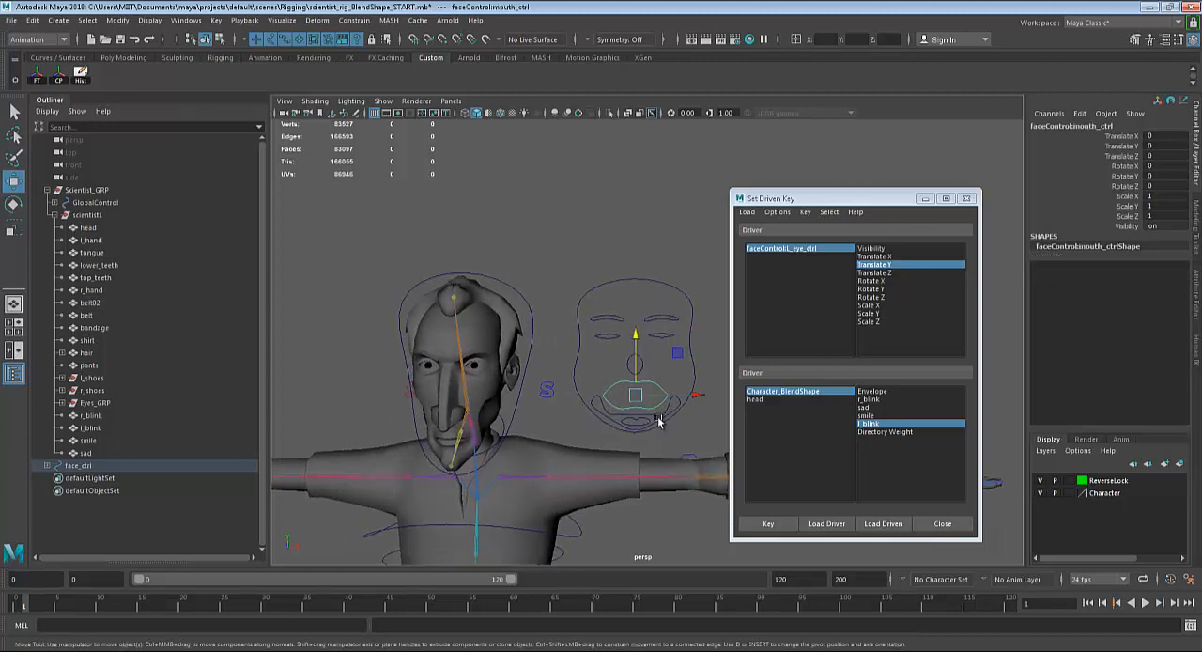
Load the mouth control as driver and key its Translate Y against the smile blend shape in the neutral pose.
{"action": "left_click", "coordinate": [829, 523]}
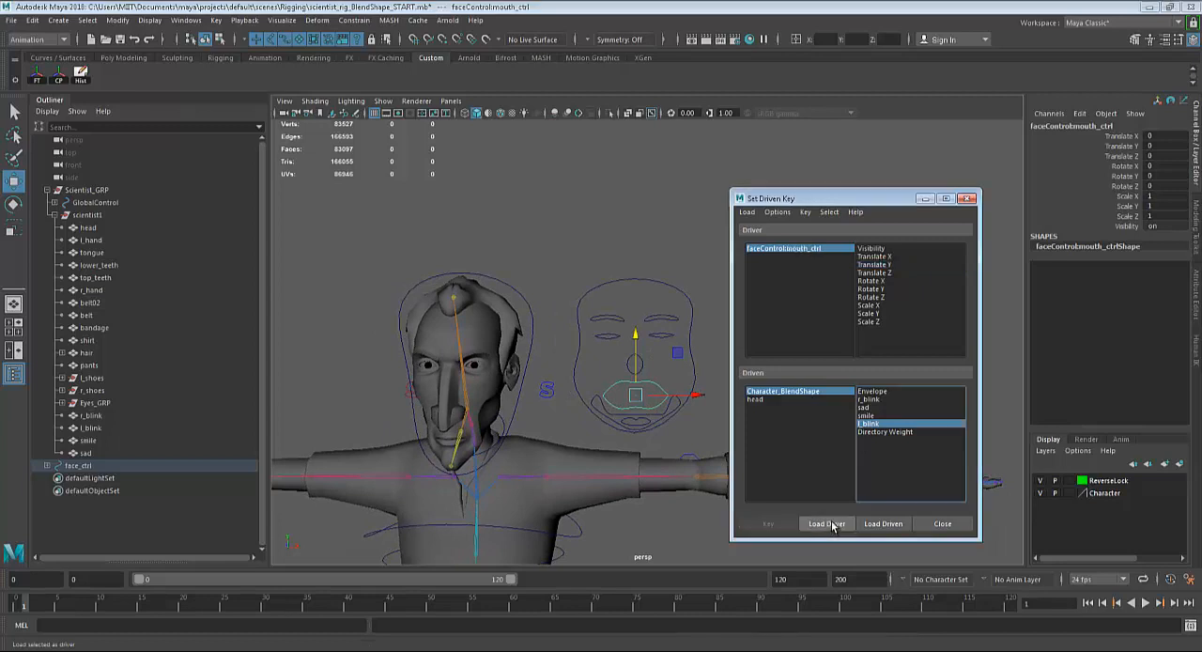
{"action": "left_click", "coordinate": [887, 266]}
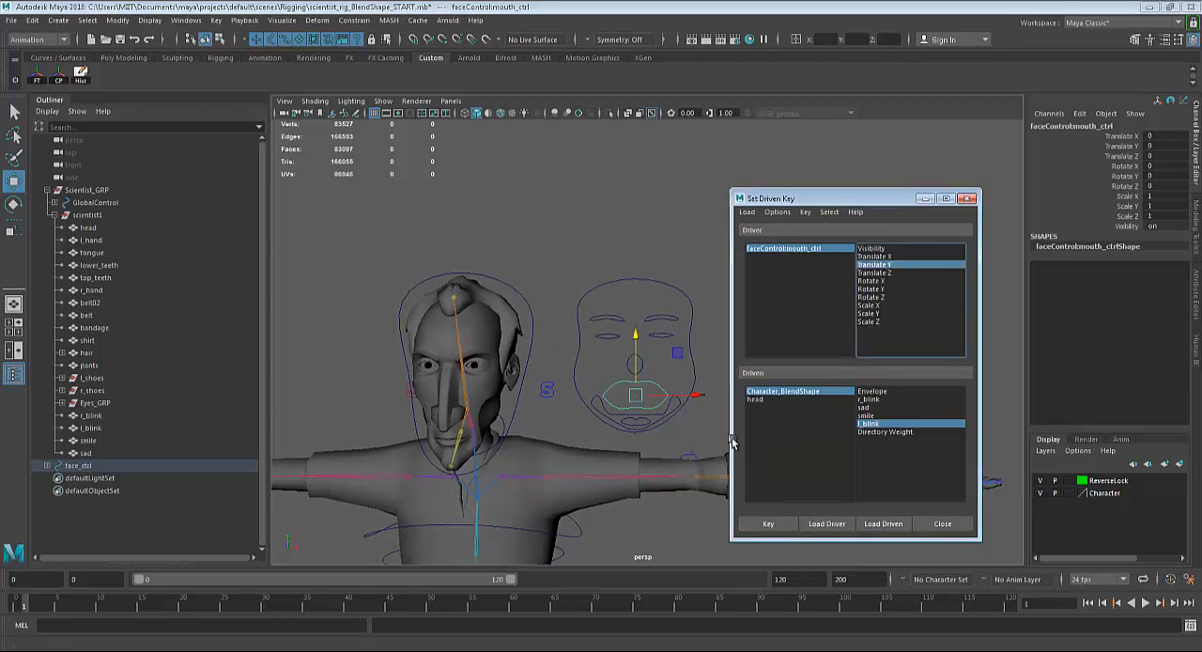
{"action": "left_click", "coordinate": [864, 415]}
{"action": "left_click", "coordinate": [771, 524]}
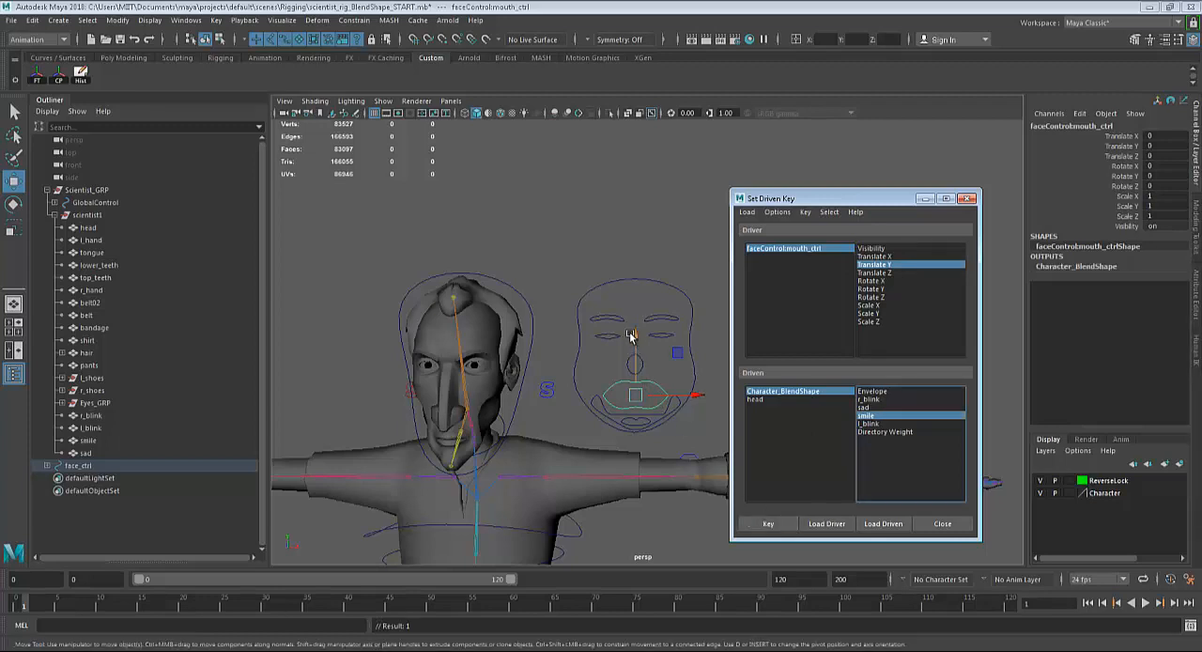
Set the mouth control's Translate Y to 0.5 and smile to 1, and key this smiling pose.
{"action": "left_click_drag", "start_coordinate": [632, 336], "coordinate": [638, 366]}
{"action": "key", "text": "ctrl+z"}
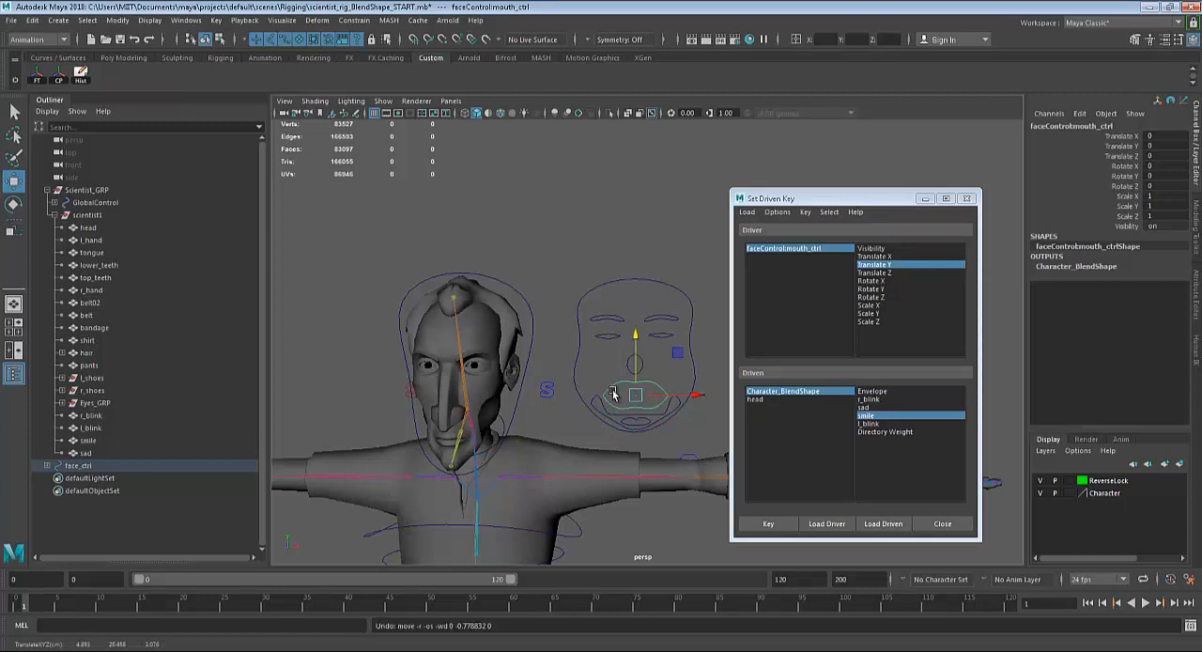
{"action": "double_click", "coordinate": [1151, 145]}
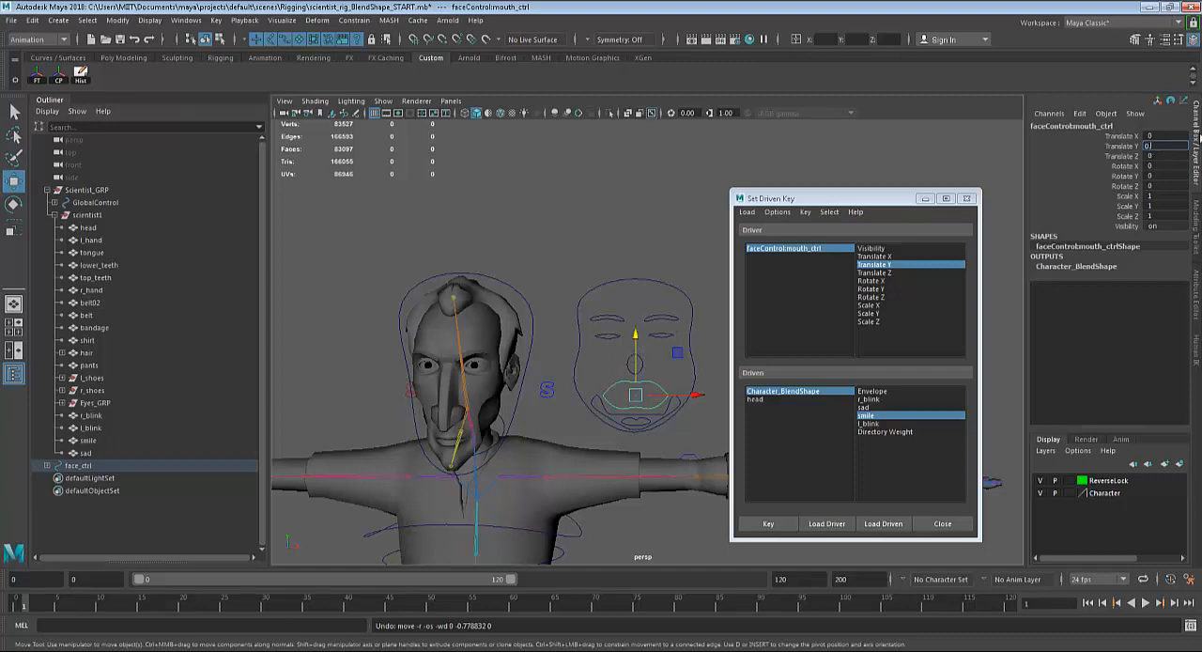
{"action": "type", "text": "0.5"}
{"action": "key", "text": "Return"}
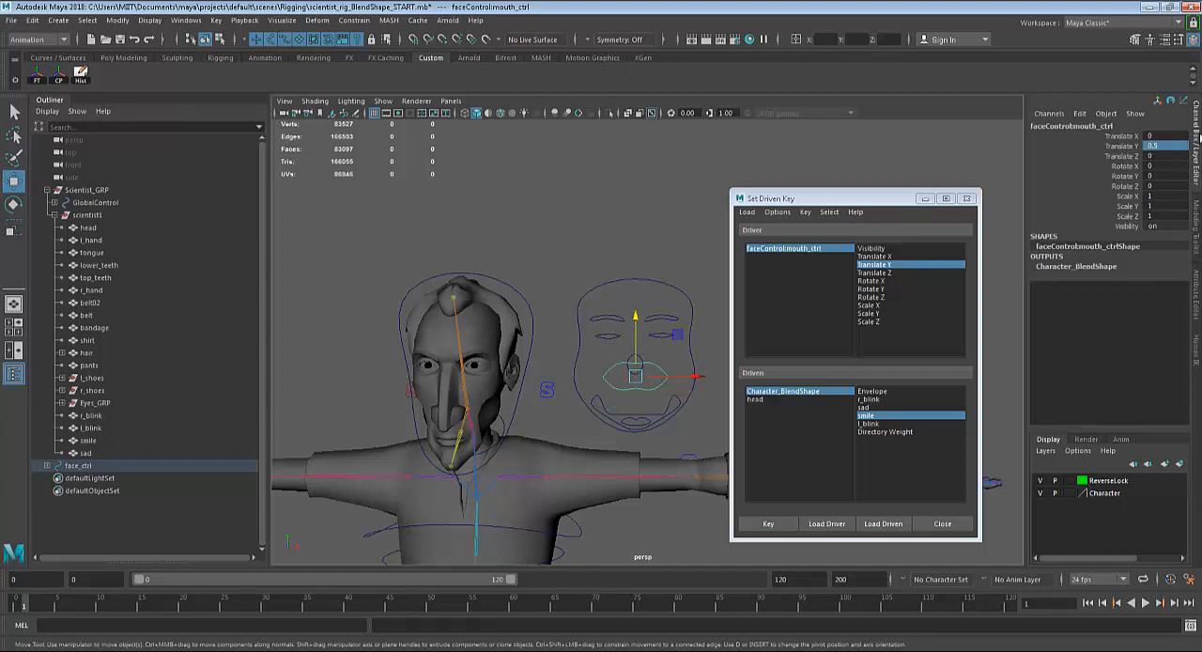
{"action": "left_click", "coordinate": [1094, 267]}
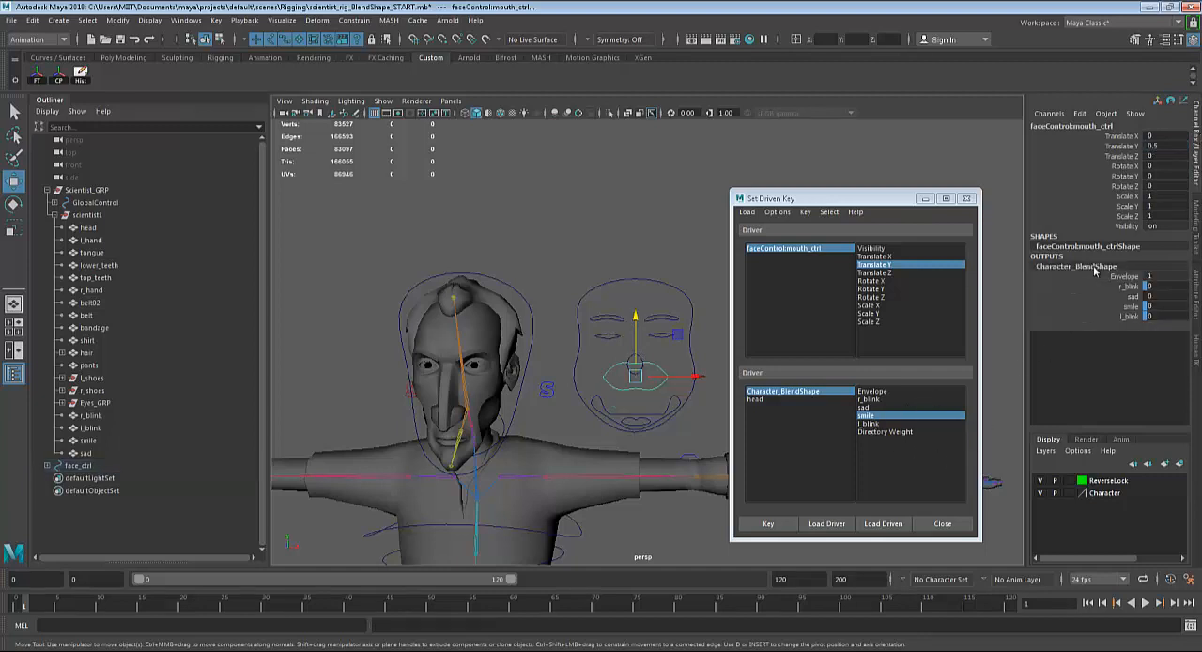
{"action": "double_click", "coordinate": [1166, 306]}
{"action": "type", "text": "1"}
{"action": "key", "text": "Return"}
{"action": "left_click", "coordinate": [769, 524]}
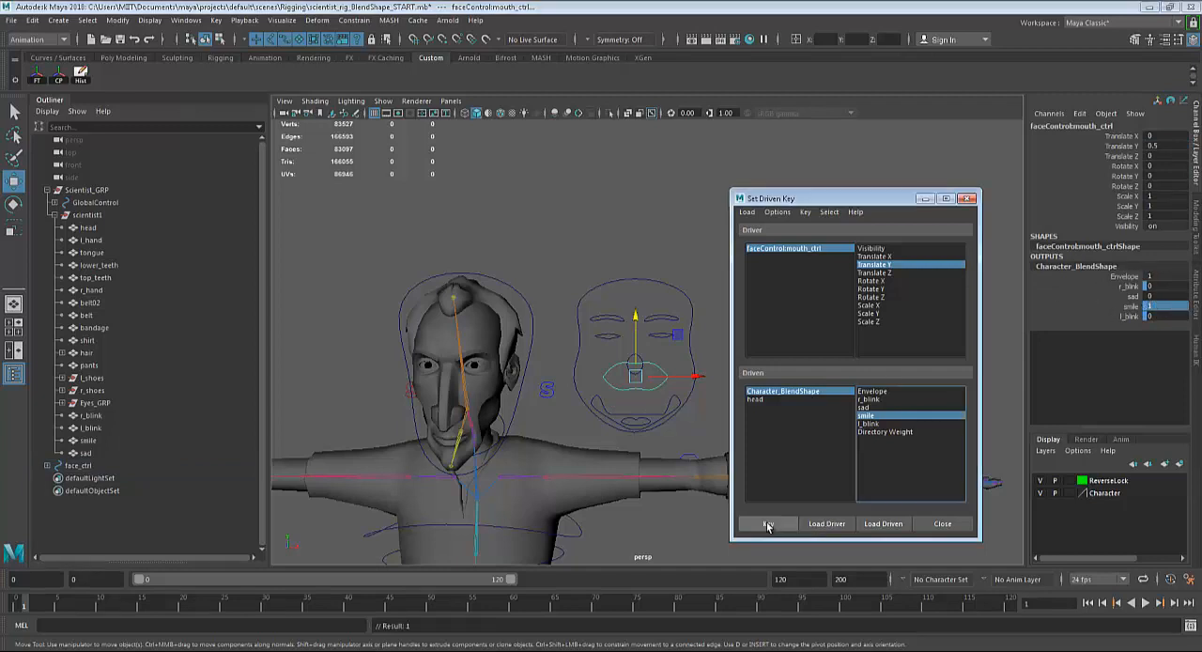
Test the smile by moving the mouth control along Y, undo the move, and reset its Translate Y to 0.
{"action": "left_click_drag", "start_coordinate": [637, 319], "coordinate": [639, 334]}
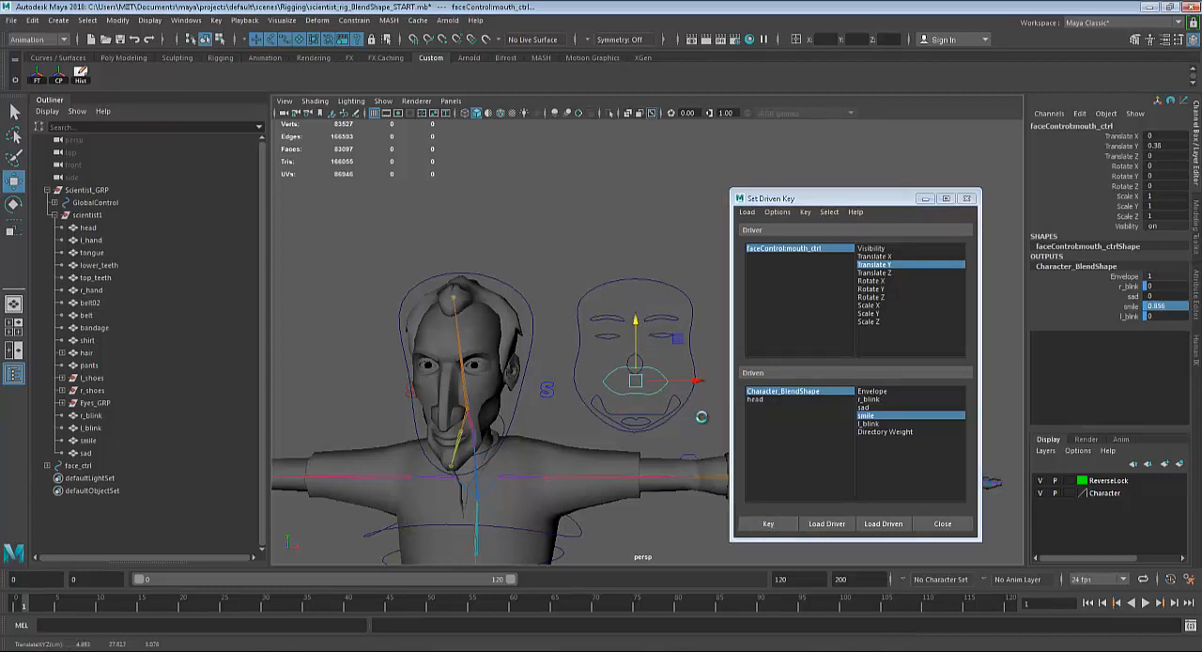
{"action": "key", "text": "ctrl+z"}
{"action": "double_click", "coordinate": [1155, 146]}
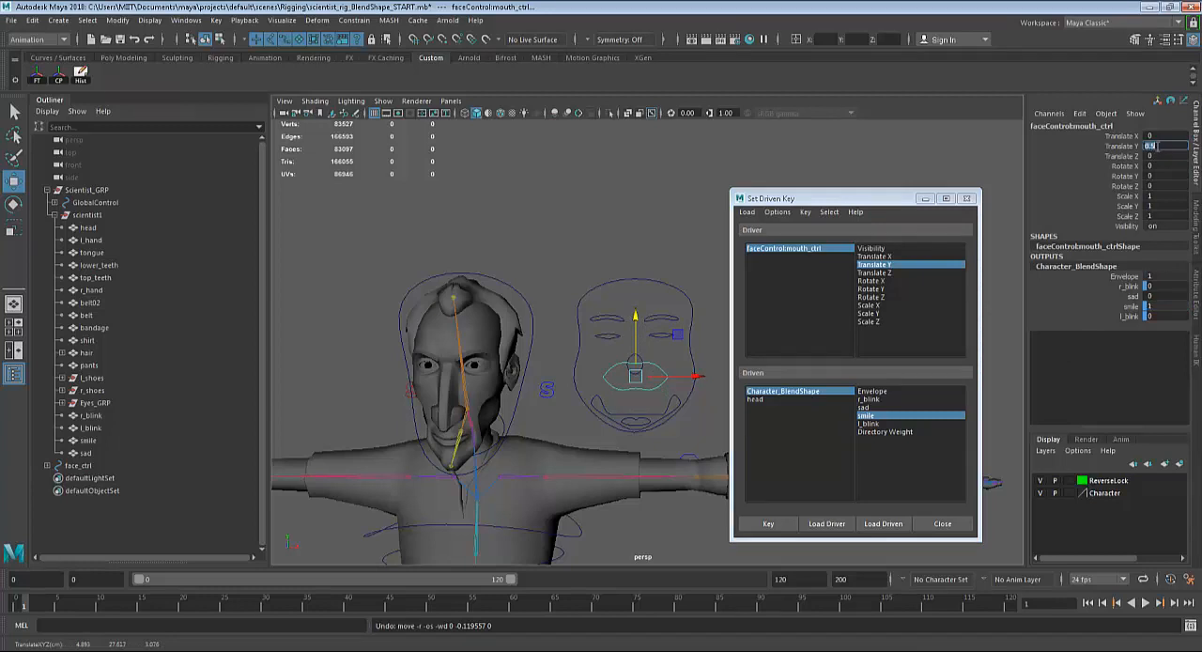
{"action": "key", "text": "Return"}
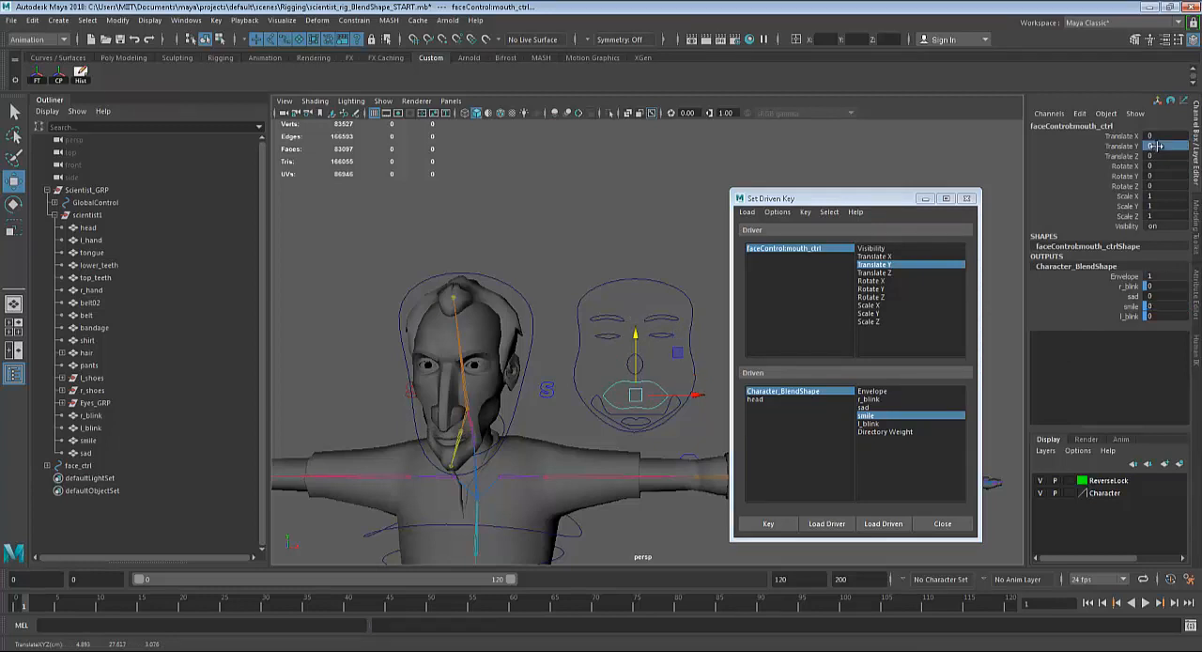
Key the sad blend shape against the mouth control's Translate Y at neutral, and again at -0.5 with sad set to 1.
{"action": "left_click", "coordinate": [869, 408]}
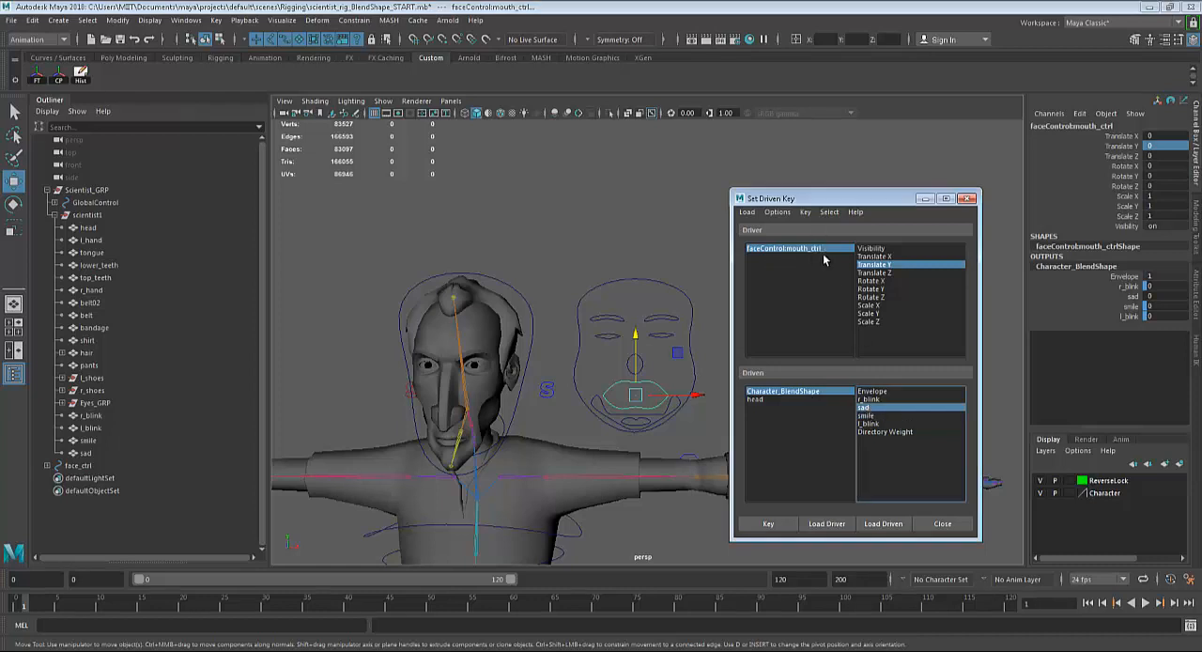
{"action": "left_click", "coordinate": [768, 523]}
{"action": "left_click", "coordinate": [1162, 146]}
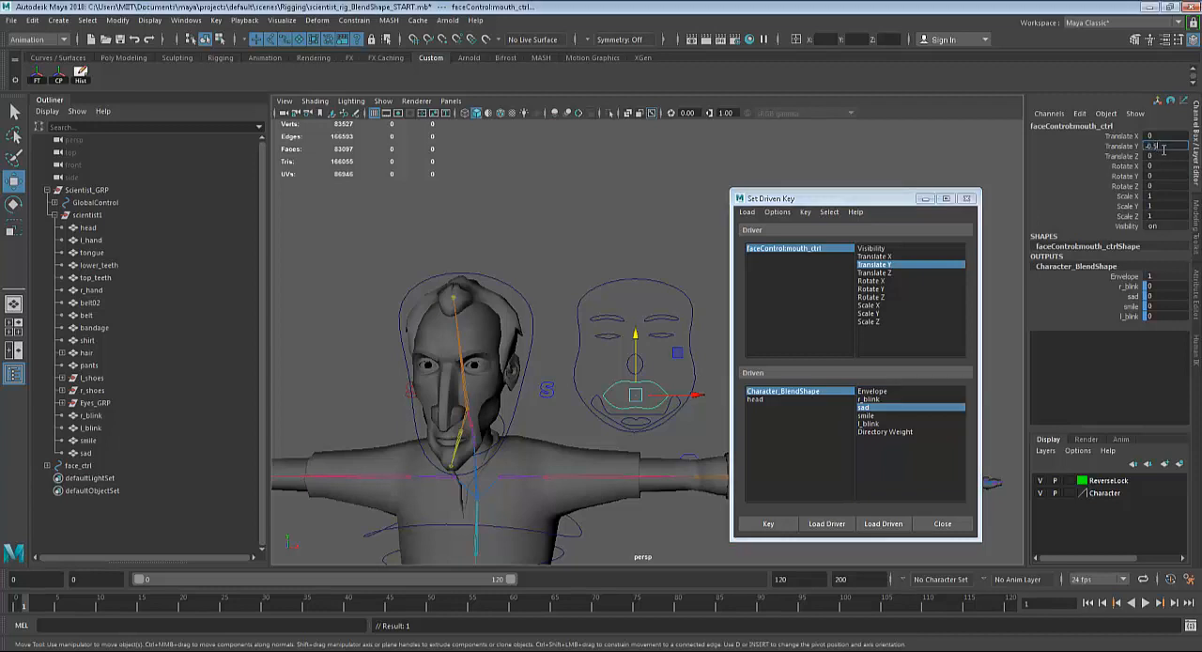
{"action": "key", "text": "Return"}
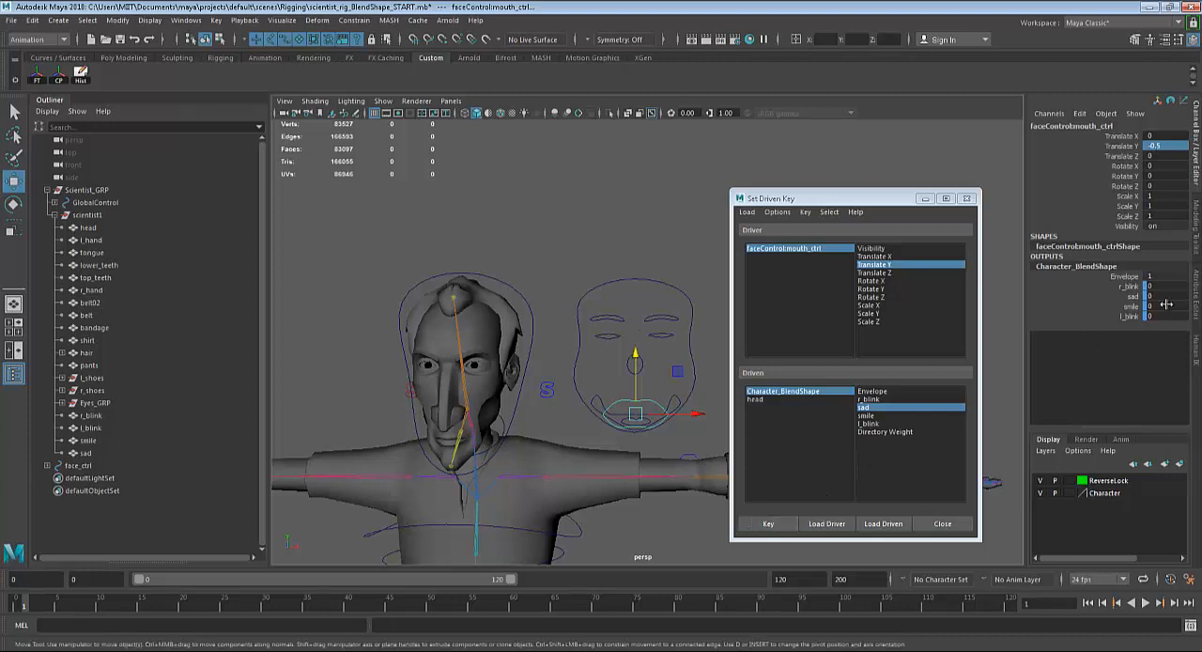
{"action": "double_click", "coordinate": [1152, 297]}
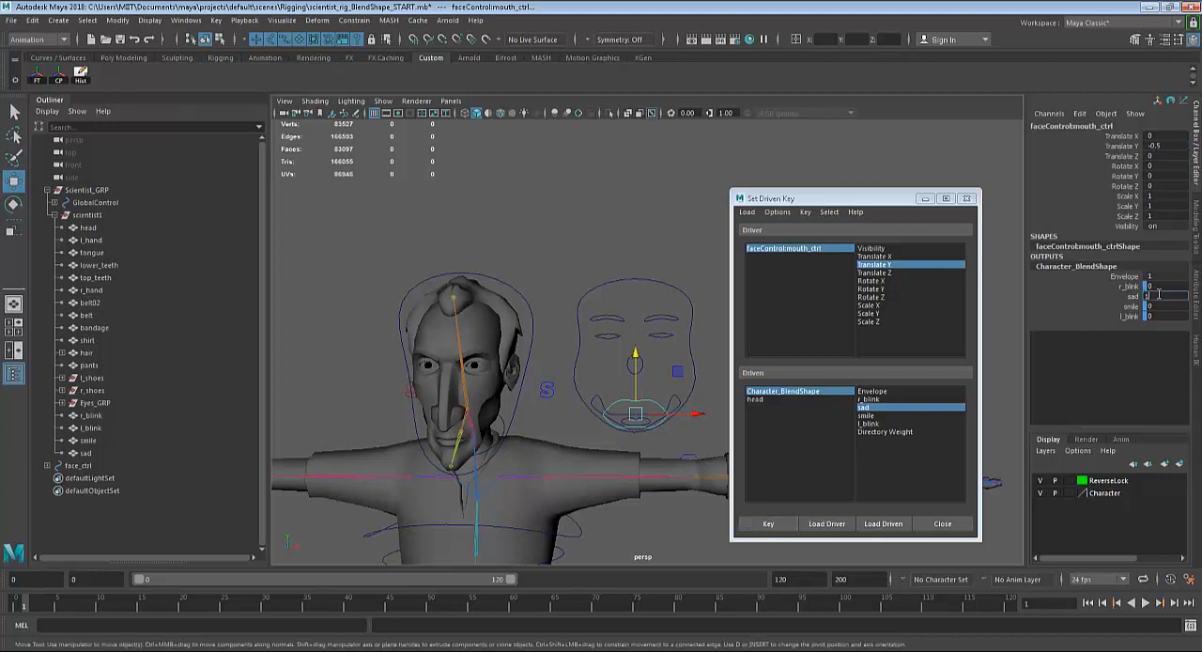
{"action": "key", "text": "Return"}
{"action": "left_click", "coordinate": [780, 523]}
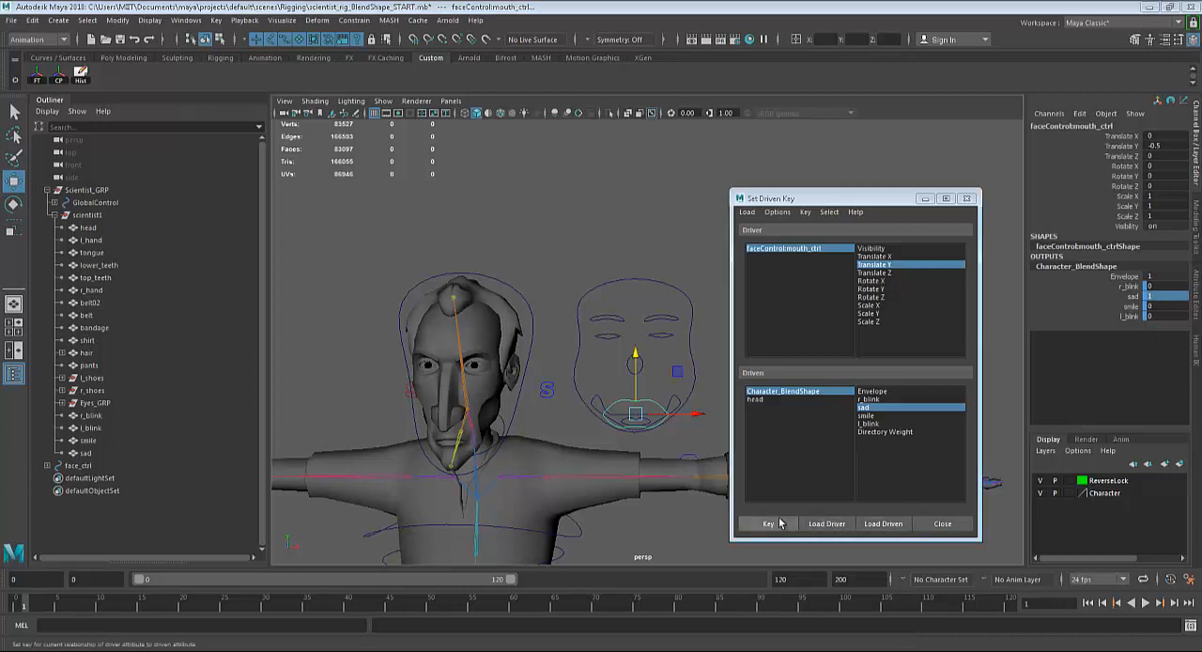
Test the mouth shapes by moving the mouth control along Y, undo the moves, and return its Translate Y to 0.
{"action": "left_click_drag", "start_coordinate": [636, 357], "coordinate": [647, 320]}
{"action": "key", "text": "ctrl+z"}
{"action": "key", "text": "ctrl+z"}
{"action": "key", "text": "ctrl+z"}
{"action": "key", "text": "ctrl+z"}
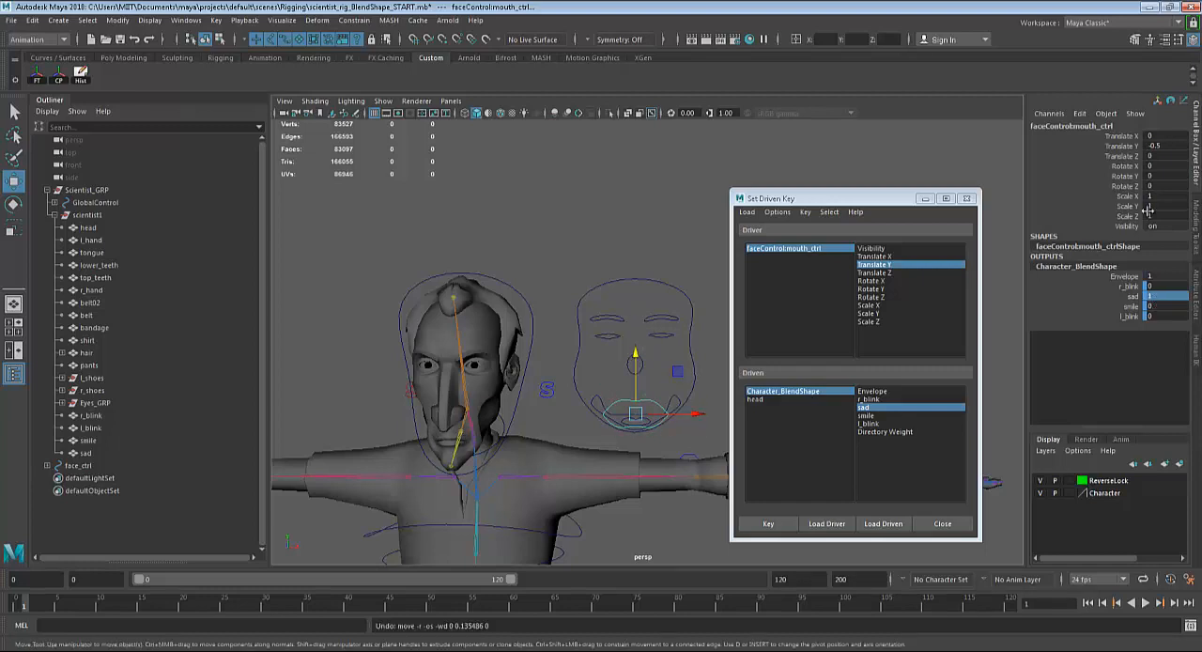
{"action": "left_click", "coordinate": [1170, 146]}
{"action": "key", "text": "Return"}
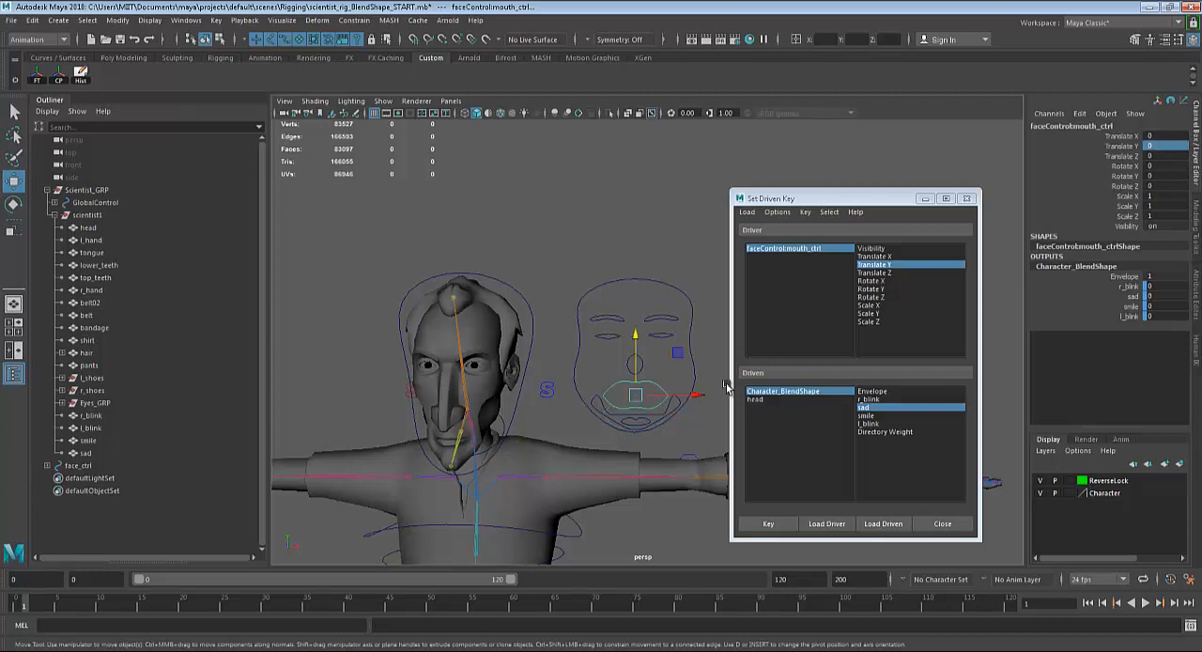
Select the jaw control on the face controls and load it as the driver in Set Driven Key.
{"action": "left_click_drag", "start_coordinate": [849, 200], "coordinate": [908, 190]}
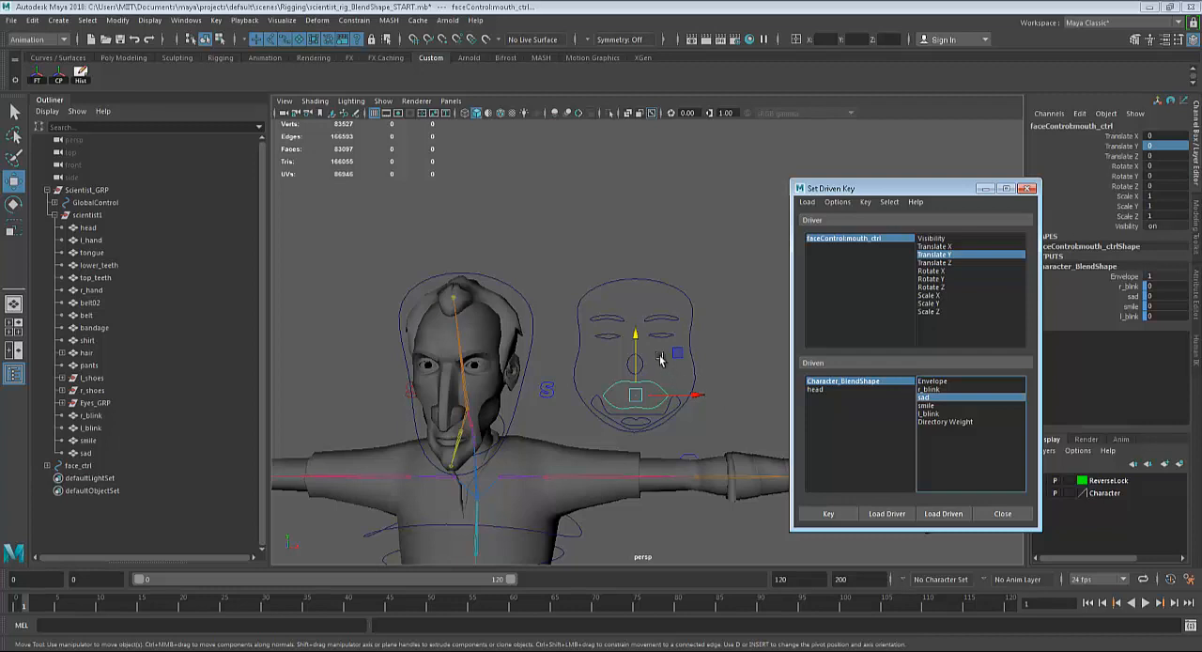
{"action": "left_click_drag", "start_coordinate": [675, 424], "coordinate": [499, 435], "text": "alt"}
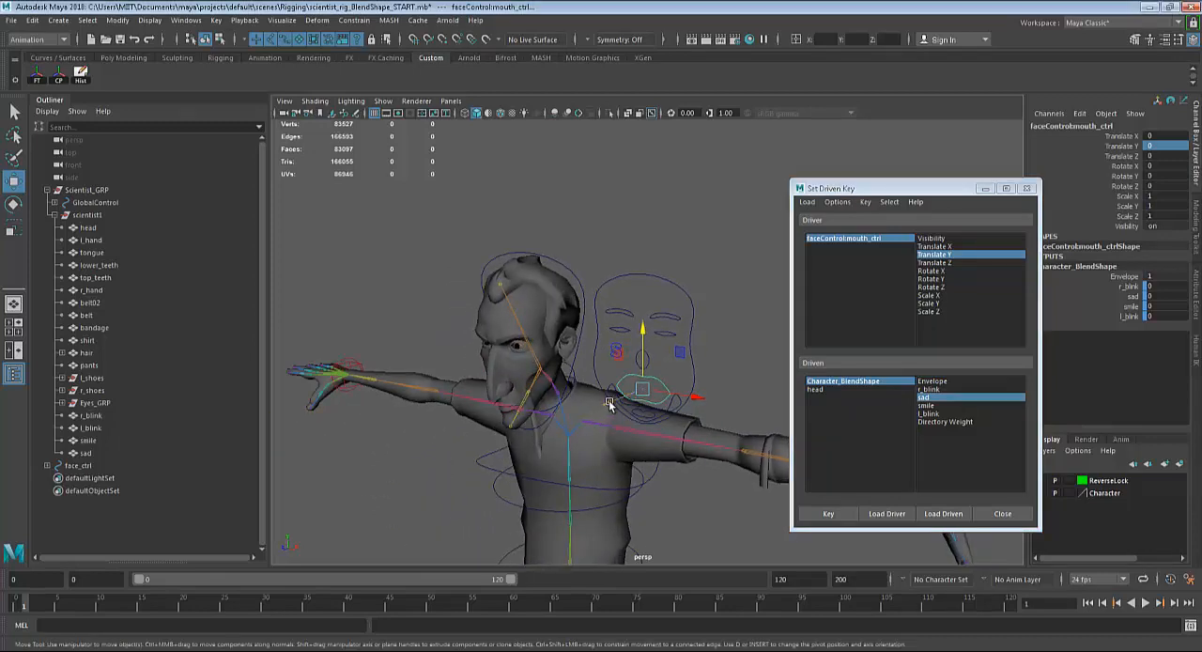
{"action": "left_click_drag", "start_coordinate": [610, 404], "coordinate": [589, 410]}
{"action": "key", "text": "ctrl+z"}
{"action": "scroll", "coordinate": [630, 424], "scroll_direction": "up", "scroll_amount": 5}
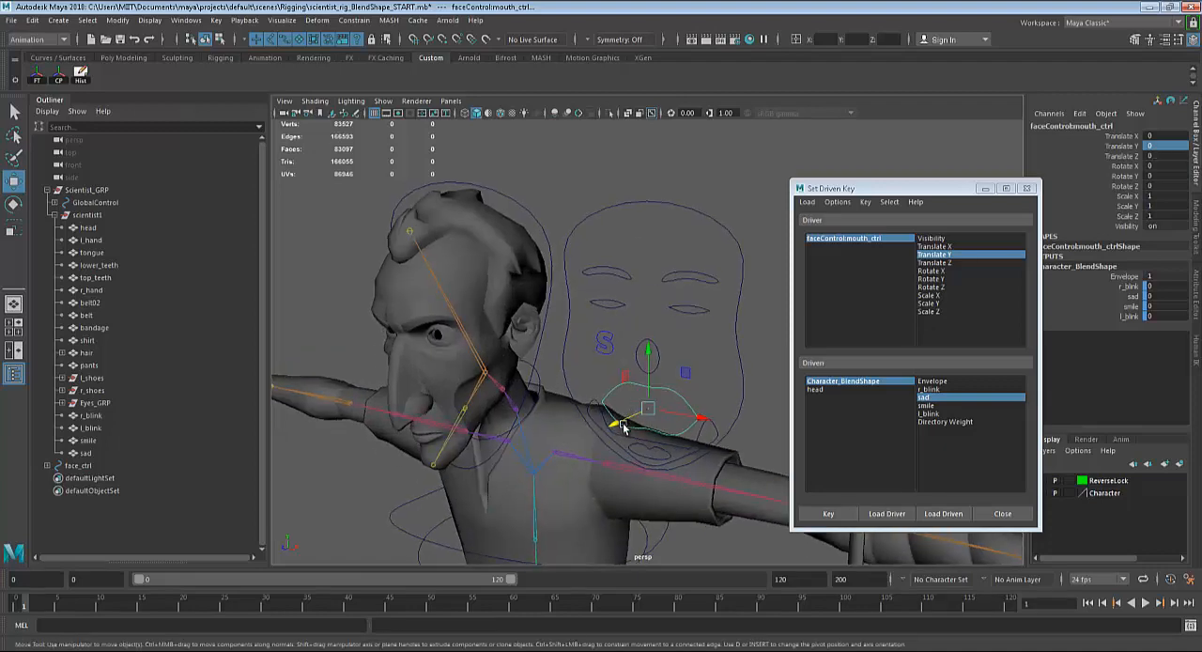
{"action": "left_click_drag", "start_coordinate": [579, 458], "coordinate": [703, 395], "text": "alt"}
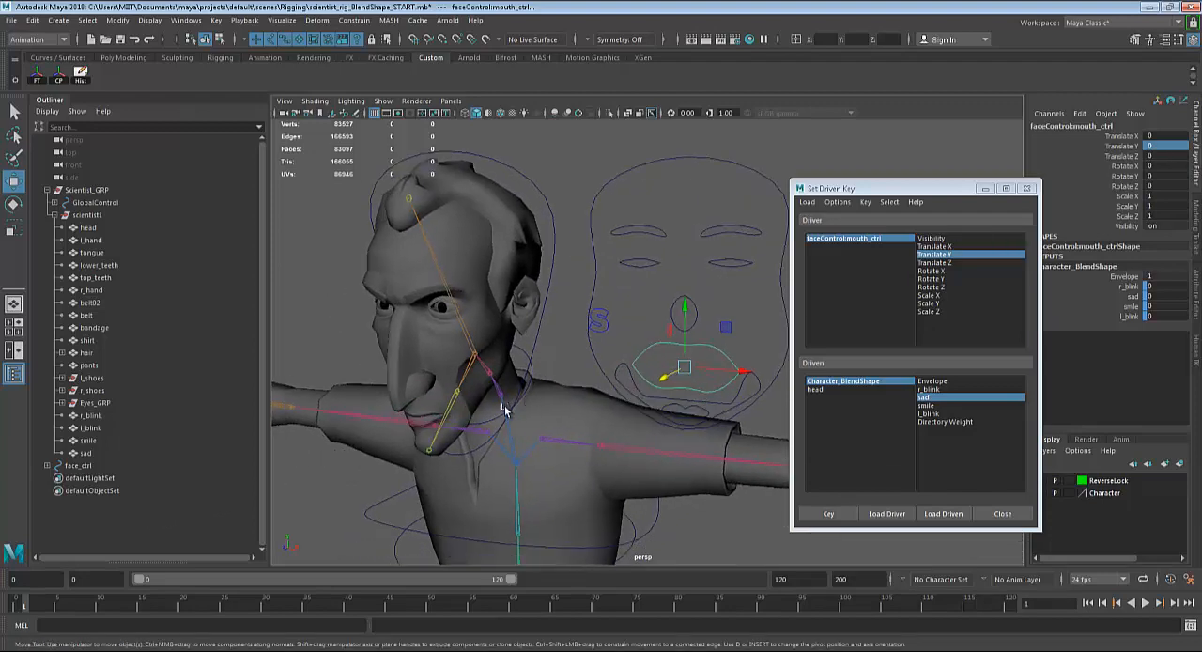
{"action": "left_click_drag", "start_coordinate": [504, 411], "coordinate": [601, 371], "text": "alt"}
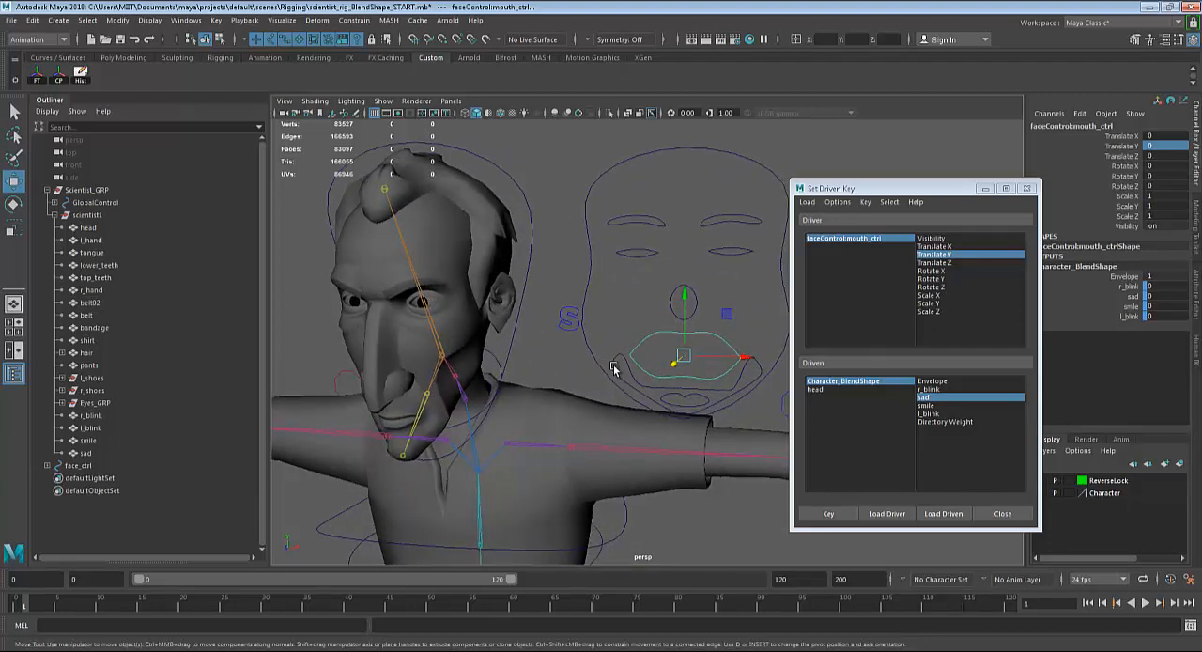
{"action": "left_click", "coordinate": [612, 368]}
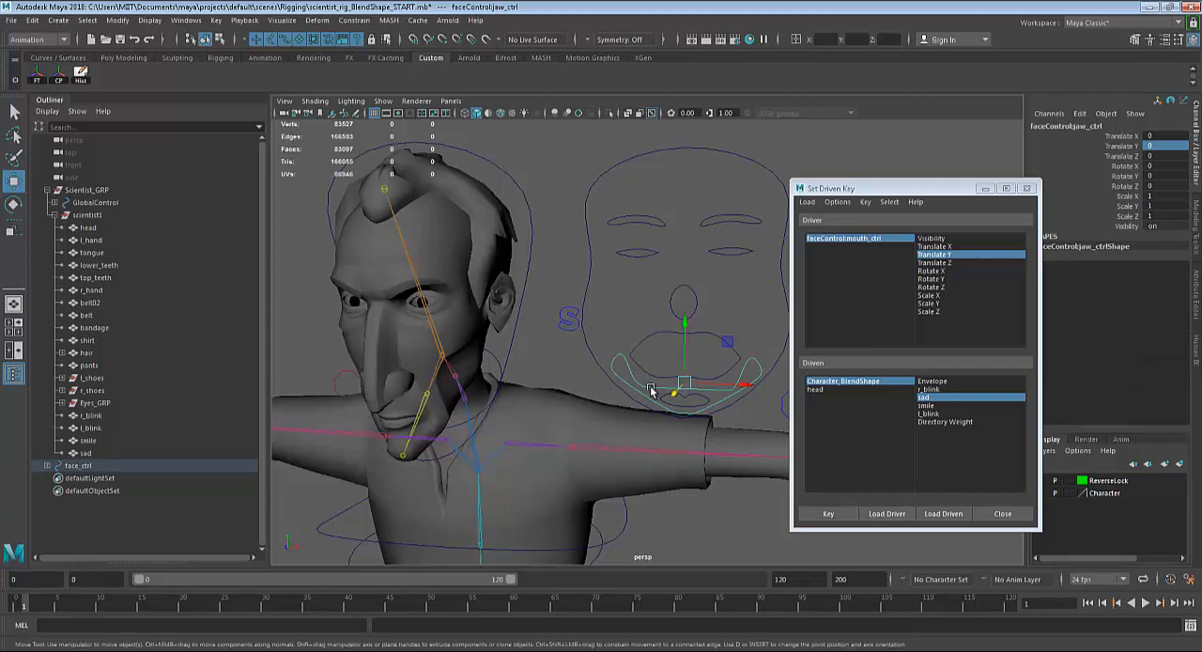
{"action": "left_click", "coordinate": [896, 521]}
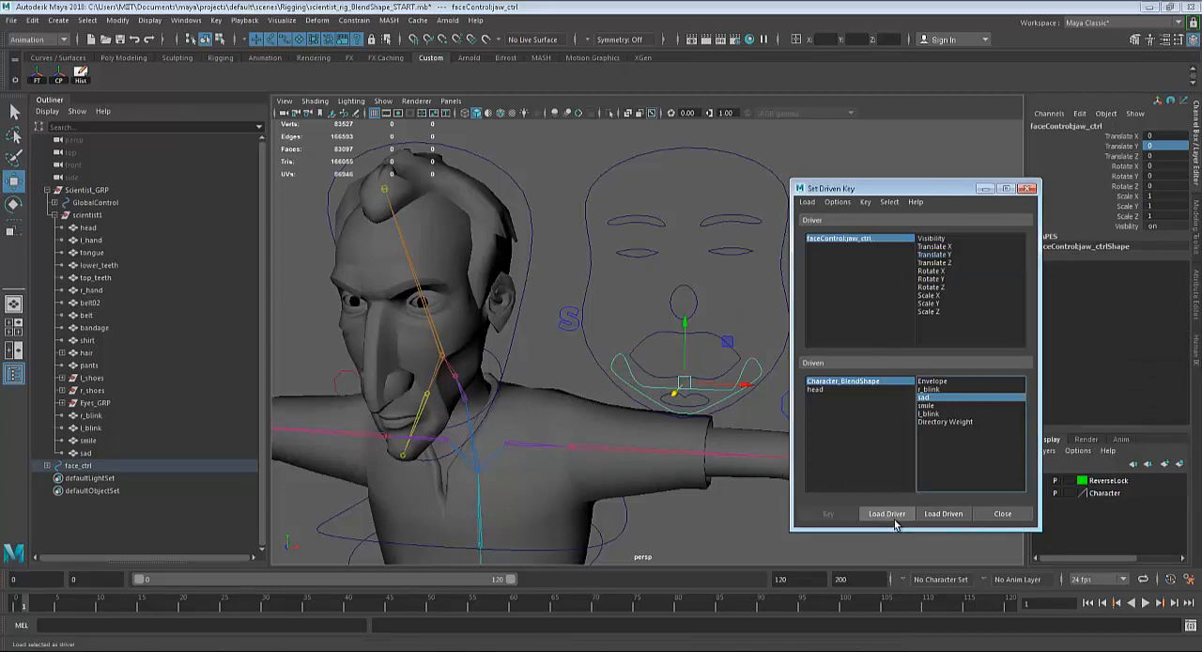
Select the character's Jaw joint and load it as the driven object.
{"action": "left_click", "coordinate": [424, 402]}
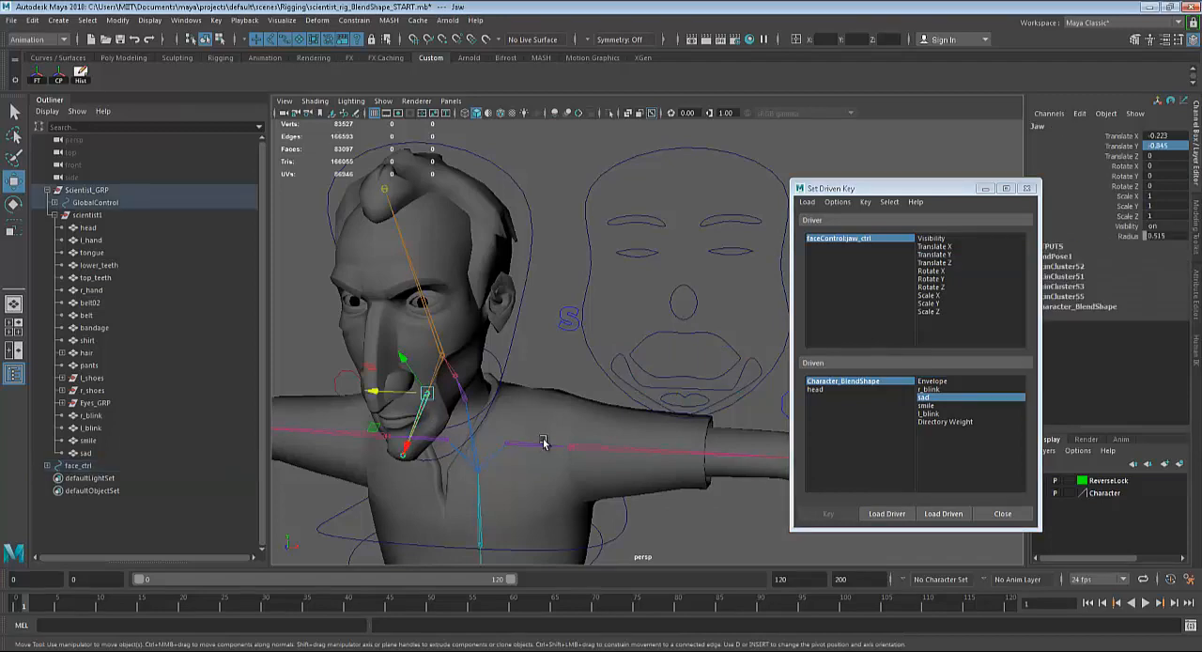
{"action": "left_click_drag", "start_coordinate": [540, 439], "coordinate": [512, 437], "text": "alt"}
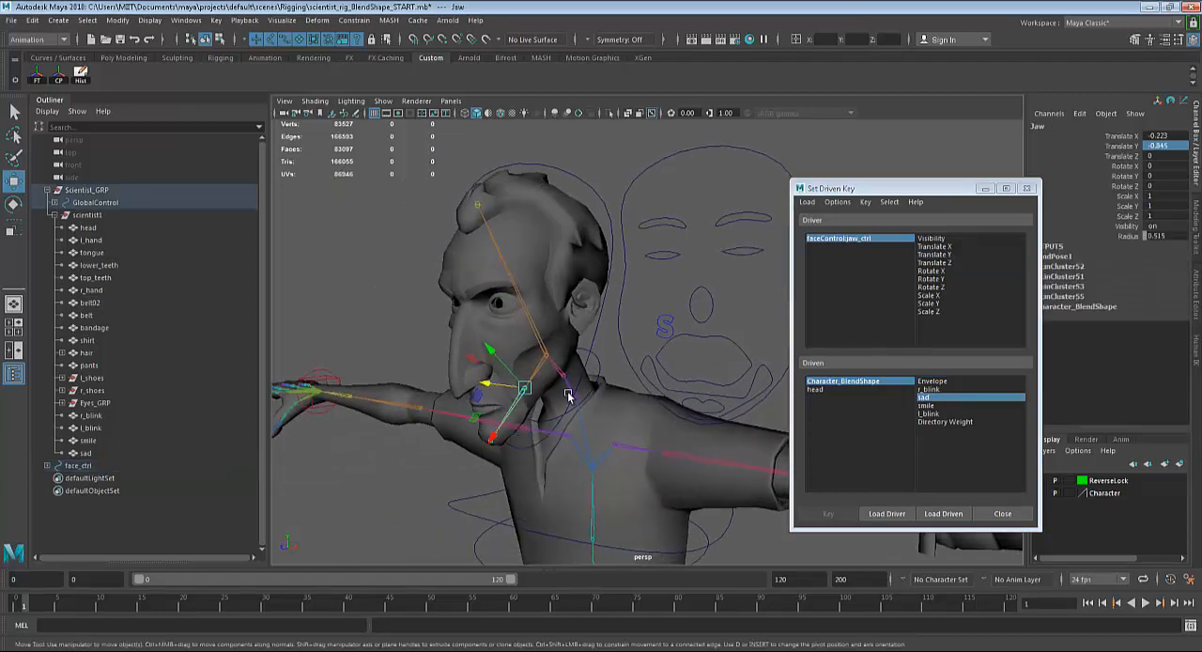
{"action": "left_click", "coordinate": [943, 514]}
Test opening the mouth by rotating the Jaw joint about its Z axis, and undo the rotation.
{"action": "left_click_drag", "start_coordinate": [770, 413], "coordinate": [776, 378], "text": "alt"}
{"action": "scroll", "coordinate": [643, 427], "scroll_direction": "up", "scroll_amount": 3}
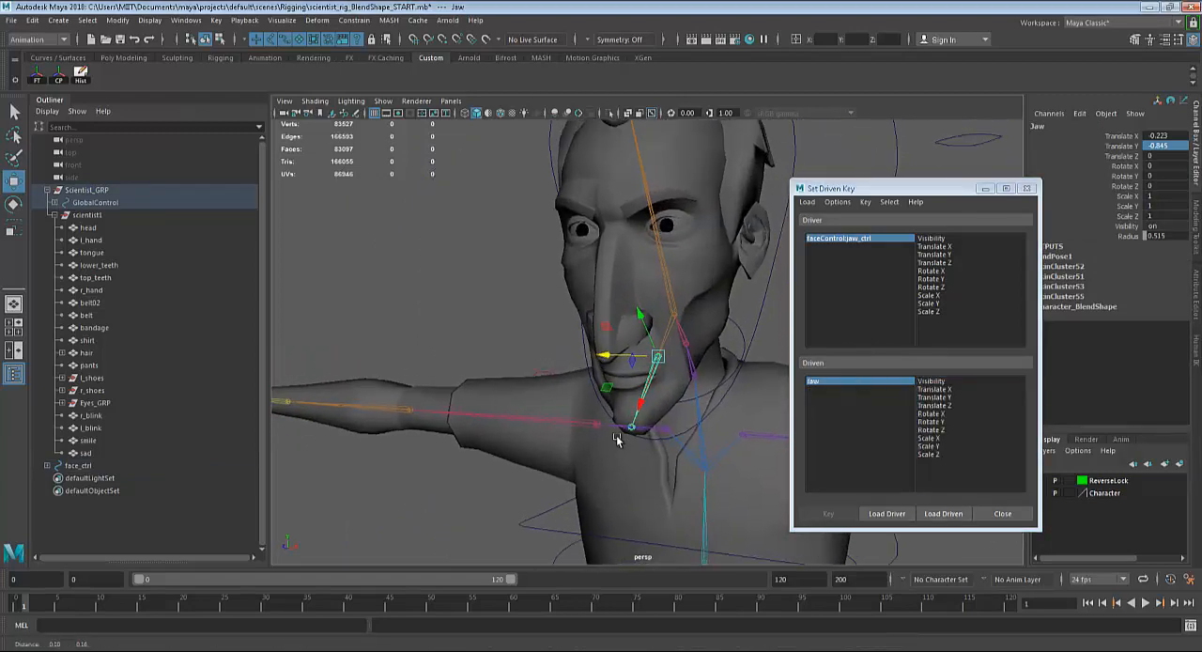
{"action": "key", "text": "e"}
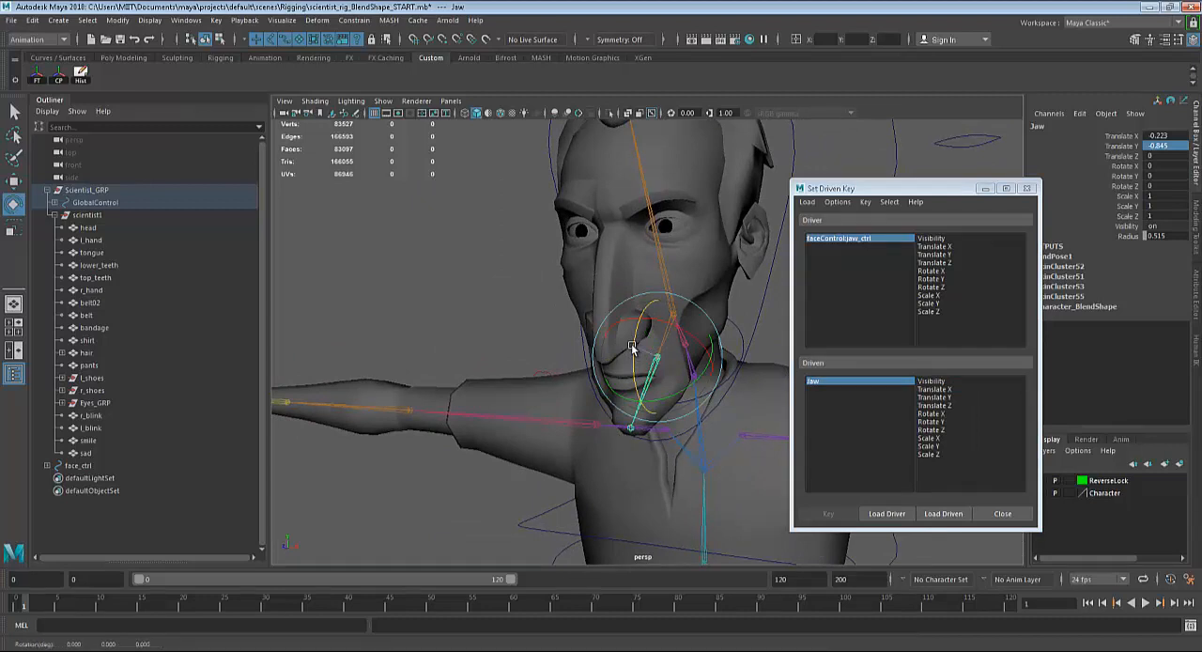
{"action": "left_click_drag", "start_coordinate": [632, 360], "coordinate": [639, 365]}
{"action": "key", "text": "ctrl+z"}
{"action": "key", "text": "ctrl+z"}
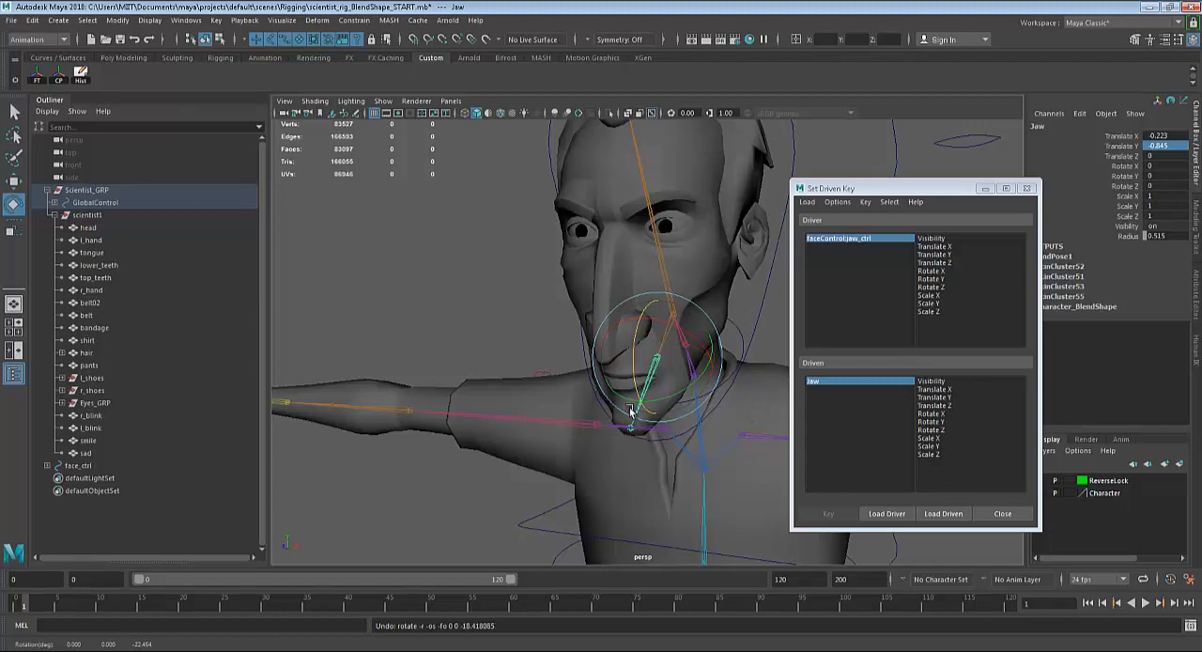
Key the Jaw joint's Rotate Z against the jaw control's Translate Y in the neutral pose.
{"action": "left_click_drag", "start_coordinate": [631, 409], "coordinate": [714, 418], "text": "alt"}
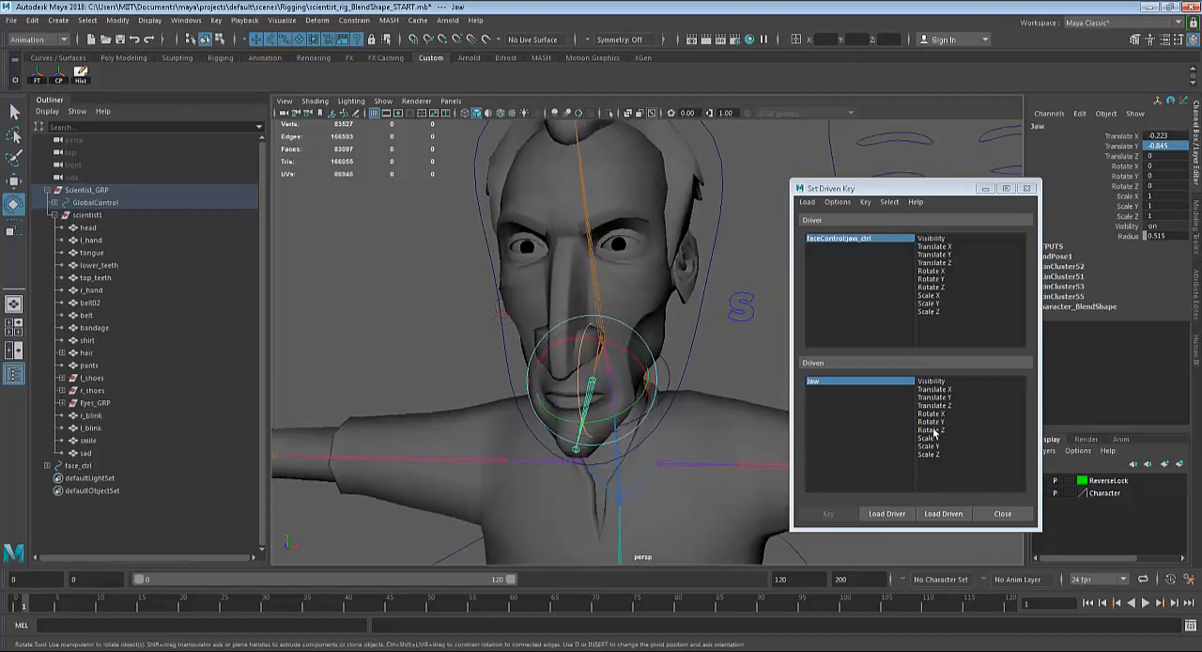
{"action": "left_click", "coordinate": [933, 430]}
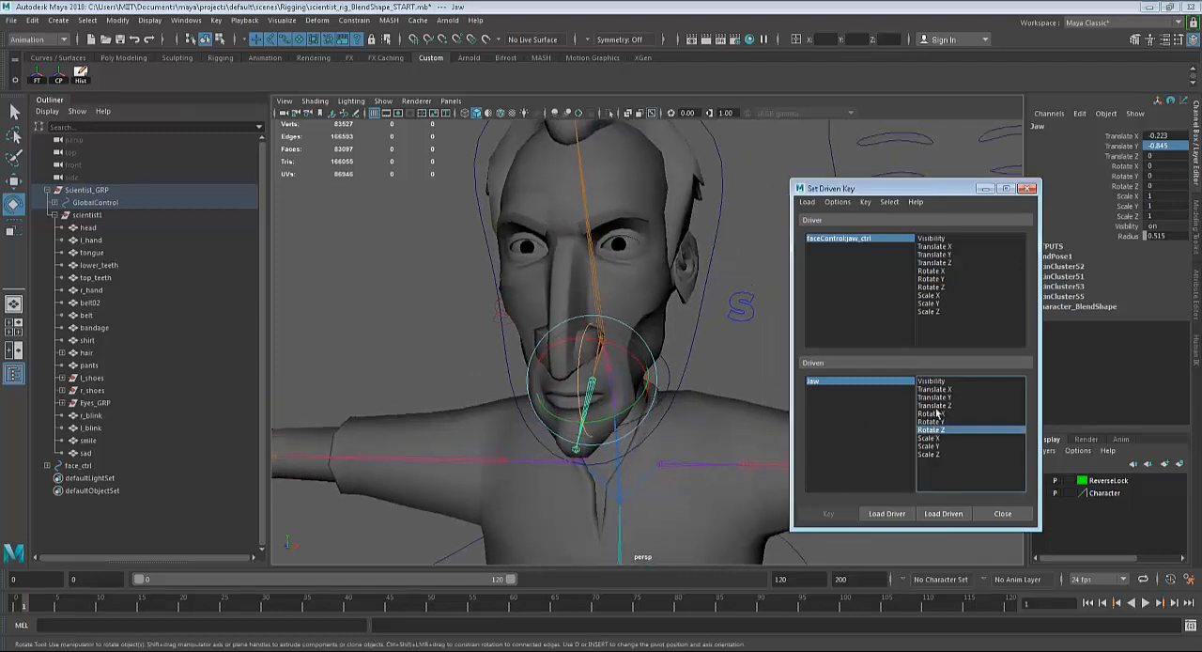
{"action": "left_click", "coordinate": [935, 254]}
{"action": "left_click_drag", "start_coordinate": [627, 396], "coordinate": [686, 394], "text": "alt"}
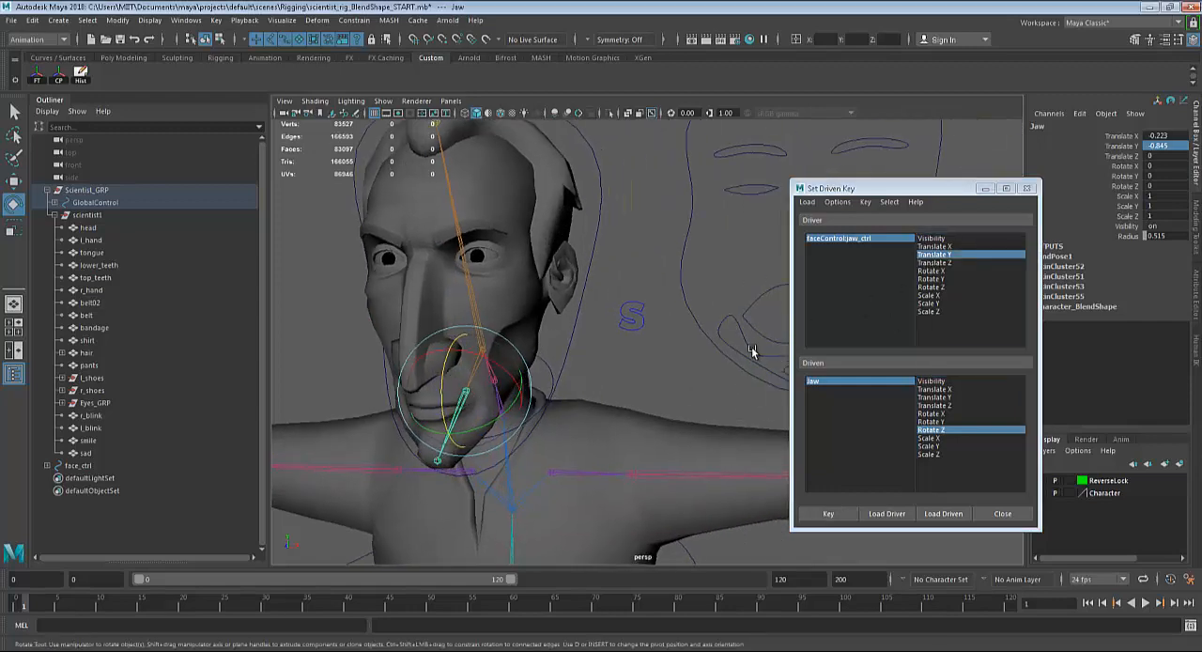
{"action": "left_click_drag", "start_coordinate": [567, 448], "coordinate": [648, 449], "text": "alt"}
{"action": "left_click", "coordinate": [828, 514]}
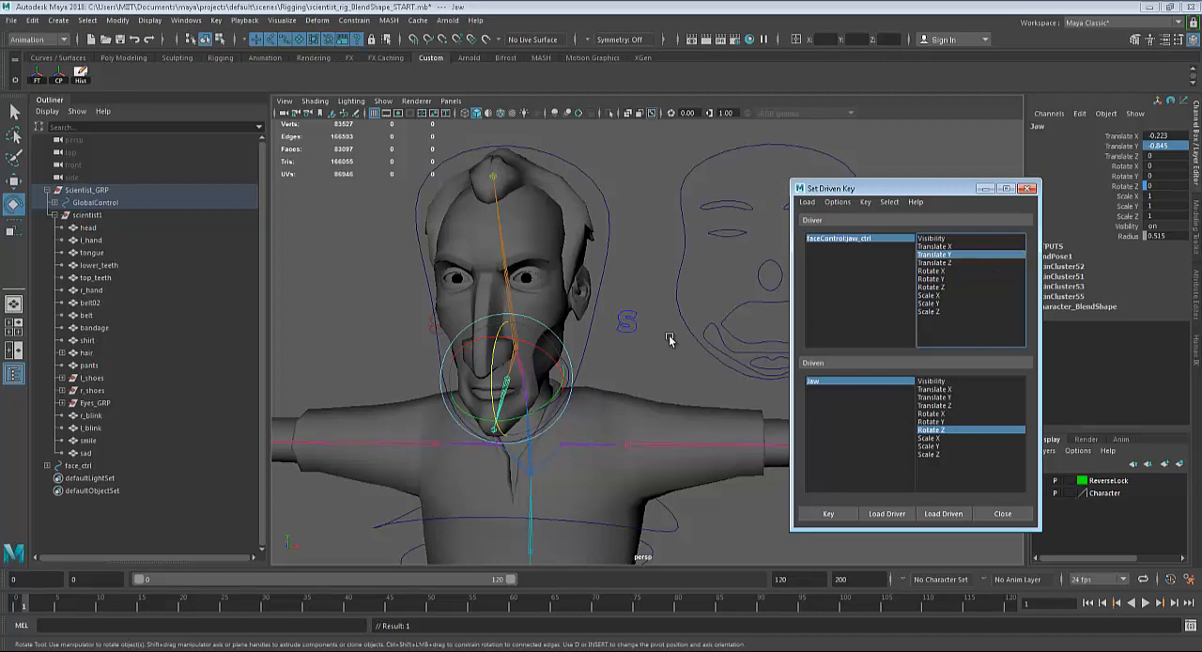
Select the jaw control on the face controls, move it down, and set its Translate Y to -0.5.
{"action": "left_click", "coordinate": [718, 334]}
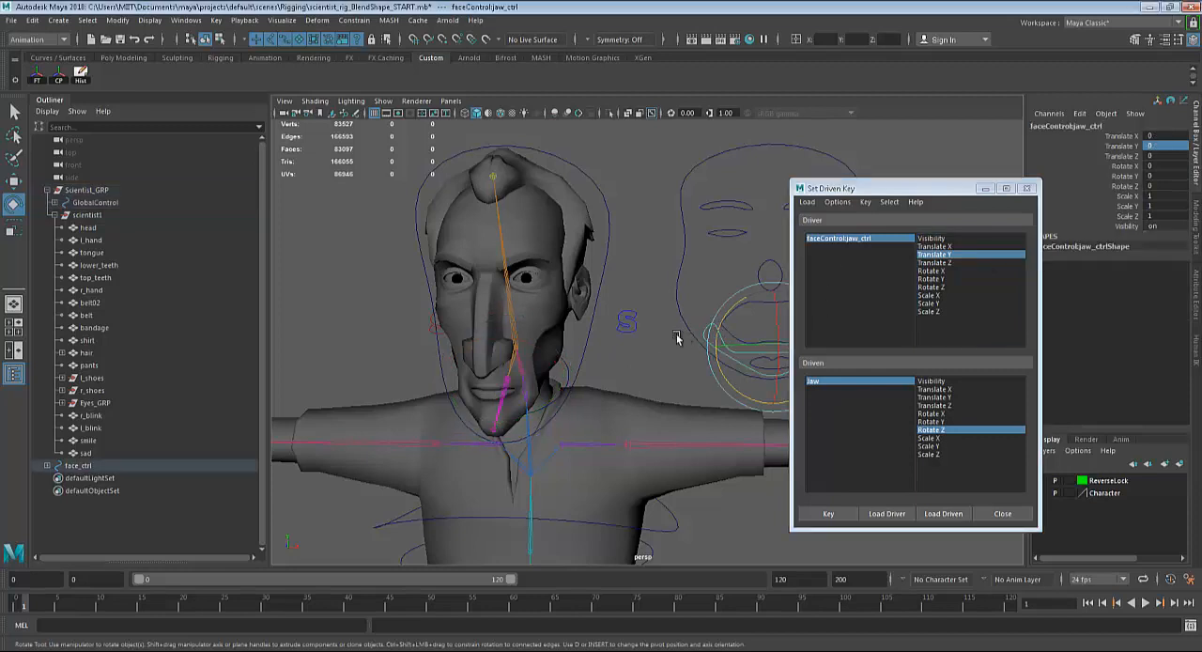
{"action": "left_click_drag", "start_coordinate": [676, 338], "coordinate": [649, 340], "text": "alt"}
{"action": "key", "text": "w"}
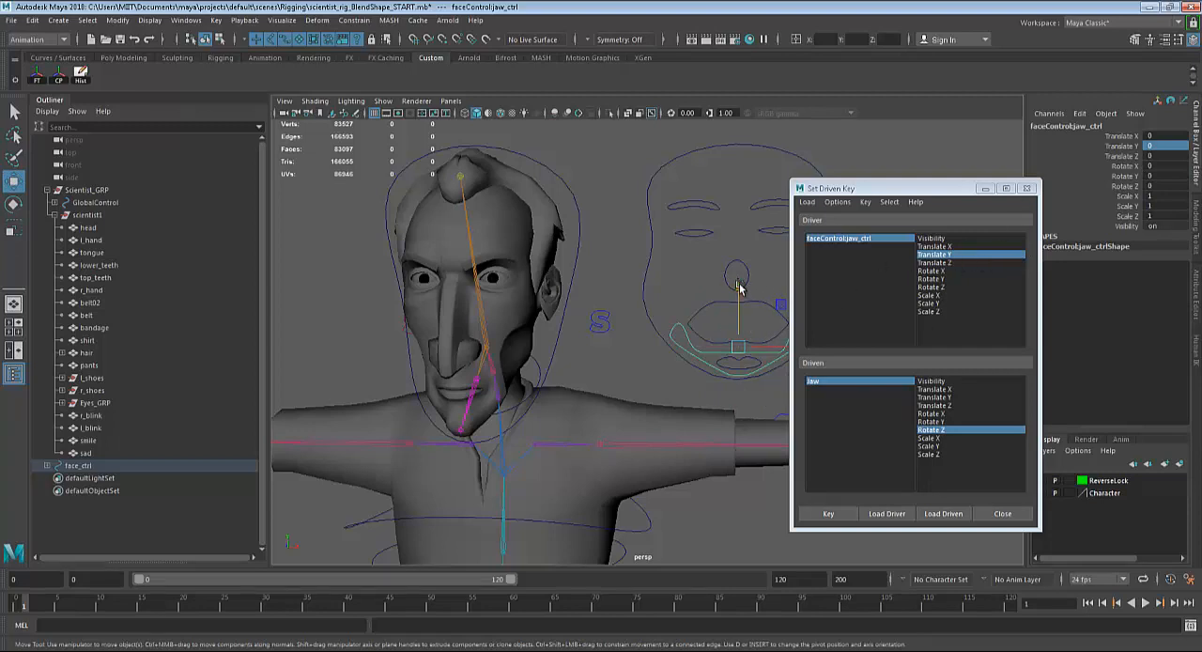
{"action": "left_click_drag", "start_coordinate": [738, 288], "coordinate": [738, 302]}
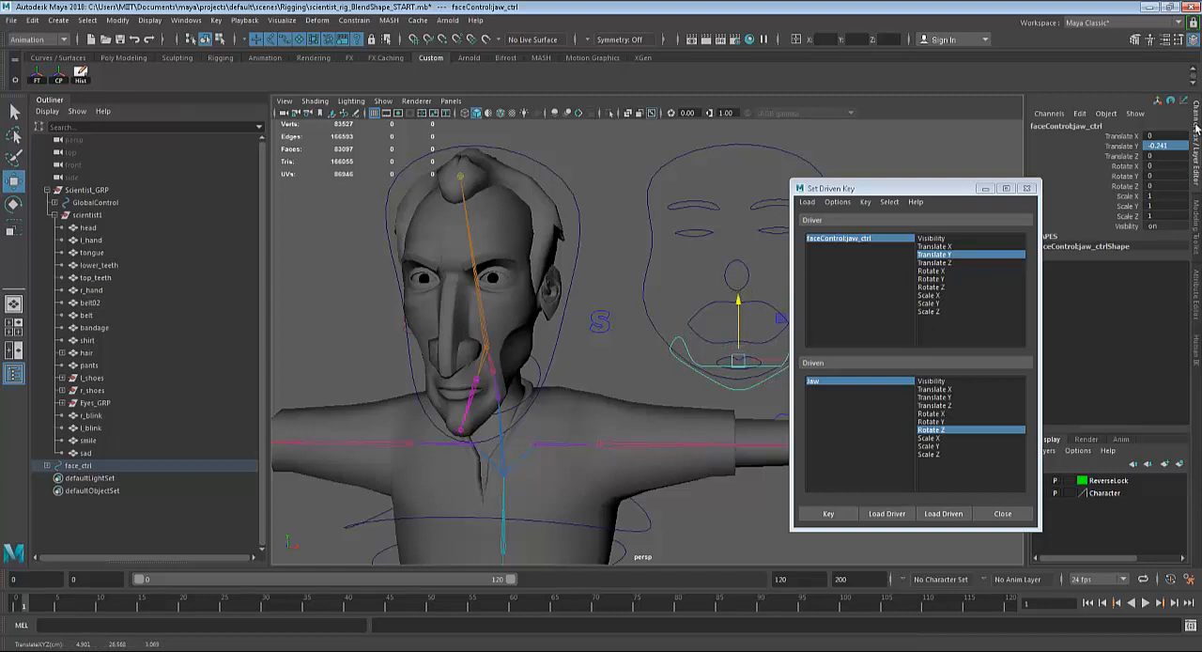
{"action": "double_click", "coordinate": [1165, 146]}
{"action": "key", "text": "Return"}
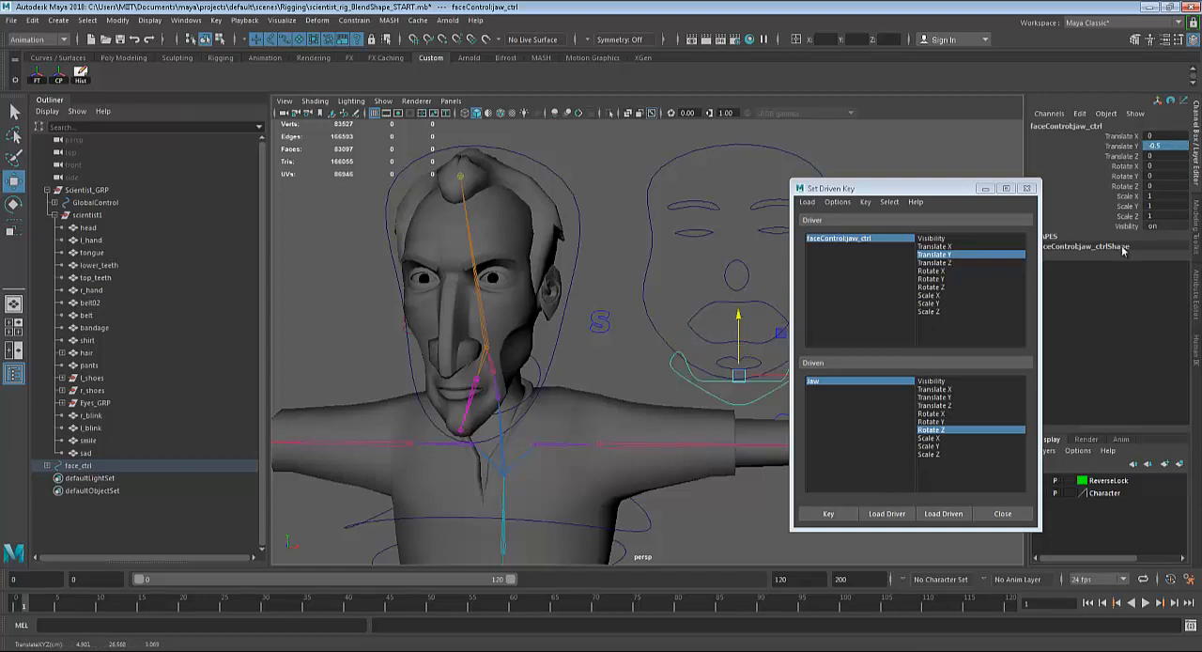
Select the character's Jaw joint and rotate it about its Z axis to about -25.5 degrees to open the mouth.
{"action": "left_click_drag", "start_coordinate": [650, 424], "coordinate": [622, 425], "text": "alt"}
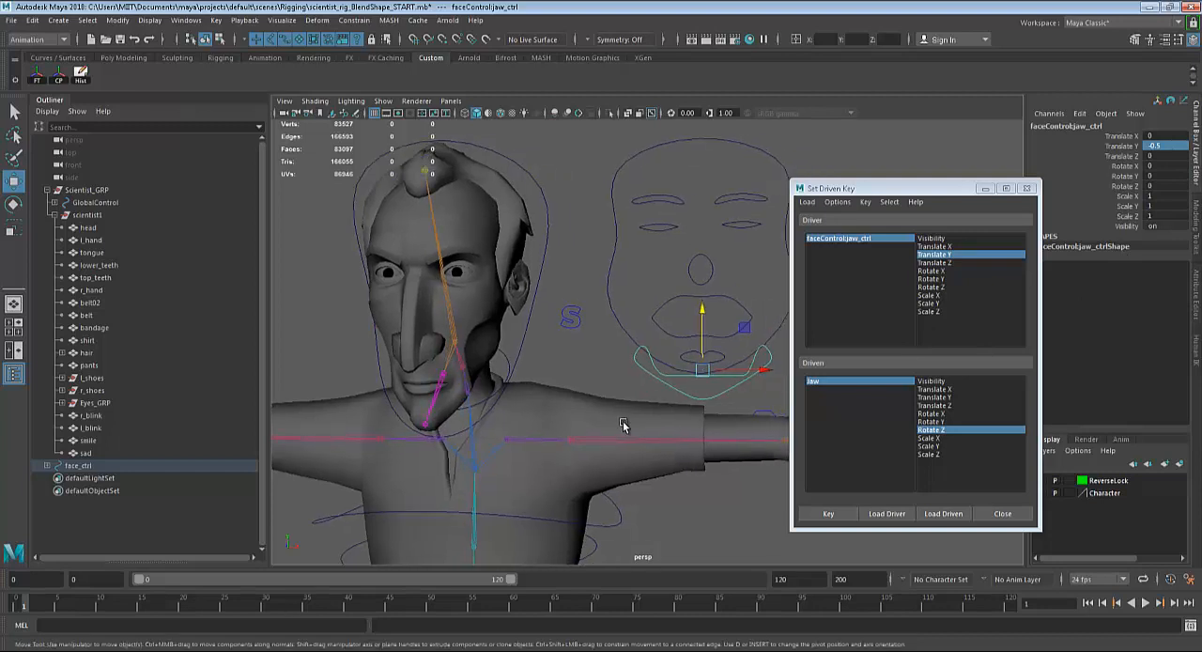
{"action": "left_click", "coordinate": [434, 404]}
{"action": "key", "text": "e"}
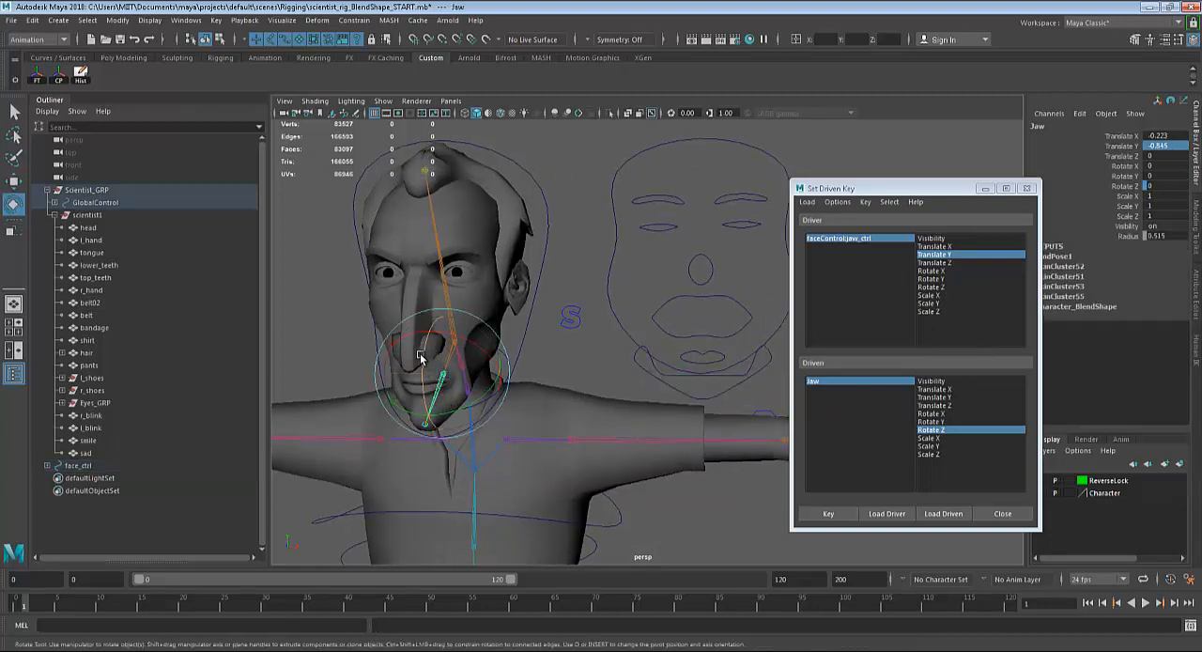
{"action": "left_click_drag", "start_coordinate": [423, 356], "coordinate": [428, 401]}
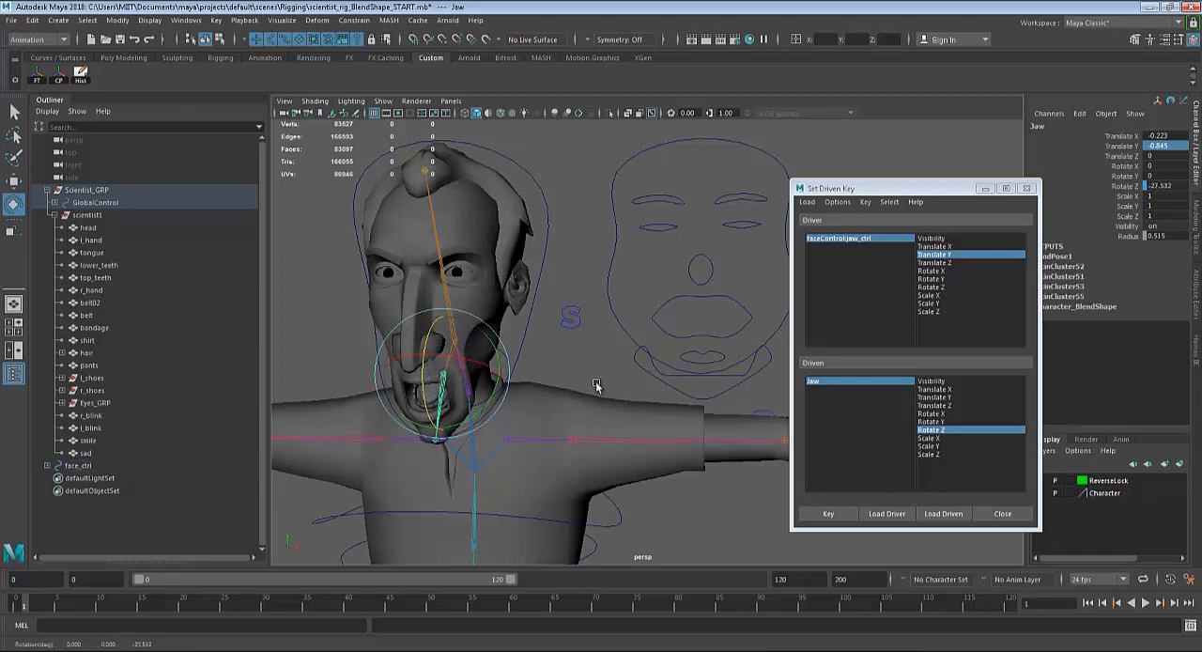
{"action": "mouse_move", "coordinate": [598, 387]}
{"action": "left_mouse_down", "text": "alt"}
{"action": "mouse_move", "coordinate": [680, 353]}
{"action": "mouse_move", "coordinate": [604, 378]}
{"action": "left_mouse_up", "text": "alt"}
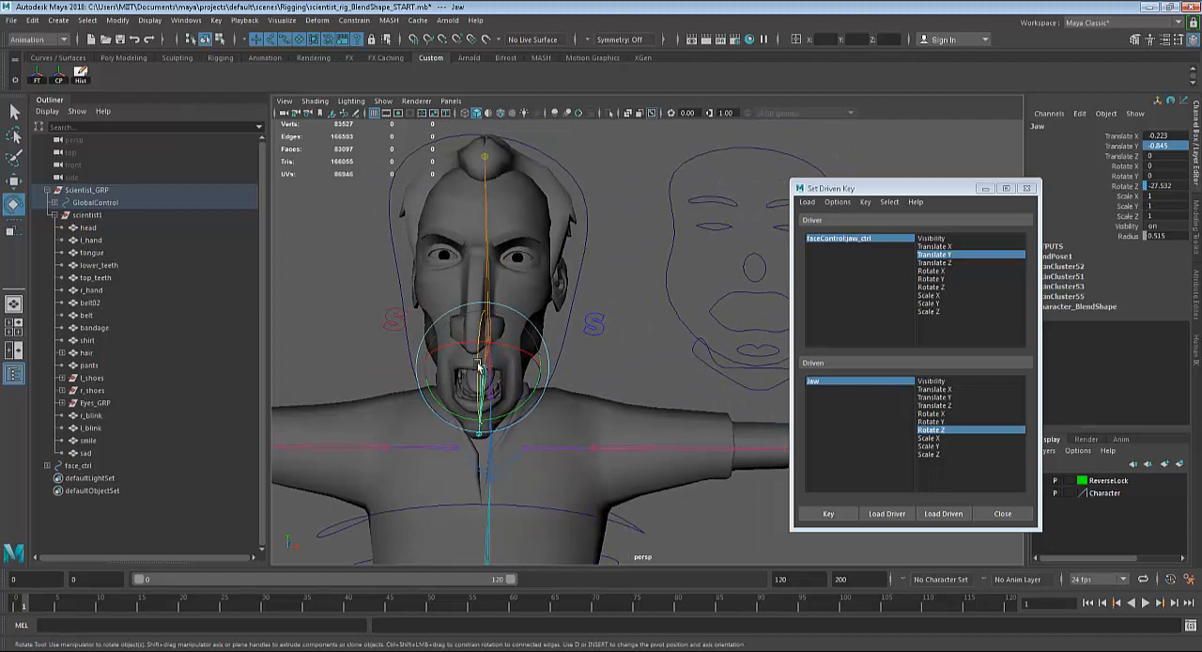
{"action": "mouse_move", "coordinate": [479, 365]}
{"action": "left_mouse_down"}
{"action": "mouse_move", "coordinate": [478, 394]}
{"action": "mouse_move", "coordinate": [473, 360]}
{"action": "left_mouse_up"}
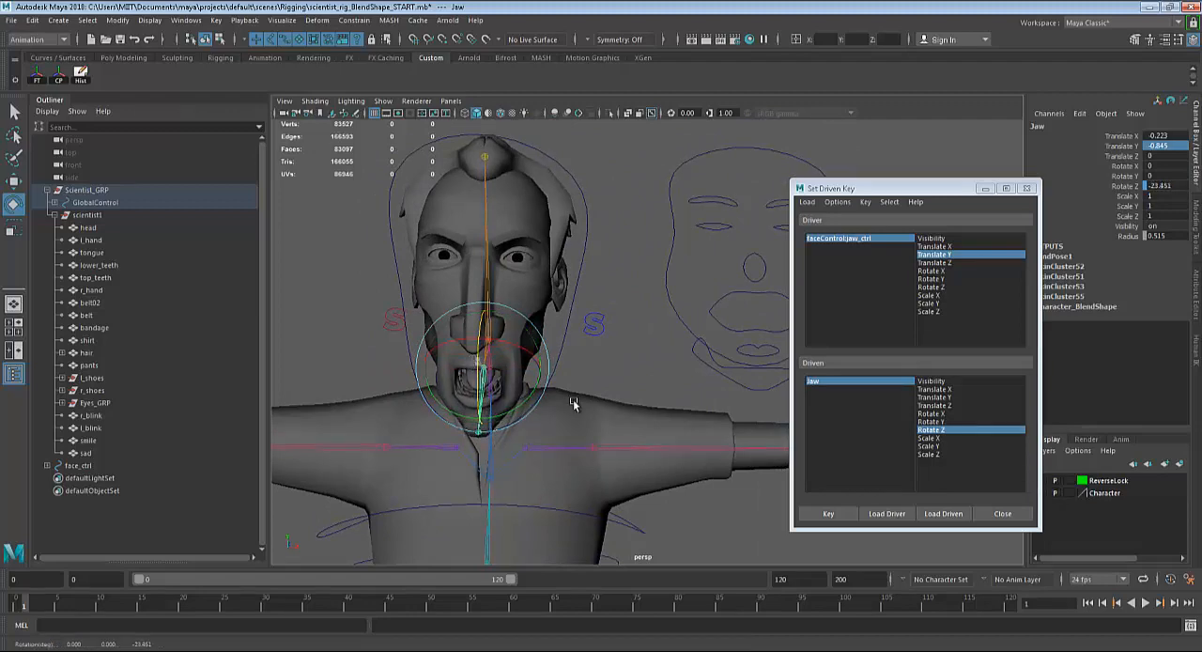
{"action": "left_click_drag", "start_coordinate": [584, 409], "coordinate": [479, 380], "text": "alt"}
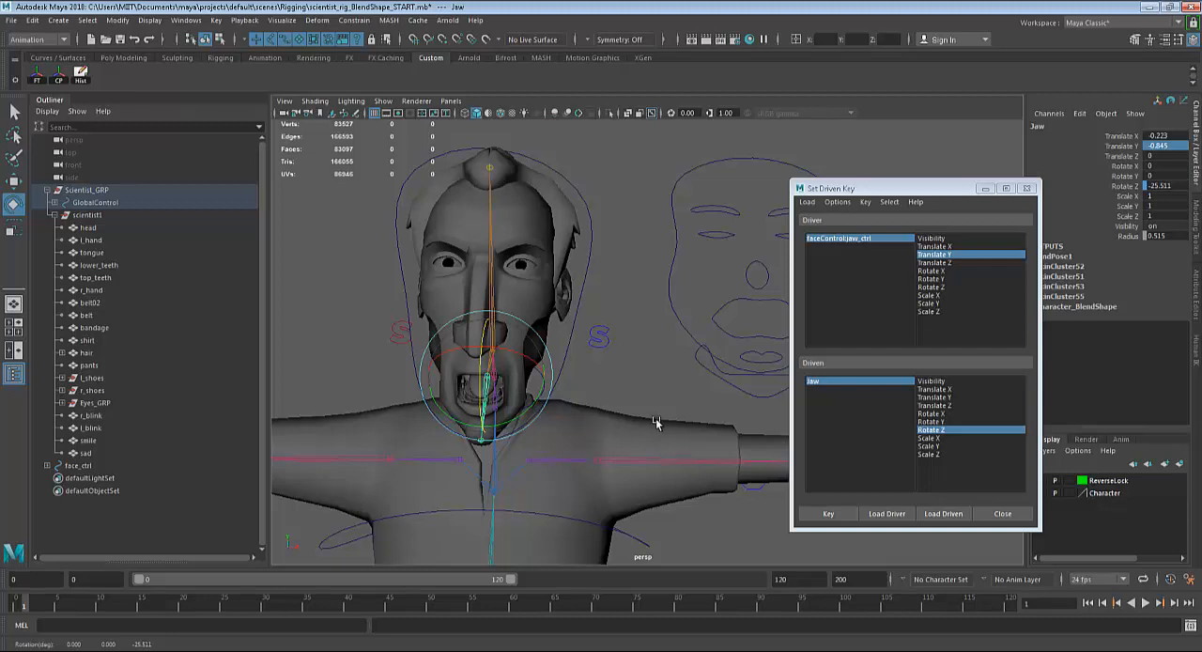
Set the Jaw joint's Rotate Z to -25 and key the open-mouth pose in Set Driven Key.
{"action": "double_click", "coordinate": [1163, 186]}
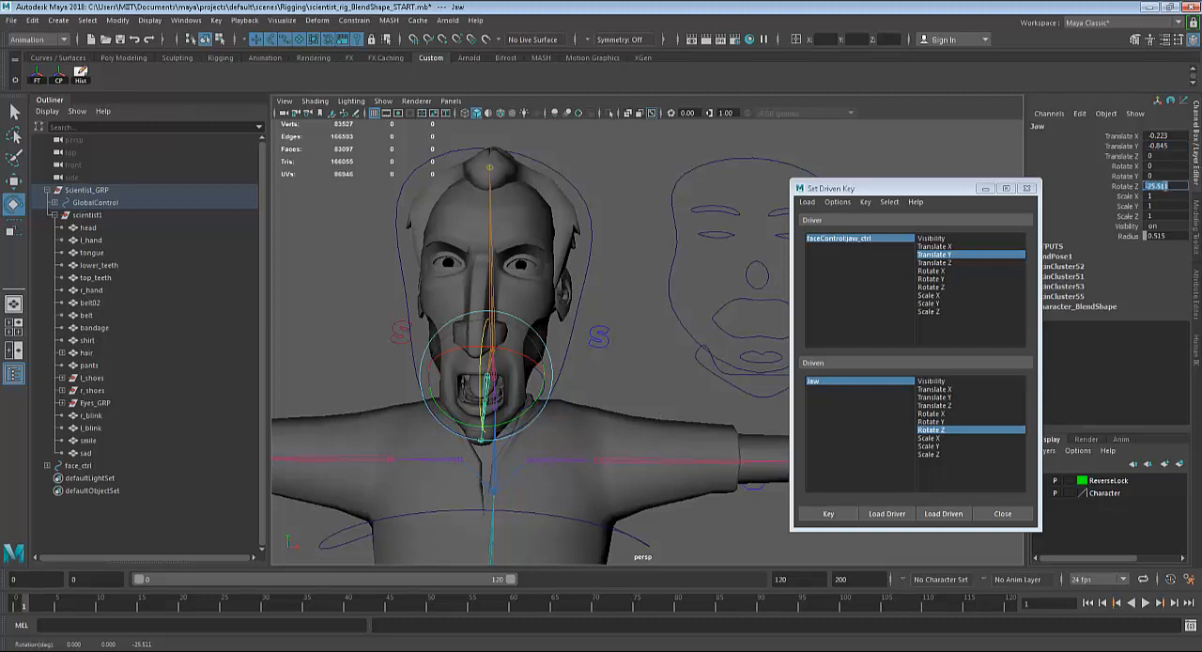
{"action": "type", "text": "-25"}
{"action": "key", "text": "Return"}
{"action": "left_click", "coordinate": [828, 513]}
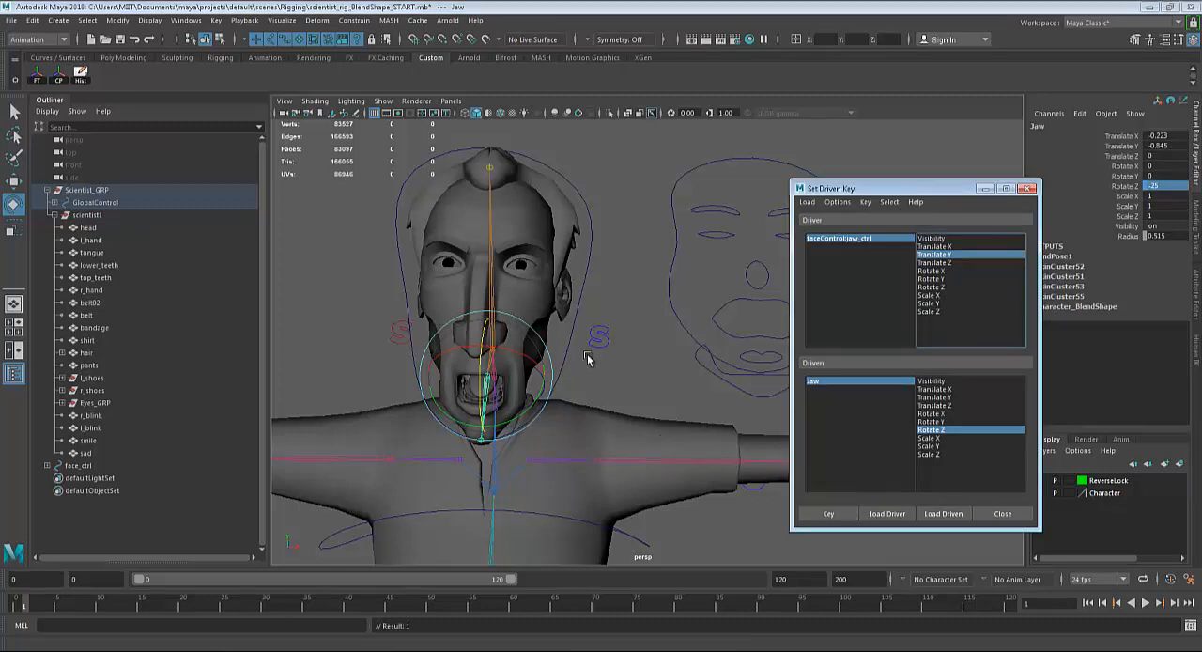
Test the driven jaw by moving the jaw control slightly up, undo the move, and reset its Translate Y to 0.
{"action": "left_click", "coordinate": [696, 353]}
{"action": "key", "text": "w"}
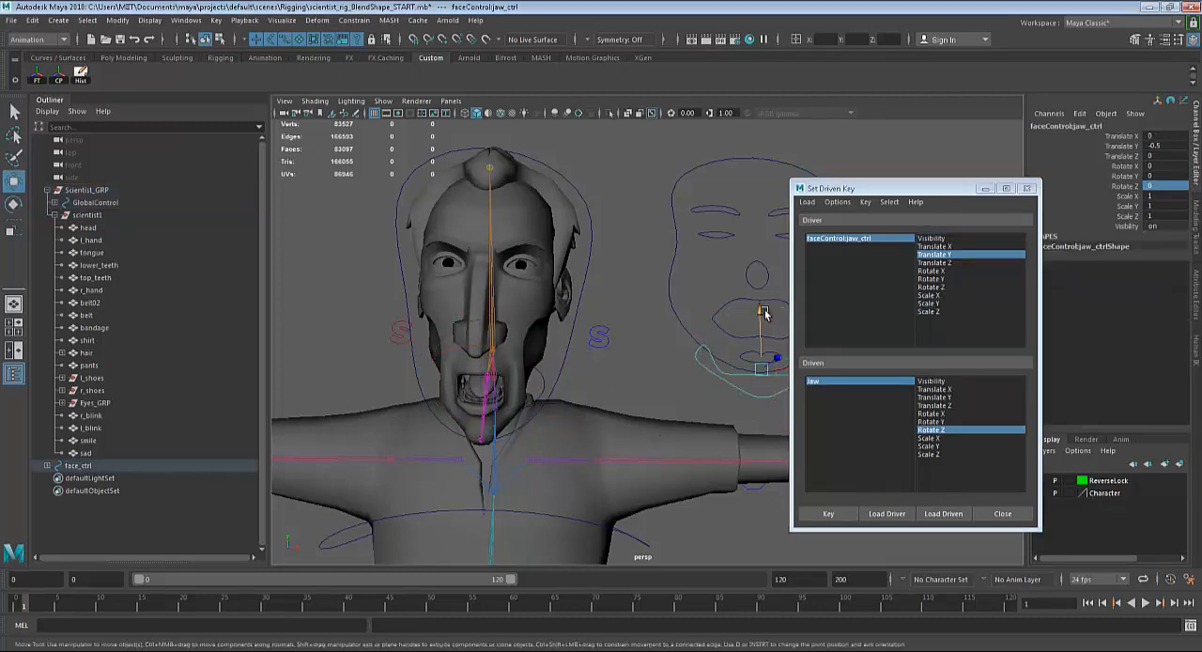
{"action": "mouse_move", "coordinate": [761, 310]}
{"action": "left_mouse_down"}
{"action": "mouse_move", "coordinate": [762, 281]}
{"action": "mouse_move", "coordinate": [764, 319]}
{"action": "mouse_move", "coordinate": [764, 280]}
{"action": "mouse_move", "coordinate": [766, 300]}
{"action": "left_mouse_up"}
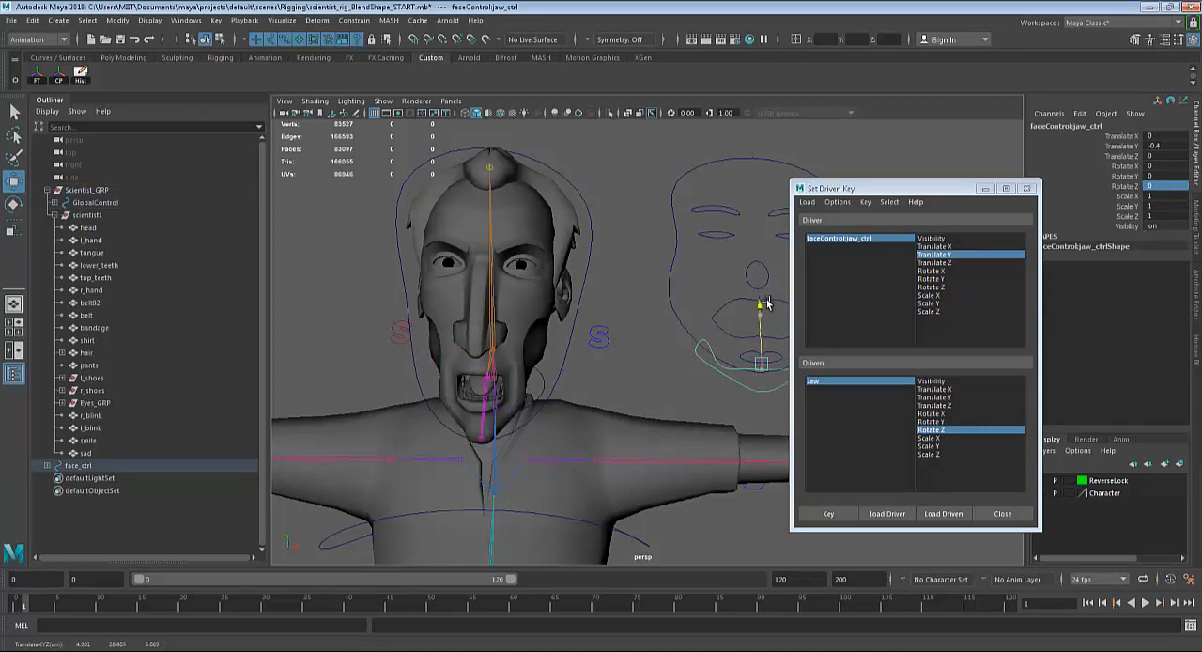
{"action": "key", "text": "ctrl+z"}
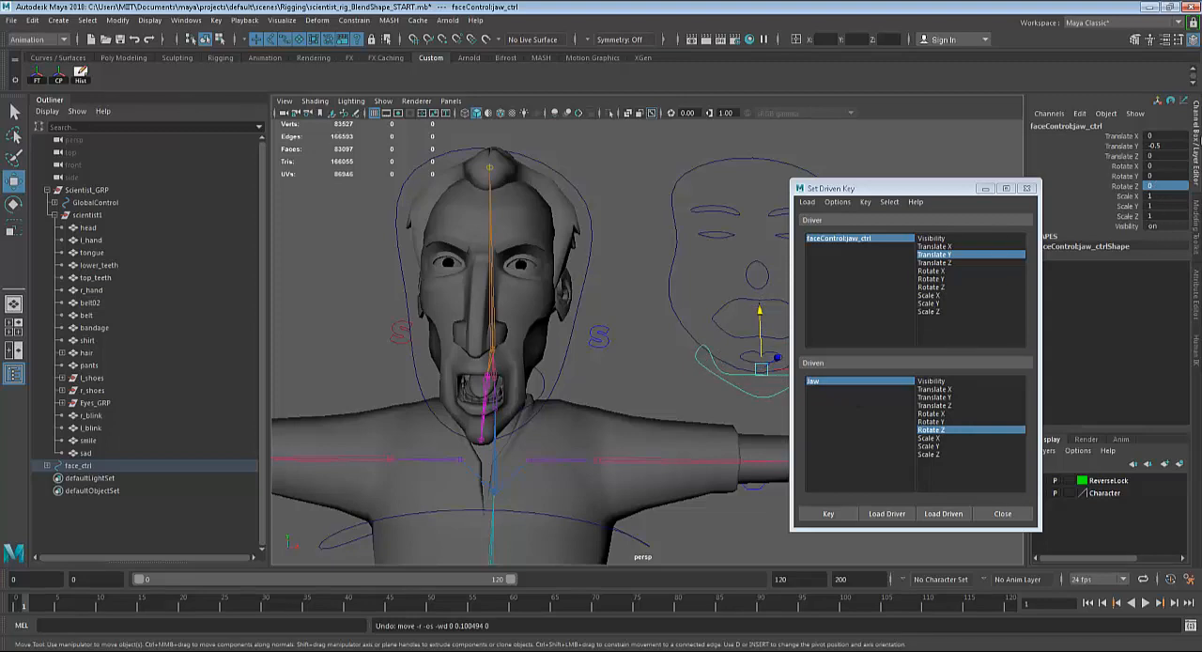
{"action": "double_click", "coordinate": [1162, 147]}
{"action": "type", "text": "0"}
{"action": "key", "text": "Return"}
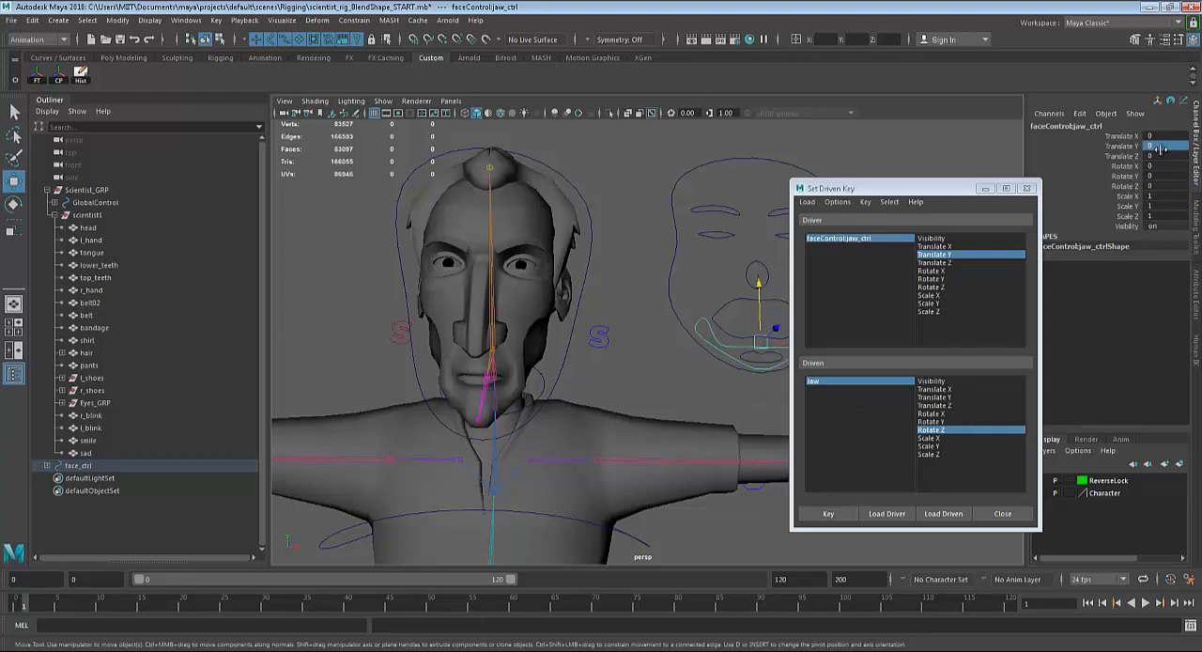
Key the Jaw joint's Rotate Z again with the jaw control at its neutral position.
{"action": "right_click_drag", "start_coordinate": [553, 416], "coordinate": [627, 409], "text": "alt"}
{"action": "left_click_drag", "start_coordinate": [627, 408], "coordinate": [755, 422], "text": "alt"}
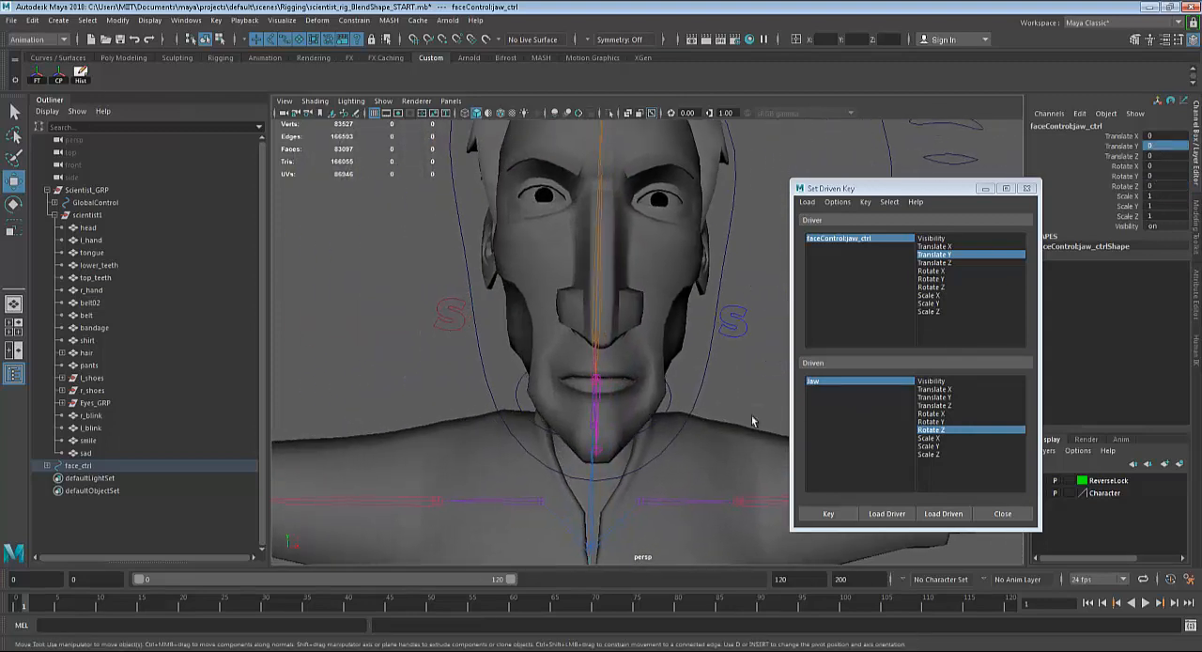
{"action": "right_click_drag", "start_coordinate": [526, 447], "coordinate": [601, 448], "text": "alt"}
{"action": "right_click_drag", "start_coordinate": [728, 359], "coordinate": [658, 359], "text": "alt"}
{"action": "left_click_drag", "start_coordinate": [657, 358], "coordinate": [454, 365], "text": "alt"}
{"action": "middle_click_drag", "start_coordinate": [454, 366], "coordinate": [369, 383], "text": "alt"}
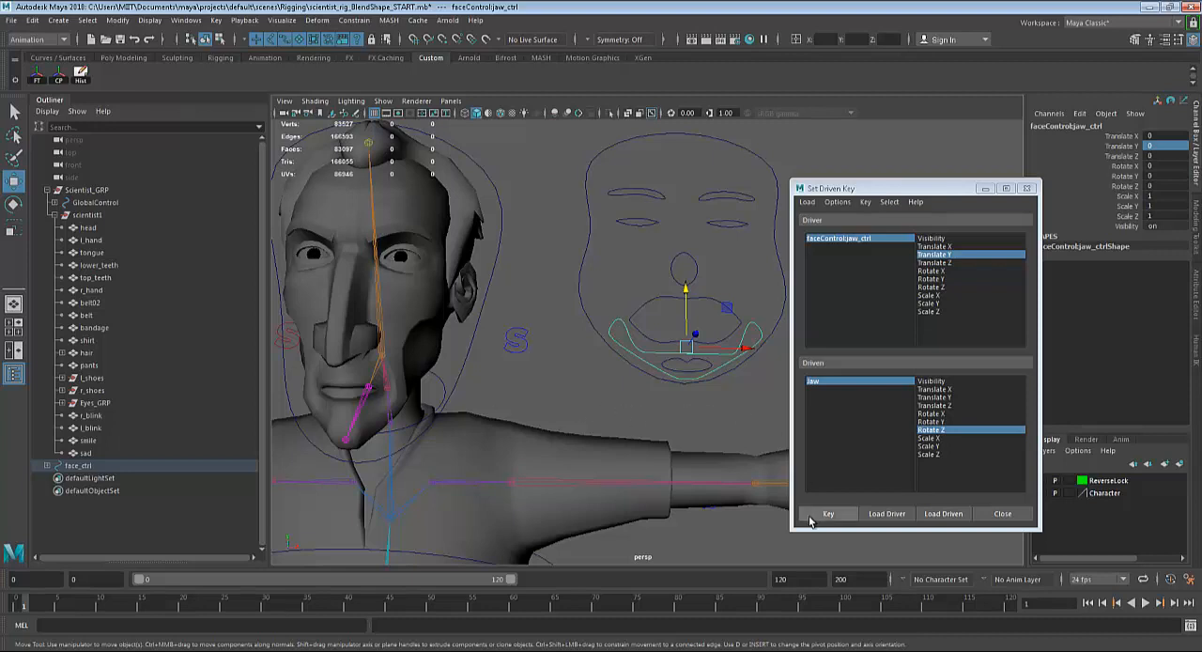
{"action": "left_click", "coordinate": [840, 522]}
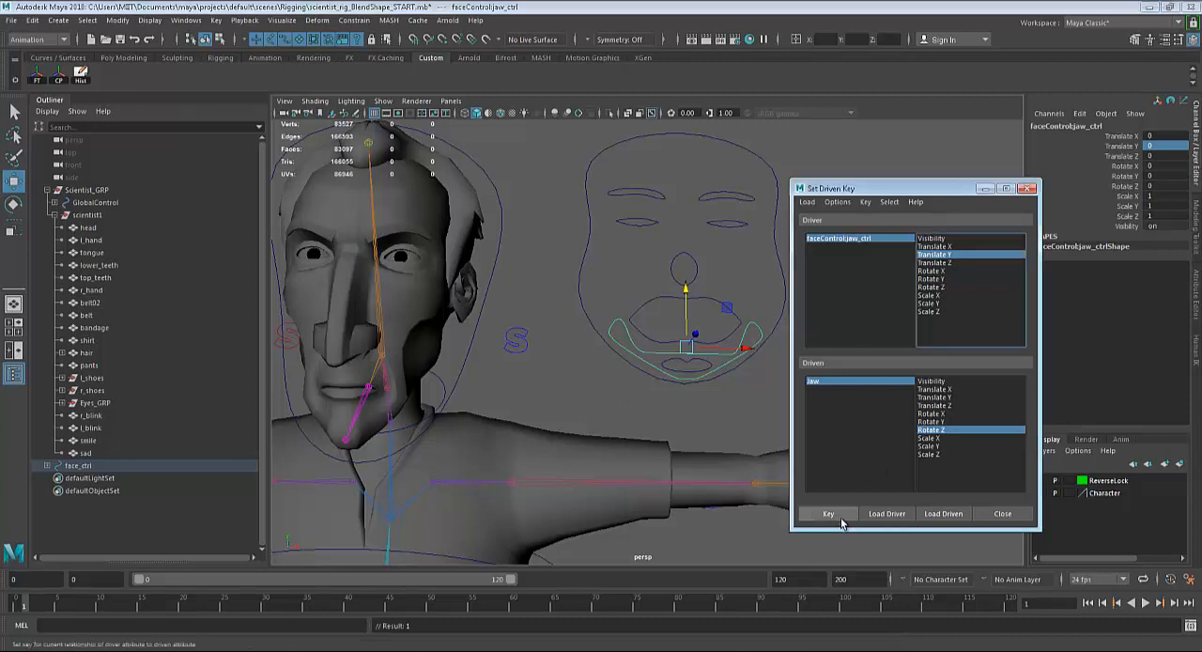
Set the jaw control's Translate Y to 0.5 and rotate the Jaw joint about its Z axis to about 7.7 degrees.
{"action": "left_click", "coordinate": [1170, 146]}
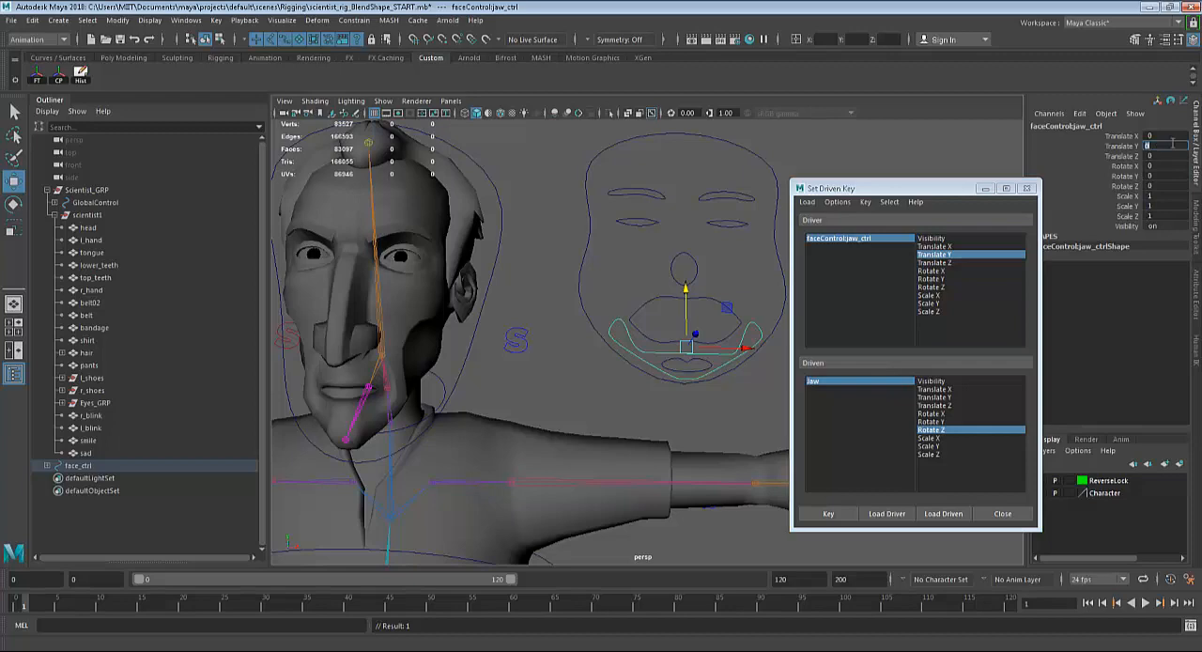
{"action": "key", "text": "Return"}
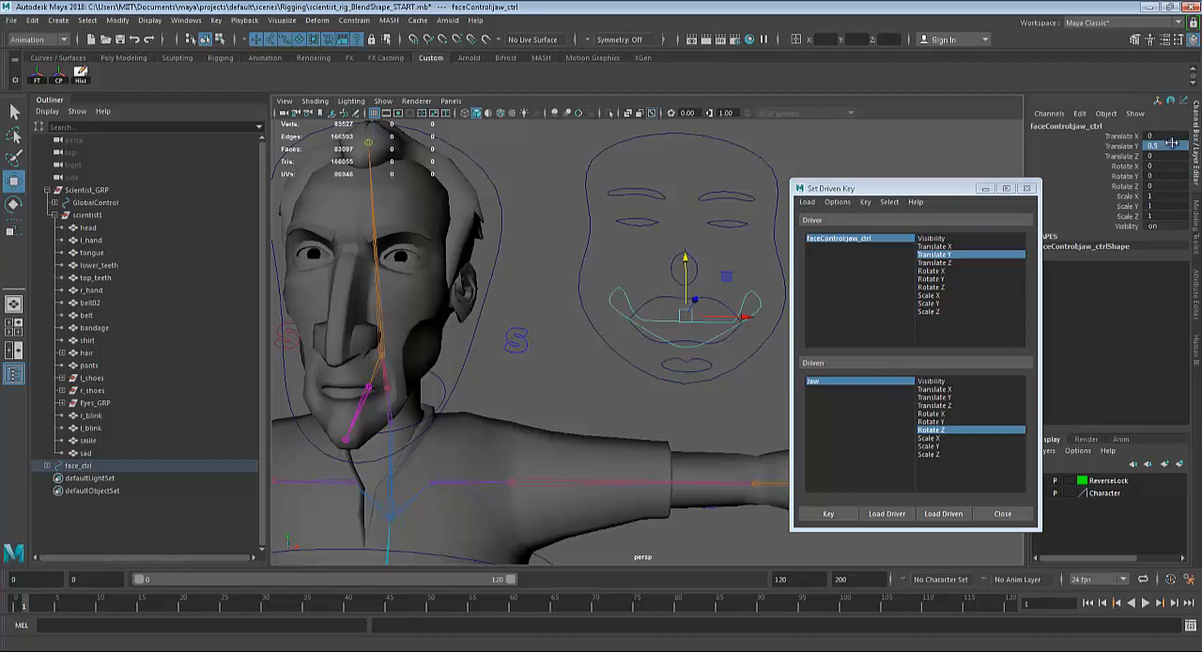
{"action": "left_click", "coordinate": [362, 399]}
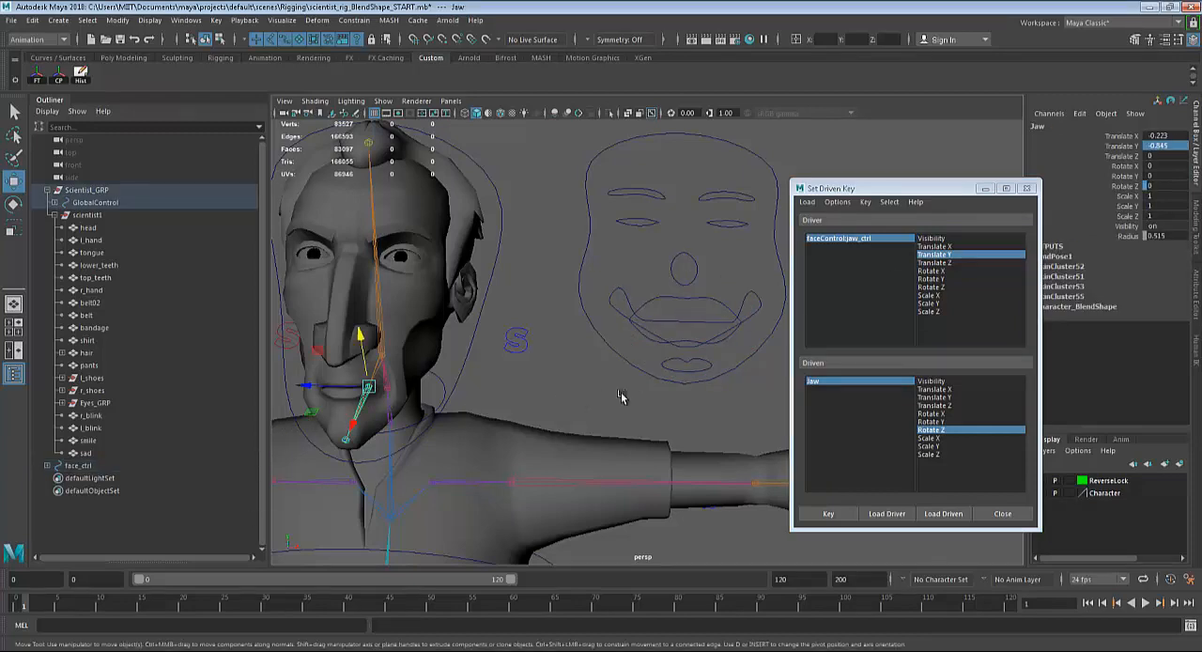
{"action": "left_click_drag", "start_coordinate": [623, 398], "coordinate": [697, 404], "text": "alt"}
{"action": "scroll", "coordinate": [698, 404], "scroll_direction": "up", "scroll_amount": 8}
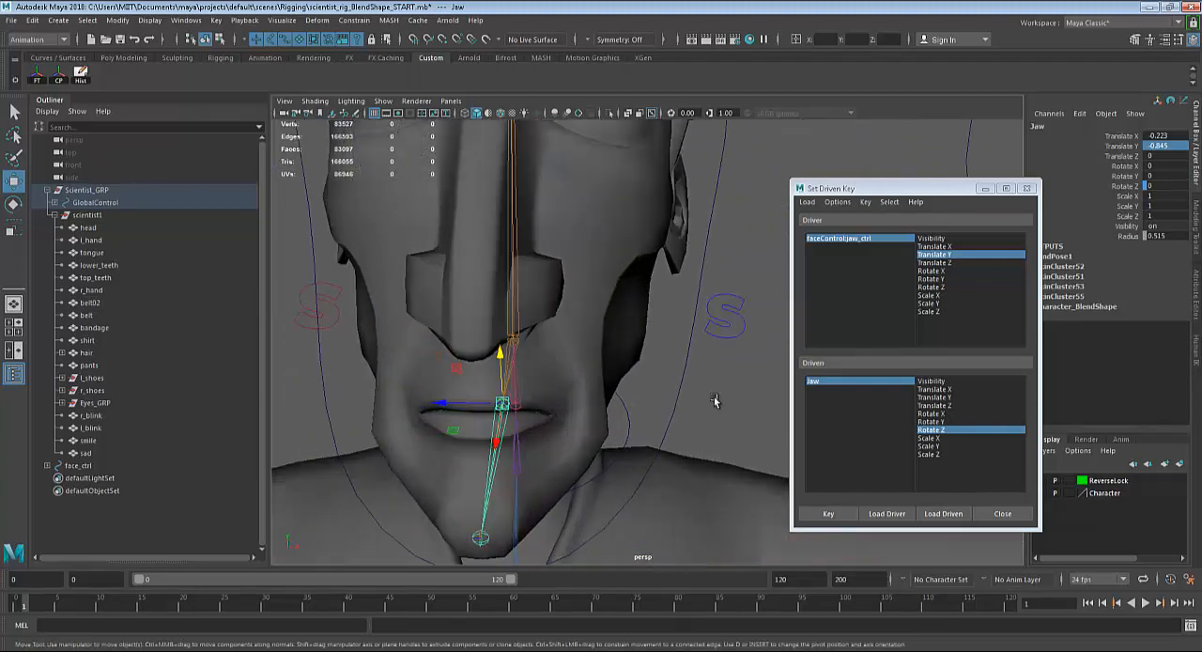
{"action": "key", "text": "e"}
{"action": "left_click", "coordinate": [501, 402]}
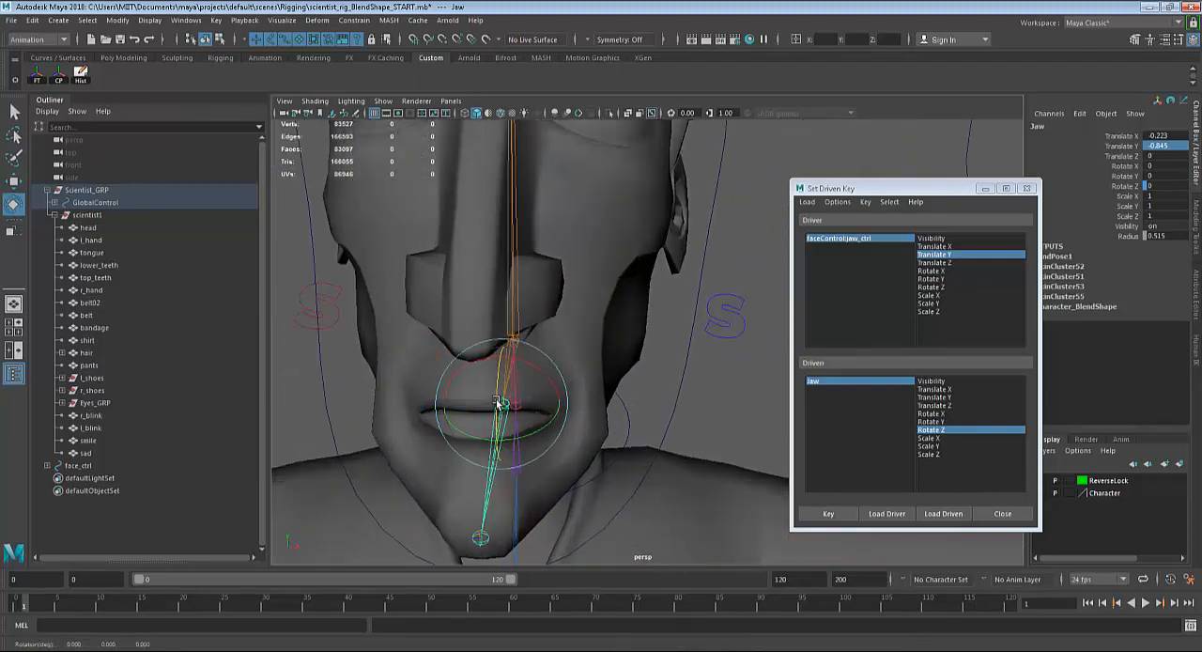
{"action": "left_click_drag", "start_coordinate": [495, 400], "coordinate": [492, 393]}
Key the Jaw joint's Rotate Z against the jaw control's Translate Y for the raised jaw pose.
{"action": "scroll", "coordinate": [632, 409], "scroll_direction": "down", "scroll_amount": 1}
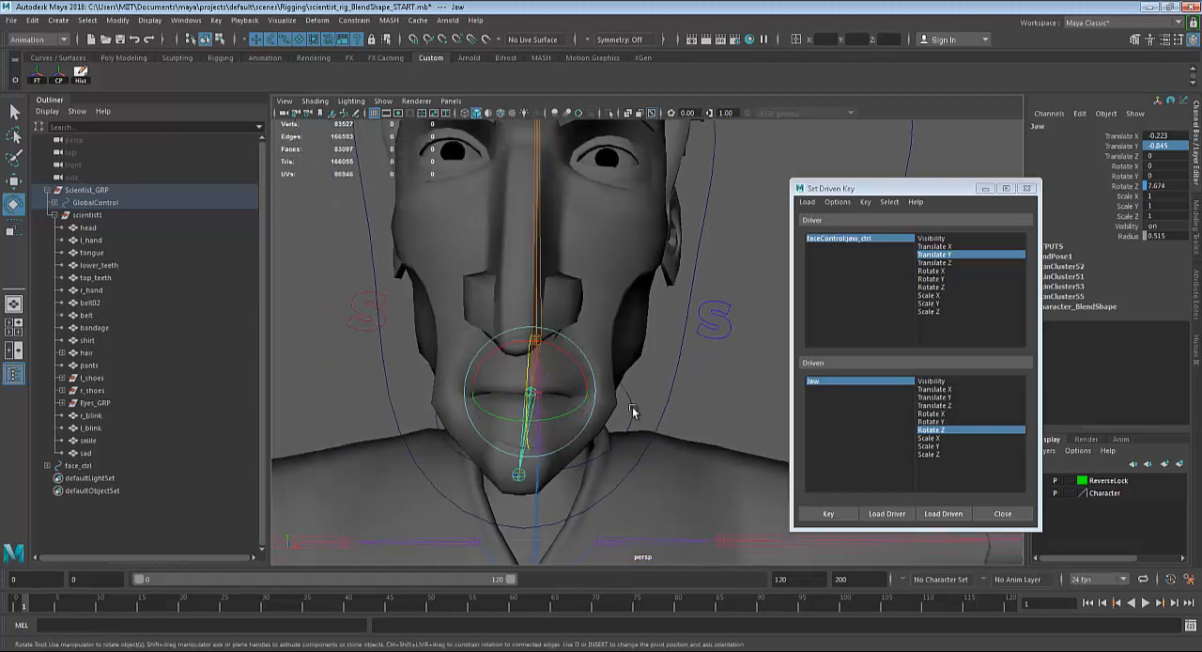
{"action": "left_click_drag", "start_coordinate": [632, 410], "coordinate": [658, 391], "text": "alt"}
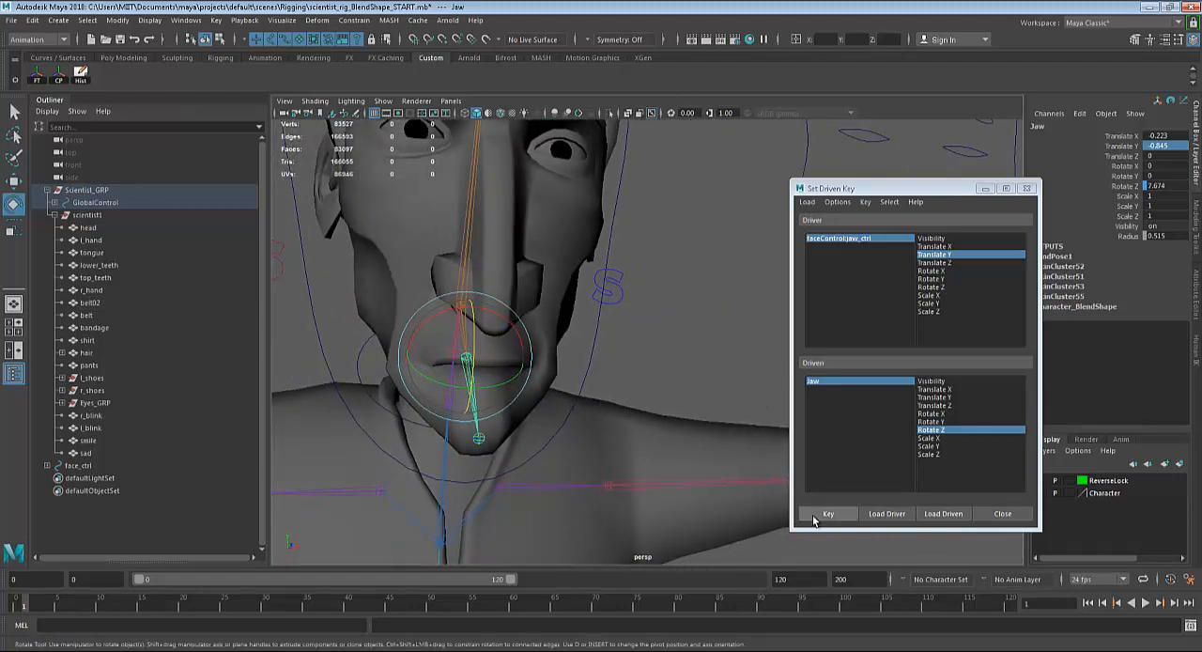
{"action": "left_click", "coordinate": [814, 520]}
Test the raised jaw pose by moving the jaw control vertically, and reset its Translate Y to 0.
{"action": "left_click_drag", "start_coordinate": [724, 320], "coordinate": [670, 308], "text": "alt"}
{"action": "middle_click_drag", "start_coordinate": [671, 308], "coordinate": [510, 332], "text": "alt"}
{"action": "left_click", "coordinate": [669, 314]}
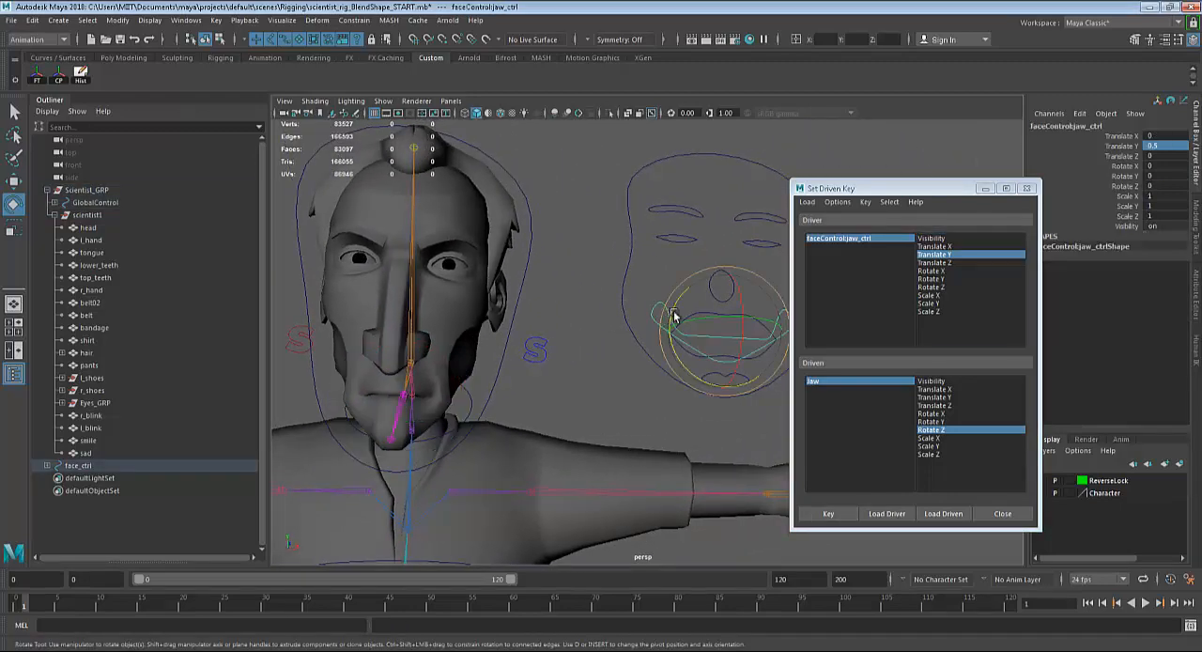
{"action": "key", "text": "w"}
{"action": "mouse_move", "coordinate": [724, 277]}
{"action": "left_mouse_down"}
{"action": "mouse_move", "coordinate": [727, 325]}
{"action": "mouse_move", "coordinate": [737, 284]}
{"action": "left_mouse_up"}
{"action": "type", "text": "0"}
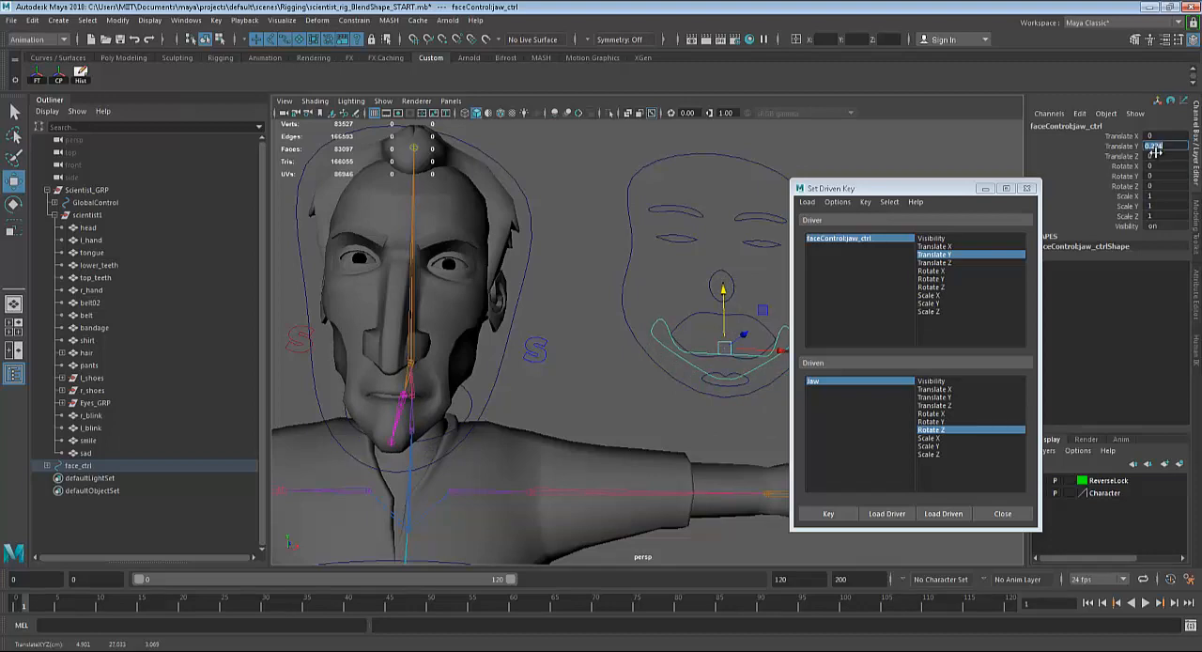
{"action": "key", "text": "Return"}
Minimize the Set Driven Key window and bring the character's upper body and the face controls into view.
{"action": "scroll", "coordinate": [606, 397], "scroll_direction": "down", "scroll_amount": 3}
{"action": "left_click_drag", "start_coordinate": [606, 396], "coordinate": [630, 421], "text": "alt"}
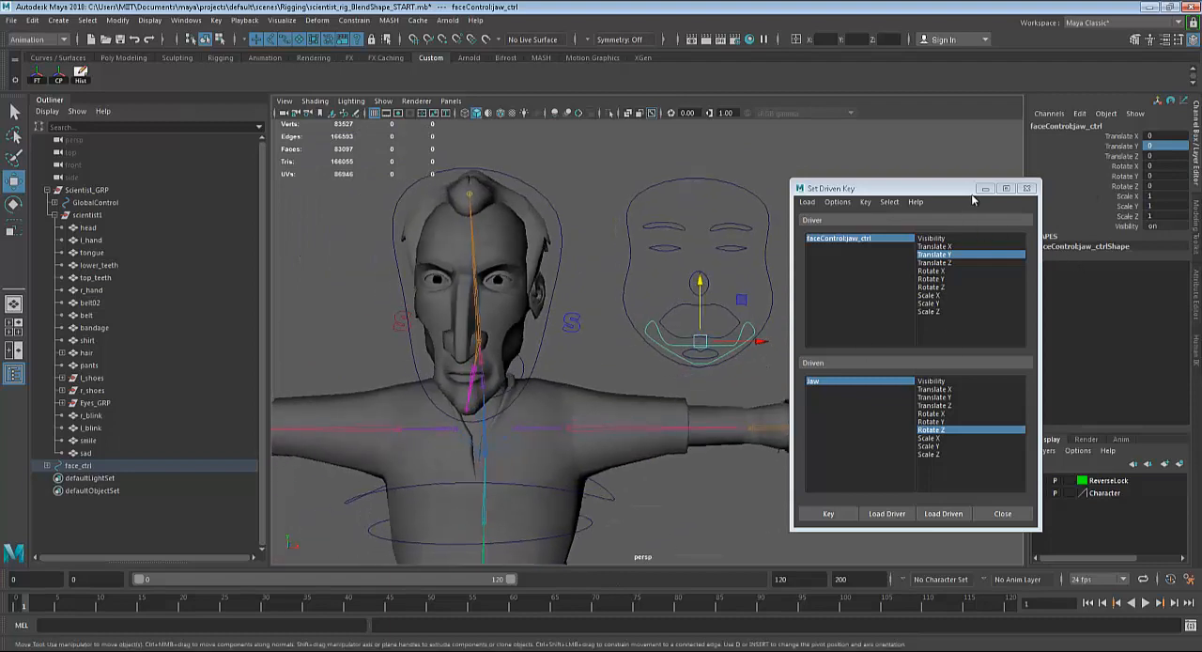
{"action": "scroll", "coordinate": [570, 347], "scroll_direction": "down", "scroll_amount": 1}
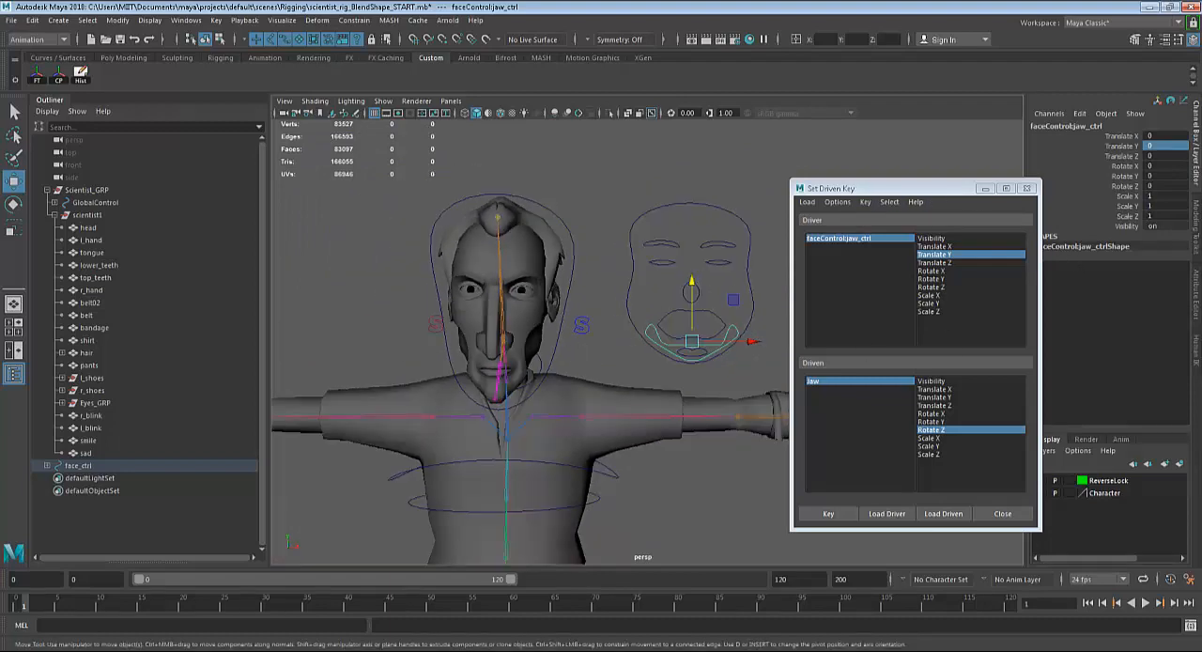
{"action": "left_click", "coordinate": [985, 189]}
{"action": "middle_click_drag", "start_coordinate": [818, 375], "coordinate": [786, 341], "text": "alt"}
{"action": "scroll", "coordinate": [784, 400], "scroll_direction": "down", "scroll_amount": 3}
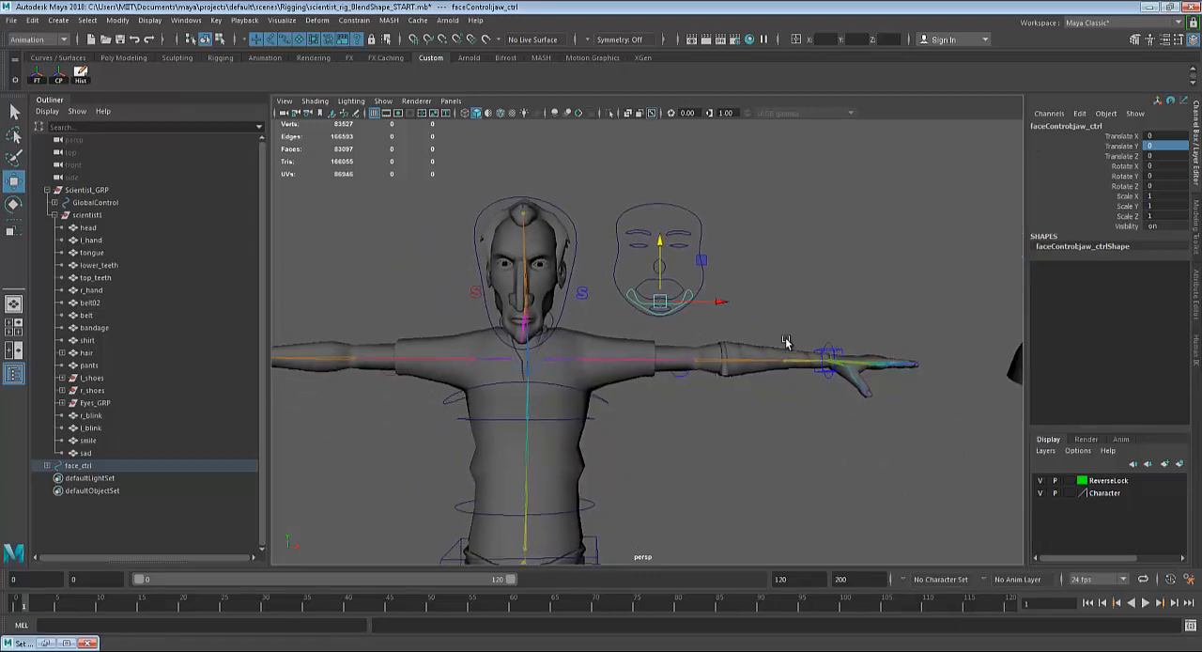
{"action": "left_click_drag", "start_coordinate": [787, 341], "coordinate": [717, 388], "text": "alt"}
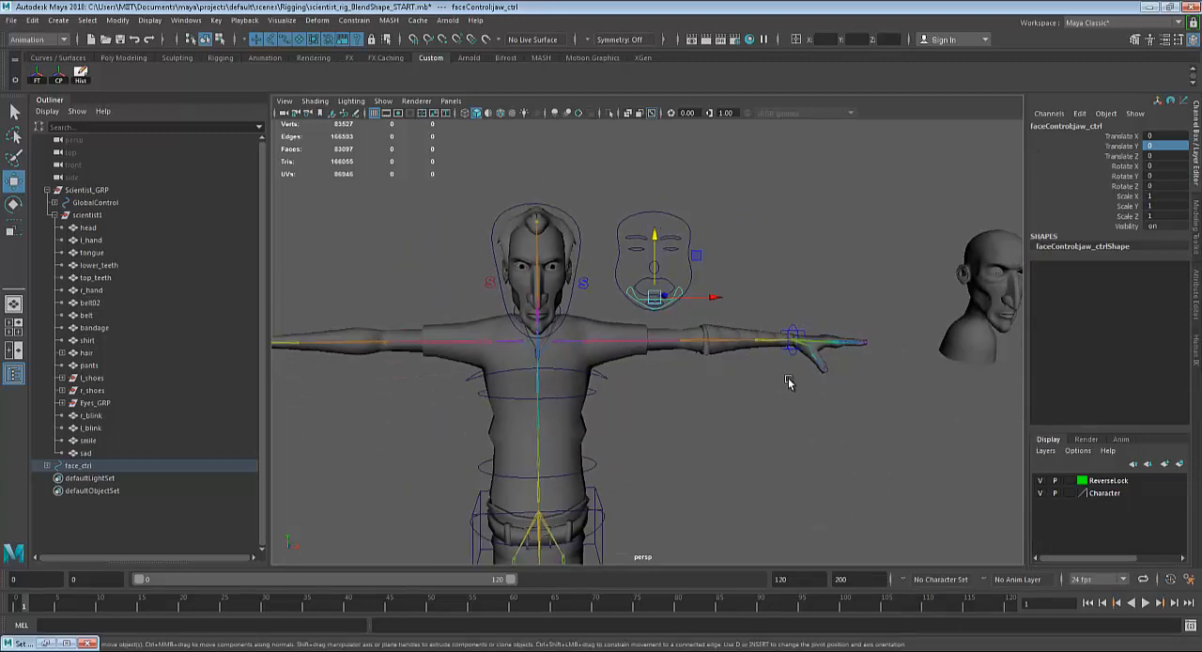
{"action": "middle_click_drag", "start_coordinate": [875, 400], "coordinate": [841, 408], "text": "alt"}
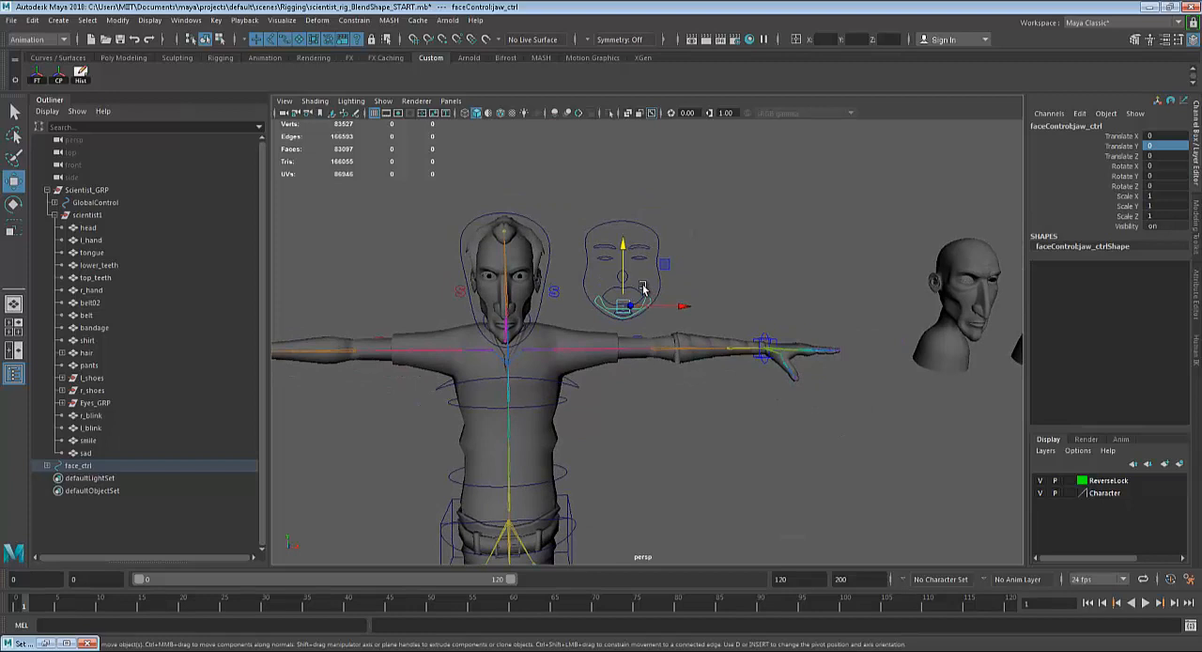
Test the jaw control's travel with a small move that is undone, and pull it far down to about -4.6 in Translate Y.
{"action": "left_click_drag", "start_coordinate": [624, 244], "coordinate": [639, 257]}
{"action": "key", "text": "ctrl+z"}
{"action": "middle_click_drag", "start_coordinate": [759, 332], "coordinate": [777, 387], "text": "alt"}
{"action": "right_click_drag", "start_coordinate": [777, 387], "coordinate": [800, 351], "text": "alt"}
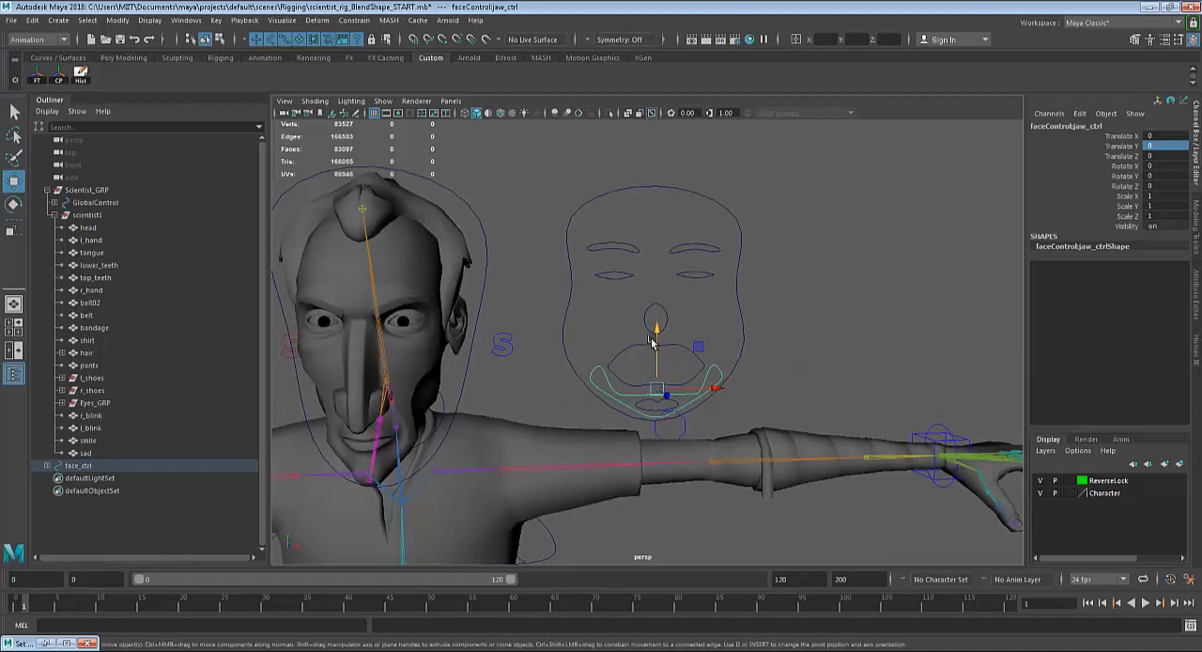
{"action": "scroll", "coordinate": [658, 340], "scroll_direction": "down", "scroll_amount": 1}
{"action": "left_click_drag", "start_coordinate": [660, 325], "coordinate": [653, 551]}
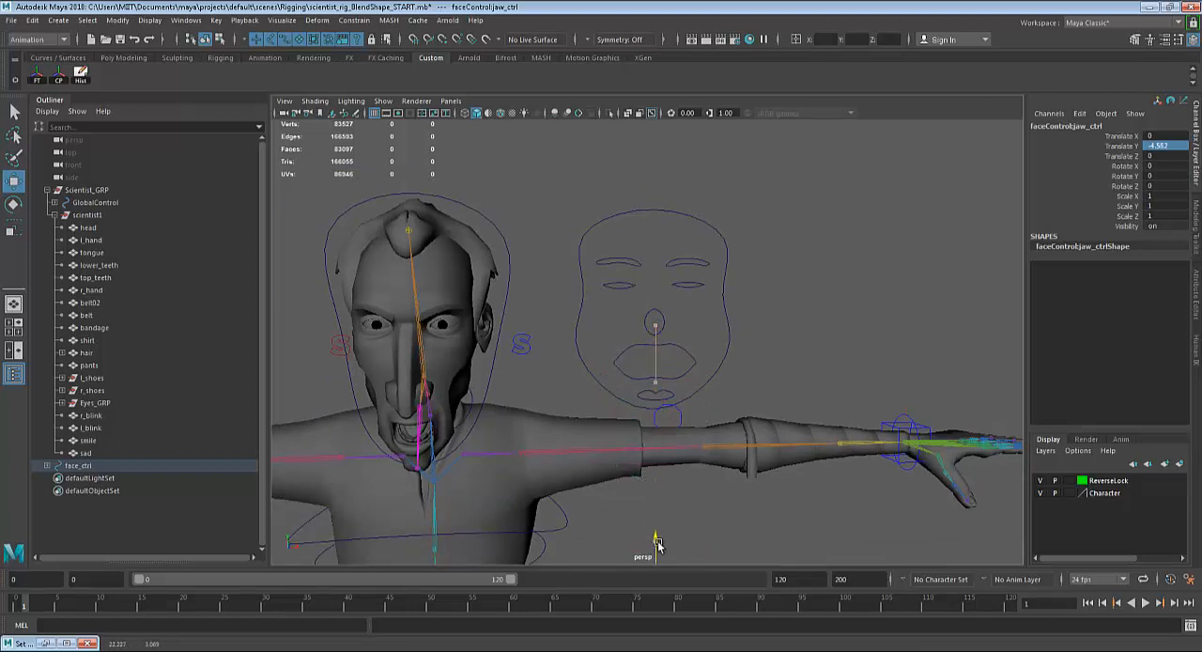
Undo the jaw control's last move and show the translate limits of its transform node.
{"action": "key", "text": "ctrl+z"}
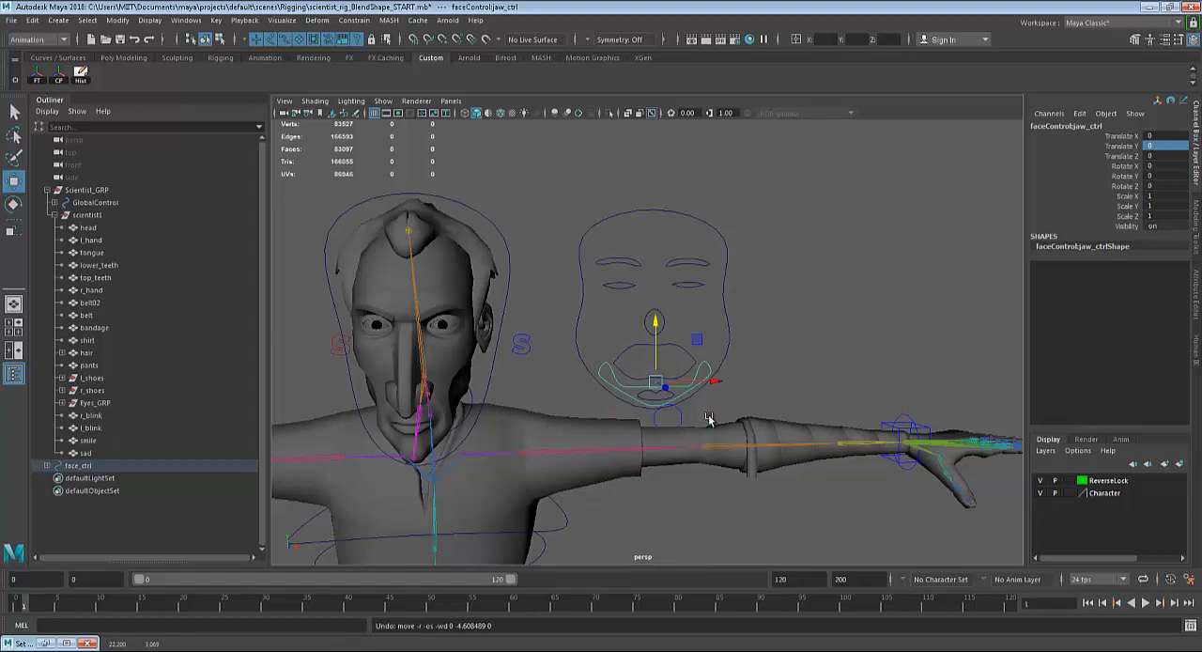
{"action": "key", "text": "ctrl+a"}
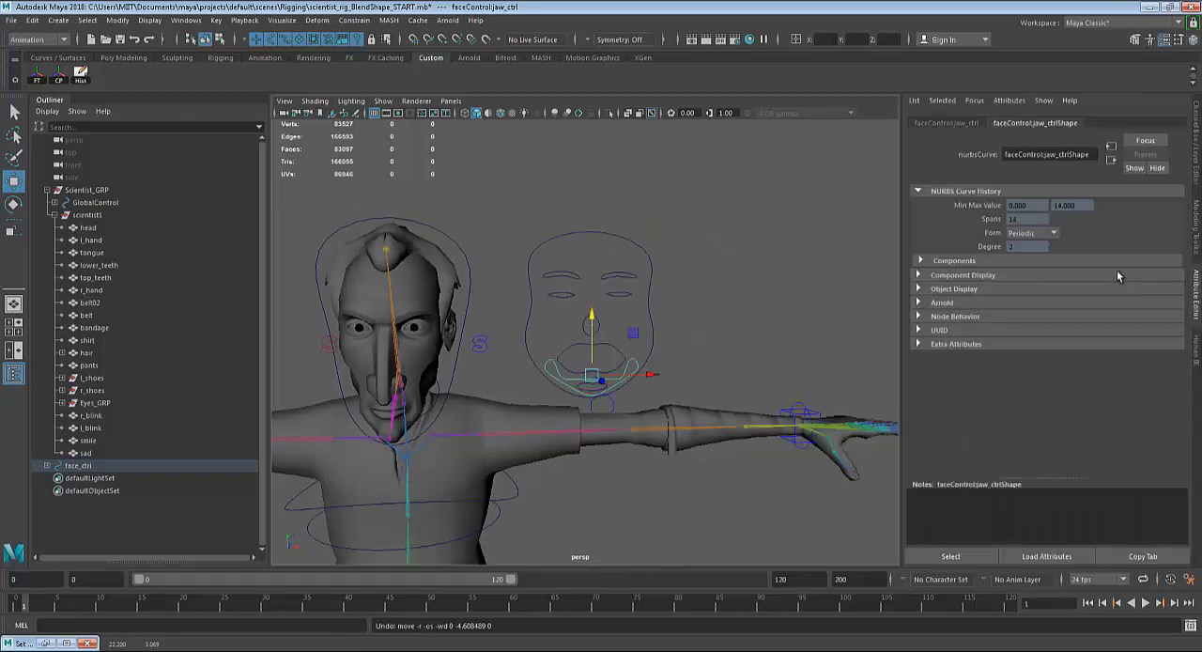
{"action": "key", "text": "ctrl+a"}
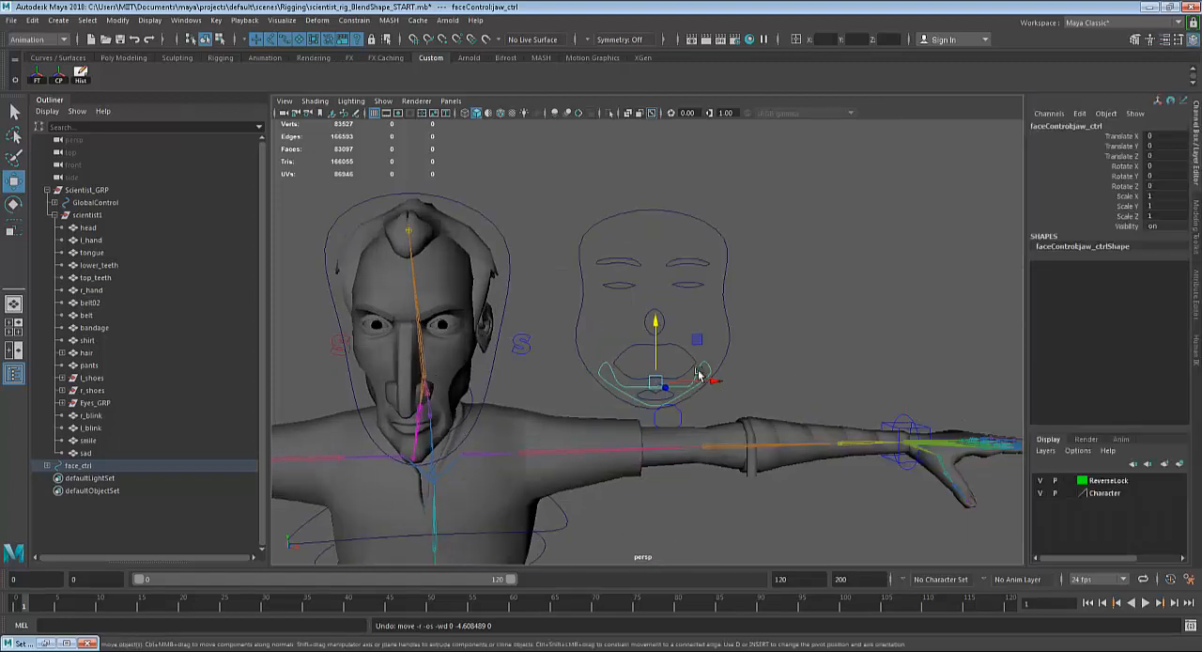
{"action": "key", "text": "ctrl+a"}
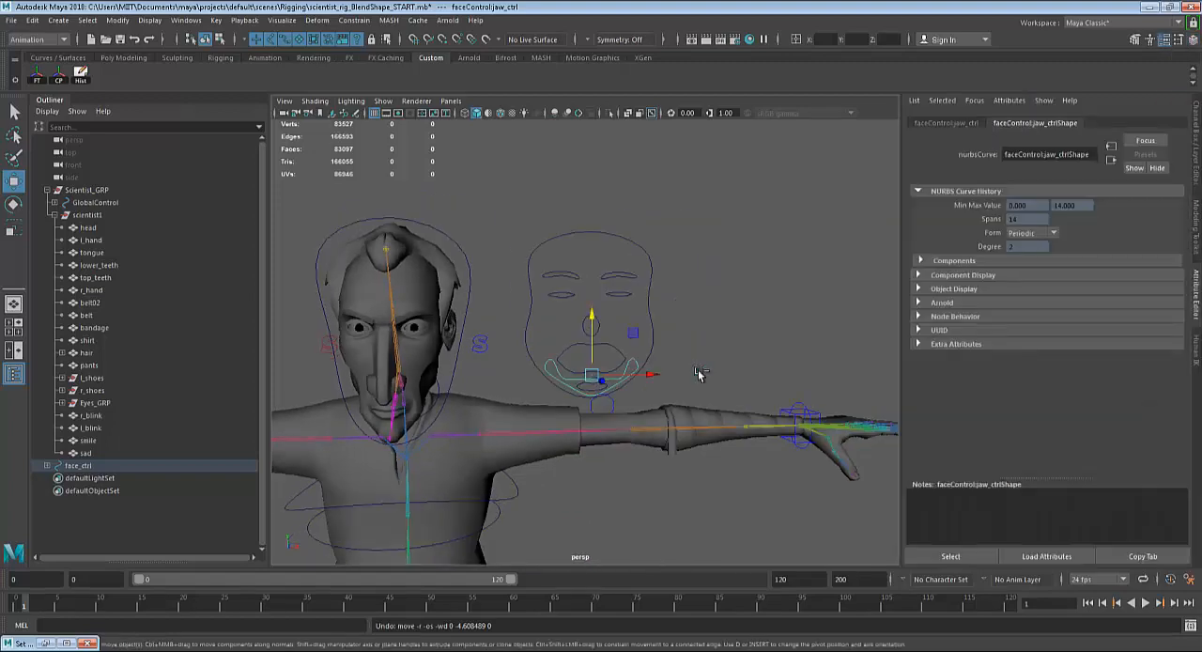
{"action": "left_click", "coordinate": [943, 123]}
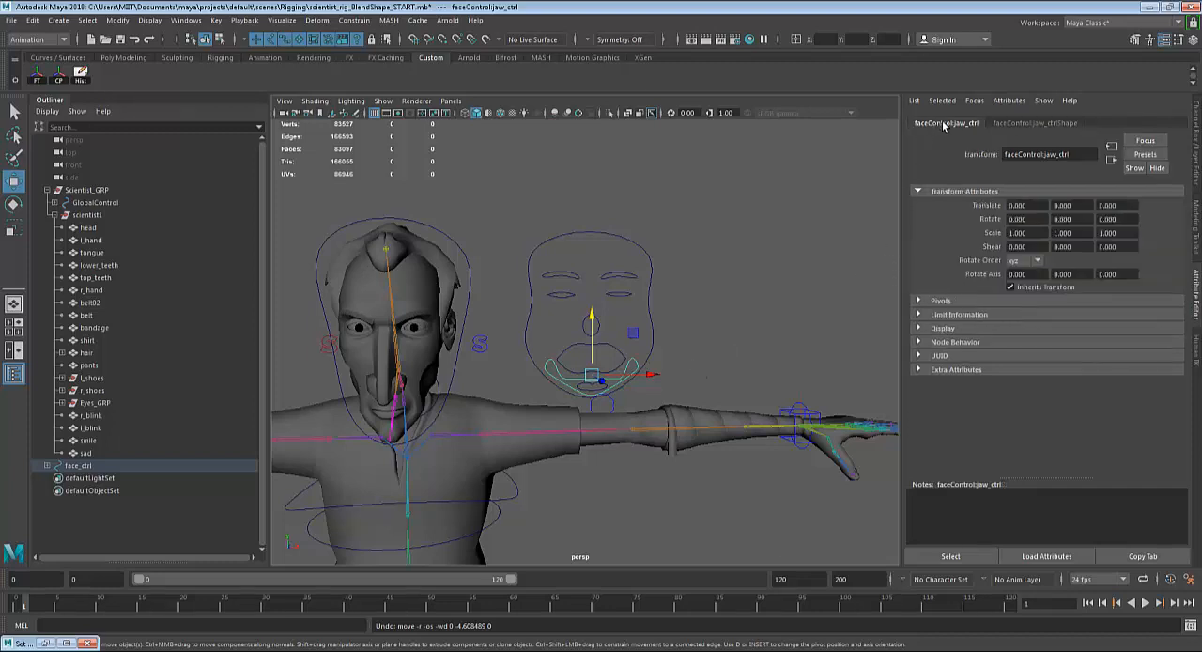
{"action": "left_click", "coordinate": [941, 316]}
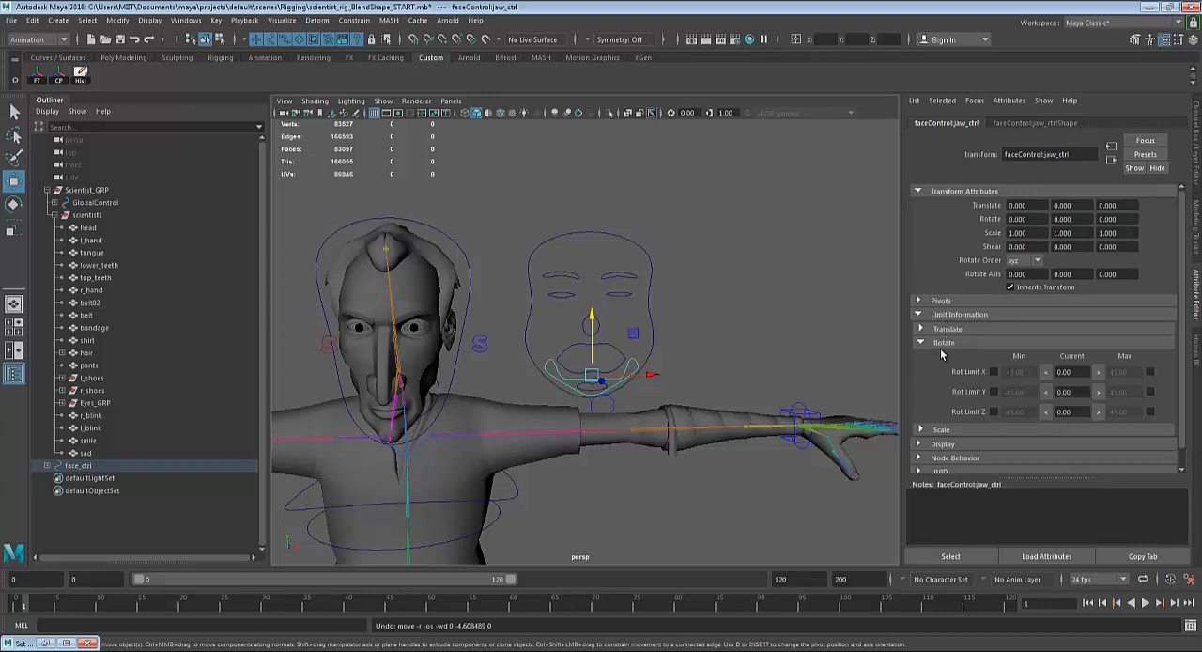
{"action": "left_click", "coordinate": [937, 344]}
{"action": "left_click", "coordinate": [937, 329]}
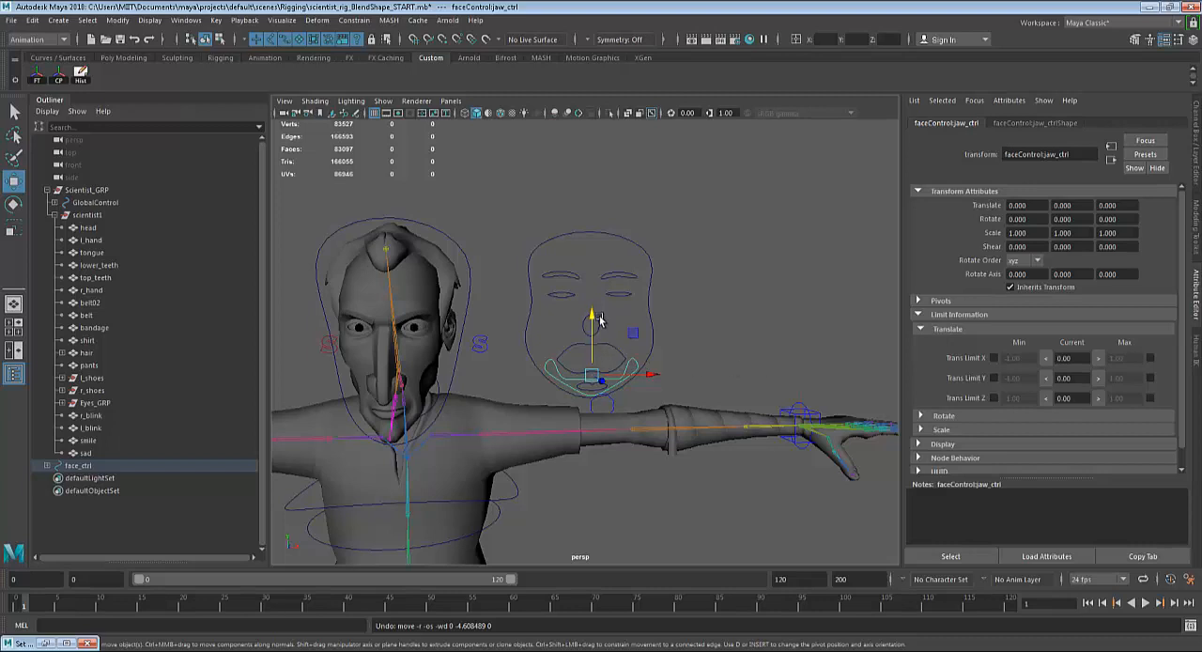
Limit the jaw control's Translate Y to a minimum of -0.5 and a maximum of 0.5.
{"action": "left_click", "coordinate": [994, 379]}
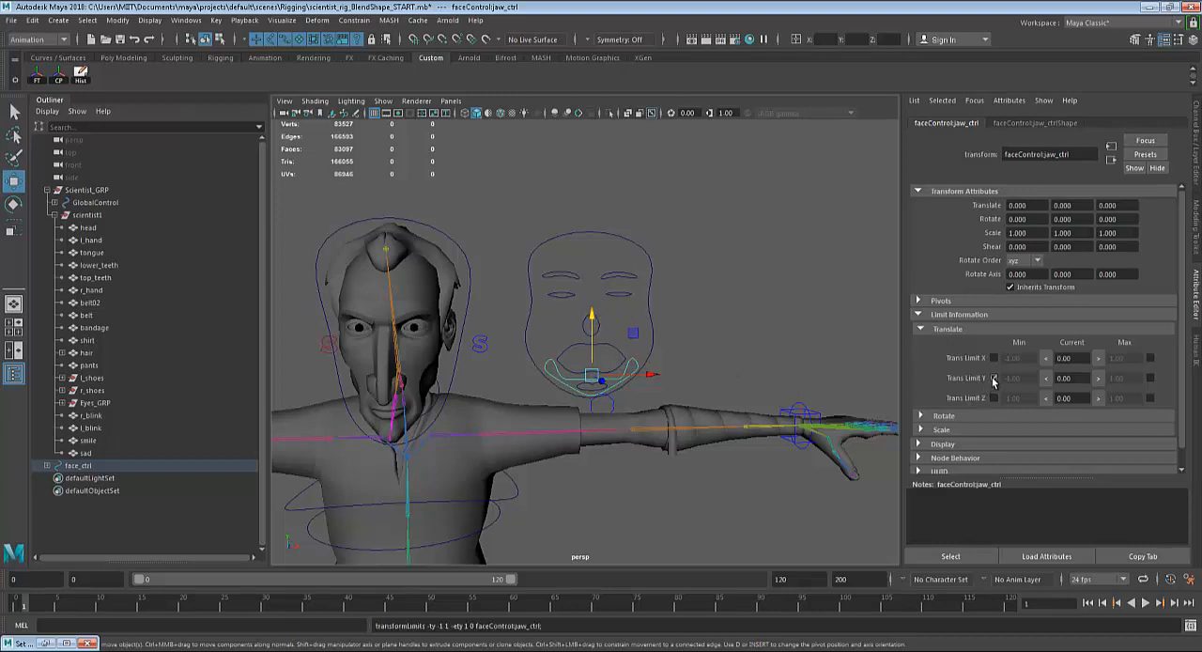
{"action": "left_click", "coordinate": [1151, 379]}
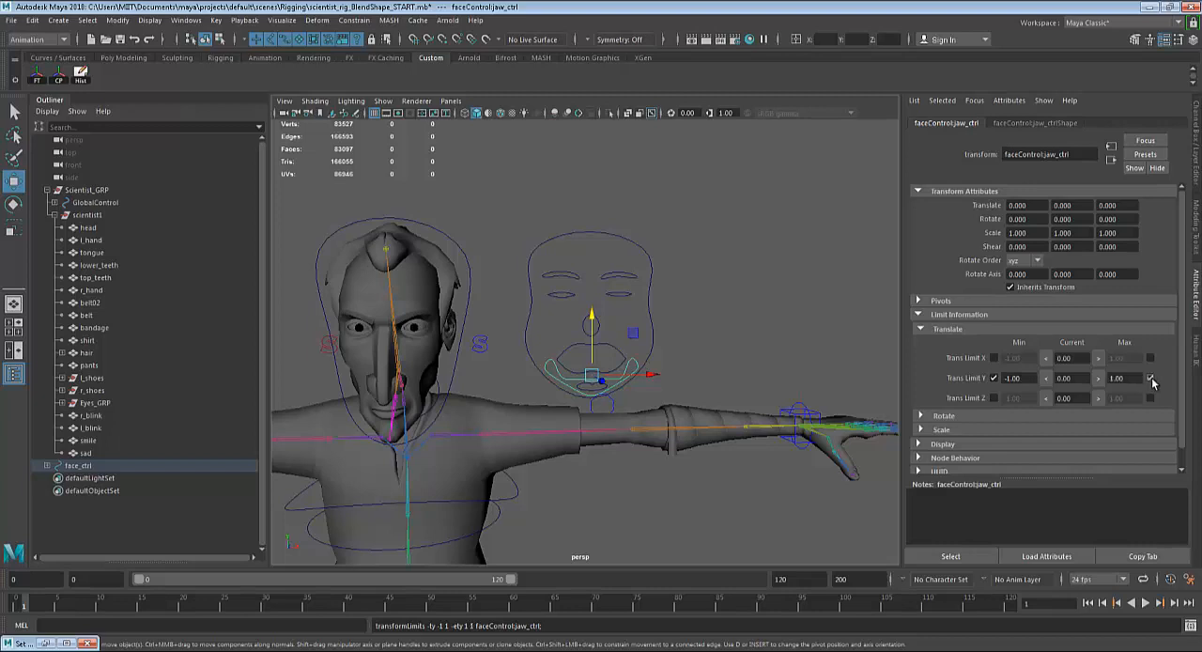
{"action": "left_click", "coordinate": [1030, 379]}
{"action": "type", "text": "-0.5"}
{"action": "key", "text": "Return"}
{"action": "left_click", "coordinate": [1123, 378]}
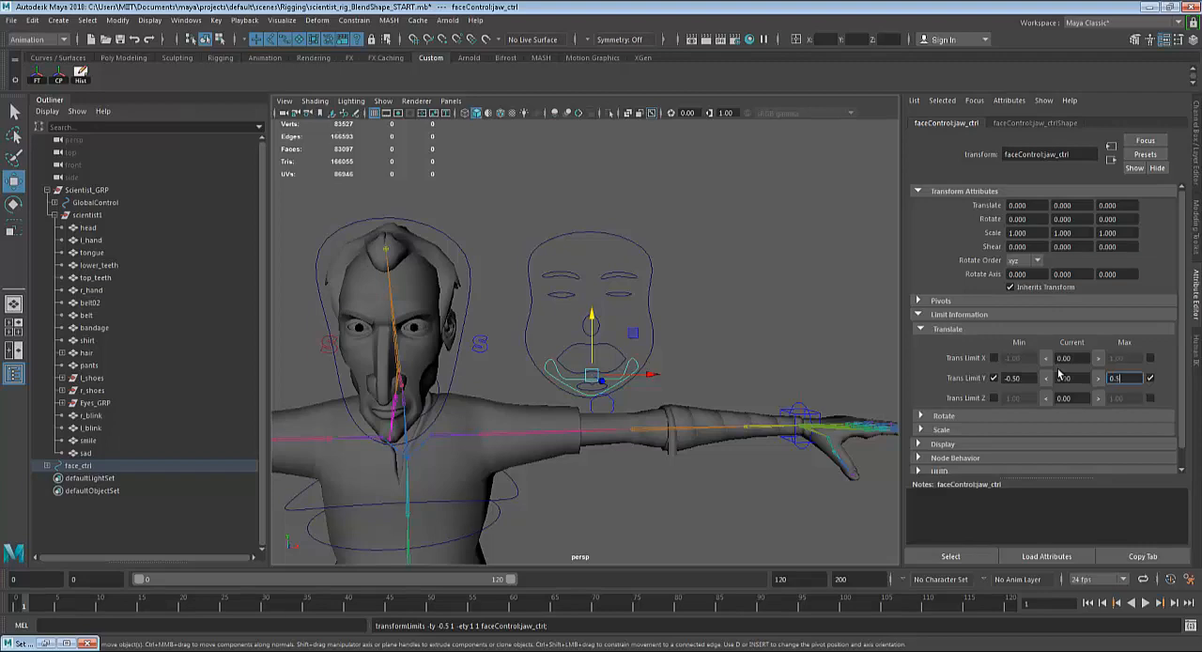
{"action": "type", "text": "0.5"}
{"action": "key", "text": "Return"}
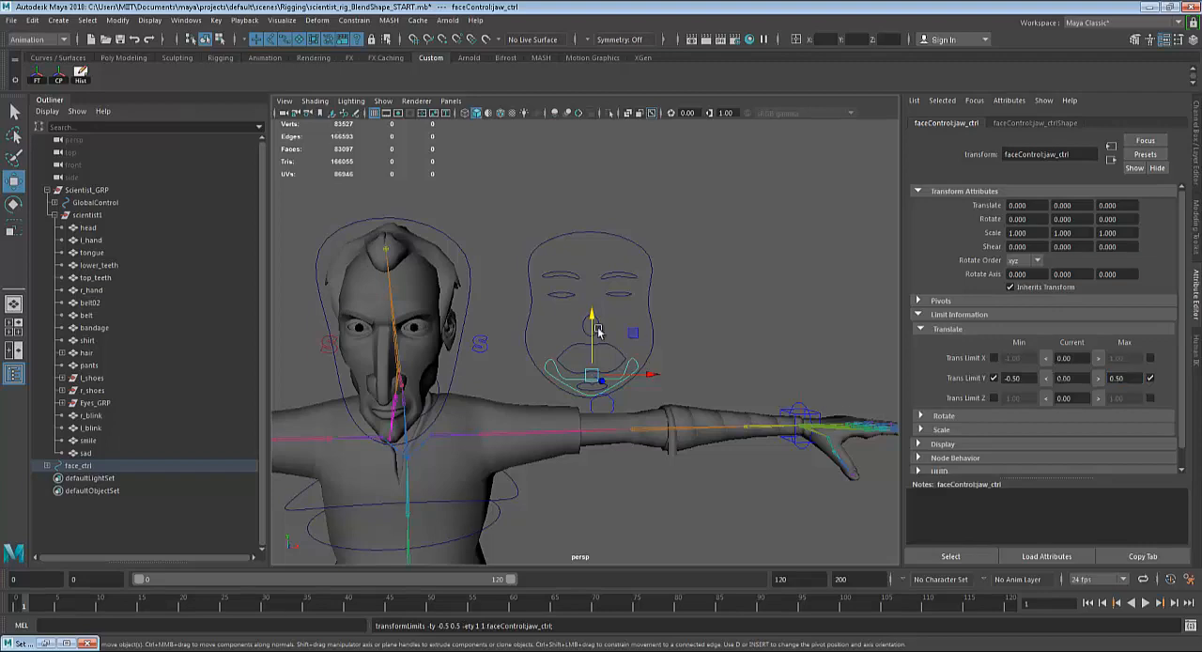
Test the jaw control's limited travel by moving it down and up, and undo the upward moves.
{"action": "left_click", "coordinate": [1191, 43]}
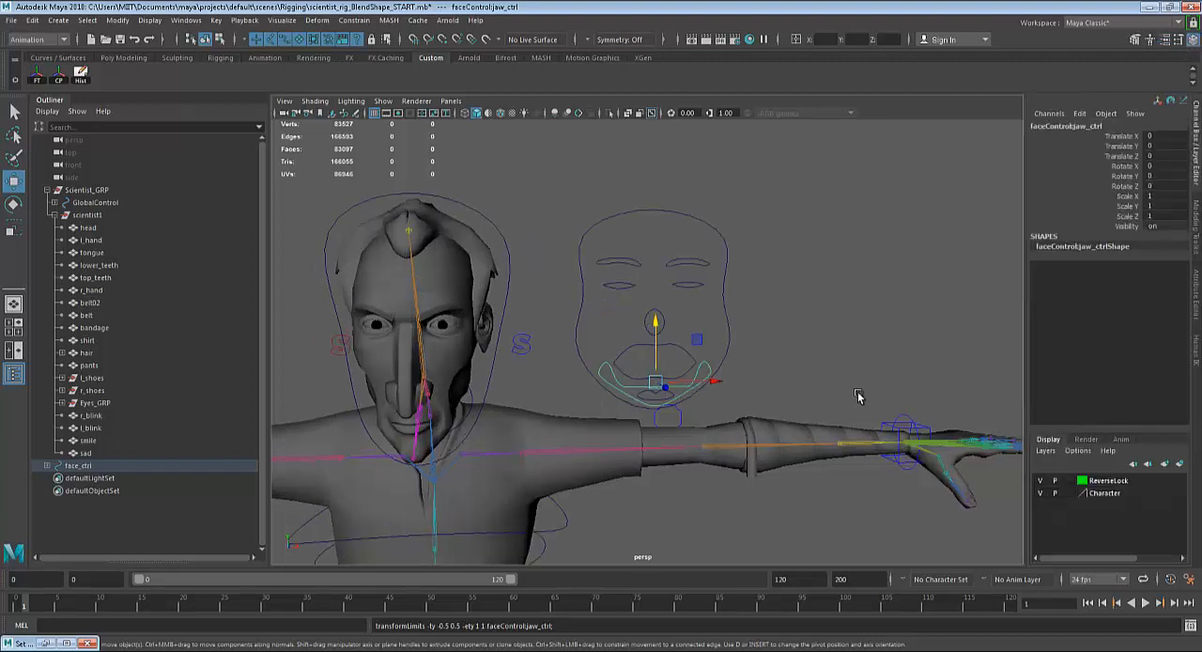
{"action": "left_click_drag", "start_coordinate": [653, 325], "coordinate": [657, 507]}
{"action": "left_click_drag", "start_coordinate": [656, 346], "coordinate": [668, 218]}
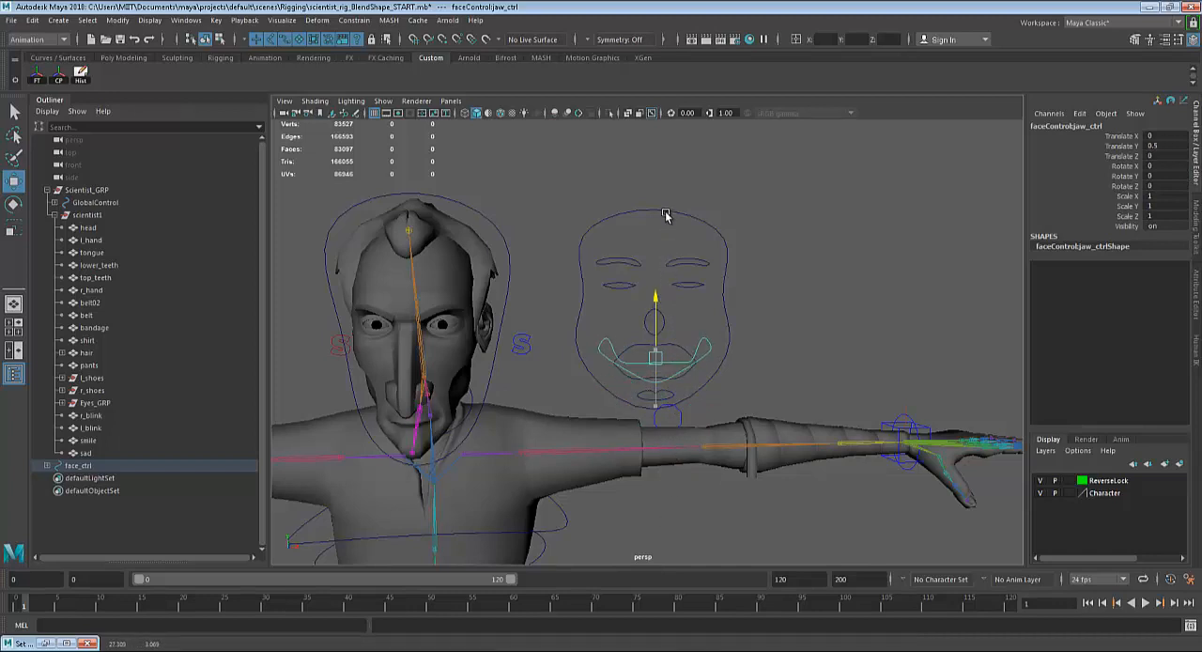
{"action": "key", "text": "ctrl+z"}
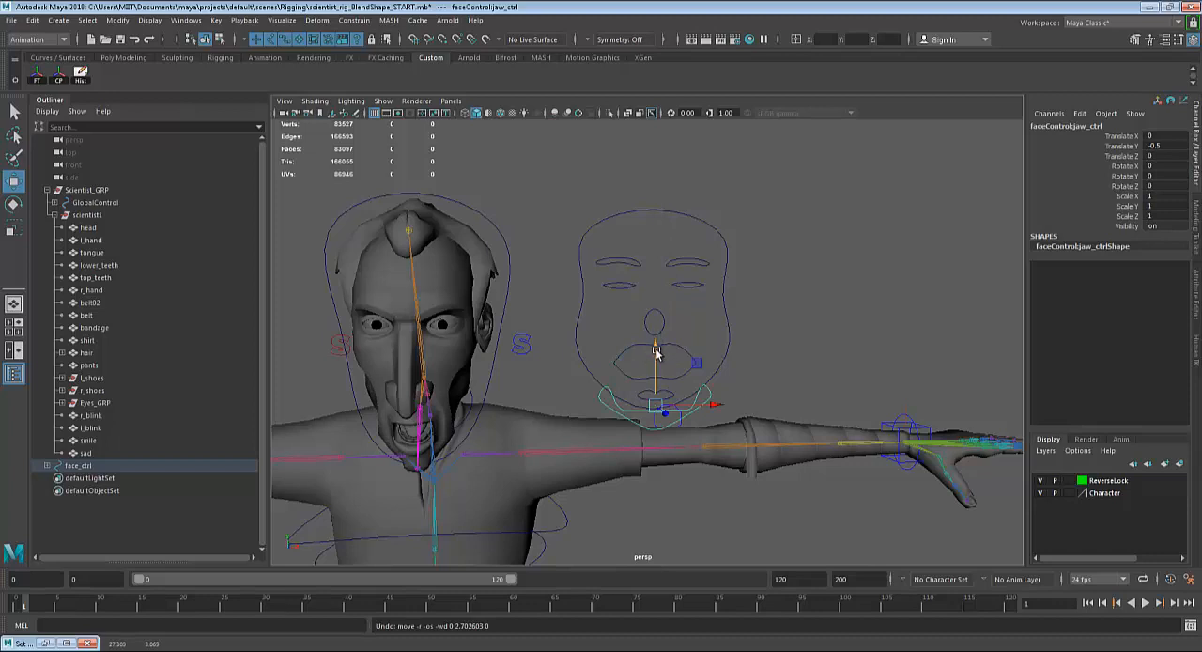
{"action": "left_click_drag", "start_coordinate": [657, 353], "coordinate": [663, 297]}
{"action": "key", "text": "ctrl+z"}
Test the left eye control's travel by pulling it down to about -6.5 in Translate Y, and undo the move.
{"action": "left_click", "coordinate": [684, 287]}
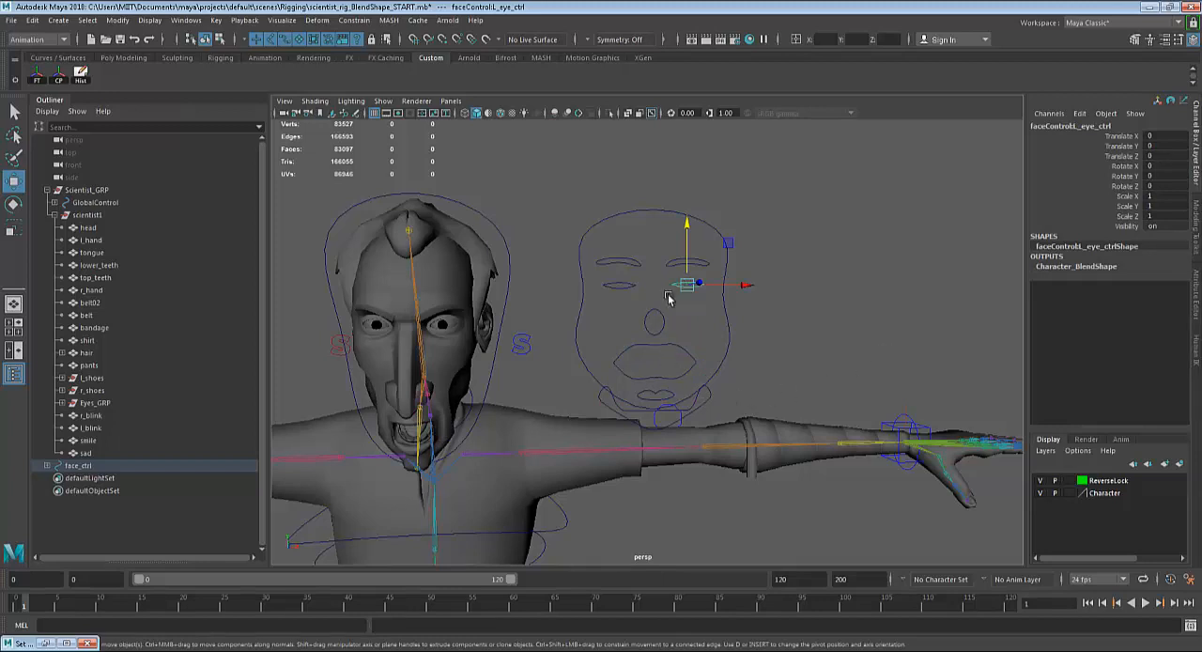
{"action": "left_click_drag", "start_coordinate": [686, 230], "coordinate": [674, 544]}
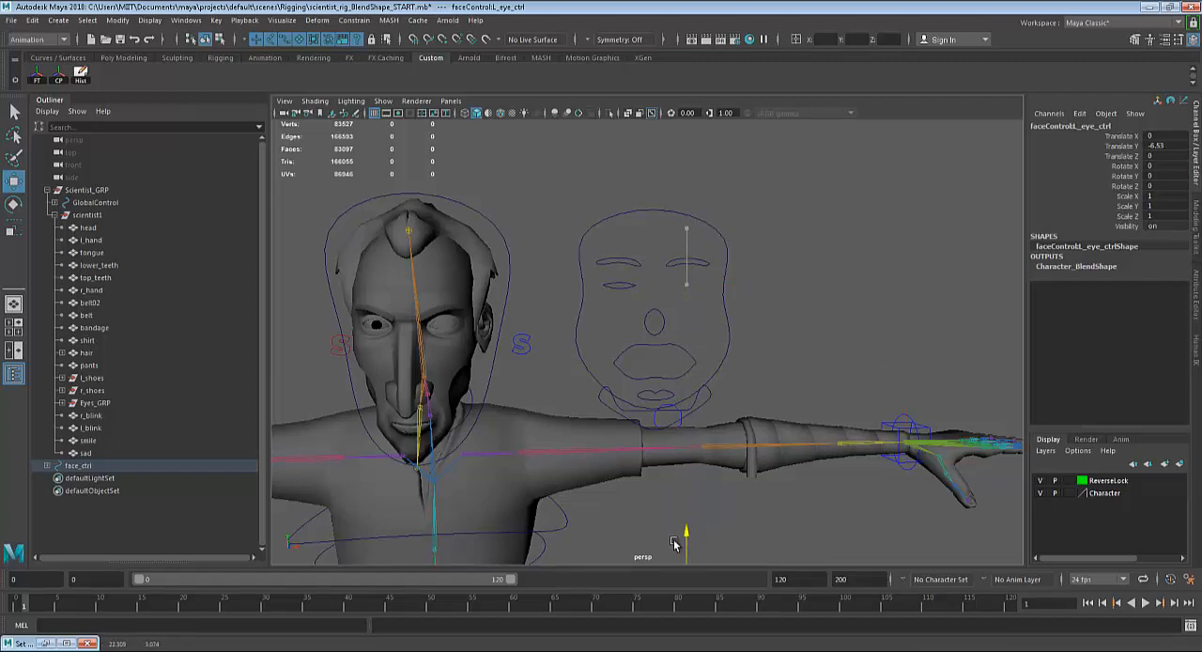
{"action": "key", "text": "ctrl+z"}
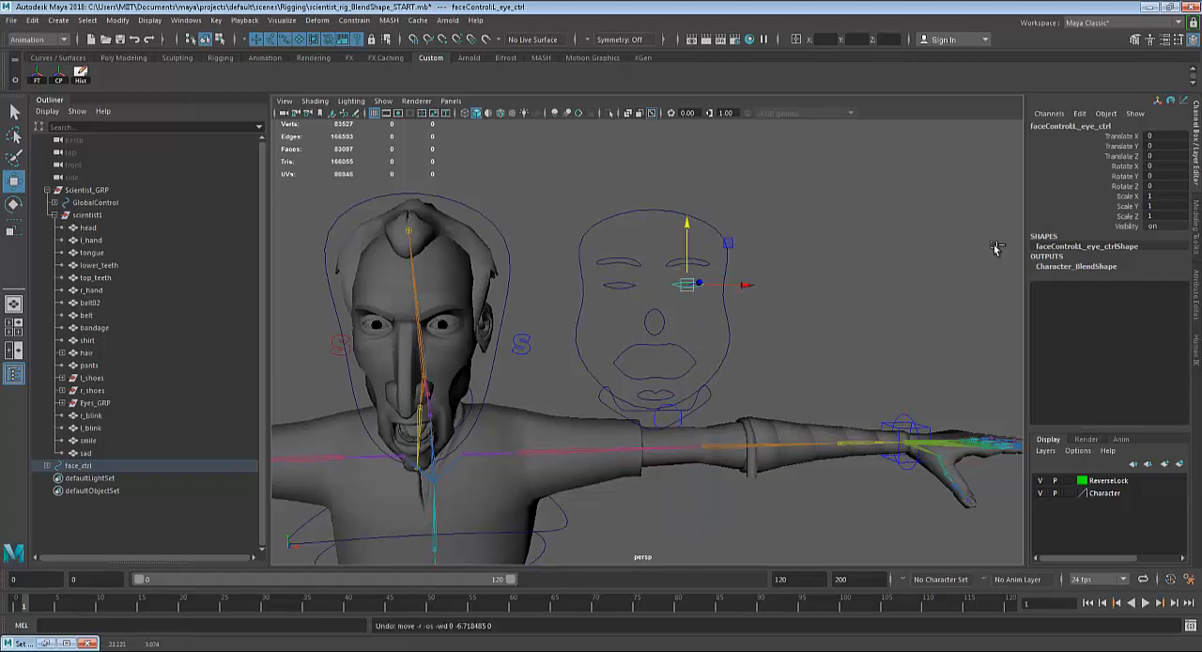
Limit the left eye control's Translate Y to a minimum of -0.5 and a maximum of 0.5.
{"action": "key", "text": "ctrl+a"}
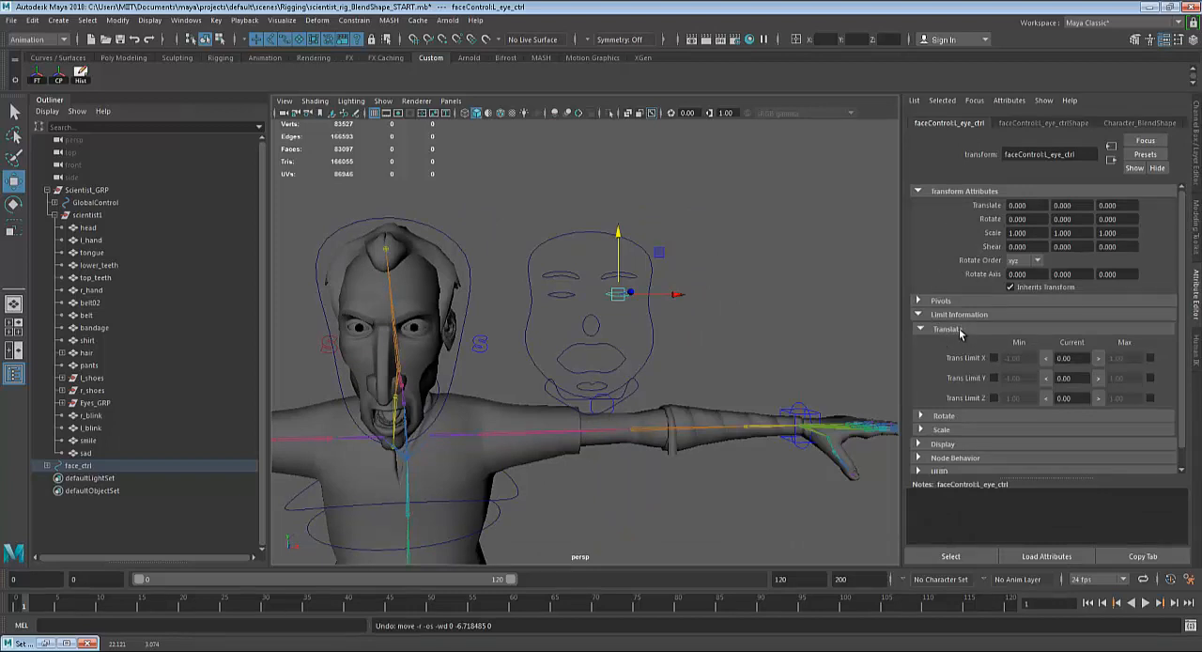
{"action": "left_click", "coordinate": [994, 379]}
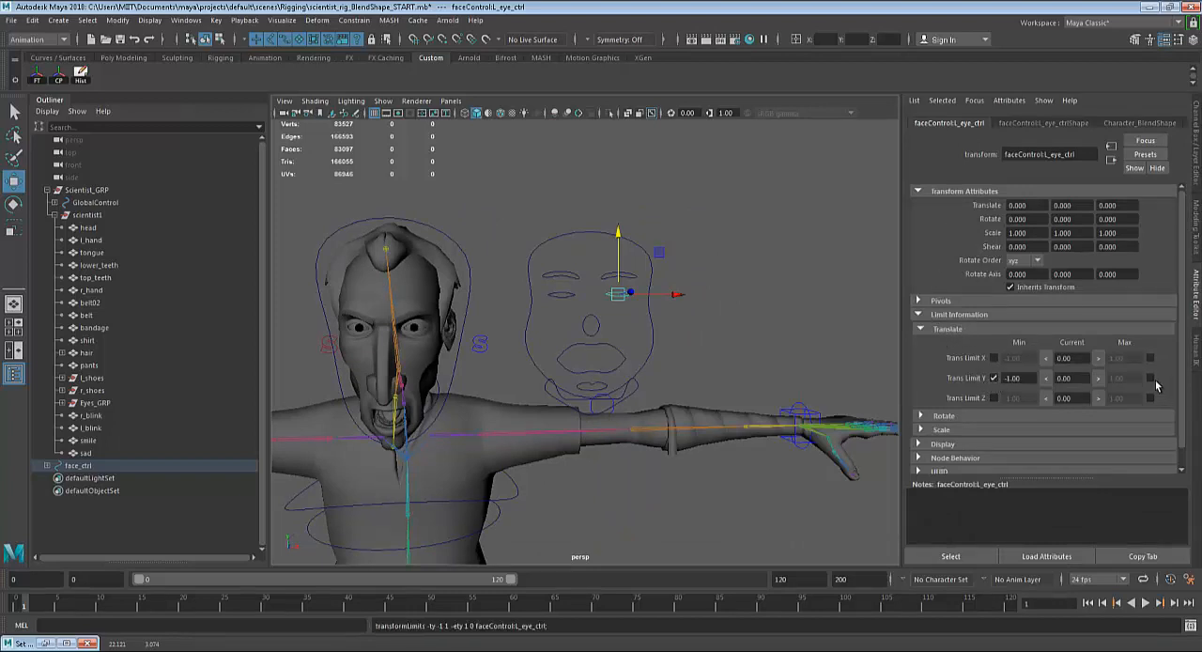
{"action": "left_click_drag", "start_coordinate": [1025, 375], "coordinate": [961, 368]}
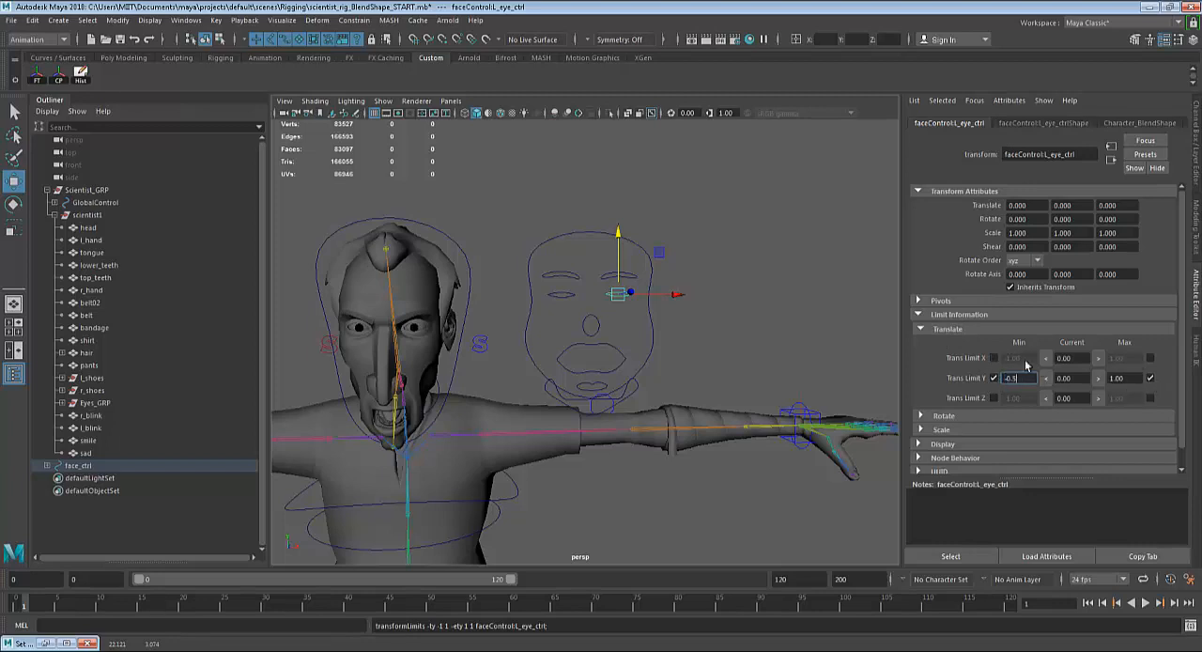
{"action": "key", "text": "Tab"}
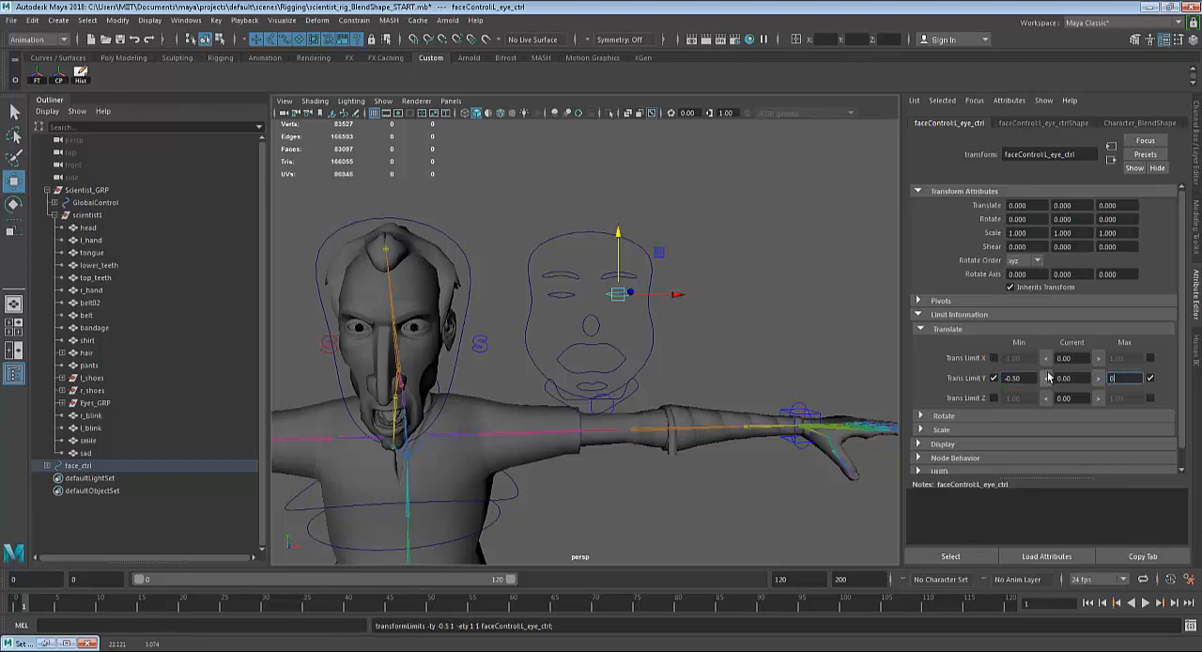
{"action": "key", "text": "Return"}
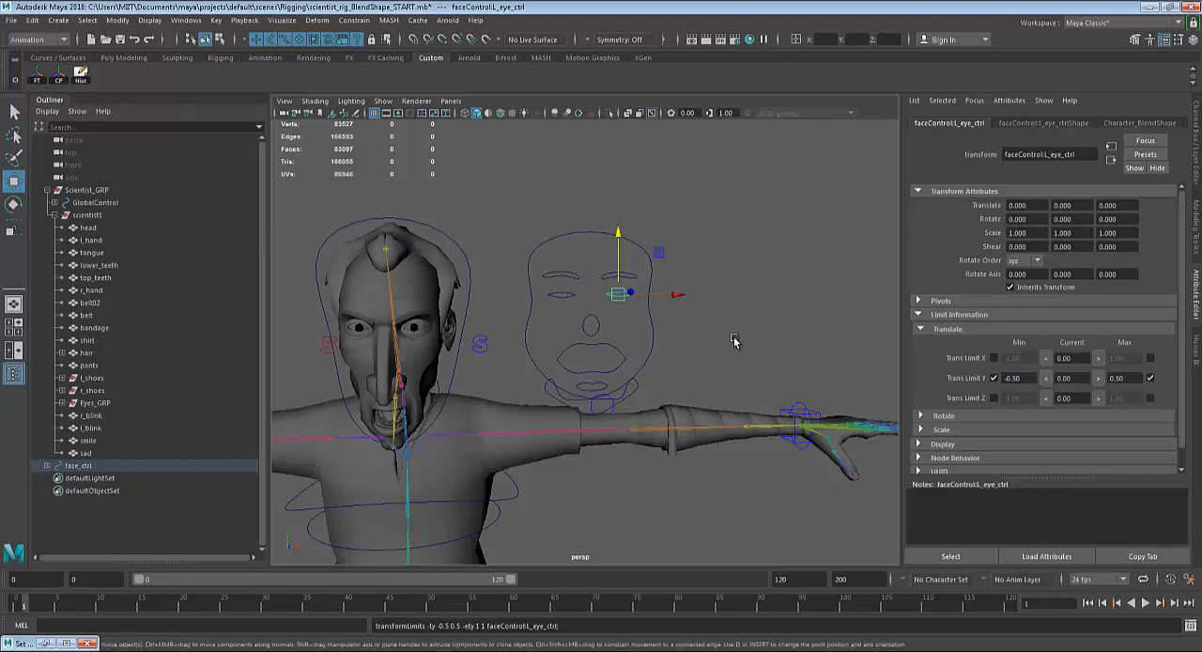
Select all the face controls together, reset their translate and rotate values to 0, and clear the selection.
{"action": "left_click", "coordinate": [630, 393]}
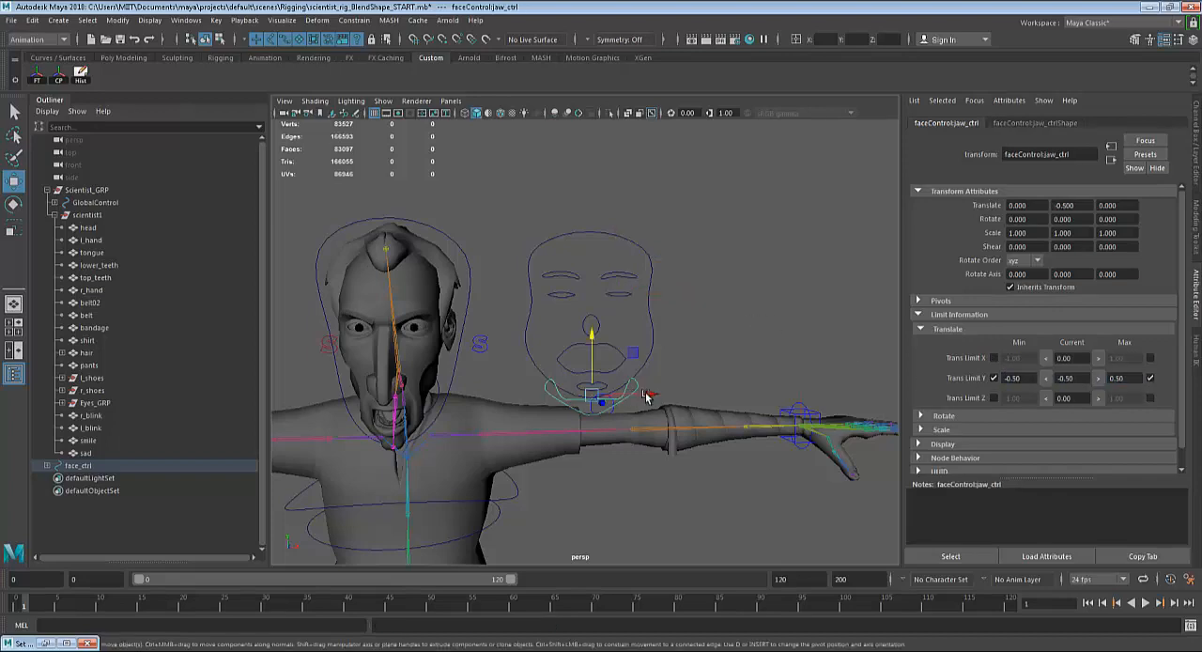
{"action": "left_click", "coordinate": [1194, 41]}
{"action": "left_click_drag", "start_coordinate": [819, 143], "coordinate": [588, 407]}
{"action": "left_click_drag", "start_coordinate": [1167, 136], "coordinate": [1164, 185]}
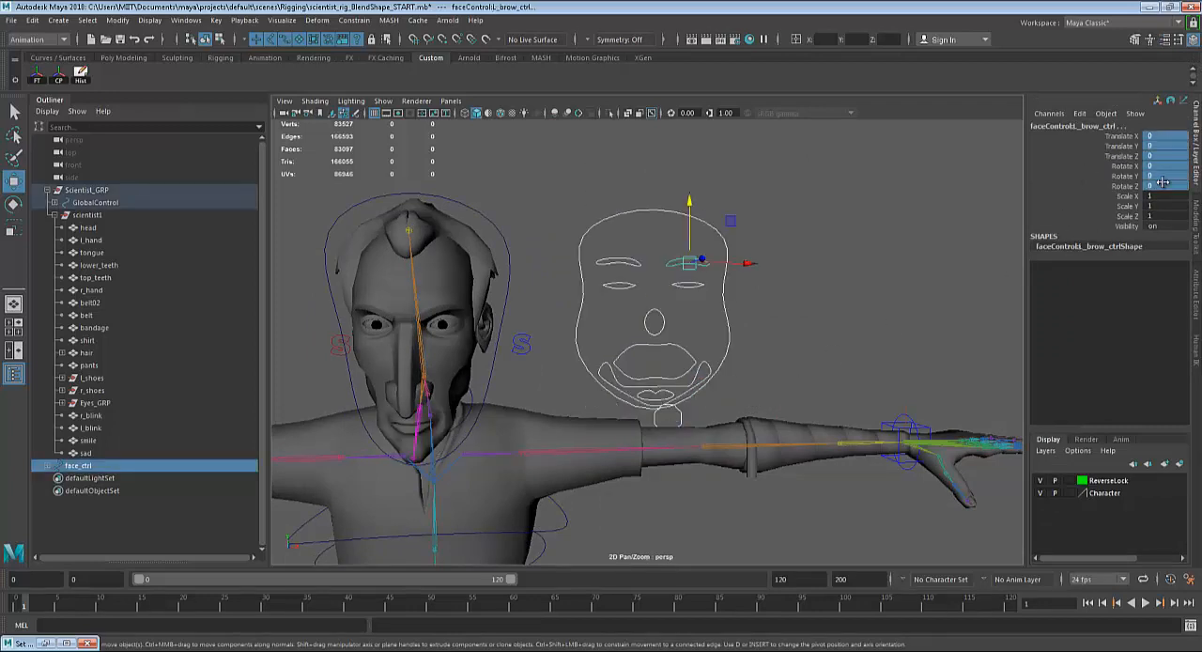
{"action": "left_click", "coordinate": [818, 452]}
Create a NURBS circle for a new control.
{"action": "scroll", "coordinate": [792, 392], "scroll_direction": "down", "scroll_amount": 6}
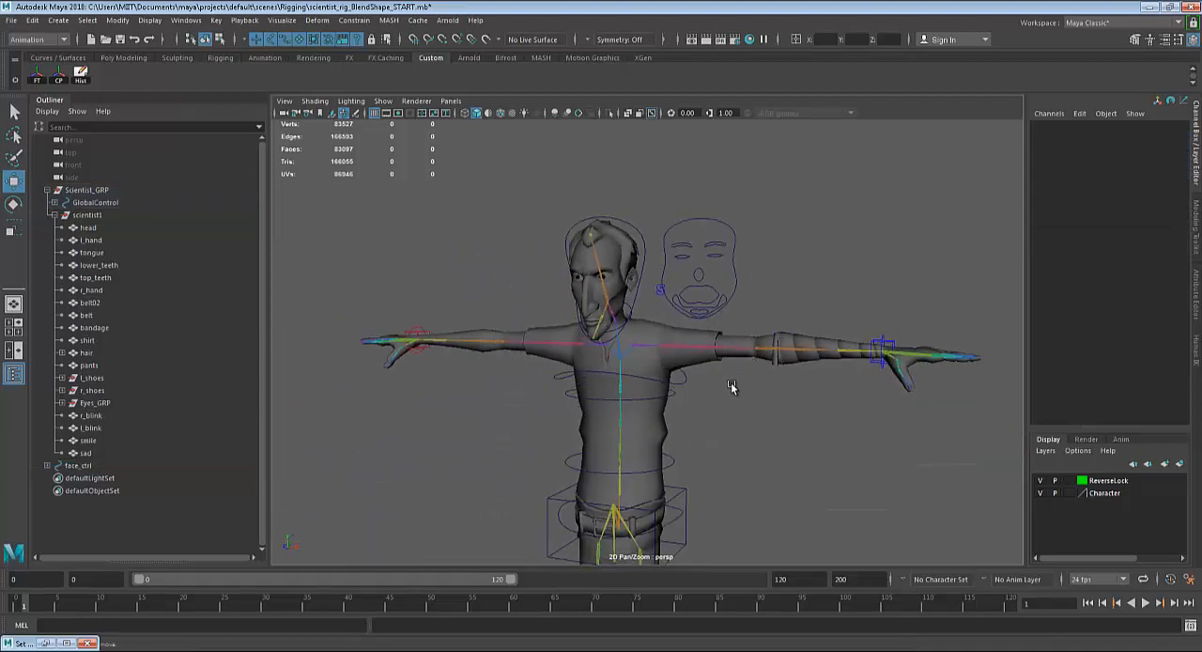
{"action": "left_click_drag", "start_coordinate": [731, 382], "coordinate": [787, 407], "text": "alt"}
{"action": "scroll", "coordinate": [798, 420], "scroll_direction": "up", "scroll_amount": 3}
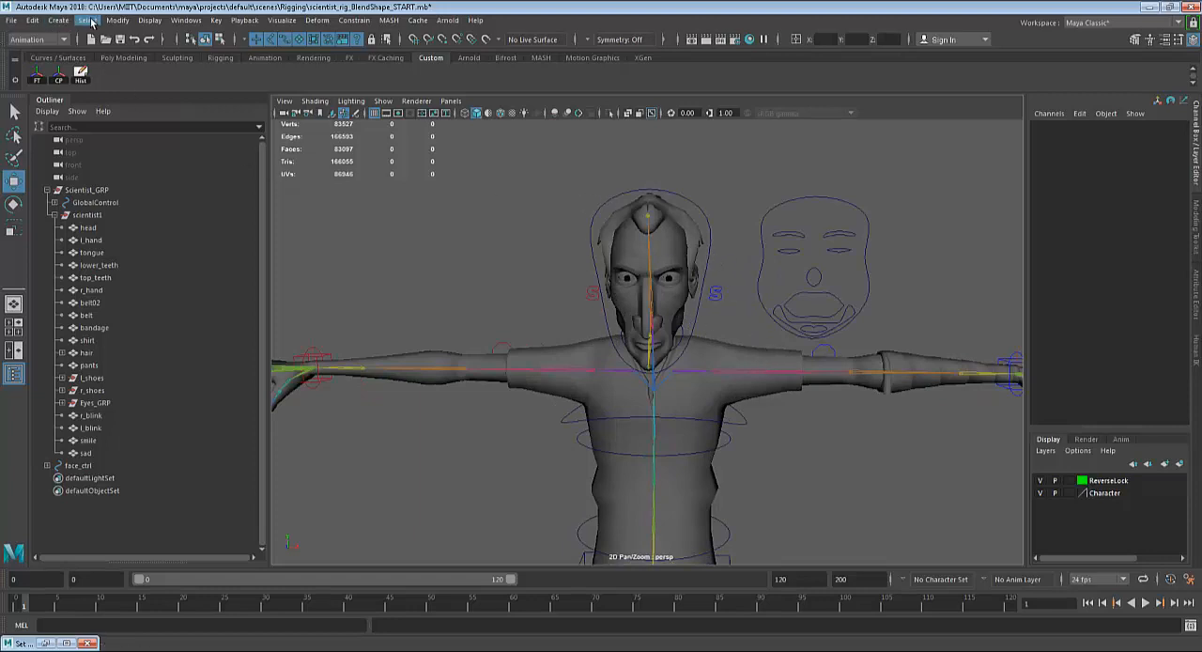
{"action": "left_click", "coordinate": [59, 20]}
{"action": "mouse_move", "coordinate": [141, 52]}
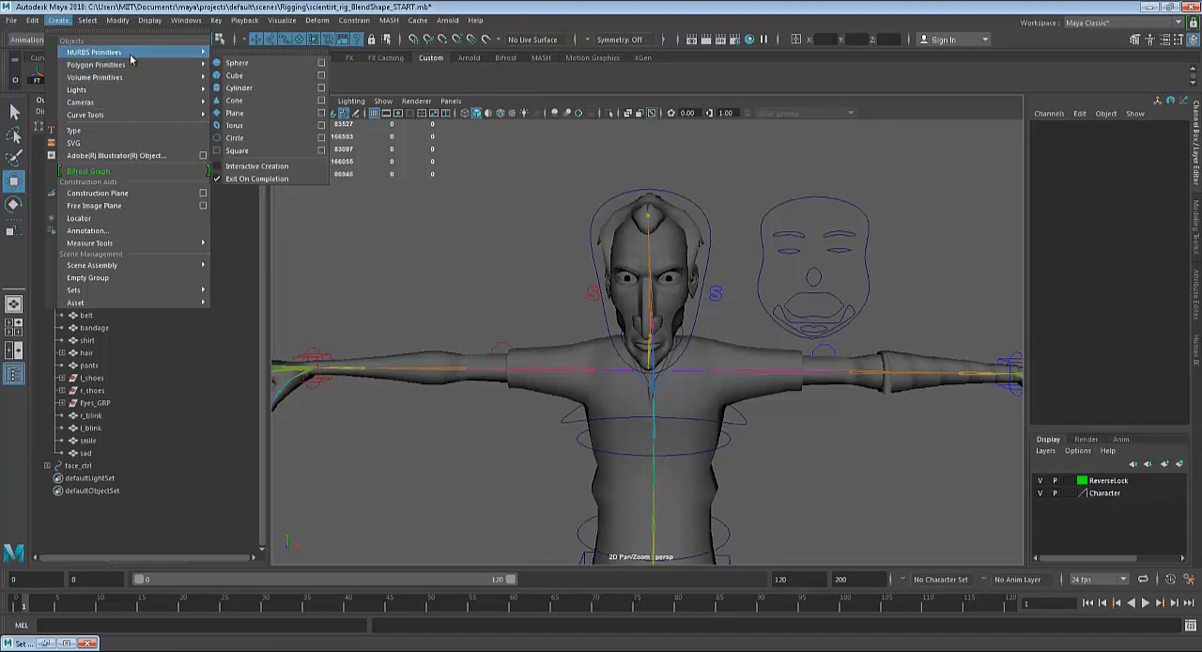
{"action": "left_click", "coordinate": [253, 143]}
Rotate the new circle upright by setting its Rotate X to 90.
{"action": "scroll", "coordinate": [701, 410], "scroll_direction": "down", "scroll_amount": 5}
{"action": "middle_click_drag", "start_coordinate": [719, 396], "coordinate": [744, 267], "text": "alt"}
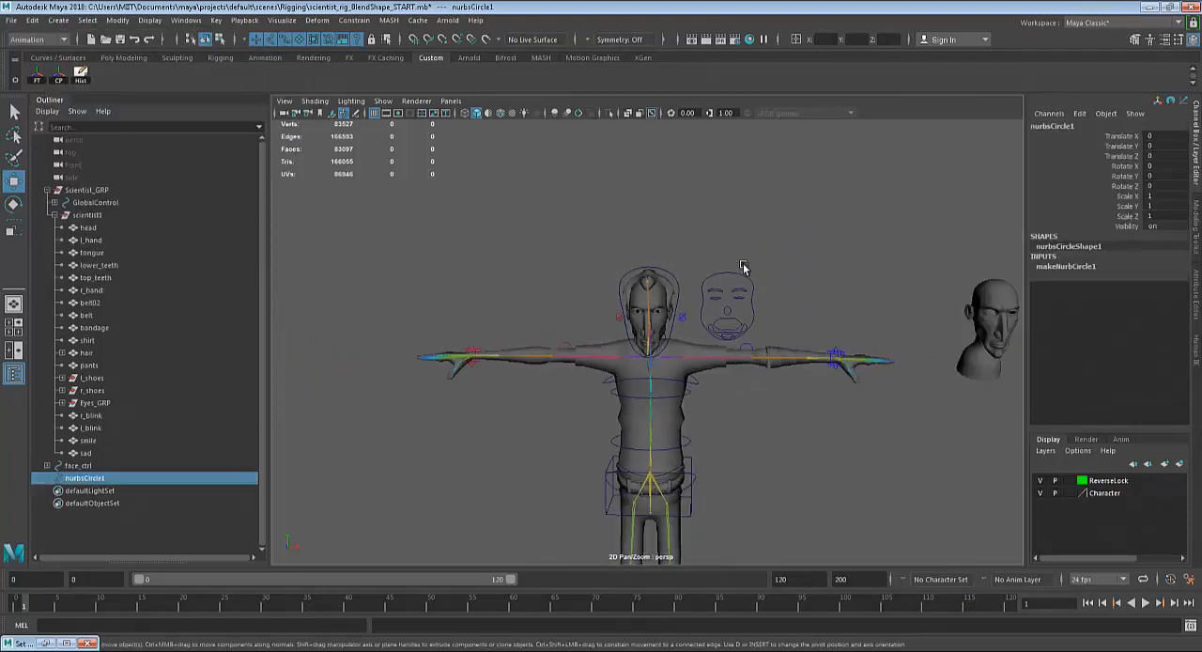
{"action": "left_click_drag", "start_coordinate": [743, 267], "coordinate": [711, 408], "text": "alt"}
{"action": "key", "text": "e"}
{"action": "left_click_drag", "start_coordinate": [678, 509], "coordinate": [669, 537]}
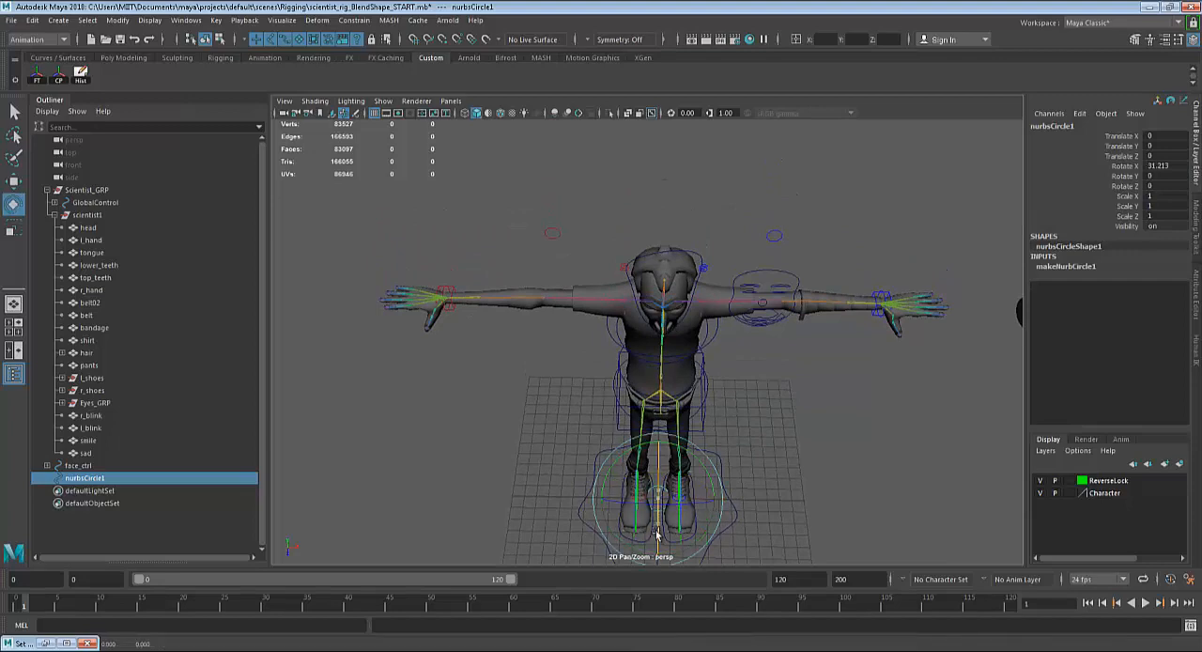
{"action": "double_click", "coordinate": [1165, 166]}
{"action": "type", "text": "90"}
{"action": "key", "text": "Return"}
In the front view, snap the circle to the pupil centre of the character's right eye, at about -0.61 in X and 28.02 in Y.
{"action": "key", "text": "w"}
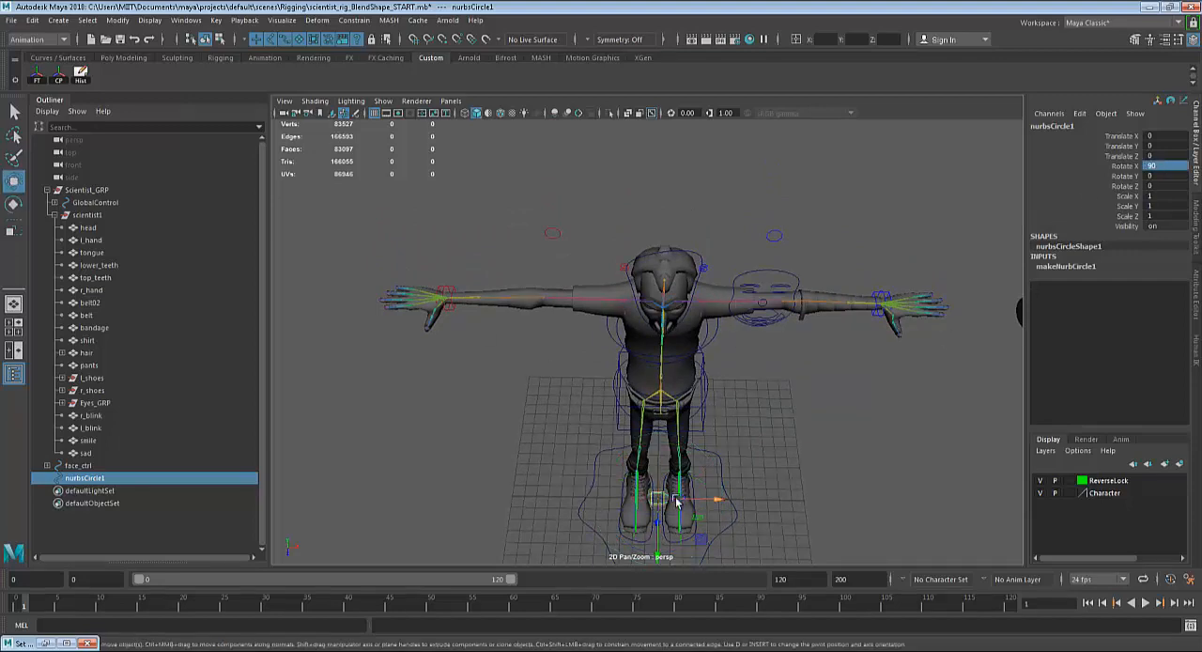
{"action": "scroll", "coordinate": [699, 413], "scroll_direction": "up", "scroll_amount": 5}
{"action": "left_click_drag", "start_coordinate": [716, 438], "coordinate": [736, 382], "text": "alt"}
{"action": "middle_click_drag", "start_coordinate": [737, 381], "coordinate": [736, 476], "text": "alt"}
{"action": "scroll", "coordinate": [737, 477], "scroll_direction": "up", "scroll_amount": 3}
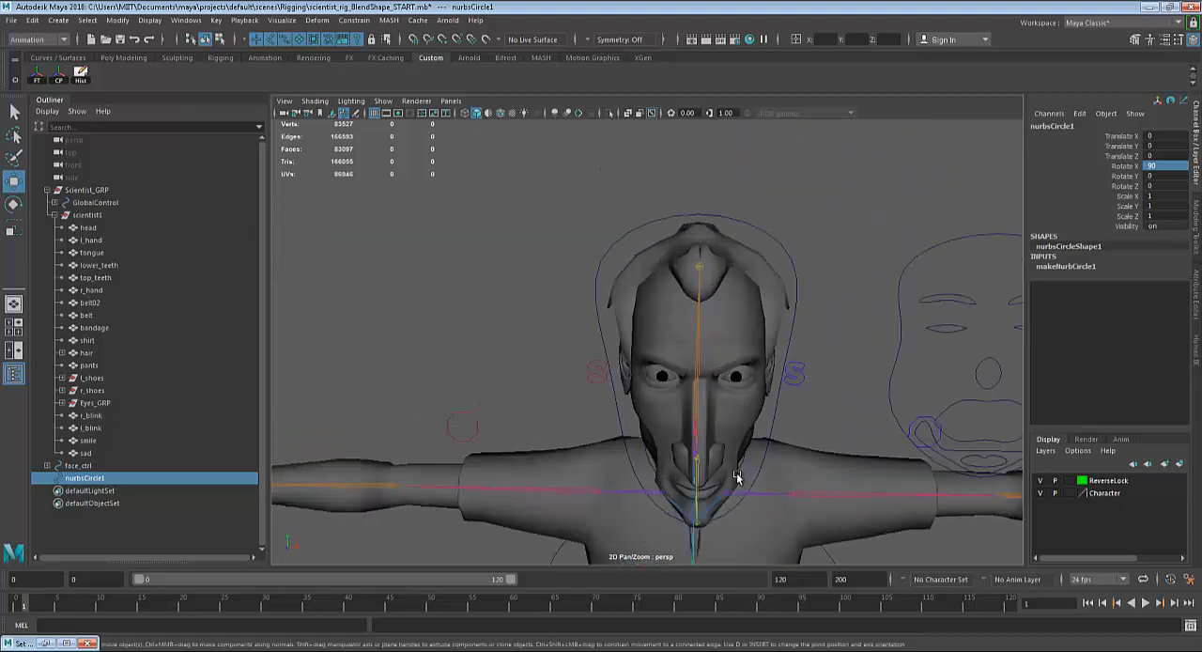
{"action": "scroll", "coordinate": [736, 476], "scroll_direction": "up", "scroll_amount": 5}
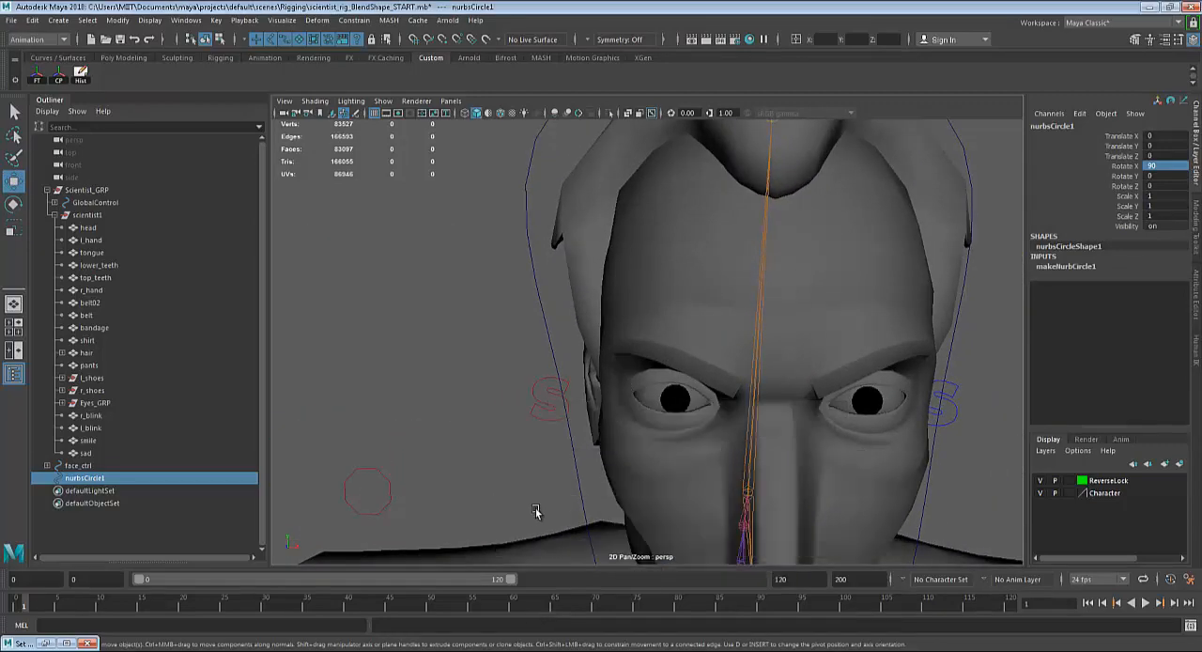
{"action": "key", "text": "space"}
{"action": "key", "text": "space"}
{"action": "scroll", "coordinate": [588, 343], "scroll_direction": "up", "scroll_amount": 4}
{"action": "middle_click_drag", "start_coordinate": [591, 342], "coordinate": [706, 459], "text": "alt"}
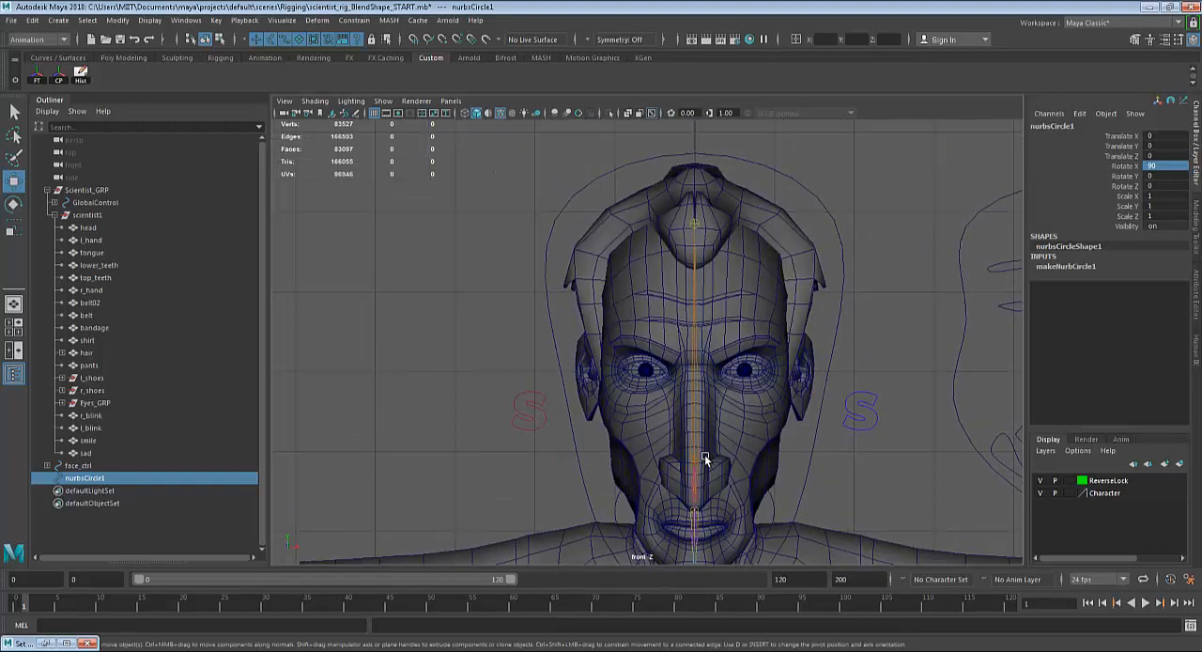
{"action": "scroll", "coordinate": [705, 455], "scroll_direction": "up", "scroll_amount": 8}
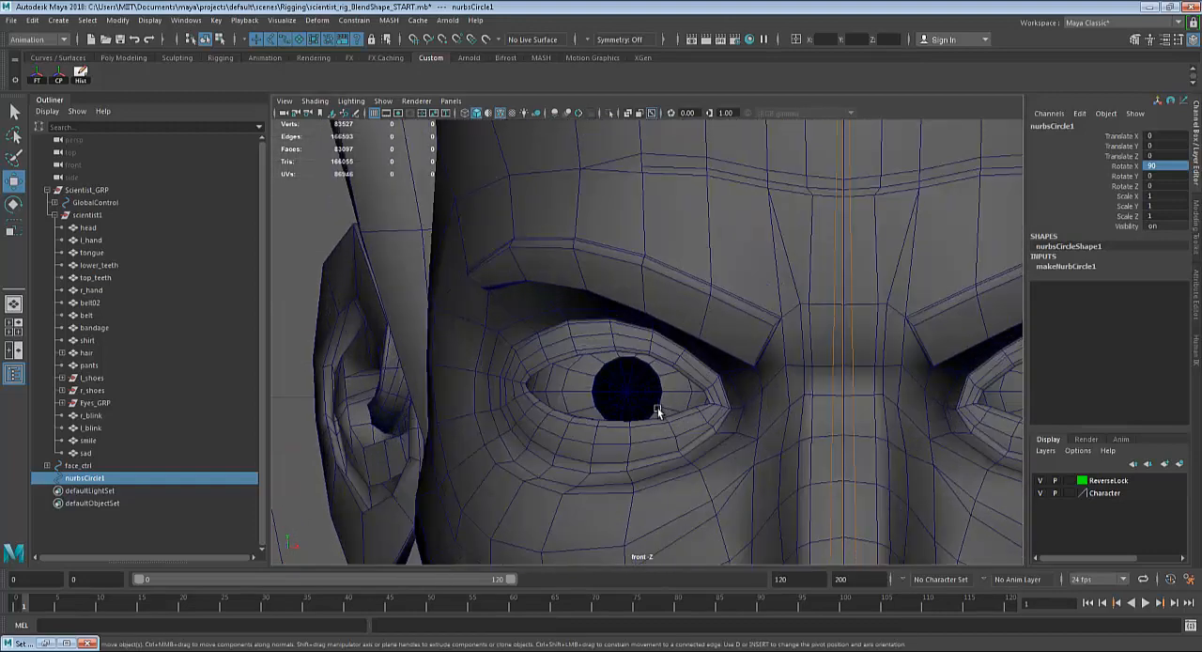
{"action": "middle_click_drag", "start_coordinate": [628, 394], "coordinate": [623, 387]}
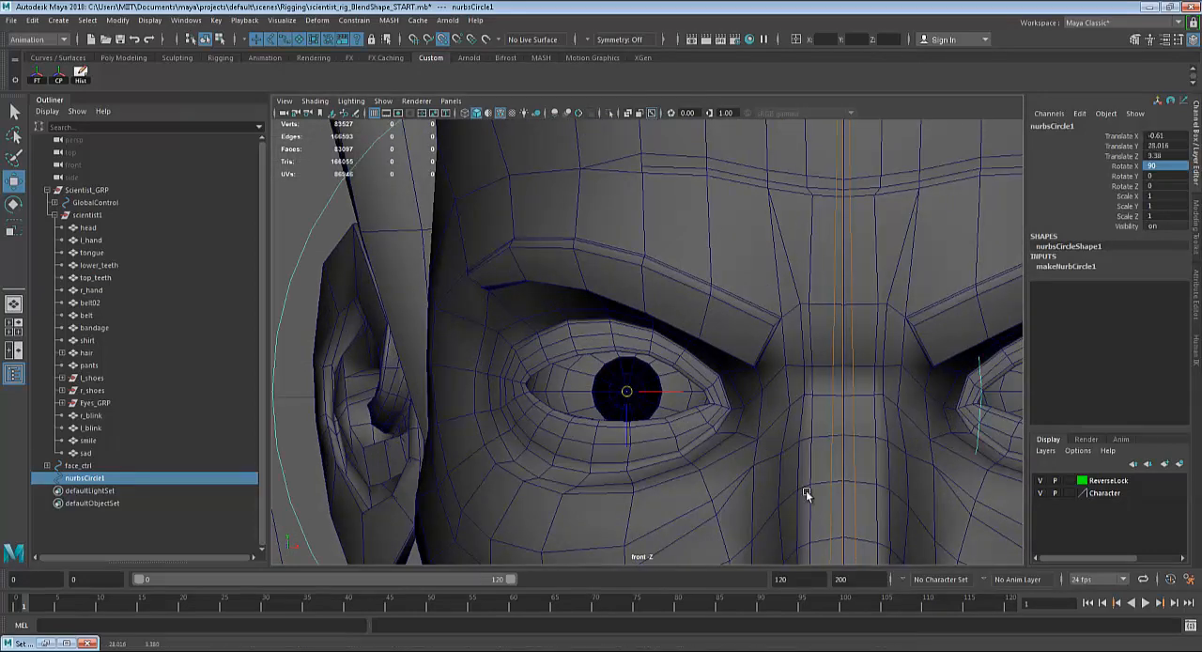
Scale the circle at the character's right eye uniformly down to about 0.205.
{"action": "scroll", "coordinate": [806, 491], "scroll_direction": "down", "scroll_amount": 8}
{"action": "scroll", "coordinate": [714, 413], "scroll_direction": "up", "scroll_amount": 4}
{"action": "key", "text": "r"}
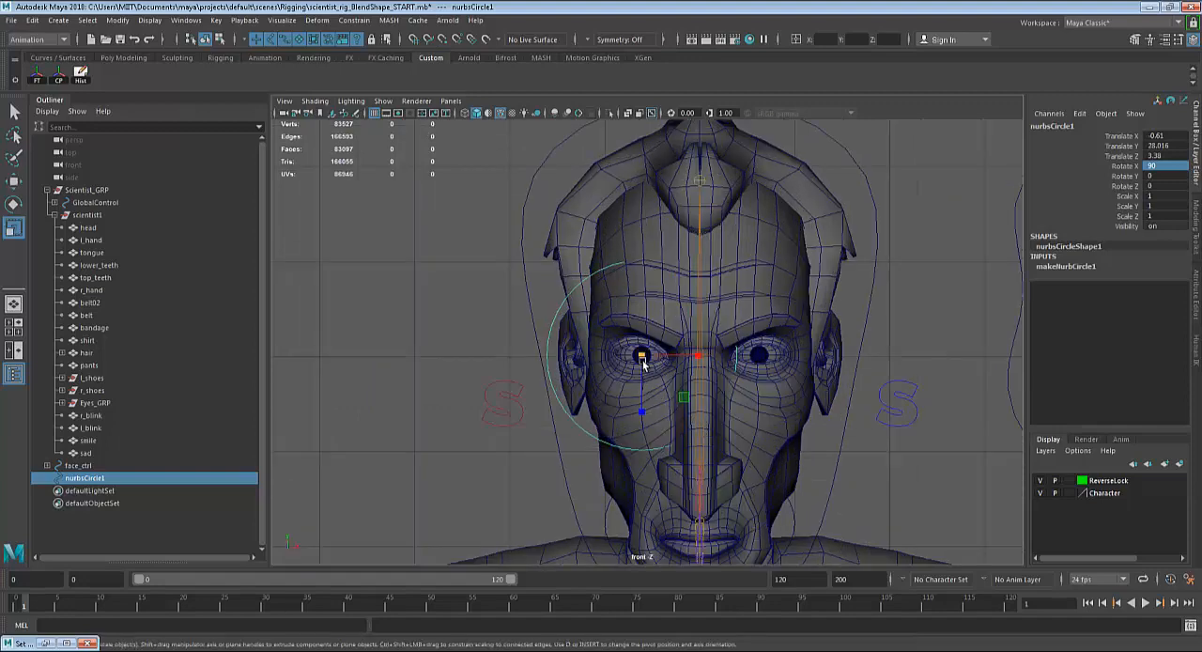
{"action": "left_click_drag", "start_coordinate": [643, 363], "coordinate": [525, 385]}
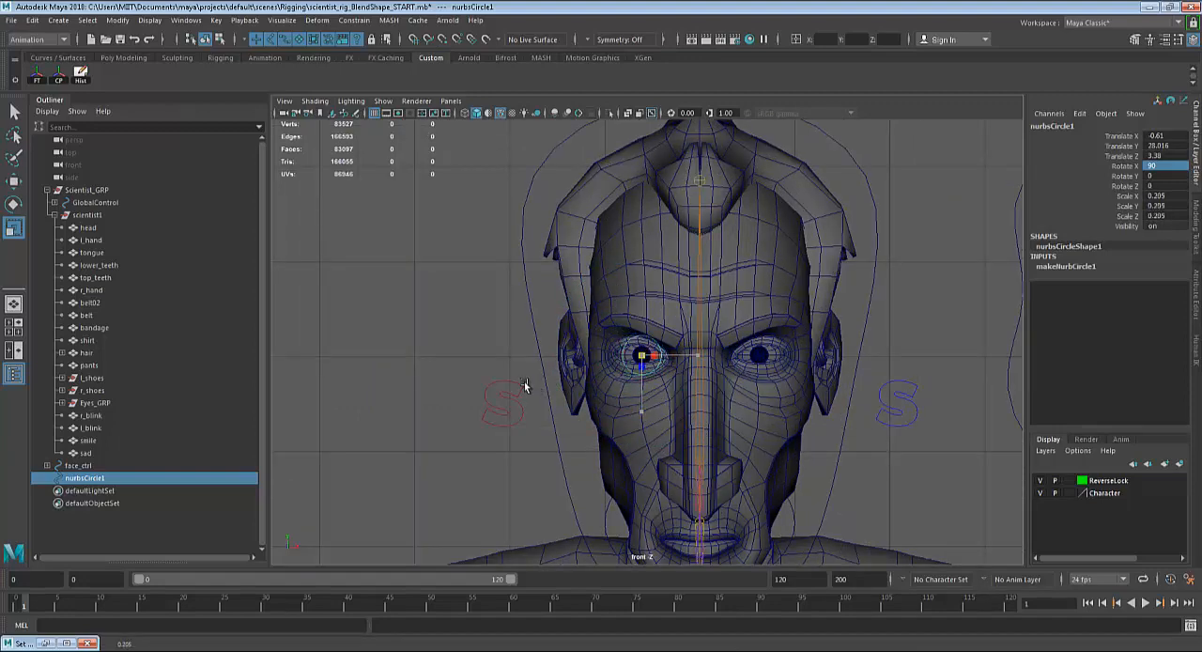
Duplicate the eye circle and snap the copy to the pupil centre of the character's left eye, at about 0.624 in X.
{"action": "scroll", "coordinate": [620, 392], "scroll_direction": "up", "scroll_amount": 5}
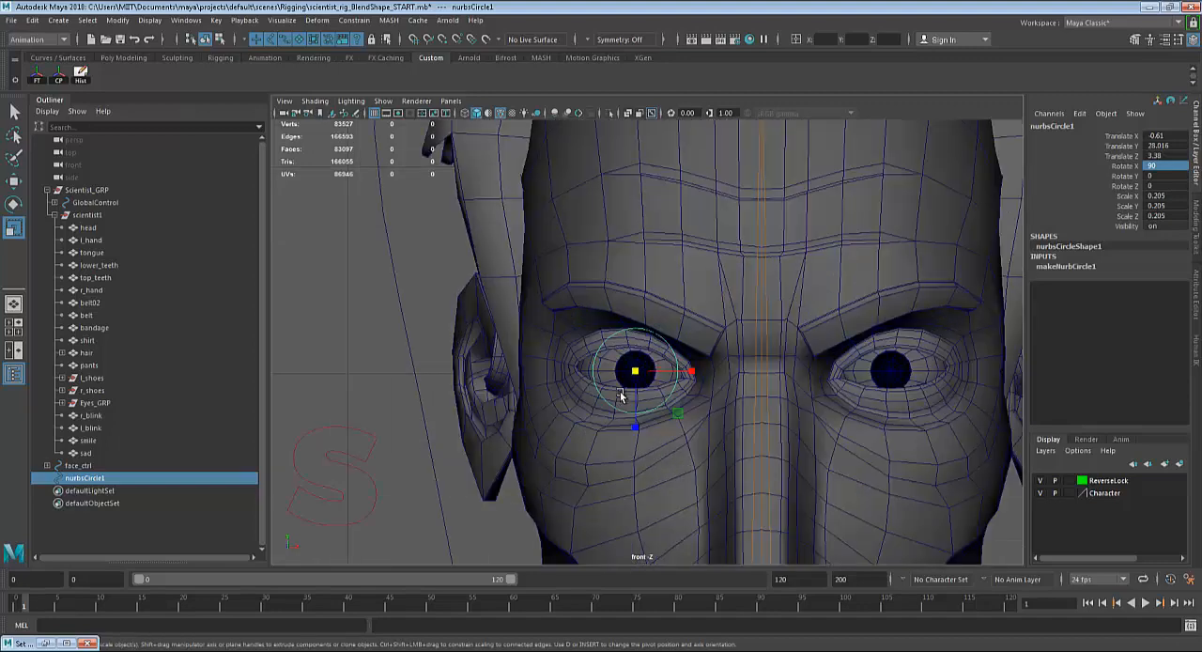
{"action": "key", "text": "ctrl+d"}
{"action": "middle_click_drag", "start_coordinate": [836, 395], "coordinate": [639, 364], "text": "alt"}
{"action": "key", "text": "w"}
{"action": "scroll", "coordinate": [646, 371], "scroll_direction": "up", "scroll_amount": 5}
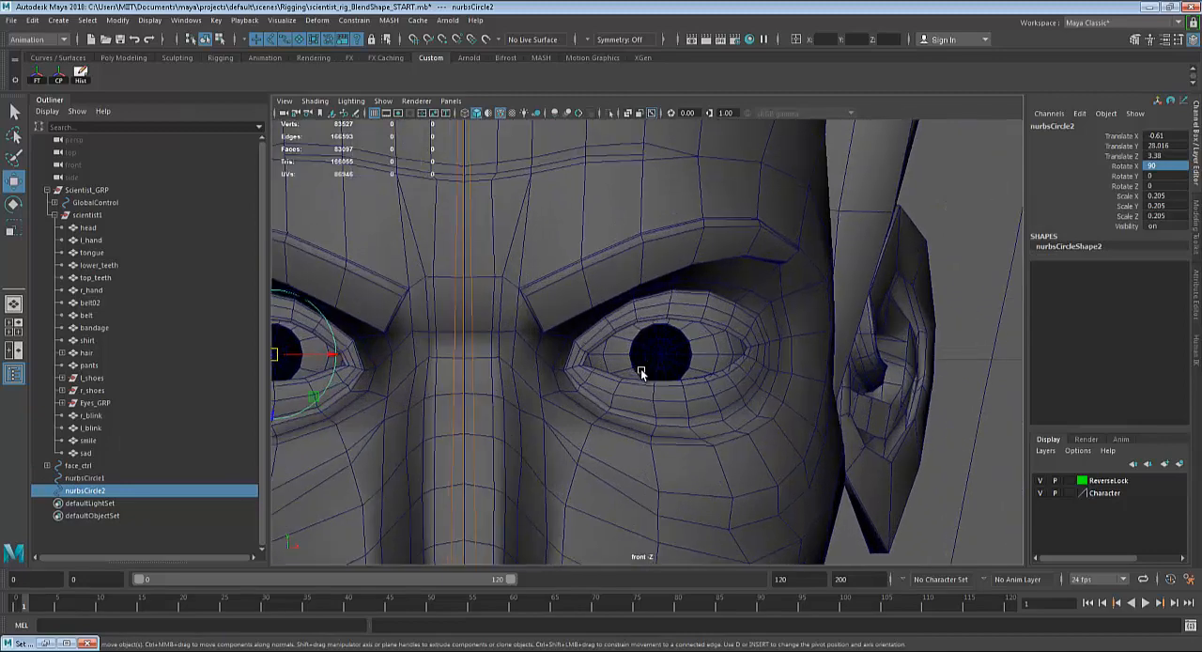
{"action": "key", "text": "v"}
{"action": "middle_click_drag", "start_coordinate": [662, 367], "coordinate": [663, 363]}
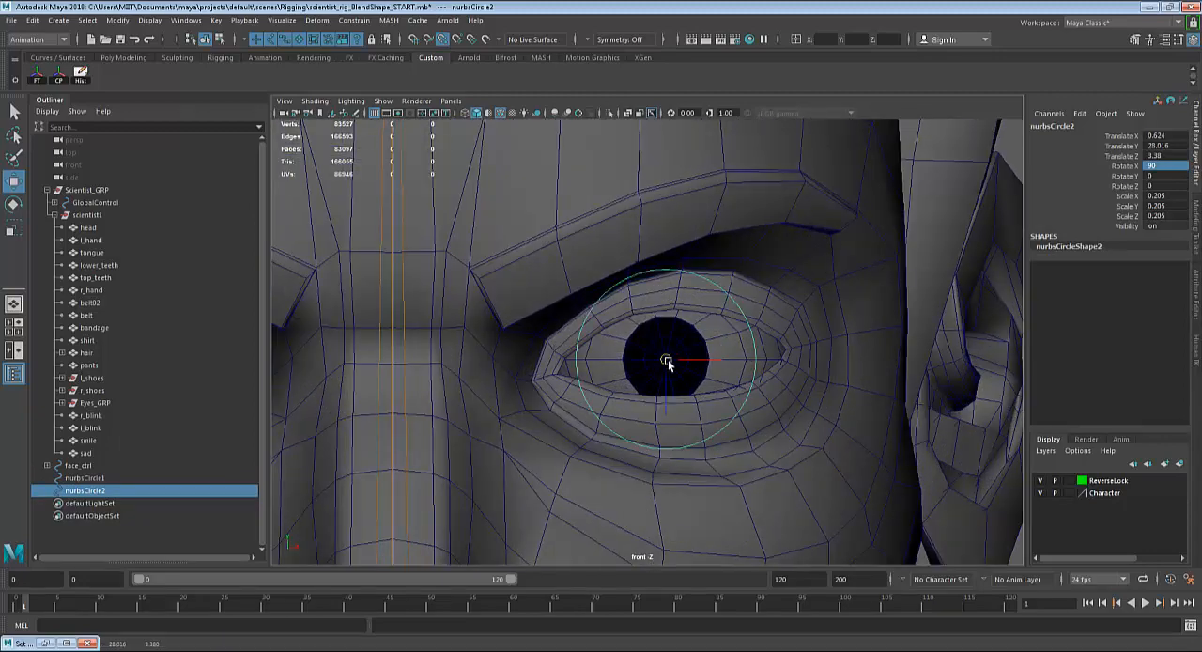
Select both eye circles and move them forward together in front of the face, to about 6.647 in Z.
{"action": "scroll", "coordinate": [671, 359], "scroll_direction": "down", "scroll_amount": 6}
{"action": "scroll", "coordinate": [675, 365], "scroll_direction": "up", "scroll_amount": 4}
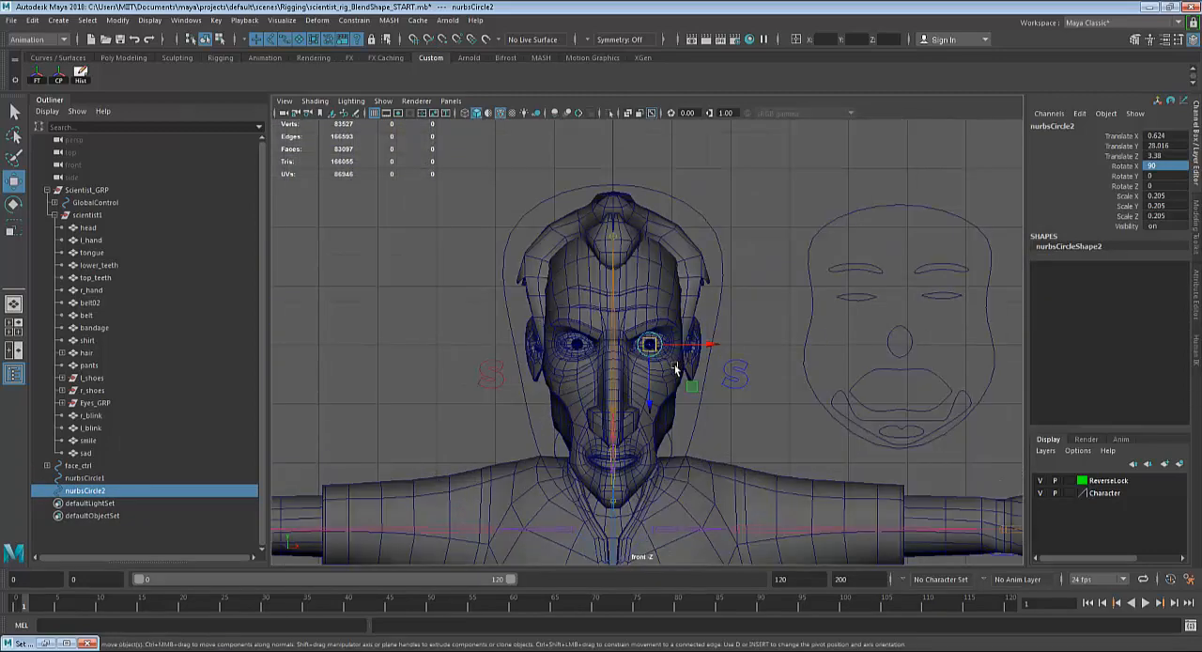
{"action": "left_click", "coordinate": [603, 356], "text": "shift"}
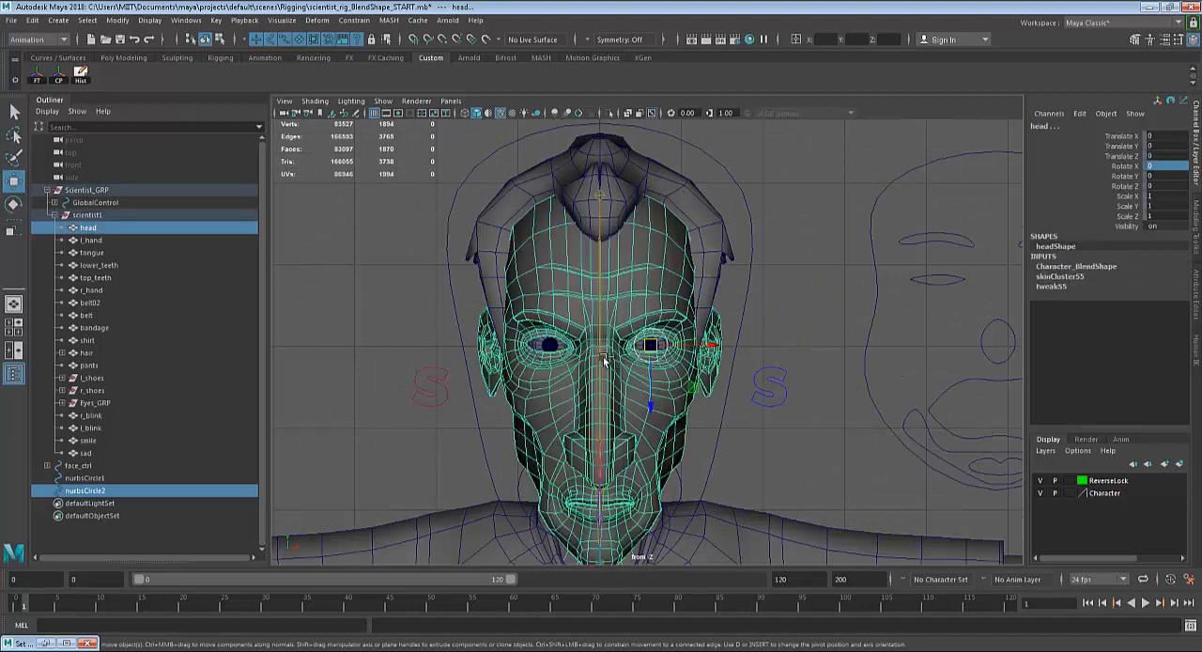
{"action": "key", "text": "ctrl+z"}
{"action": "left_click", "coordinate": [537, 344], "text": "shift"}
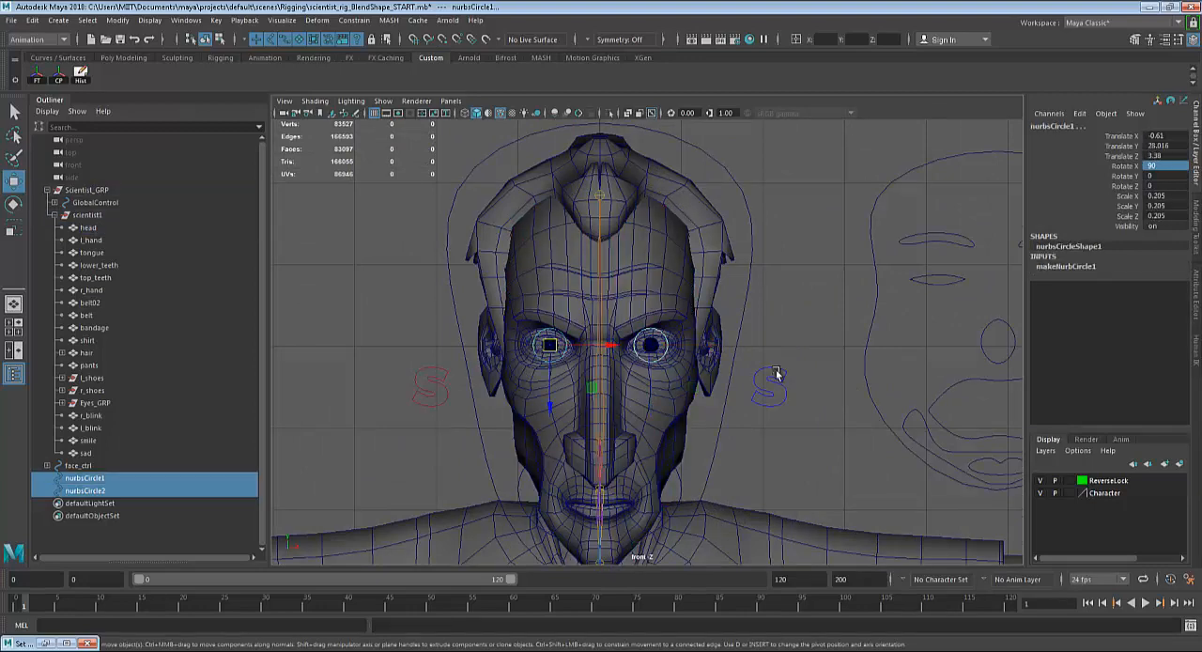
{"action": "key", "text": "space"}
{"action": "key", "text": "space"}
{"action": "left_click_drag", "start_coordinate": [824, 349], "coordinate": [576, 371], "text": "alt"}
{"action": "left_click_drag", "start_coordinate": [429, 346], "coordinate": [226, 404]}
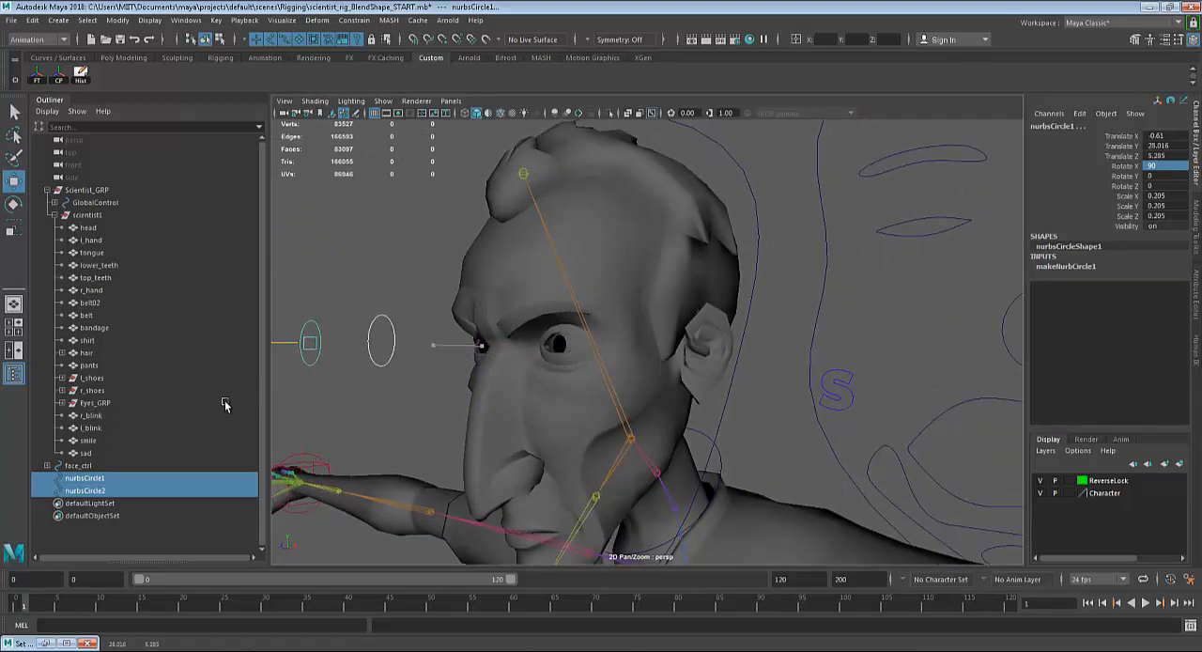
{"action": "scroll", "coordinate": [591, 415], "scroll_direction": "down", "scroll_amount": 3}
{"action": "left_click_drag", "start_coordinate": [591, 415], "coordinate": [666, 409], "text": "alt"}
{"action": "left_click_drag", "start_coordinate": [473, 348], "coordinate": [374, 367]}
Duplicate the right-eye circle, centre the copy between the two eye circles at about -0.052 in X, and scale it uniformly to about 0.955.
{"action": "key", "text": "f"}
{"action": "left_click_drag", "start_coordinate": [622, 380], "coordinate": [688, 392], "text": "alt"}
{"action": "right_click_drag", "start_coordinate": [688, 392], "coordinate": [554, 386], "text": "alt"}
{"action": "left_click_drag", "start_coordinate": [843, 431], "coordinate": [843, 419], "text": "alt"}
{"action": "key", "text": "f"}
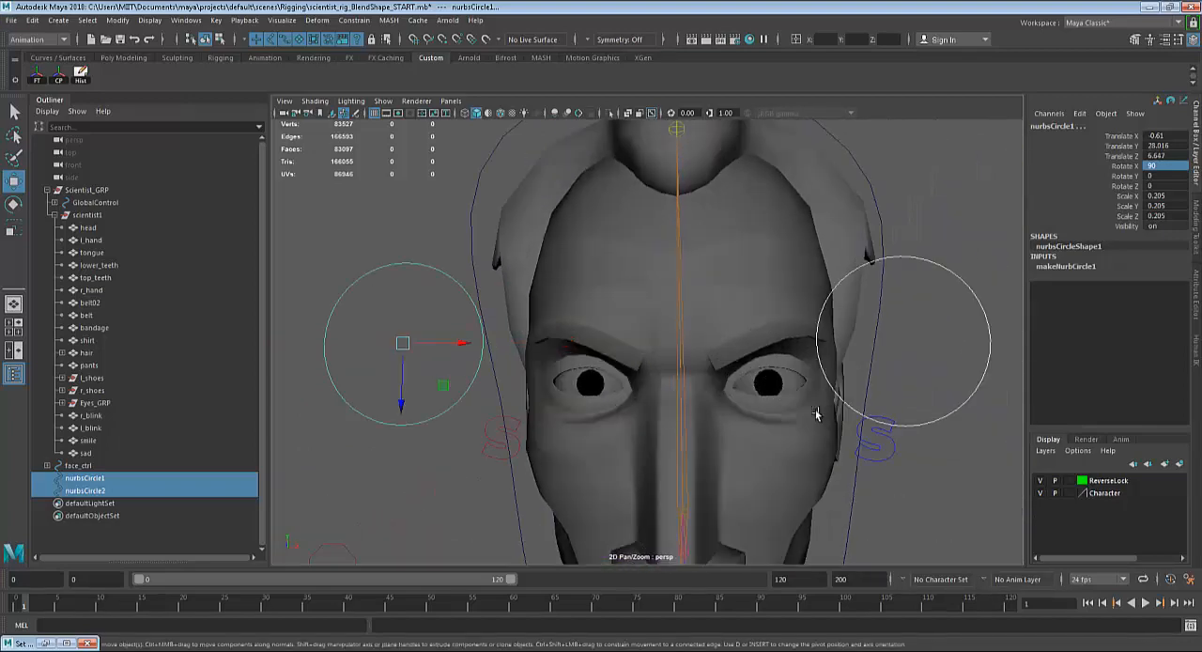
{"action": "left_click_drag", "start_coordinate": [700, 380], "coordinate": [735, 406], "text": "alt"}
{"action": "right_click_drag", "start_coordinate": [735, 404], "coordinate": [461, 399], "text": "alt"}
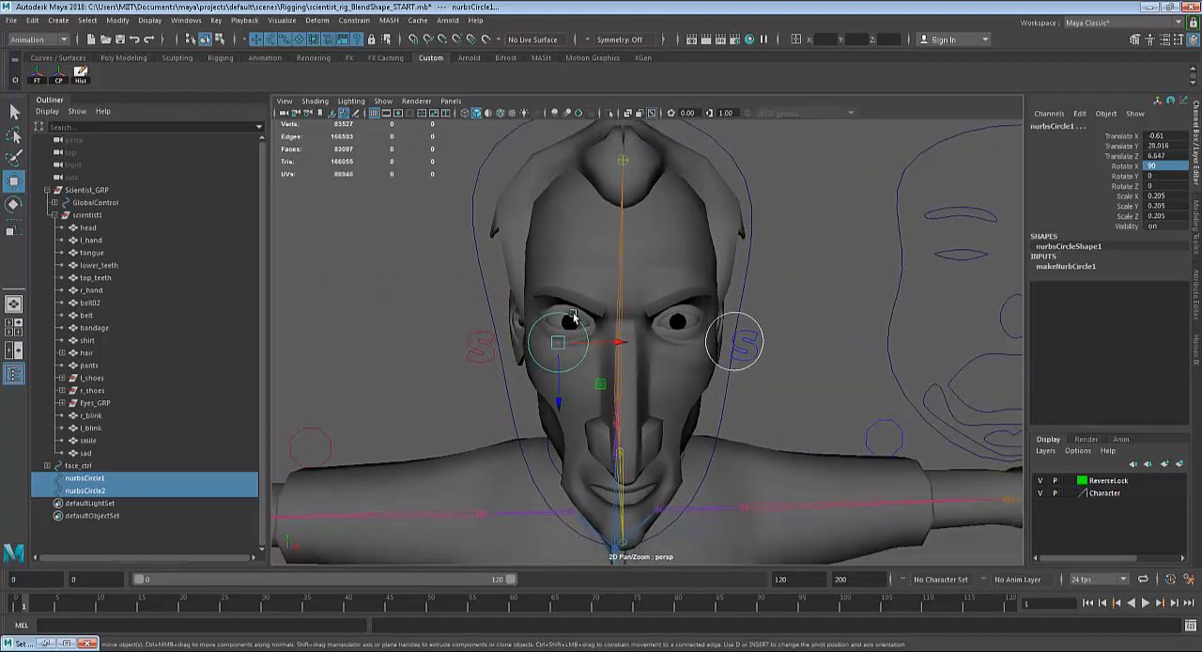
{"action": "left_click", "coordinate": [573, 314]}
{"action": "left_click_drag", "start_coordinate": [681, 357], "coordinate": [816, 352], "text": "alt"}
{"action": "key", "text": "ctrl+d"}
{"action": "key", "text": "r"}
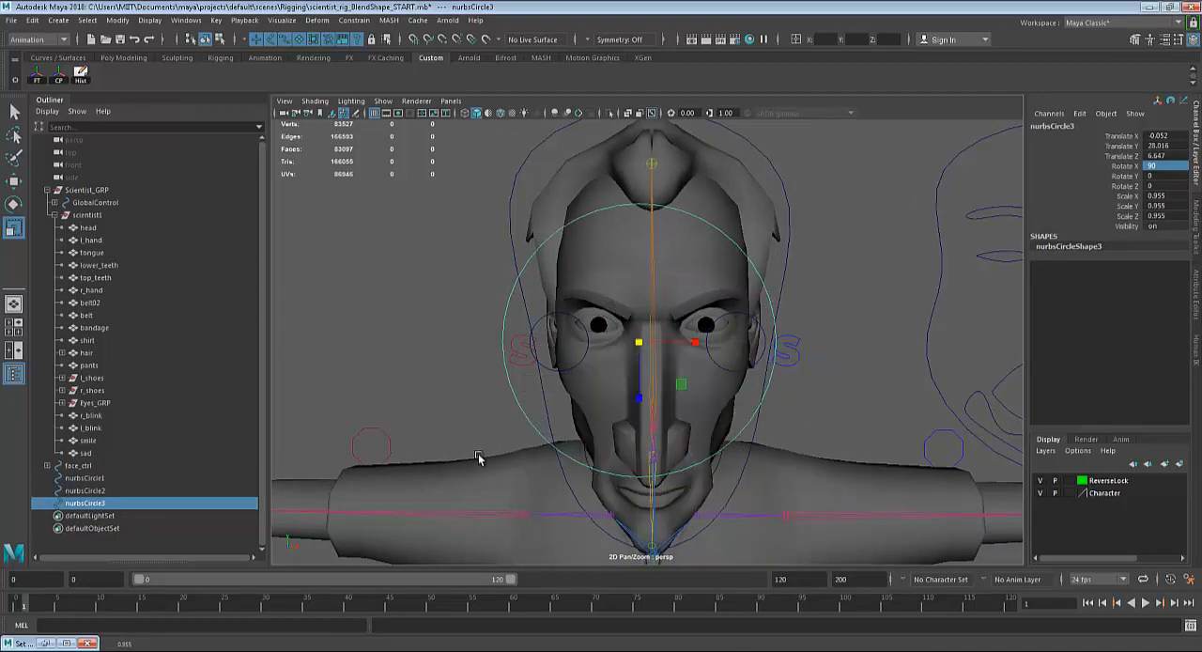
In the front view, turn off the wireframe overlay on the shaded model so the control curves stand out.
{"action": "key", "text": "space"}
{"action": "key", "text": "space"}
{"action": "scroll", "coordinate": [676, 449], "scroll_direction": "up", "scroll_amount": 5}
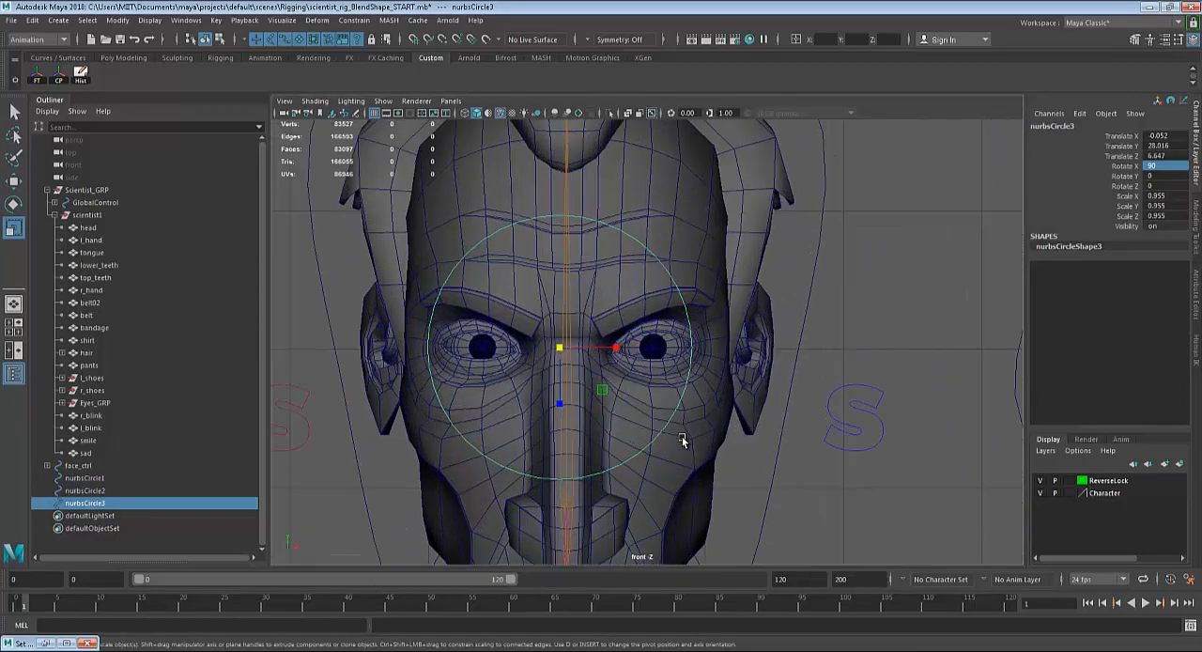
{"action": "key", "text": "4"}
{"action": "scroll", "coordinate": [691, 434], "scroll_direction": "up", "scroll_amount": 1}
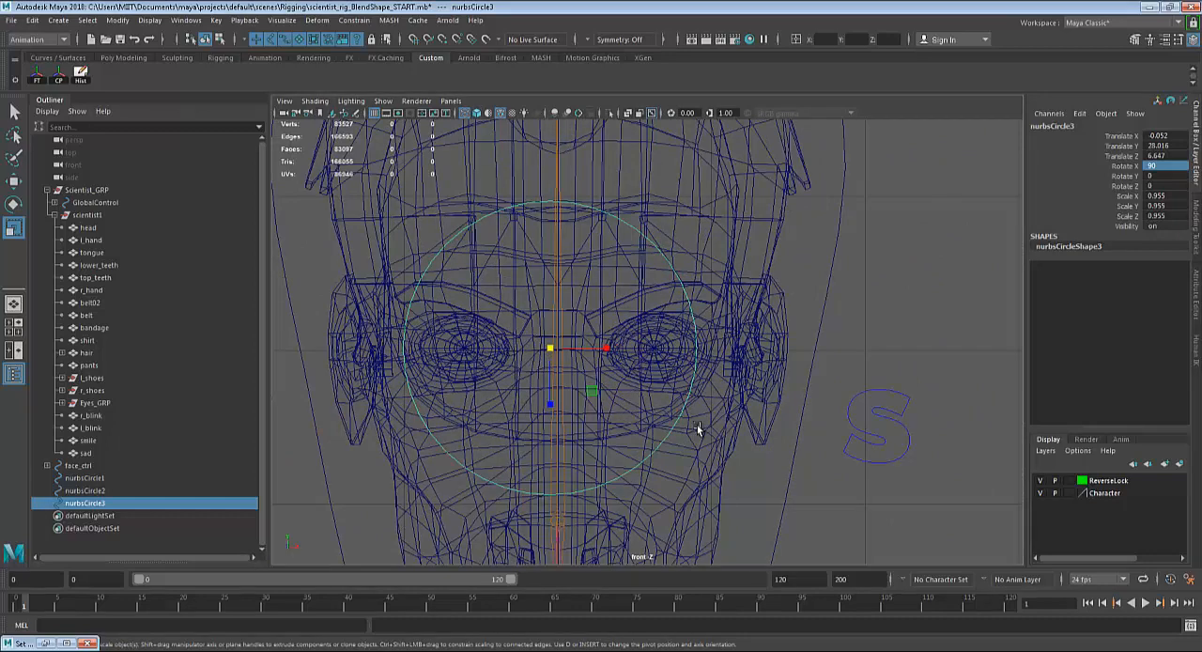
{"action": "key", "text": "5"}
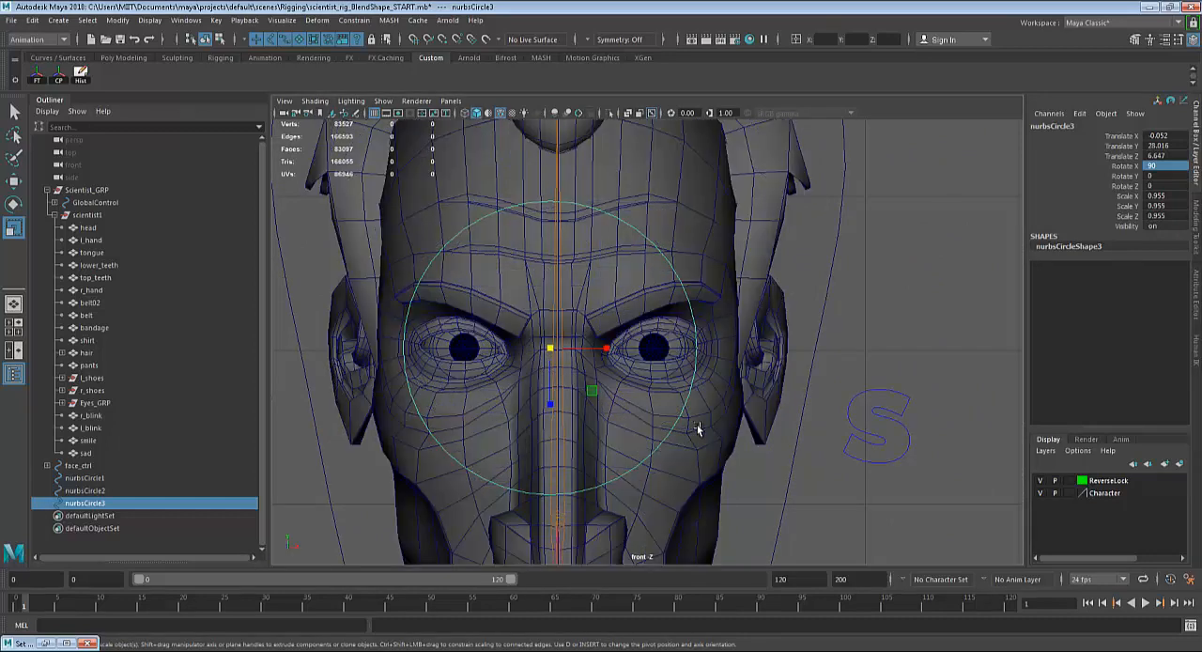
{"action": "left_click", "coordinate": [499, 113]}
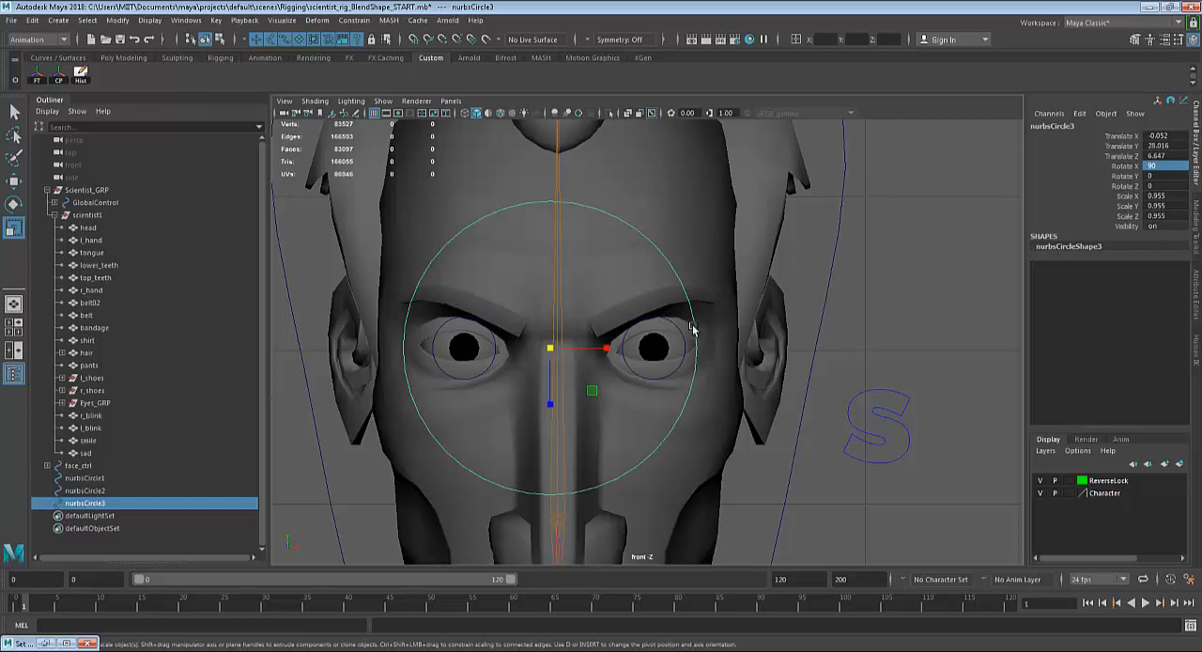
Exclude joints from viewport selection and select the large circle surrounding both eyes.
{"action": "key", "text": "q"}
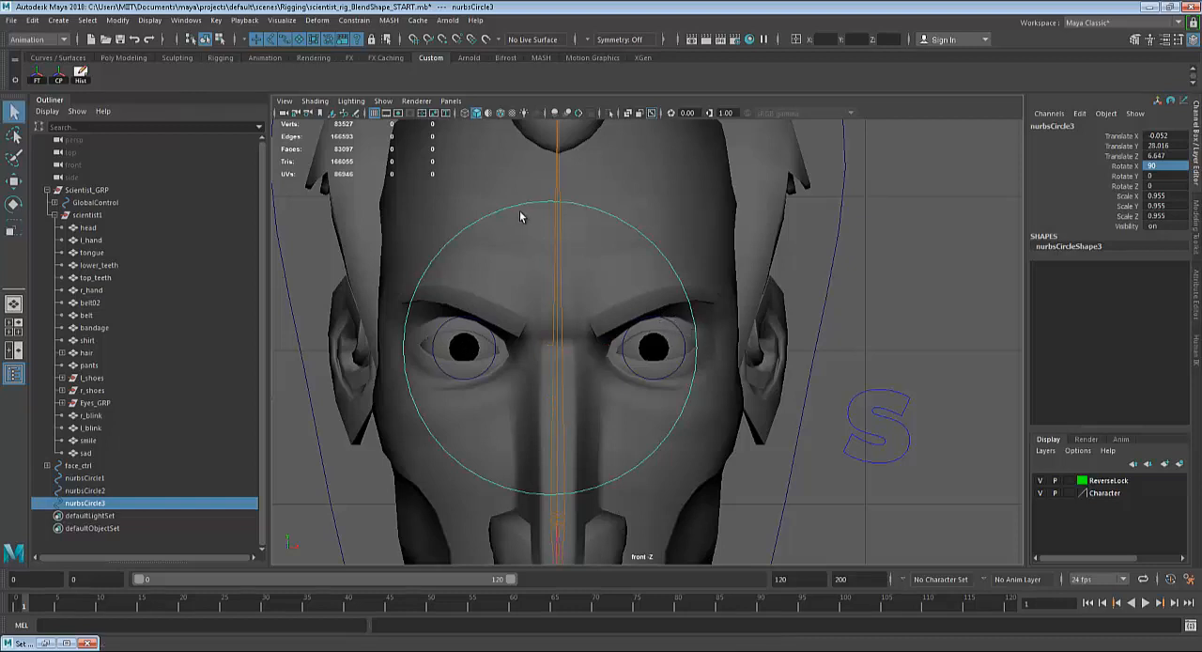
{"action": "right_click_drag", "start_coordinate": [528, 209], "coordinate": [504, 201]}
{"action": "left_click_drag", "start_coordinate": [543, 172], "coordinate": [558, 203]}
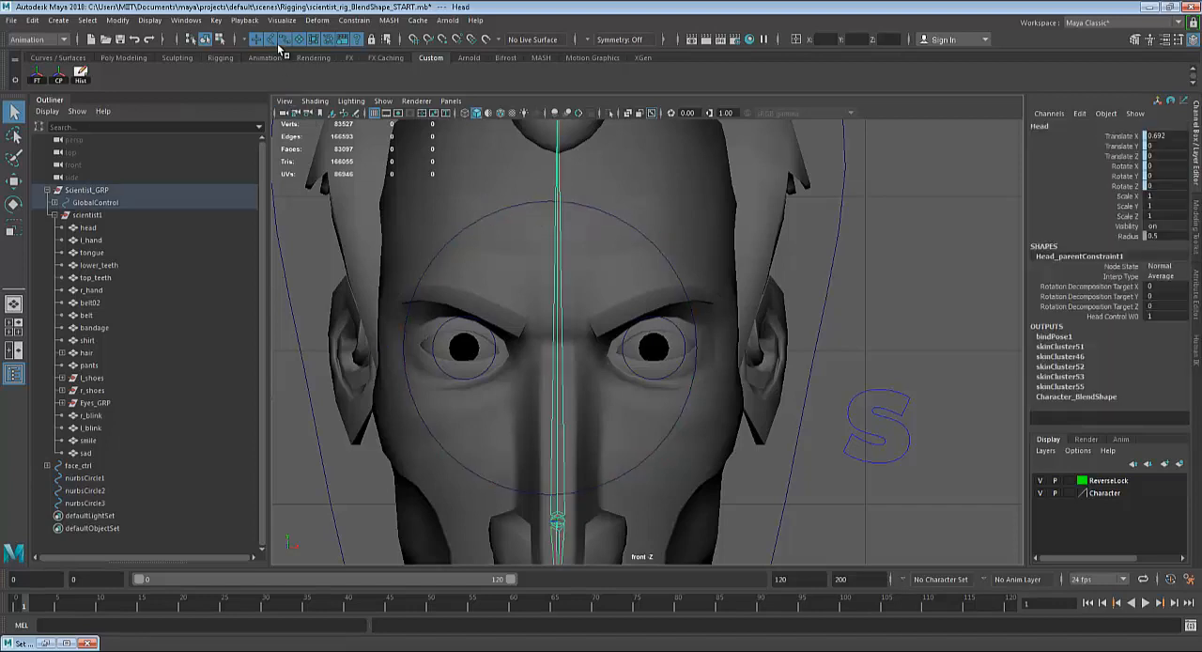
{"action": "left_click", "coordinate": [541, 204]}
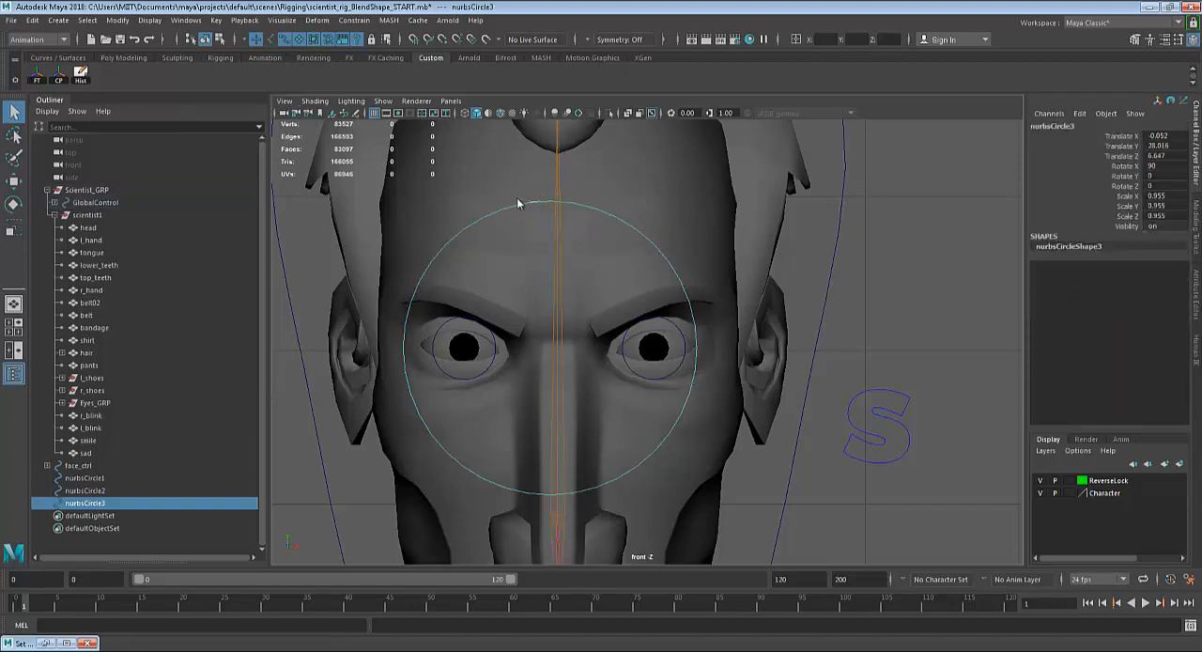
Pinch the middle of the large circle by scaling its top and bottom centre CVs vertically inward.
{"action": "right_click_drag", "start_coordinate": [522, 204], "coordinate": [526, 178]}
{"action": "left_click_drag", "start_coordinate": [561, 201], "coordinate": [562, 203]}
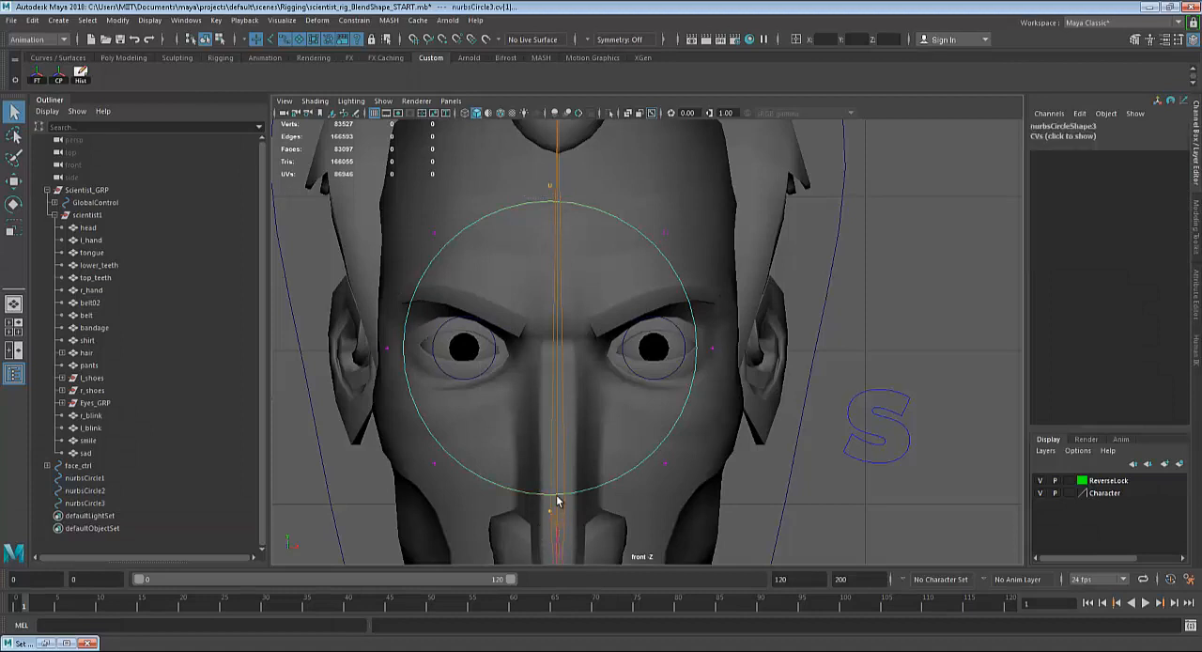
{"action": "key", "text": "r"}
{"action": "left_click_drag", "start_coordinate": [549, 396], "coordinate": [550, 341]}
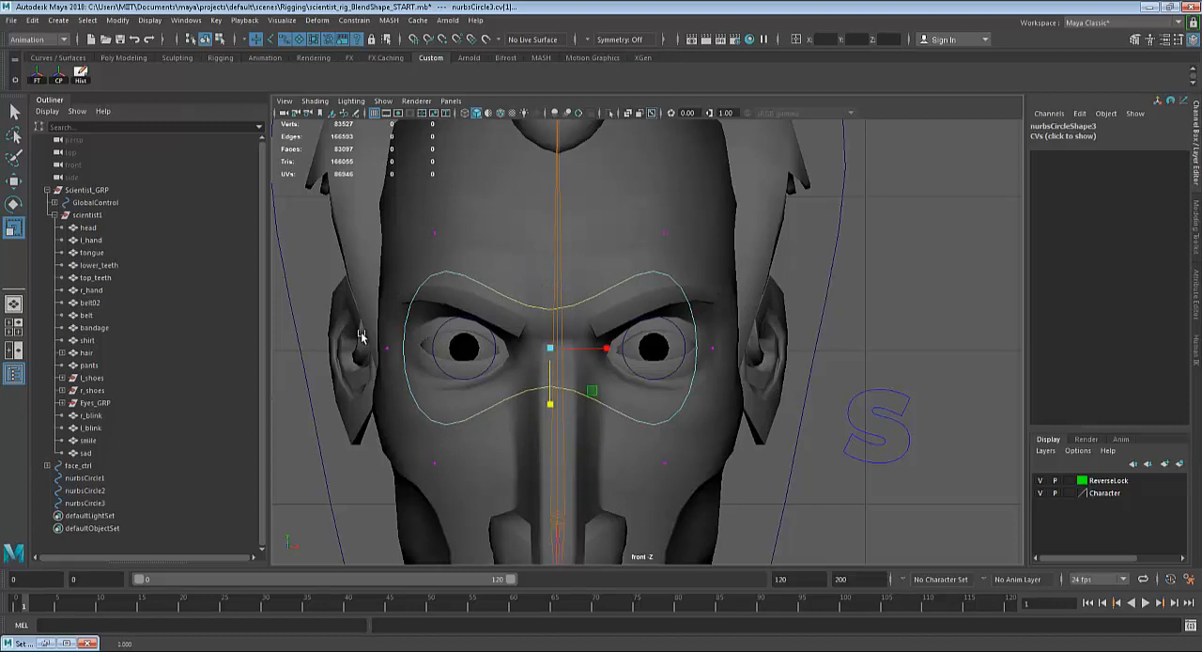
Scale the large control's four diagonal CVs slightly inward vertically, then return to object selection in the perspective view.
{"action": "left_click_drag", "start_coordinate": [413, 212], "coordinate": [456, 247]}
{"action": "left_click_drag", "start_coordinate": [667, 207], "coordinate": [649, 263], "text": "shift"}
{"action": "left_click_drag", "start_coordinate": [436, 460], "coordinate": [470, 487], "text": "shift"}
{"action": "left_click_drag", "start_coordinate": [626, 443], "coordinate": [710, 498], "text": "shift"}
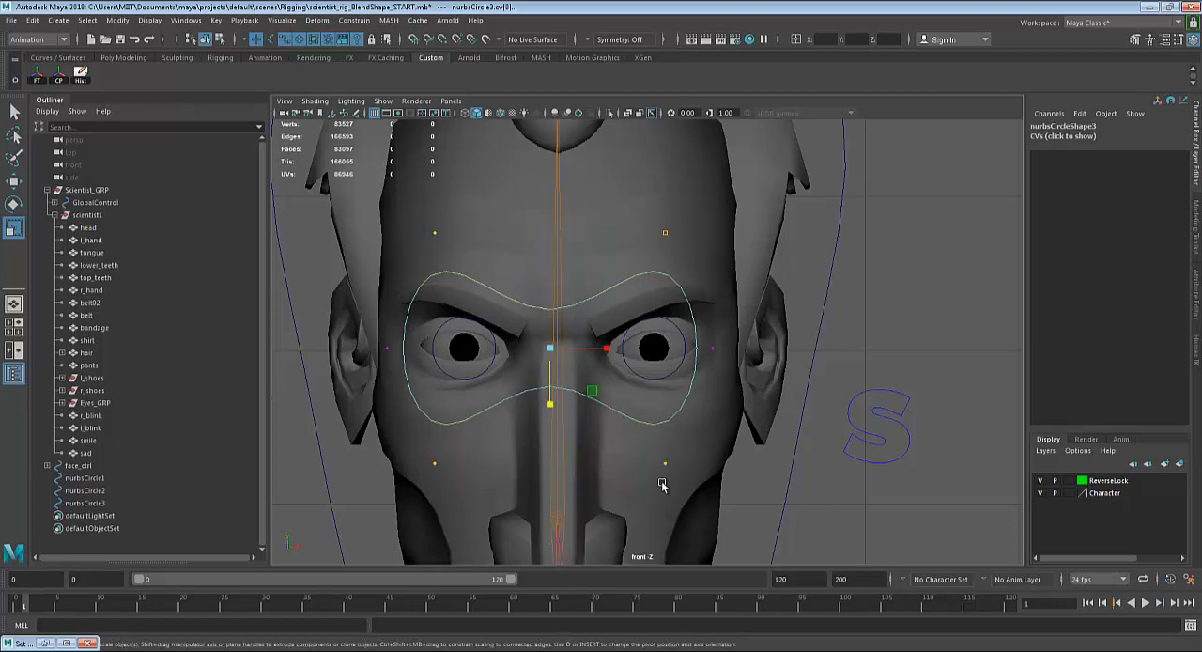
{"action": "left_click_drag", "start_coordinate": [549, 405], "coordinate": [550, 394]}
{"action": "key", "text": "space"}
{"action": "key", "text": "space"}
{"action": "key", "text": "q"}
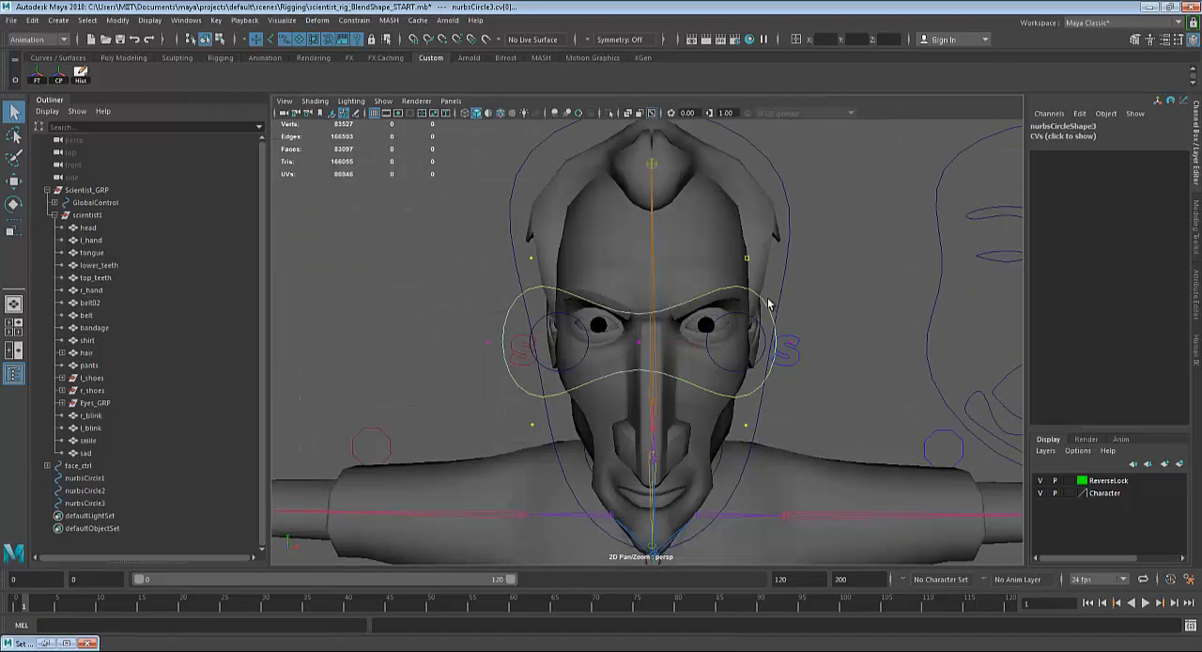
{"action": "right_click_drag", "start_coordinate": [769, 303], "coordinate": [830, 280]}
{"action": "left_click", "coordinate": [888, 380]}
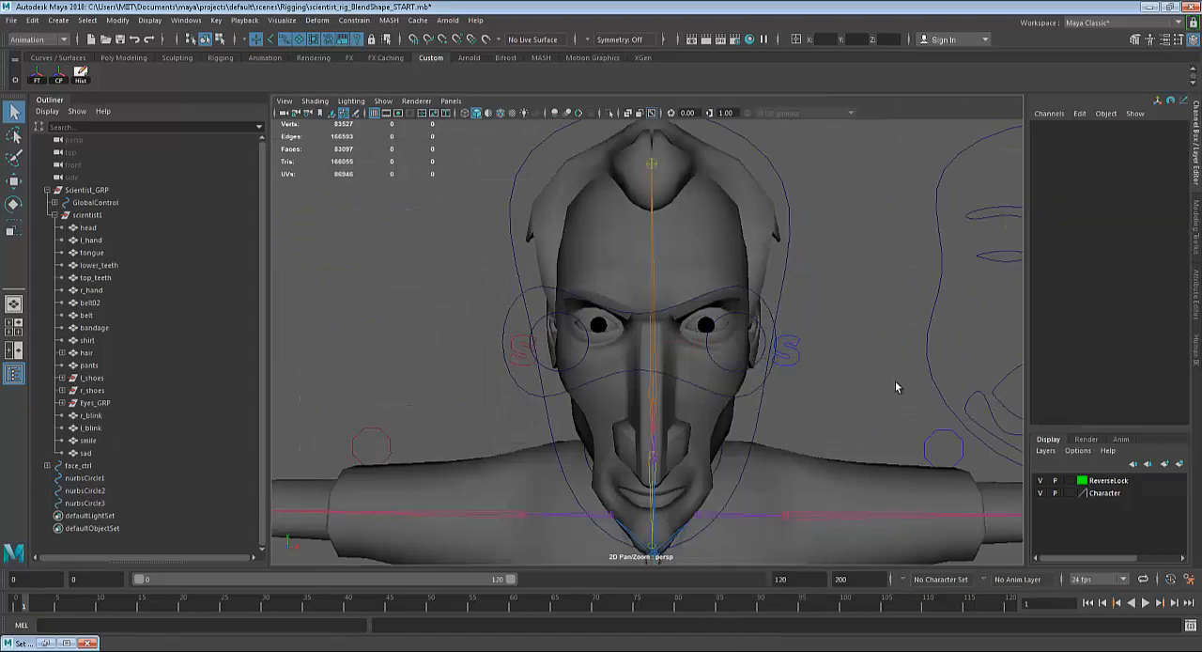
Select all three eye control curves, freeze their transformations, centre their pivots, and clear the selection.
{"action": "left_click_drag", "start_coordinate": [895, 382], "coordinate": [832, 386], "text": "alt"}
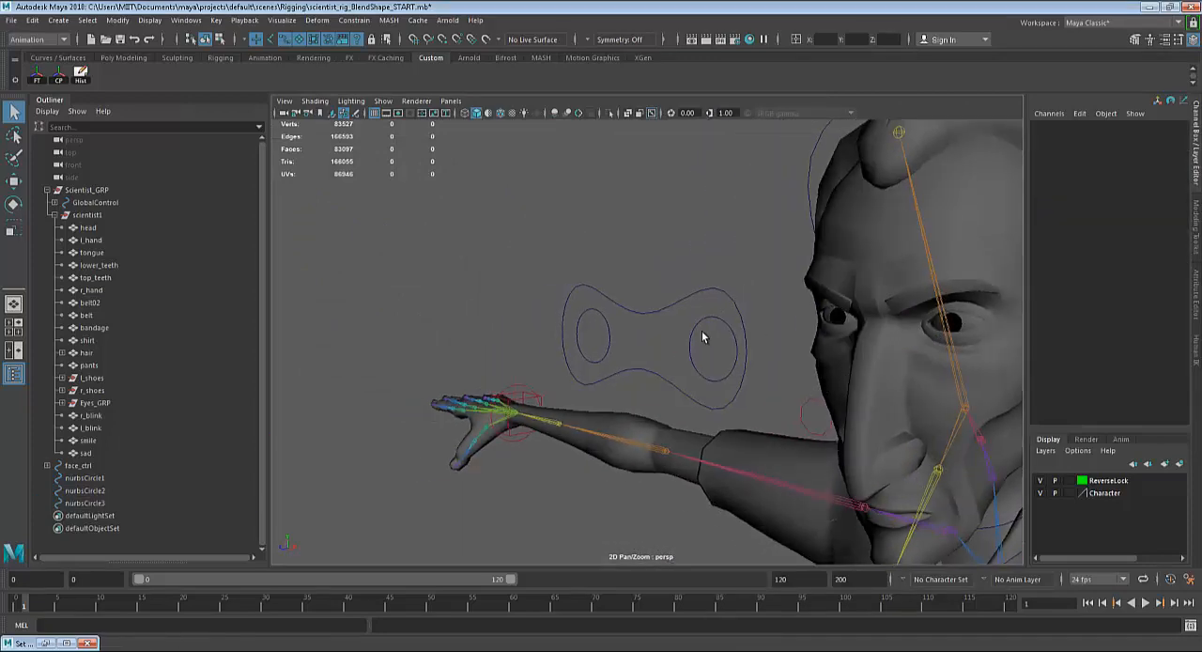
{"action": "left_click_drag", "start_coordinate": [747, 273], "coordinate": [571, 385]}
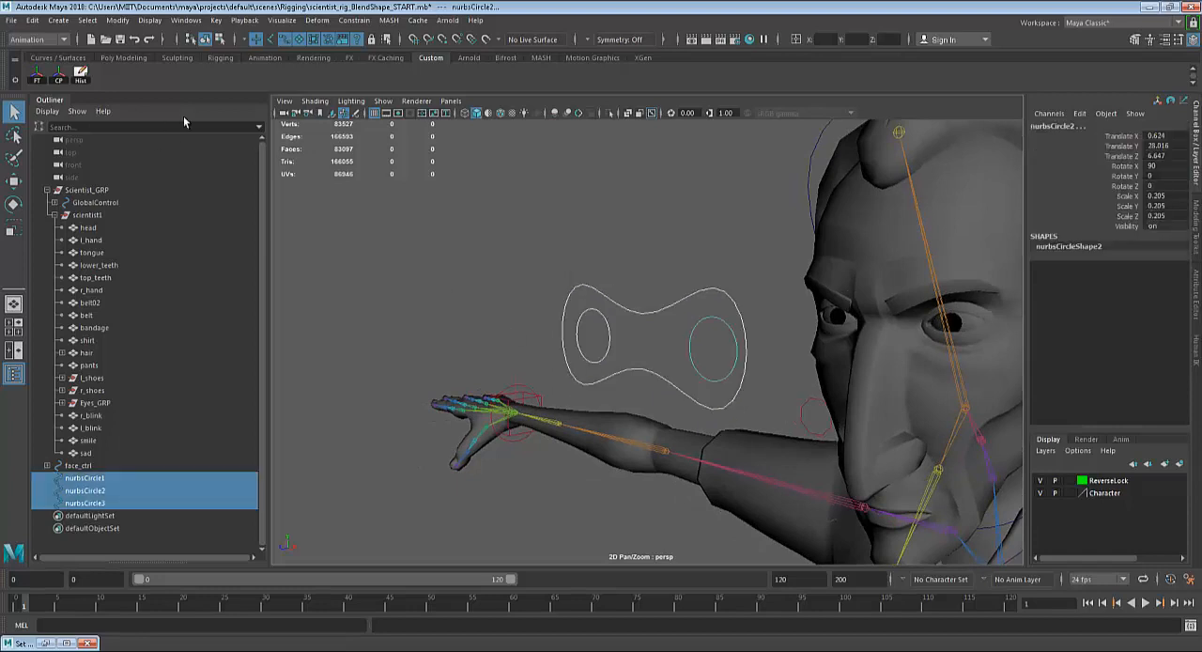
{"action": "left_click", "coordinate": [38, 80]}
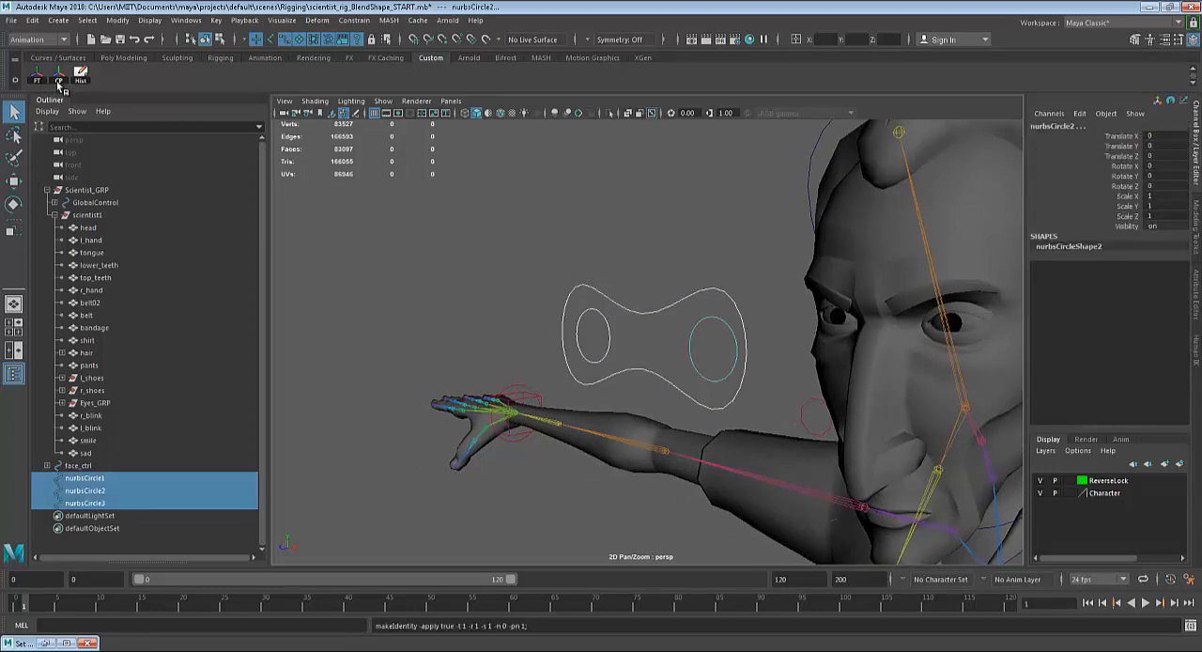
{"action": "left_click", "coordinate": [60, 81]}
{"action": "left_click", "coordinate": [440, 246]}
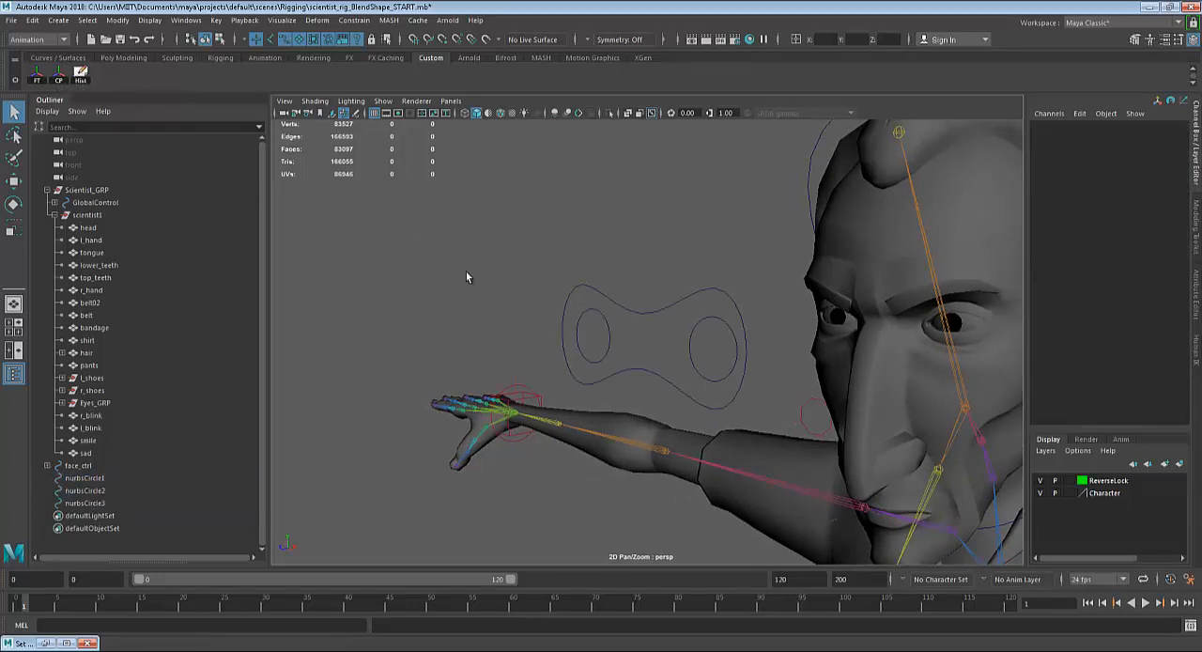
Select the circle control in front of the character's left eye.
{"action": "left_click", "coordinate": [626, 308]}
{"action": "left_click_drag", "start_coordinate": [644, 319], "coordinate": [518, 324], "text": "alt"}
{"action": "scroll", "coordinate": [521, 324], "scroll_direction": "up", "scroll_amount": 4}
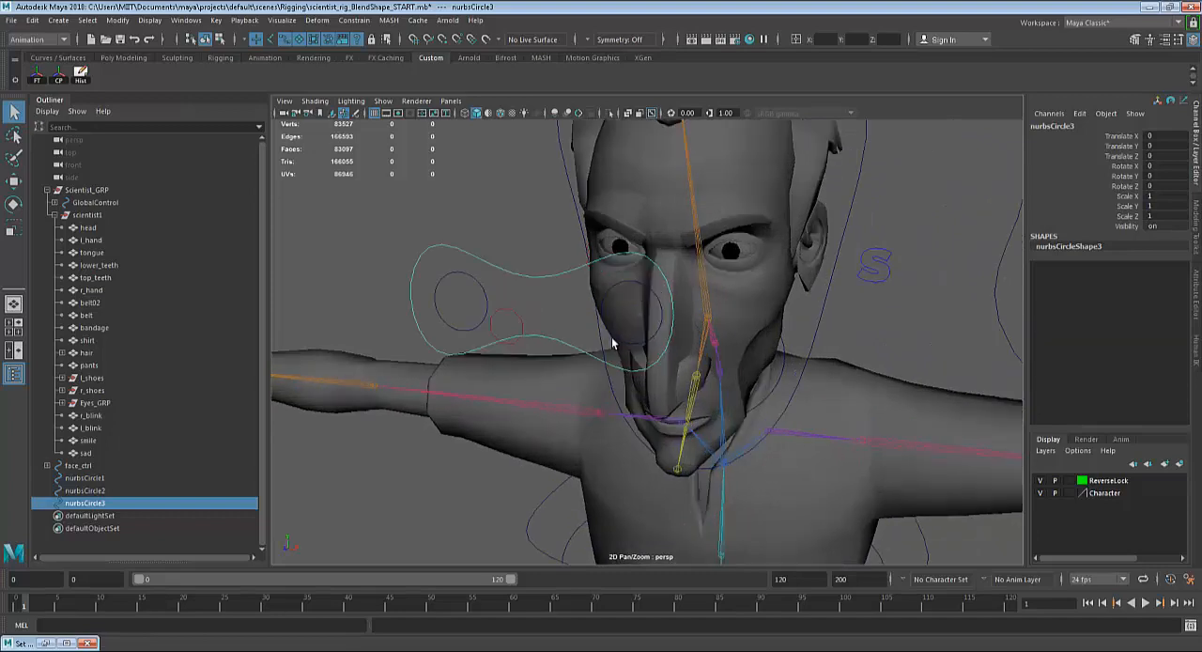
{"action": "left_click", "coordinate": [617, 284]}
{"action": "left_click_drag", "start_coordinate": [867, 350], "coordinate": [753, 292], "text": "alt"}
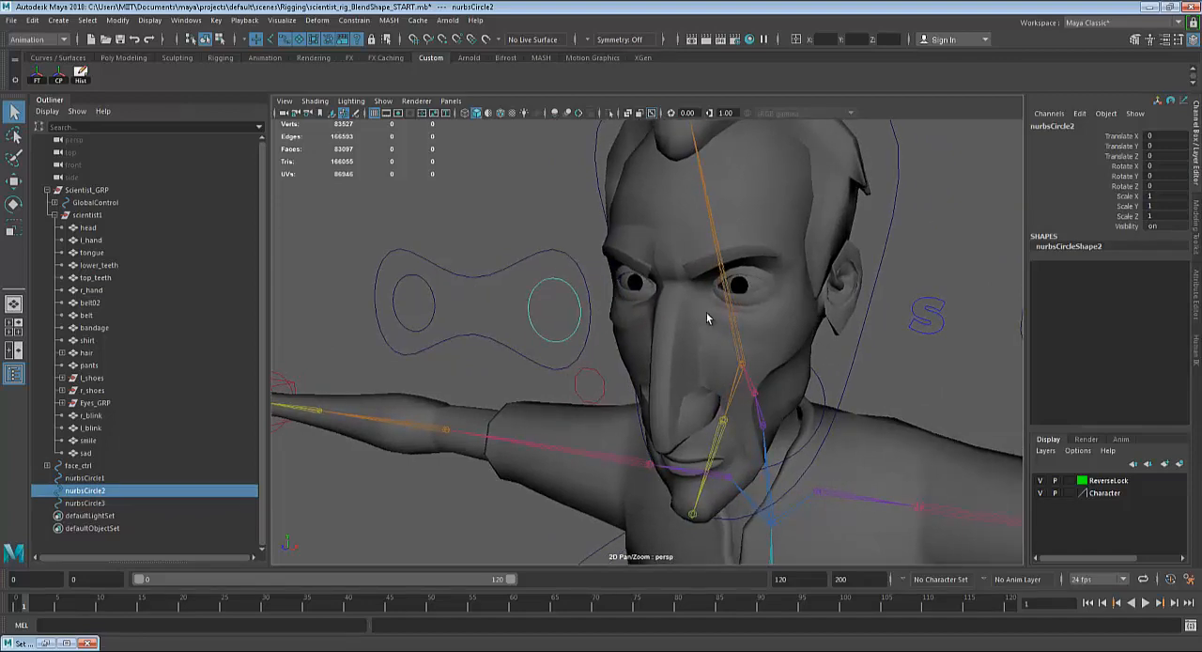
Try moving the left-eye circle control around and undo the move.
{"action": "key", "text": "w"}
{"action": "left_click_drag", "start_coordinate": [636, 370], "coordinate": [504, 314], "text": "alt"}
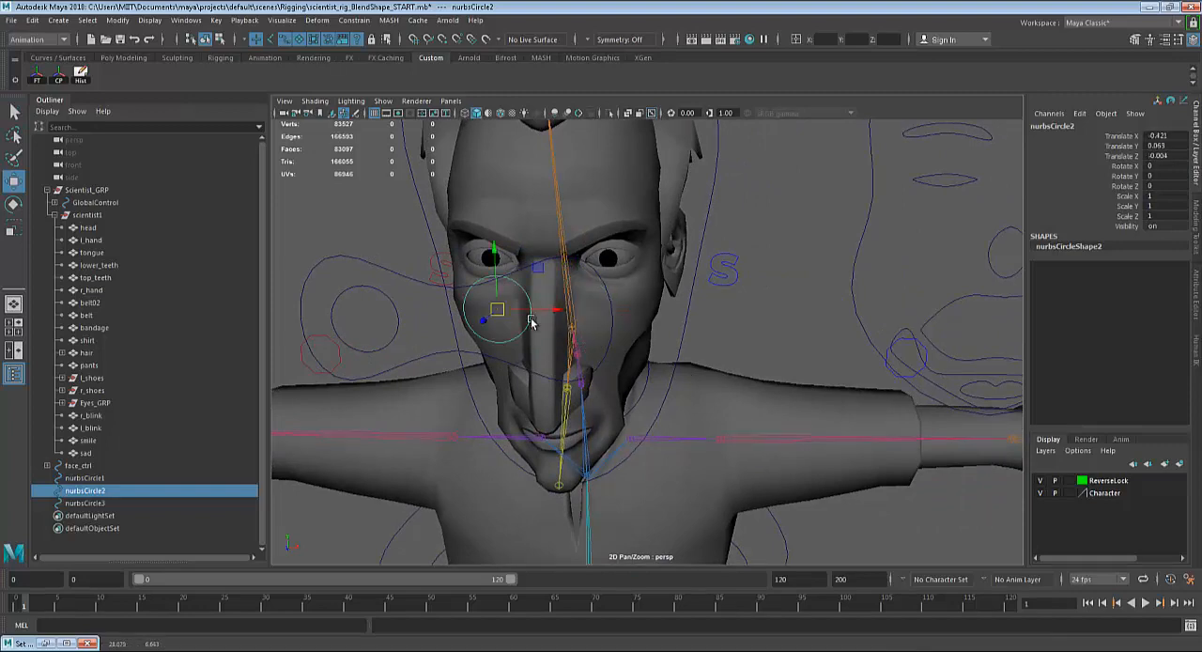
{"action": "key", "text": "ctrl+z"}
Aim-constrain the character's left eye to the circle control in front of it with the Aim constraint.
{"action": "left_click_drag", "start_coordinate": [733, 348], "coordinate": [676, 353], "text": "alt"}
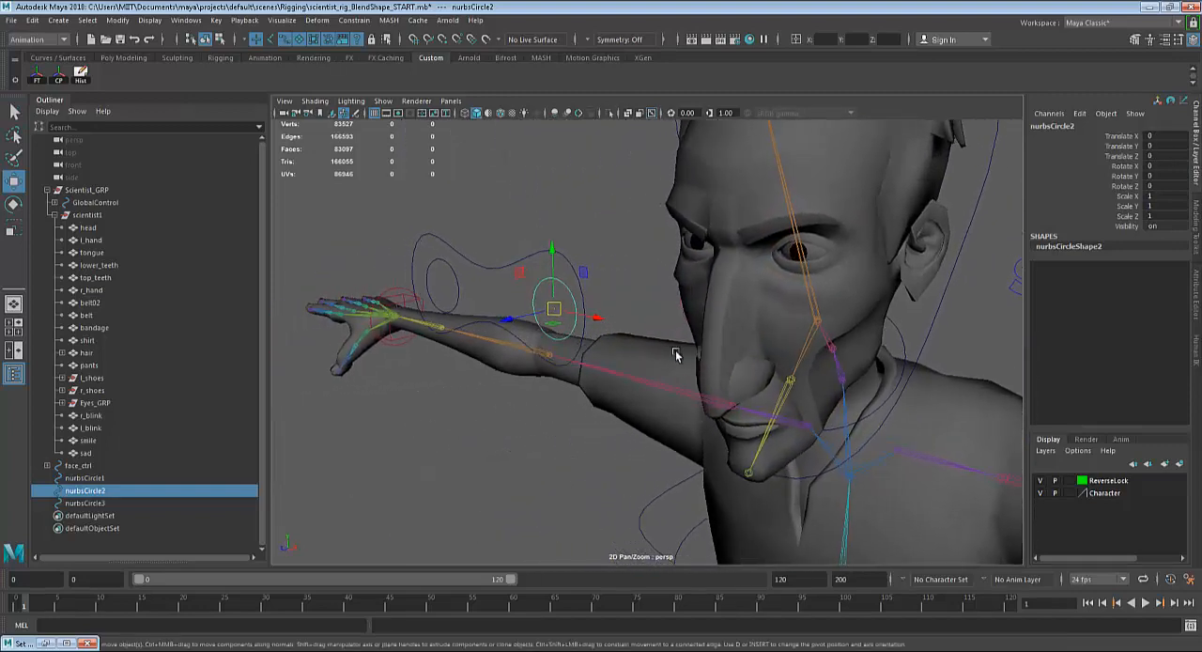
{"action": "key", "text": "q"}
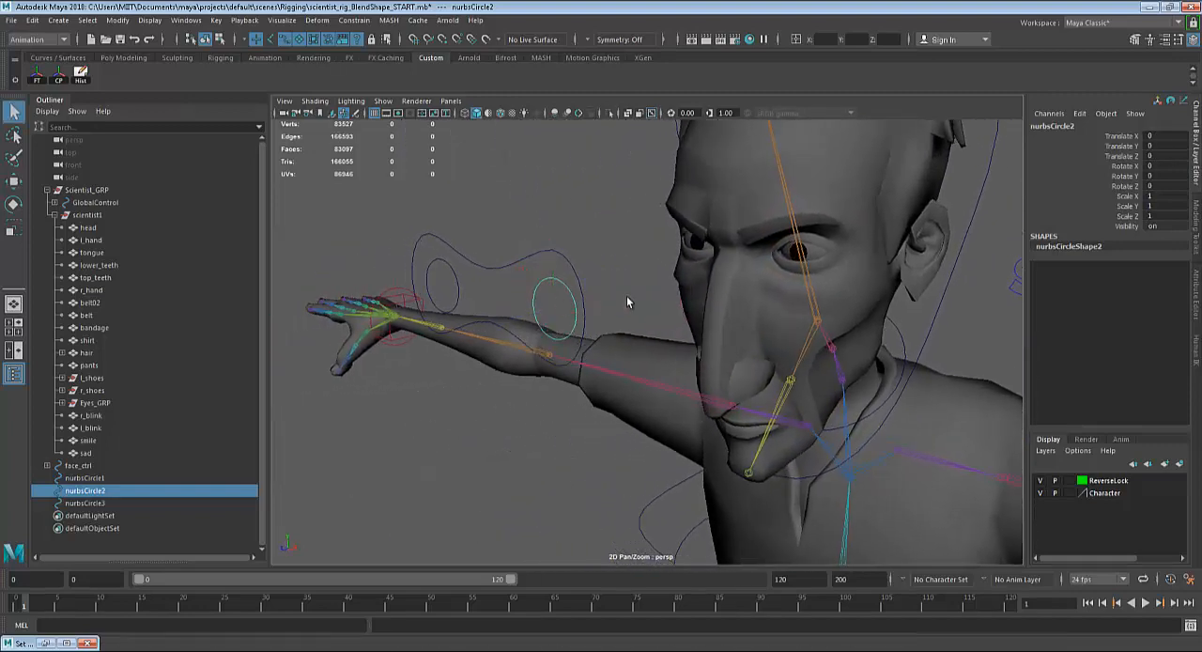
{"action": "left_click", "coordinate": [814, 257]}
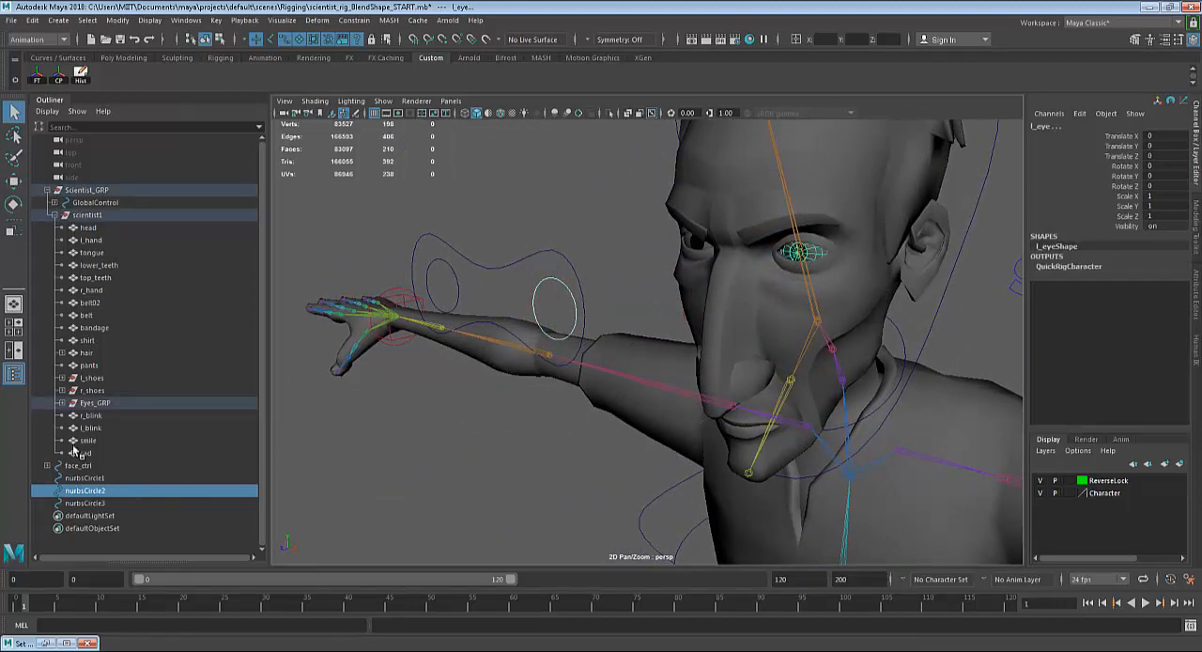
{"action": "left_click", "coordinate": [61, 403]}
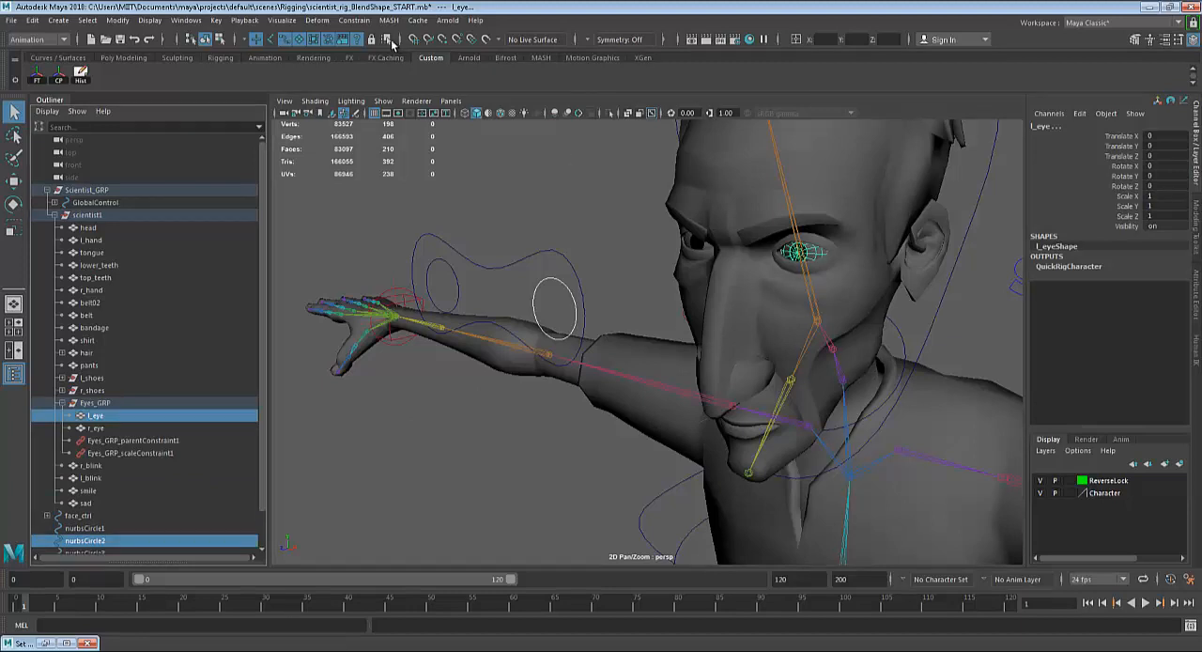
{"action": "left_click", "coordinate": [363, 25]}
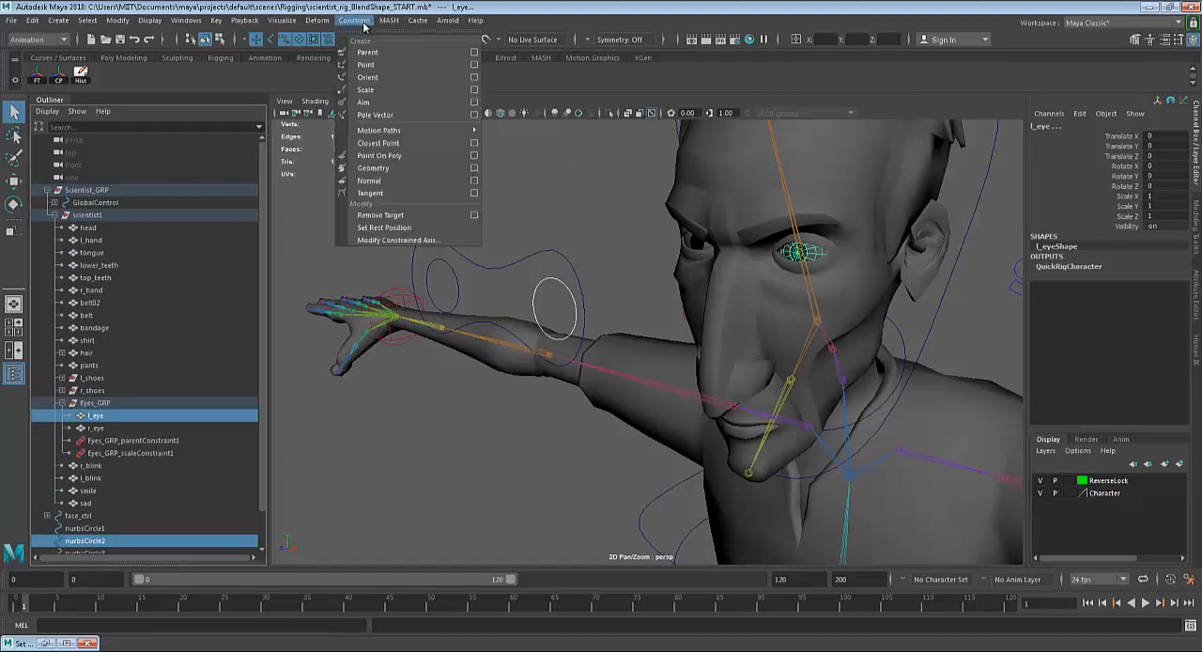
{"action": "left_click", "coordinate": [378, 102]}
Try moving the left-eye circle control sideways along X to test the eye's aim, and undo the move.
{"action": "left_click", "coordinate": [545, 282]}
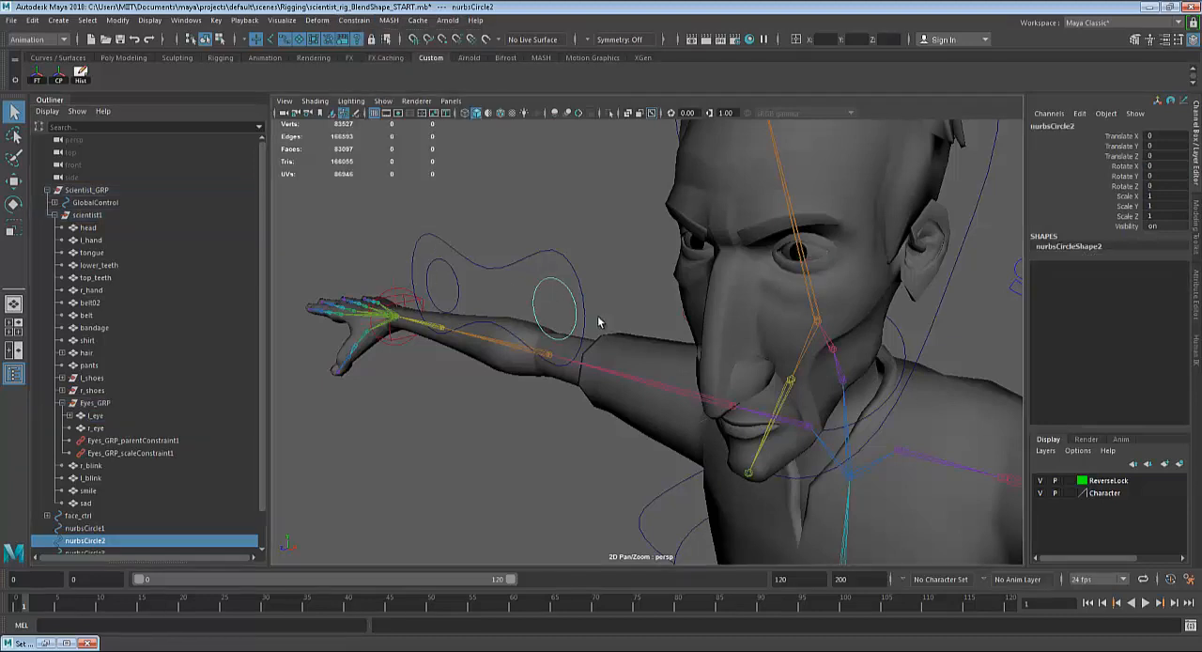
{"action": "key", "text": "w"}
{"action": "left_click_drag", "start_coordinate": [596, 317], "coordinate": [1120, 303]}
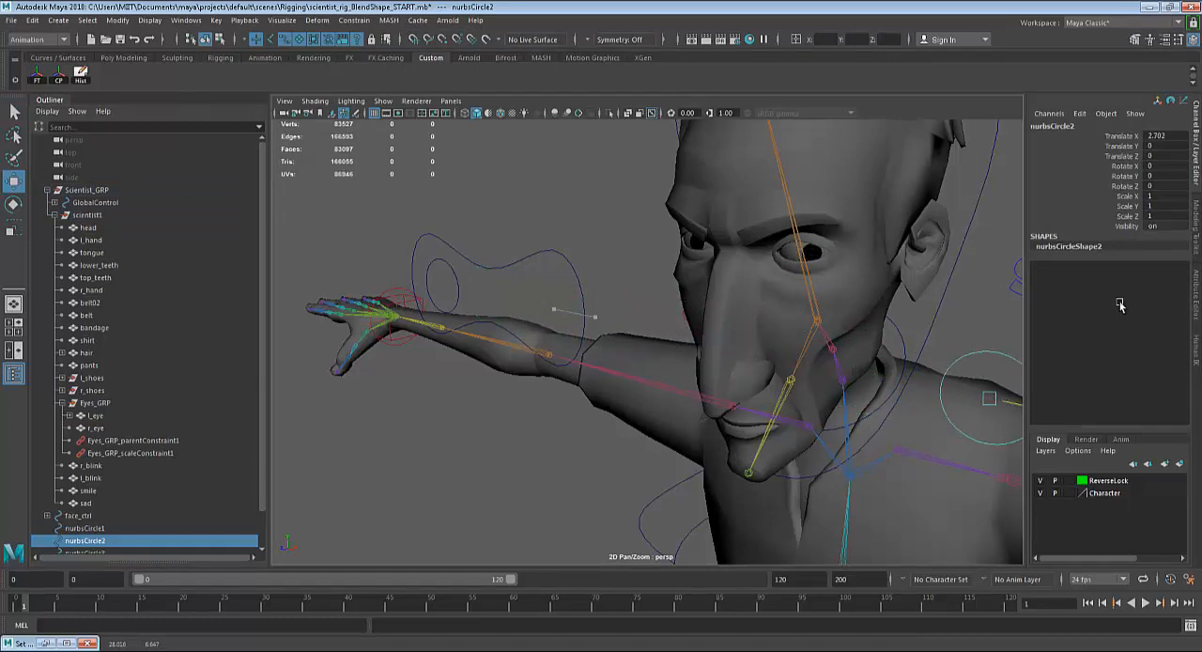
{"action": "key", "text": "ctrl+z"}
Select the left eyeball, examine its shape in wireframe from the front, and return to shaded display.
{"action": "left_click_drag", "start_coordinate": [724, 276], "coordinate": [837, 265], "text": "alt"}
{"action": "left_click", "coordinate": [837, 267]}
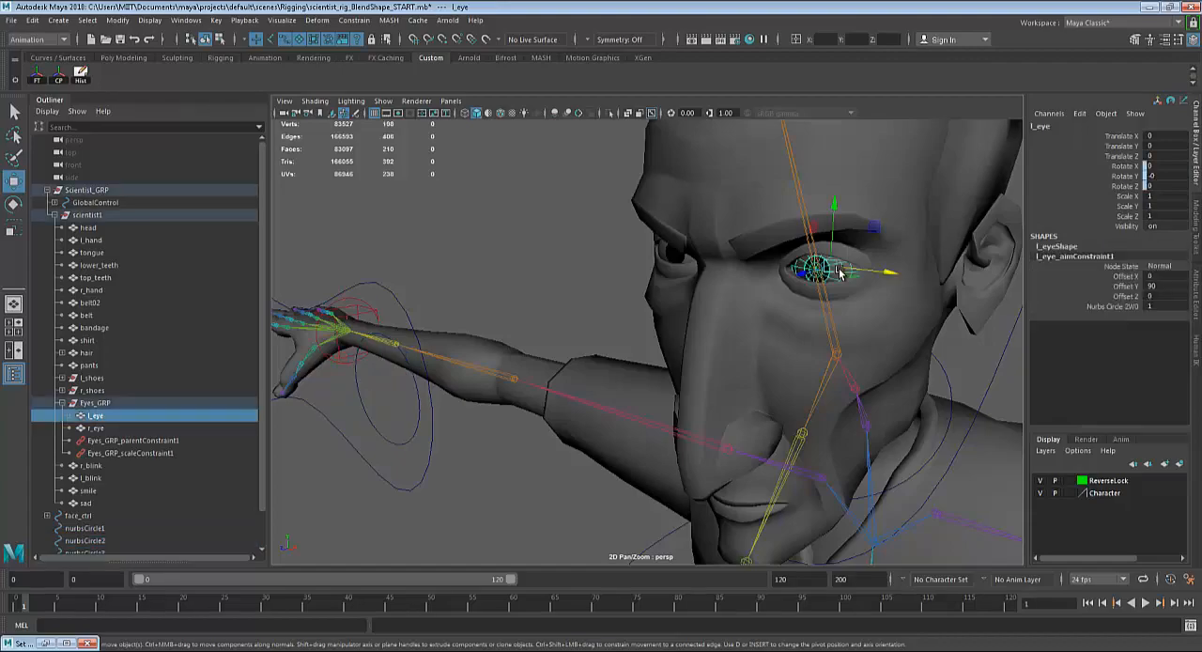
{"action": "key", "text": "4"}
{"action": "left_click_drag", "start_coordinate": [789, 357], "coordinate": [706, 341], "text": "alt"}
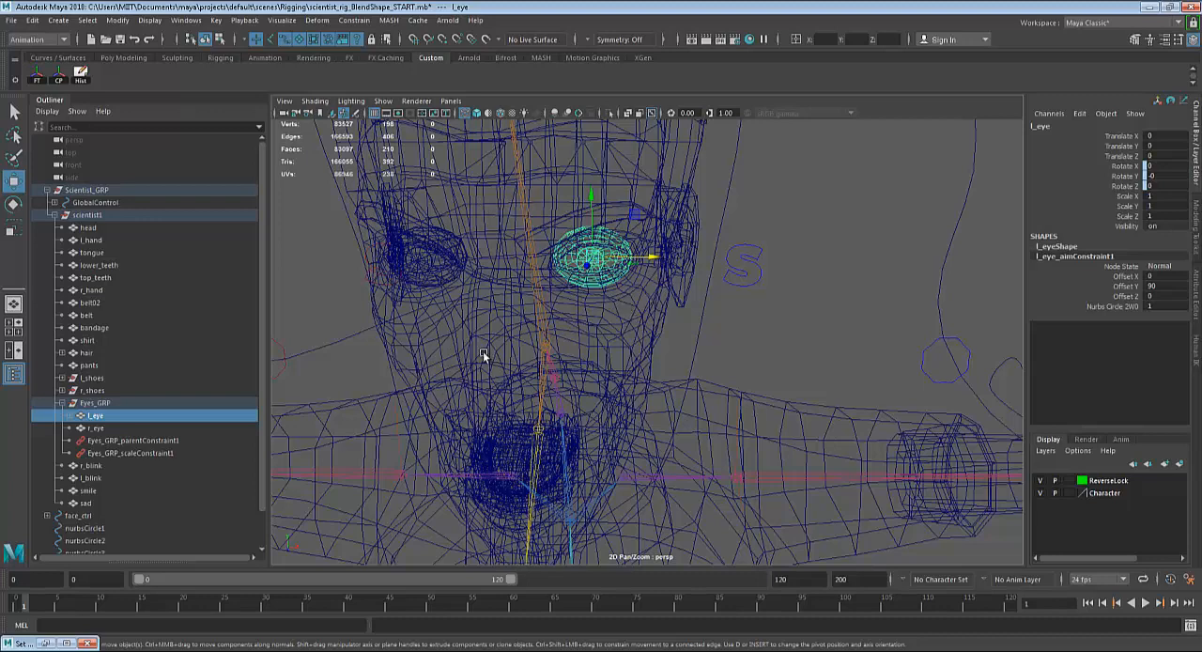
{"action": "left_click_drag", "start_coordinate": [483, 352], "coordinate": [475, 354], "text": "alt"}
{"action": "key", "text": "5"}
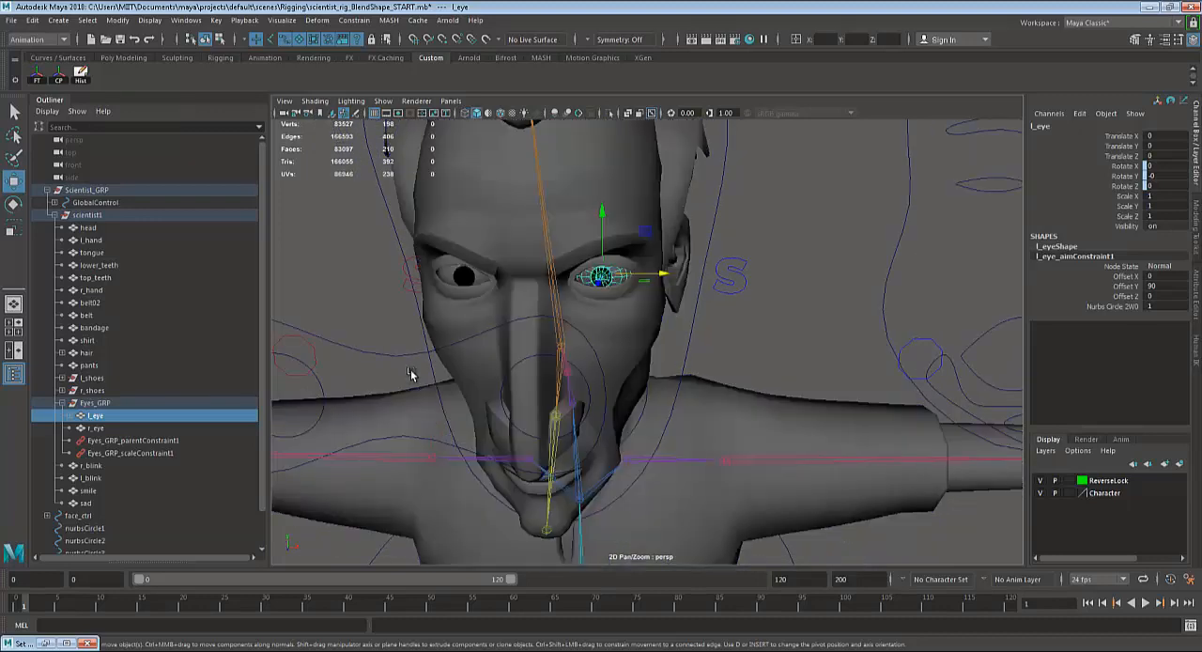
Select the left-eye circle control, try moving it far across the face, and undo the move.
{"action": "left_click", "coordinate": [533, 378]}
{"action": "left_click_drag", "start_coordinate": [557, 383], "coordinate": [59, 352]}
{"action": "key", "text": "ctrl+z"}
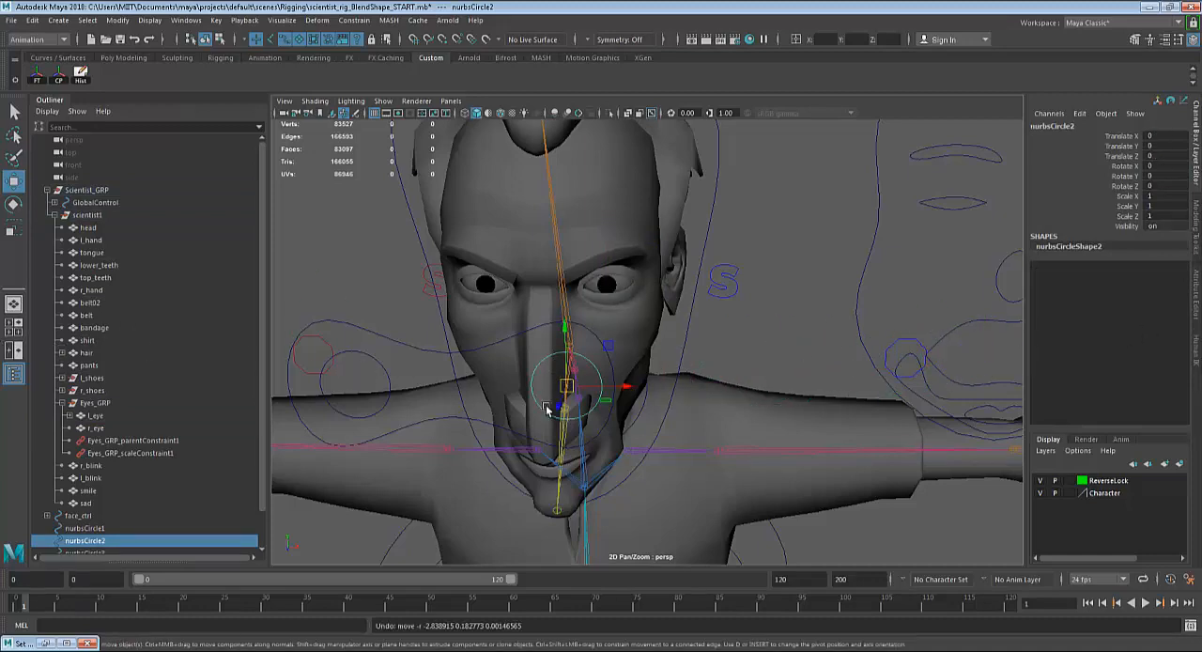
Scale the left eyeball to about 0.877 in X, 1.008 in Y and 1.066 in Z, checking its shape in wireframe.
{"action": "left_click_drag", "start_coordinate": [547, 408], "coordinate": [639, 415], "text": "alt"}
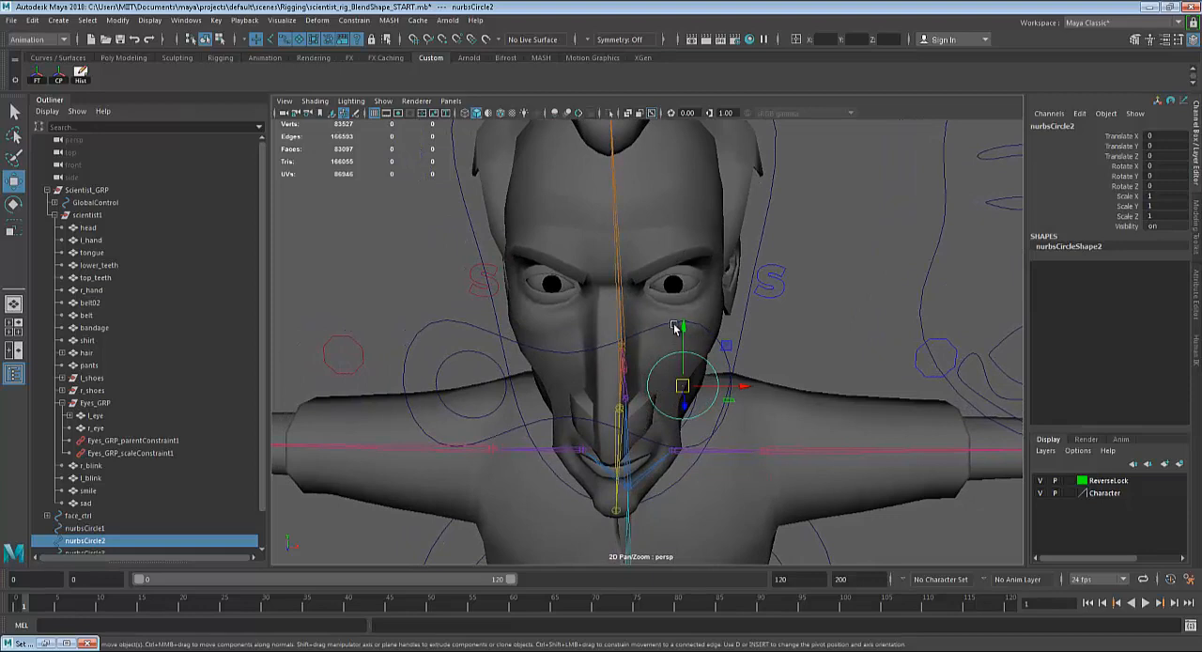
{"action": "left_click", "coordinate": [690, 282]}
{"action": "left_click", "coordinate": [686, 284]}
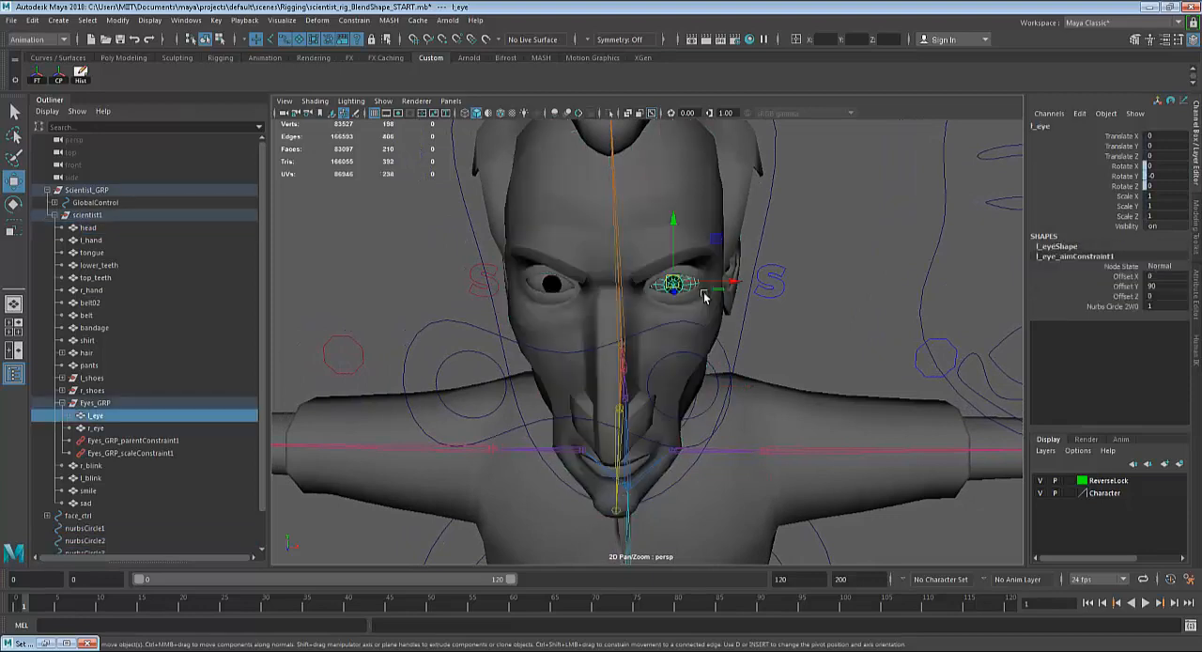
{"action": "scroll", "coordinate": [730, 293], "scroll_direction": "up", "scroll_amount": 4}
{"action": "left_click_drag", "start_coordinate": [744, 250], "coordinate": [734, 249]}
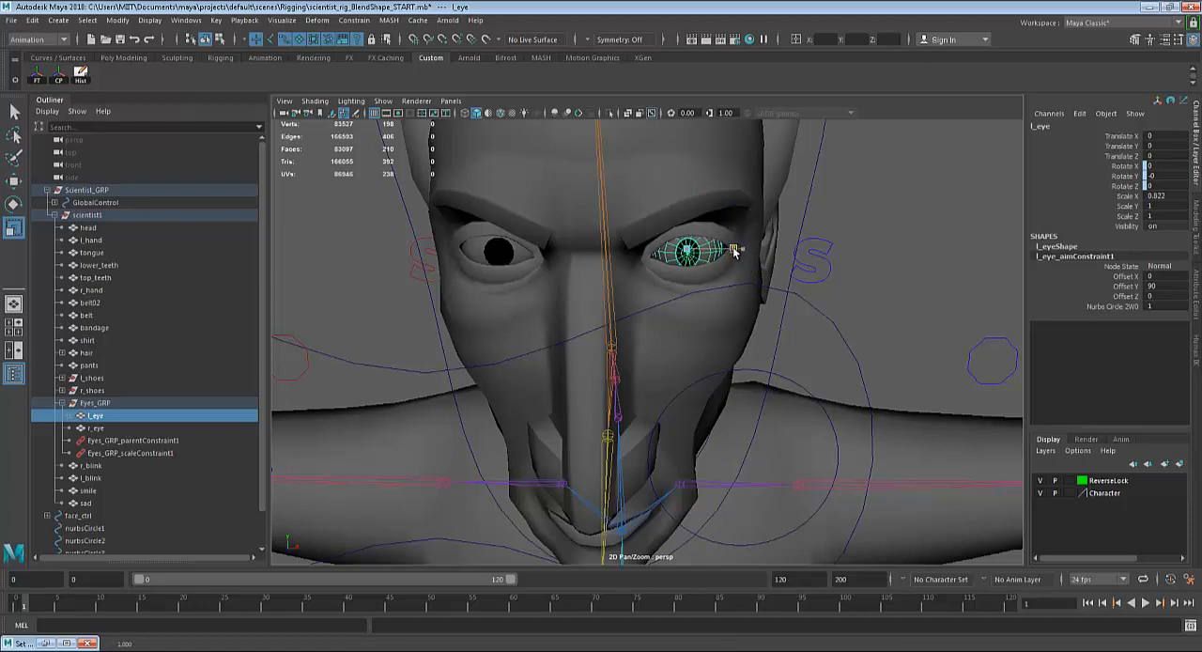
{"action": "key", "text": "w"}
{"action": "key", "text": "4"}
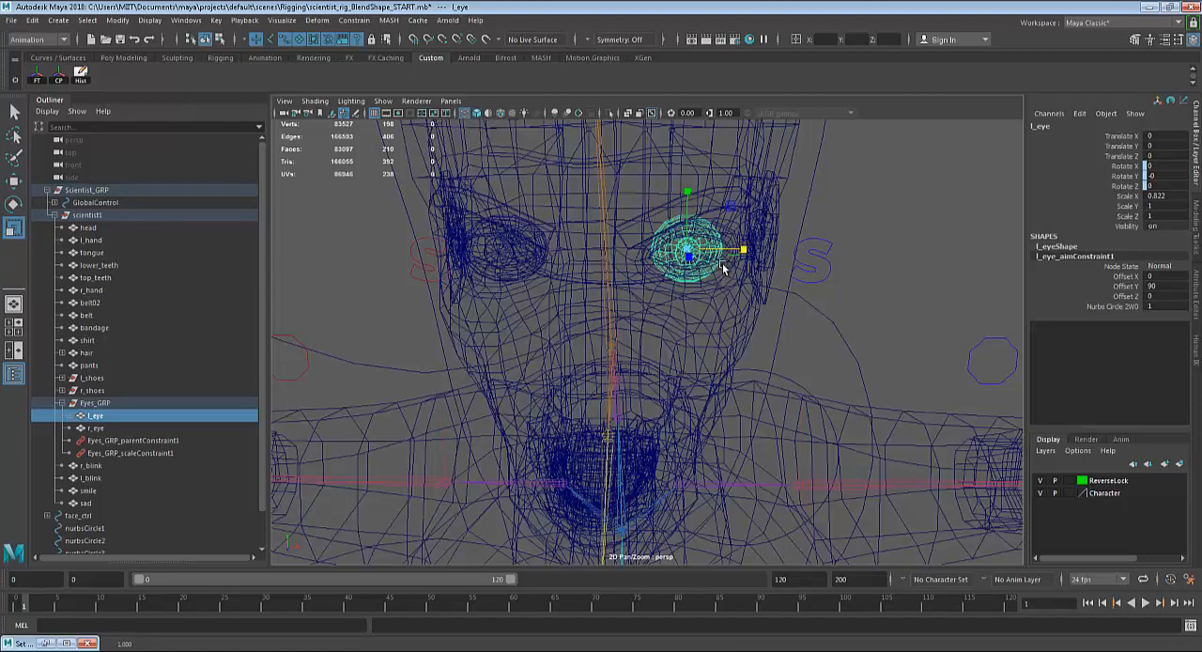
{"action": "key", "text": "5"}
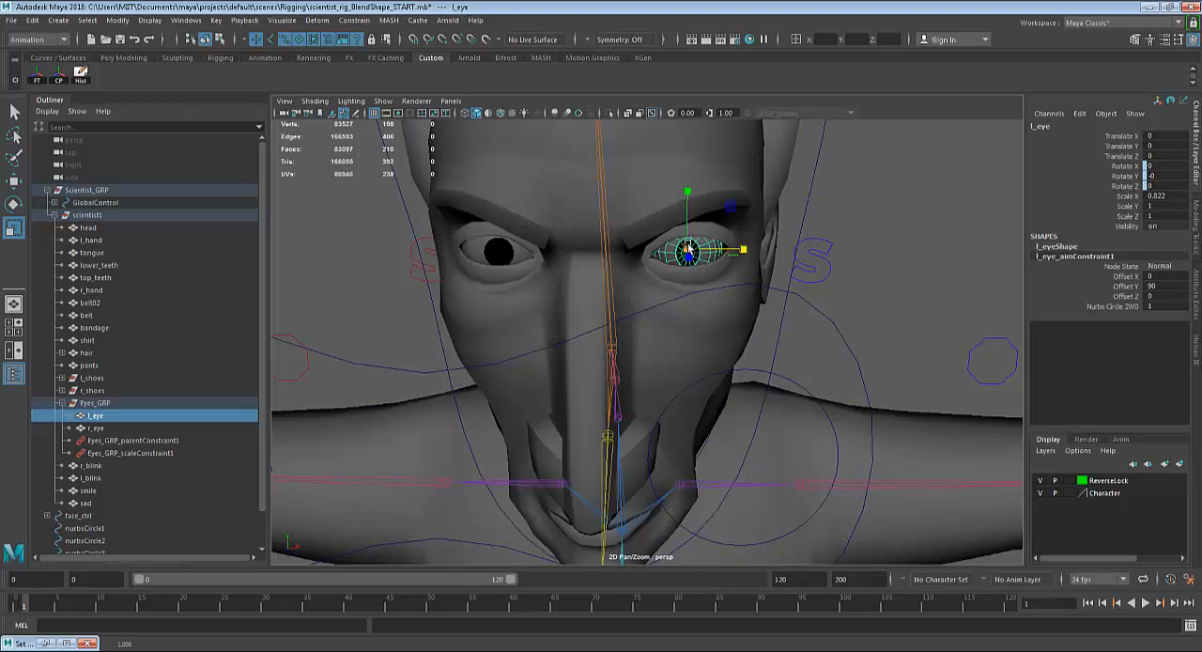
{"action": "left_click_drag", "start_coordinate": [690, 192], "coordinate": [689, 192]}
{"action": "left_click_drag", "start_coordinate": [688, 247], "coordinate": [718, 246]}
{"action": "left_click_drag", "start_coordinate": [879, 218], "coordinate": [946, 207]}
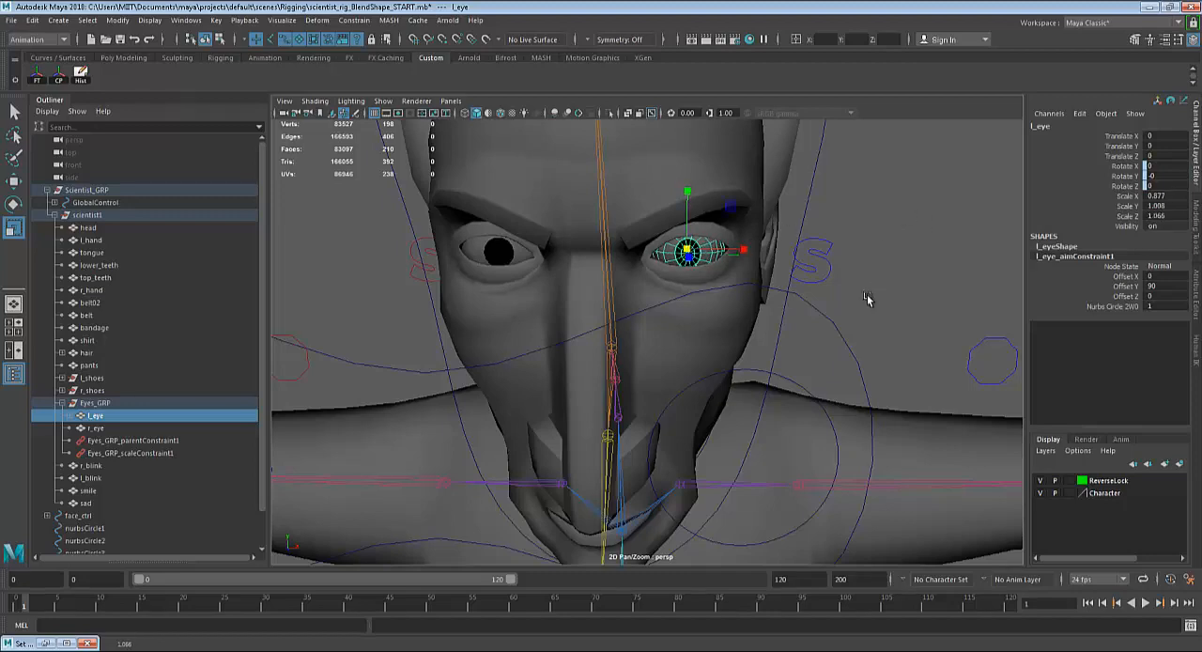
Examine up close from the side how the rescaled left eyeball sits in its socket, then clear the selection.
{"action": "left_click_drag", "start_coordinate": [868, 298], "coordinate": [734, 299], "text": "alt"}
{"action": "key", "text": "f"}
{"action": "key", "text": "w"}
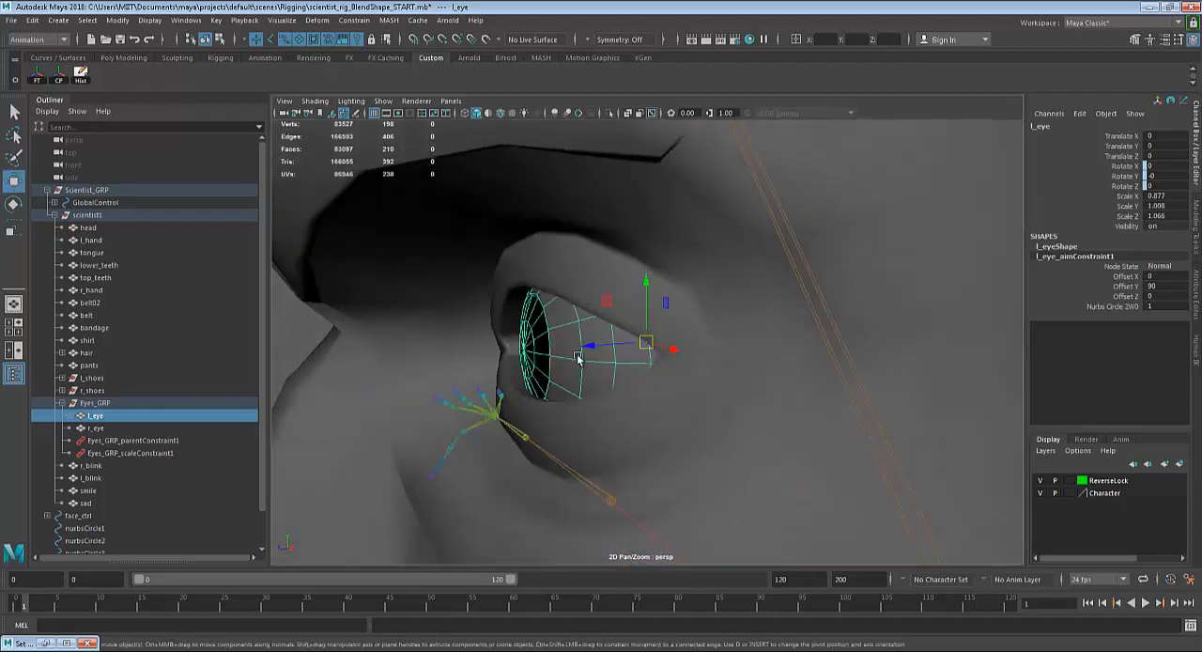
{"action": "left_click_drag", "start_coordinate": [589, 348], "coordinate": [696, 386]}
{"action": "scroll", "coordinate": [607, 348], "scroll_direction": "down", "scroll_amount": 8}
{"action": "left_click", "coordinate": [806, 389]}
{"action": "scroll", "coordinate": [807, 389], "scroll_direction": "down", "scroll_amount": 6}
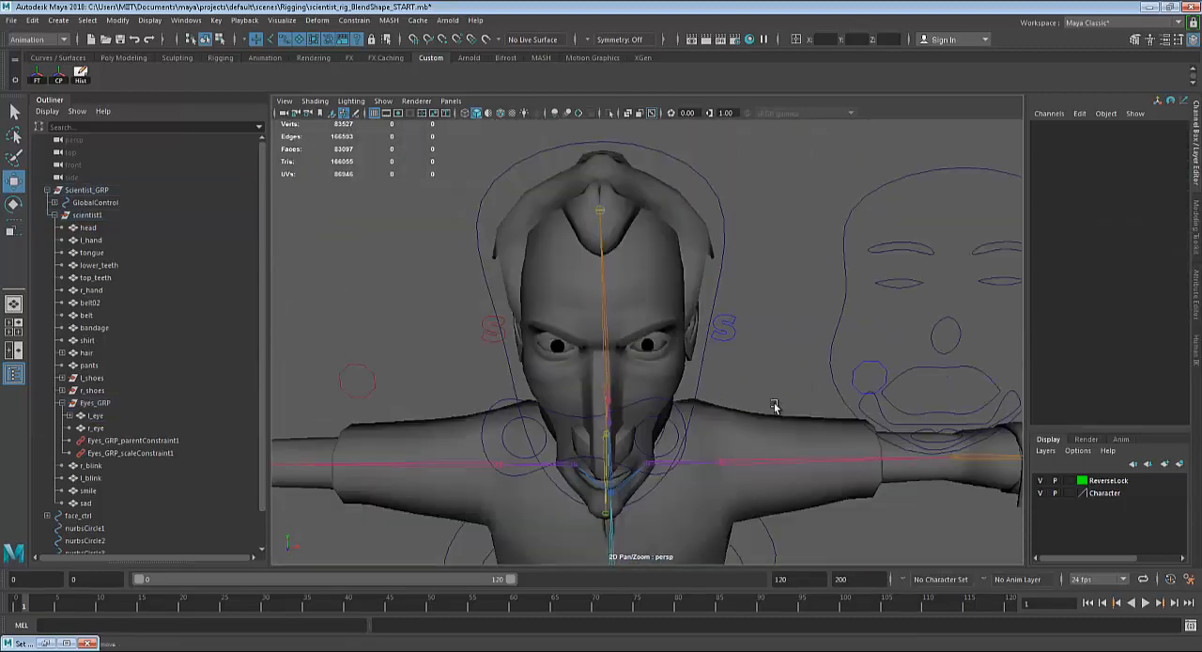
Test the rescaled left eye by moving its circle control sideways, then return the control to its original position.
{"action": "left_click", "coordinate": [645, 402]}
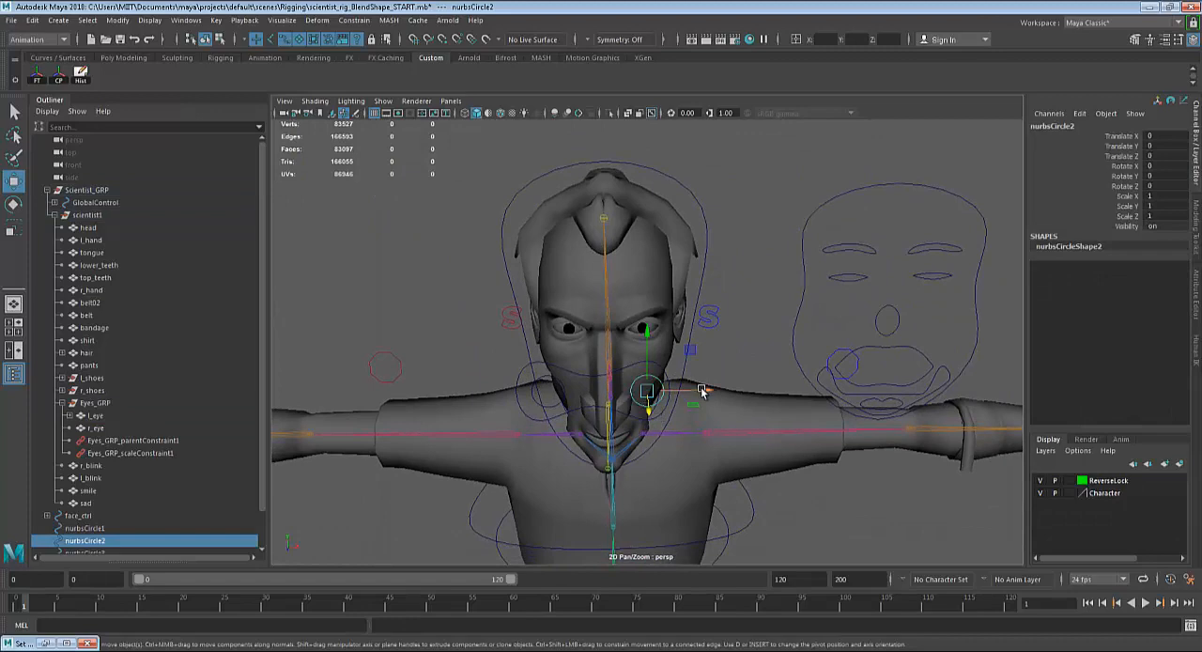
{"action": "left_click_drag", "start_coordinate": [700, 390], "coordinate": [602, 391]}
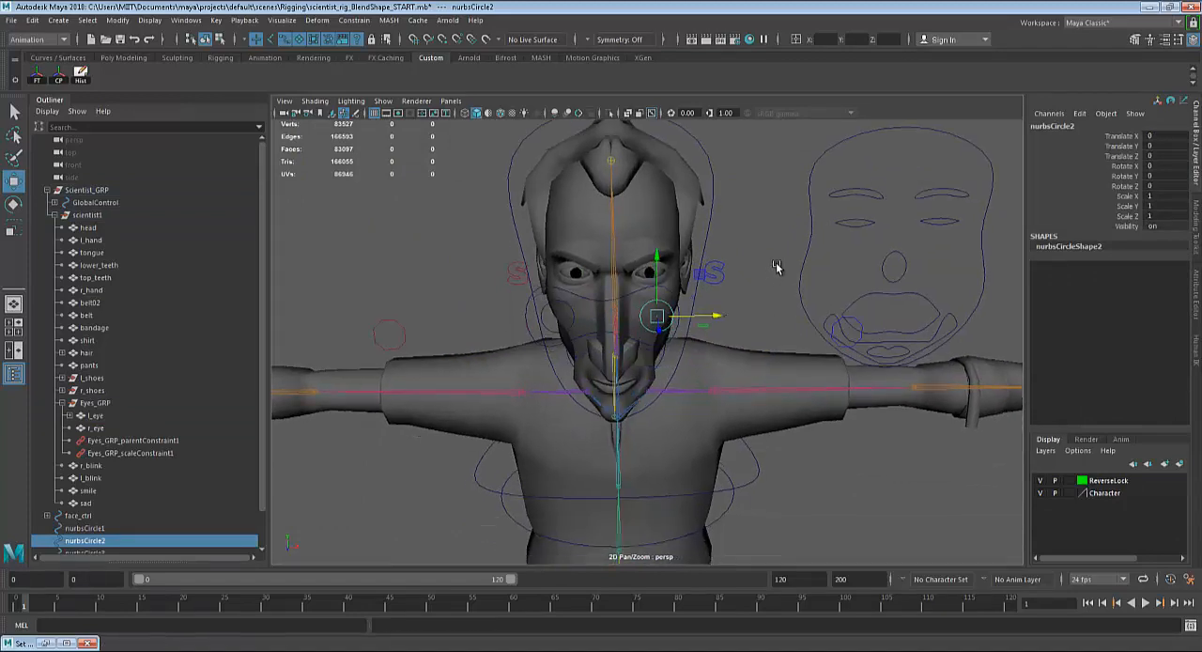
{"action": "left_click_drag", "start_coordinate": [777, 267], "coordinate": [759, 269], "text": "alt"}
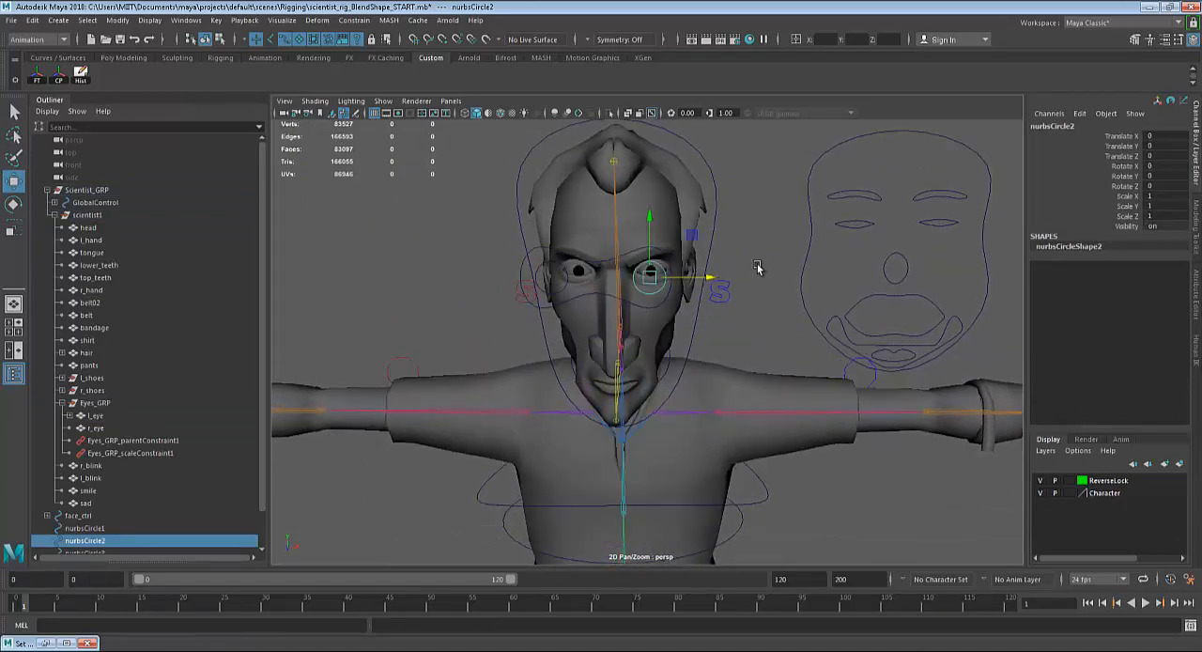
{"action": "right_click_drag", "start_coordinate": [759, 268], "coordinate": [781, 304], "text": "alt"}
{"action": "left_click_drag", "start_coordinate": [781, 304], "coordinate": [794, 348], "text": "alt"}
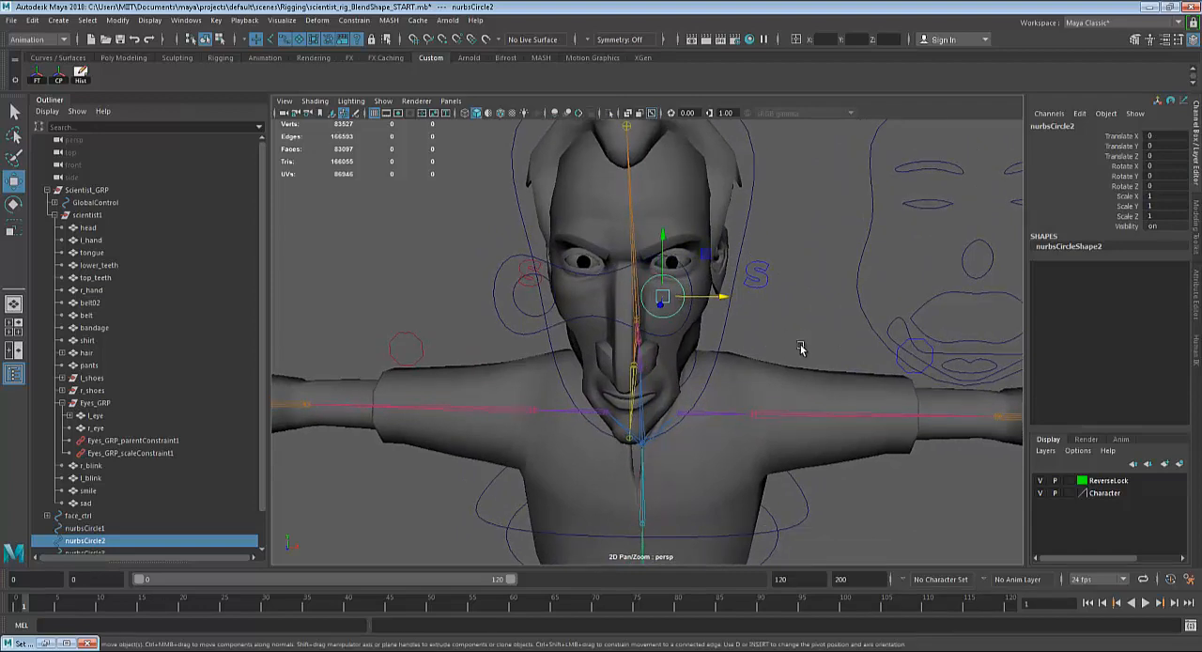
{"action": "scroll", "coordinate": [787, 344], "scroll_direction": "down", "scroll_amount": 2}
Aim-constrain the character's right eye to its own circle control, selecting the circle first and the eyeball second.
{"action": "left_click", "coordinate": [577, 310]}
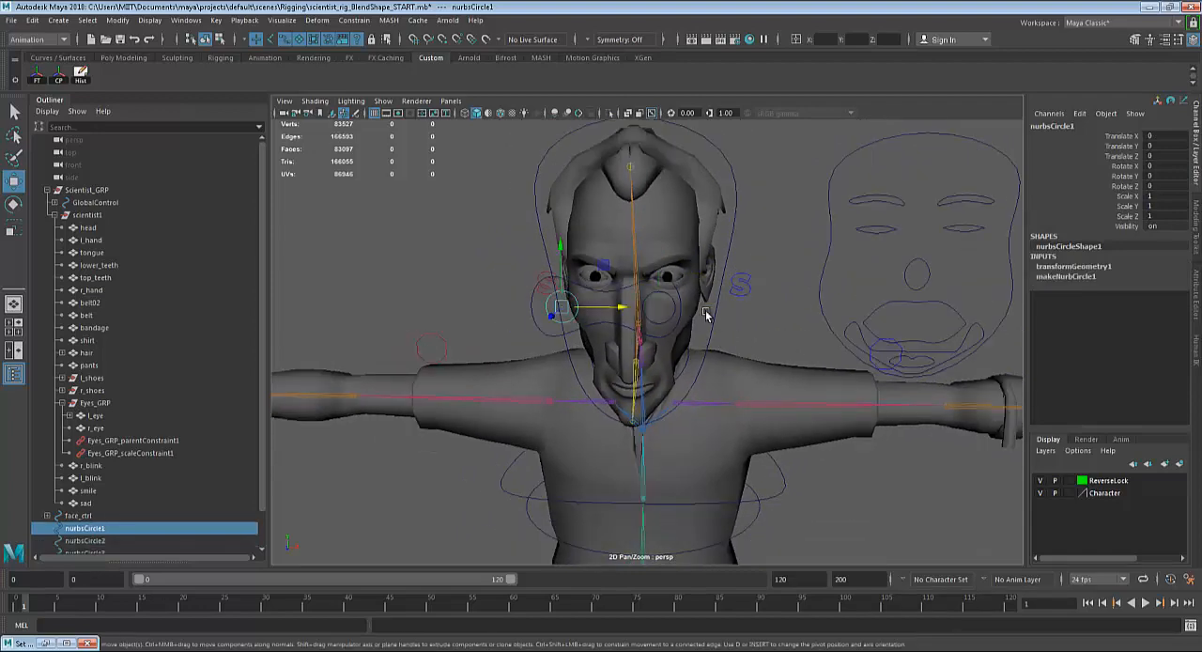
{"action": "left_click_drag", "start_coordinate": [707, 333], "coordinate": [639, 375], "text": "alt"}
{"action": "right_click_drag", "start_coordinate": [639, 375], "coordinate": [650, 395], "text": "alt"}
{"action": "left_click_drag", "start_coordinate": [649, 394], "coordinate": [649, 341], "text": "alt"}
{"action": "left_click", "coordinate": [588, 283], "text": "shift"}
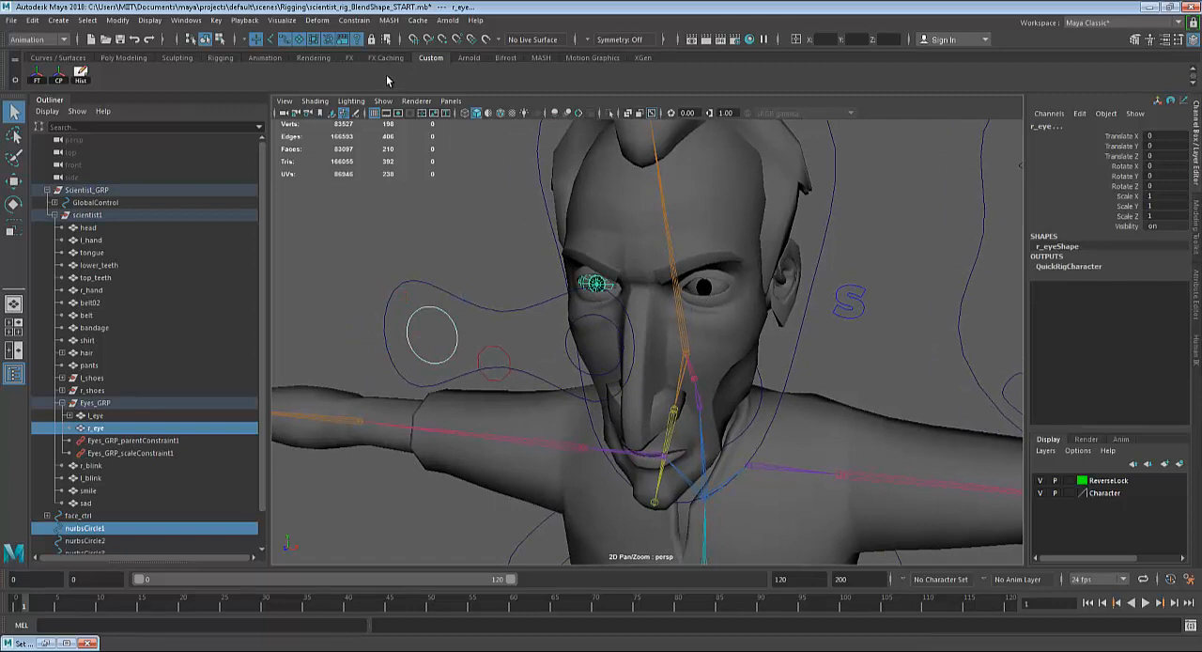
{"action": "left_click", "coordinate": [460, 329]}
{"action": "left_click", "coordinate": [457, 330]}
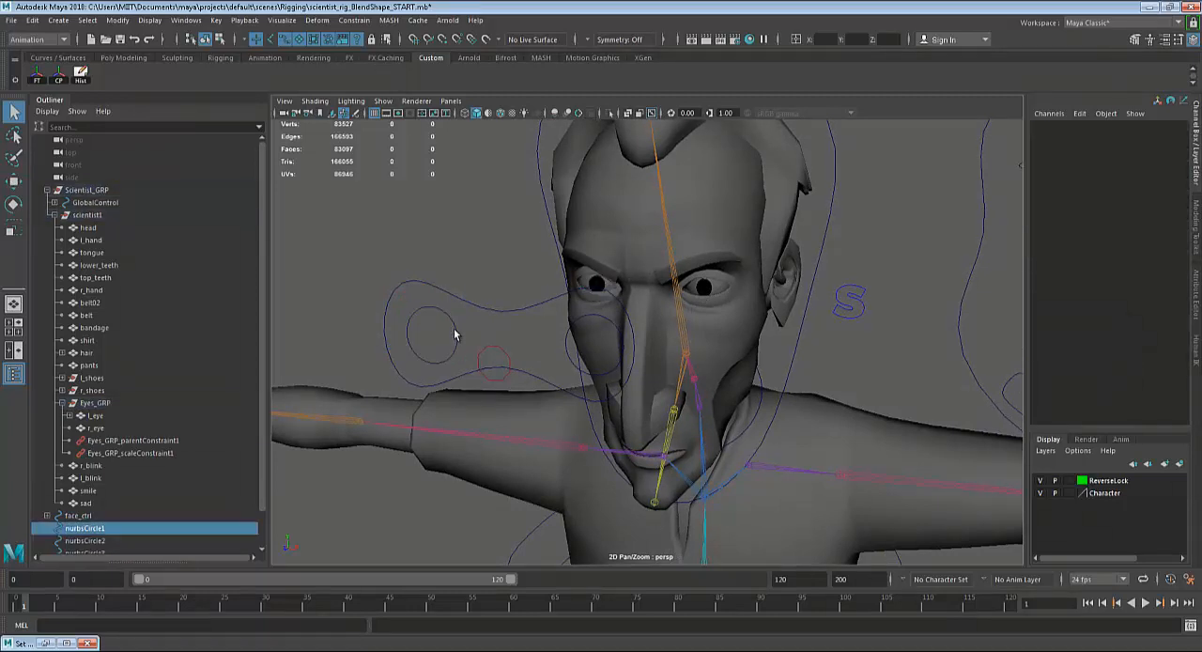
{"action": "left_click", "coordinate": [588, 282], "text": "shift"}
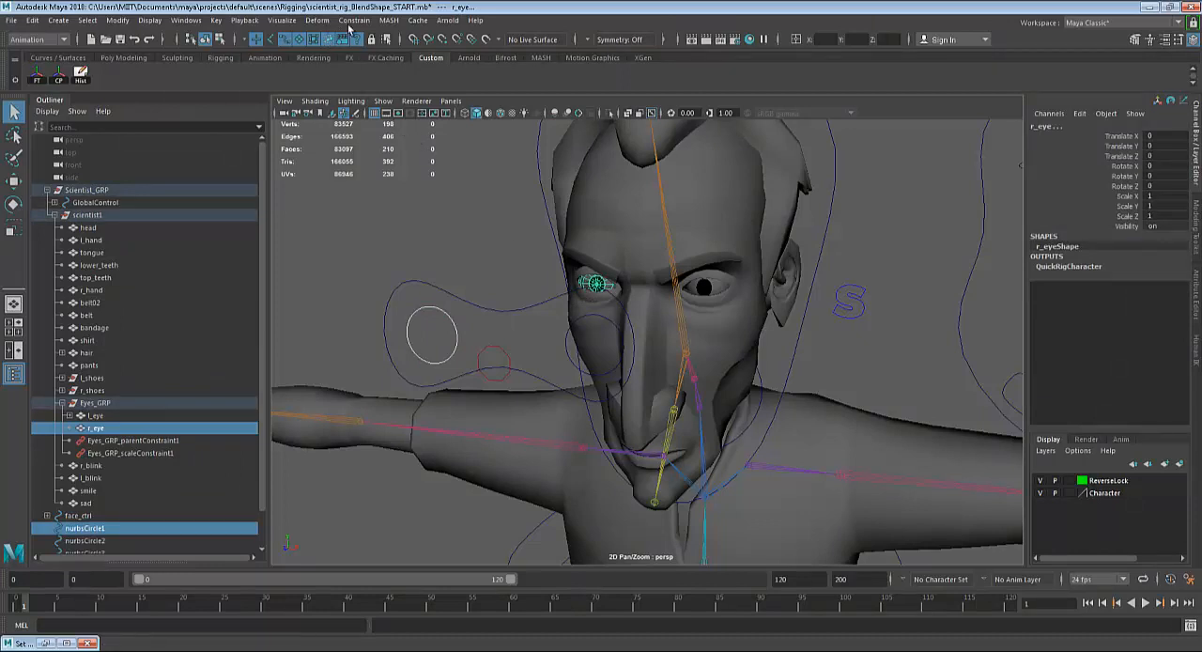
{"action": "left_click", "coordinate": [354, 20]}
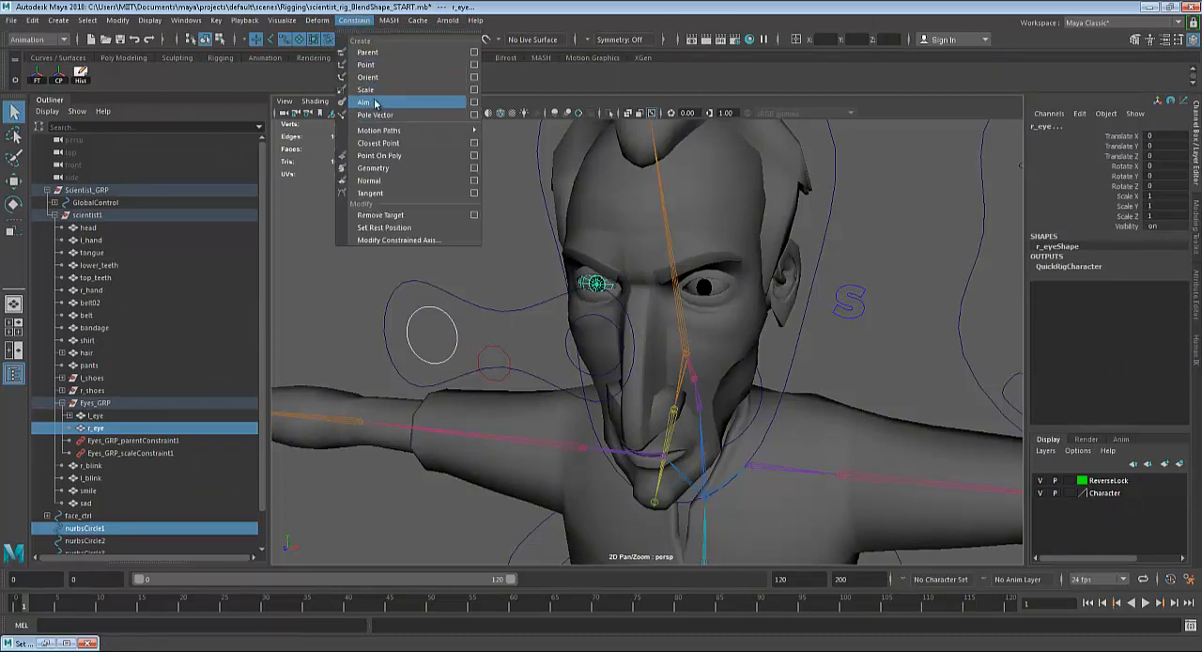
{"action": "left_click", "coordinate": [365, 101]}
Try moving the right-eye circle control to test the eye's aim, and undo the move.
{"action": "left_click", "coordinate": [447, 322]}
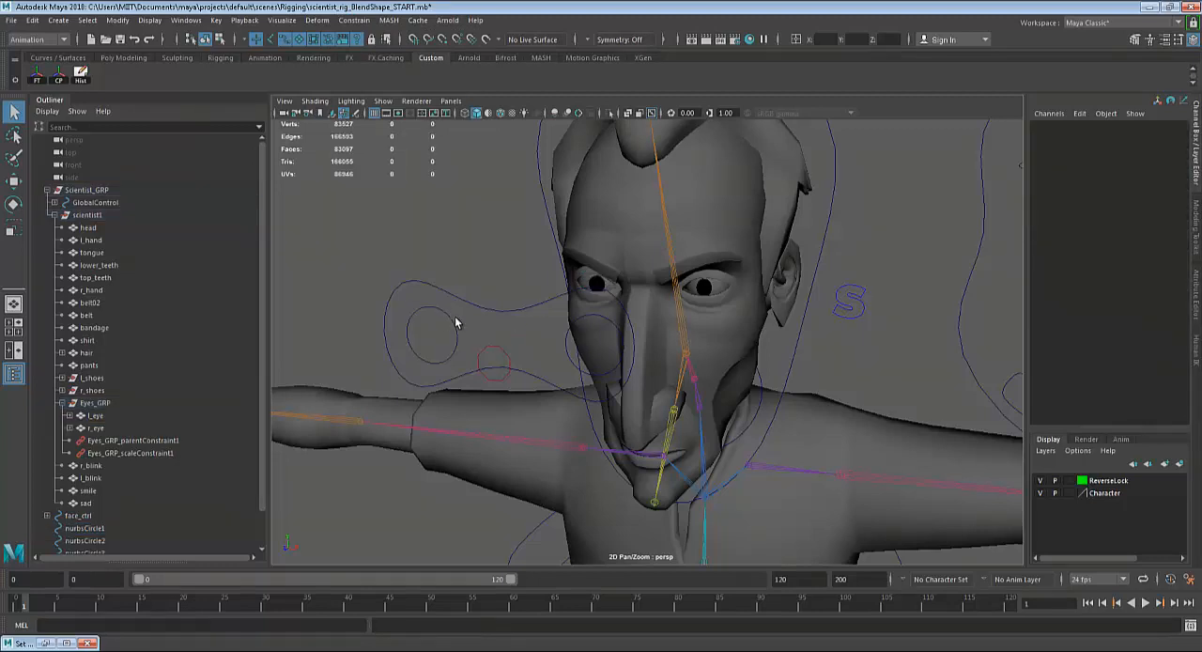
{"action": "left_click", "coordinate": [452, 329]}
{"action": "key", "text": "w"}
{"action": "left_click_drag", "start_coordinate": [430, 332], "coordinate": [455, 313]}
{"action": "key", "text": "ctrl+z"}
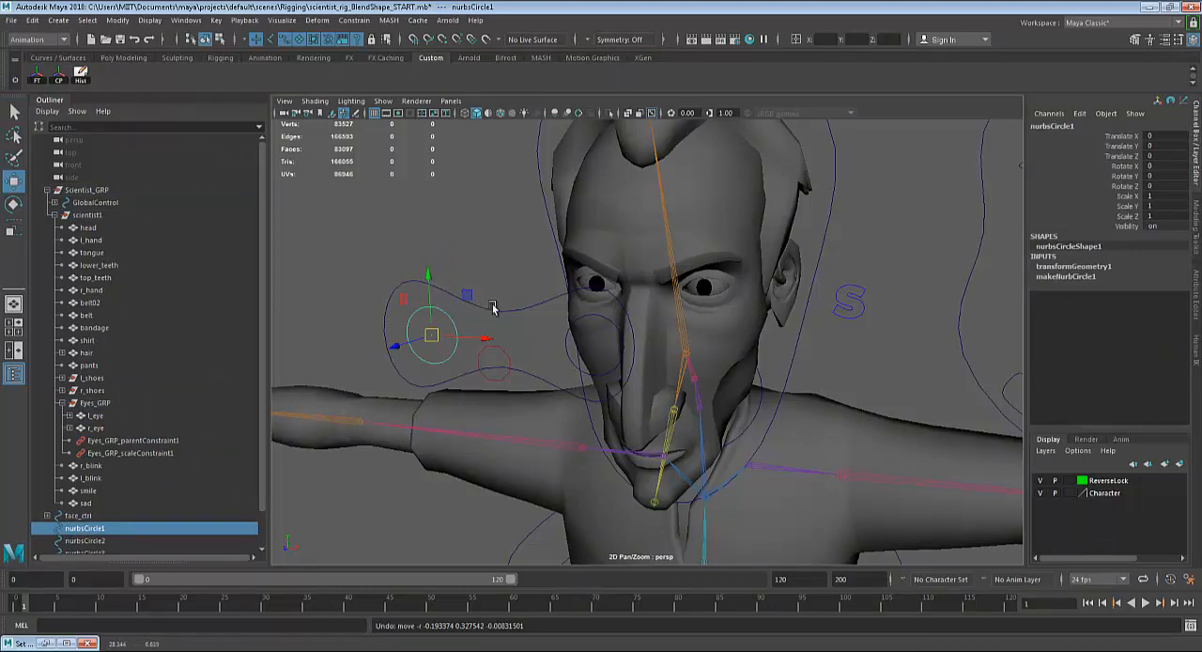
Parent both eye circle controls under the large control curve that surrounds them.
{"action": "key", "text": "q"}
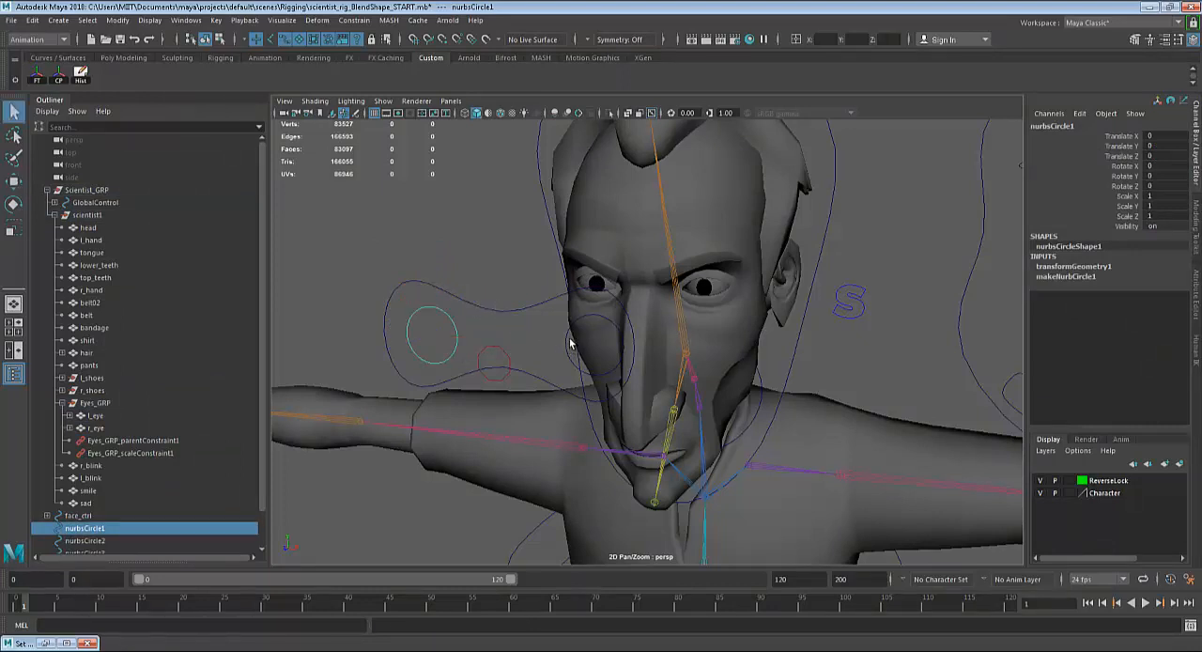
{"action": "left_click", "coordinate": [570, 342], "text": "shift"}
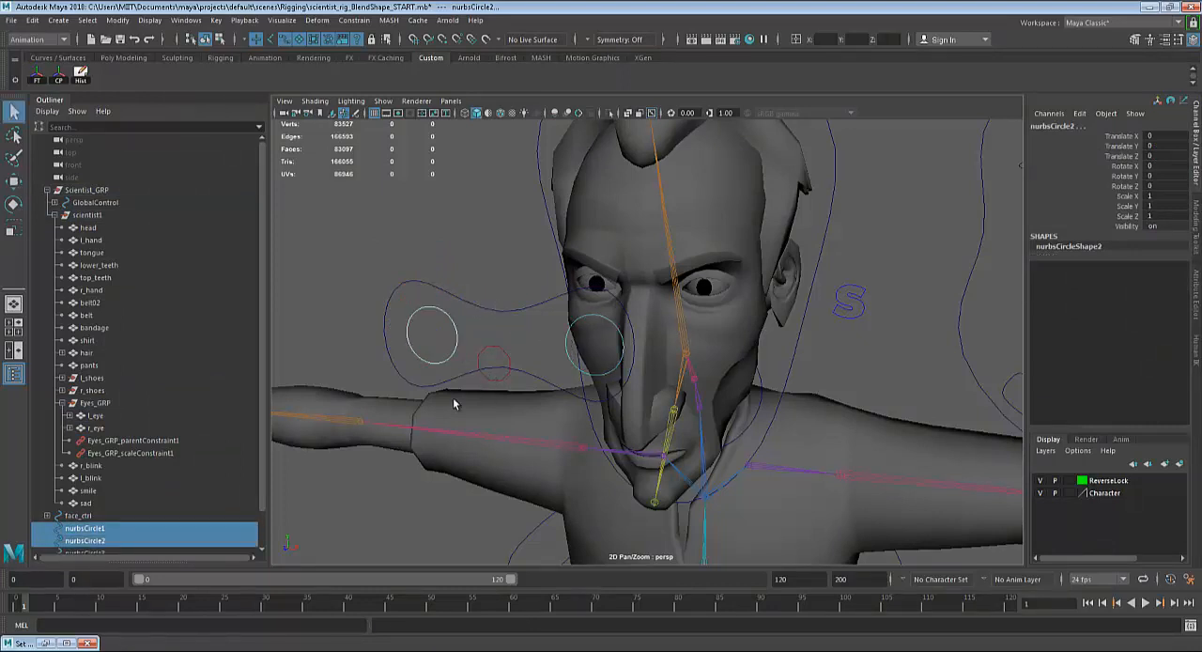
{"action": "scroll", "coordinate": [141, 423], "scroll_direction": "down", "scroll_amount": 1}
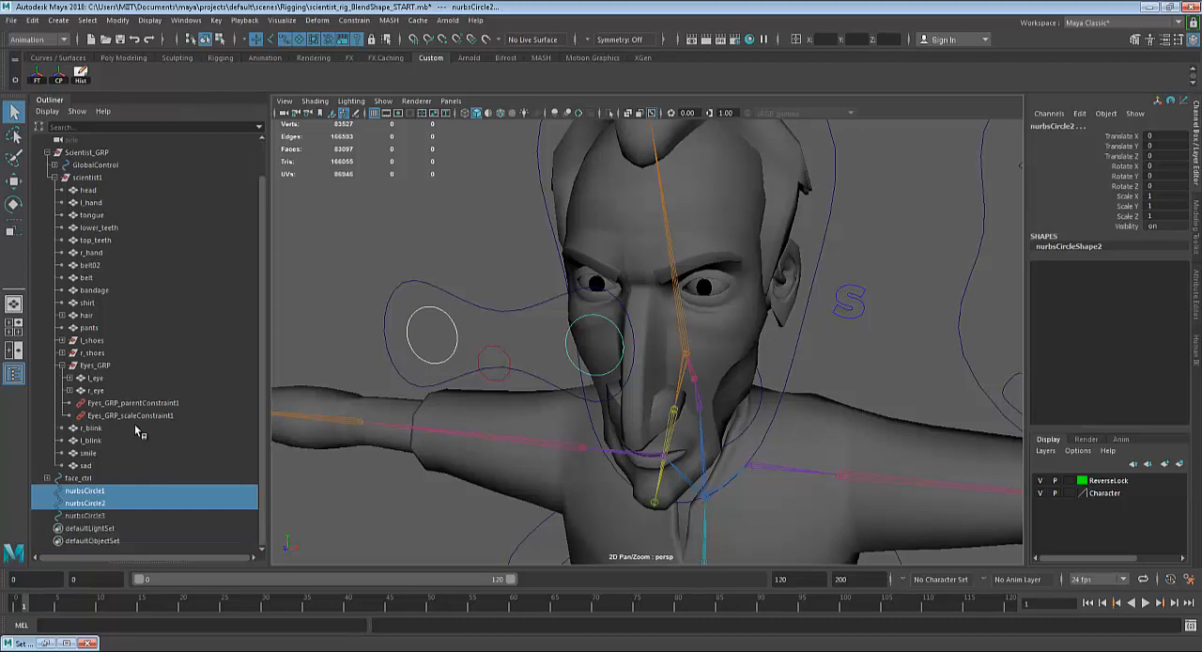
{"action": "left_click", "coordinate": [492, 313], "text": "shift"}
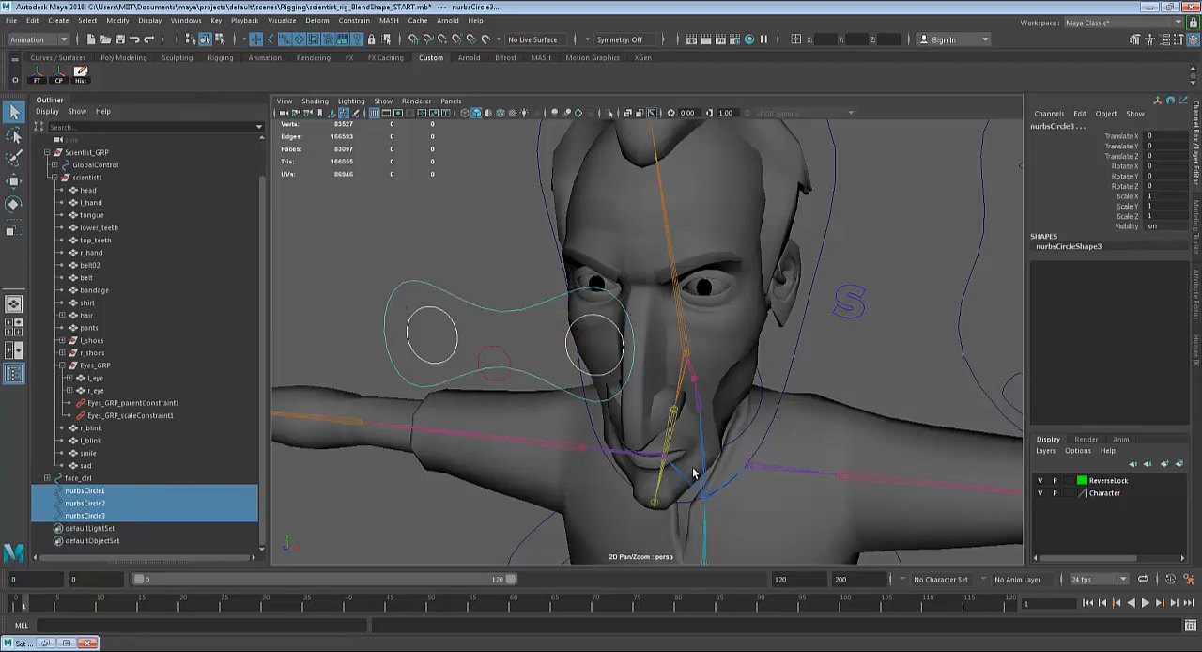
{"action": "key", "text": "p"}
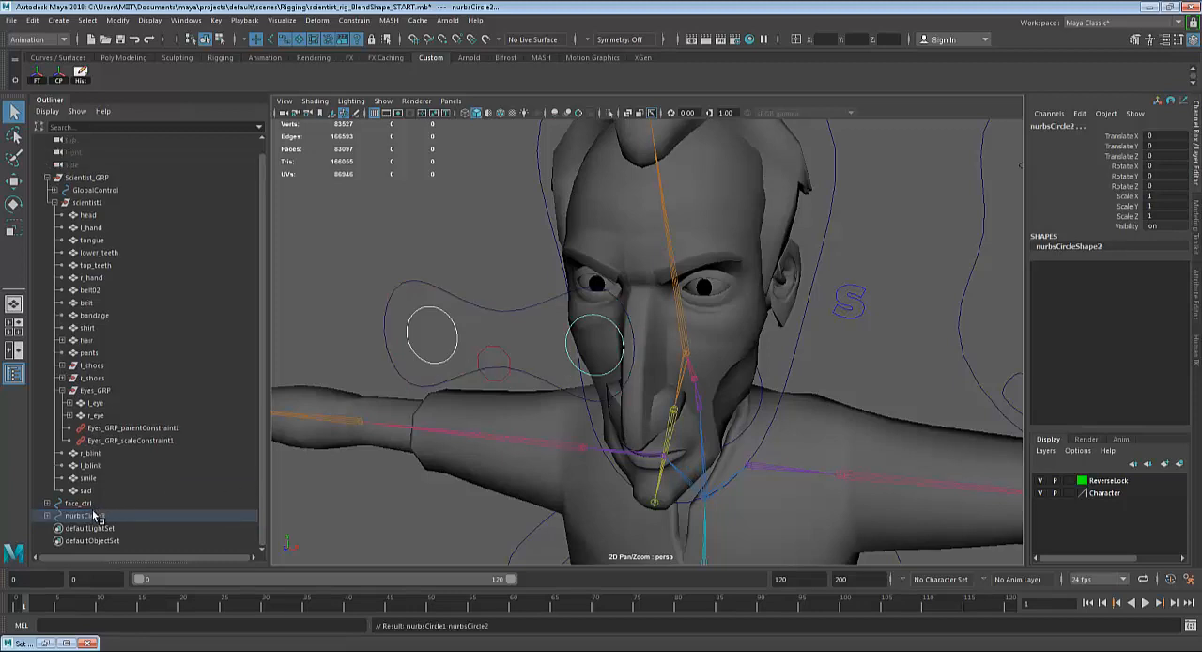
Rename the large parent control curve with a name beginning with "Eyes".
{"action": "left_click", "coordinate": [94, 516]}
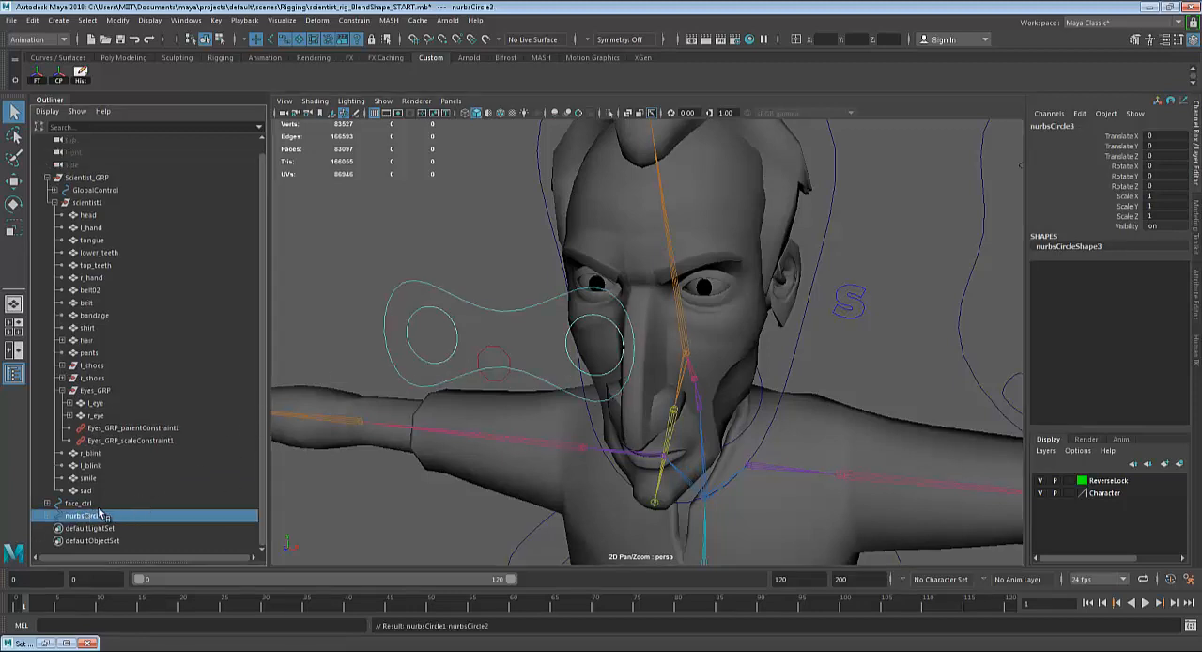
{"action": "double_click", "coordinate": [84, 516]}
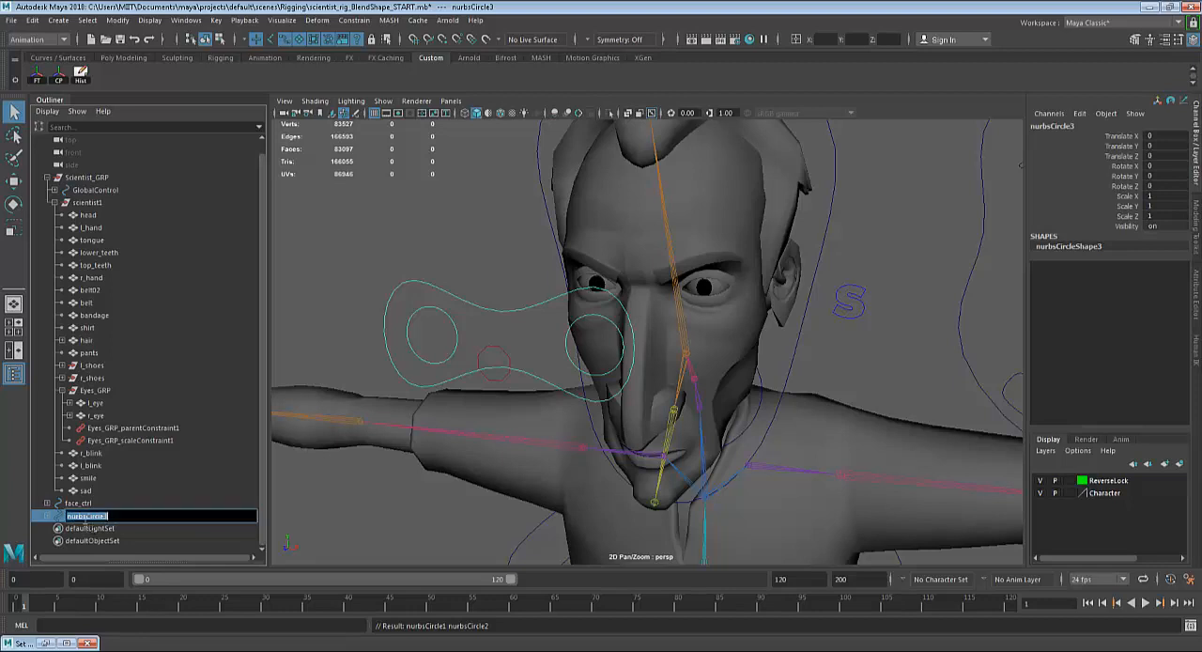
{"action": "type", "text": "l"}
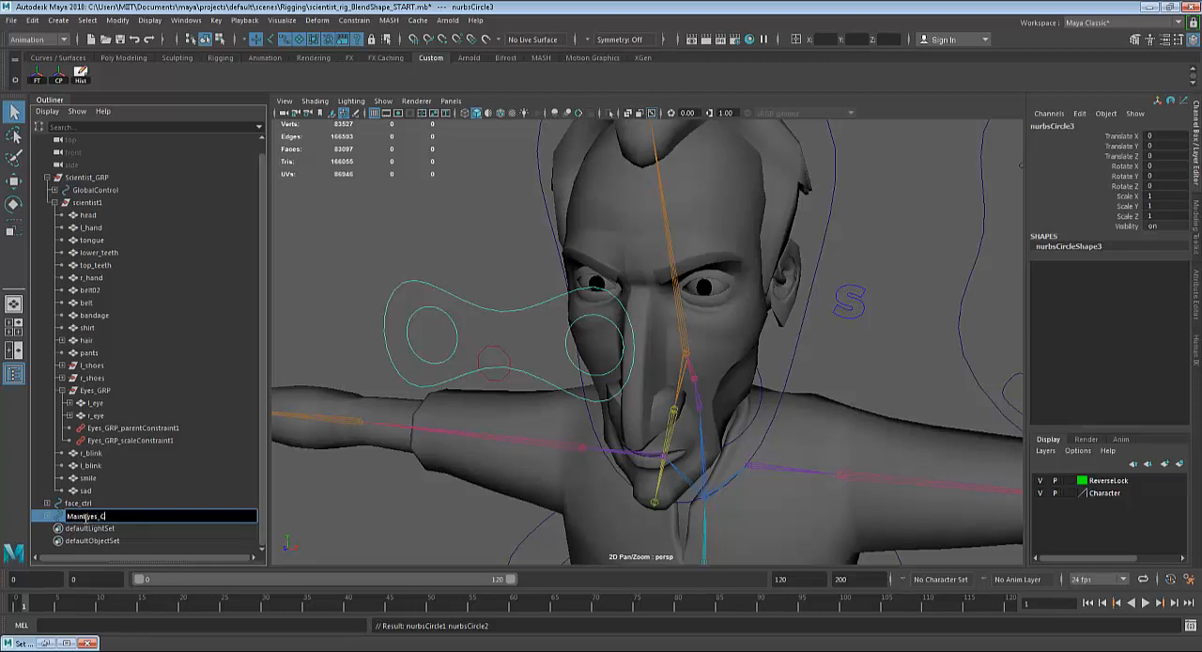
Finish naming the large parent eye curve MainEyes_Control, and rename its child nurbsCircle1 to r_eyeControl.
{"action": "type", "text": "l"}
{"action": "key", "text": "Return"}
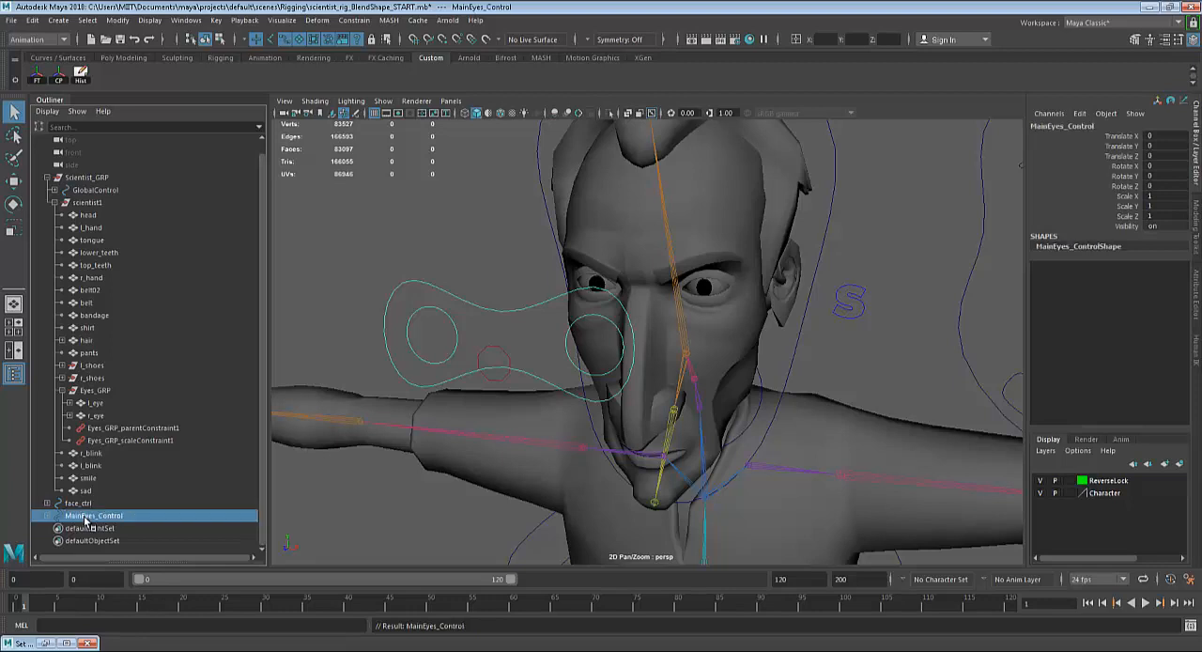
{"action": "left_click", "coordinate": [47, 516]}
{"action": "left_click", "coordinate": [82, 503]}
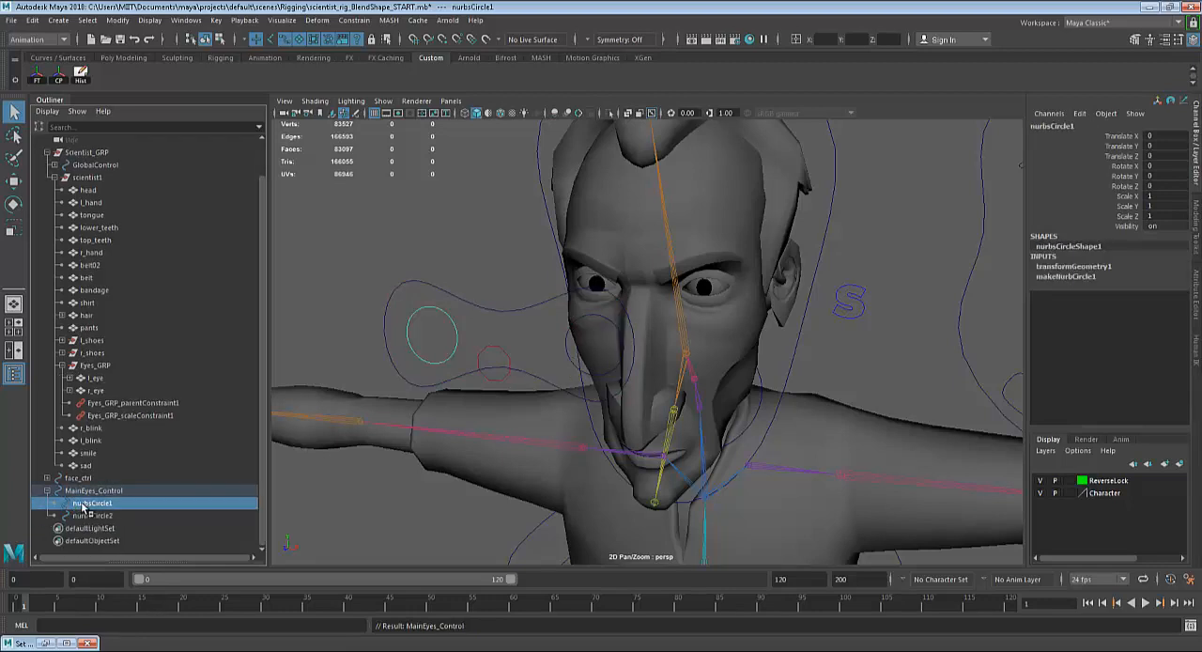
{"action": "double_click", "coordinate": [108, 503]}
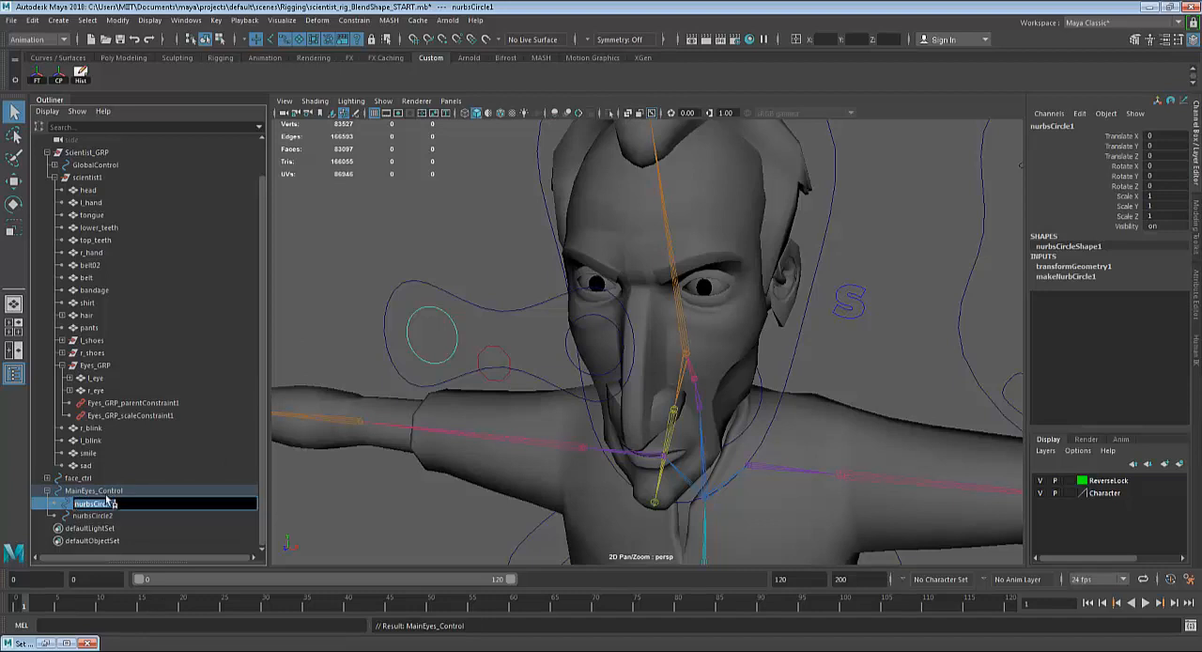
{"action": "type", "text": "d"}
{"action": "key", "text": "Return"}
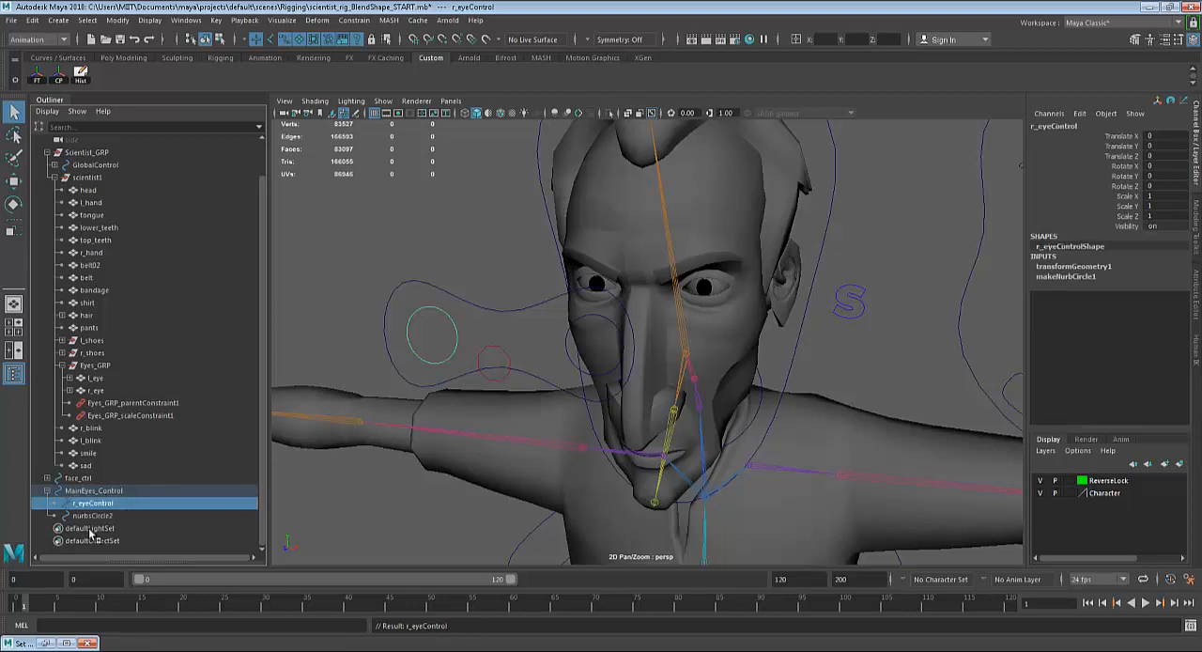
Rename nurbsCircle2 under MainEyes_Control to l_eyeControl.
{"action": "left_click", "coordinate": [92, 516]}
{"action": "double_click", "coordinate": [91, 517]}
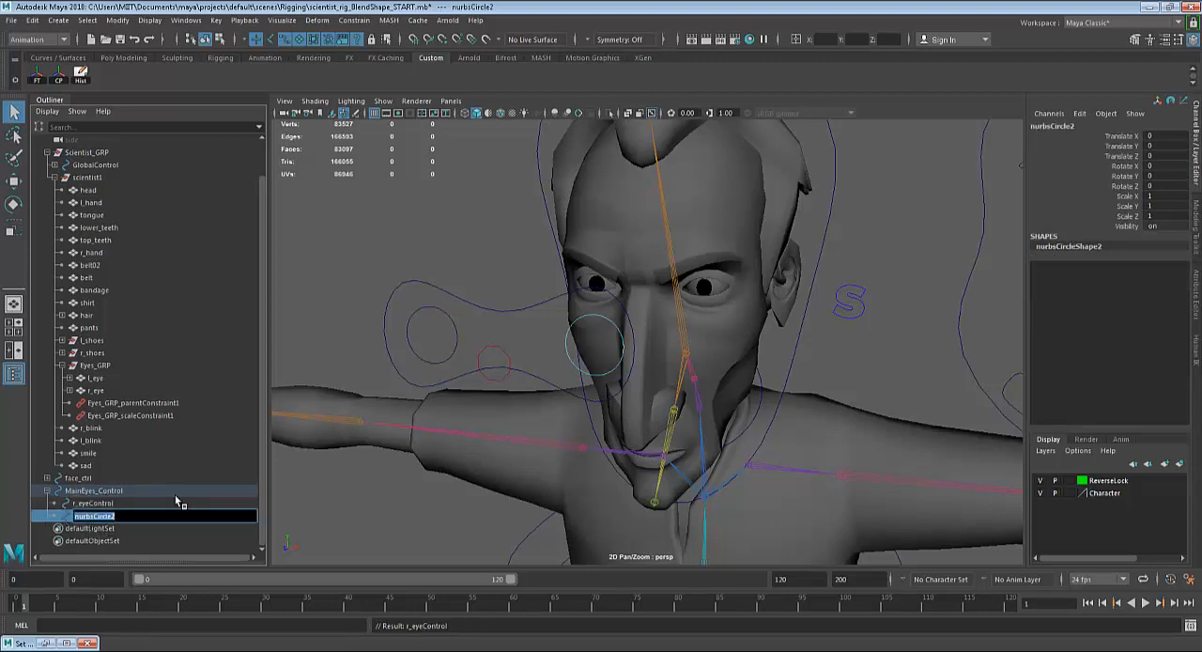
{"action": "type", "text": "r_ey"}
{"action": "type", "text": "eControl"}
{"action": "key", "text": "Return"}
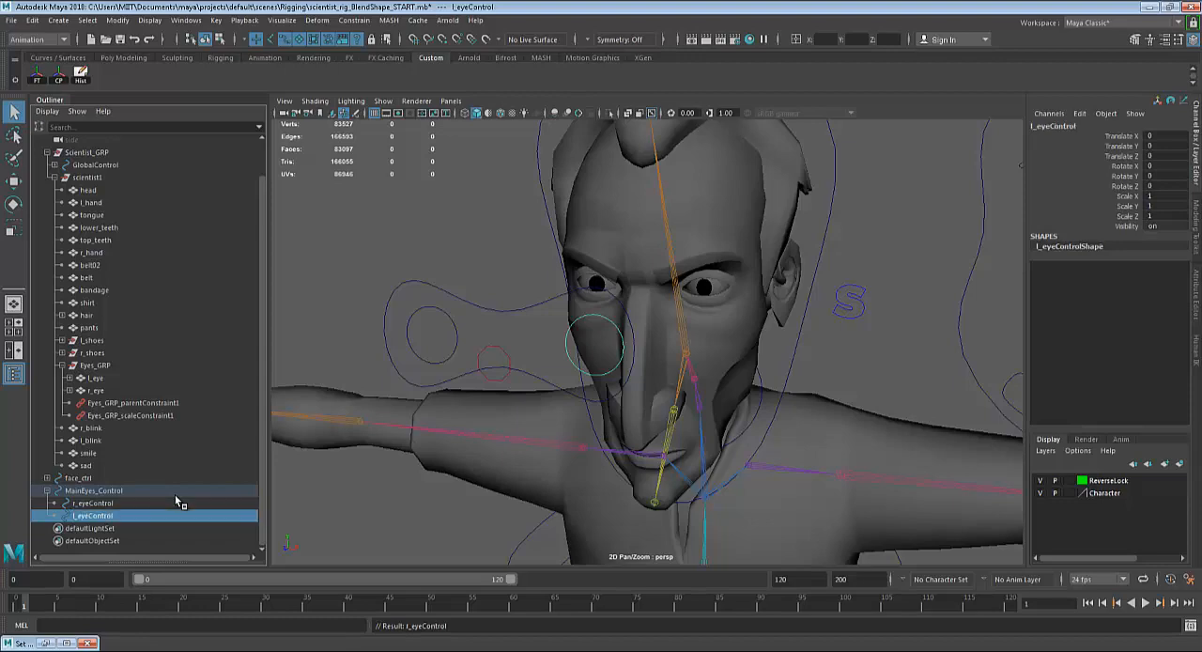
Try moving MainEyes_Control to test whether both eyes follow it, and undo the moves.
{"action": "left_click", "coordinate": [488, 317]}
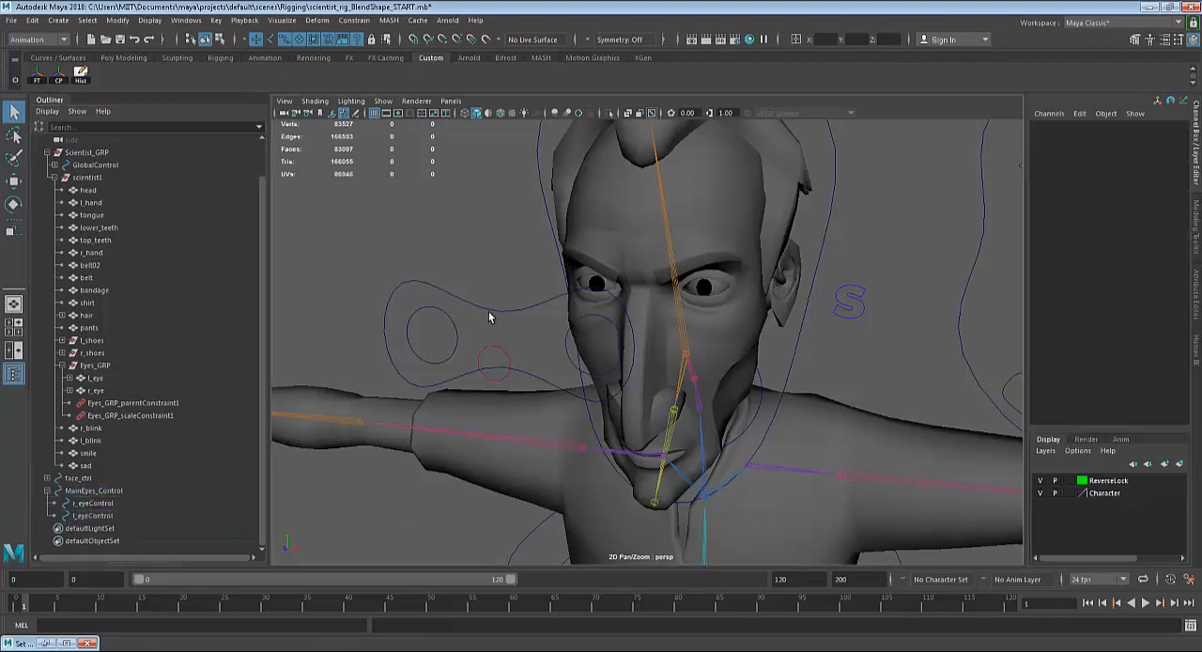
{"action": "left_click", "coordinate": [499, 311]}
{"action": "left_click_drag", "start_coordinate": [652, 408], "coordinate": [792, 417], "text": "alt"}
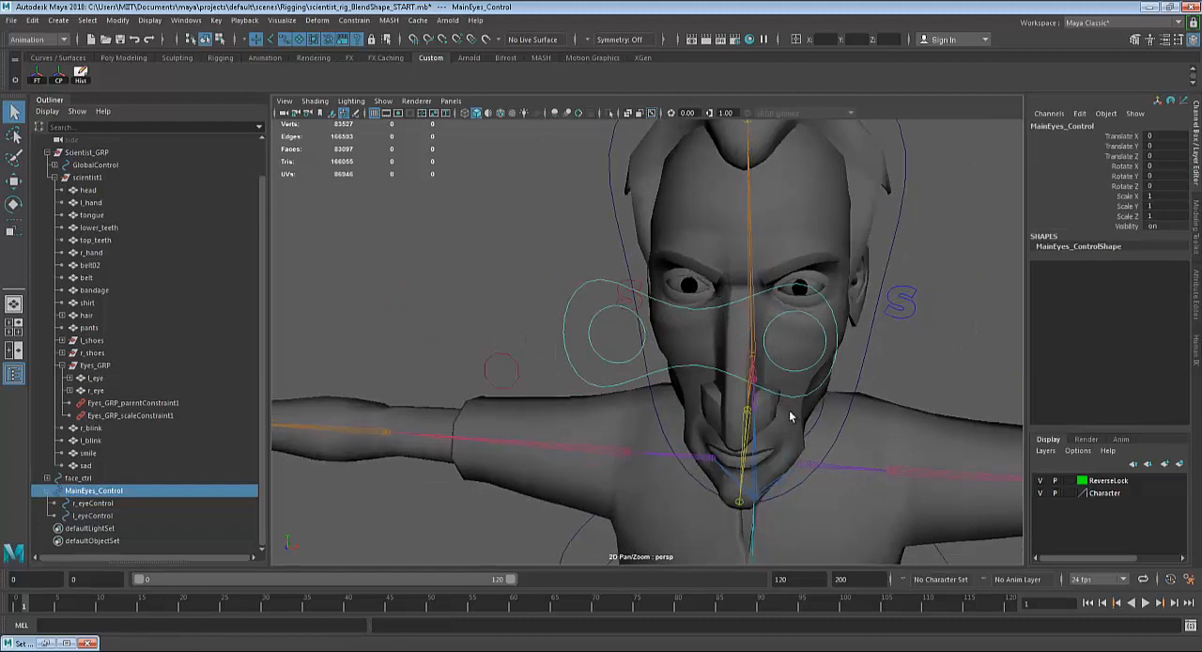
{"action": "key", "text": "w"}
{"action": "left_click_drag", "start_coordinate": [697, 334], "coordinate": [1082, 418]}
{"action": "key", "text": "ctrl+z"}
{"action": "key", "text": "ctrl+z"}
{"action": "key", "text": "ctrl+z"}
{"action": "key", "text": "ctrl+z"}
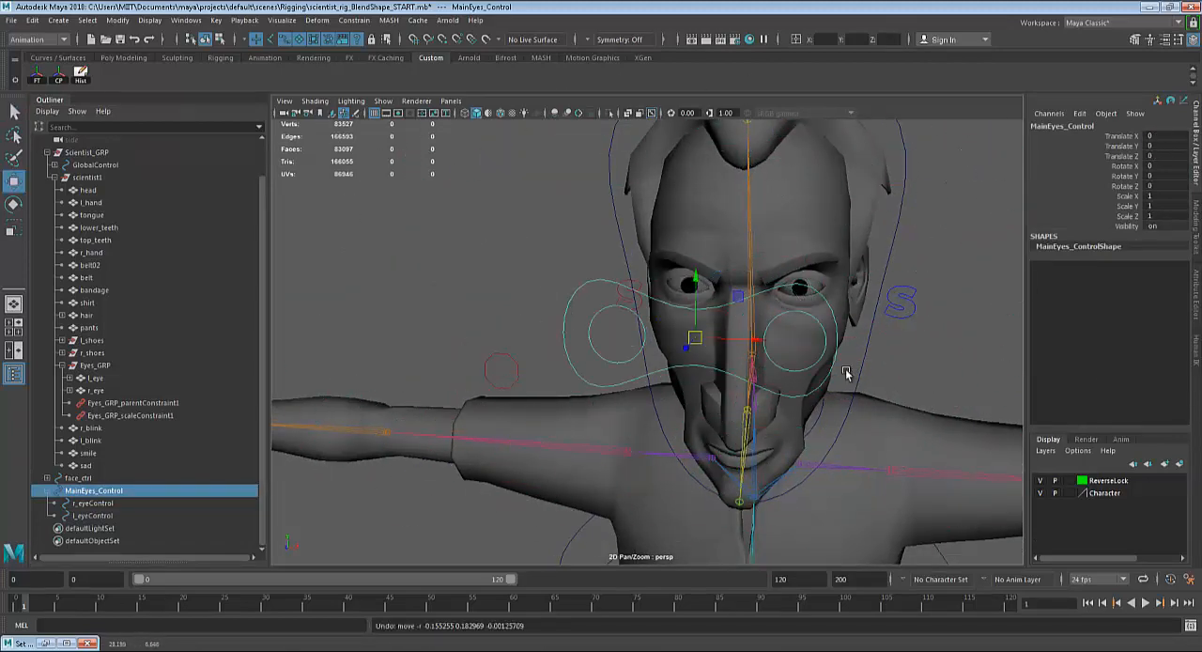
Try rotating MainEyes_Control to test how the eyes react, and undo the rotation.
{"action": "key", "text": "e"}
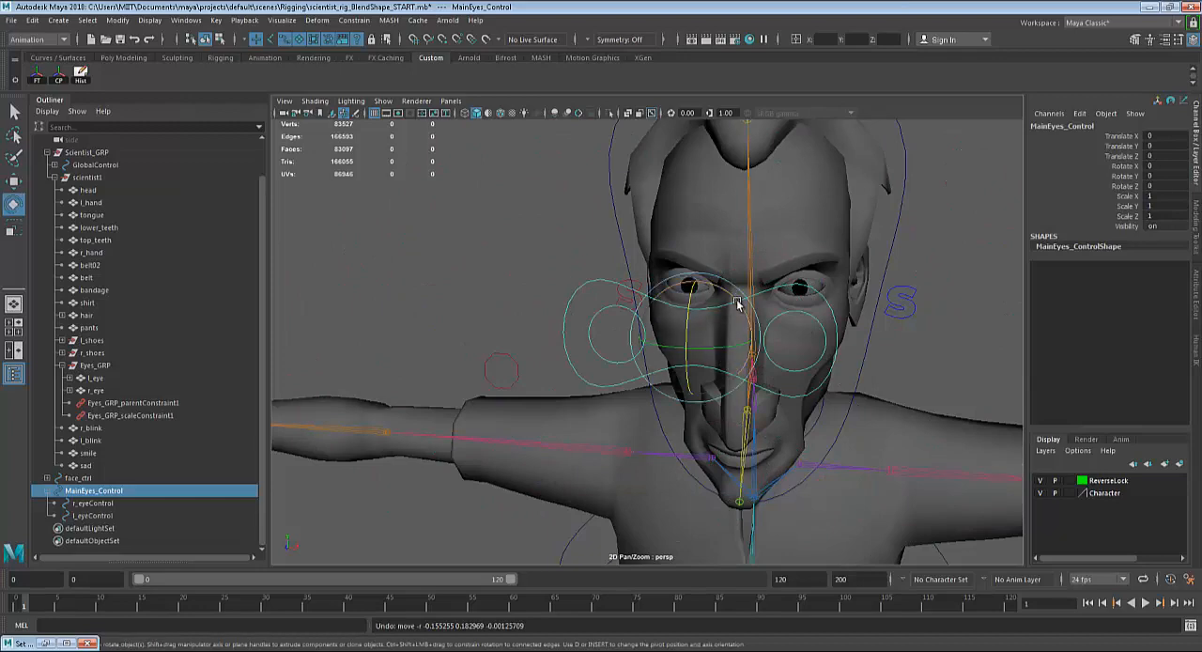
{"action": "left_click_drag", "start_coordinate": [738, 303], "coordinate": [768, 424]}
{"action": "left_click_drag", "start_coordinate": [853, 320], "coordinate": [799, 496]}
{"action": "key", "text": "ctrl+z"}
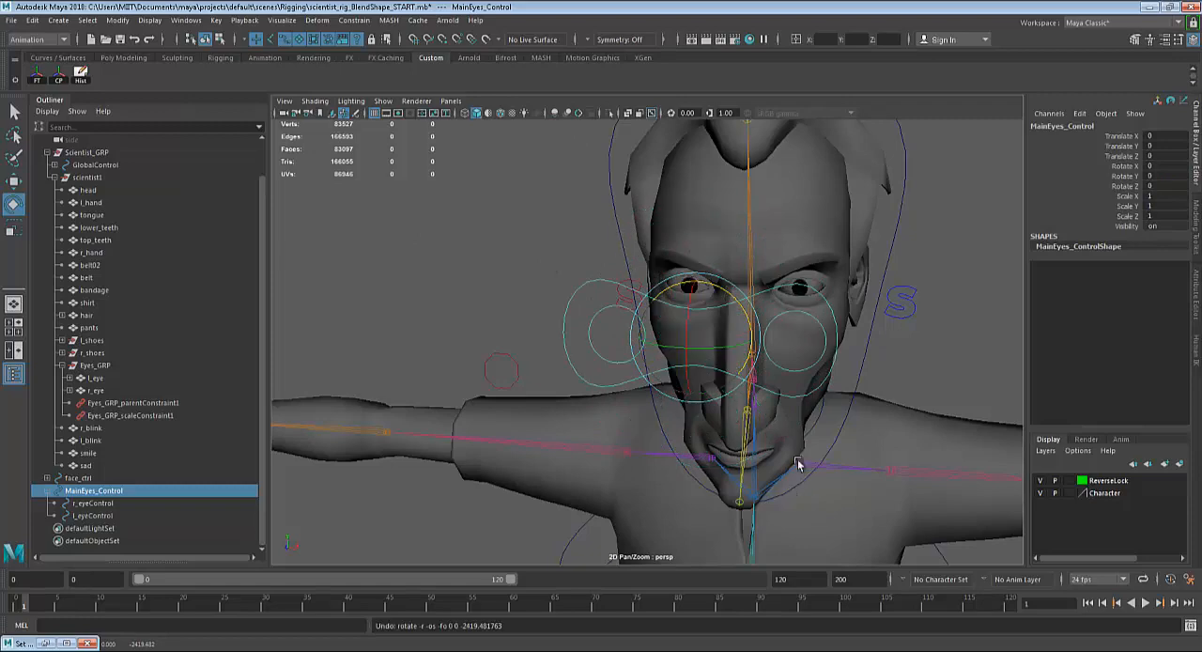
Try rotating HeadControl and moving MainEyes_Control to test the eye aim on a tilted head.
{"action": "left_click", "coordinate": [864, 354]}
{"action": "scroll", "coordinate": [844, 383], "scroll_direction": "down", "scroll_amount": 2}
{"action": "left_click_drag", "start_coordinate": [737, 339], "coordinate": [739, 304]}
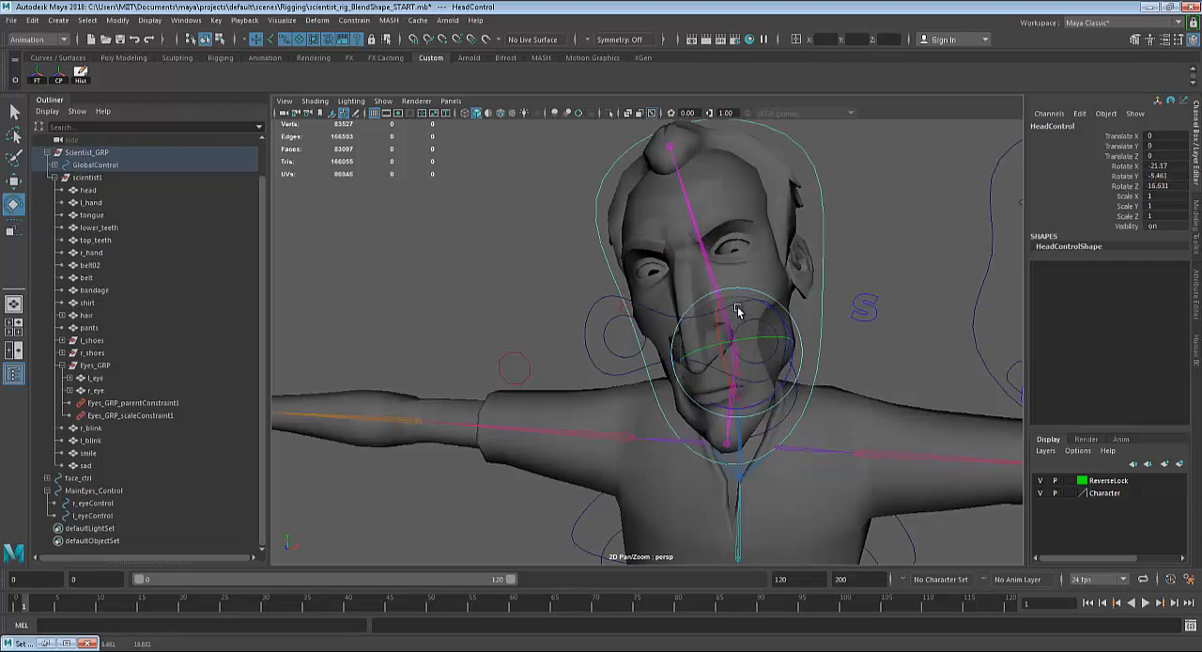
{"action": "left_click", "coordinate": [644, 304]}
{"action": "key", "text": "w"}
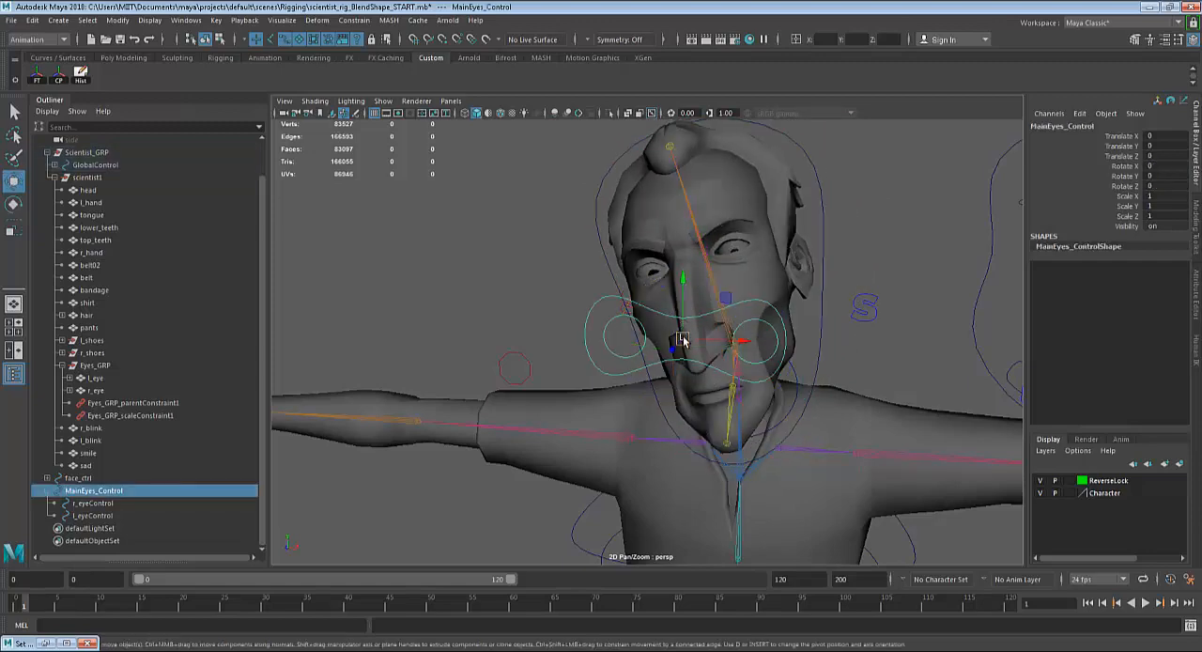
{"action": "left_click_drag", "start_coordinate": [683, 339], "coordinate": [746, 46]}
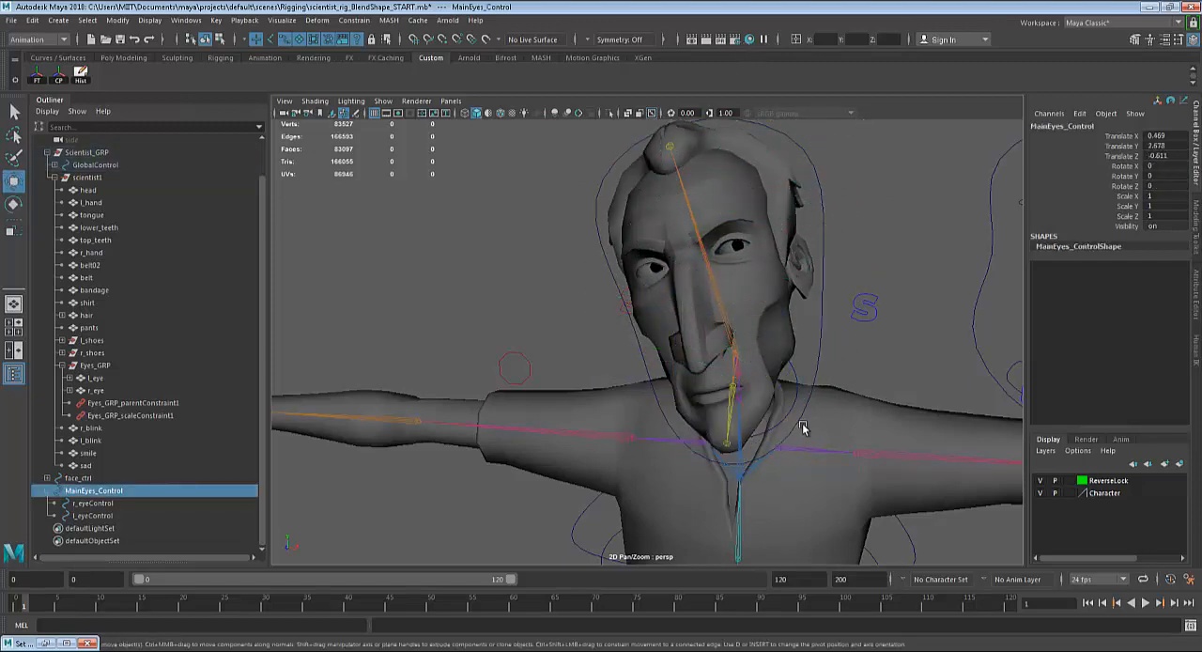
Undo the test move of MainEyes_Control and the test rotations of HeadControl.
{"action": "key", "text": "ctrl+z"}
{"action": "key", "text": "ctrl+z"}
{"action": "key", "text": "ctrl+z"}
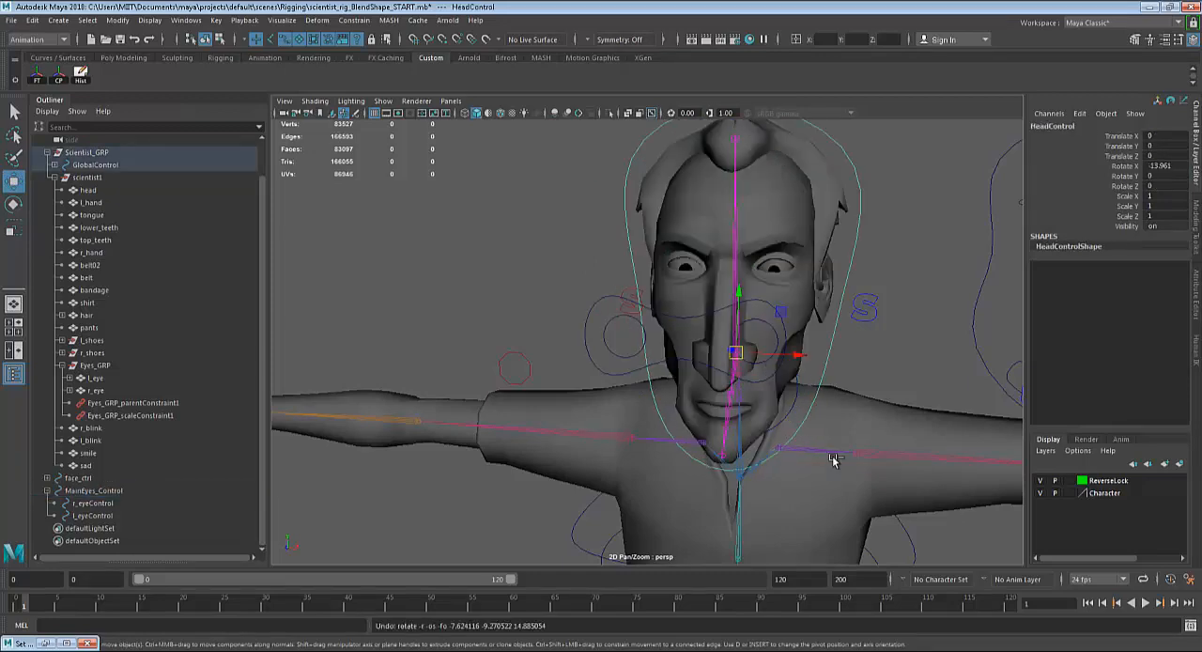
{"action": "key", "text": "ctrl+z"}
{"action": "key", "text": "ctrl+z"}
{"action": "key", "text": "ctrl+z"}
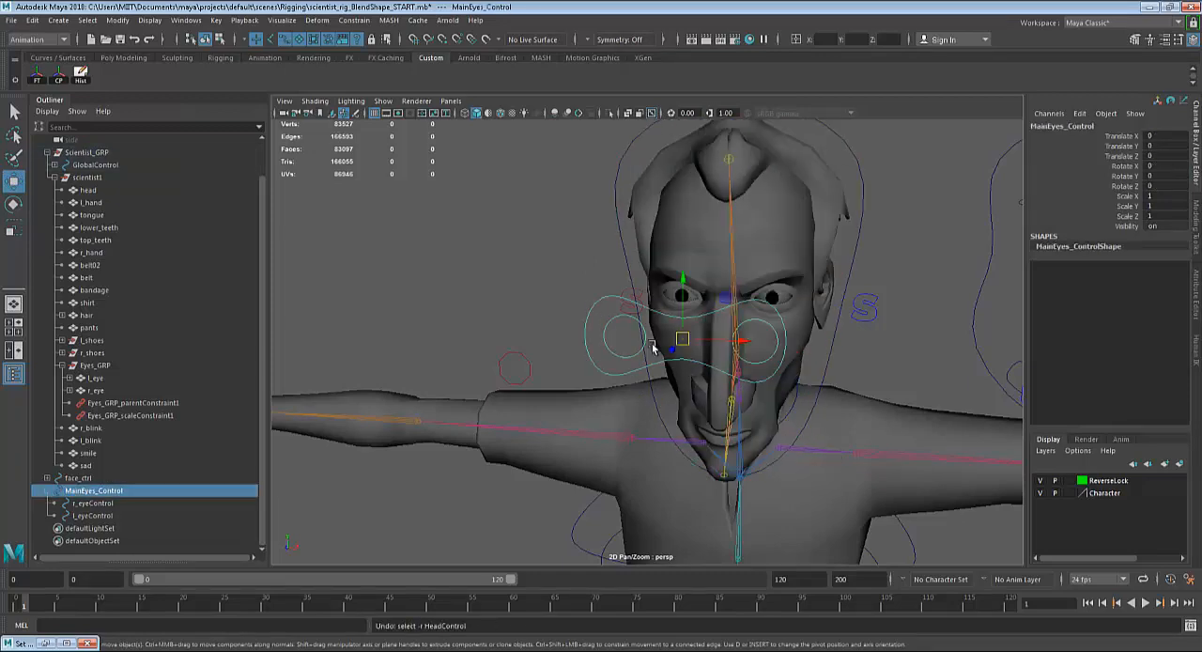
Parent MainEyes_Control under GlobalControl, the large curve around the character's feet.
{"action": "right_click_drag", "start_coordinate": [892, 271], "coordinate": [772, 409], "text": "alt"}
{"action": "middle_click_drag", "start_coordinate": [772, 409], "coordinate": [733, 343], "text": "alt"}
{"action": "right_click_drag", "start_coordinate": [734, 343], "coordinate": [685, 372], "text": "alt"}
{"action": "key", "text": "q"}
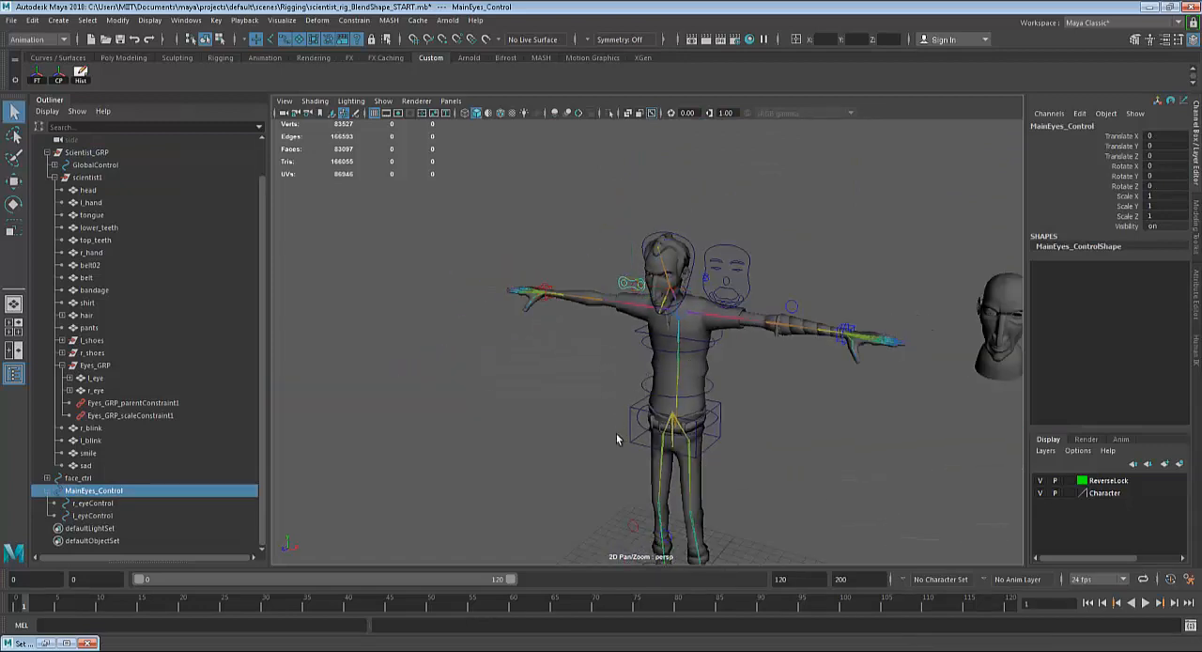
{"action": "middle_click_drag", "start_coordinate": [618, 439], "coordinate": [611, 403], "text": "alt"}
{"action": "left_click_drag", "start_coordinate": [611, 403], "coordinate": [604, 390], "text": "alt"}
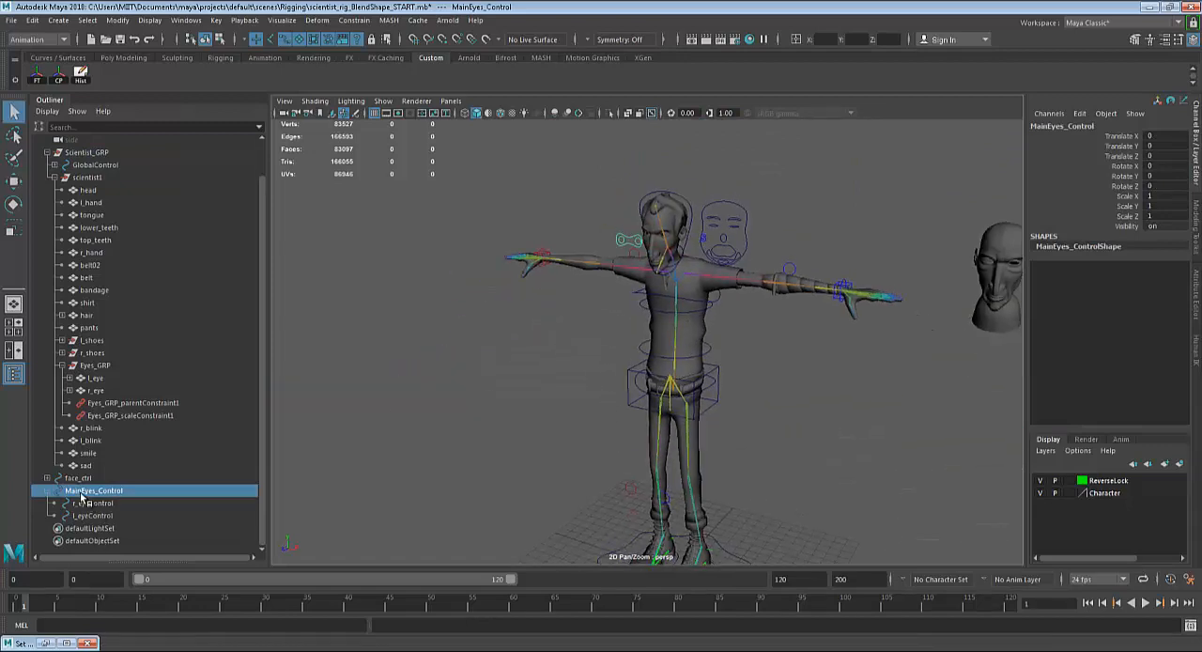
{"action": "left_click_drag", "start_coordinate": [480, 388], "coordinate": [495, 427], "text": "alt"}
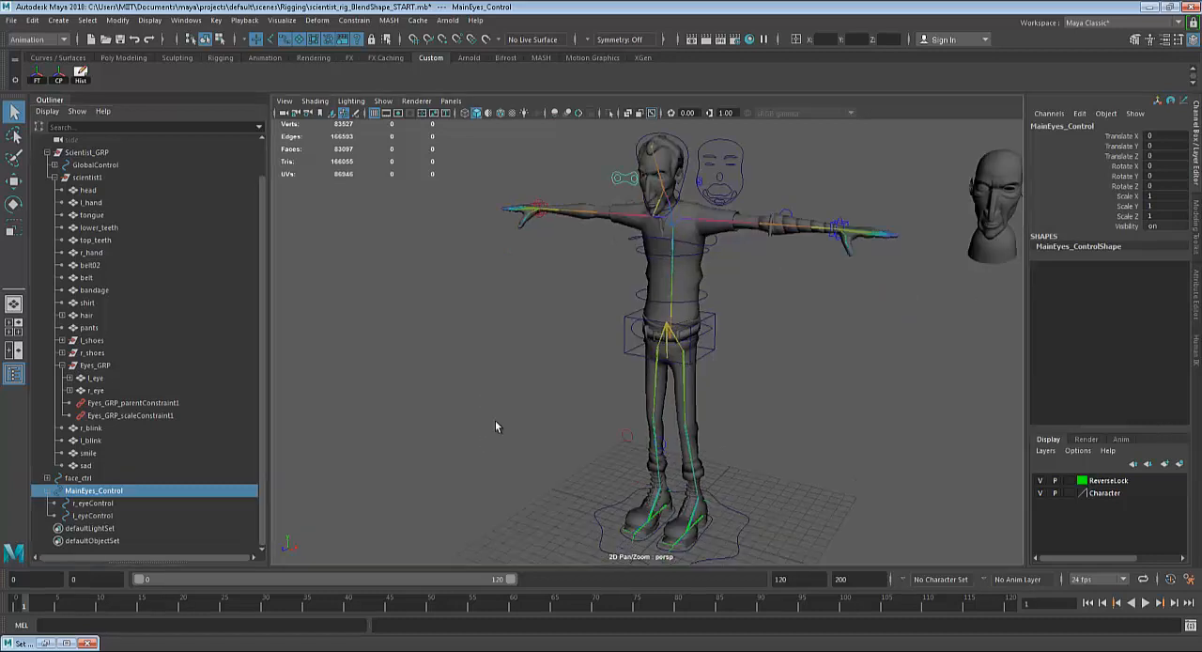
{"action": "left_click", "coordinate": [601, 513], "text": "shift"}
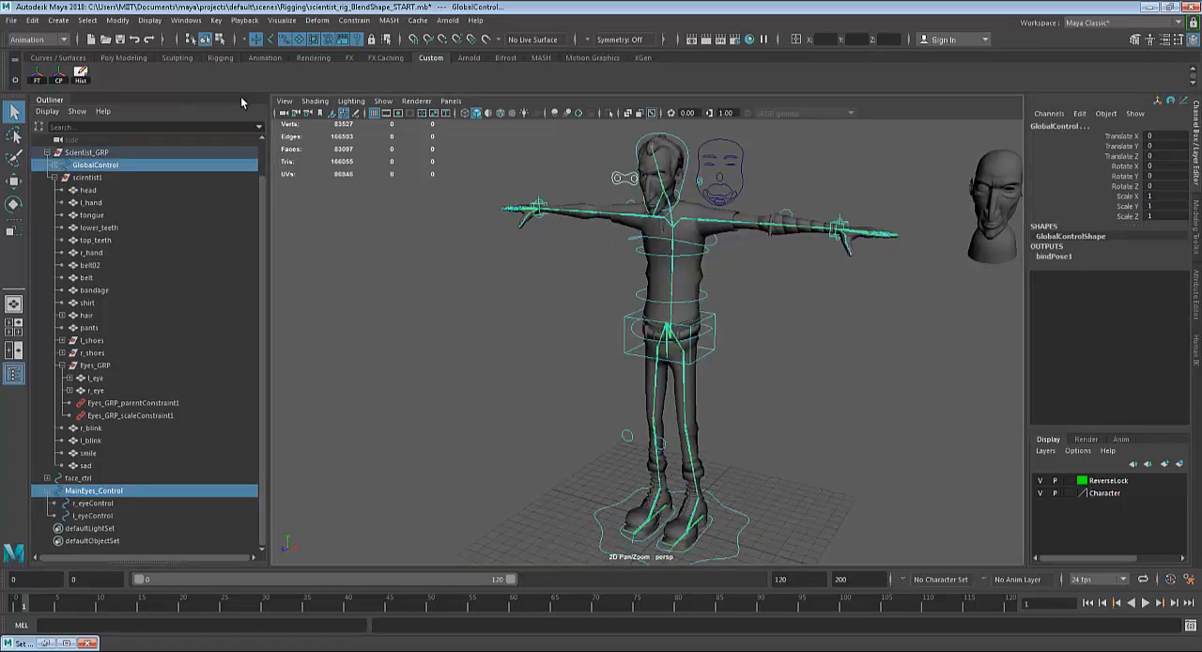
{"action": "key", "text": "p"}
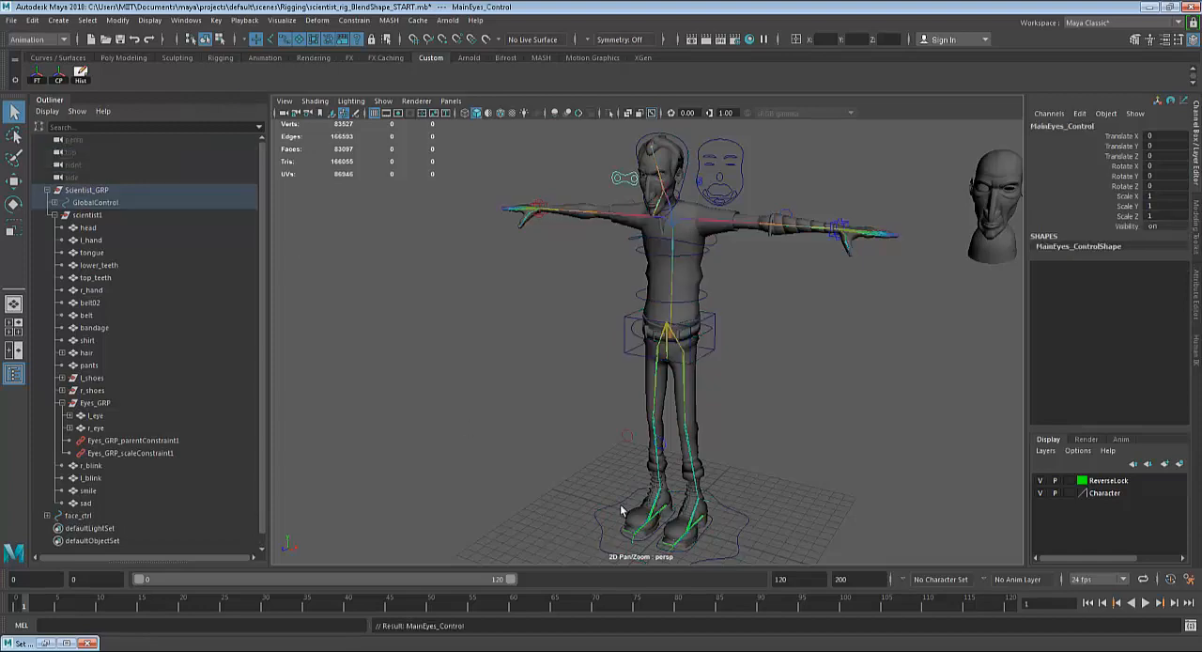
Try moving GlobalControl to test whether the eye controls travel with the character, and undo the move.
{"action": "left_click", "coordinate": [648, 494]}
{"action": "scroll", "coordinate": [649, 493], "scroll_direction": "down", "scroll_amount": 2}
{"action": "key", "text": "w"}
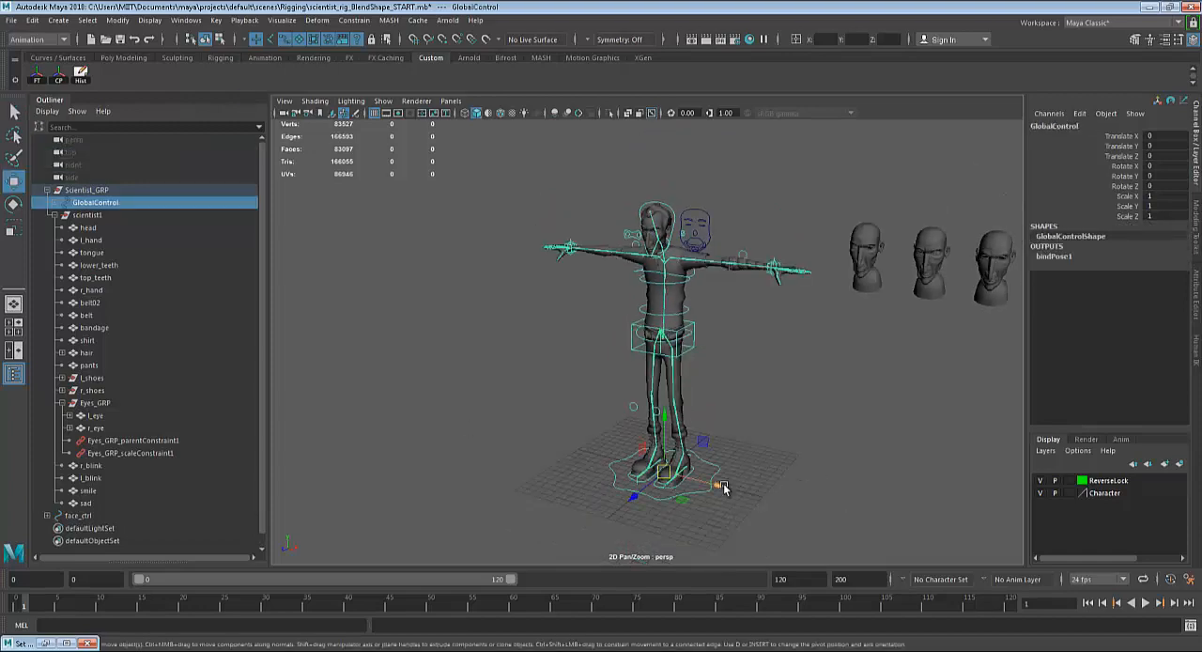
{"action": "left_click_drag", "start_coordinate": [719, 487], "coordinate": [612, 451]}
{"action": "key", "text": "ctrl+z"}
Parent the face-shaped face_ctrl curve under HeadControl, selecting face_ctrl first and HeadControl second.
{"action": "left_click_drag", "start_coordinate": [665, 384], "coordinate": [734, 385], "text": "alt"}
{"action": "right_click_drag", "start_coordinate": [813, 417], "coordinate": [896, 428], "text": "alt"}
{"action": "middle_click_drag", "start_coordinate": [810, 376], "coordinate": [823, 440], "text": "alt"}
{"action": "right_click_drag", "start_coordinate": [756, 423], "coordinate": [812, 430], "text": "alt"}
{"action": "middle_click_drag", "start_coordinate": [786, 352], "coordinate": [787, 413], "text": "alt"}
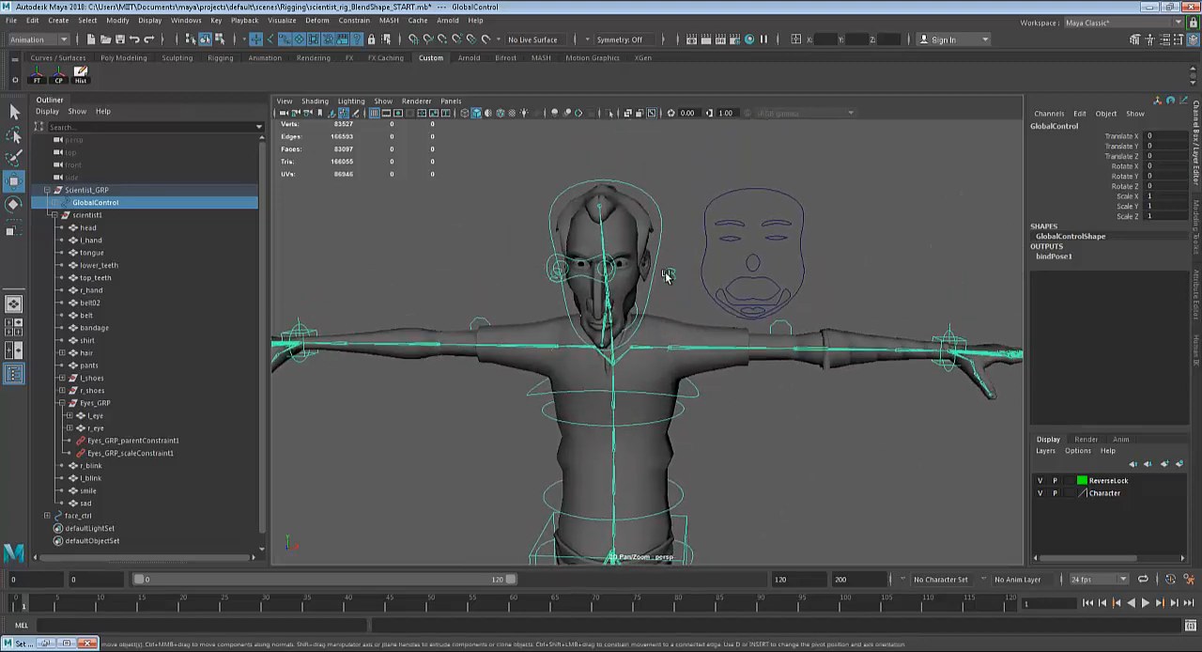
{"action": "left_click", "coordinate": [673, 221]}
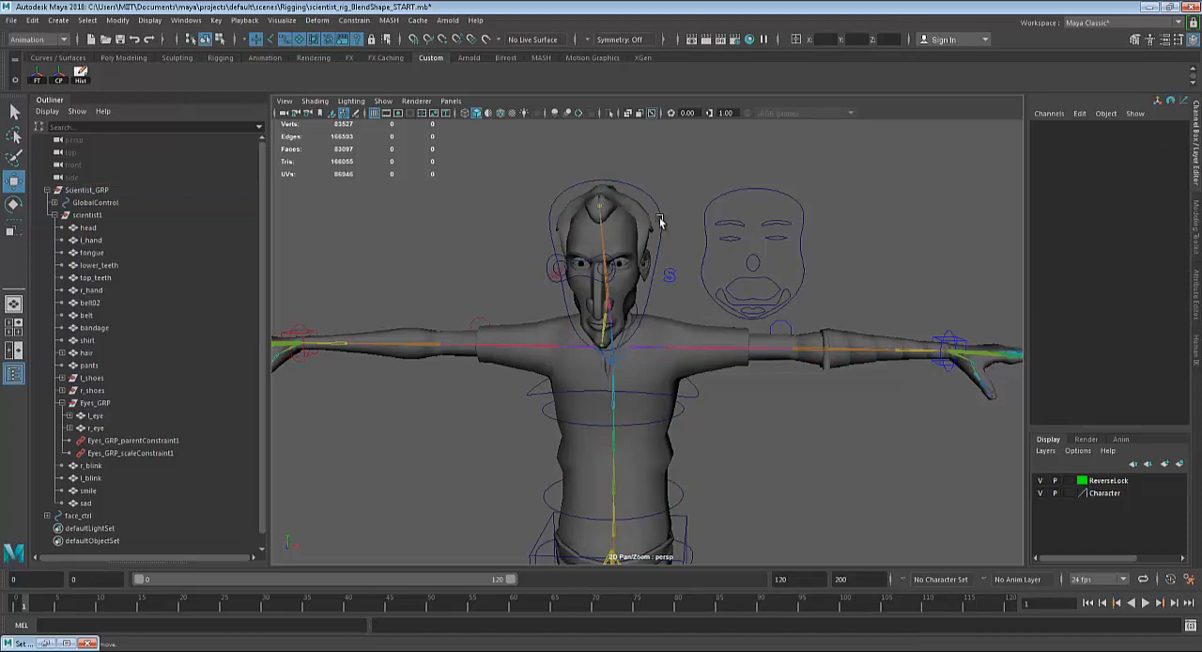
{"action": "left_click", "coordinate": [660, 222]}
{"action": "left_click_drag", "start_coordinate": [666, 276], "coordinate": [658, 284], "text": "alt"}
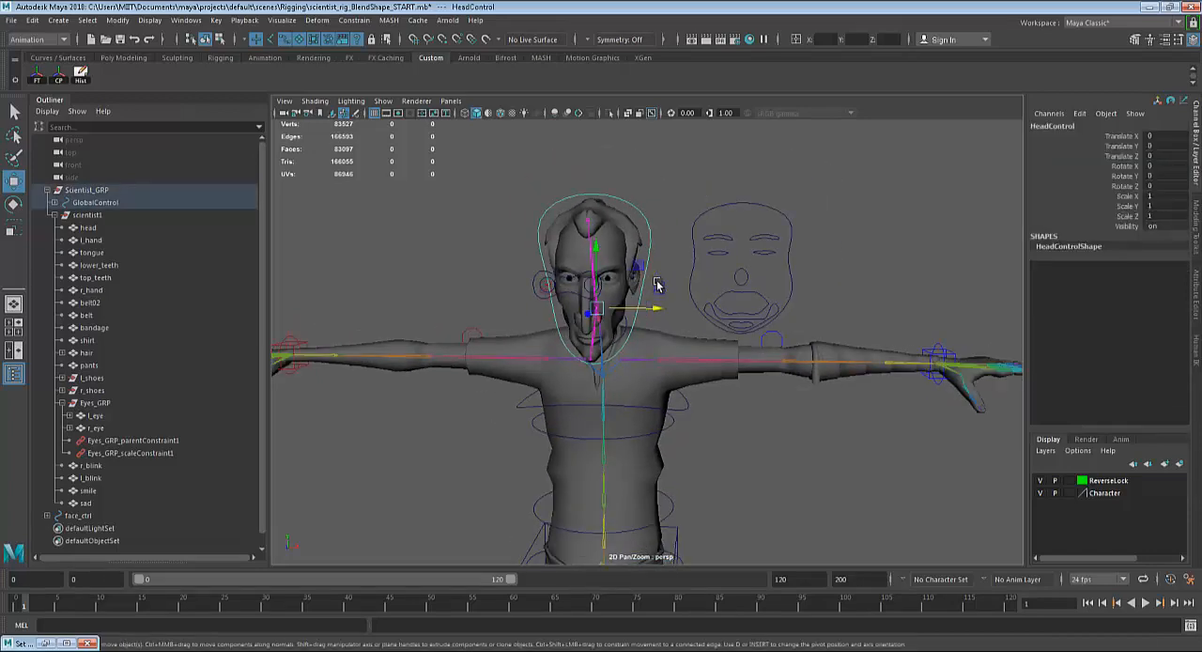
{"action": "scroll", "coordinate": [655, 285], "scroll_direction": "up", "scroll_amount": 2}
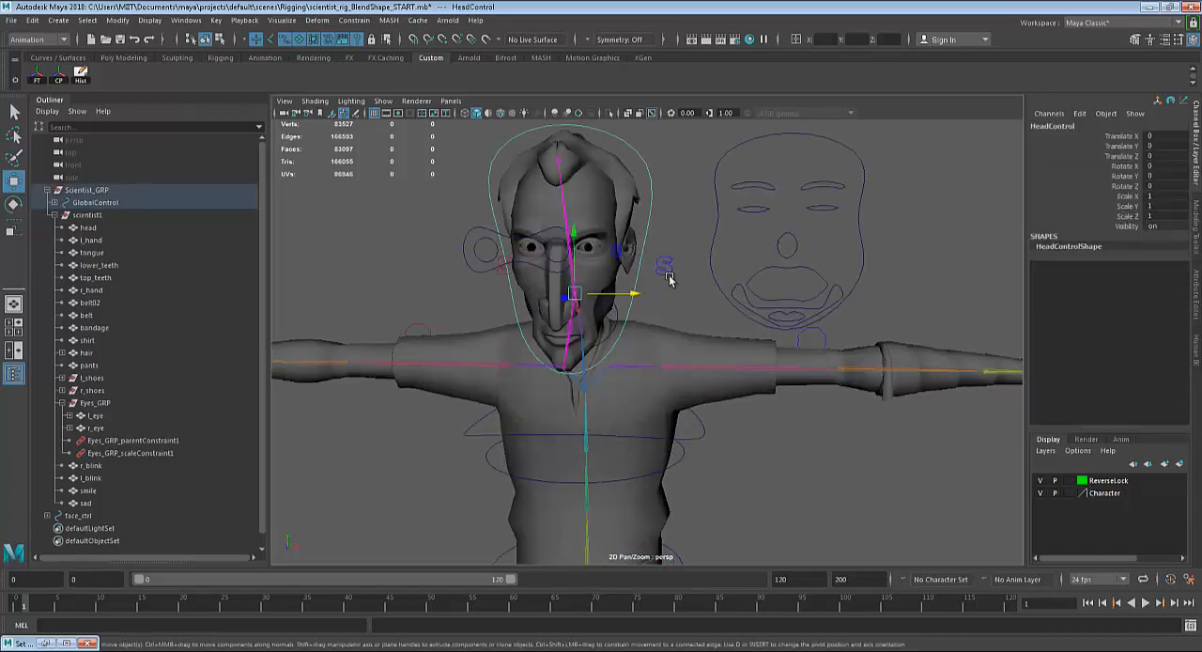
{"action": "left_click", "coordinate": [718, 227]}
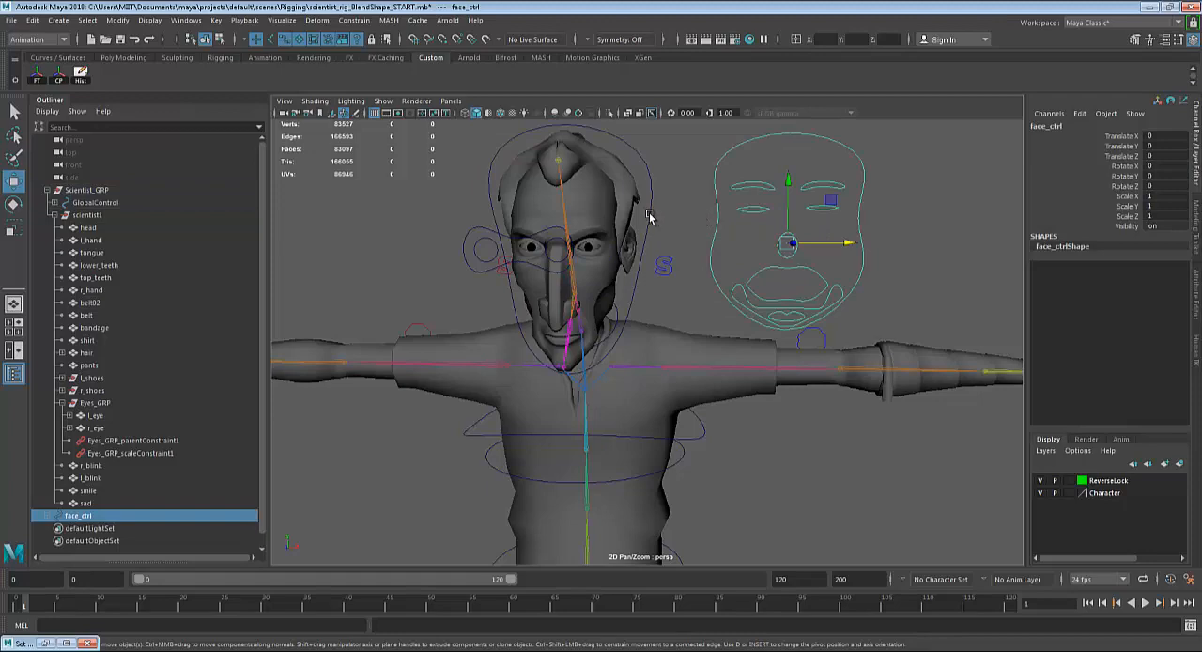
{"action": "left_click", "coordinate": [693, 219]}
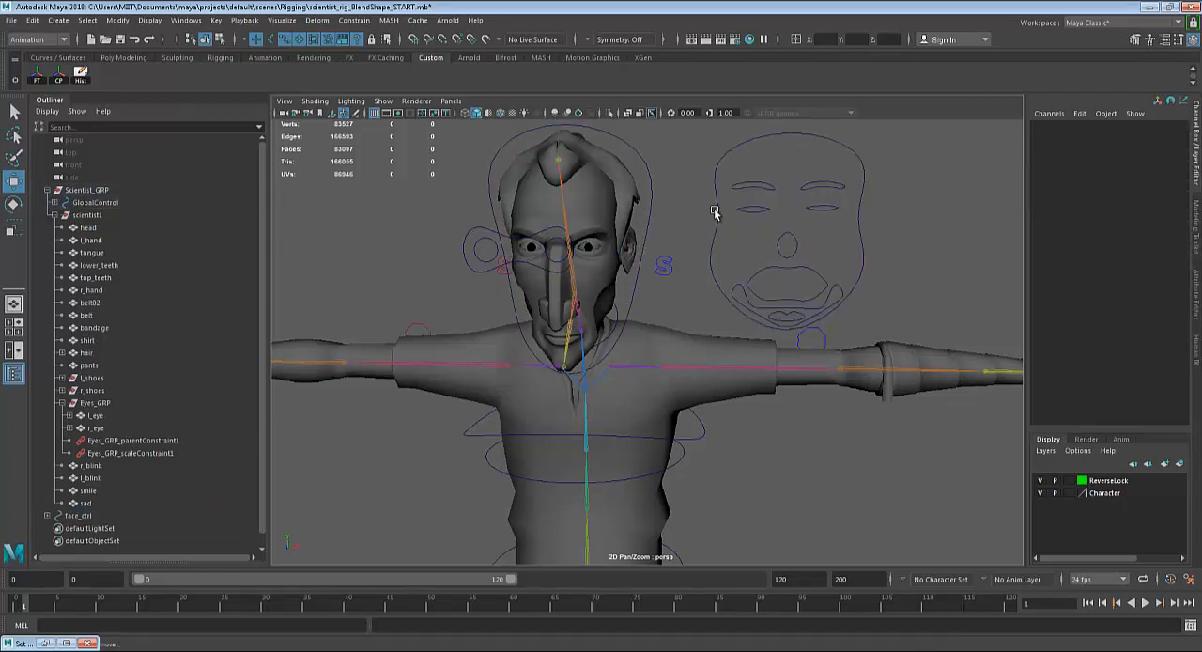
{"action": "left_click", "coordinate": [717, 212]}
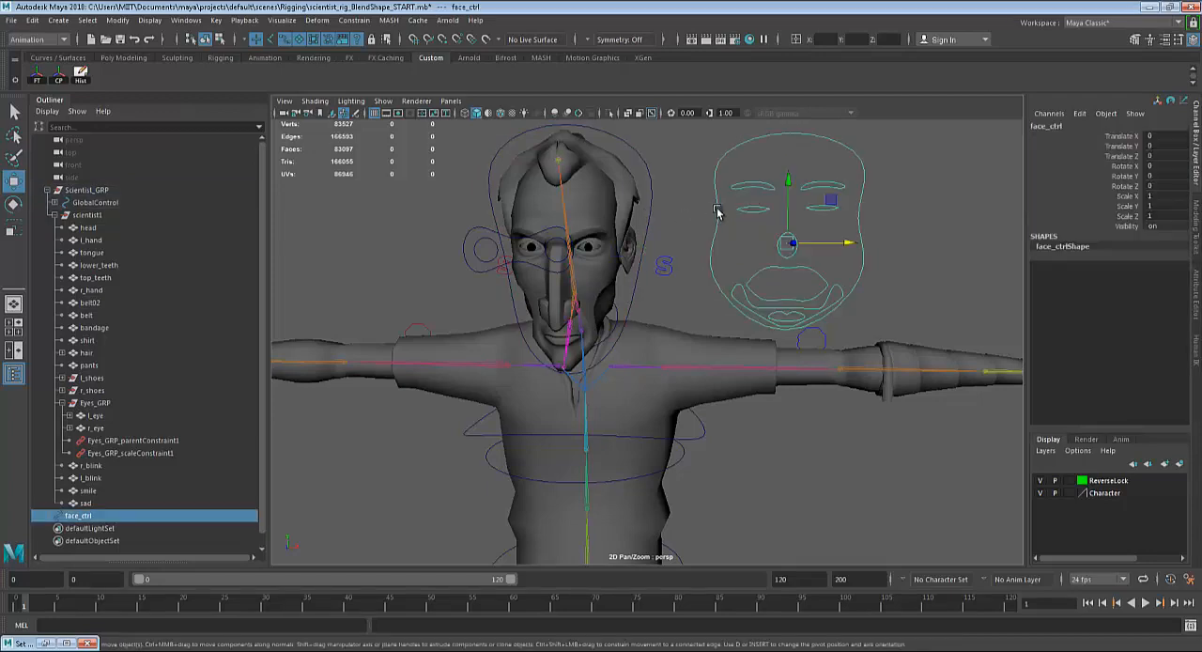
{"action": "left_click", "coordinate": [650, 215]}
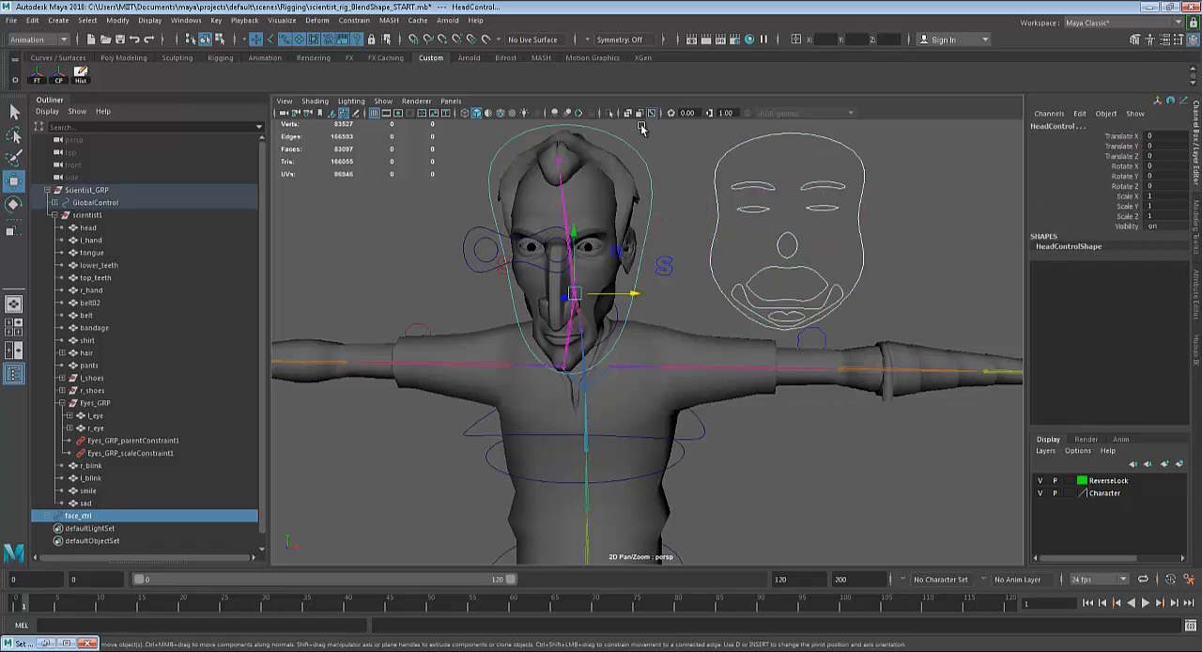
{"action": "key", "text": "p"}
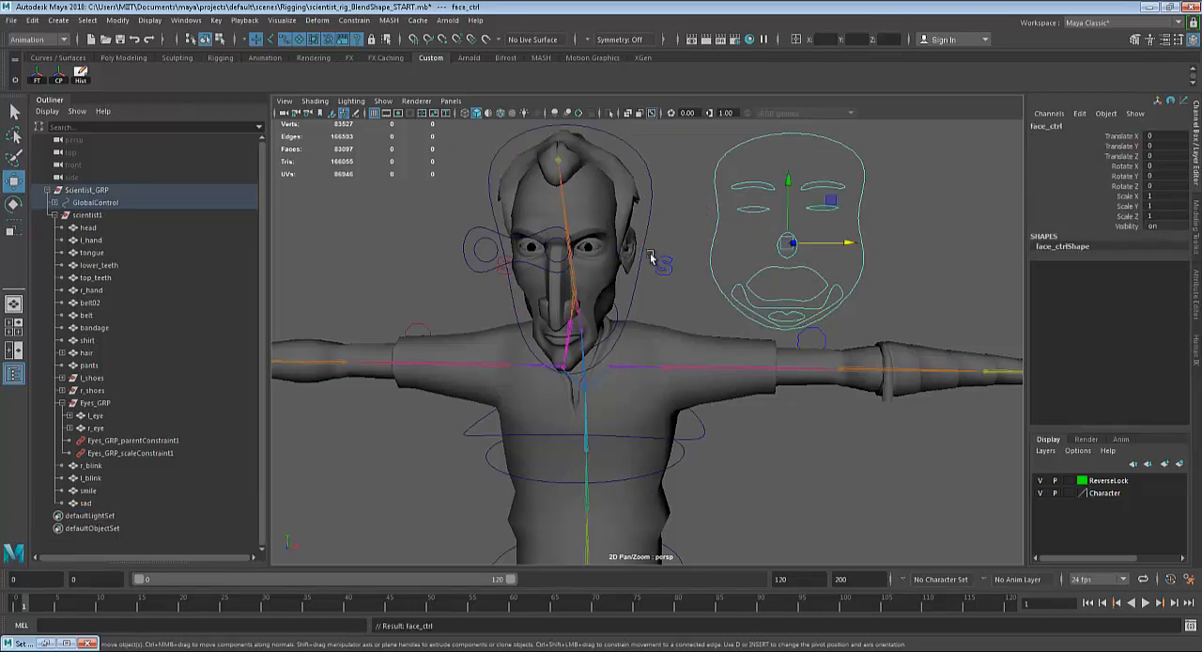
Try rotating HeadControl to test whether face_ctrl follows the head, and undo the rotation.
{"action": "left_click", "coordinate": [645, 237]}
{"action": "key", "text": "e"}
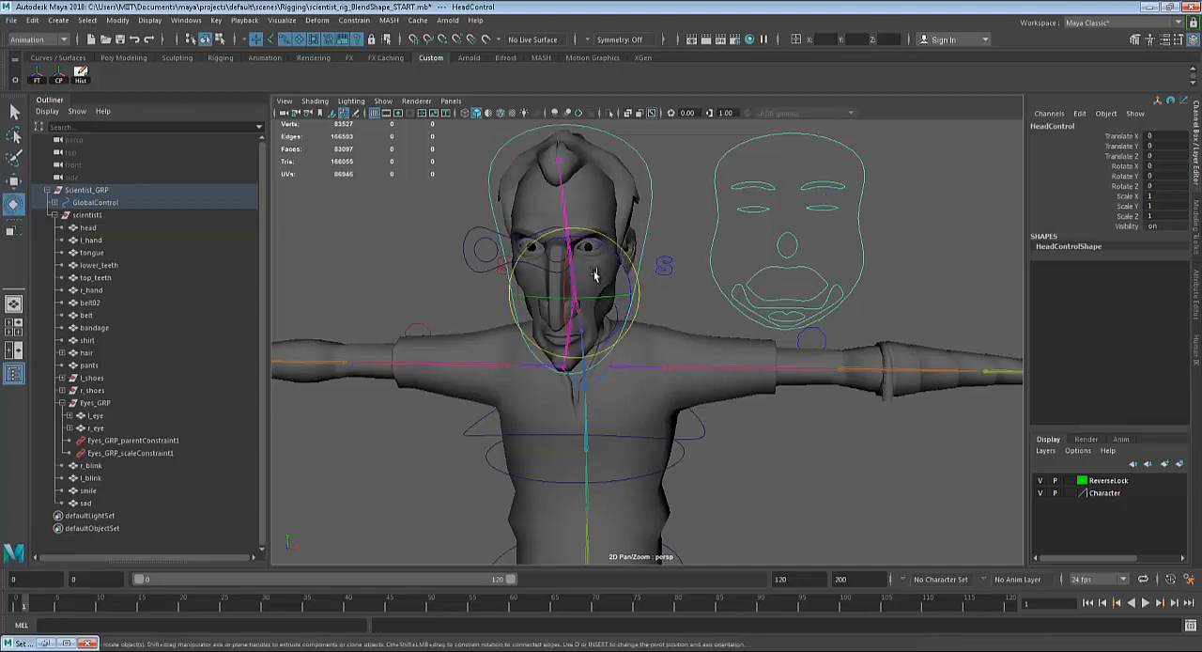
{"action": "mouse_move", "coordinate": [586, 269]}
{"action": "left_mouse_down"}
{"action": "mouse_move", "coordinate": [561, 270]}
{"action": "mouse_move", "coordinate": [612, 270]}
{"action": "mouse_move", "coordinate": [572, 268]}
{"action": "mouse_move", "coordinate": [607, 274]}
{"action": "mouse_move", "coordinate": [592, 284]}
{"action": "left_mouse_up"}
{"action": "key", "text": "ctrl+z"}
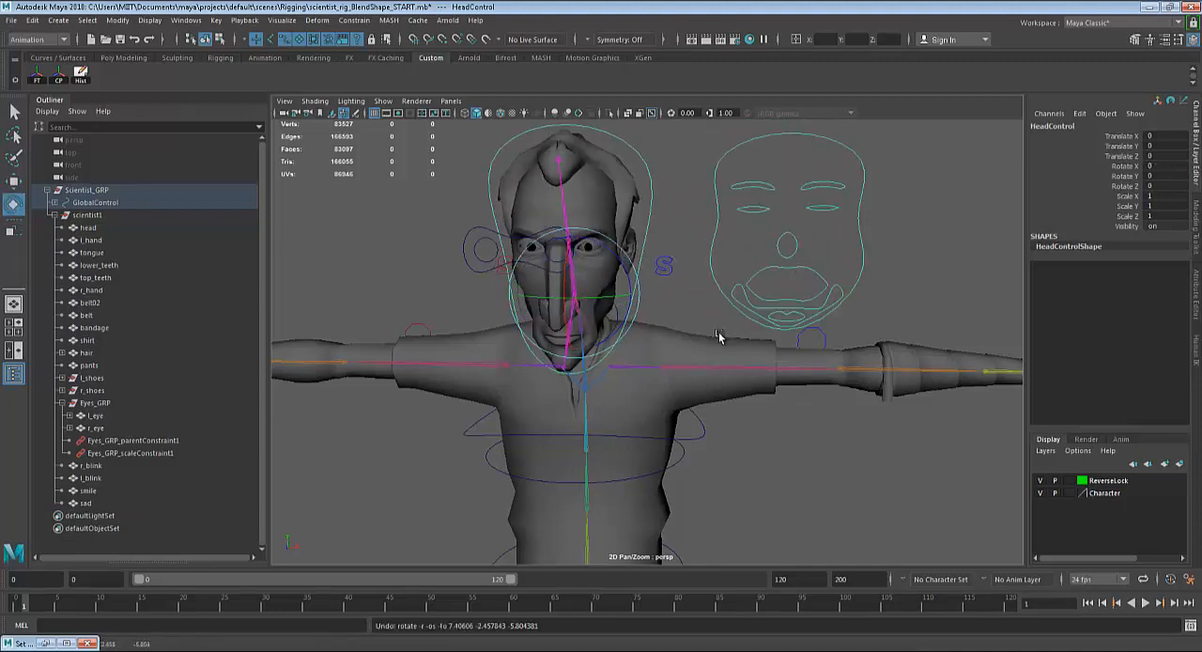
Group the four blend-shape target heads beside the character: r_blink, l_blink, smile and sad.
{"action": "scroll", "coordinate": [718, 334], "scroll_direction": "down", "scroll_amount": 5}
{"action": "middle_click_drag", "start_coordinate": [712, 329], "coordinate": [540, 303], "text": "alt"}
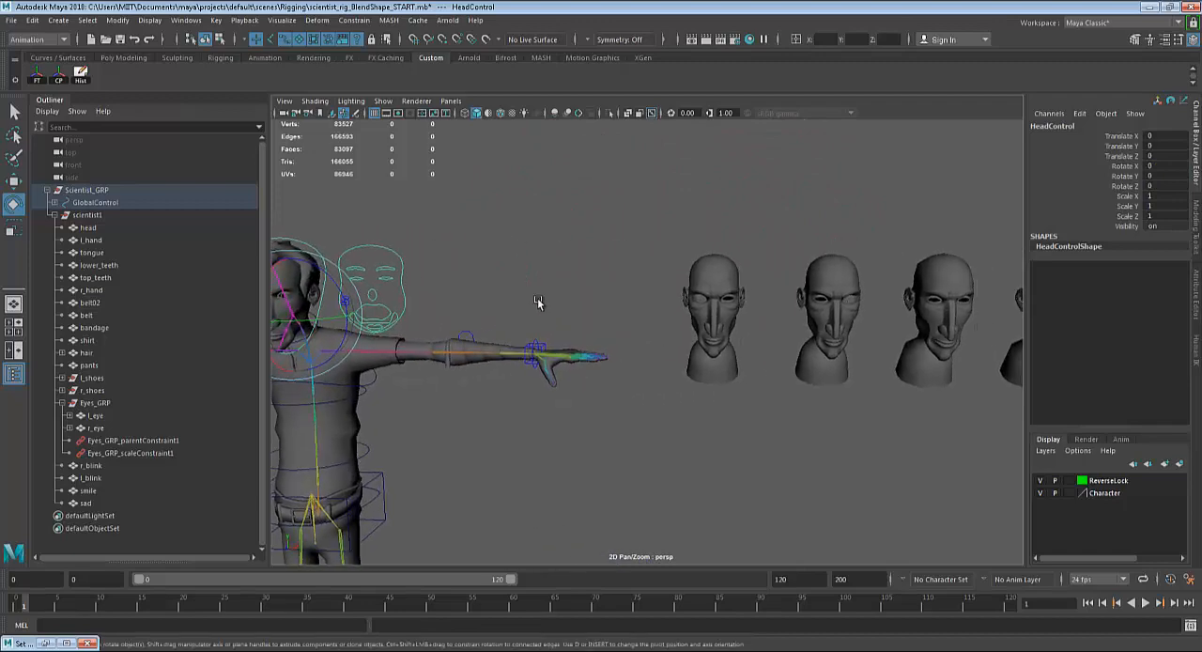
{"action": "scroll", "coordinate": [539, 303], "scroll_direction": "down", "scroll_amount": 5}
{"action": "middle_click_drag", "start_coordinate": [742, 305], "coordinate": [681, 295], "text": "alt"}
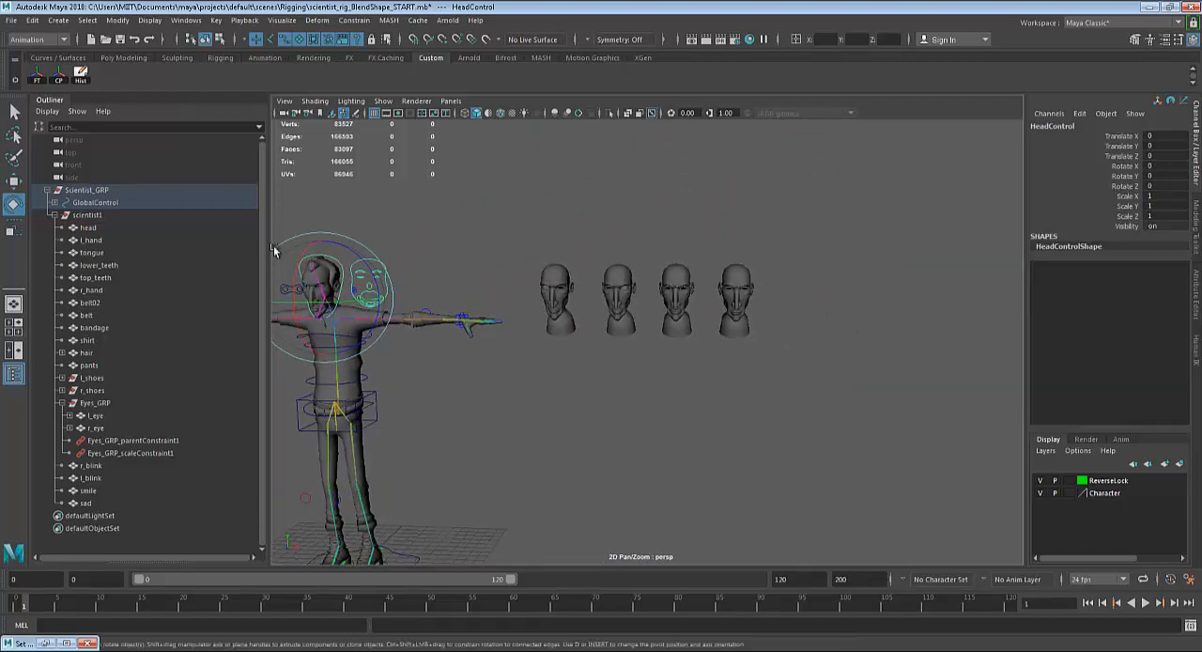
{"action": "left_click_drag", "start_coordinate": [790, 375], "coordinate": [806, 373], "text": "alt"}
{"action": "left_click_drag", "start_coordinate": [929, 164], "coordinate": [517, 407]}
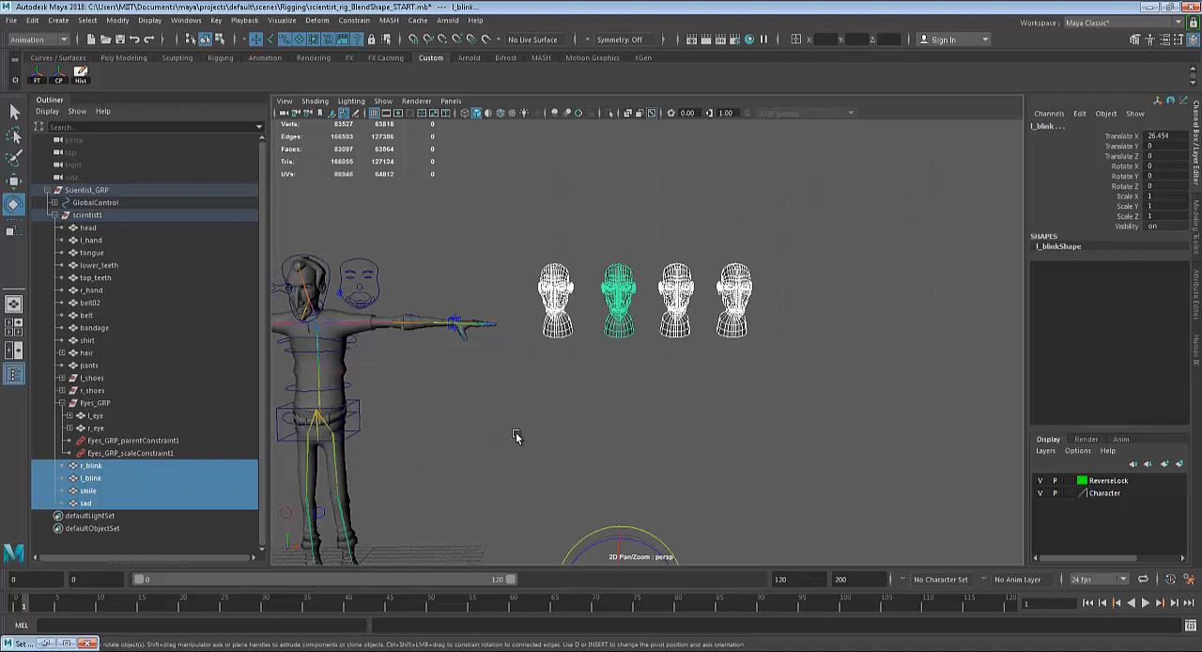
{"action": "key", "text": "ctrl+g"}
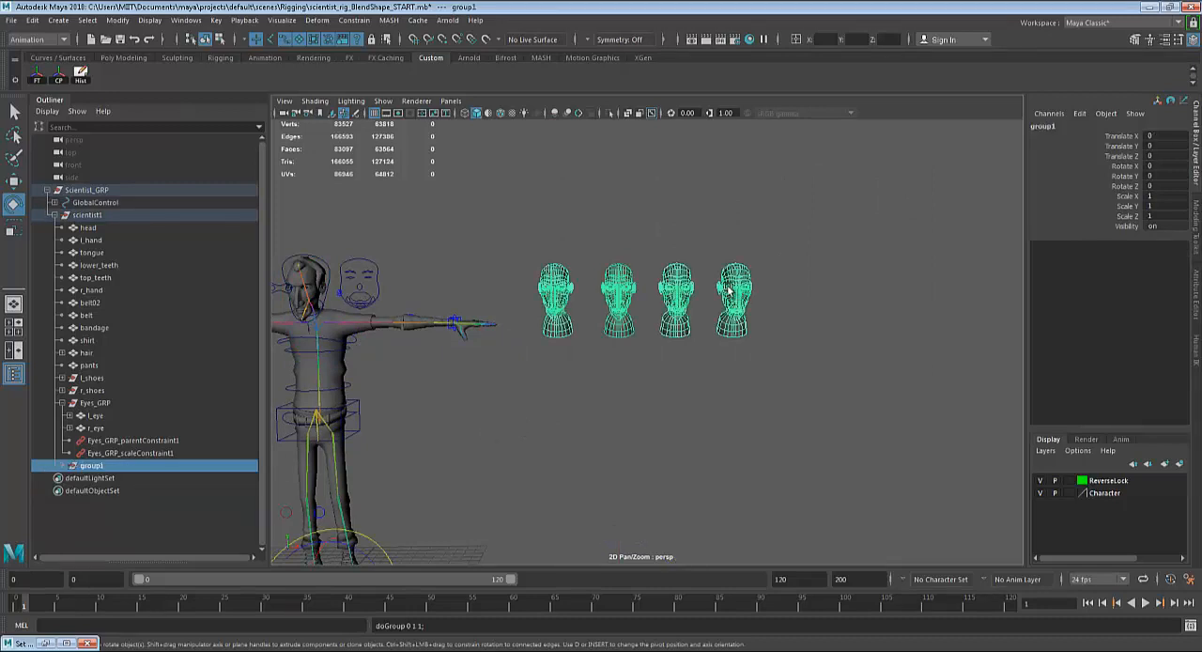
Rename the new group of target heads to blendShape_GRP.
{"action": "double_click", "coordinate": [90, 466]}
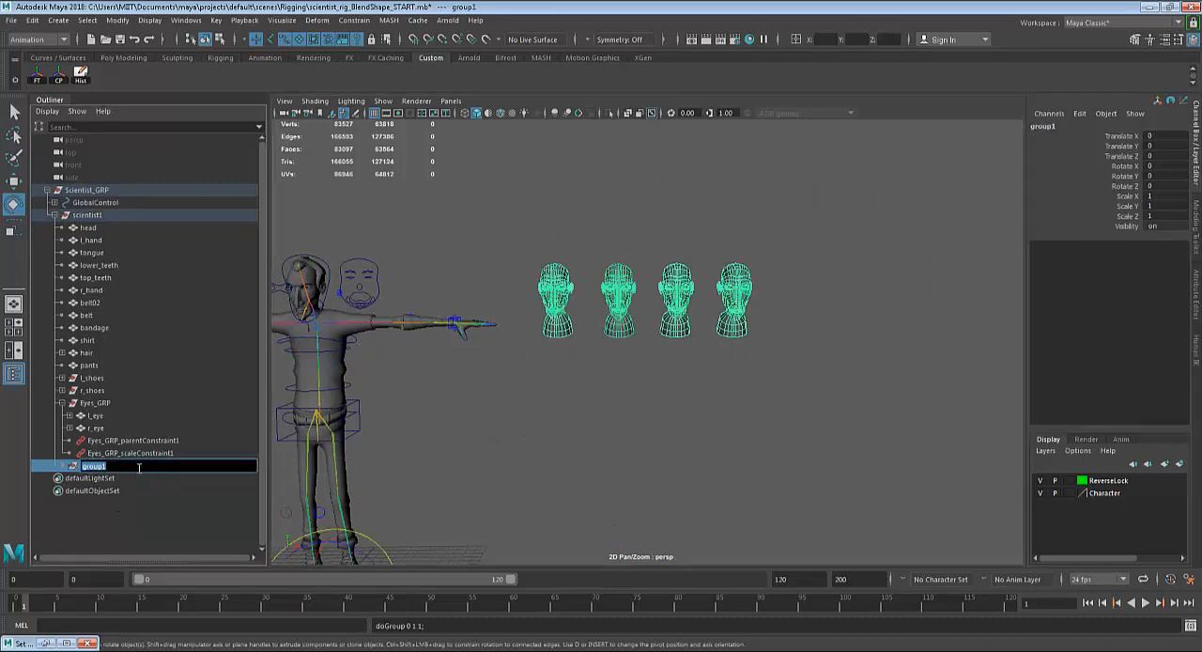
{"action": "type", "text": "blendShape_GRP"}
{"action": "key", "text": "Return"}
{"action": "key", "text": "Caps_Lock"}
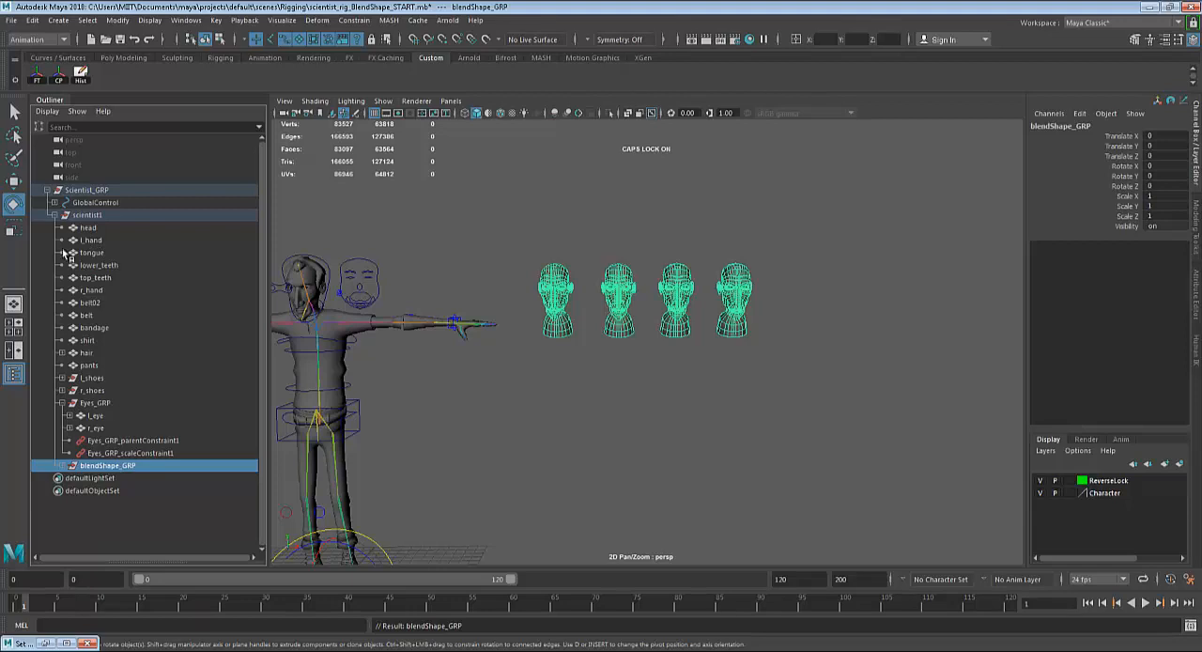
Try to parent blendShape_GRP under the scientist1 group in the scene hierarchy.
{"action": "left_click", "coordinate": [85, 216]}
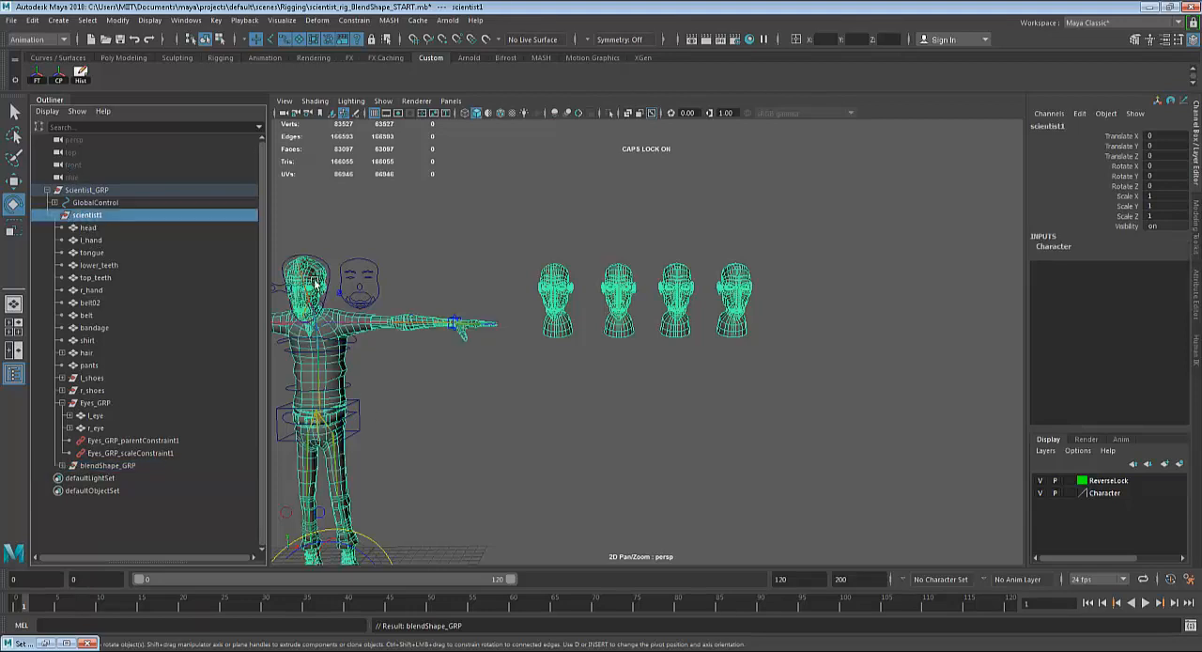
{"action": "left_click", "coordinate": [105, 466]}
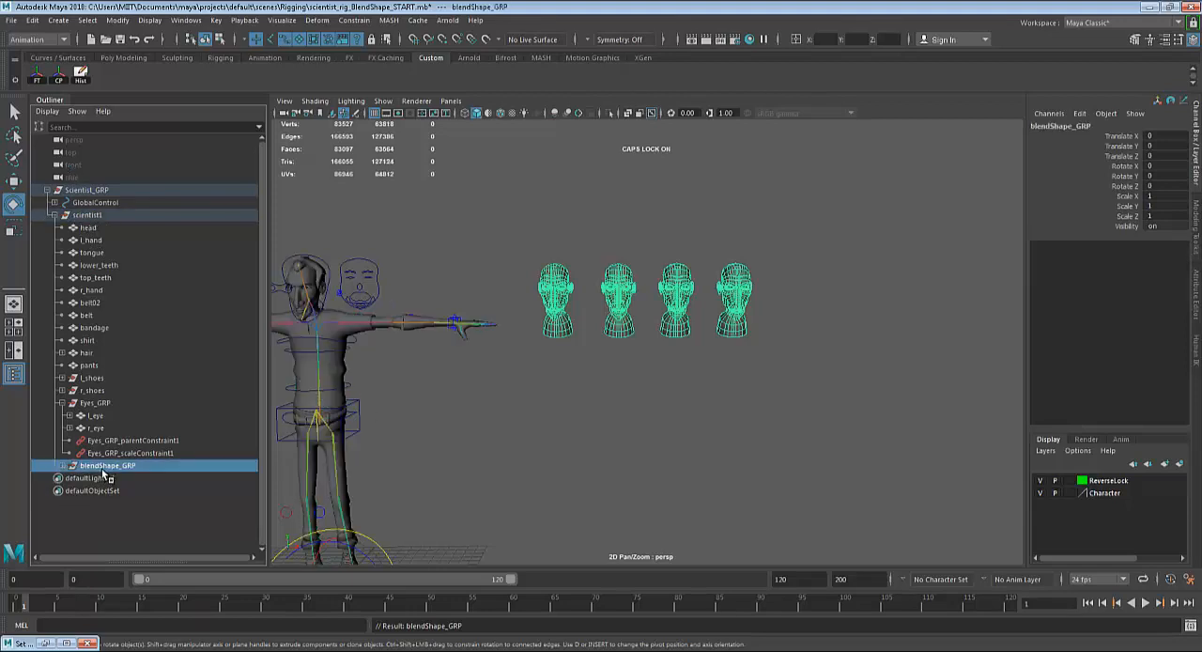
{"action": "left_click_drag", "start_coordinate": [106, 475], "coordinate": [84, 217]}
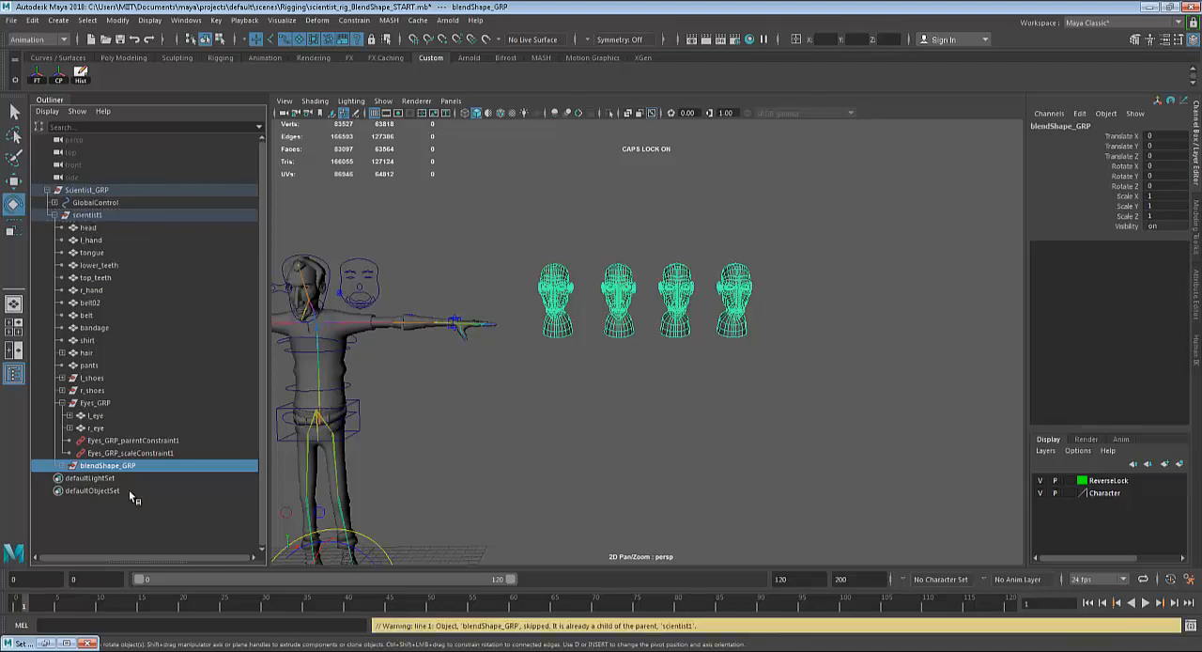
{"action": "left_click", "coordinate": [185, 397]}
{"action": "left_click", "coordinate": [83, 218]}
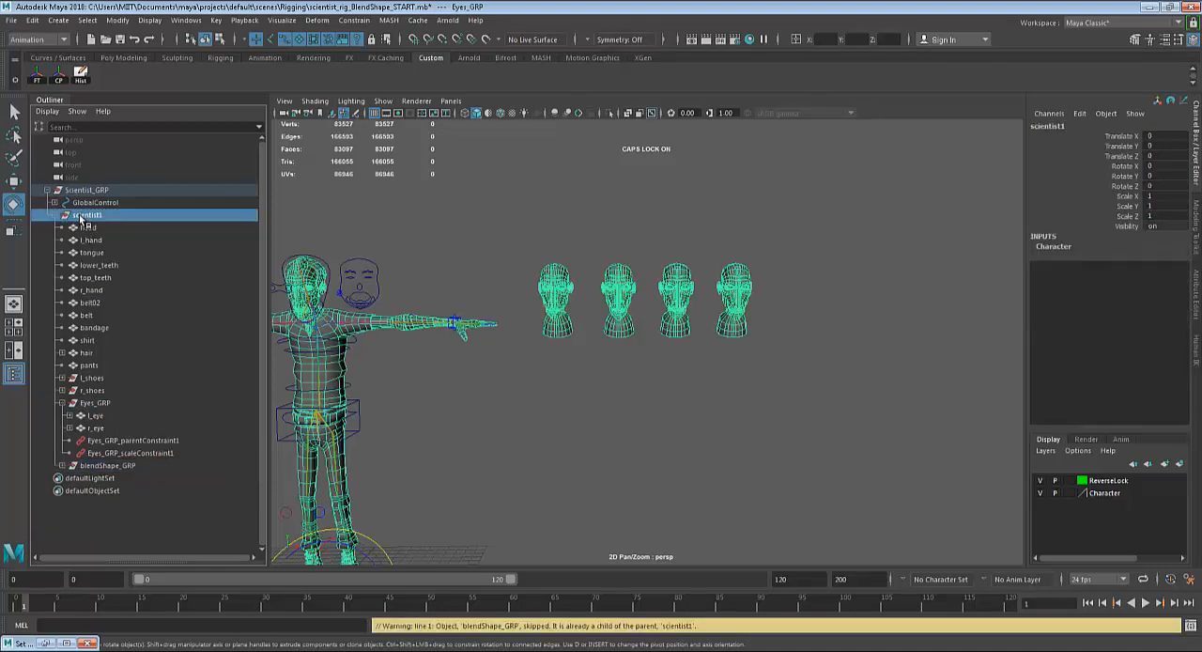
{"action": "left_click", "coordinate": [513, 446]}
Hide the target heads by setting the visibility of blendShape_GRP to 0.
{"action": "middle_click_drag", "start_coordinate": [513, 447], "coordinate": [675, 429], "text": "alt"}
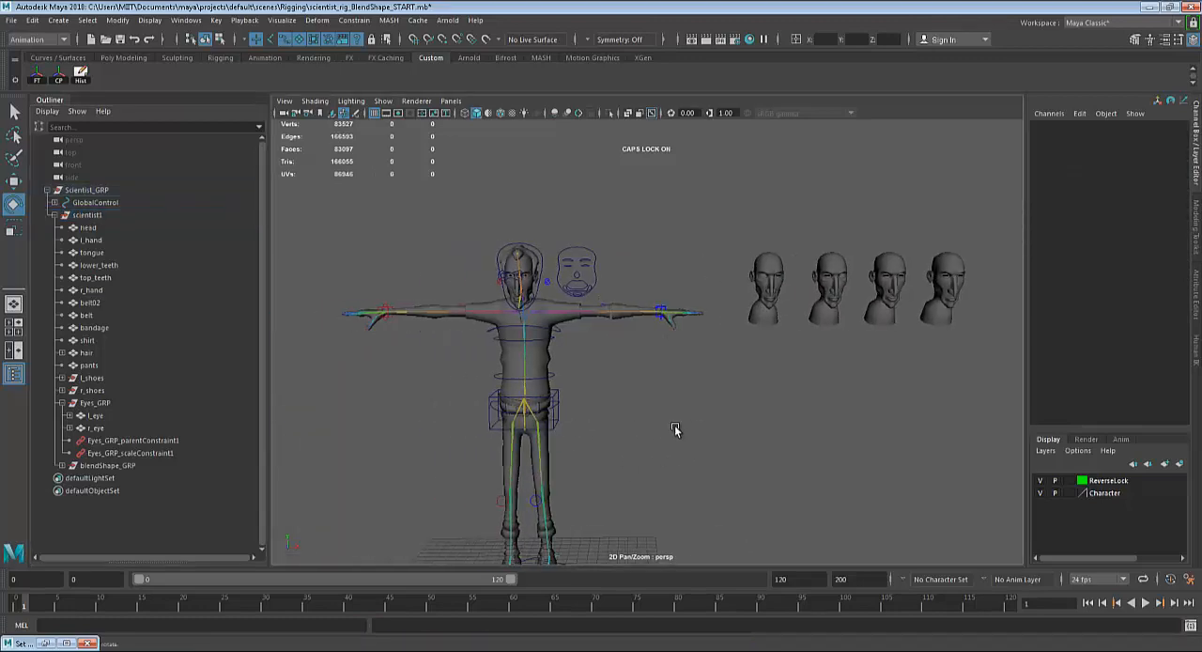
{"action": "left_click_drag", "start_coordinate": [675, 429], "coordinate": [652, 416], "text": "alt"}
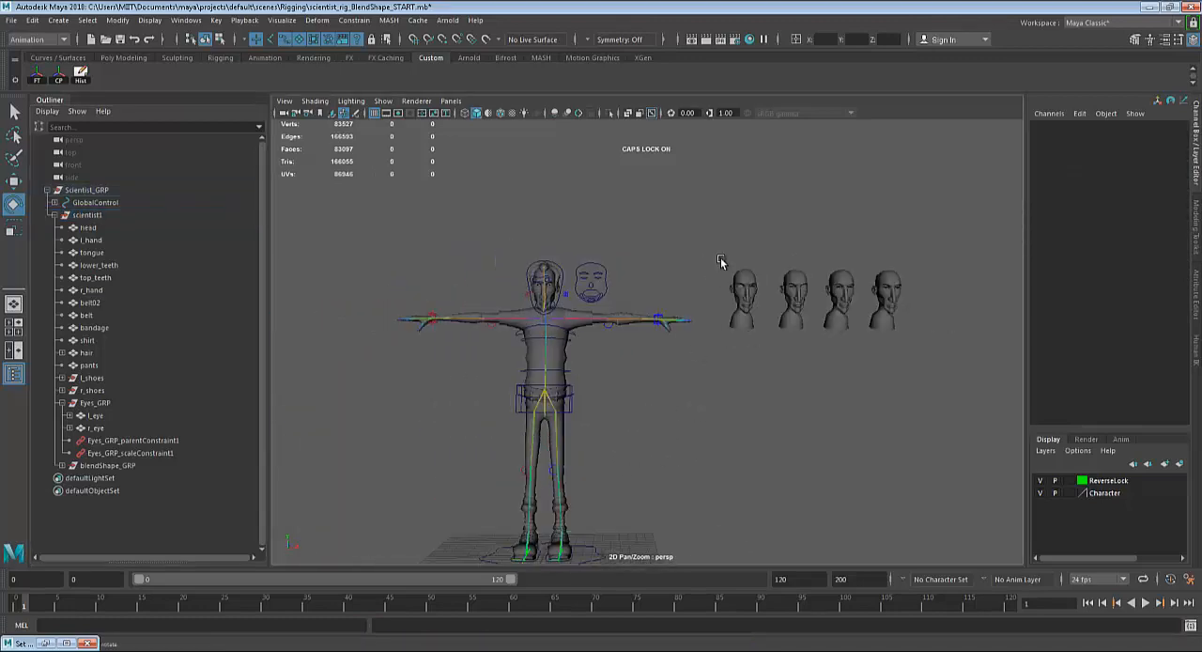
{"action": "left_click_drag", "start_coordinate": [721, 262], "coordinate": [742, 215]}
{"action": "left_click", "coordinate": [111, 465]}
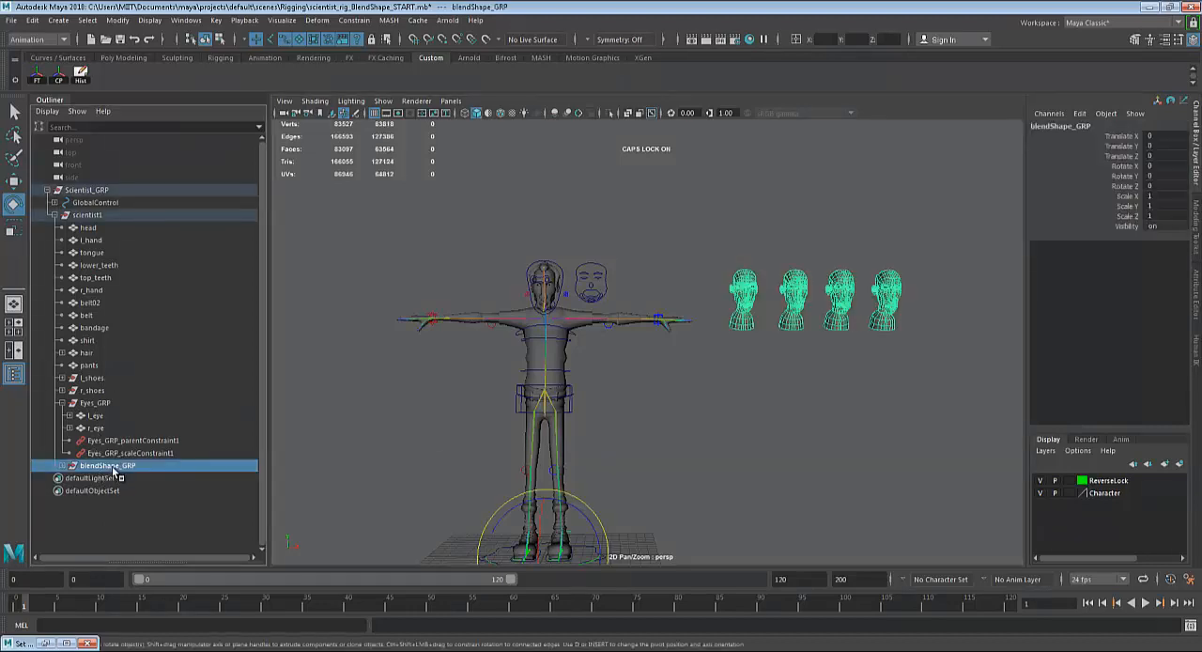
{"action": "left_click", "coordinate": [1165, 222]}
{"action": "type", "text": "0"}
{"action": "key", "text": "Return"}
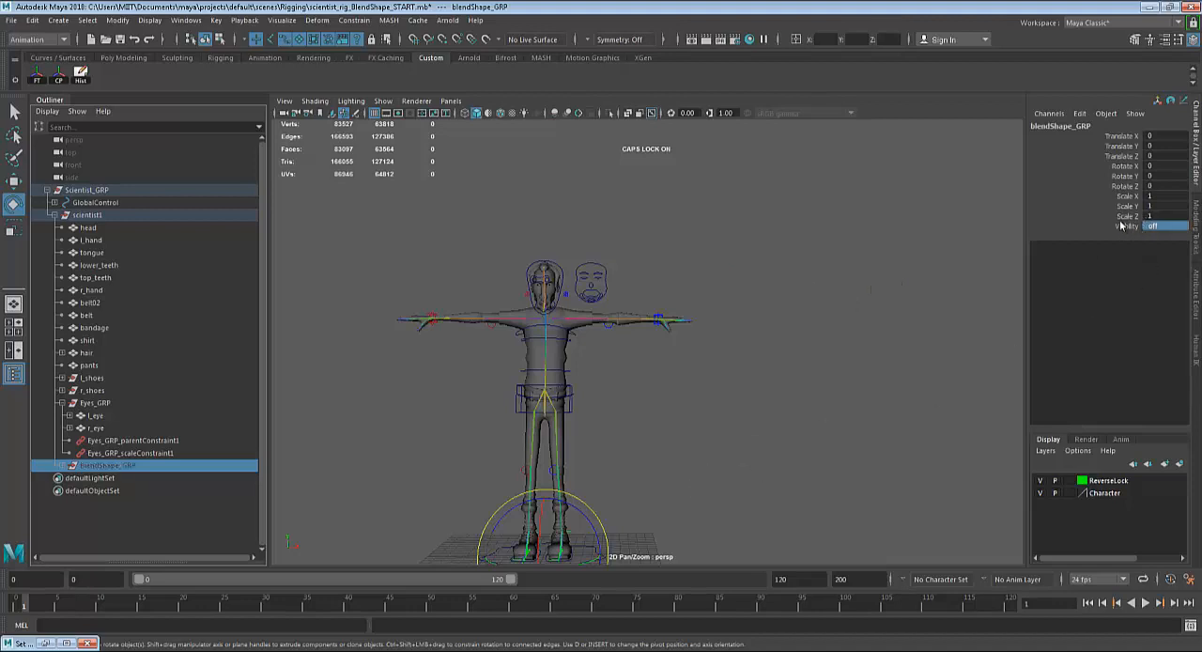
Lock all translate, rotate, scale and visibility channels of blendShape_GRP, and clear the selection.
{"action": "left_click_drag", "start_coordinate": [1118, 138], "coordinate": [1125, 225]}
{"action": "right_click", "coordinate": [1123, 193]}
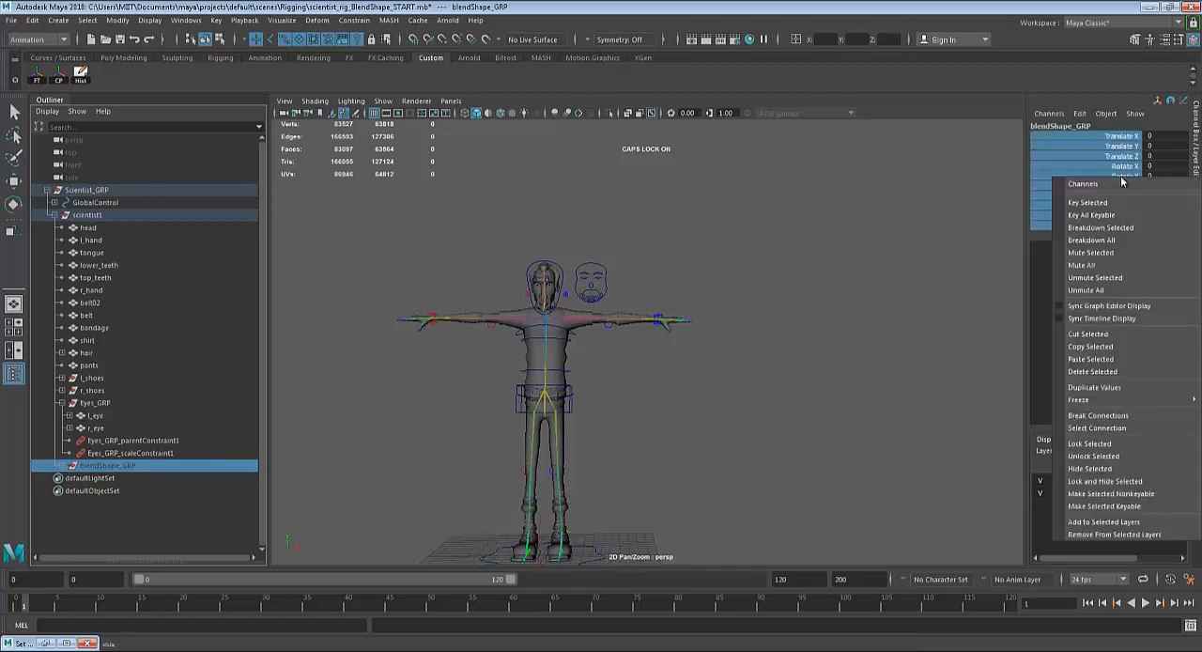
{"action": "left_click", "coordinate": [1090, 444]}
{"action": "left_click", "coordinate": [569, 440]}
{"action": "scroll", "coordinate": [570, 438], "scroll_direction": "down", "scroll_amount": 2}
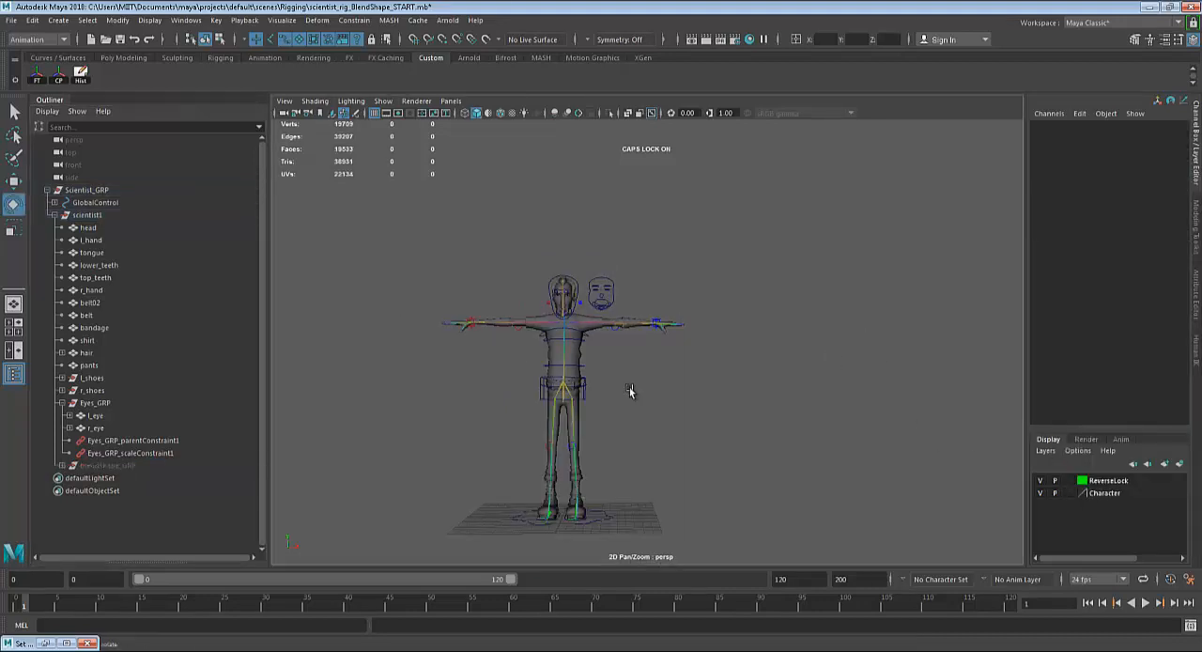
{"action": "left_click_drag", "start_coordinate": [634, 368], "coordinate": [617, 446], "text": "alt"}
{"action": "middle_click_drag", "start_coordinate": [632, 374], "coordinate": [632, 432], "text": "alt"}
{"action": "scroll", "coordinate": [631, 432], "scroll_direction": "up", "scroll_amount": 5}
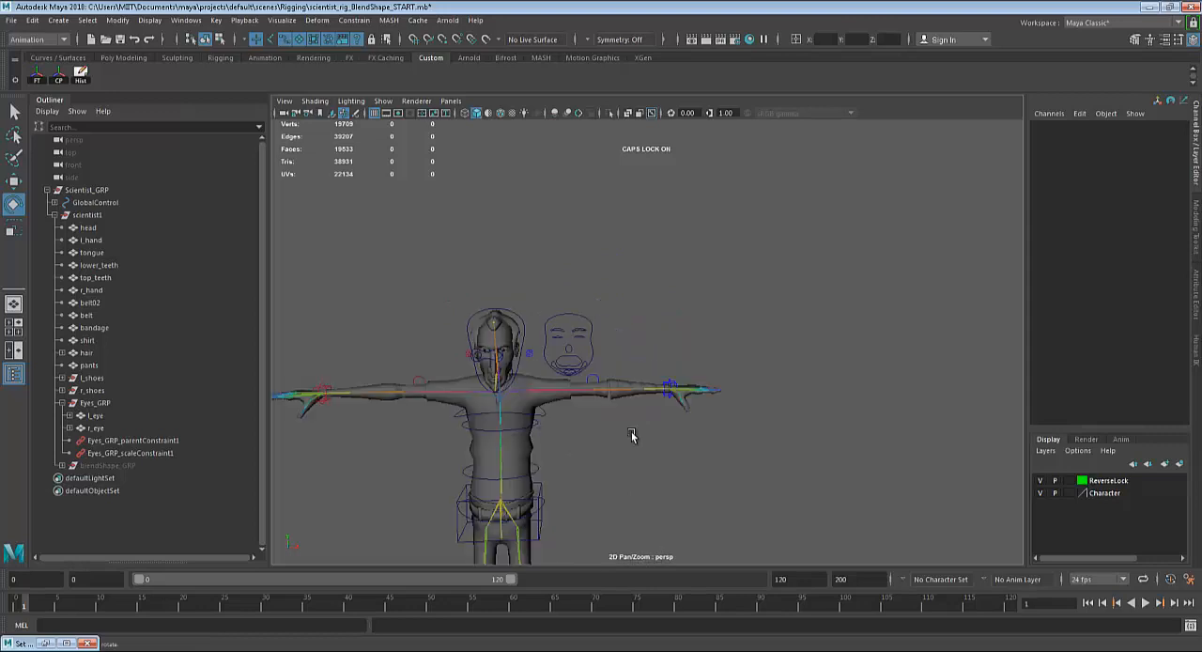
{"action": "scroll", "coordinate": [615, 419], "scroll_direction": "up", "scroll_amount": 3}
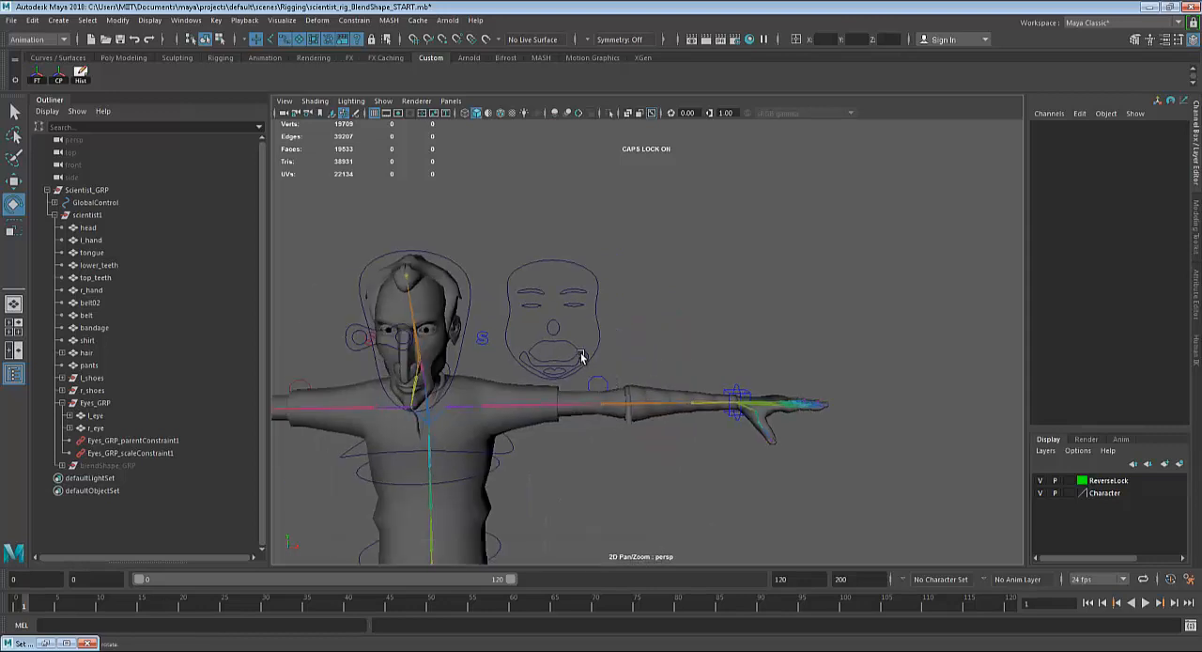
{"action": "left_click", "coordinate": [583, 357]}
{"action": "left_click_drag", "start_coordinate": [555, 331], "coordinate": [673, 340], "text": "alt"}
{"action": "middle_click_drag", "start_coordinate": [673, 340], "coordinate": [683, 308], "text": "alt"}
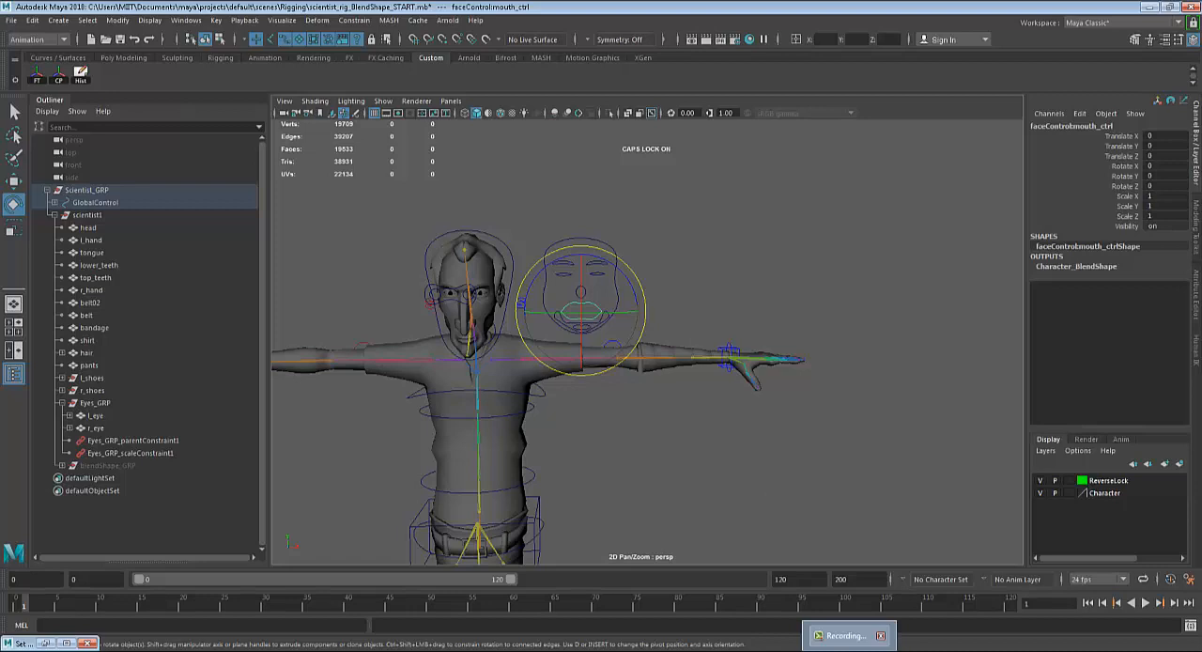
{"action": "left_click", "coordinate": [847, 636]}
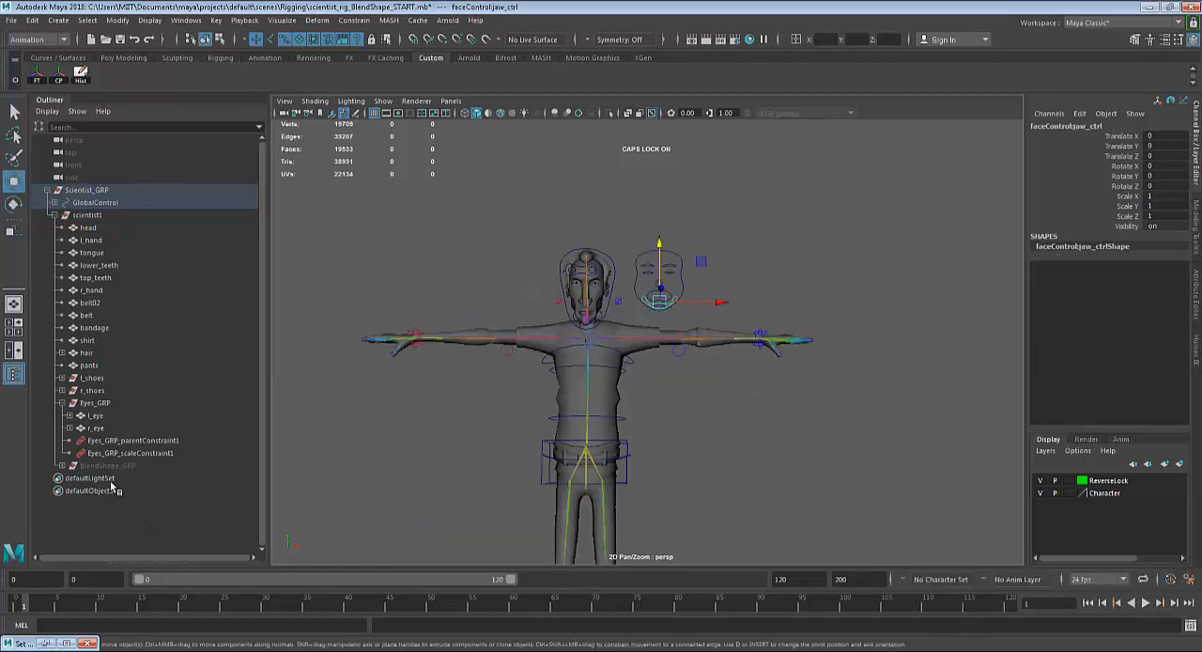
Try to show the target heads again by setting the locked visibility of blendShape_GRP to 1.
{"action": "left_click", "coordinate": [110, 466]}
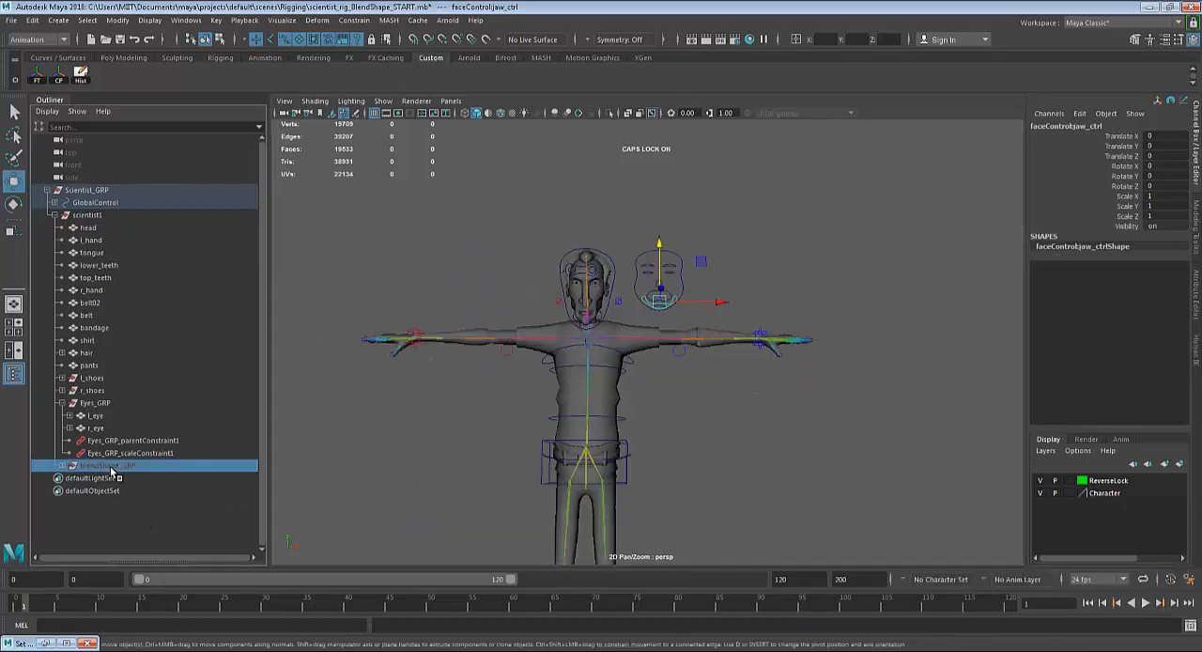
{"action": "double_click", "coordinate": [1153, 225]}
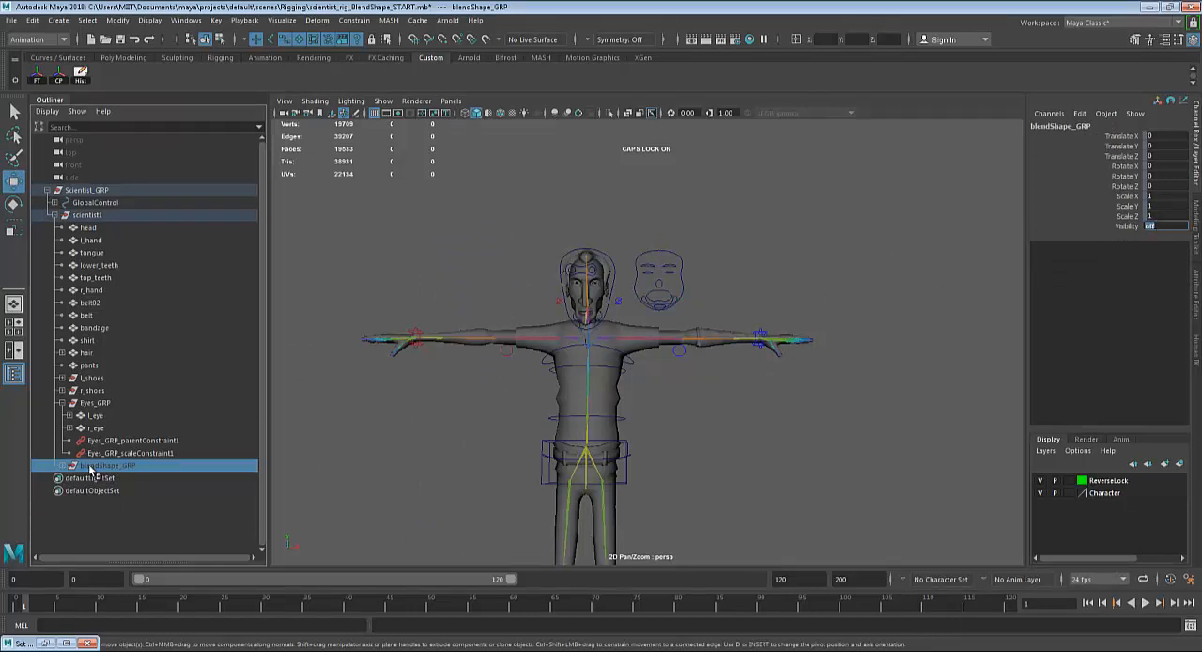
{"action": "key", "text": "Return"}
{"action": "double_click", "coordinate": [1158, 224]}
{"action": "type", "text": "1"}
{"action": "key", "text": "Return"}
{"action": "scroll", "coordinate": [789, 349], "scroll_direction": "down", "scroll_amount": 1}
{"action": "middle_click_drag", "start_coordinate": [790, 349], "coordinate": [601, 344], "text": "alt"}
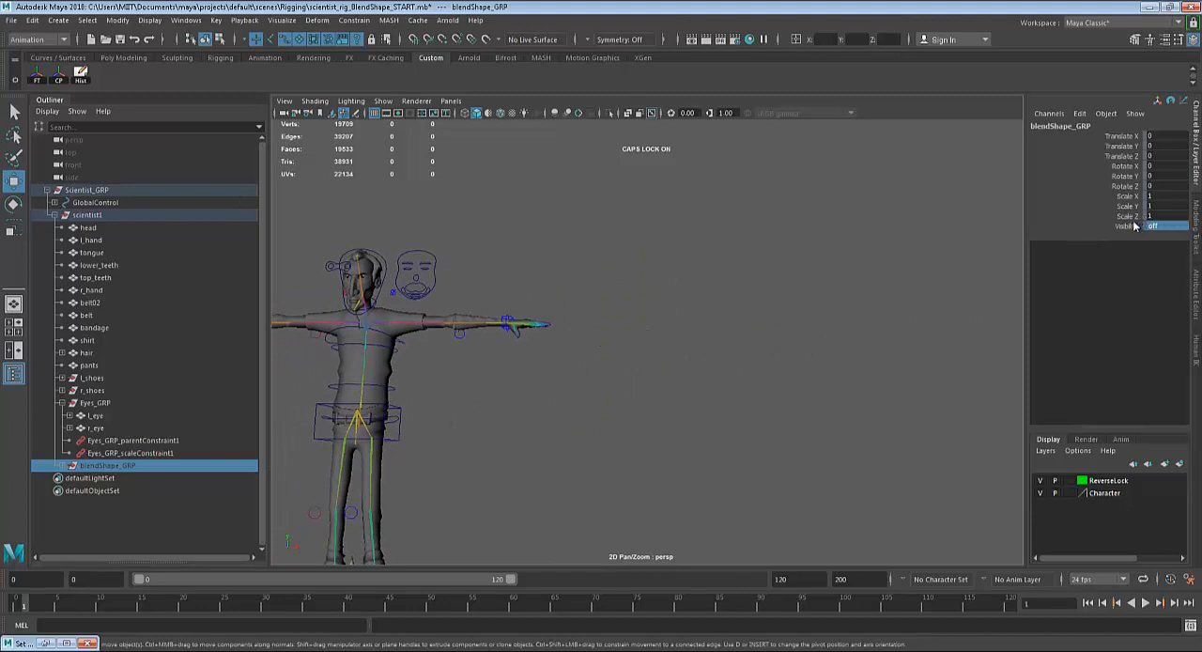
Unlock all transform and visibility channels of blendShape_GRP and set its visibility to on.
{"action": "left_click_drag", "start_coordinate": [1134, 226], "coordinate": [1129, 138]}
{"action": "right_click", "coordinate": [1129, 138]}
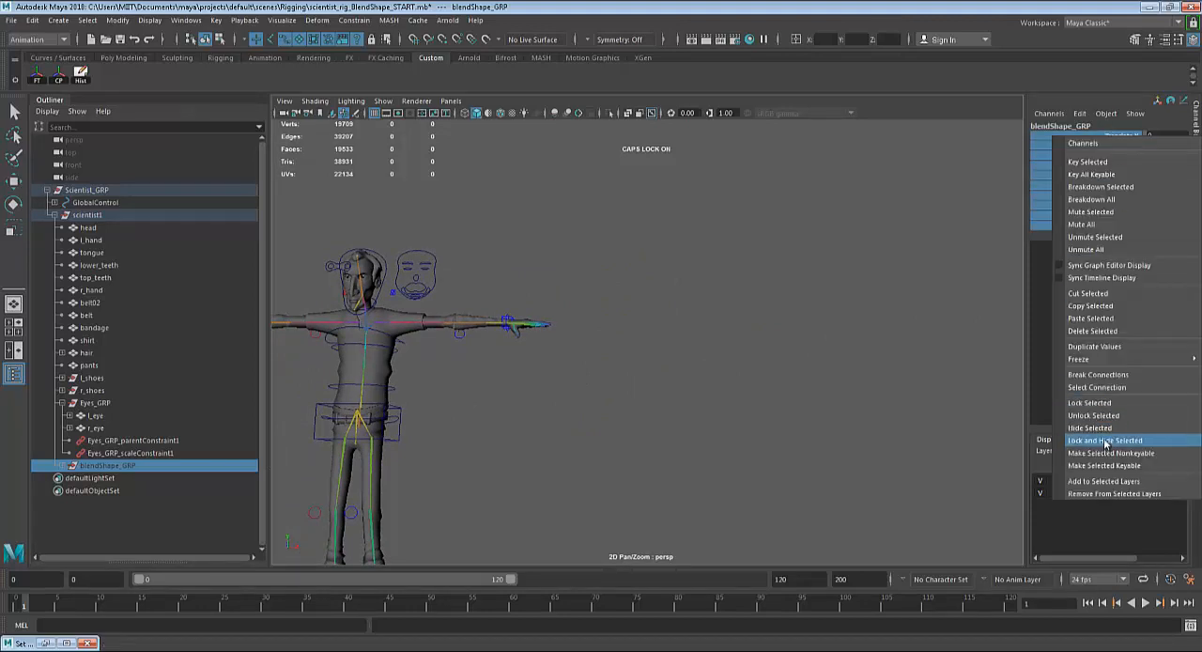
{"action": "left_click", "coordinate": [1114, 416]}
{"action": "left_click", "coordinate": [1174, 225]}
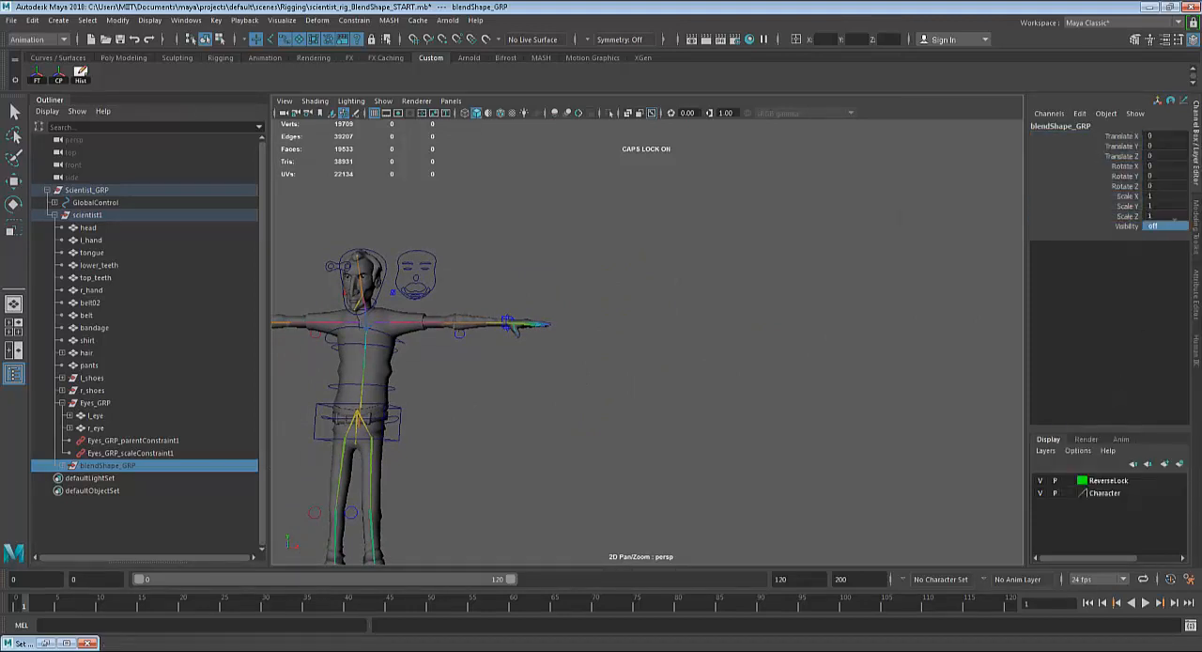
{"action": "type", "text": "on"}
{"action": "key", "text": "Return"}
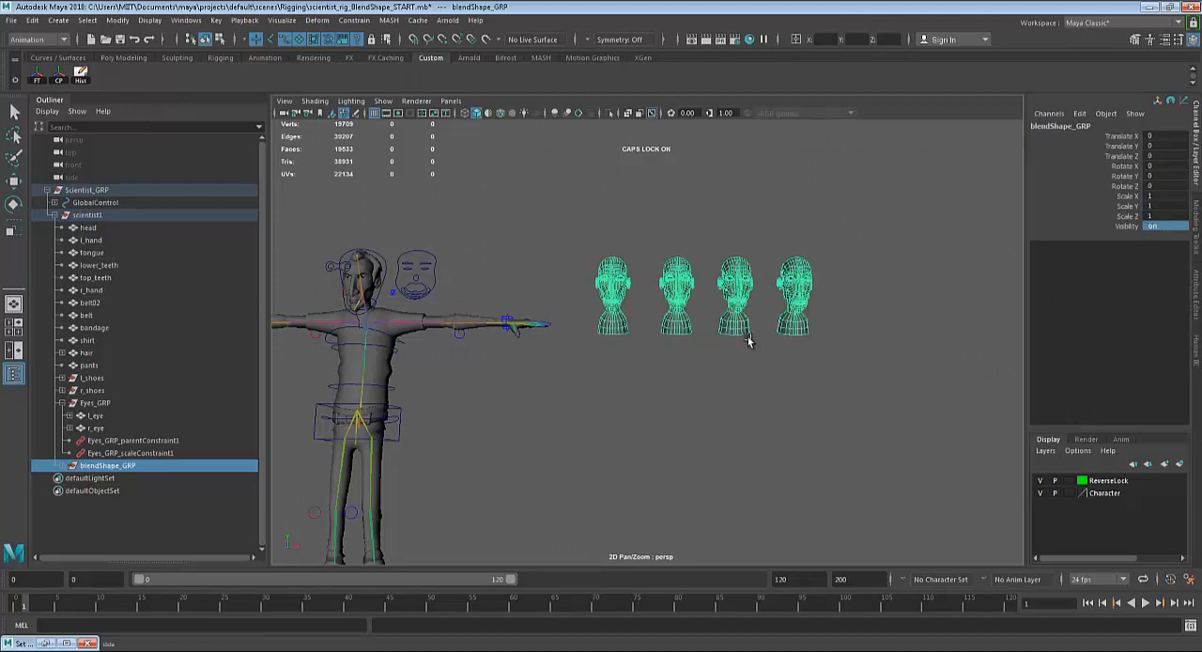
Raise the mouth control of the face-shaped curve to about 0.543 in Translate Y to test the smile.
{"action": "left_click", "coordinate": [455, 393]}
{"action": "middle_click_drag", "start_coordinate": [550, 405], "coordinate": [640, 428], "text": "alt"}
{"action": "scroll", "coordinate": [639, 421], "scroll_direction": "up", "scroll_amount": 3}
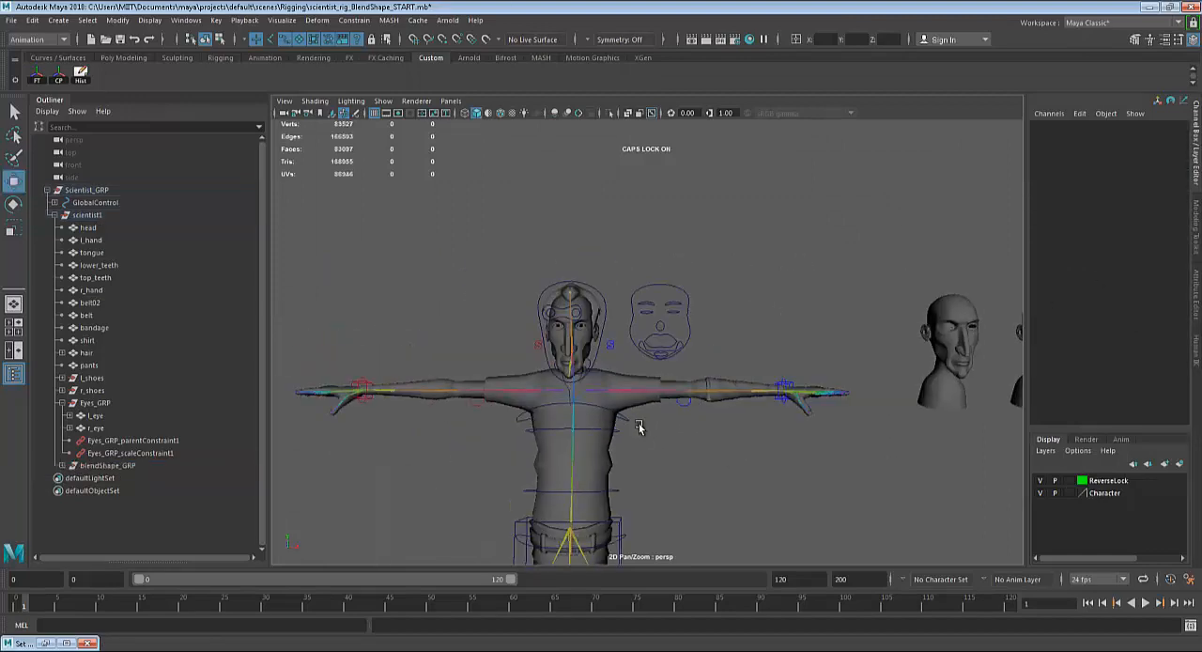
{"action": "scroll", "coordinate": [641, 423], "scroll_direction": "up", "scroll_amount": 5}
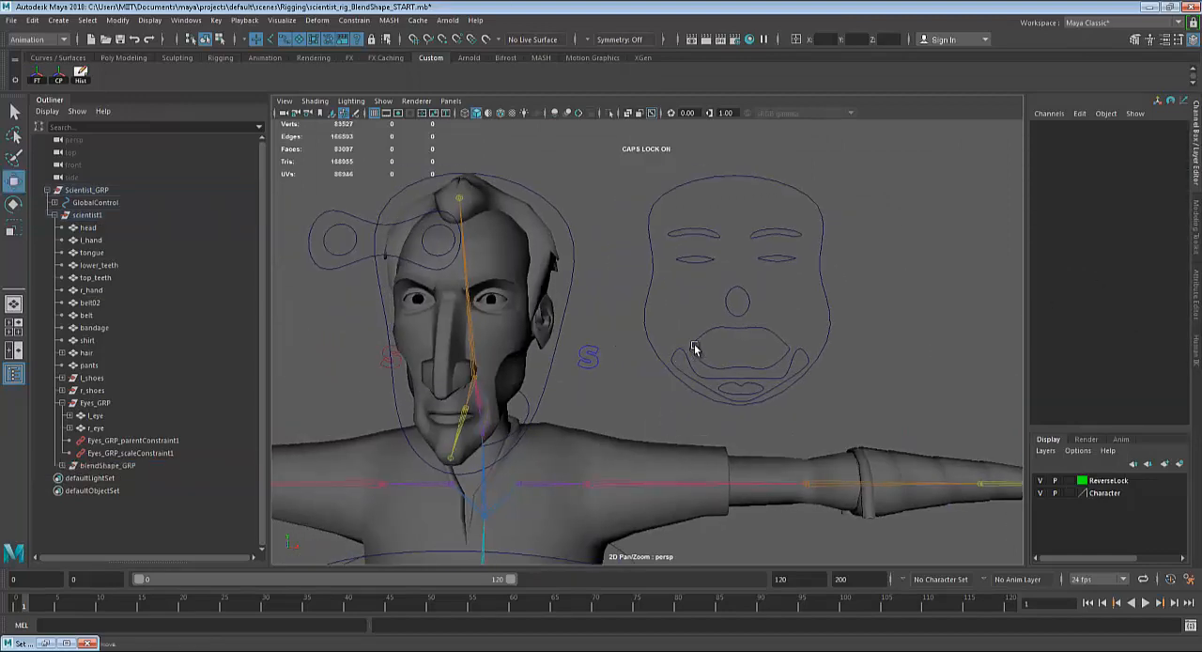
{"action": "left_click", "coordinate": [693, 349]}
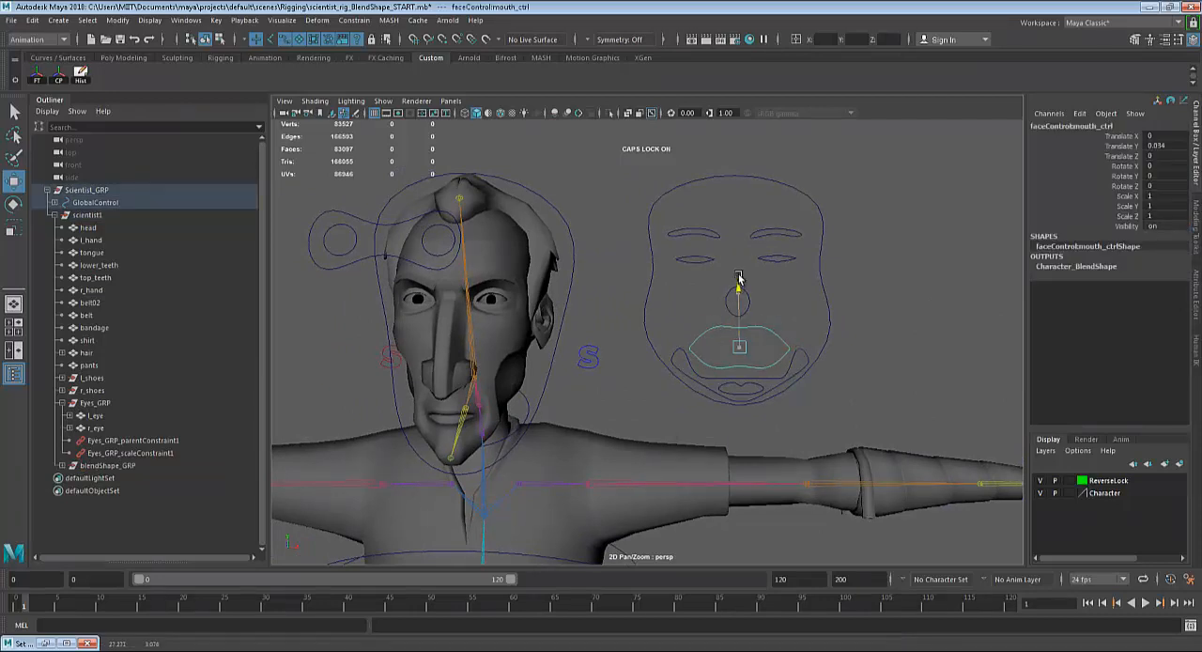
{"action": "left_click_drag", "start_coordinate": [738, 279], "coordinate": [735, 266]}
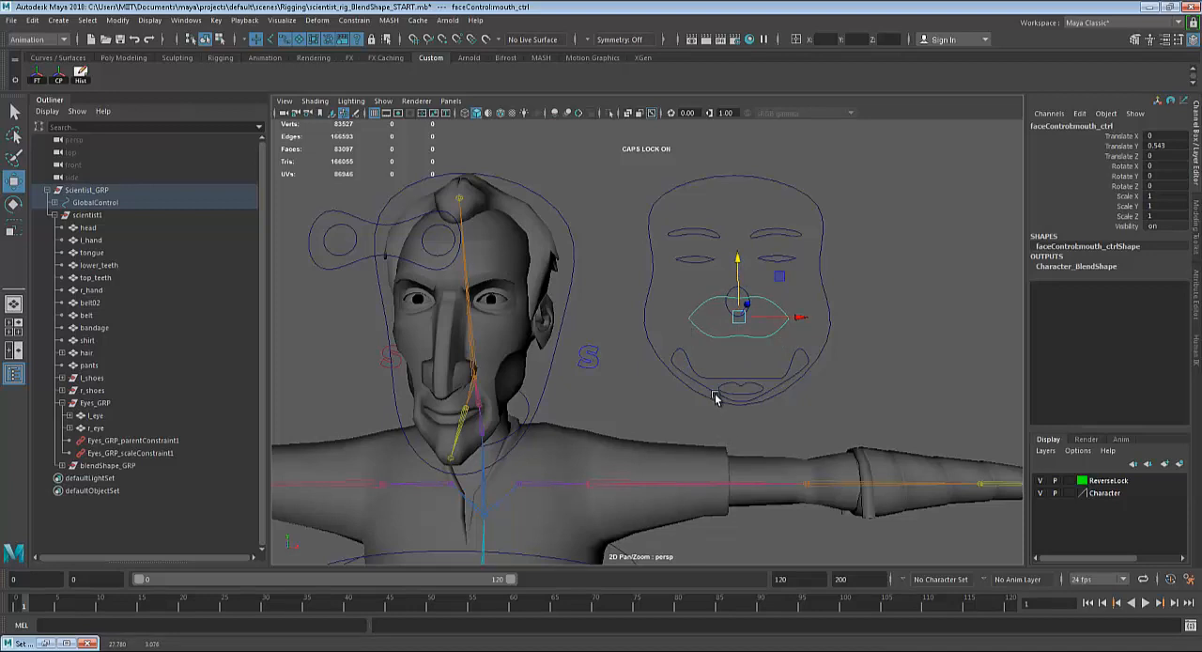
Select the smile target head, the third of the four, and examine its mouth mesh up close.
{"action": "scroll", "coordinate": [734, 360], "scroll_direction": "down", "scroll_amount": 3}
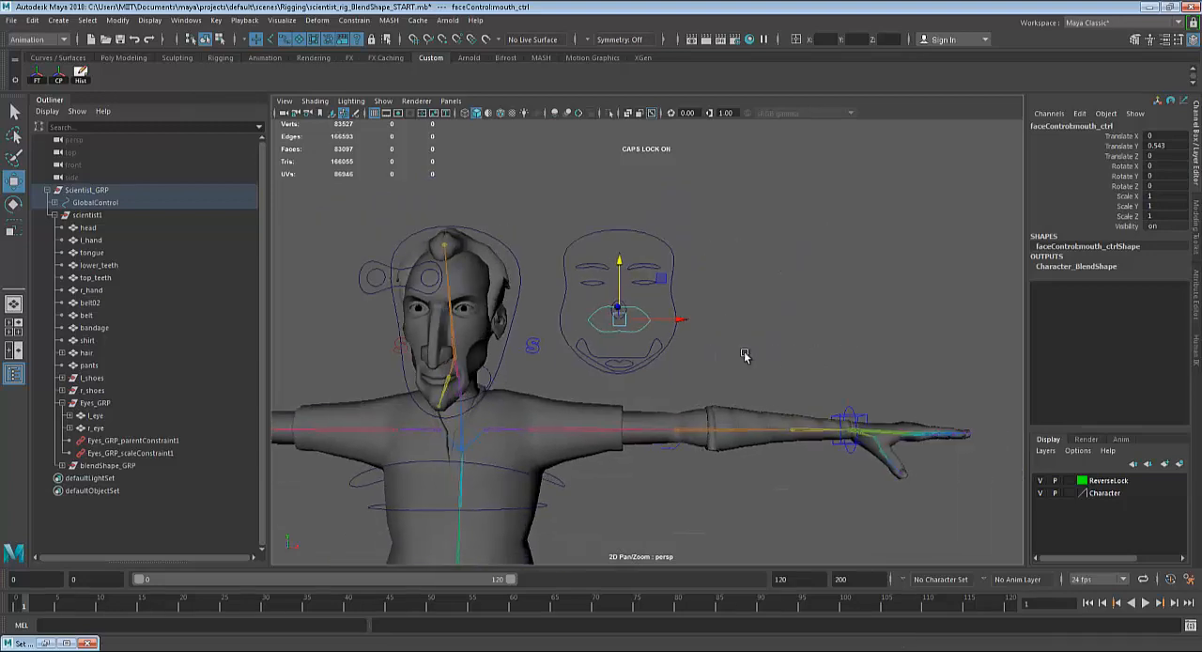
{"action": "mouse_move", "coordinate": [742, 350]}
{"action": "middle_mouse_down", "text": "alt"}
{"action": "mouse_move", "coordinate": [324, 352]}
{"action": "mouse_move", "coordinate": [542, 329]}
{"action": "mouse_move", "coordinate": [401, 331]}
{"action": "middle_mouse_up", "text": "alt"}
{"action": "middle_click_drag", "start_coordinate": [821, 338], "coordinate": [787, 339], "text": "alt"}
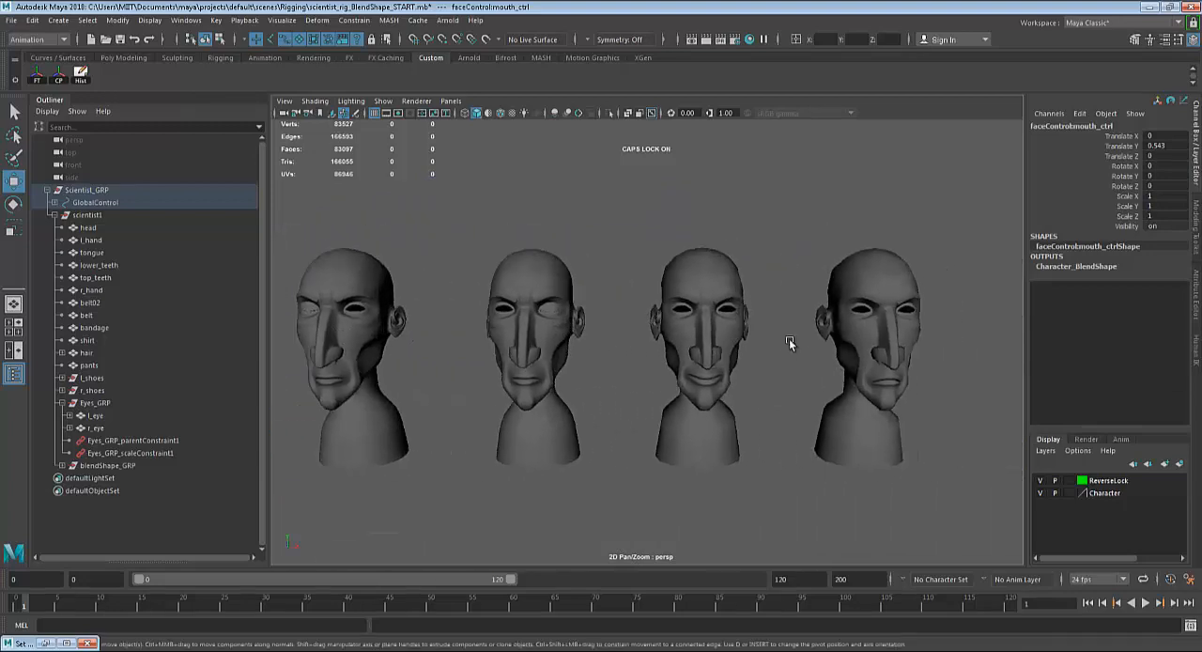
{"action": "scroll", "coordinate": [789, 344], "scroll_direction": "up", "scroll_amount": 2}
{"action": "scroll", "coordinate": [720, 355], "scroll_direction": "down", "scroll_amount": 4}
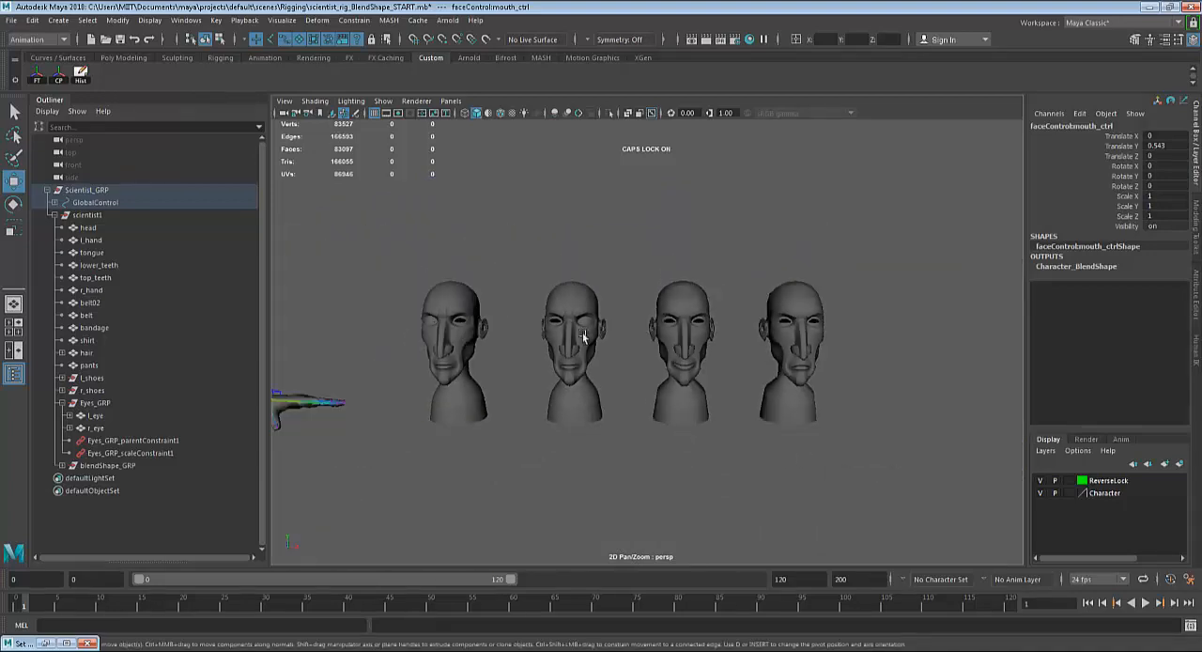
{"action": "left_click", "coordinate": [688, 331]}
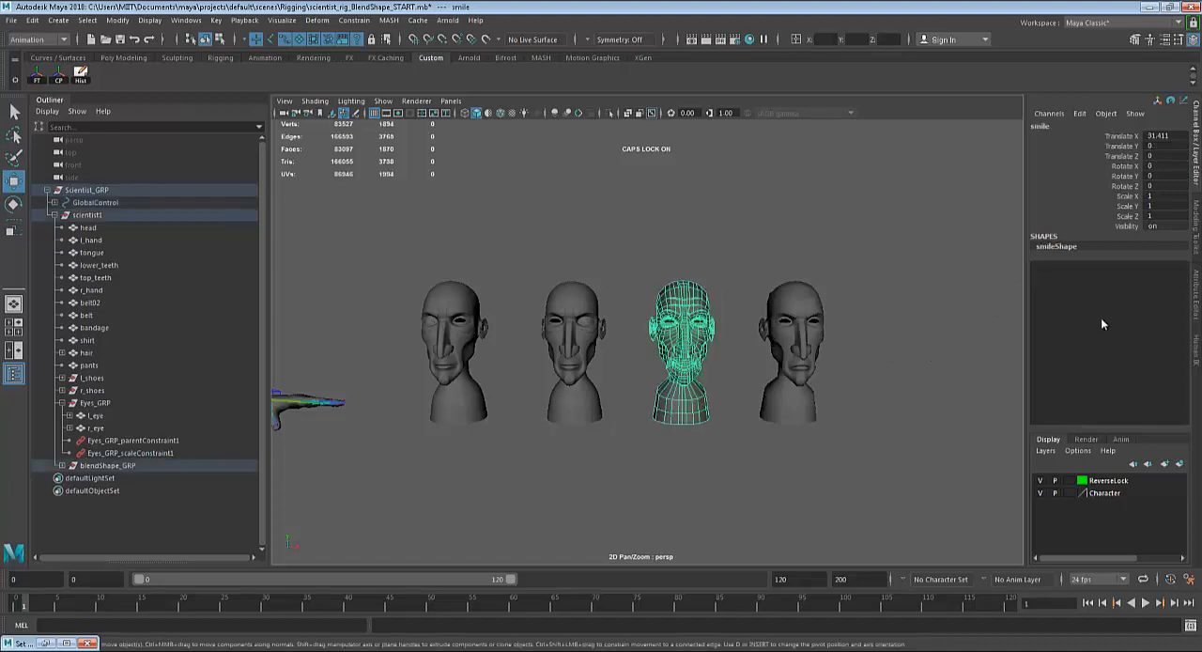
{"action": "scroll", "coordinate": [881, 446], "scroll_direction": "up", "scroll_amount": 4}
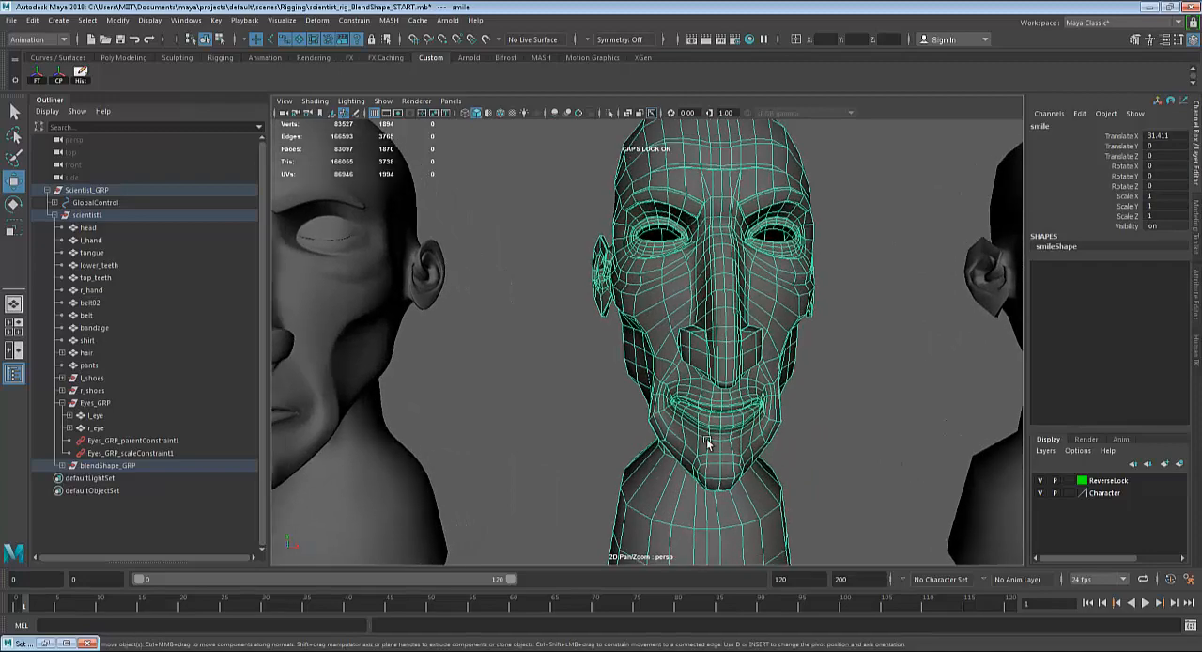
{"action": "scroll", "coordinate": [665, 420], "scroll_direction": "up", "scroll_amount": 5}
{"action": "scroll", "coordinate": [679, 437], "scroll_direction": "down", "scroll_amount": 2}
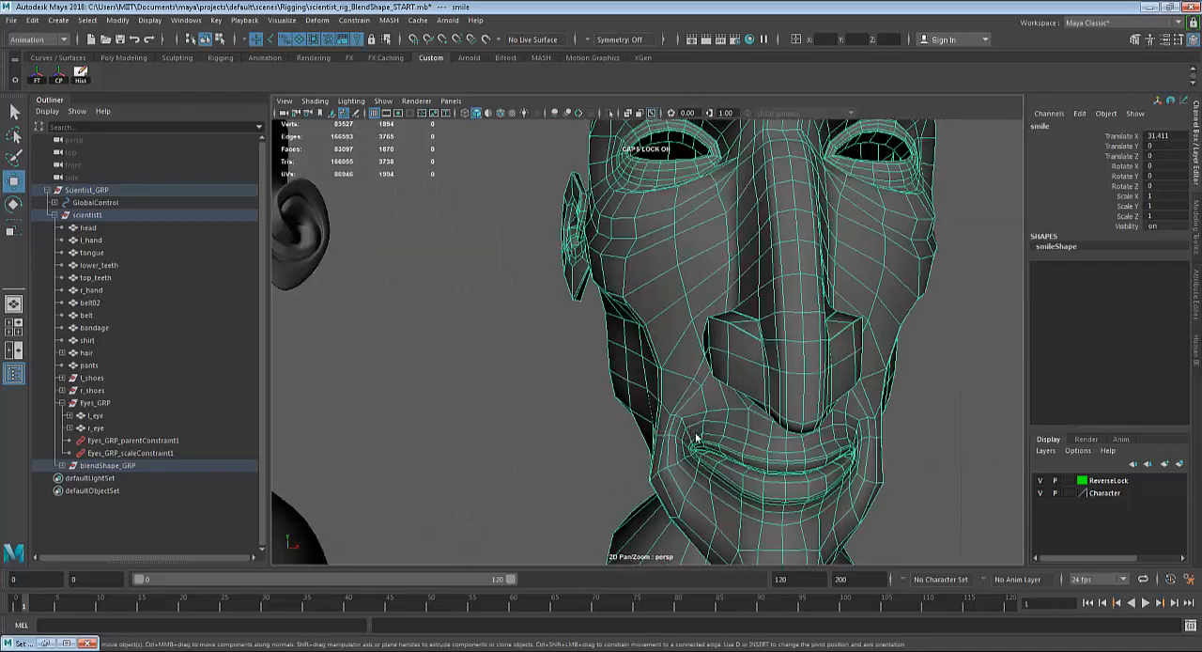
Pull the mouth-corner vertices of the smile target head out of shape with soft selection and test the result with the mouth control.
{"action": "right_click_drag", "start_coordinate": [680, 437], "coordinate": [620, 437]}
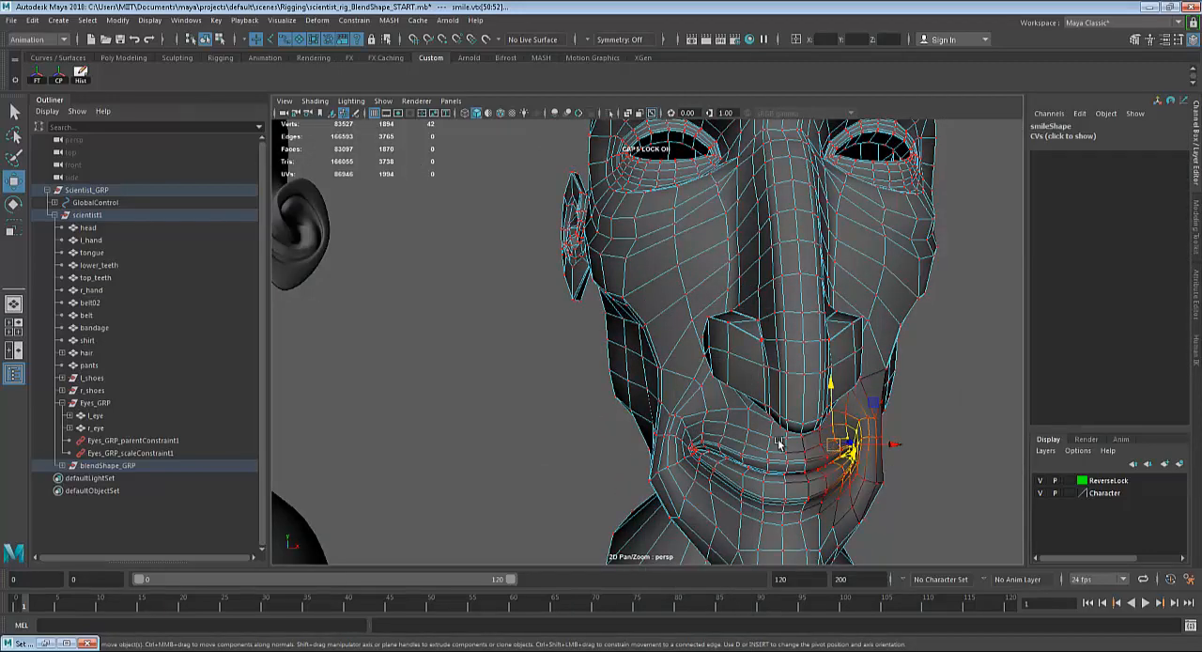
{"action": "left_click_drag", "start_coordinate": [781, 445], "coordinate": [730, 327], "text": "alt"}
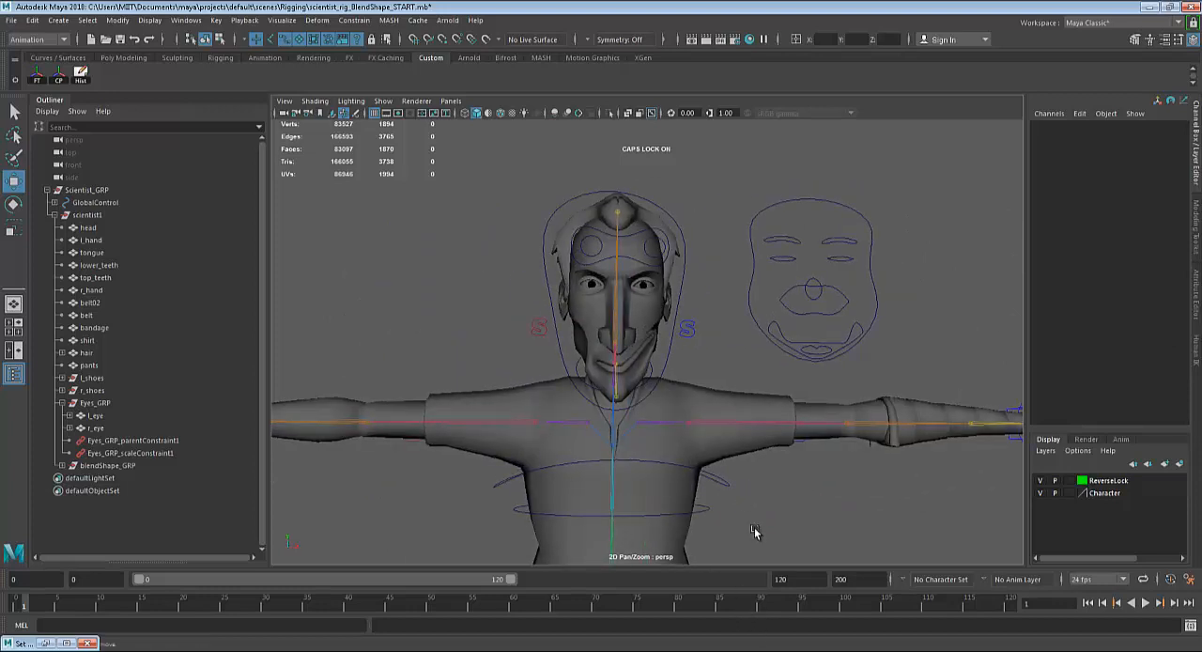
{"action": "left_click", "coordinate": [795, 305]}
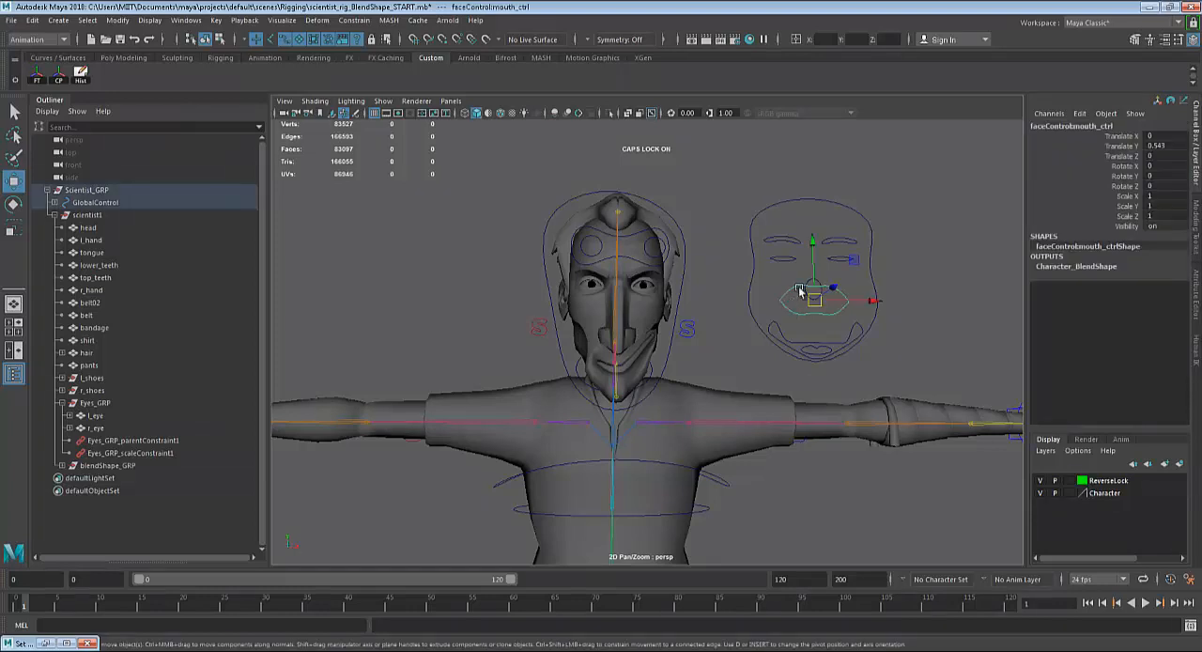
{"action": "mouse_move", "coordinate": [813, 241]}
{"action": "left_mouse_down"}
{"action": "mouse_move", "coordinate": [812, 279]}
{"action": "mouse_move", "coordinate": [826, 166]}
{"action": "mouse_move", "coordinate": [817, 232]}
{"action": "left_mouse_up"}
{"action": "key", "text": "ctrl+z"}
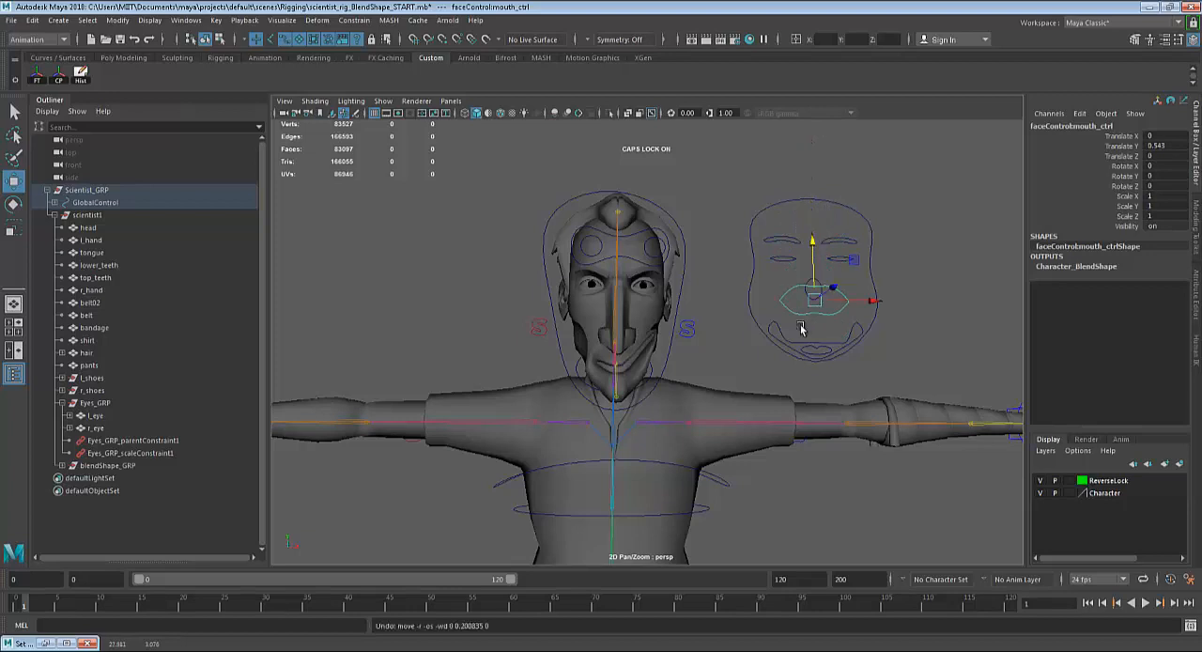
Undo the vertex deformation on the mouth corner of the smile target head.
{"action": "left_click", "coordinate": [726, 300]}
{"action": "left_click", "coordinate": [801, 308]}
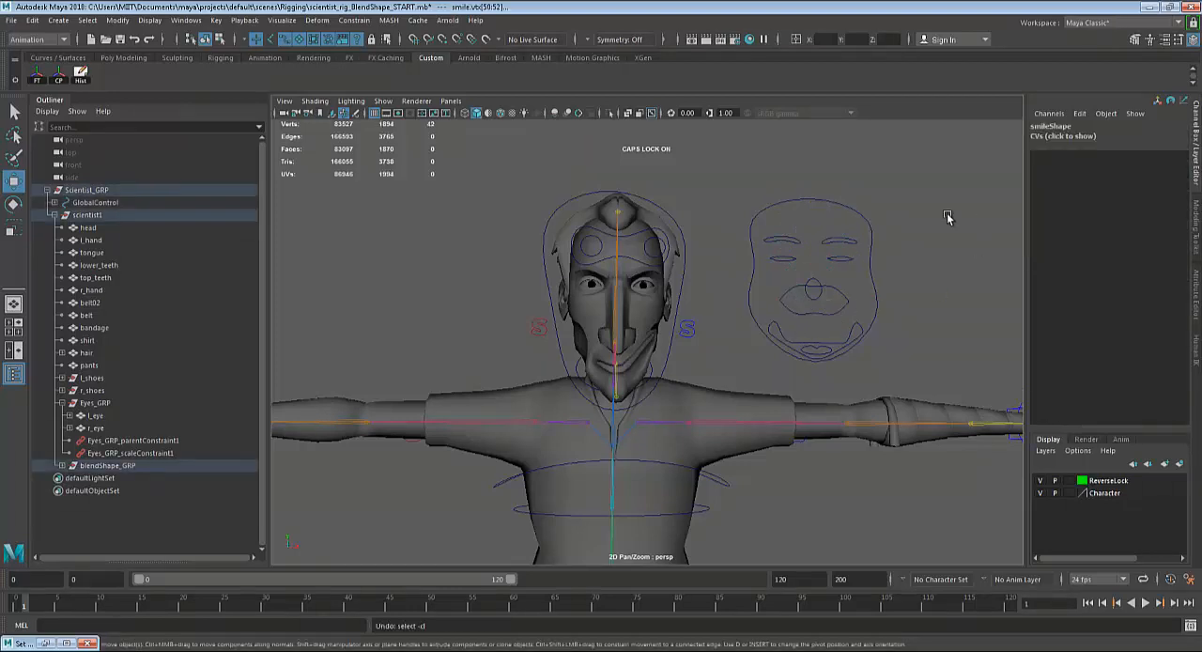
{"action": "key", "text": "ctrl+z"}
{"action": "key", "text": "ctrl+z"}
{"action": "key", "text": "ctrl+z"}
{"action": "key", "text": "ctrl+z"}
{"action": "key", "text": "ctrl+z"}
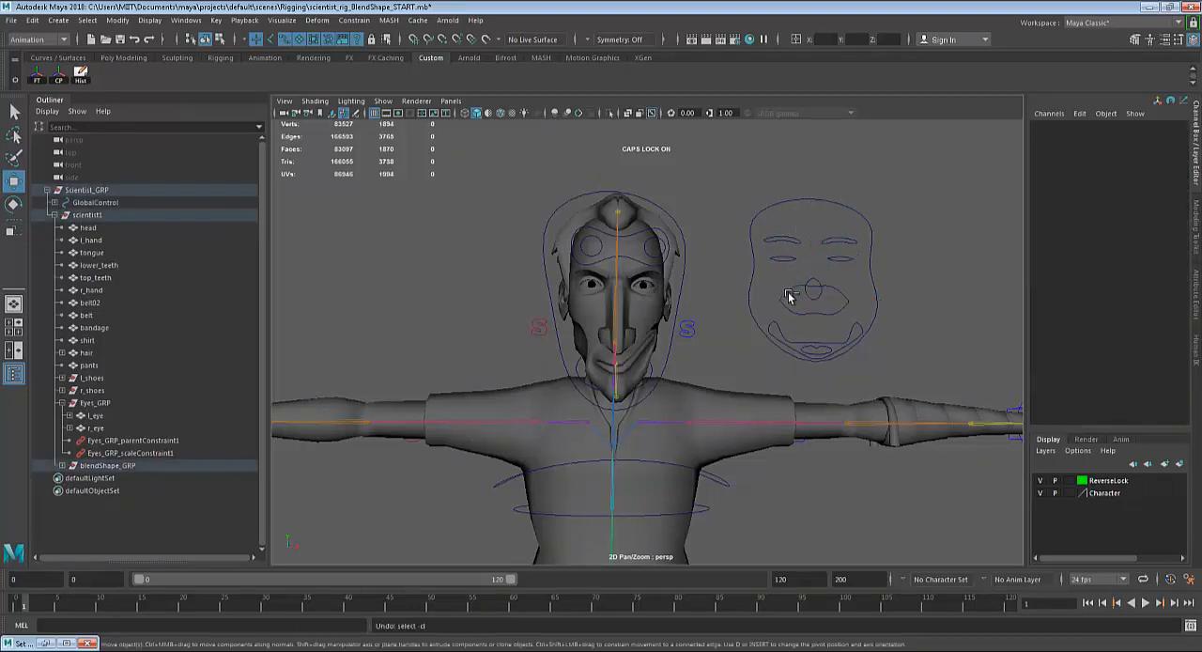
{"action": "key", "text": "ctrl+z"}
{"action": "left_click", "coordinate": [787, 302]}
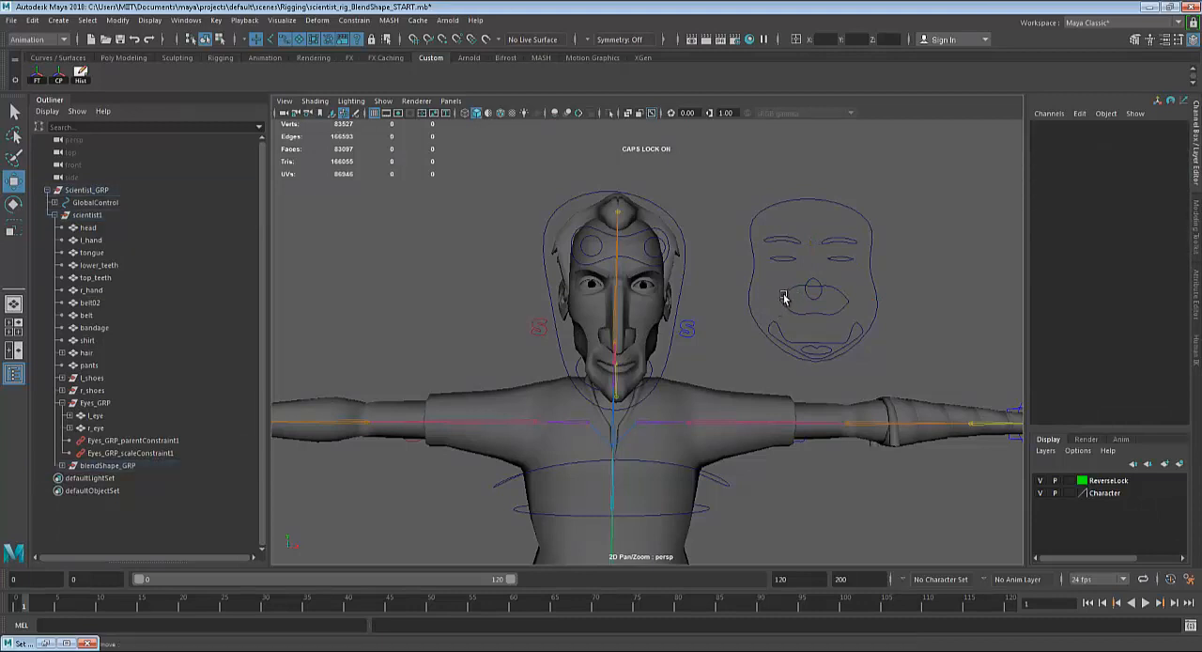
{"action": "key", "text": "ctrl+z"}
{"action": "left_click", "coordinate": [782, 299]}
{"action": "key", "text": "ctrl+z"}
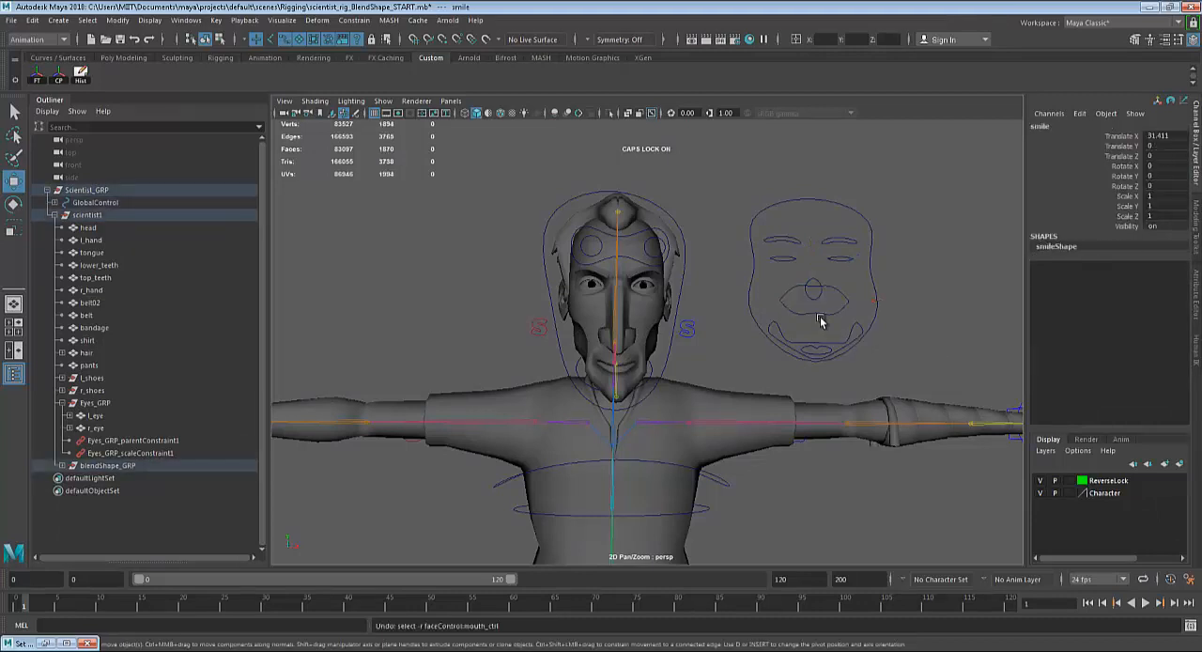
Reset the mouth control of the face-shaped curve to 0 in Translate Y.
{"action": "left_click", "coordinate": [787, 314]}
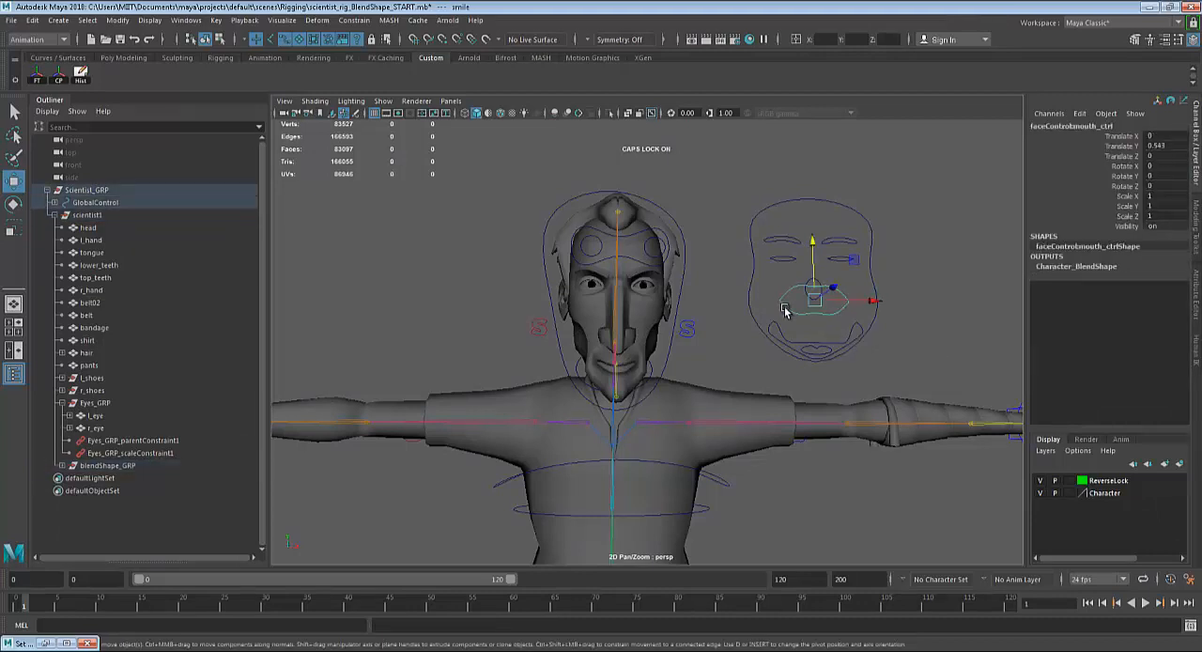
{"action": "double_click", "coordinate": [1155, 146]}
{"action": "type", "text": "0.243"}
{"action": "key", "text": "Return"}
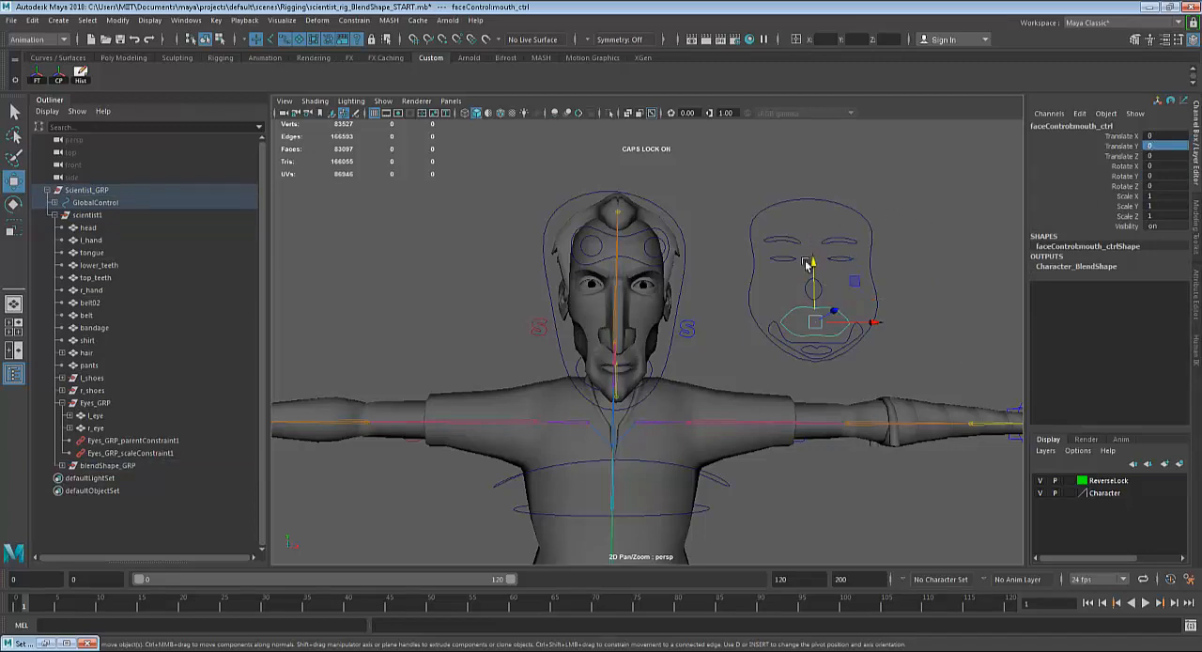
{"action": "key", "text": "ctrl+z"}
Hide the four target heads by setting the visibility of blendShape_GRP to off.
{"action": "right_click_drag", "start_coordinate": [998, 247], "coordinate": [869, 314], "text": "alt"}
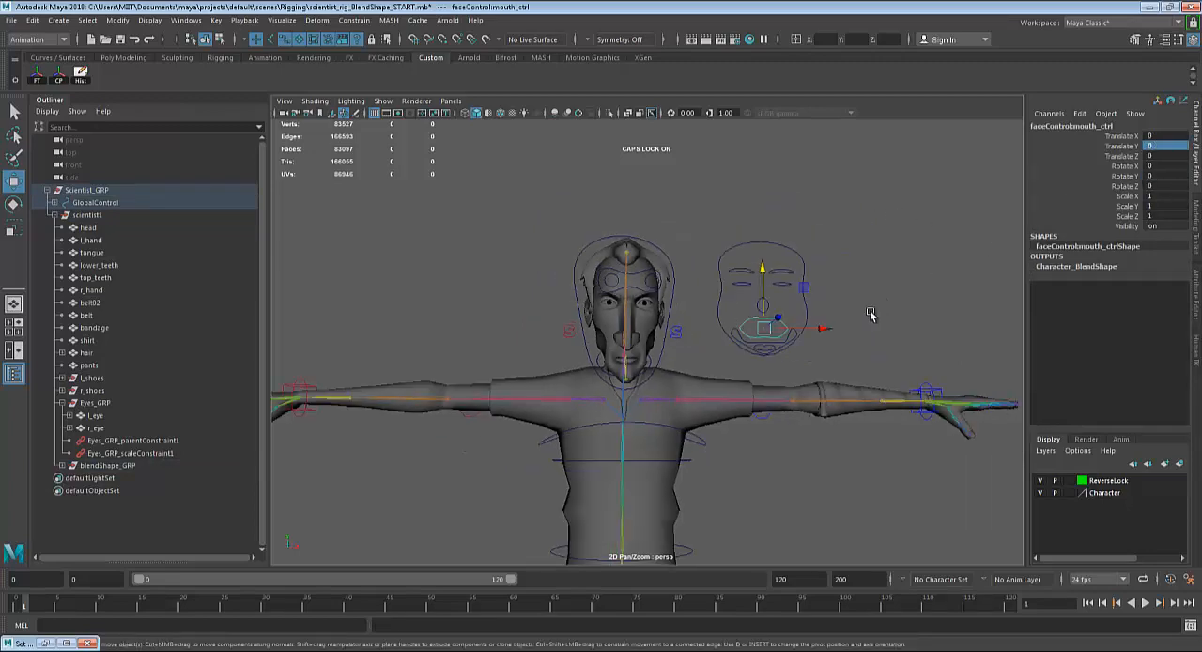
{"action": "middle_click_drag", "start_coordinate": [870, 314], "coordinate": [515, 285], "text": "alt"}
{"action": "right_click_drag", "start_coordinate": [655, 284], "coordinate": [490, 399], "text": "alt"}
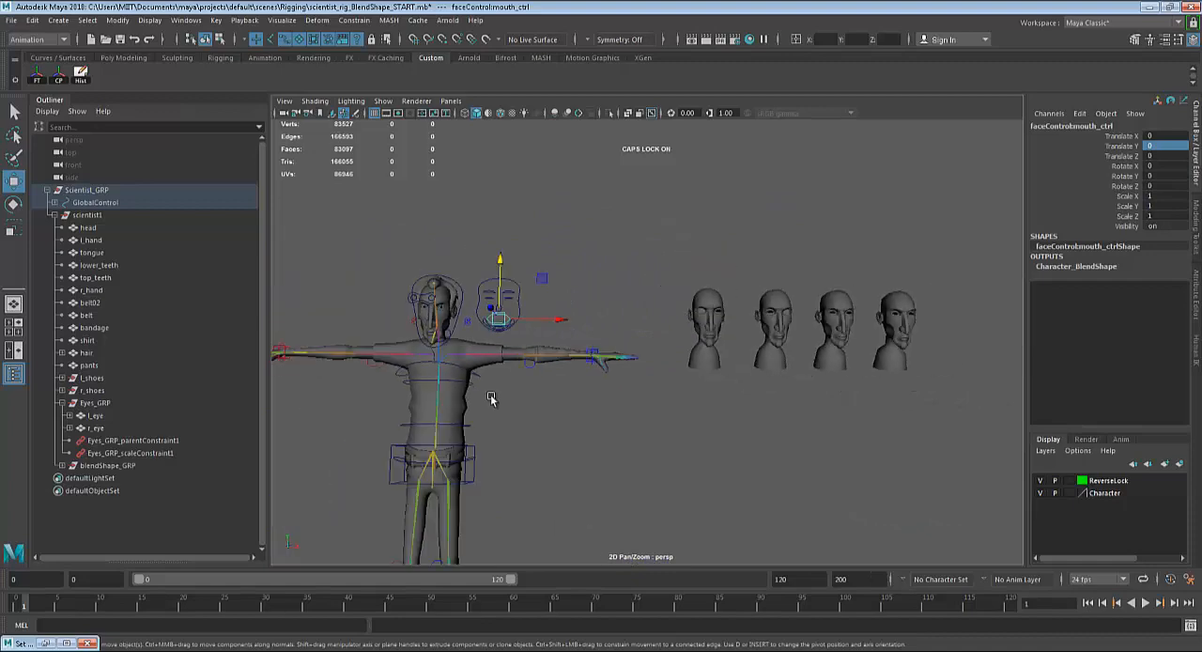
{"action": "left_click", "coordinate": [105, 466]}
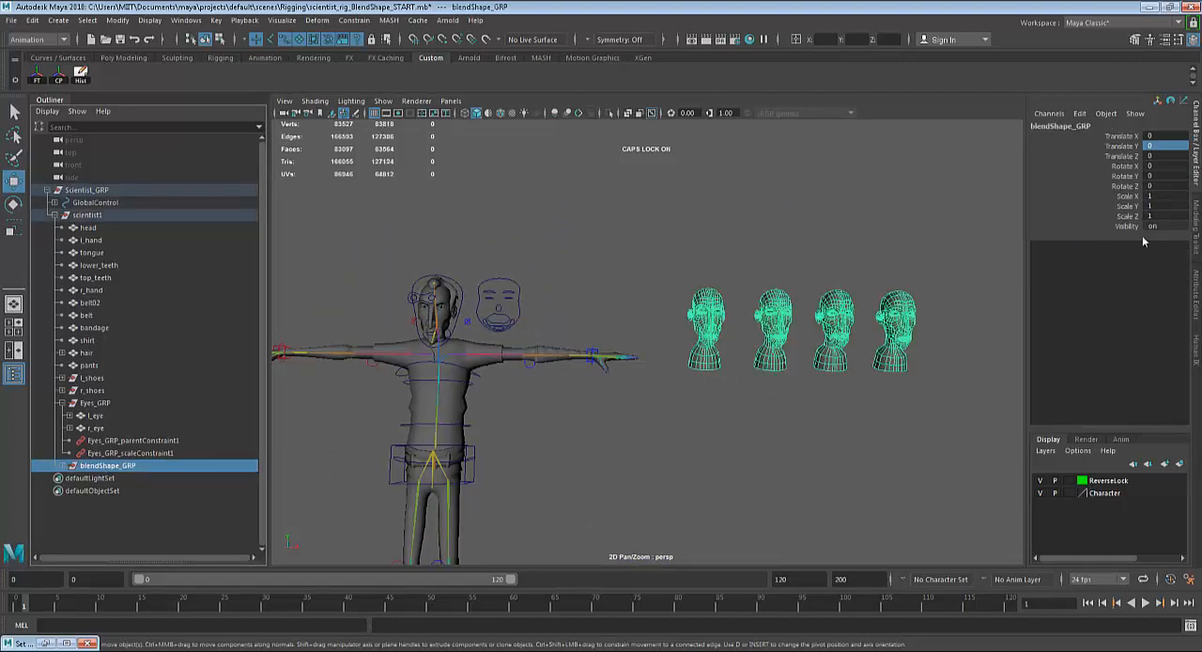
{"action": "left_click_drag", "start_coordinate": [1124, 136], "coordinate": [1121, 181]}
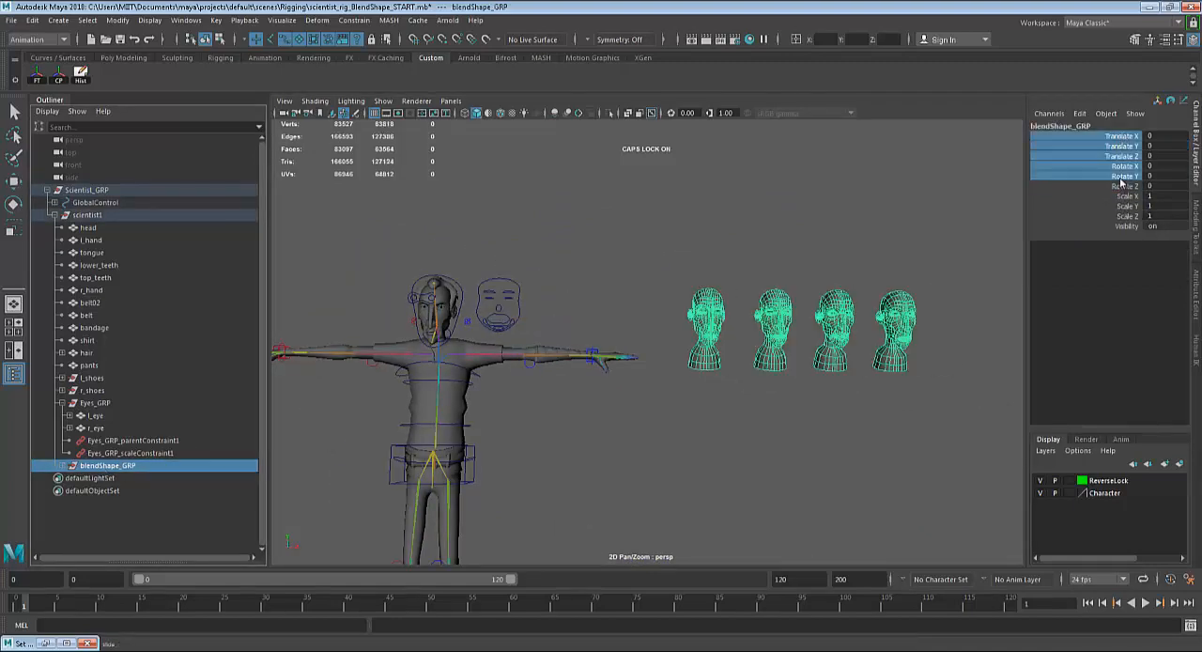
{"action": "left_click", "coordinate": [1156, 226]}
{"action": "key", "text": "Return"}
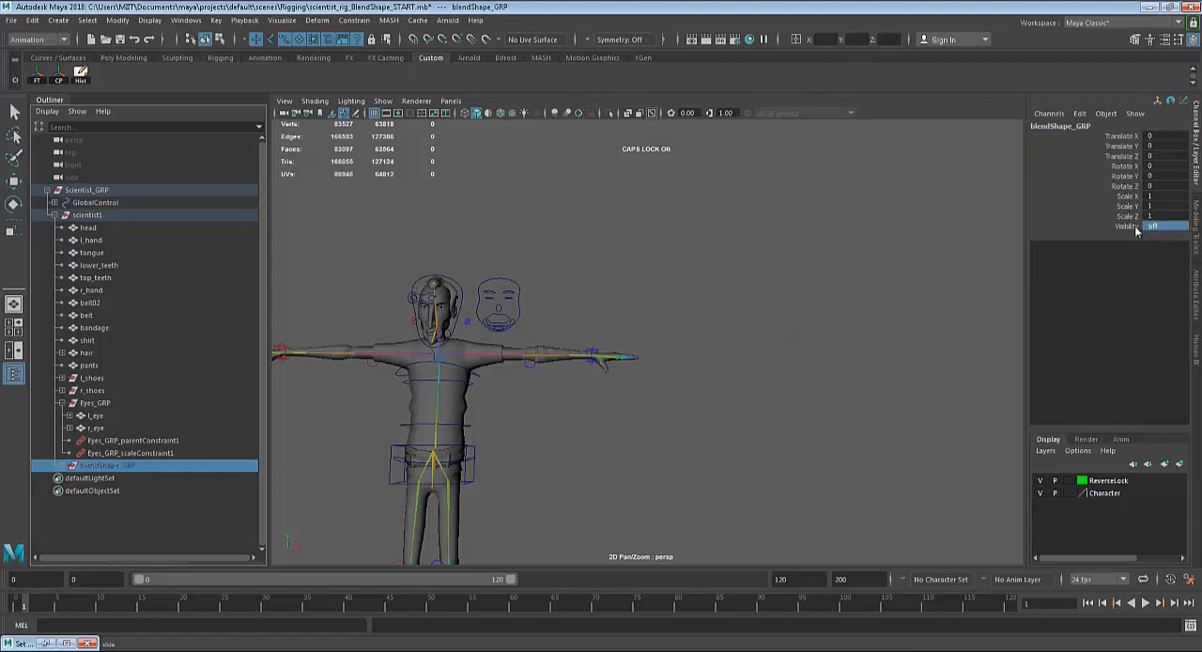
Lock all transform and visibility channels of the hidden blendShape_GRP.
{"action": "left_click_drag", "start_coordinate": [1132, 138], "coordinate": [1127, 229]}
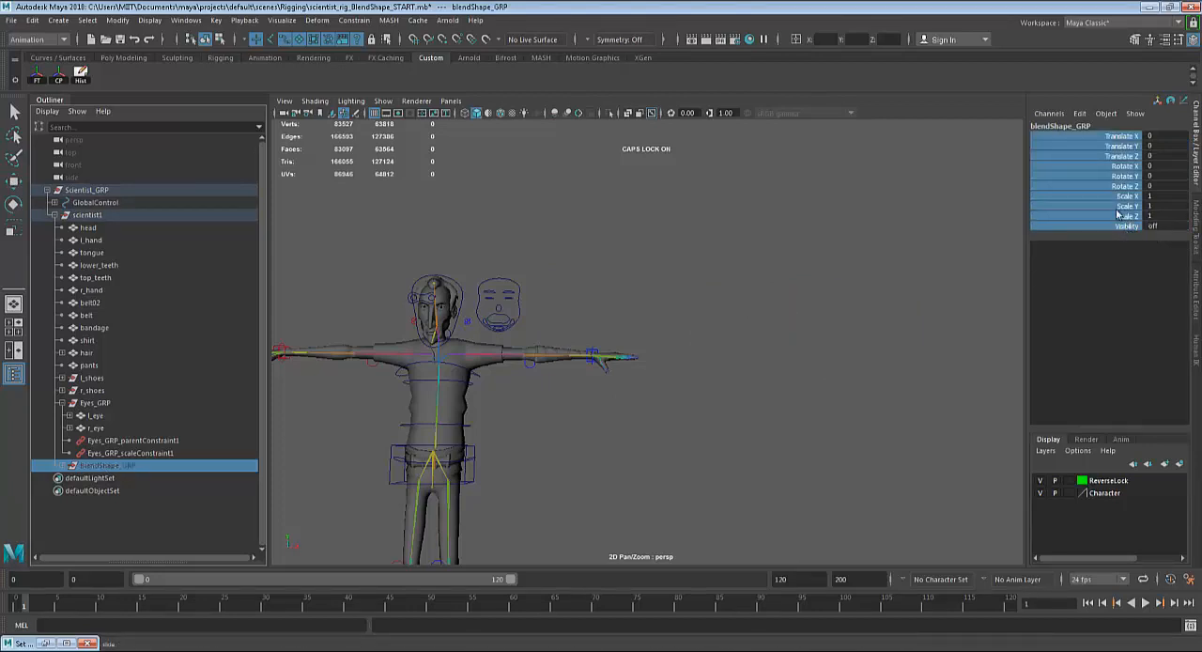
{"action": "right_click", "coordinate": [1118, 214]}
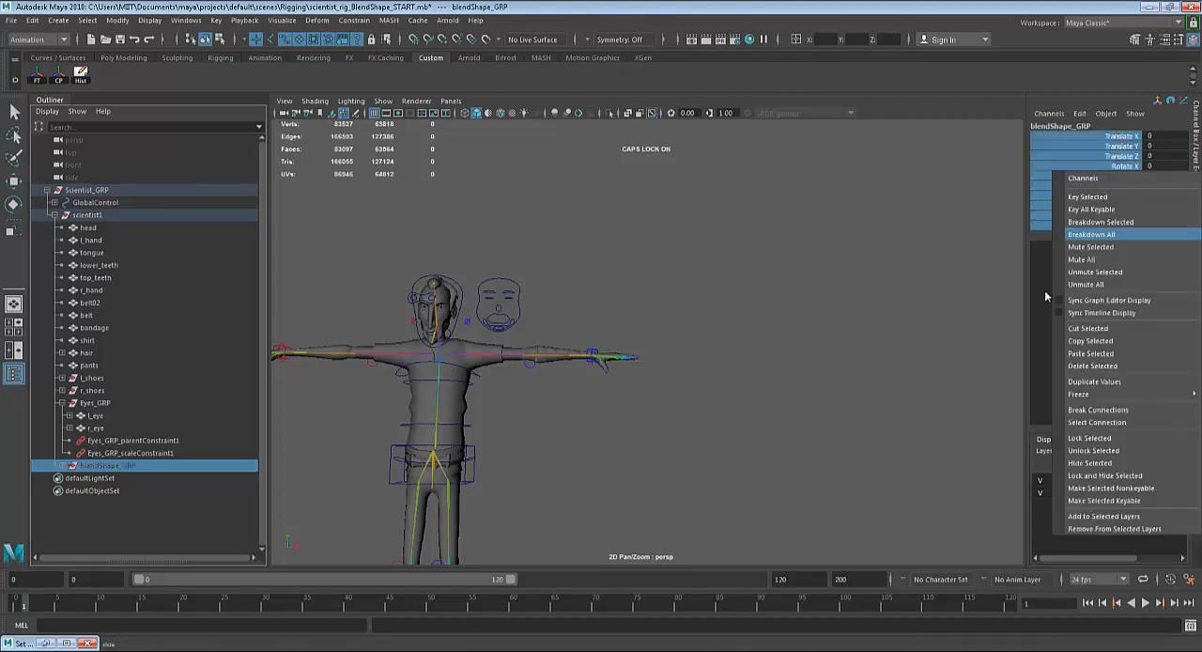
{"action": "left_click", "coordinate": [1080, 450]}
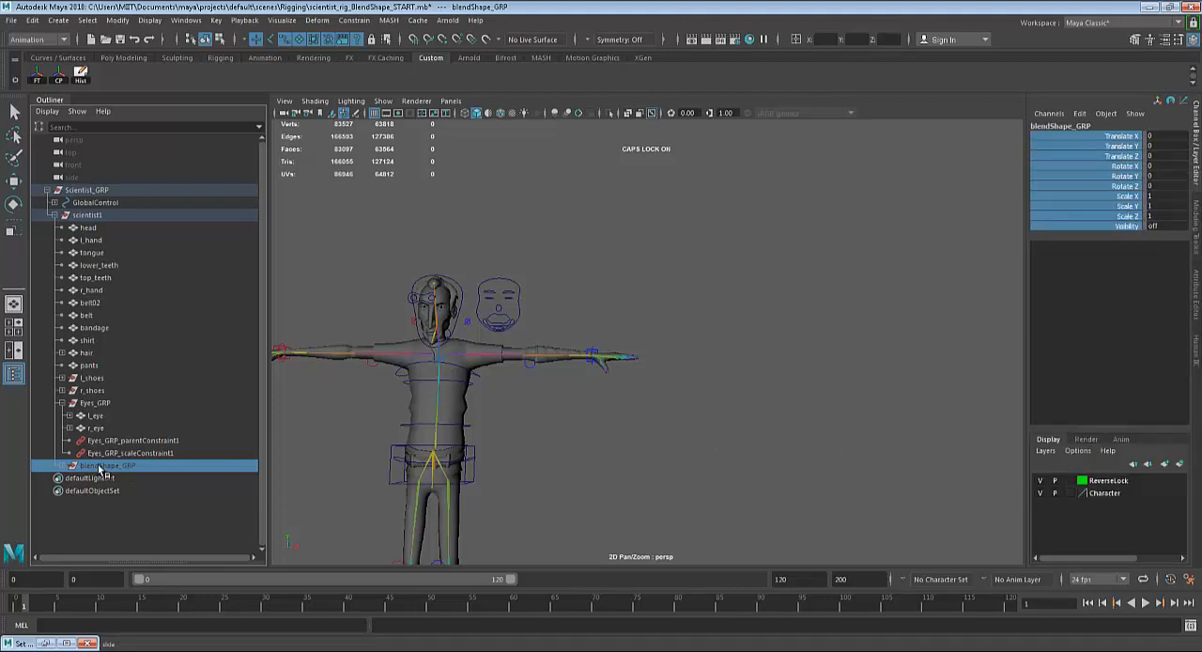
{"action": "key", "text": "ctrl+h"}
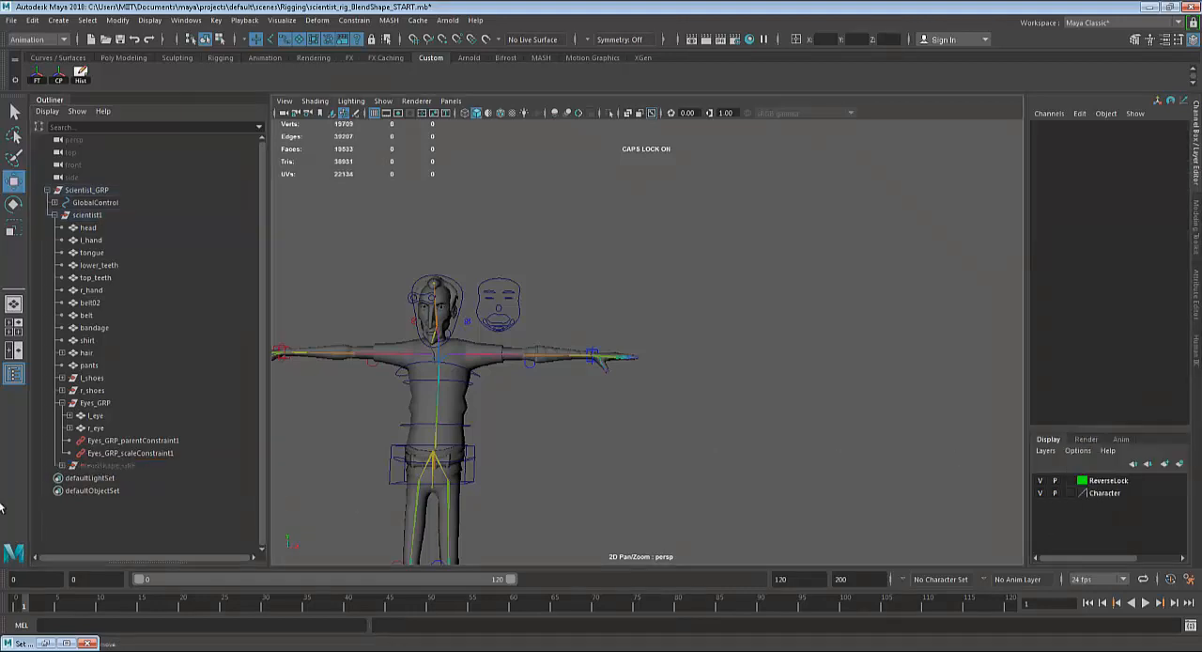
{"action": "left_click", "coordinate": [95, 468]}
Lock and hide the rotate, scale and visibility channels of the character's right brow control, R_brow_ctrl, on the face-shaped curve.
{"action": "middle_click_drag", "start_coordinate": [508, 385], "coordinate": [586, 357], "text": "alt"}
{"action": "right_click_drag", "start_coordinate": [585, 357], "coordinate": [652, 279], "text": "alt"}
{"action": "middle_click_drag", "start_coordinate": [652, 279], "coordinate": [773, 381], "text": "alt"}
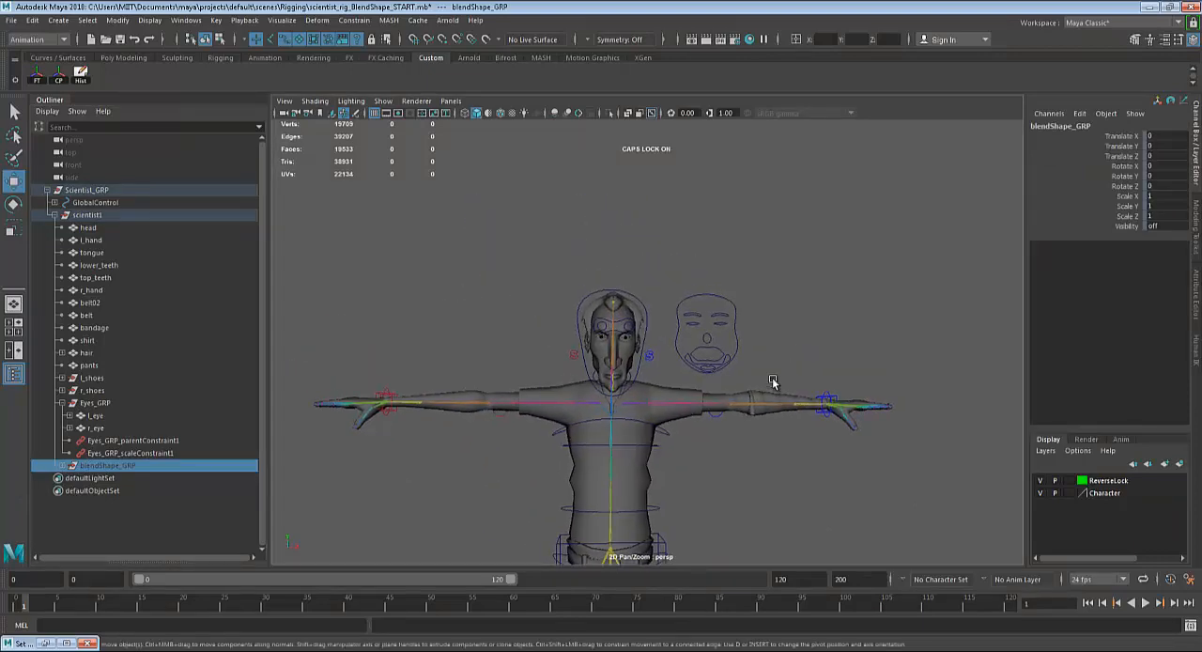
{"action": "scroll", "coordinate": [773, 382], "scroll_direction": "up", "scroll_amount": 6}
{"action": "left_click", "coordinate": [793, 264]}
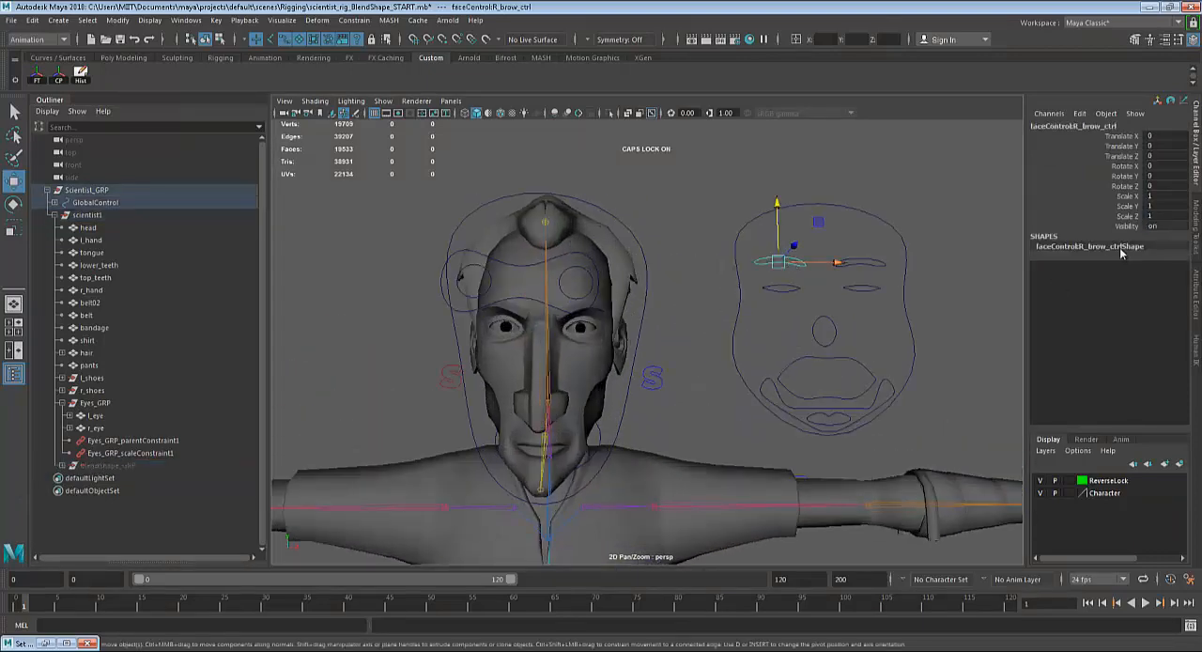
{"action": "key", "text": "q"}
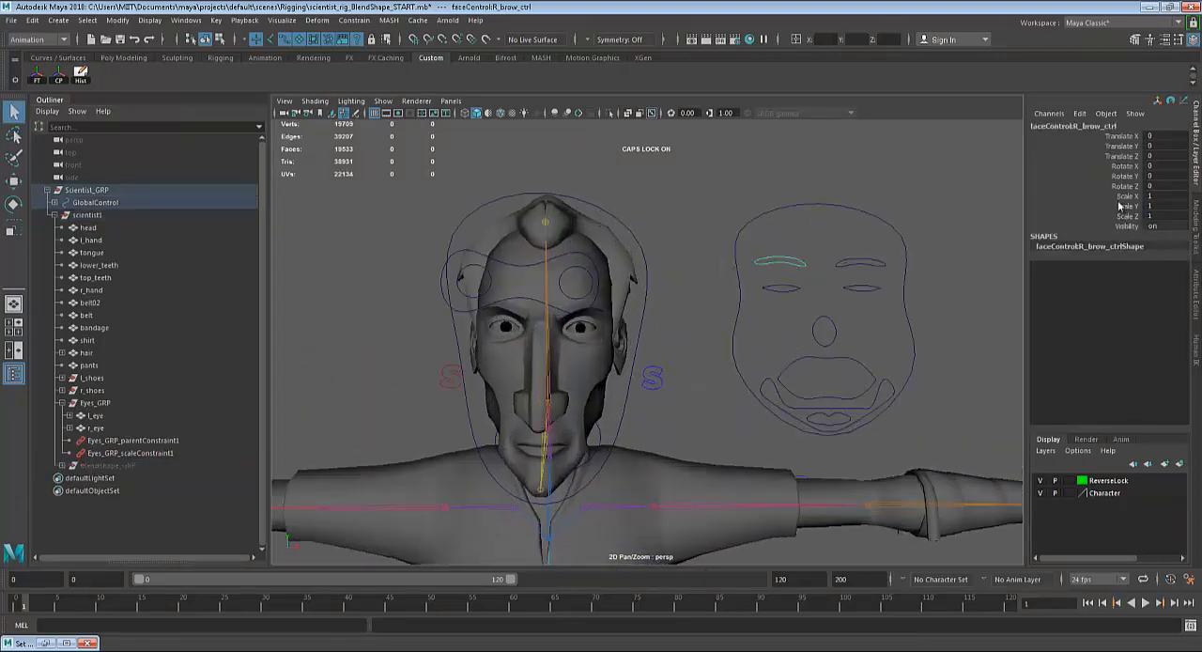
{"action": "left_click_drag", "start_coordinate": [1122, 168], "coordinate": [1124, 228]}
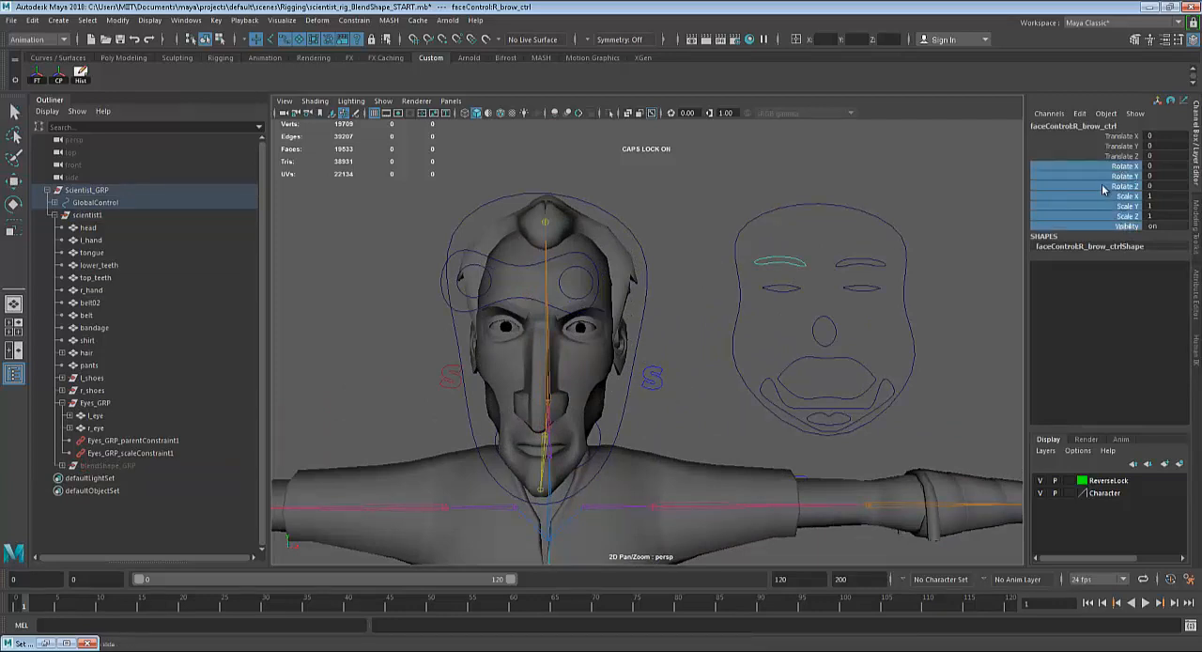
{"action": "right_click", "coordinate": [1104, 190]}
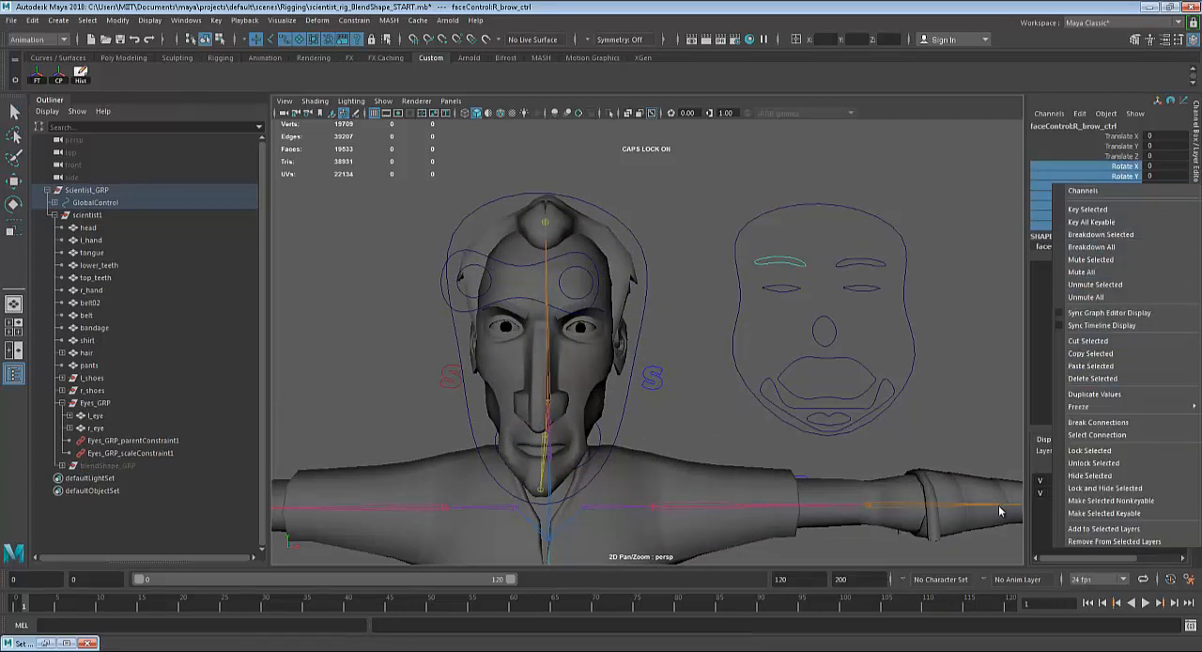
{"action": "left_click", "coordinate": [1070, 488]}
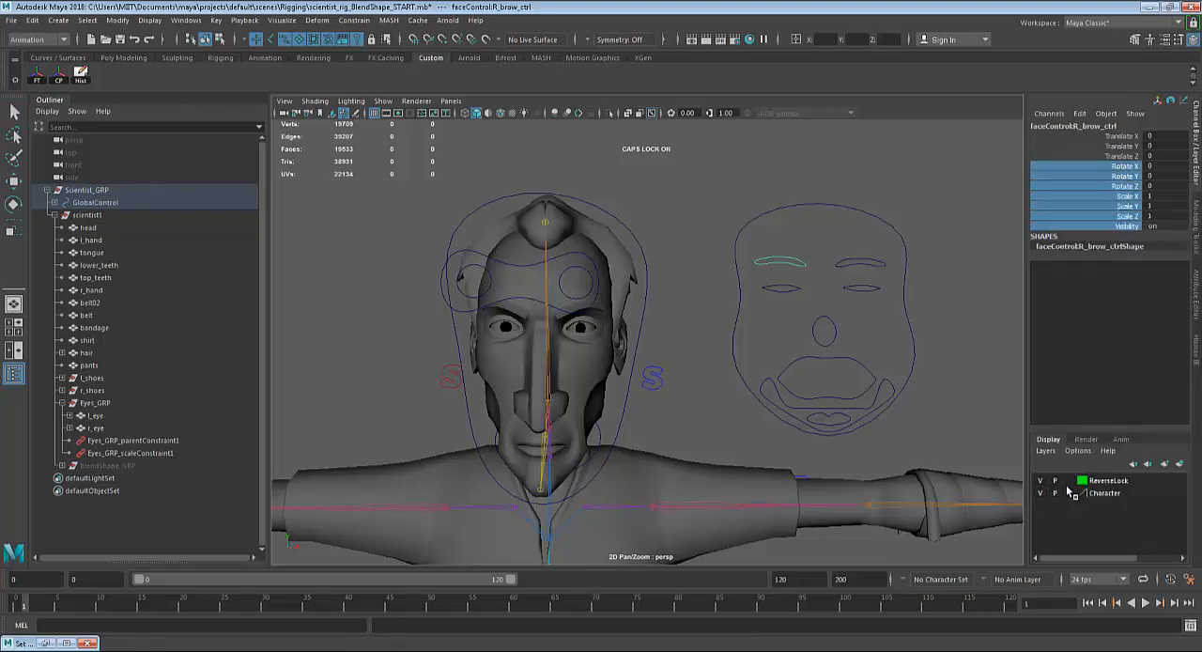
Test the remaining translate channels of the right brow control by moving it, and undo the moves.
{"action": "left_click", "coordinate": [1121, 148]}
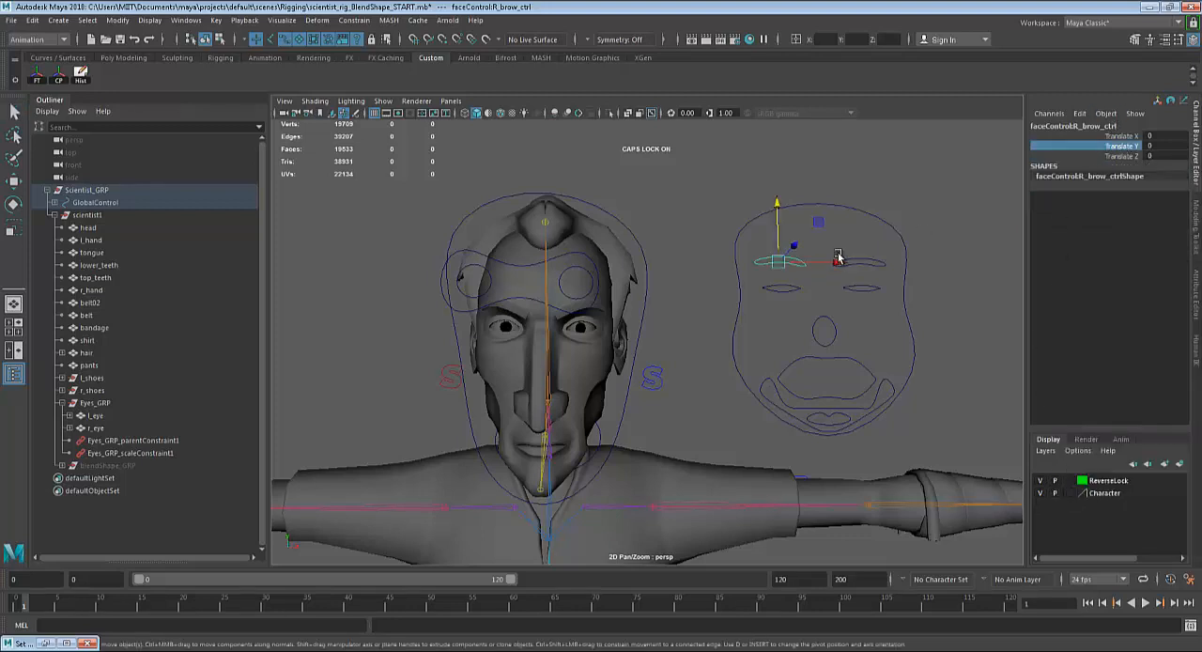
{"action": "left_click_drag", "start_coordinate": [839, 264], "coordinate": [836, 229]}
{"action": "key", "text": "ctrl+z"}
{"action": "key", "text": "ctrl+z"}
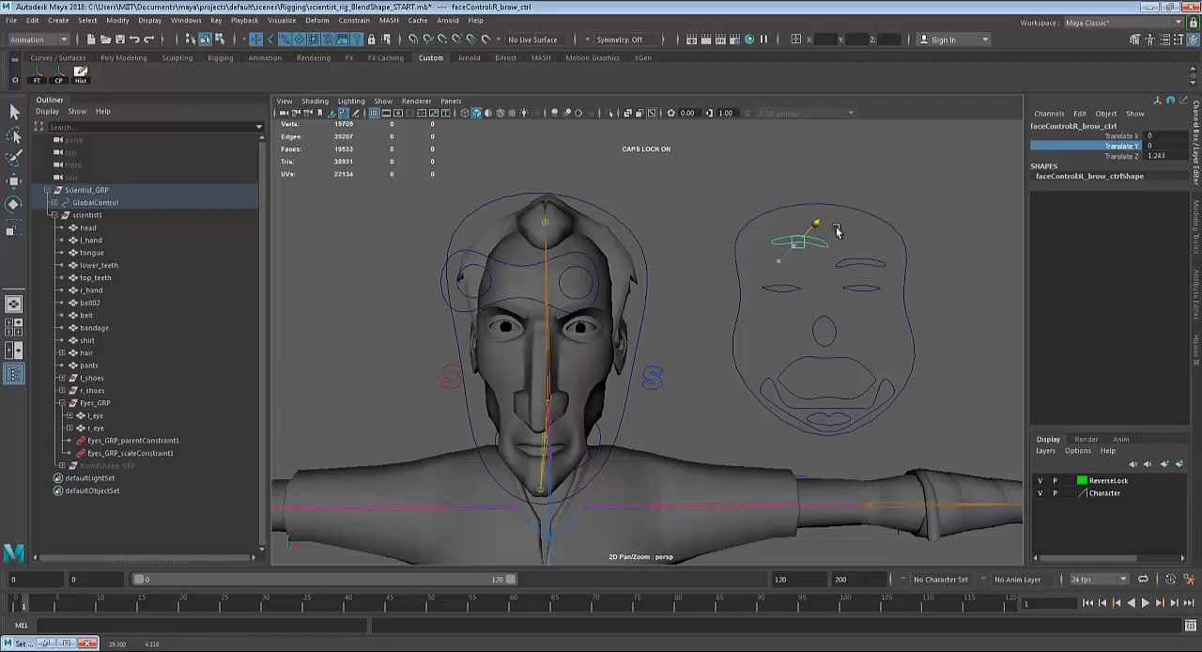
{"action": "key", "text": "ctrl+z"}
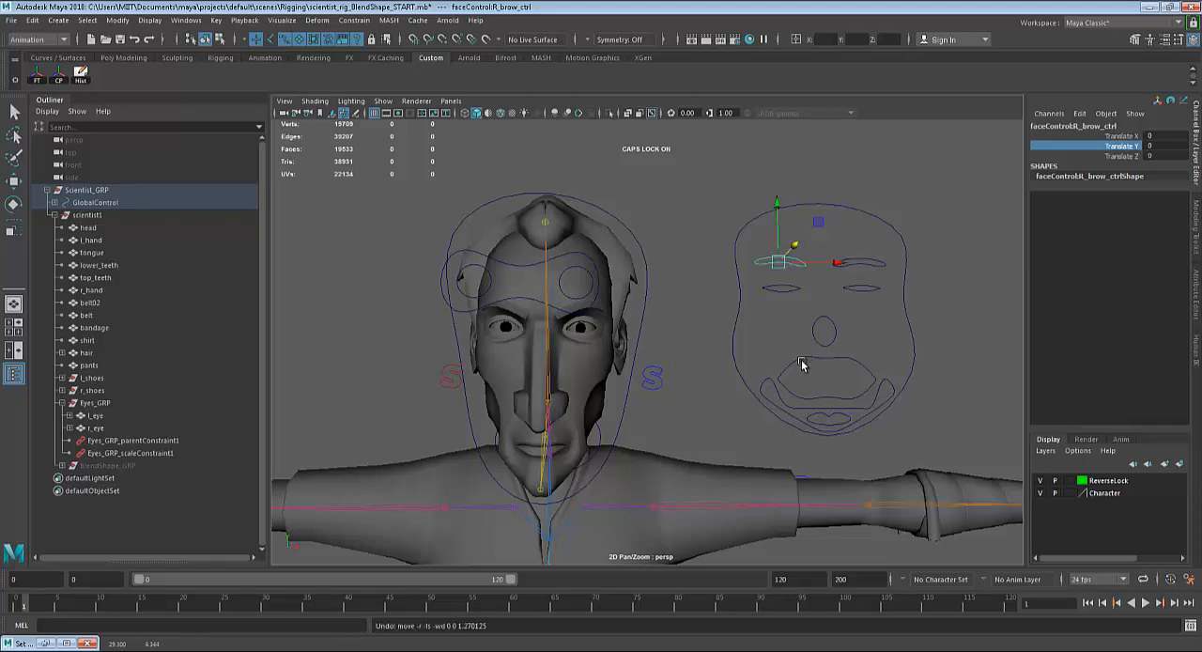
Test the mouth control and the nose-shaped cheek control by moving each one, and undo the moves.
{"action": "left_click", "coordinate": [797, 362]}
{"action": "left_click_drag", "start_coordinate": [847, 371], "coordinate": [873, 362]}
{"action": "key", "text": "ctrl+z"}
{"action": "key", "text": "q"}
{"action": "left_click", "coordinate": [818, 331]}
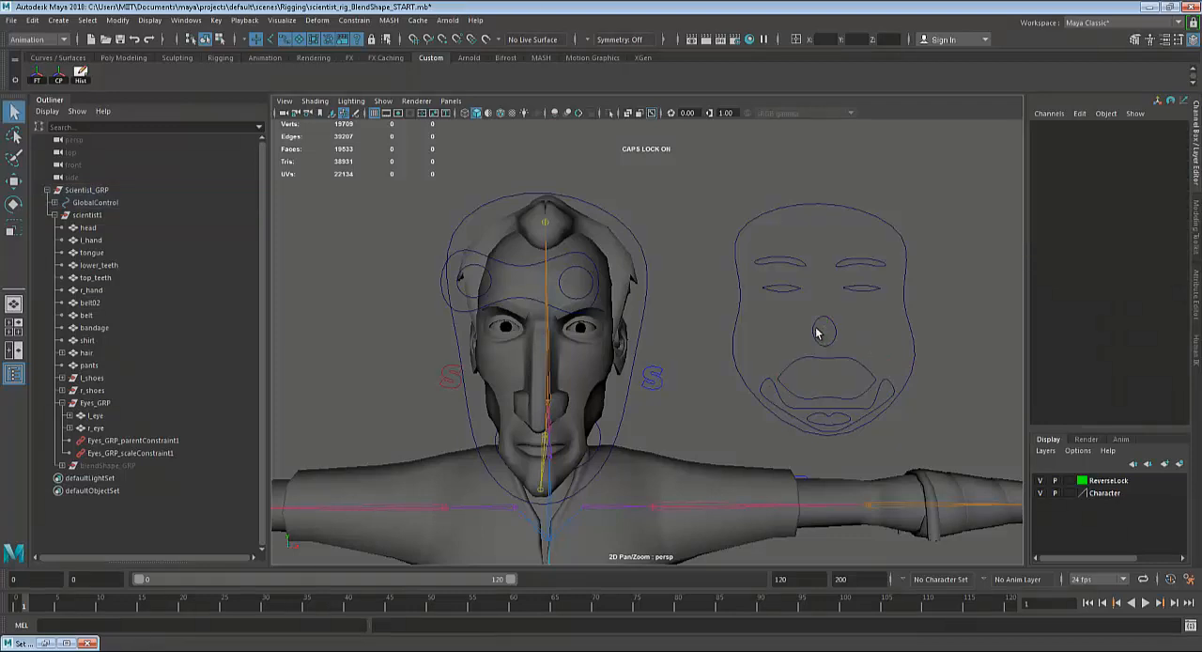
{"action": "left_click", "coordinate": [818, 331]}
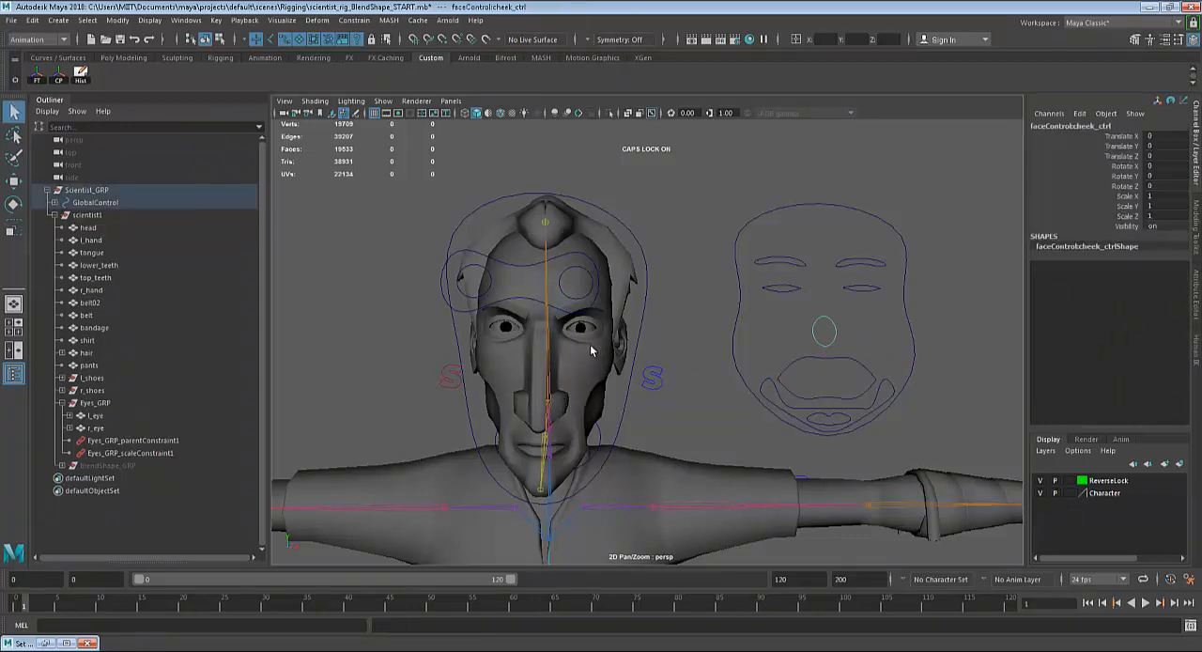
{"action": "key", "text": "w"}
{"action": "left_click_drag", "start_coordinate": [822, 279], "coordinate": [822, 274]}
{"action": "key", "text": "ctrl+z"}
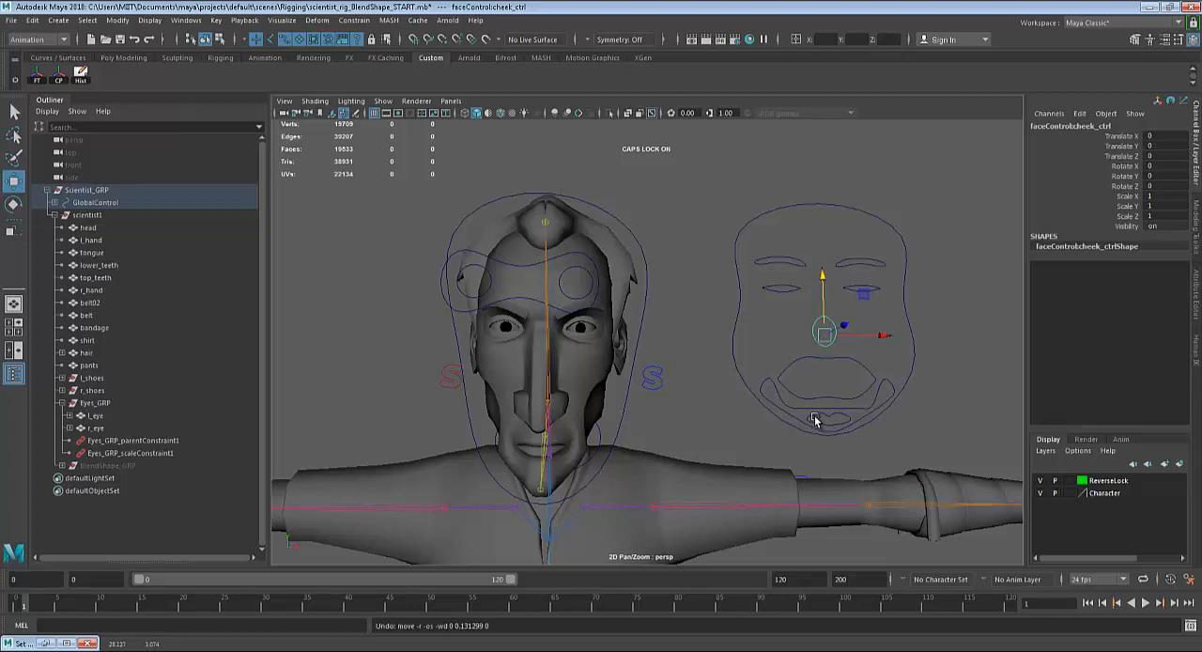
Test the left and right eye controls together by moving them sideways, and undo the move.
{"action": "left_click_drag", "start_coordinate": [778, 397], "coordinate": [749, 381], "text": "alt"}
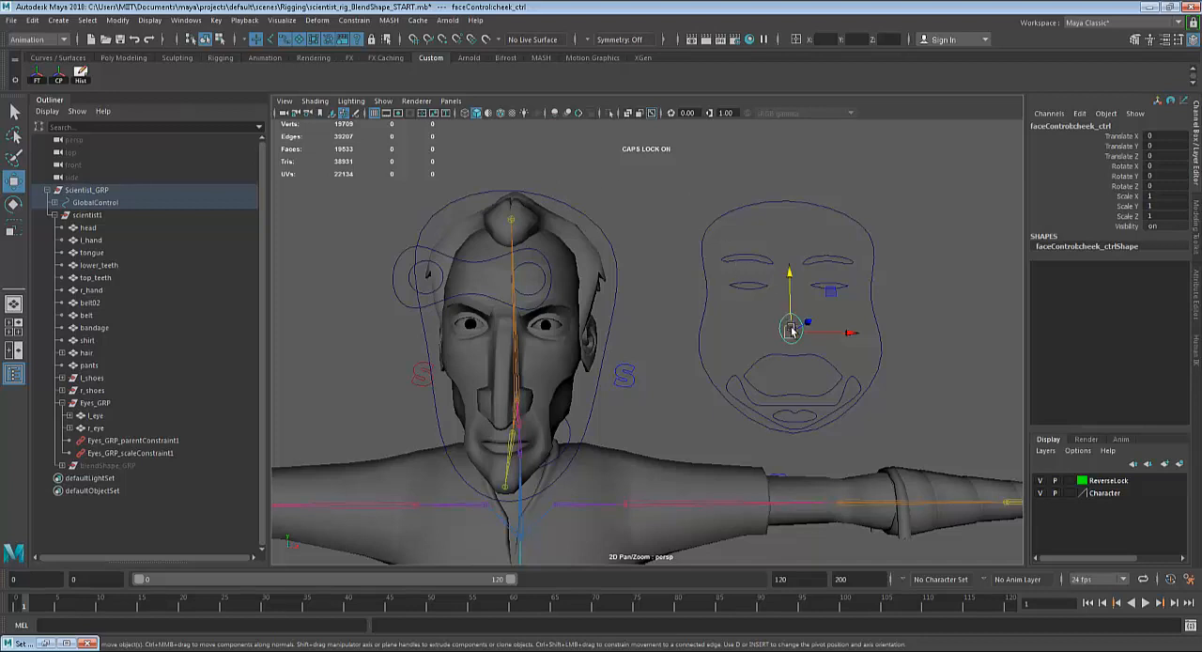
{"action": "key", "text": "q"}
{"action": "left_click", "coordinate": [762, 286]}
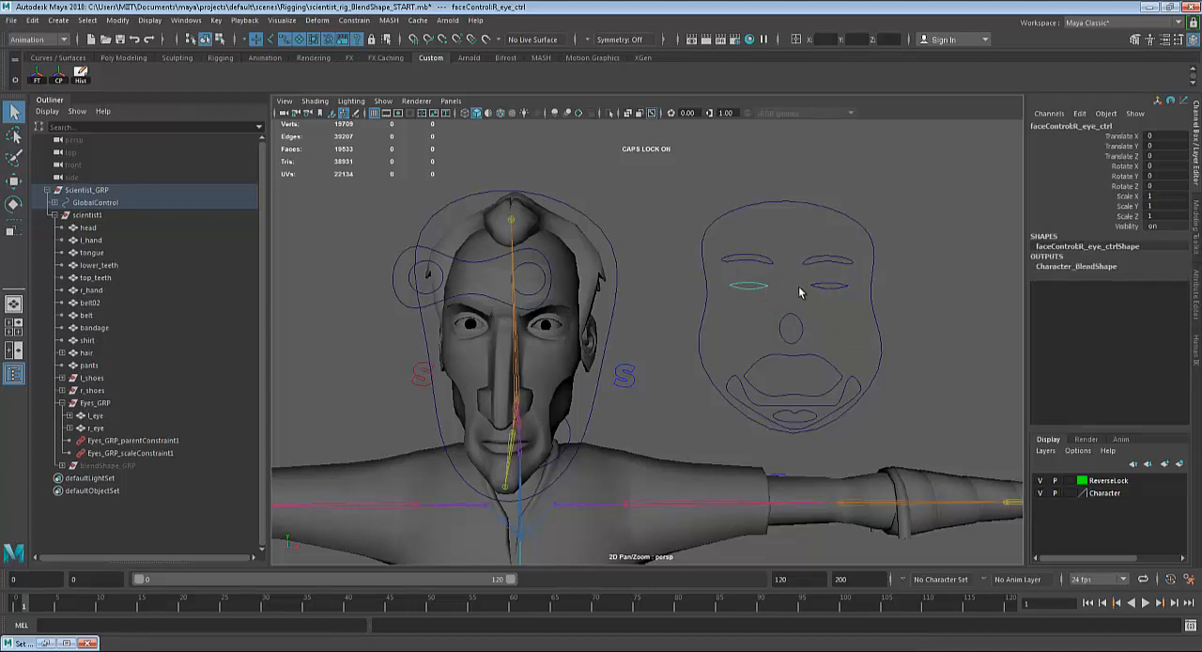
{"action": "left_click", "coordinate": [817, 287]}
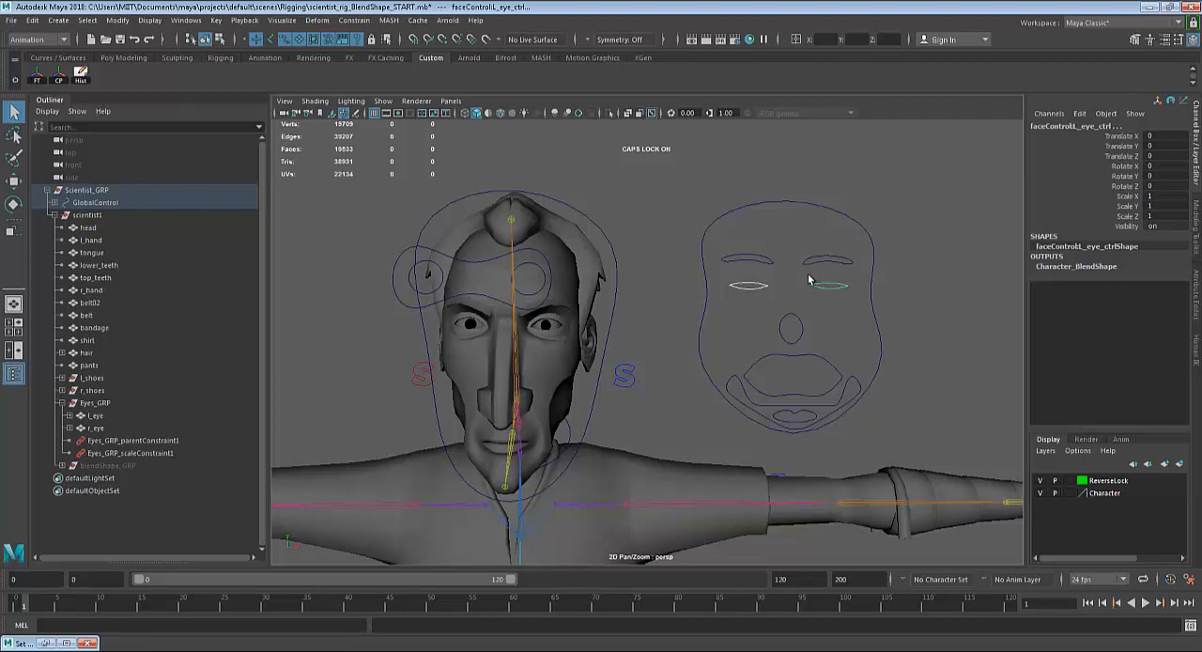
{"action": "key", "text": "w"}
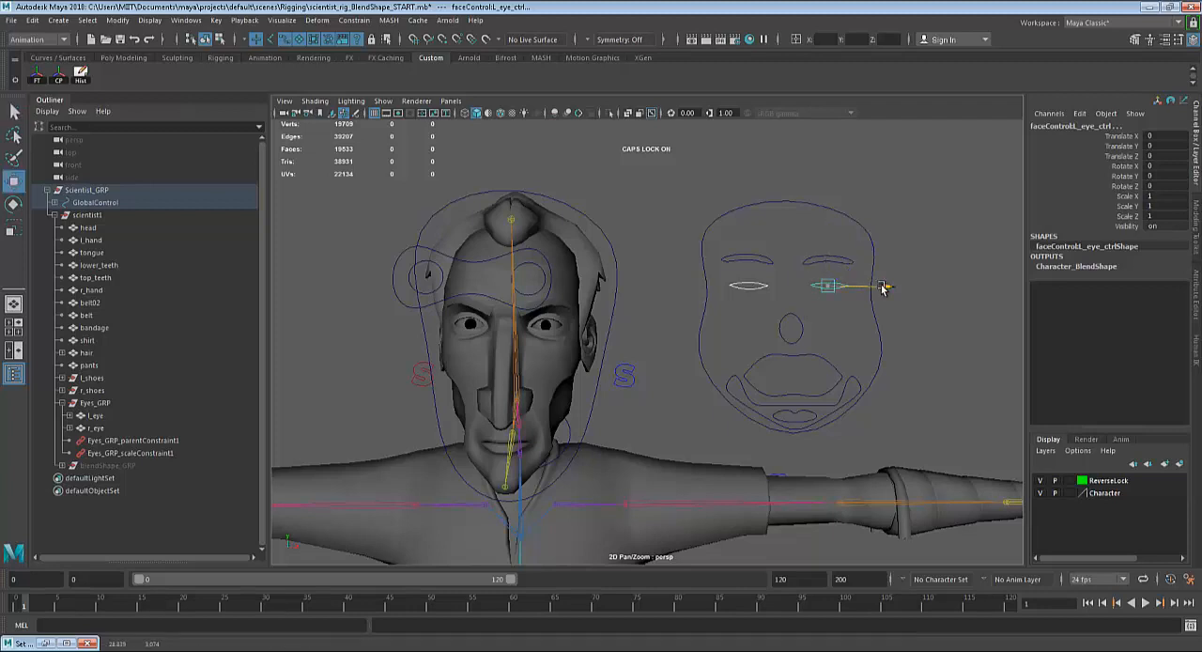
{"action": "left_click_drag", "start_coordinate": [883, 289], "coordinate": [827, 283]}
{"action": "key", "text": "ctrl+z"}
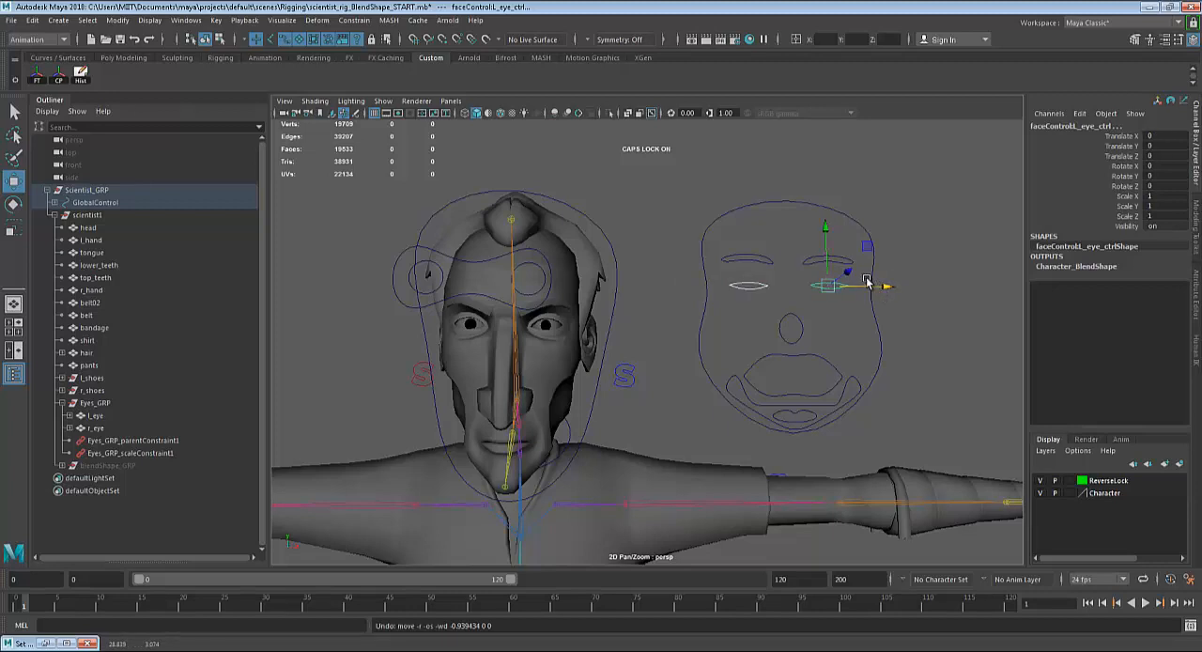
Inspect the Character_BlendShape input of the head mesh and clear the selection.
{"action": "left_click", "coordinate": [560, 277]}
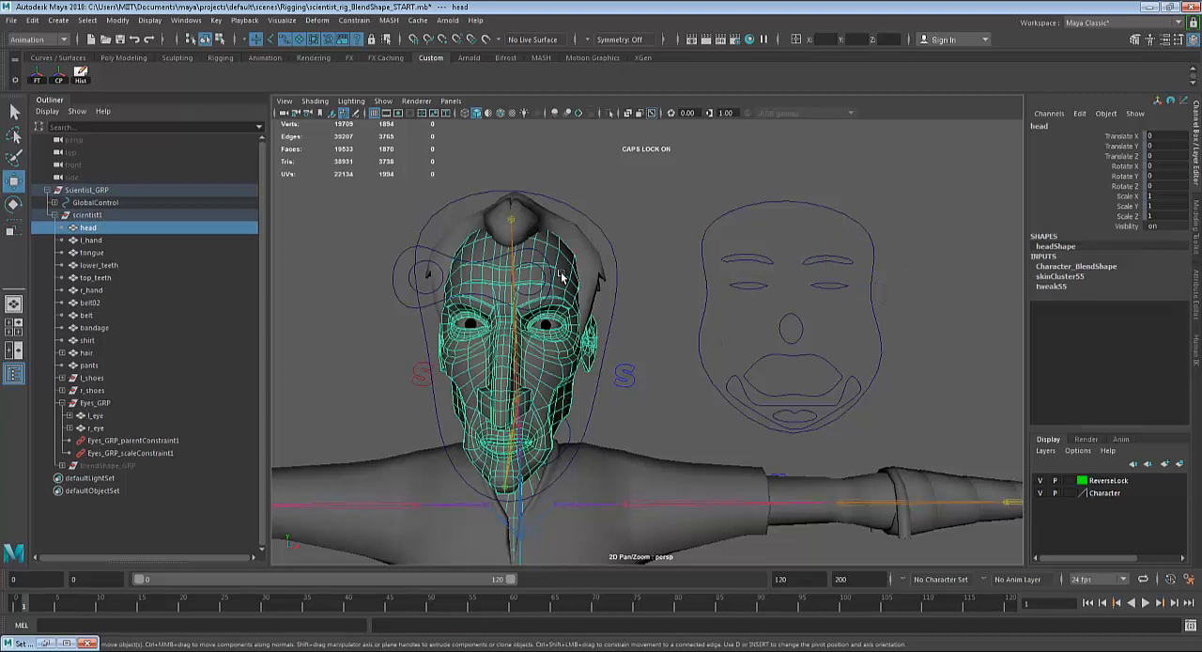
{"action": "left_click", "coordinate": [1077, 267]}
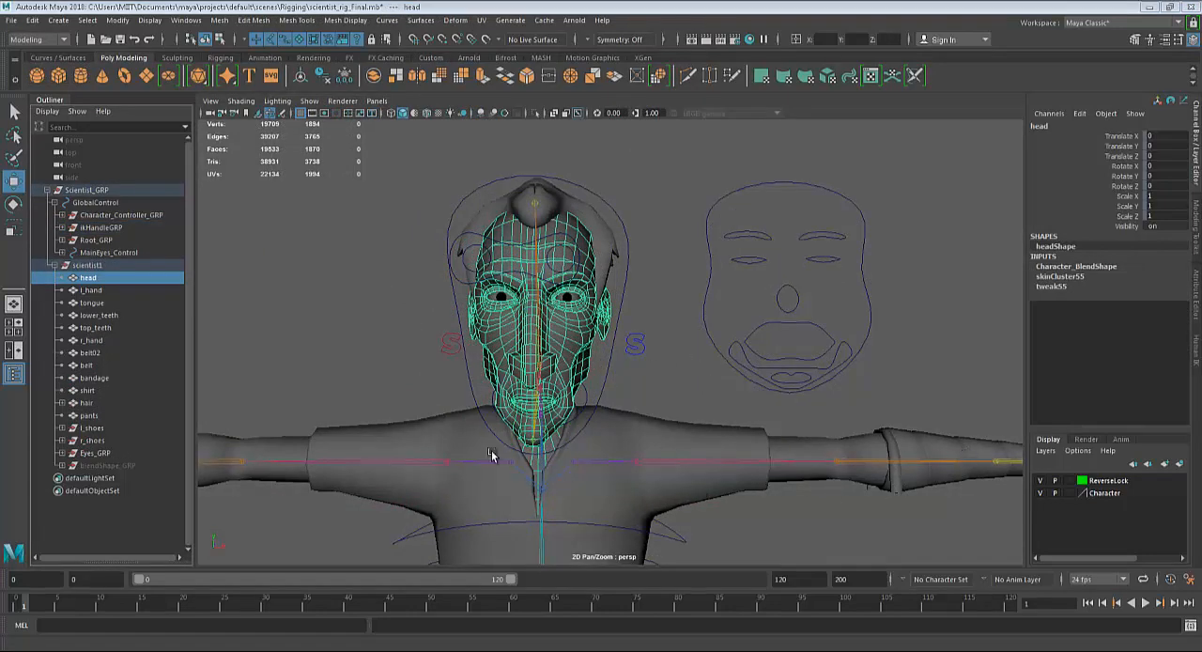
{"action": "left_click", "coordinate": [350, 317]}
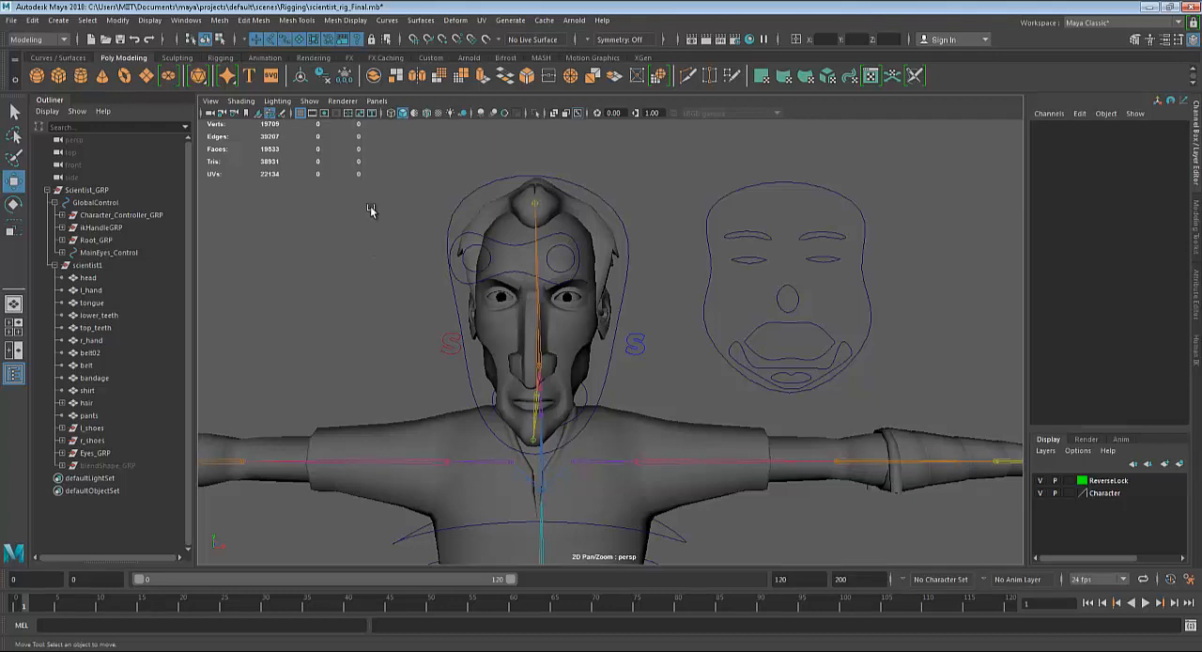
Try hiding the skeleton by switching off the viewport's X-Ray Joints display, select the shirt mesh, and switch X-Ray Joints back on.
{"action": "left_click", "coordinate": [277, 102]}
{"action": "mouse_move", "coordinate": [246, 101]}
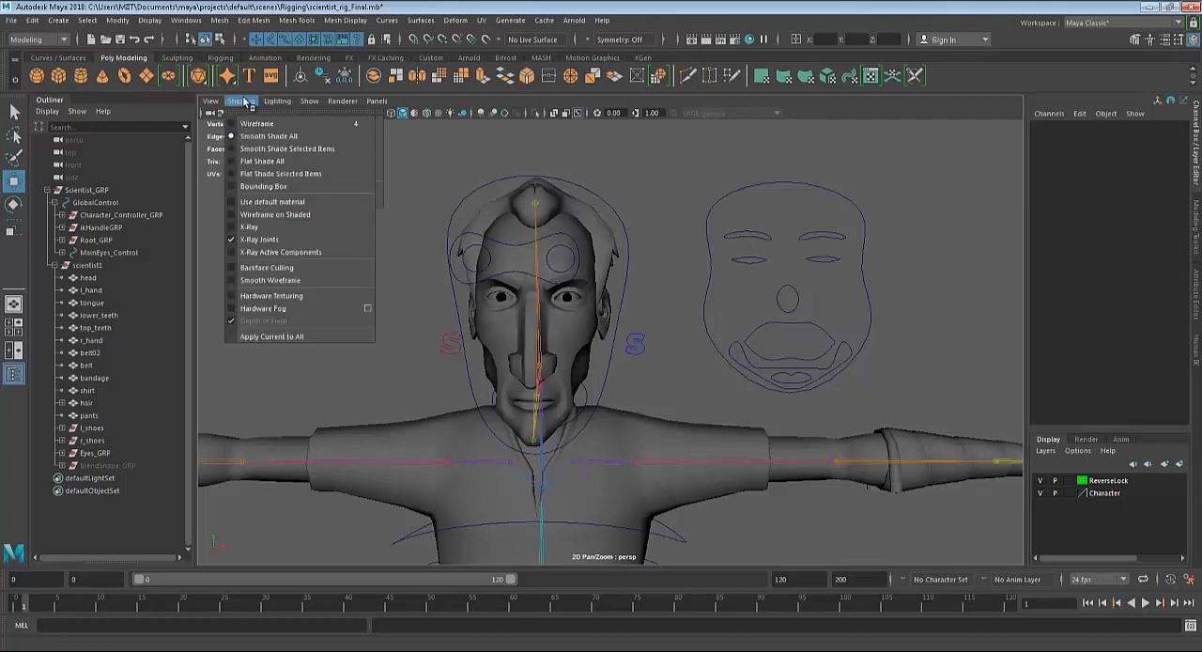
{"action": "left_click", "coordinate": [270, 240]}
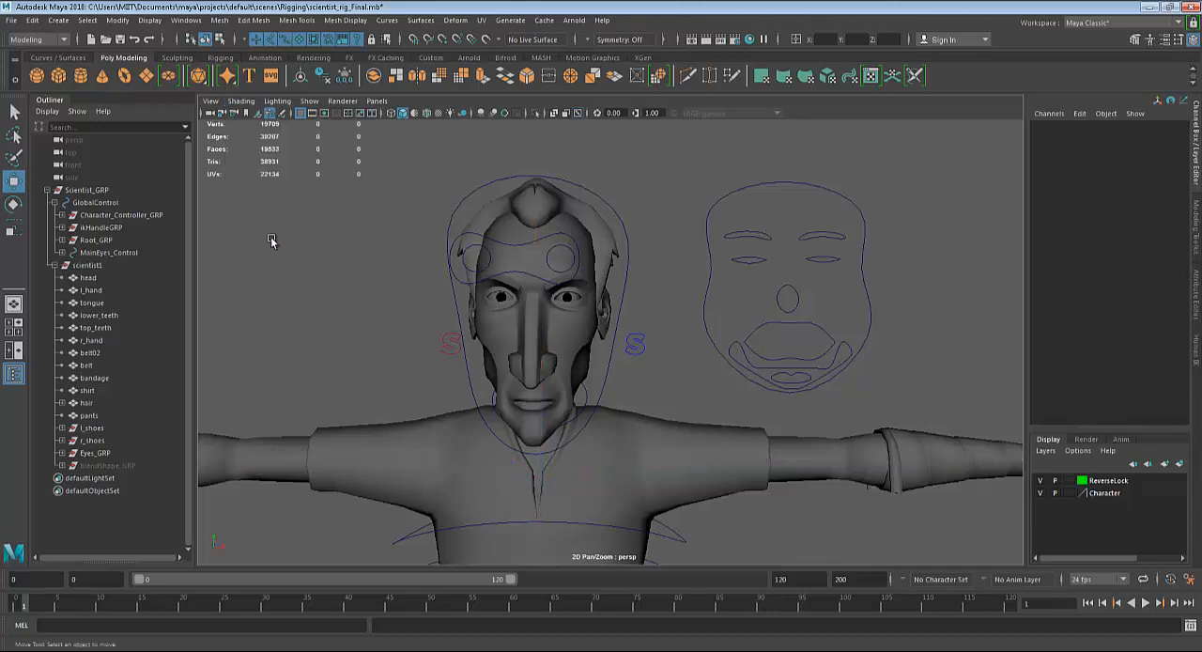
{"action": "left_click", "coordinate": [584, 485]}
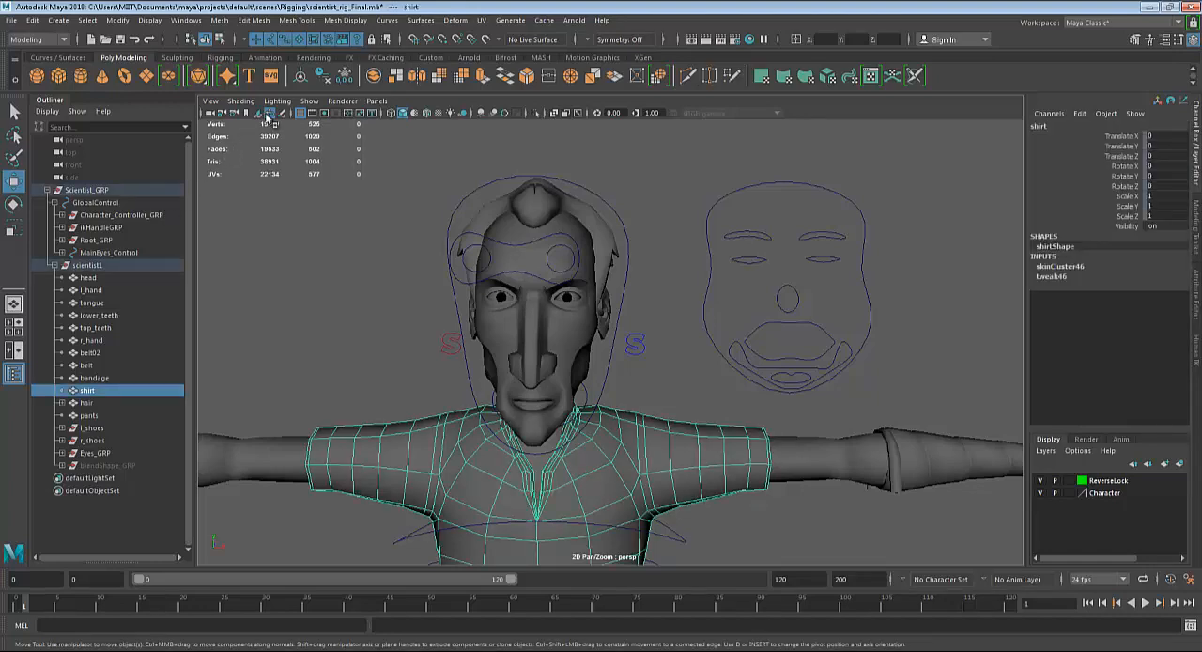
{"action": "left_click", "coordinate": [241, 101]}
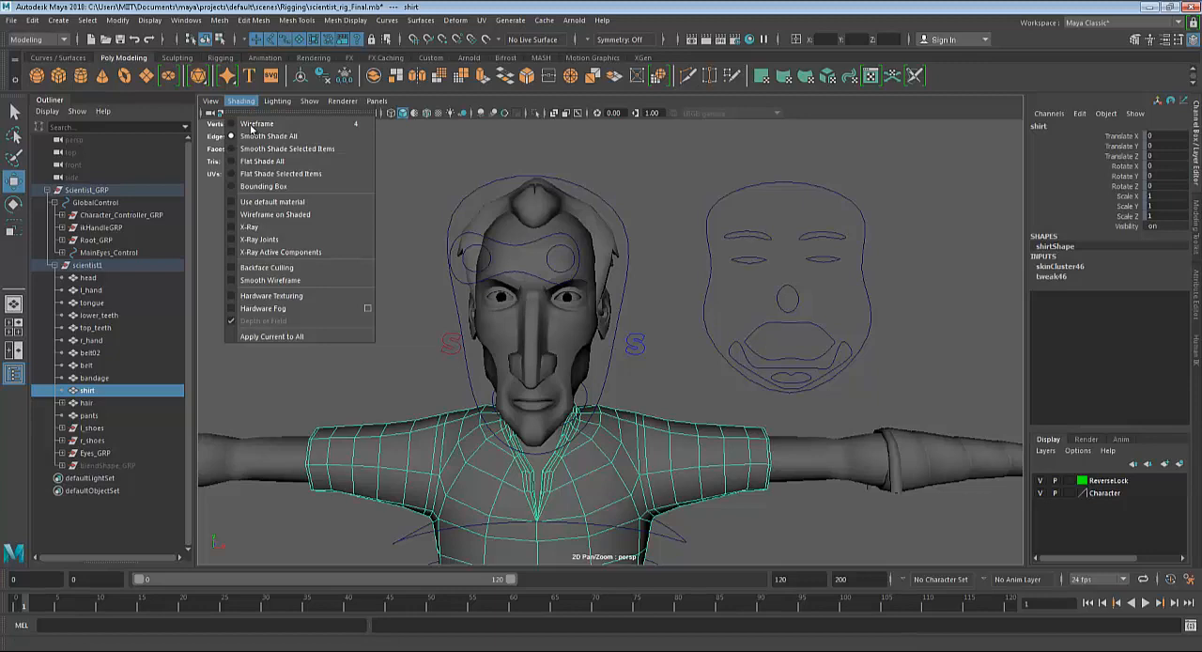
{"action": "left_click", "coordinate": [281, 242]}
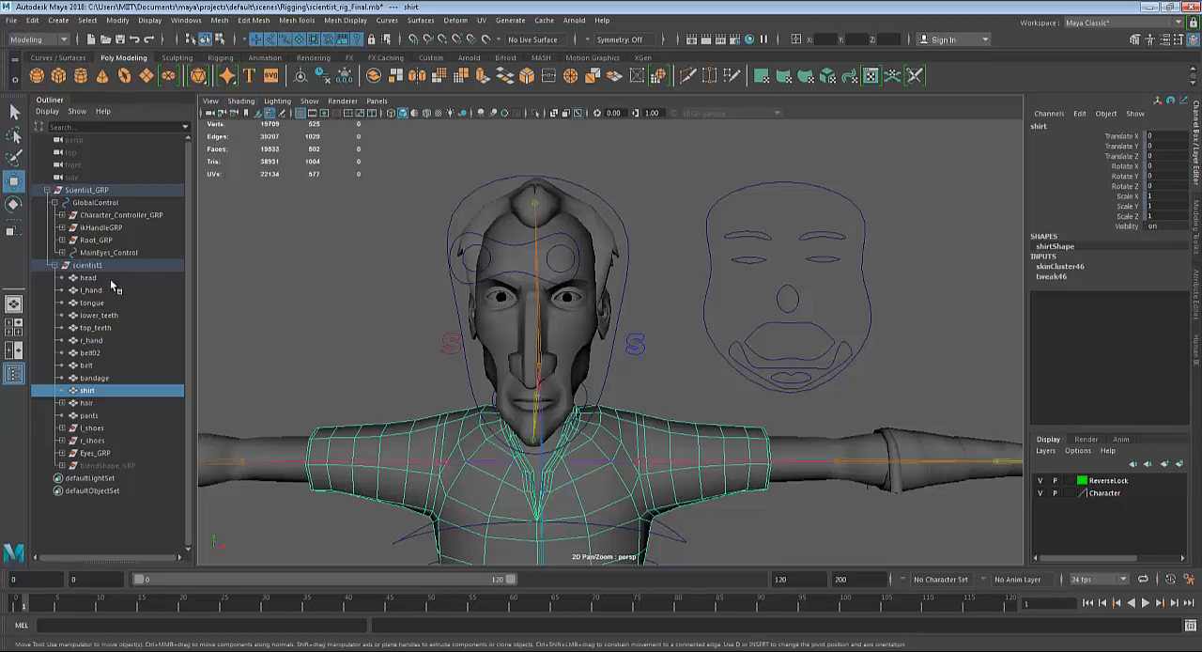
Collapse the scientist1 group and hide the skeleton by setting the visibility of Root_GRP under GlobalControl to off.
{"action": "left_click", "coordinate": [47, 191]}
{"action": "left_click", "coordinate": [47, 191]}
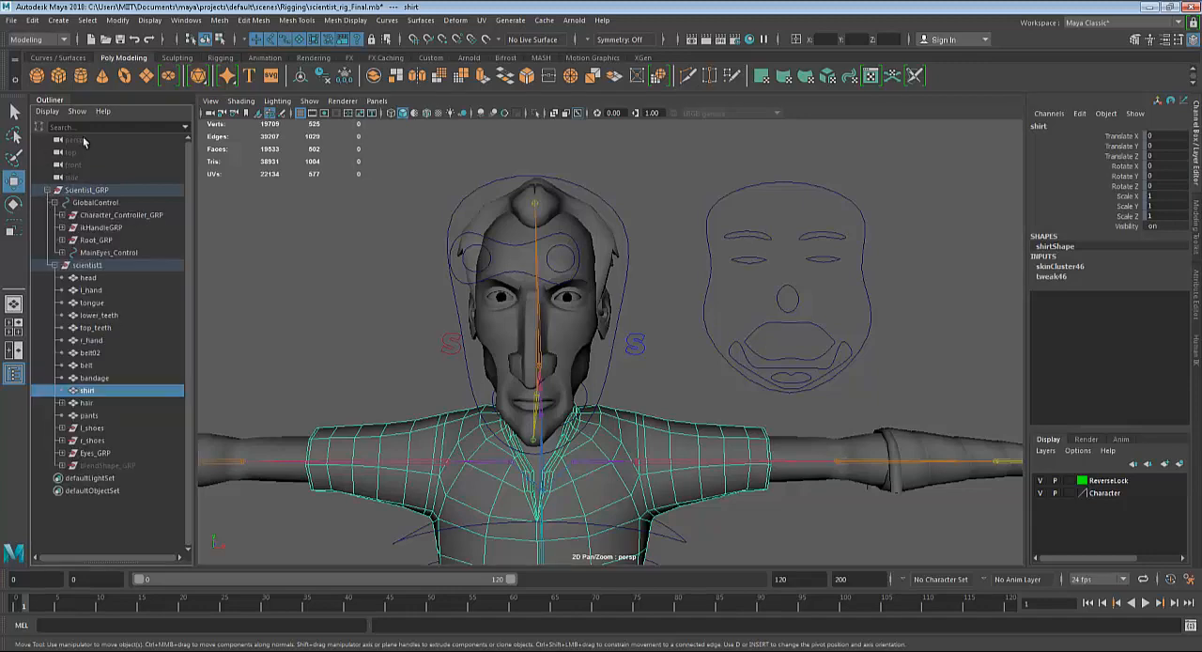
{"action": "left_click", "coordinate": [53, 265]}
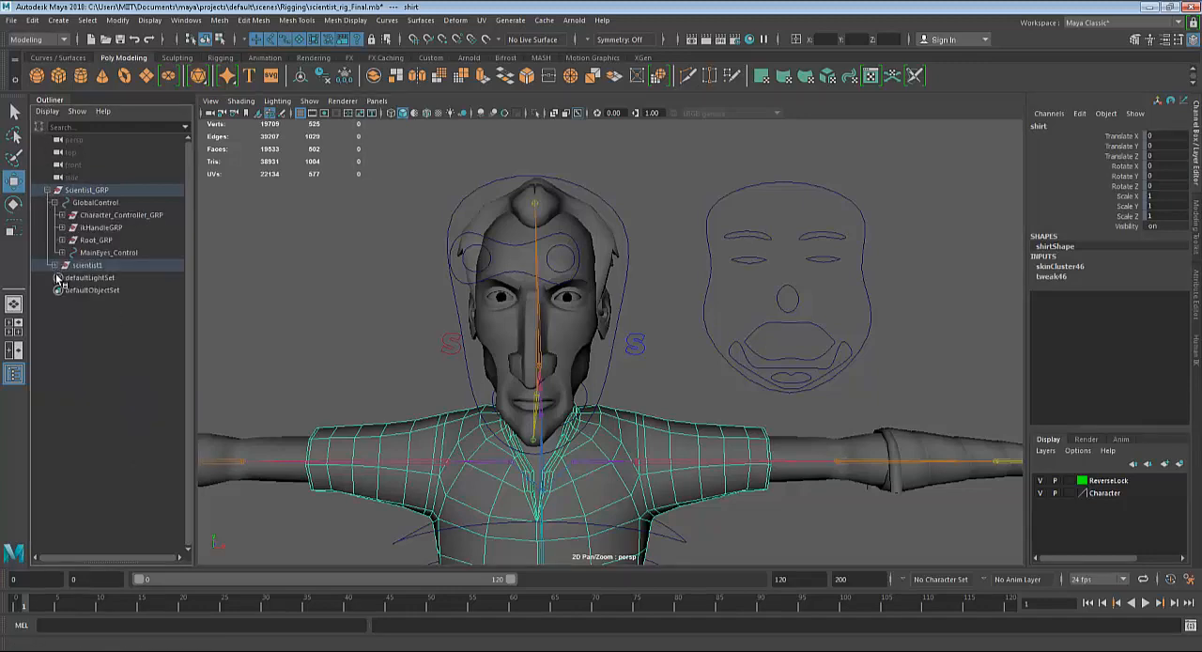
{"action": "left_click", "coordinate": [94, 241]}
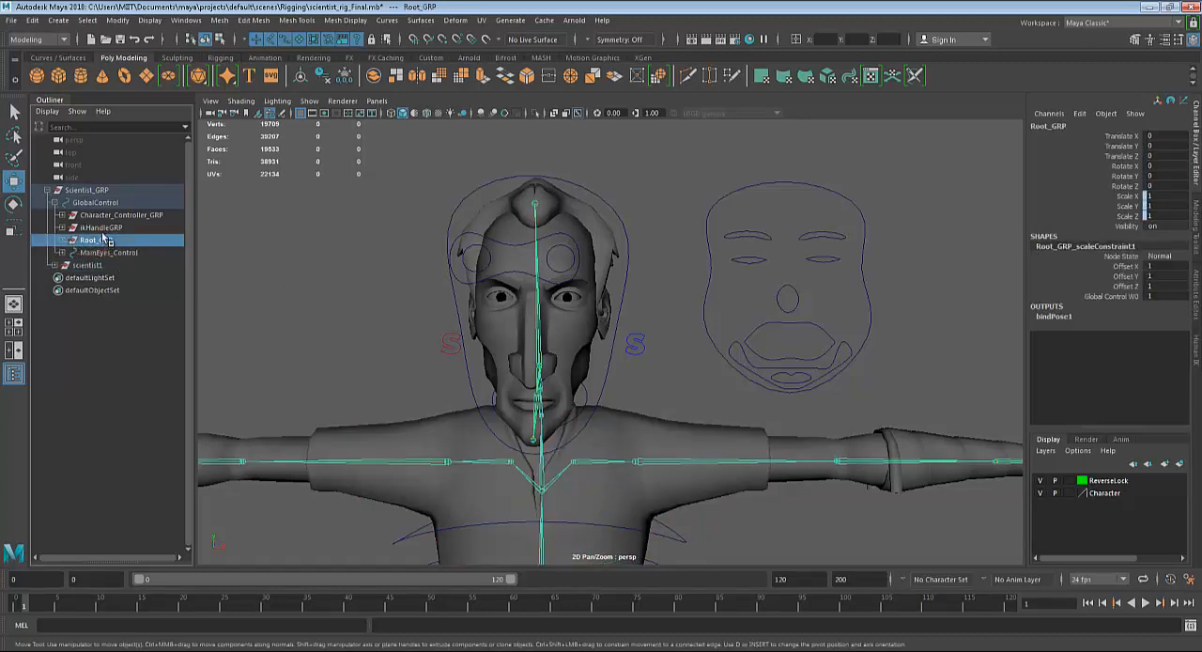
{"action": "double_click", "coordinate": [1162, 225]}
{"action": "key", "text": "Return"}
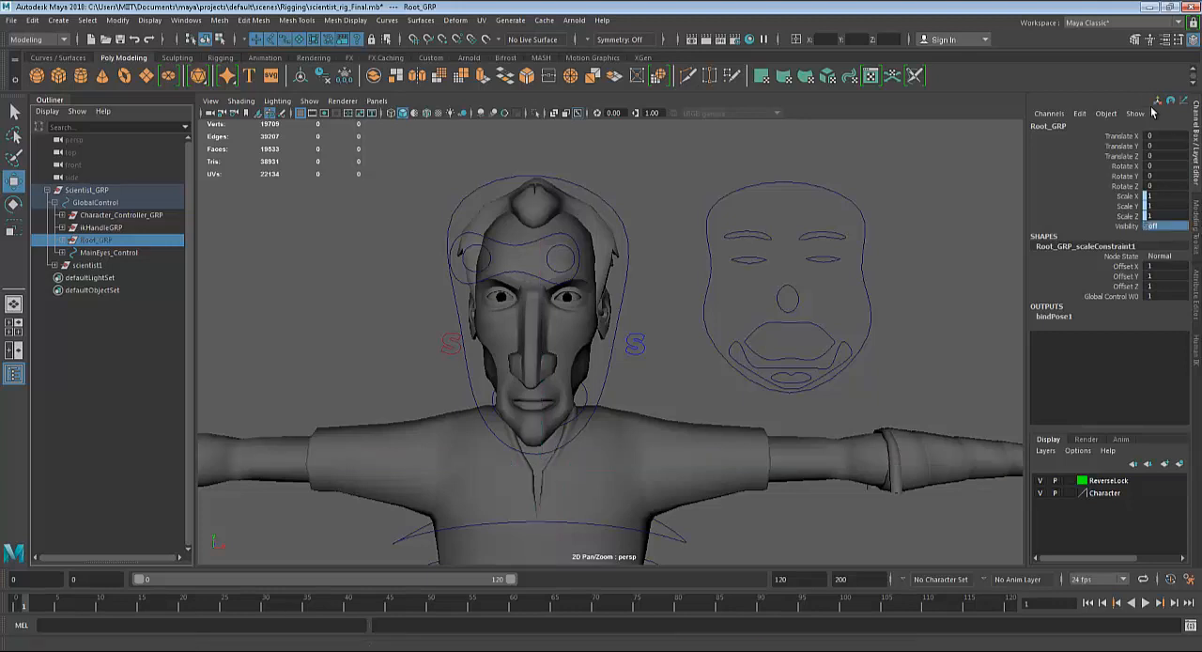
Lock the Visibility channel of Root_GRP, and reselect the group to check it.
{"action": "left_click", "coordinate": [1119, 226]}
{"action": "right_click", "coordinate": [1064, 226]}
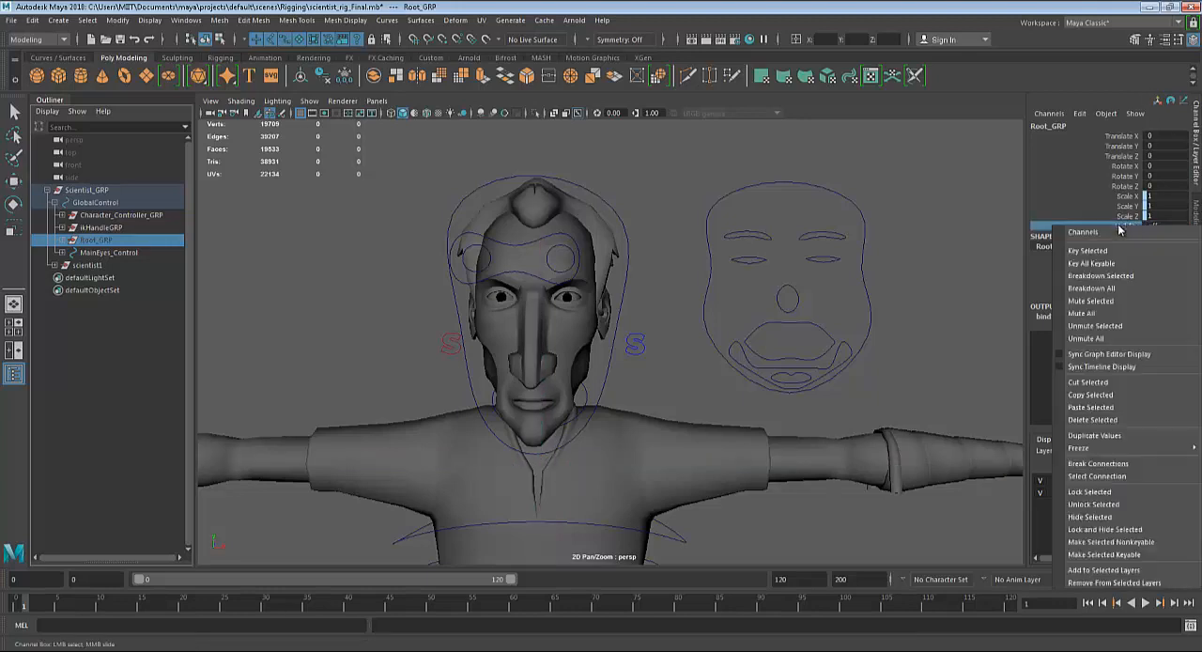
{"action": "left_click", "coordinate": [1090, 491]}
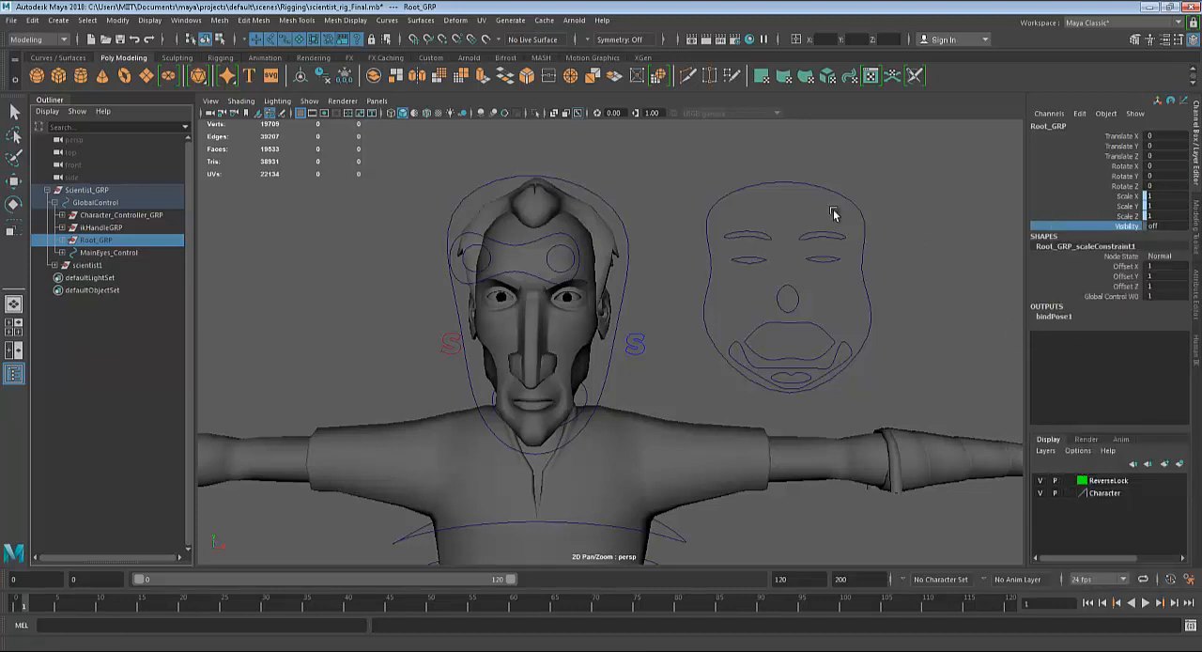
{"action": "left_click", "coordinate": [94, 252]}
{"action": "left_click", "coordinate": [94, 240]}
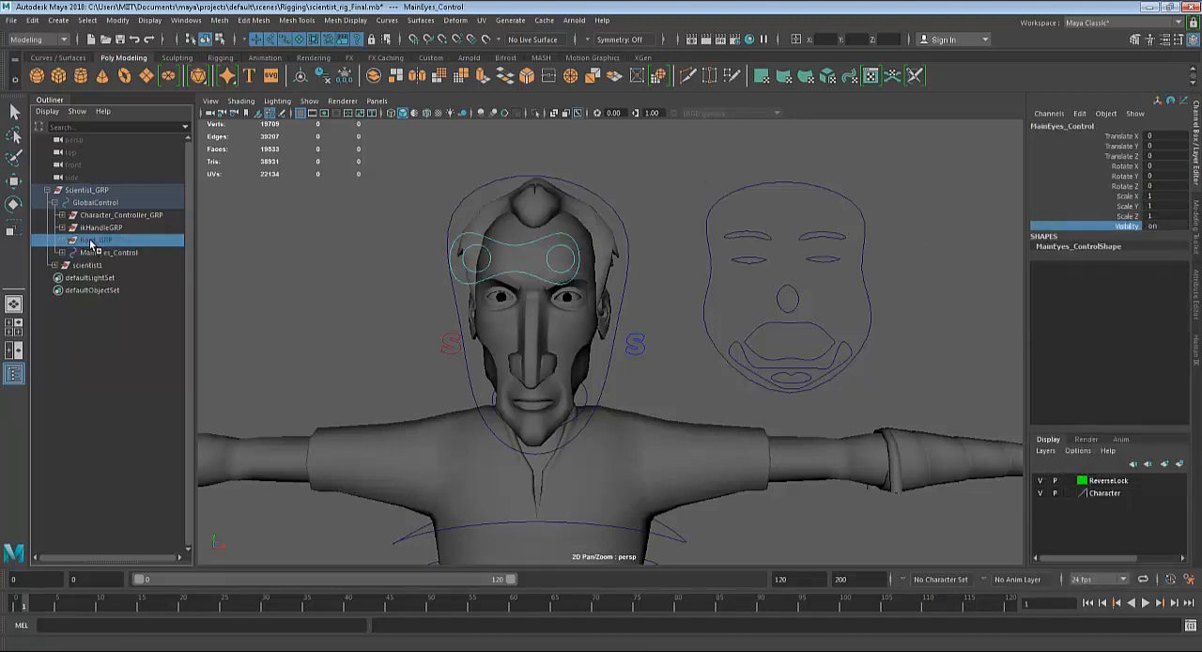